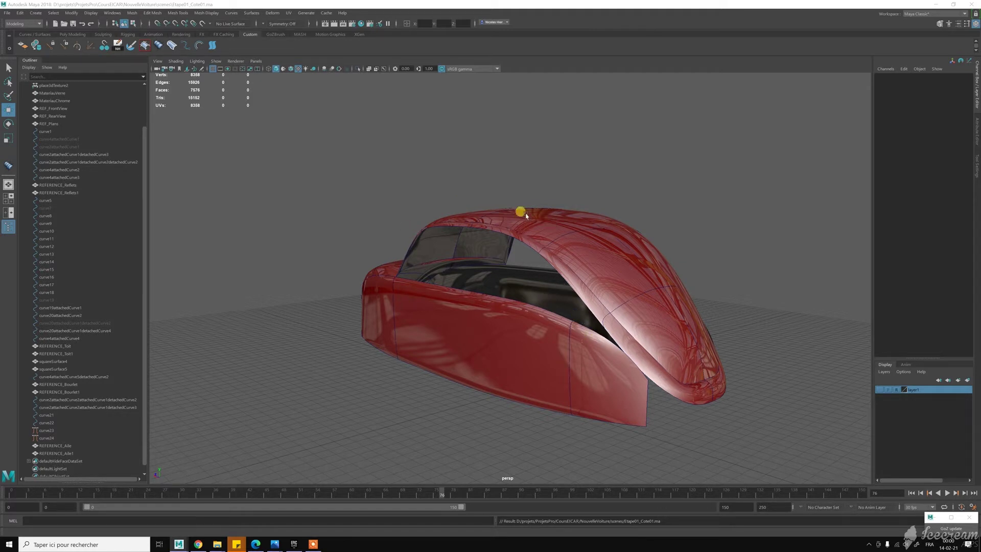
# Hide the near-side hood, roof, rear bead and side body reference surfaces together.
pyautogui.keyDown('alt'); pyautogui.moveTo(390, 284); pyautogui.dragTo(407, 307); pyautogui.keyUp('alt')
pyautogui.click(407, 306)
pyautogui.keyDown('shift'); pyautogui.click(463, 257); pyautogui.keyUp('shift')
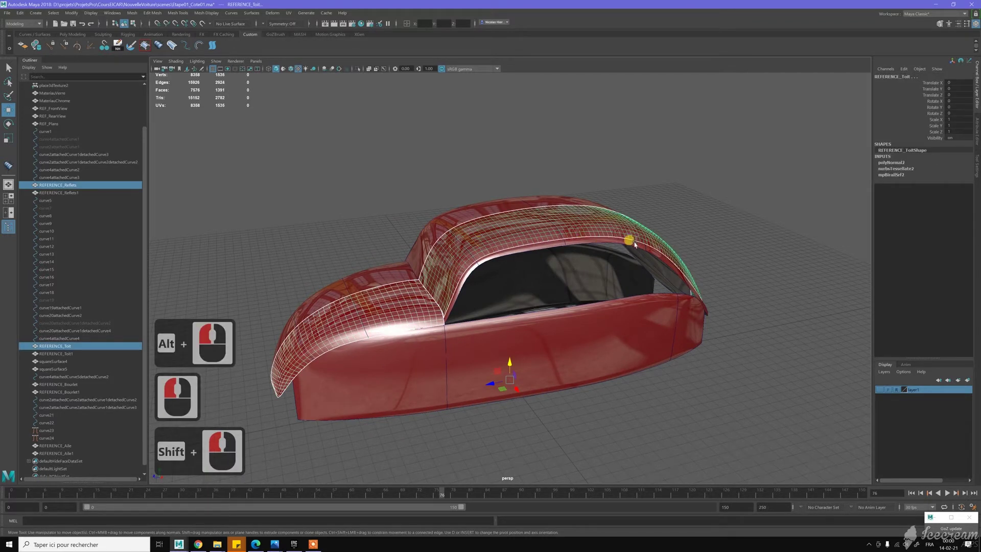
pyautogui.keyDown('shift'); pyautogui.click(626, 241); pyautogui.keyUp('shift')
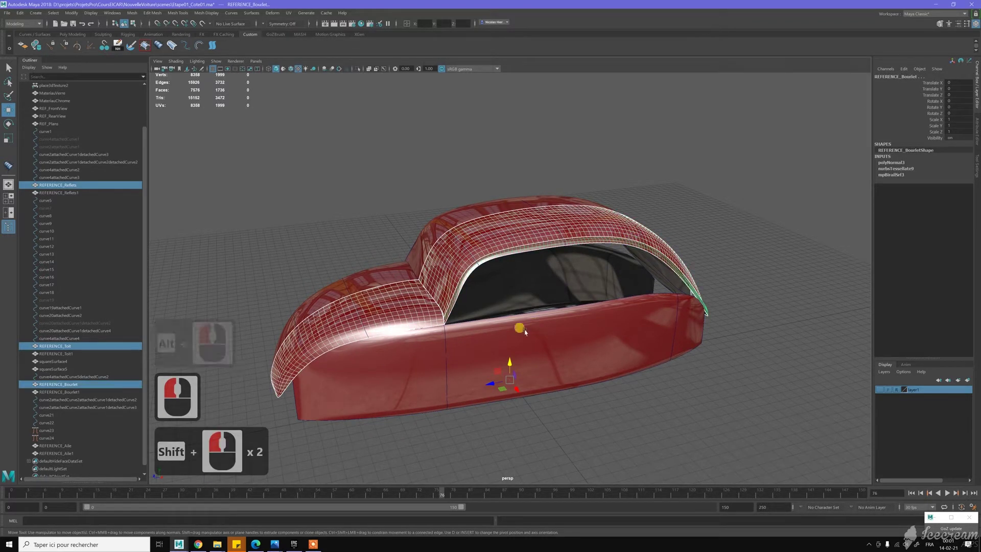
pyautogui.keyDown('shift'); pyautogui.click(499, 341); pyautogui.keyUp('shift')
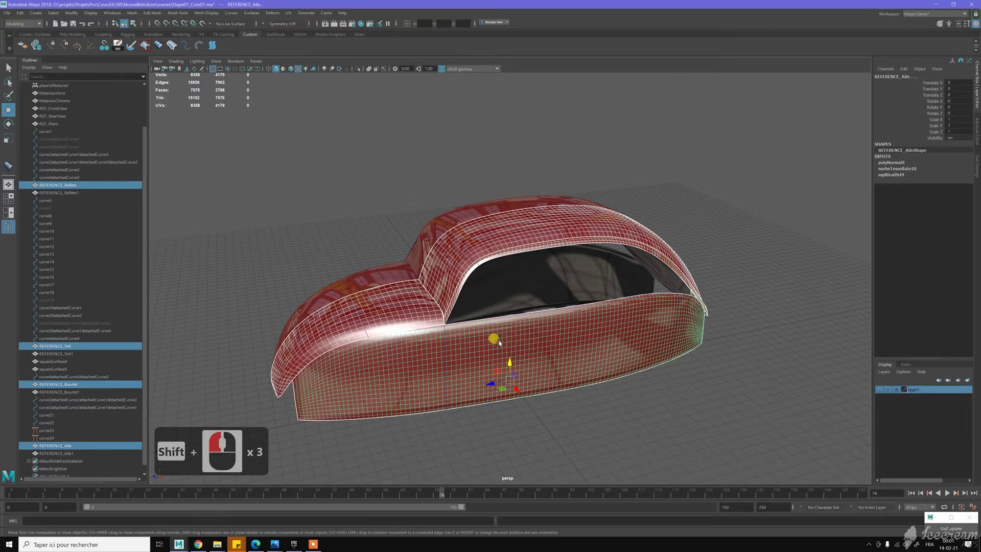
pyautogui.hotkey('ctrl', 'h')
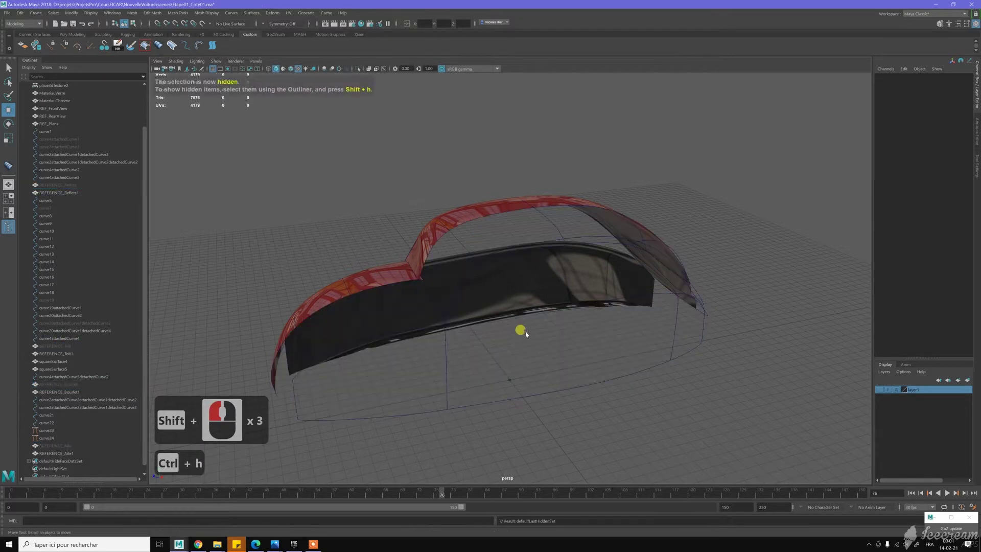
# Hide the mirrored hood, roof, side body and rear bead reference surfaces so only the car's curves are shown.
pyautogui.keyDown('alt'); pyautogui.moveTo(539, 328); pyautogui.dragTo(460, 301); pyautogui.keyUp('alt')
pyautogui.click(388, 249)
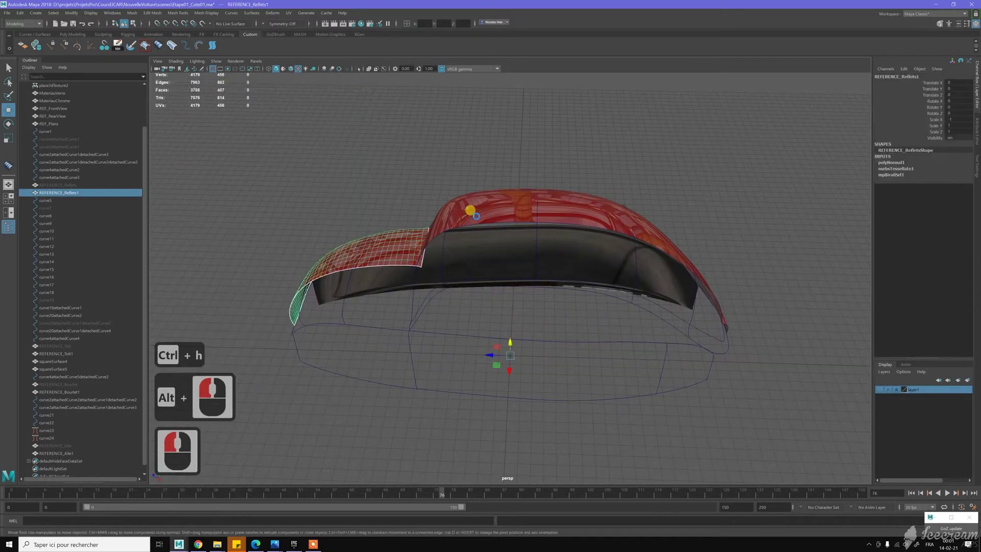
pyautogui.keyDown('shift'); pyautogui.click(575, 248); pyautogui.keyUp('shift')
pyautogui.keyDown('shift'); pyautogui.click(575, 249); pyautogui.keyUp('shift')
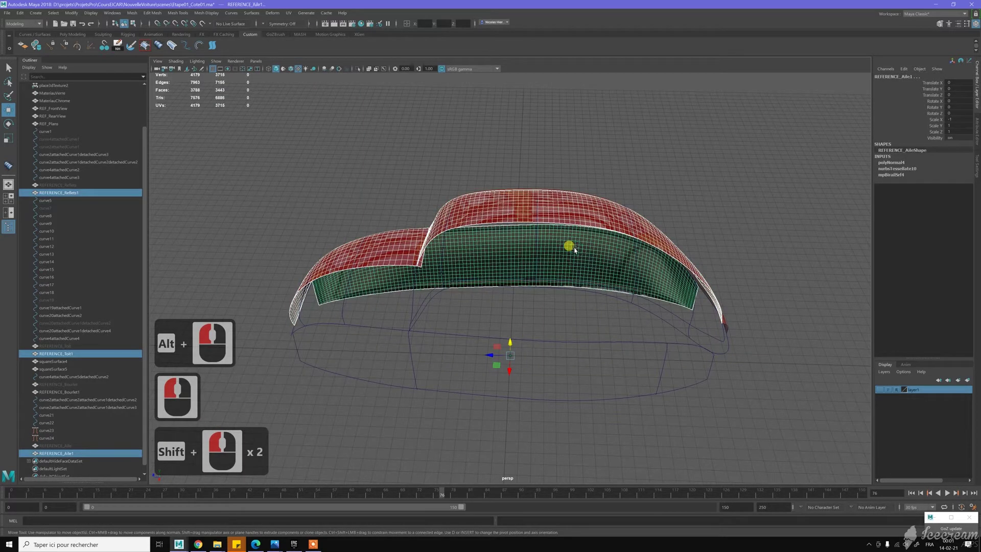
pyautogui.hotkey('ctrl', 'h')
pyautogui.keyDown('alt'); pyautogui.moveTo(554, 245); pyautogui.dragTo(614, 372); pyautogui.keyUp('alt')
pyautogui.click(614, 375)
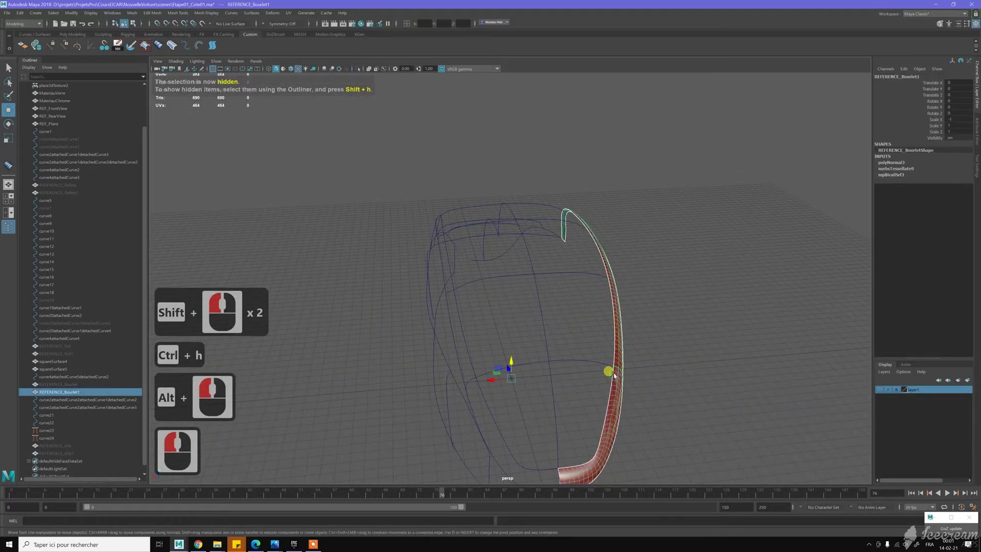
pyautogui.hotkey('ctrl', 'h')
# Examine the roof edge curve and the beltline curve that bound the side window area from several angles.
pyautogui.press('alt')
pyautogui.keyDown('alt'); pyautogui.moveTo(533, 339); pyautogui.dragTo(467, 263); pyautogui.keyUp('alt')
pyautogui.scroll(2, 478, 265)
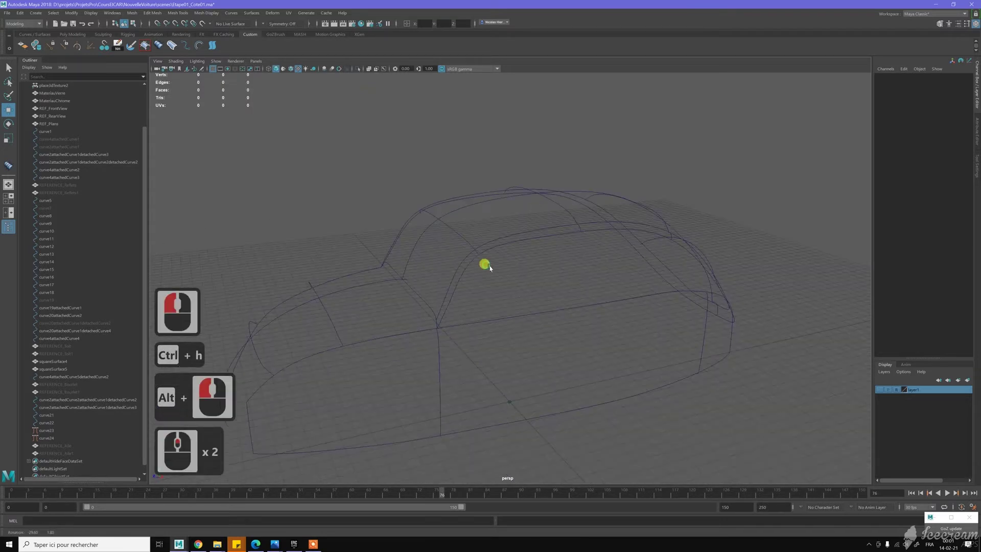
pyautogui.keyDown('alt'); pyautogui.click(506, 242); pyautogui.keyUp('alt')
pyautogui.click(507, 241)
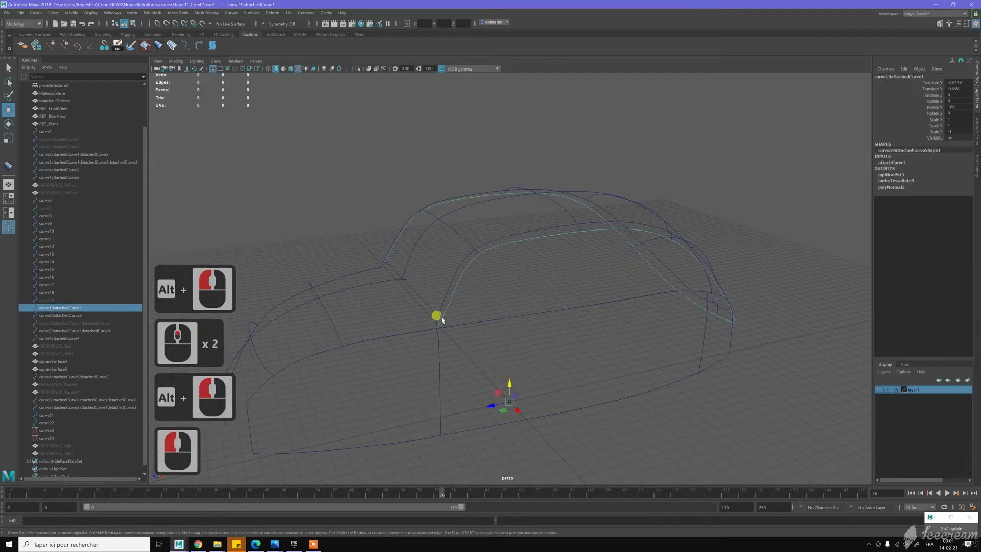
pyautogui.keyDown('alt'); pyautogui.moveTo(634, 276); pyautogui.dragTo(712, 344); pyautogui.keyUp('alt')
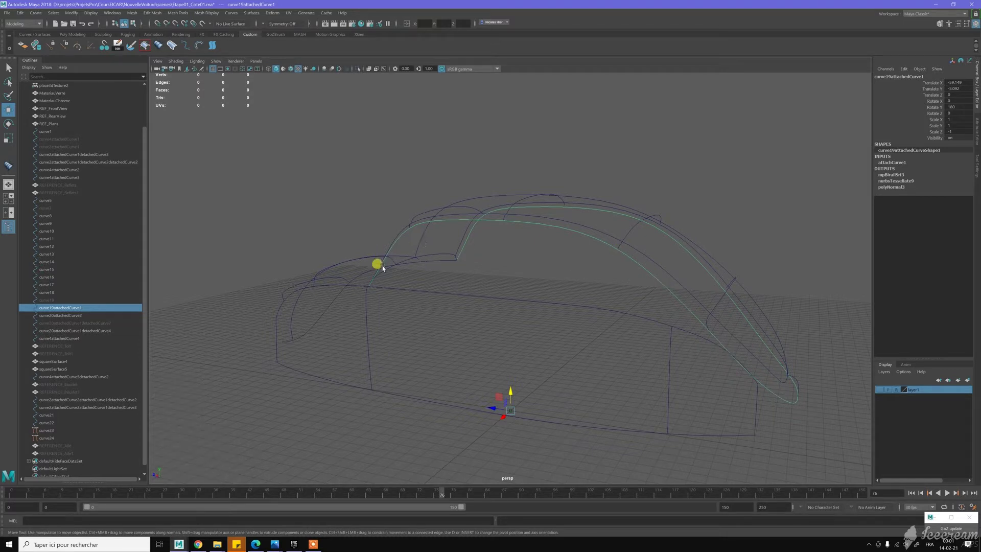
pyautogui.click(386, 290)
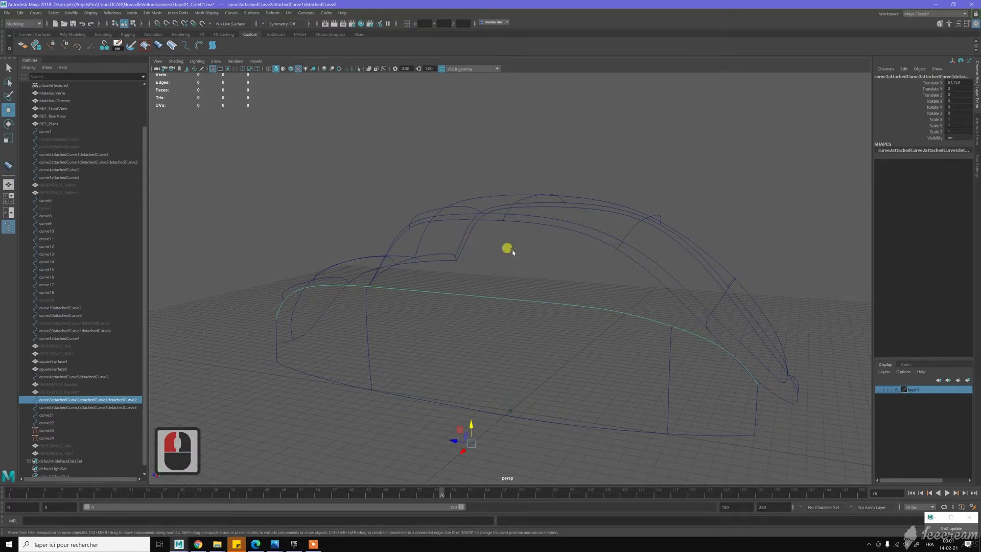
pyautogui.keyDown('alt'); pyautogui.moveTo(531, 256); pyautogui.dragTo(452, 231); pyautogui.keyUp('alt')
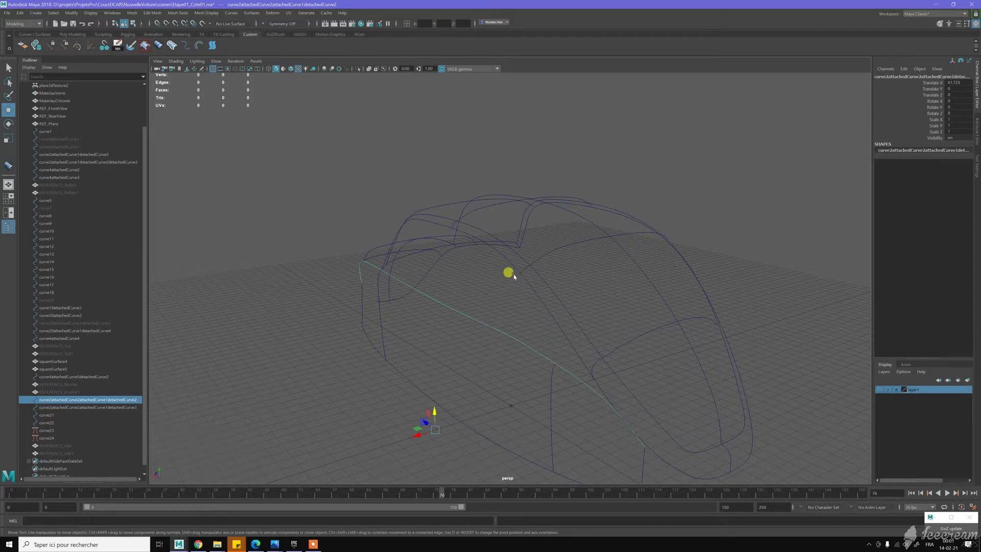
pyautogui.keyDown('alt'); pyautogui.moveTo(489, 290); pyautogui.dragTo(410, 342); pyautogui.keyUp('alt')
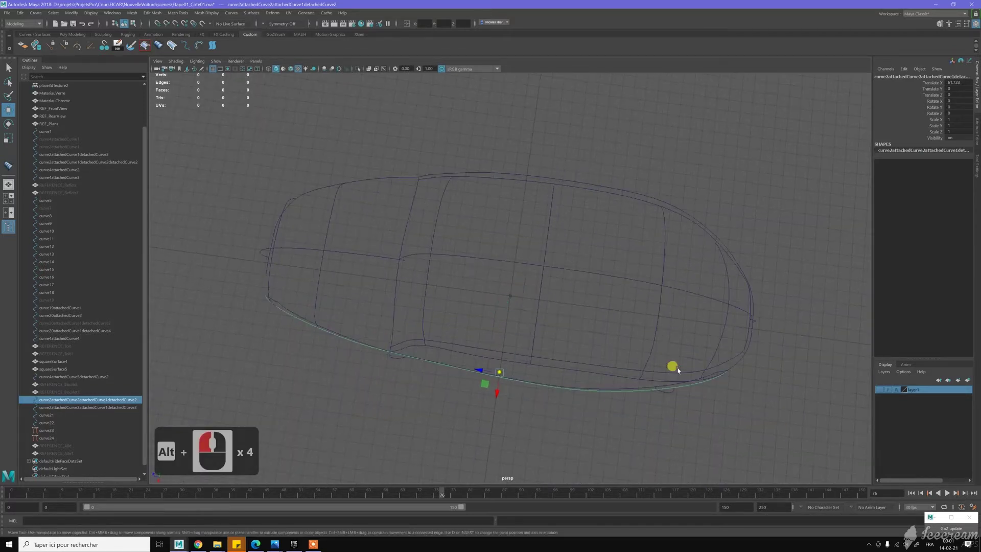
pyautogui.keyDown('alt'); pyautogui.moveTo(574, 388); pyautogui.dragTo(418, 225); pyautogui.keyUp('alt')
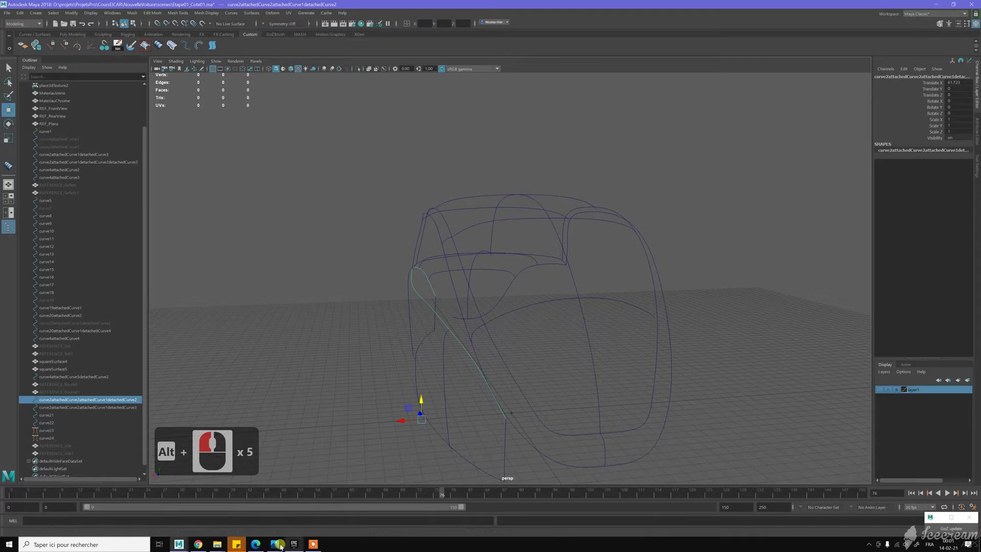
# Examine the red and the grey Beetle reference photos in Photos for the side window area, and return to Maya.
pyautogui.moveTo(276, 545)
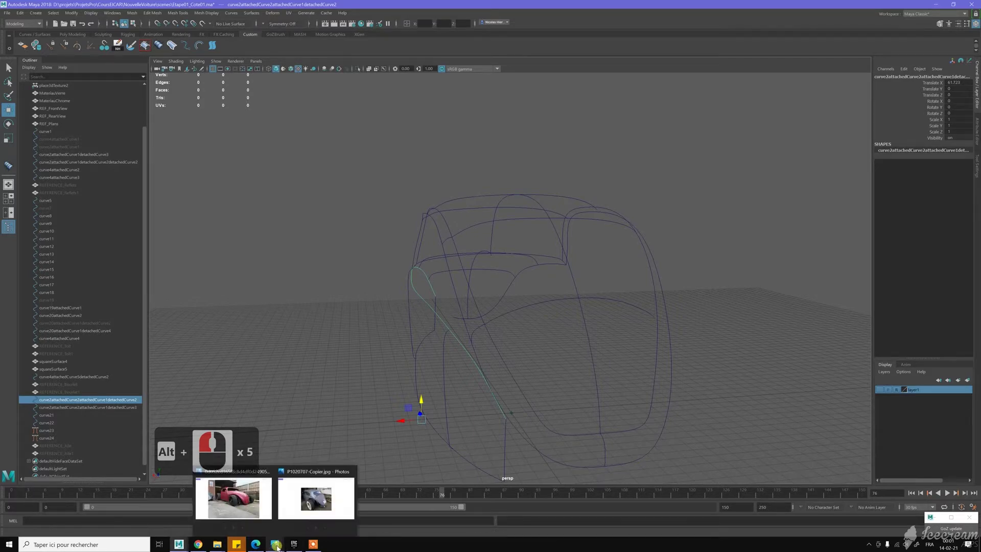
pyautogui.click(230, 501)
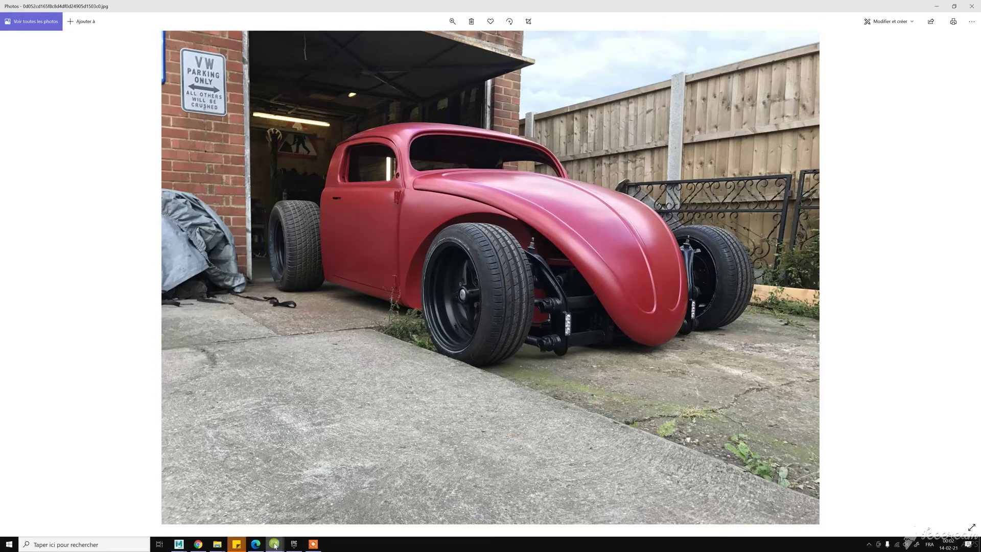
pyautogui.click(271, 545)
pyautogui.click(301, 500)
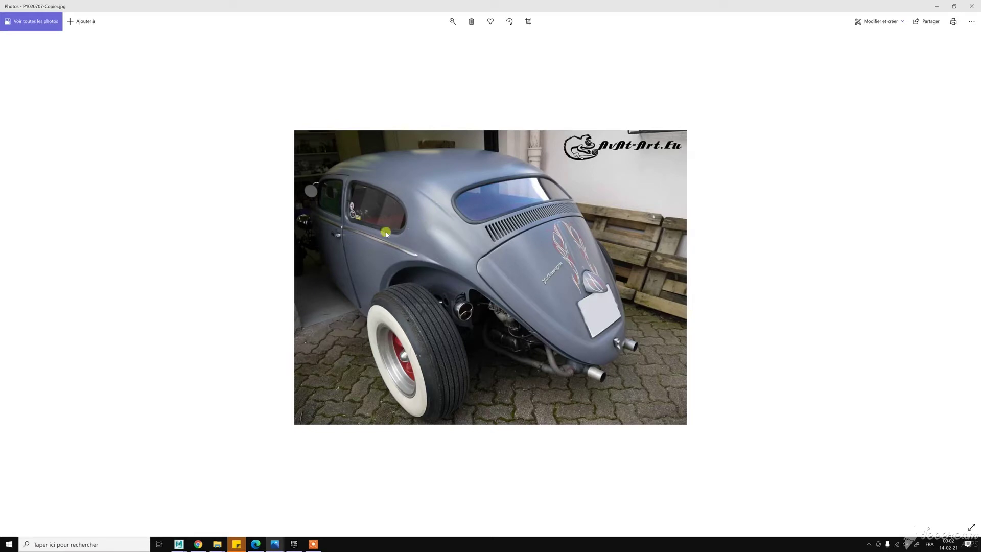
pyautogui.click(937, 6)
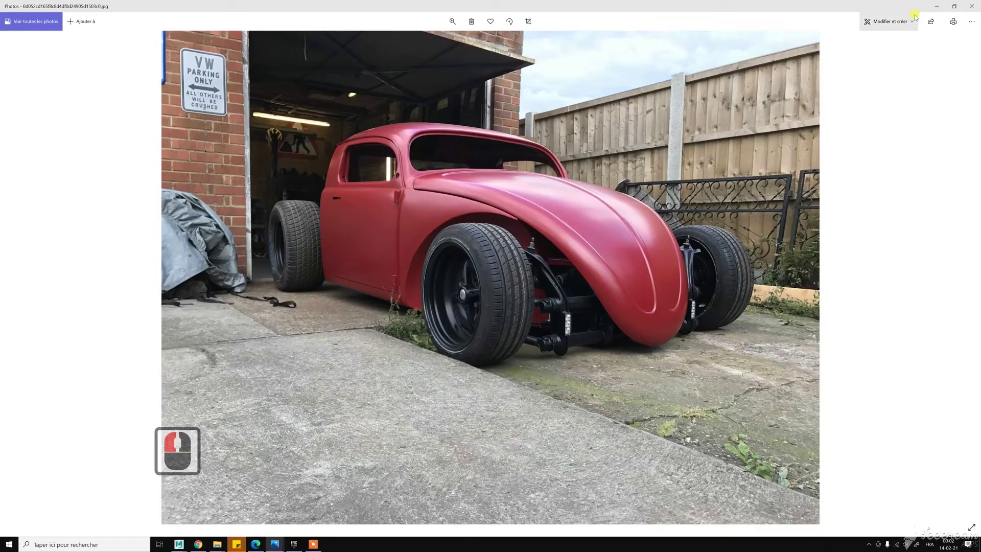
pyautogui.click(937, 6)
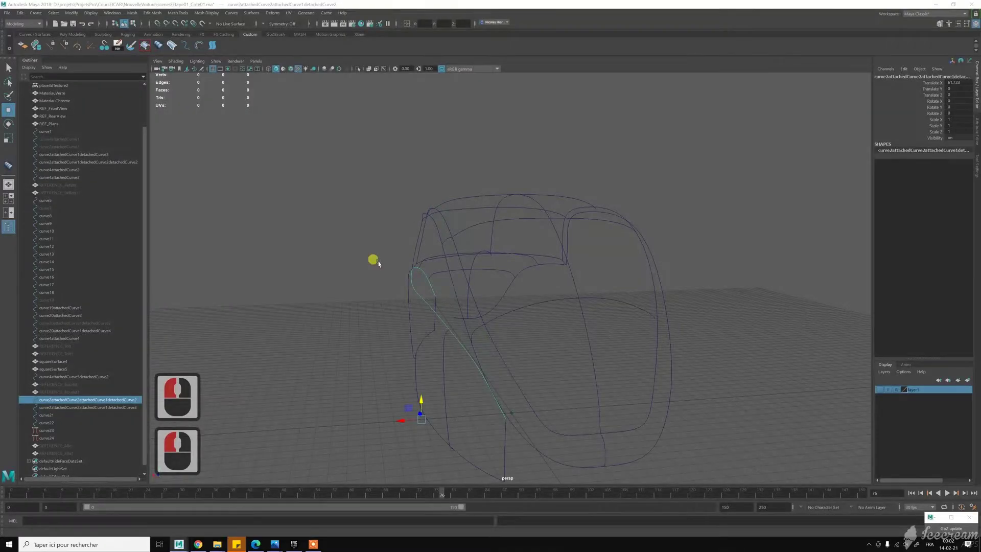
# Switch to the four-view layout and show the blueprint images of layer1, with the whole car framed in the side view.
pyautogui.keyDown('alt'); pyautogui.moveTo(352, 260); pyautogui.dragTo(409, 270); pyautogui.keyUp('alt')
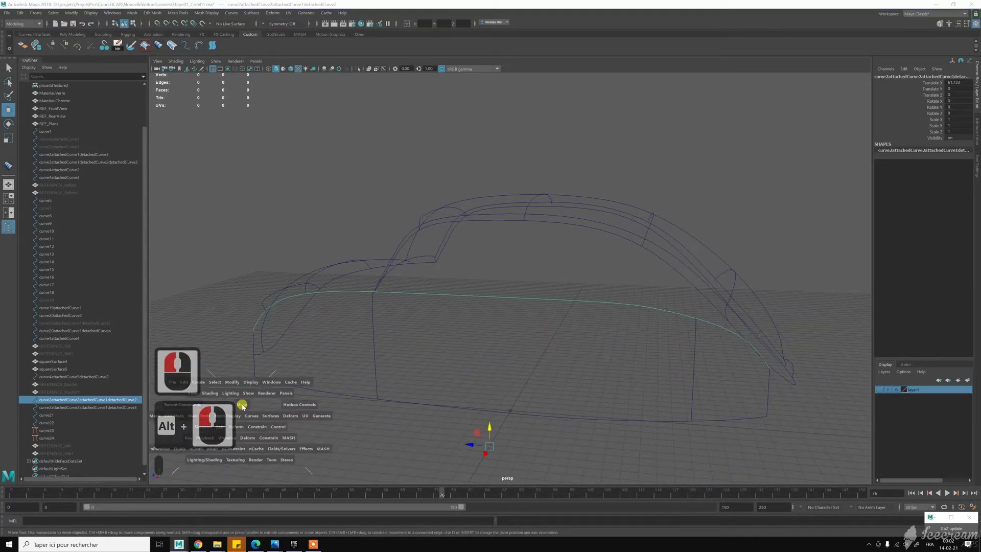
pyautogui.press('space')
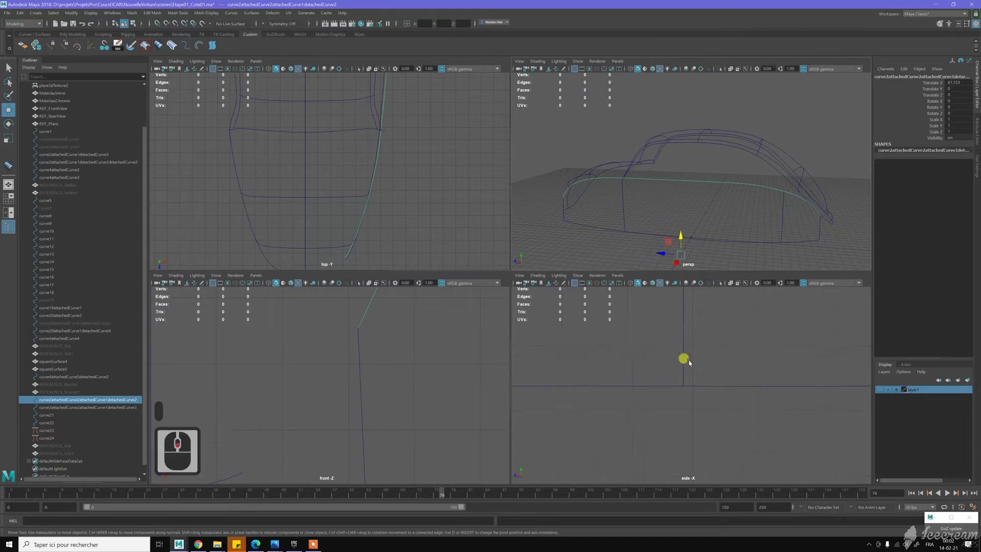
pyautogui.scroll(-19, 685, 358)
pyautogui.scroll(-7, 688, 362)
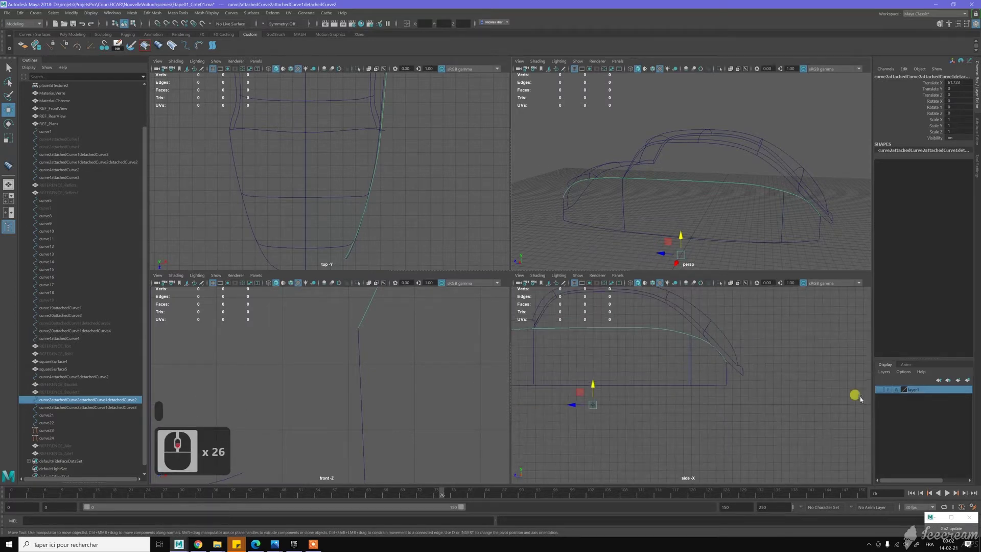
pyautogui.click(879, 390)
pyautogui.keyDown('alt'); pyautogui.moveTo(630, 390); pyautogui.dragTo(710, 410, button='middle'); pyautogui.keyUp('alt')
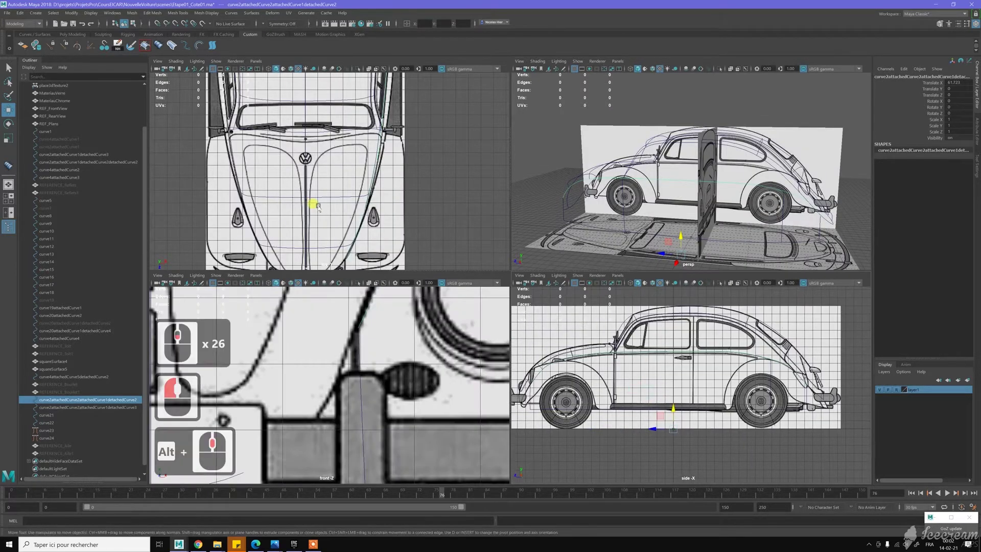
# Save the scene under the new name Etape01_CoteVitres01.ma in the scenes folder.
pyautogui.click(8, 13)
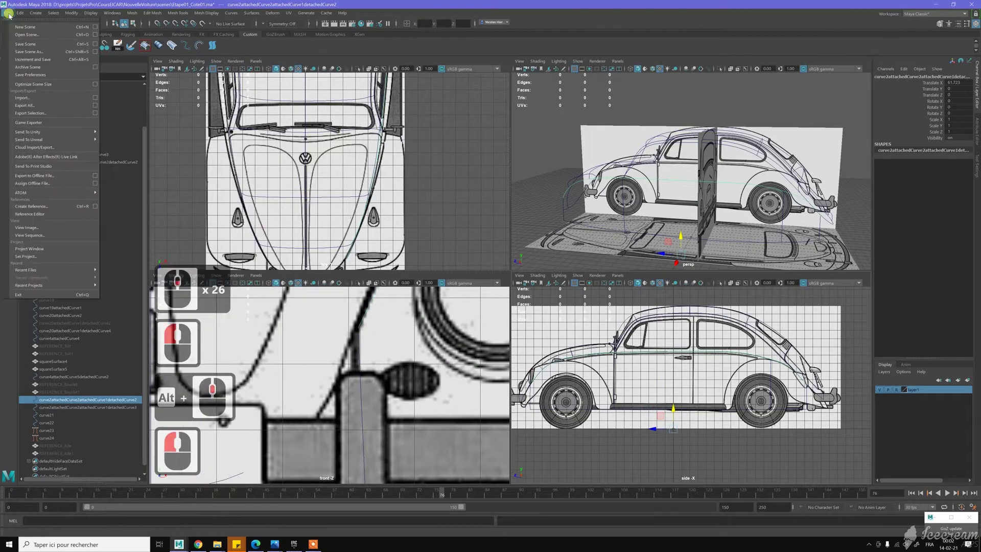
pyautogui.click(32, 52)
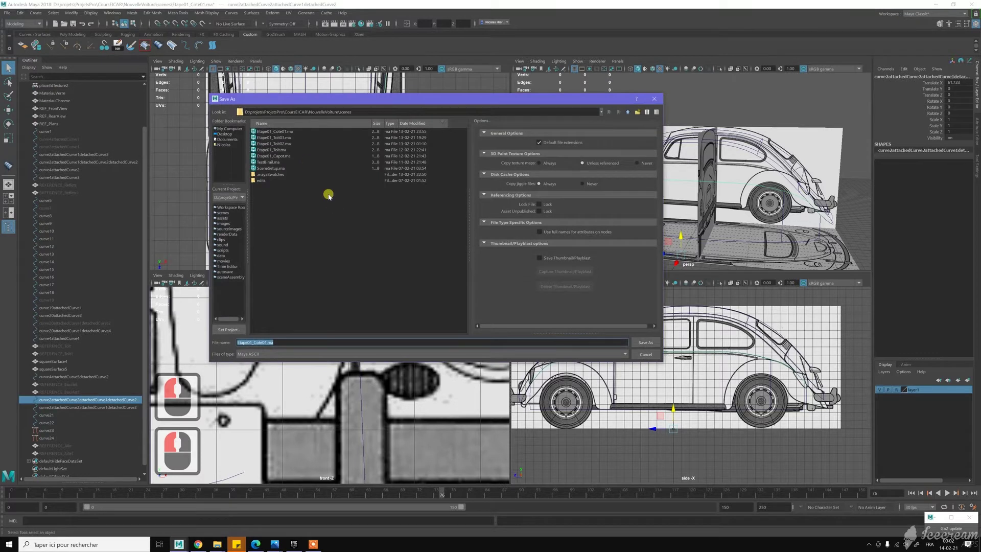
pyautogui.click(297, 132)
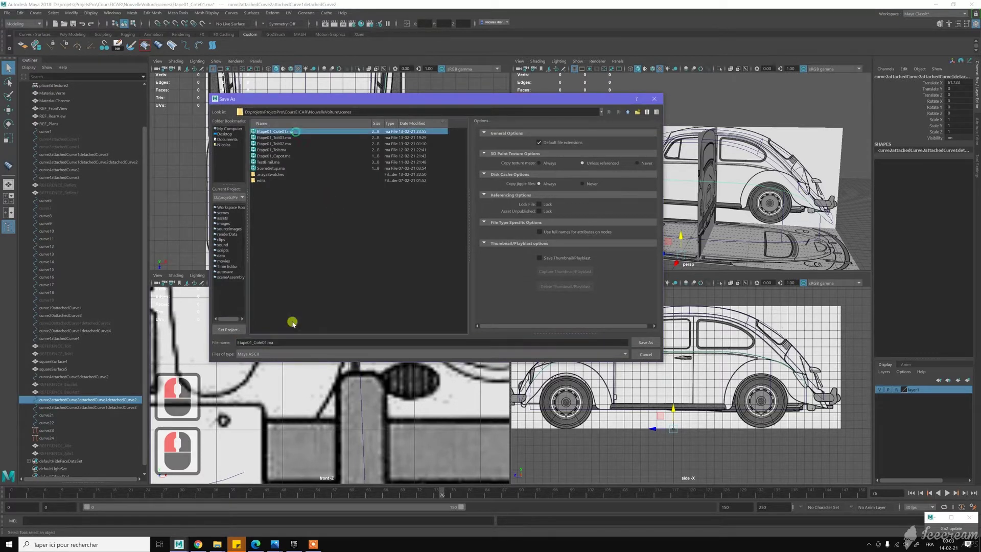
pyautogui.click(263, 343)
pyautogui.click(273, 341)
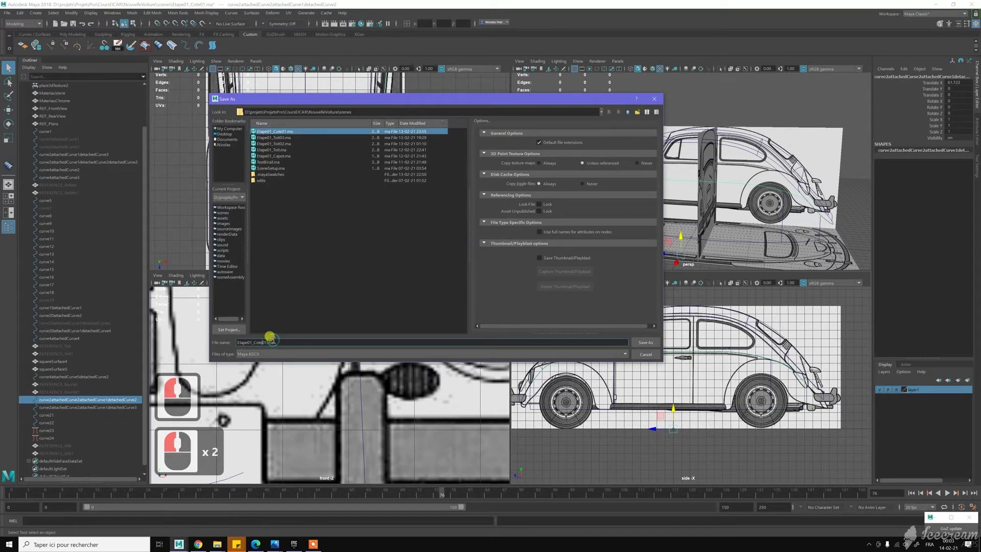
pyautogui.write('Vitres')
pyautogui.click(288, 342)
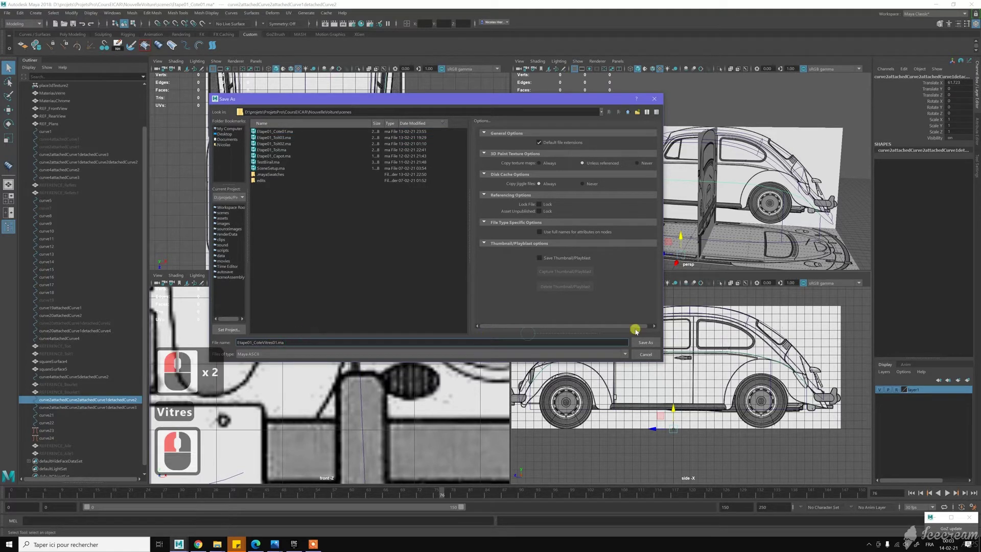
pyautogui.click(646, 343)
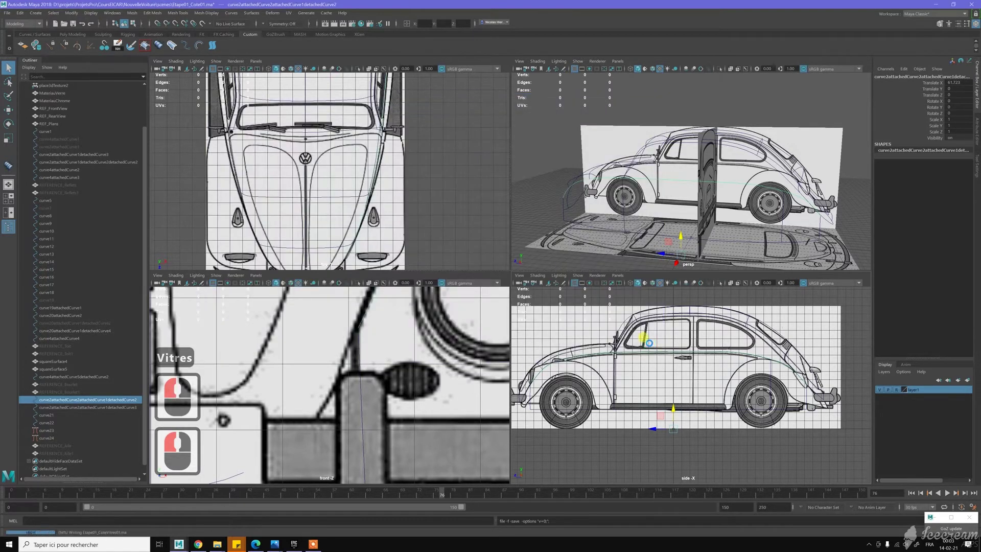
# Draw an EP curve in the side view along the door's rear edge, snapped from the roof edge curve down to the beltline curve.
pyautogui.keyDown('alt'); pyautogui.moveTo(716, 323); pyautogui.dragTo(674, 389, button='middle'); pyautogui.keyUp('alt')
pyautogui.keyDown('alt'); pyautogui.scroll(4, 673, 349); pyautogui.keyUp('alt')
pyautogui.keyDown('alt'); pyautogui.scroll(5, 658, 382); pyautogui.keyUp('alt')
pyautogui.keyDown('alt'); pyautogui.scroll(2, 659, 381); pyautogui.keyUp('alt')
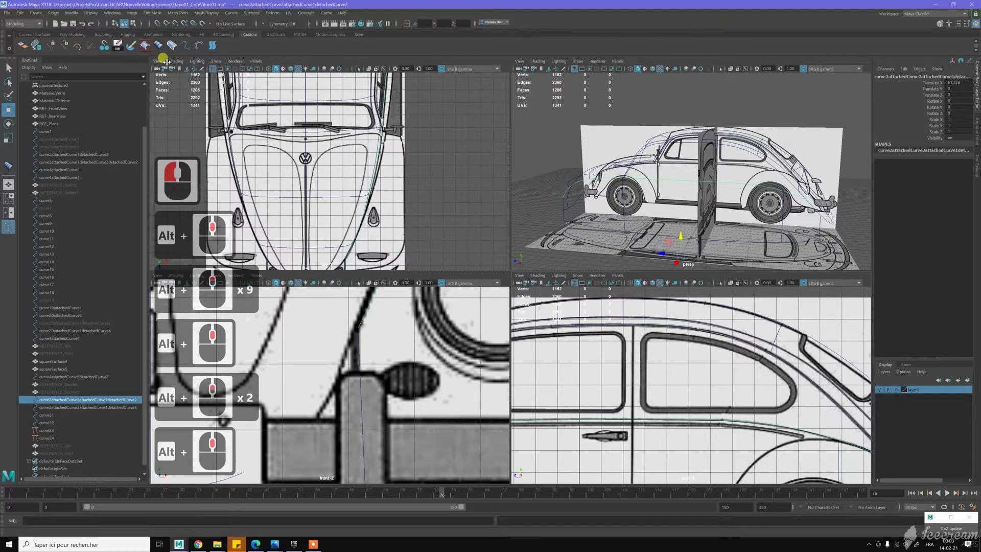
pyautogui.click(185, 46)
pyautogui.scroll(3, 624, 335)
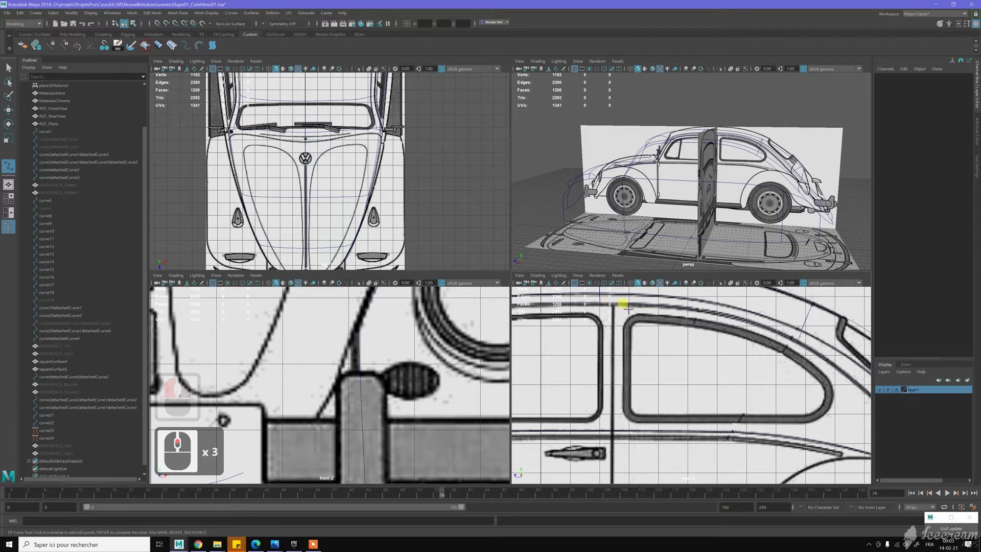
pyautogui.keyDown('alt'); pyautogui.moveTo(634, 331); pyautogui.dragTo(648, 341, button='middle'); pyautogui.keyUp('alt')
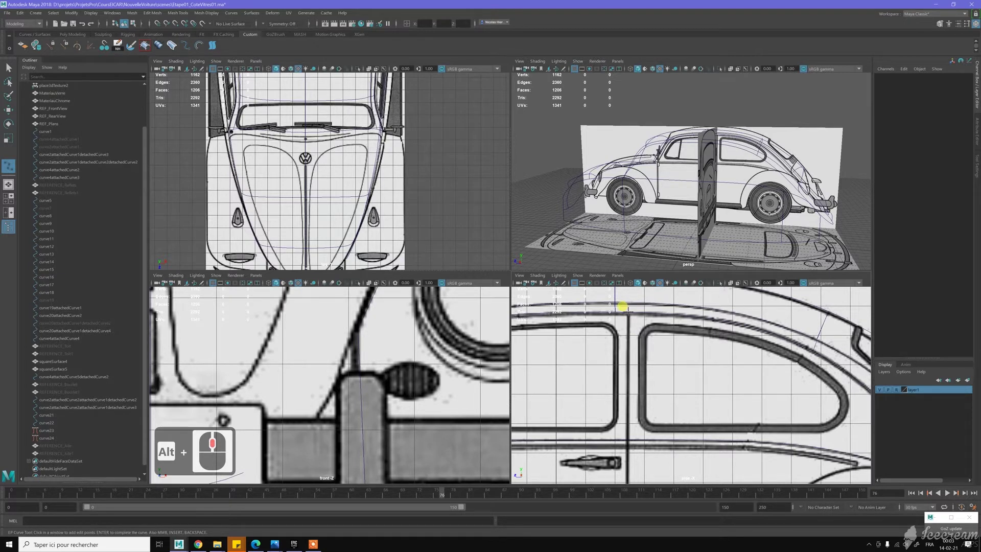
pyautogui.press('c')
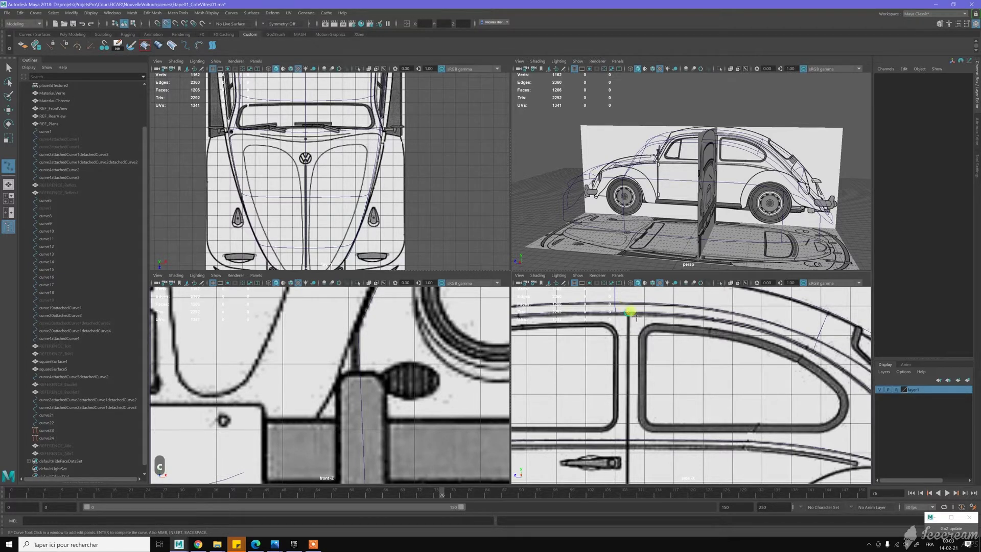
pyautogui.click(636, 314)
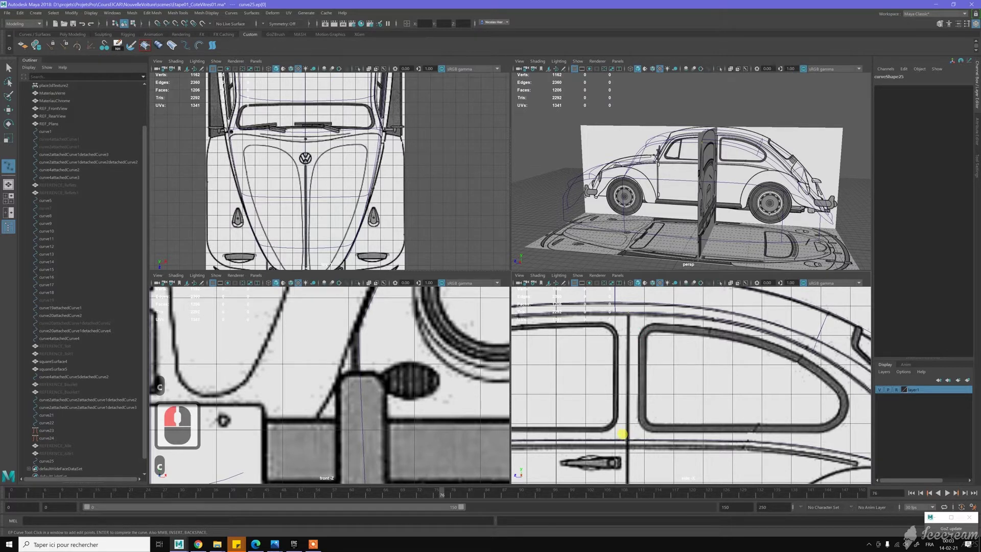
pyautogui.click(628, 440)
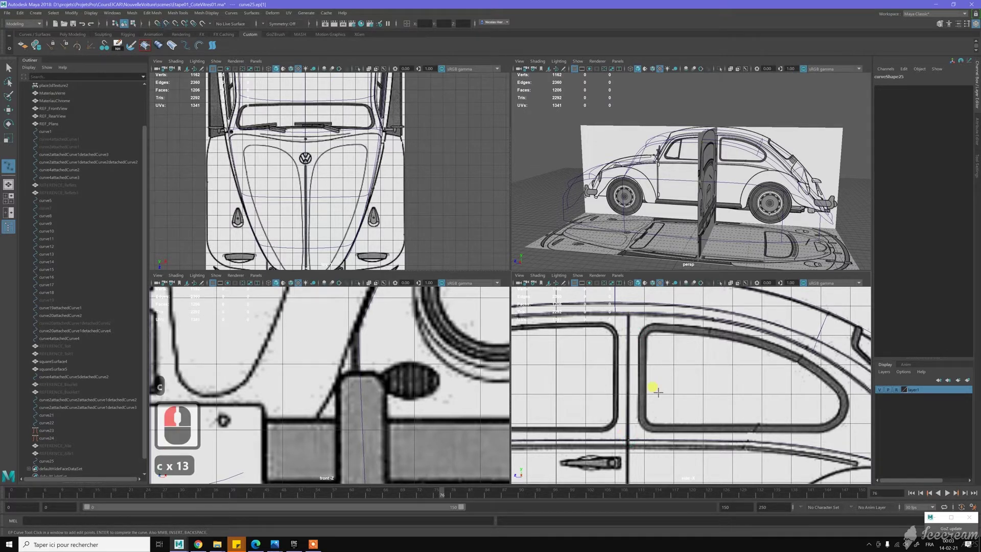
pyautogui.press('w')
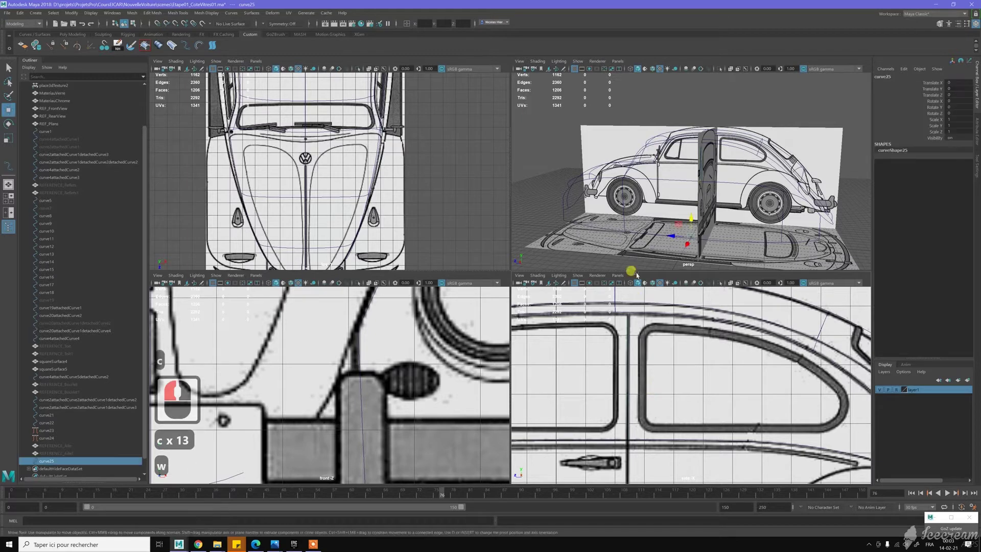
# Hide the blueprint images of layer1 and turn the perspective view towards the new door pillar curve.
pyautogui.keyDown('alt'); pyautogui.moveTo(636, 209); pyautogui.dragTo(722, 209); pyautogui.keyUp('alt')
pyautogui.keyDown('alt'); pyautogui.moveTo(722, 210); pyautogui.dragTo(722, 215, button='middle'); pyautogui.keyUp('alt')
pyautogui.keyDown('alt'); pyautogui.moveTo(722, 214); pyautogui.dragTo(764, 227, button='right'); pyautogui.keyUp('alt')
pyautogui.click(880, 390)
pyautogui.moveTo(679, 207)
pyautogui.keyDown('alt'); pyautogui.mouseDown()
pyautogui.moveTo(625, 213)
pyautogui.moveTo(668, 213)
pyautogui.mouseUp(); pyautogui.keyUp('alt')
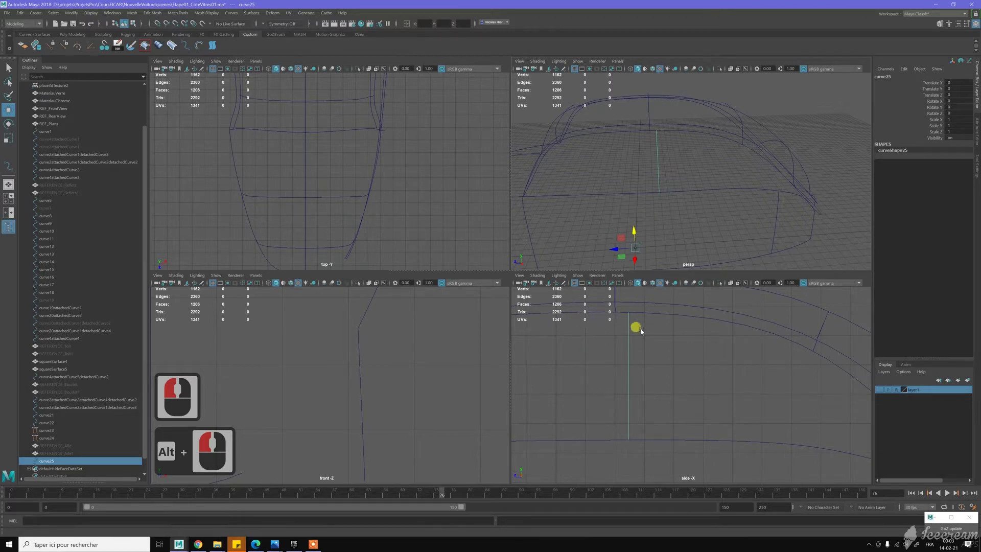
# Move the pillar curve's upper edit point in the side view, curve-snapped onto the transverse roof curve.
pyautogui.moveTo(632, 316)
pyautogui.keyDown('alt'); pyautogui.mouseDown(button='middle')
pyautogui.moveTo(642, 305)
pyautogui.moveTo(639, 392)
pyautogui.moveTo(646, 318)
pyautogui.mouseUp(button='middle'); pyautogui.keyUp('alt')
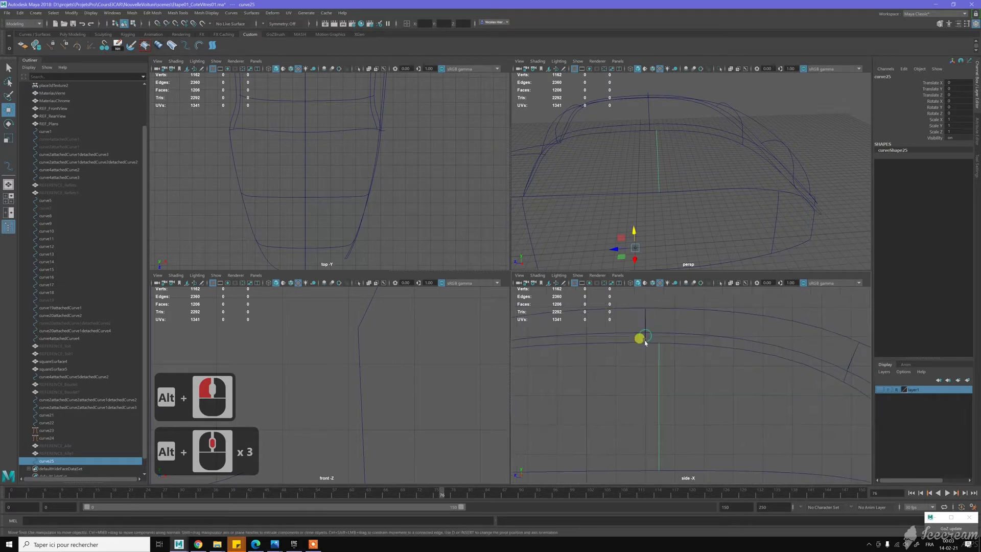
pyautogui.rightClick(651, 345)
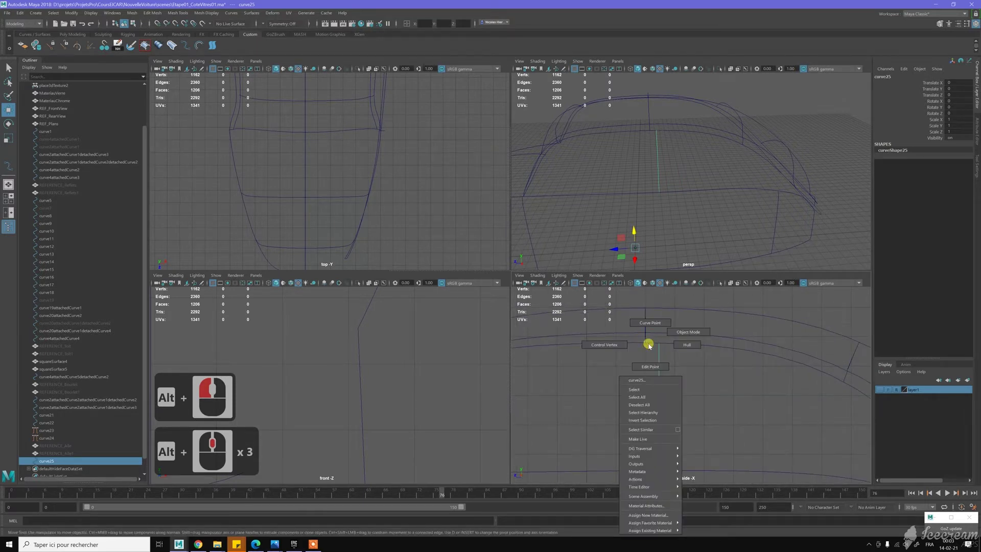
pyautogui.moveTo(649, 345); pyautogui.dragTo(651, 361, button='right')
pyautogui.moveTo(649, 335)
pyautogui.mouseDown()
pyautogui.moveTo(665, 353)
pyautogui.moveTo(674, 347)
pyautogui.moveTo(655, 342)
pyautogui.moveTo(667, 334)
pyautogui.mouseUp()
pyautogui.press('c')
pyautogui.press('c')
pyautogui.moveTo(667, 334)
pyautogui.mouseDown(button='middle')
pyautogui.moveTo(661, 328)
pyautogui.moveTo(675, 342)
pyautogui.moveTo(661, 346)
pyautogui.moveTo(674, 345)
pyautogui.moveTo(644, 346)
pyautogui.mouseUp(button='middle')
pyautogui.press('c')
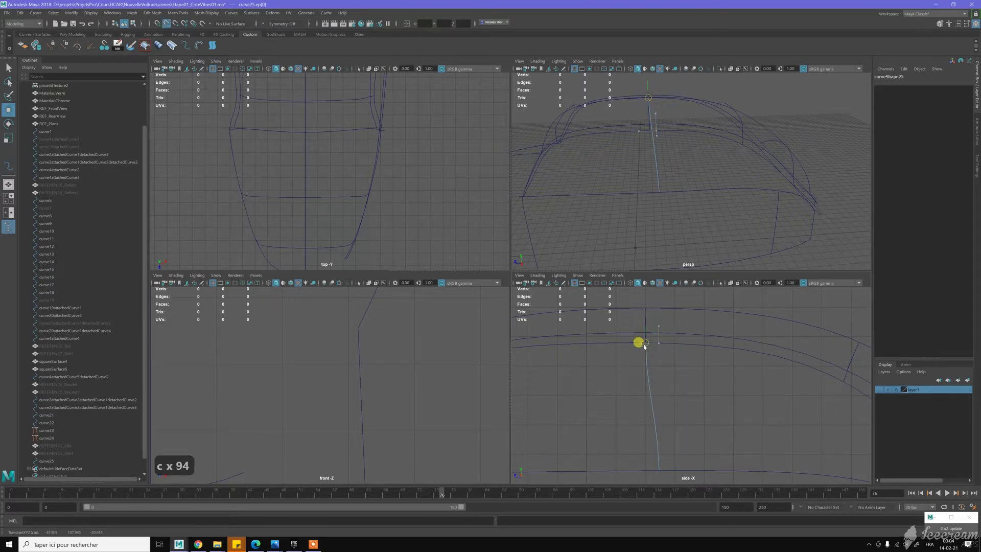
# Slide the pillar curve's lower edit point along the beltline curve until it sits vertically below the upper point.
pyautogui.moveTo(644, 346); pyautogui.dragTo(659, 476, button='middle')
pyautogui.press('c')
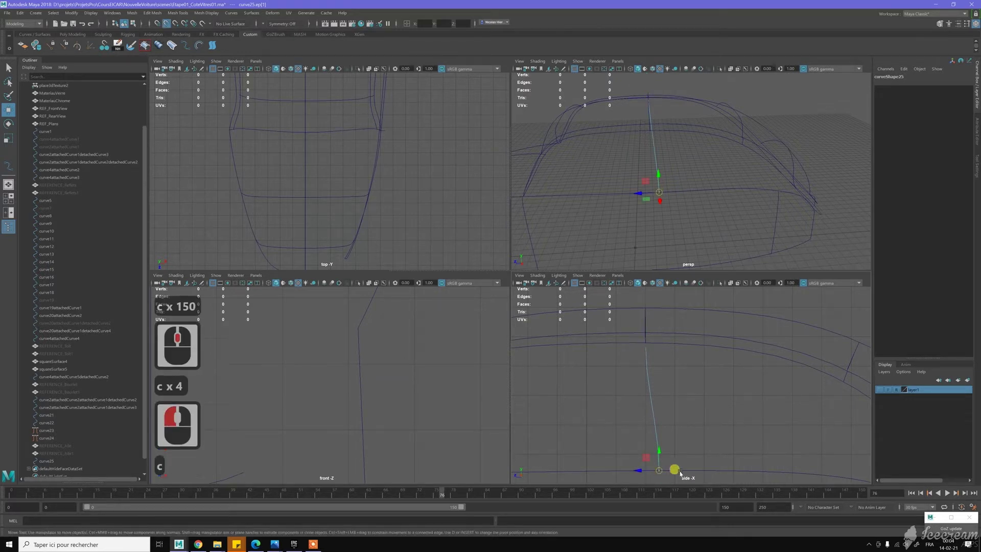
pyautogui.moveTo(688, 469); pyautogui.dragTo(643, 475)
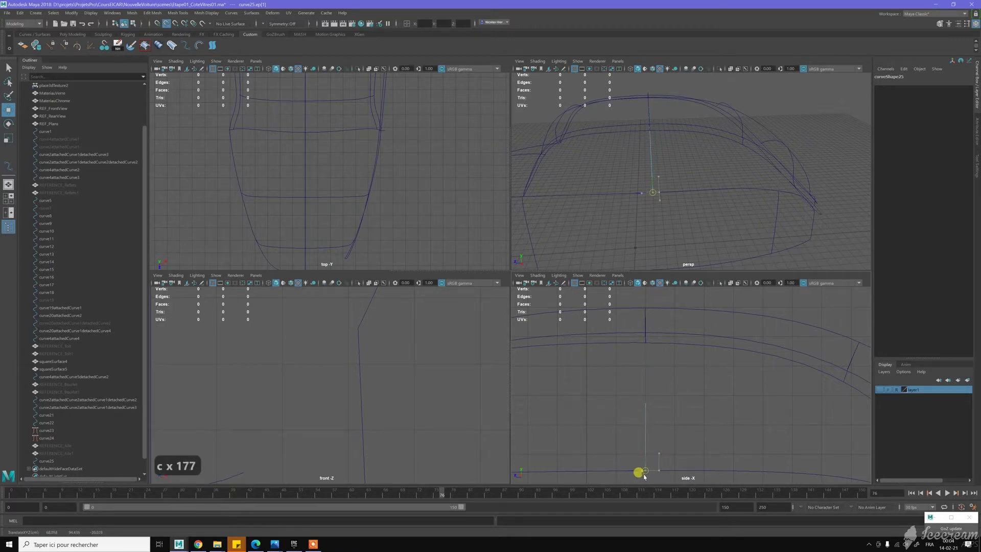
pyautogui.moveTo(644, 475); pyautogui.dragTo(645, 475, button='middle')
# Snap the pillar curve's upper edit point from the roof centre along the transverse curve to the side roof edge curve.
pyautogui.keyDown('alt'); pyautogui.moveTo(681, 416); pyautogui.dragTo(654, 362, button='middle'); pyautogui.keyUp('alt')
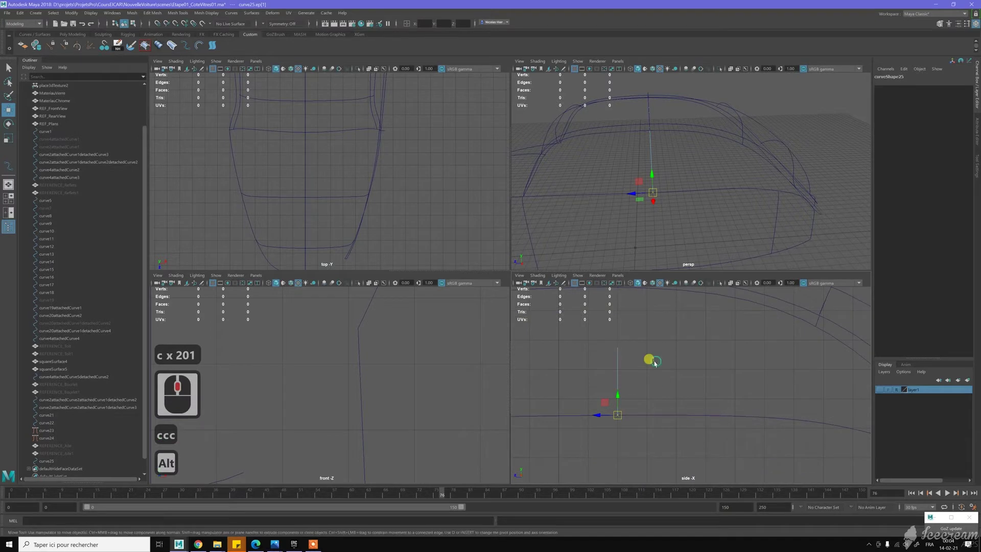
pyautogui.scroll(5, 628, 391)
pyautogui.keyDown('alt'); pyautogui.moveTo(632, 400); pyautogui.dragTo(574, 335, button='middle'); pyautogui.keyUp('alt')
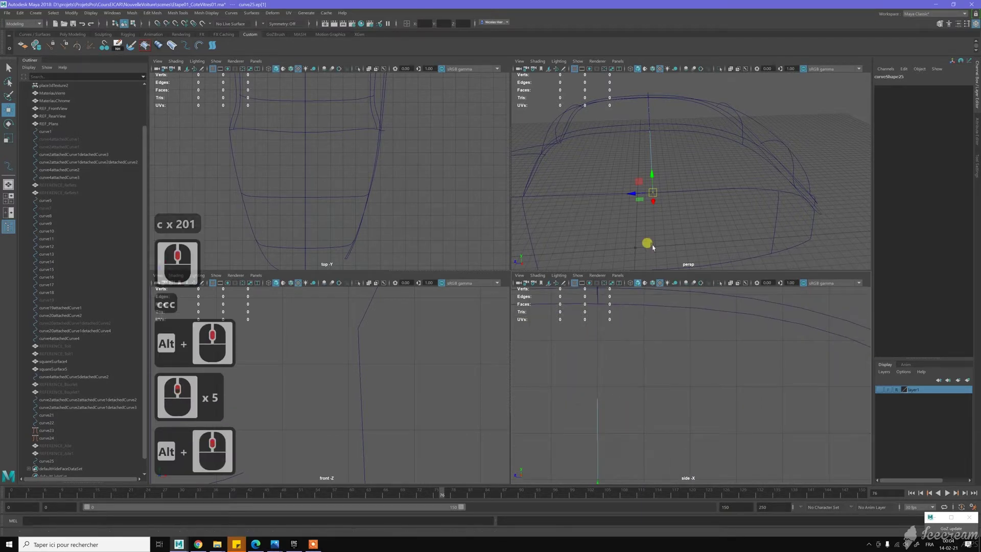
pyautogui.keyDown('alt'); pyautogui.moveTo(647, 183); pyautogui.dragTo(673, 150); pyautogui.keyUp('alt')
pyautogui.keyDown('alt'); pyautogui.moveTo(709, 124); pyautogui.dragTo(706, 130, button='middle'); pyautogui.keyUp('alt')
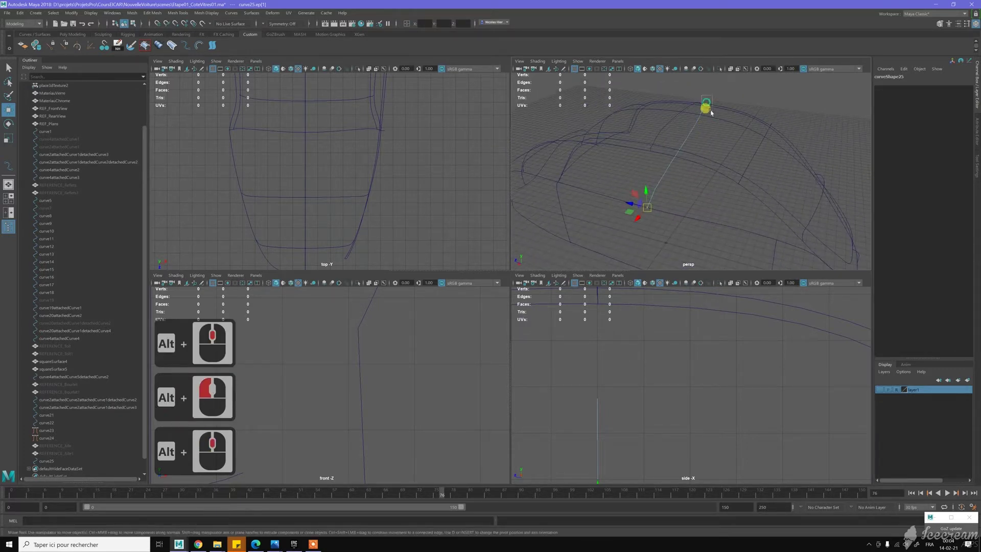
pyautogui.click(704, 105)
pyautogui.keyDown('alt'); pyautogui.moveTo(655, 365); pyautogui.dragTo(663, 385, button='middle'); pyautogui.keyUp('alt')
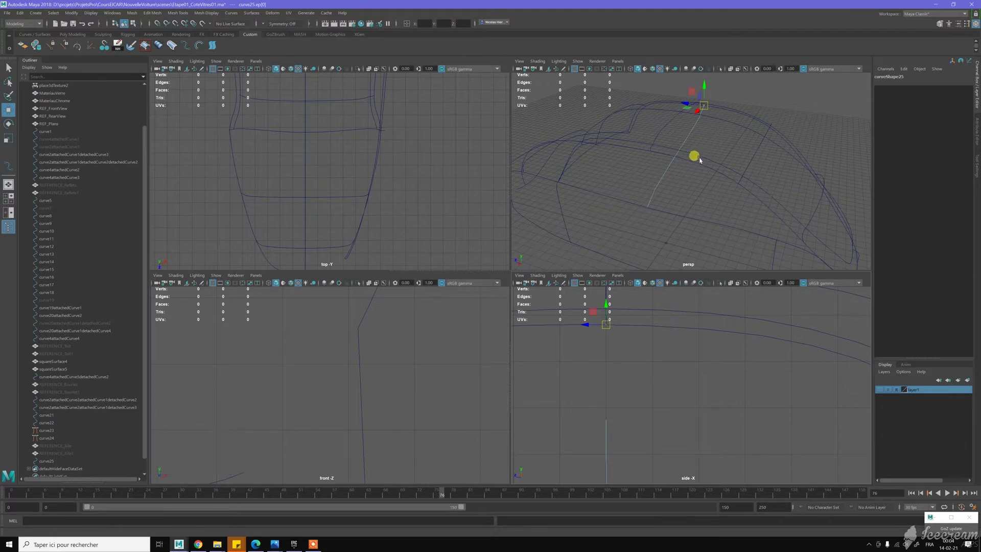
pyautogui.press('c')
pyautogui.moveTo(693, 161); pyautogui.dragTo(648, 156, button='middle')
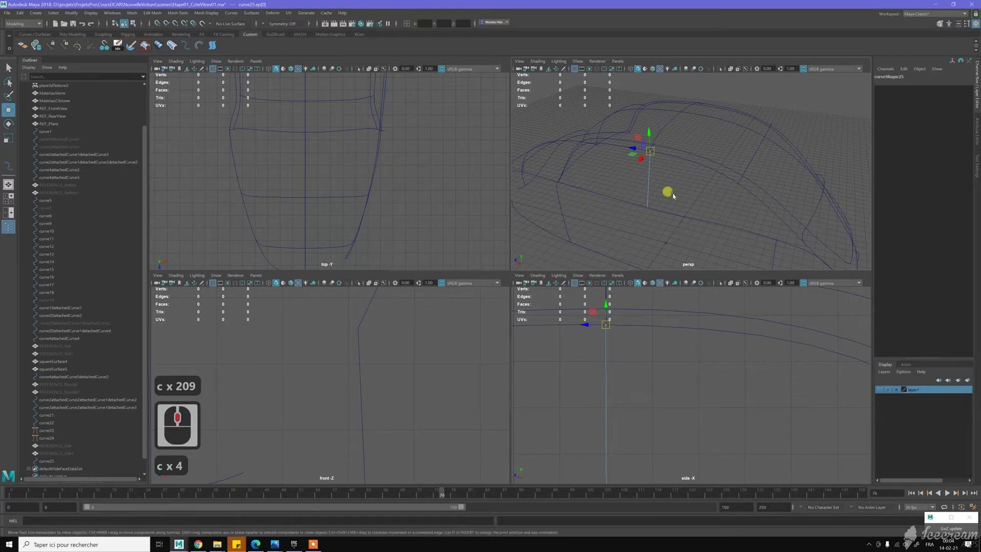
# Examine the pillar curve's slant between the roof edge and the beltline from several angles.
pyautogui.scroll(-14, 642, 333)
pyautogui.keyDown('alt'); pyautogui.moveTo(661, 407); pyautogui.dragTo(649, 382, button='middle'); pyautogui.keyUp('alt')
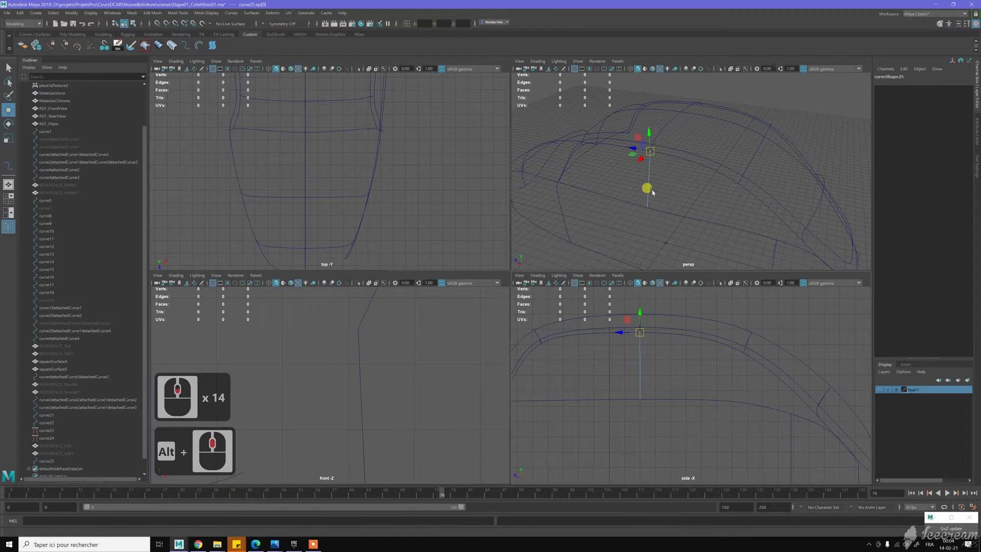
pyautogui.scroll(2, 652, 192)
pyautogui.keyDown('alt'); pyautogui.moveTo(652, 192); pyautogui.dragTo(629, 168); pyautogui.keyUp('alt')
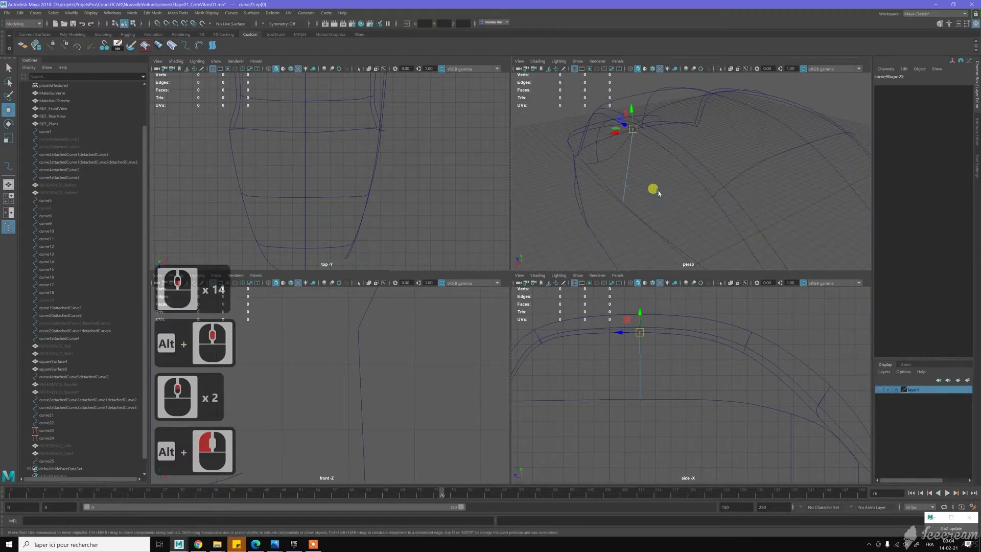
pyautogui.keyDown('alt'); pyautogui.moveTo(659, 193); pyautogui.dragTo(675, 220, button='middle'); pyautogui.keyUp('alt')
pyautogui.keyDown('alt'); pyautogui.moveTo(675, 220); pyautogui.dragTo(680, 218, button='right'); pyautogui.keyUp('alt')
pyautogui.keyDown('alt'); pyautogui.moveTo(681, 218); pyautogui.dragTo(678, 219); pyautogui.keyUp('alt')
pyautogui.keyDown('alt'); pyautogui.moveTo(677, 220); pyautogui.dragTo(682, 205, button='middle'); pyautogui.keyUp('alt')
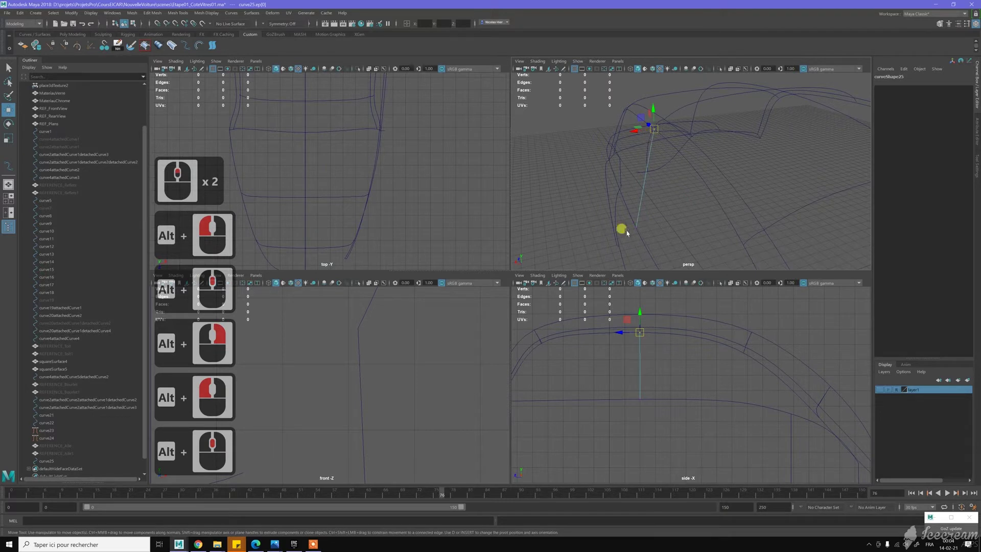
pyautogui.scroll(3, 704, 215)
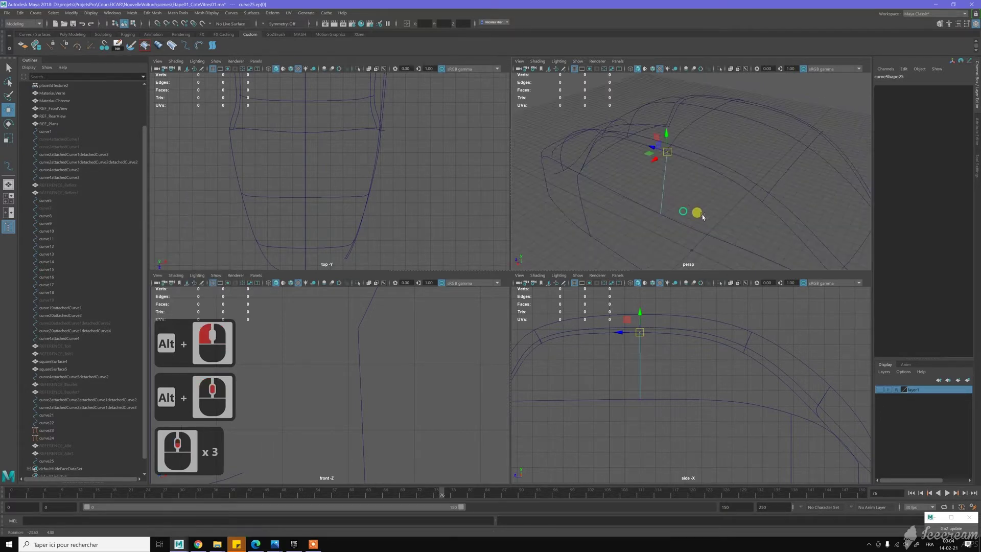
pyautogui.keyDown('alt'); pyautogui.moveTo(752, 220); pyautogui.dragTo(705, 206); pyautogui.keyUp('alt')
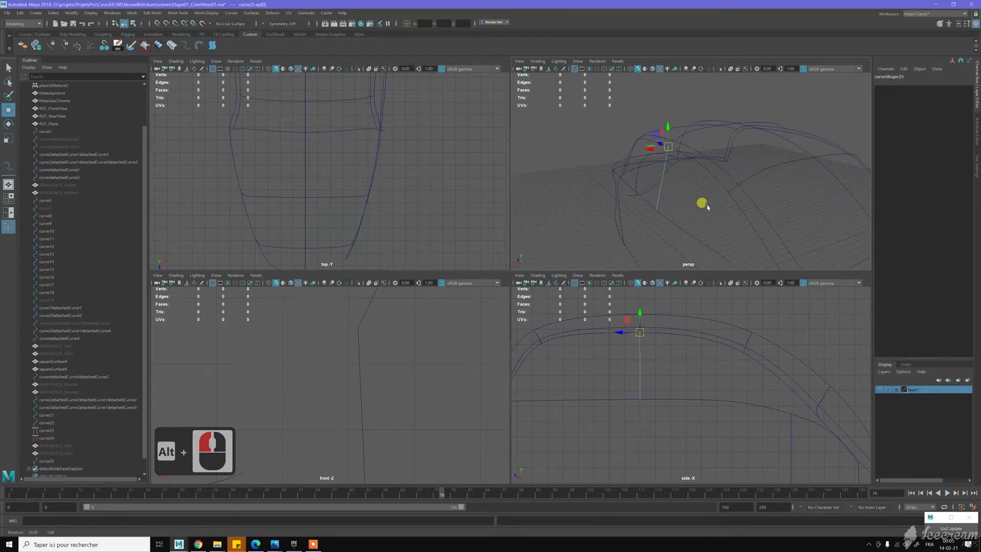
# Frame the pillar curve in the front view and show the blueprint images of layer1 behind it.
pyautogui.scroll(-20, 396, 372)
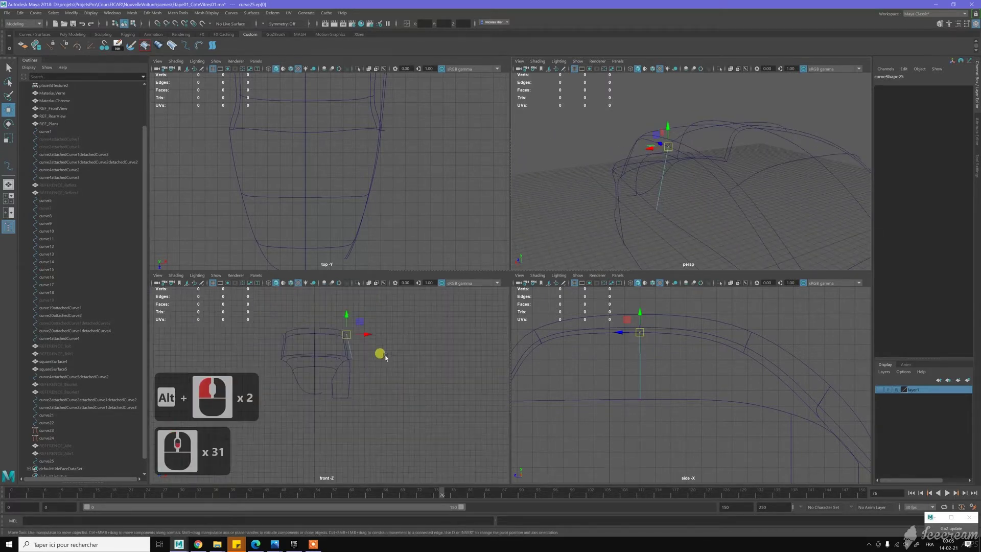
pyautogui.scroll(5, 369, 331)
pyautogui.scroll(4, 369, 330)
pyautogui.keyDown('alt'); pyautogui.moveTo(325, 323); pyautogui.dragTo(338, 379, button='middle'); pyautogui.keyUp('alt')
pyautogui.keyDown('alt'); pyautogui.scroll(9, 339, 360); pyautogui.keyUp('alt')
pyautogui.keyDown('alt'); pyautogui.moveTo(362, 338); pyautogui.dragTo(333, 380, button='middle'); pyautogui.keyUp('alt')
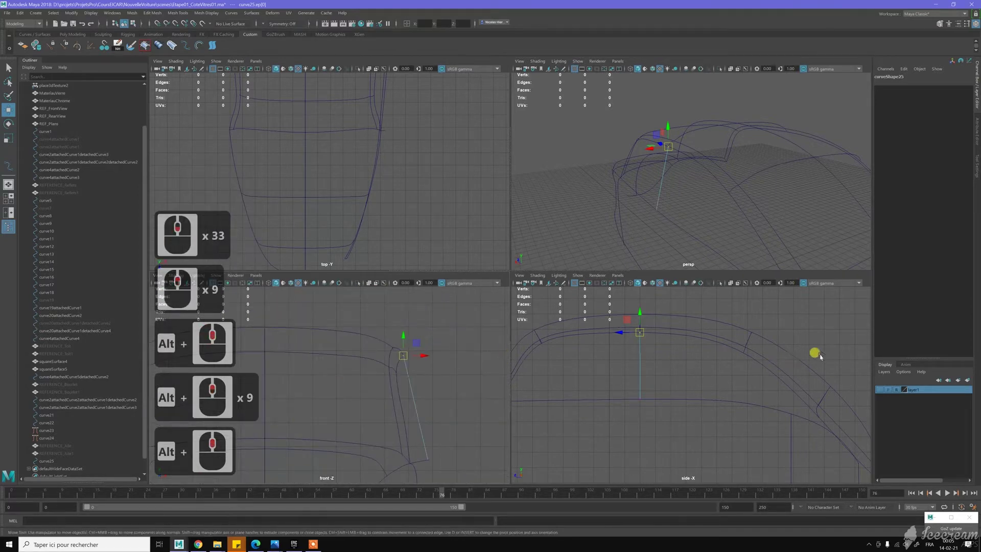
pyautogui.click(879, 389)
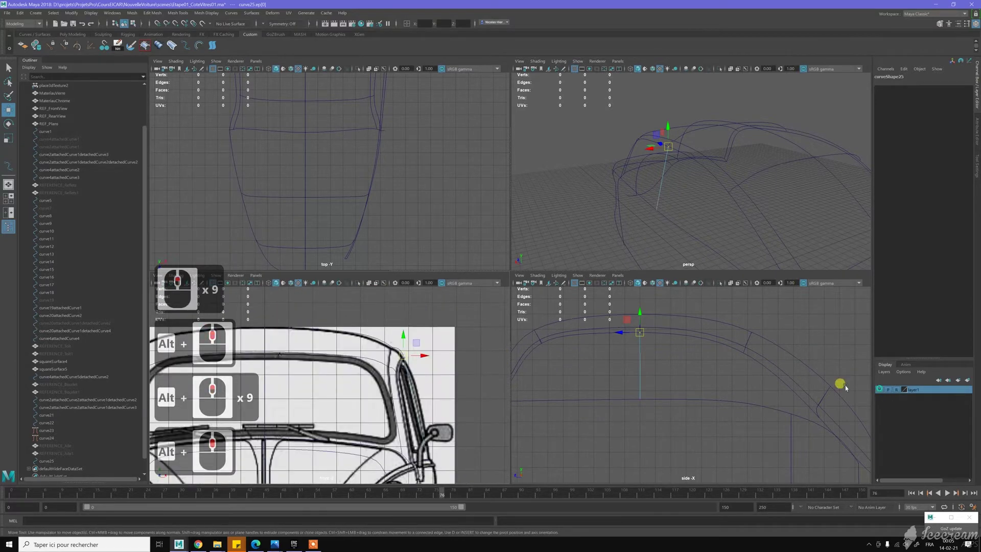
pyautogui.scroll(2, 446, 366)
pyautogui.scroll(2, 446, 365)
pyautogui.keyDown('alt'); pyautogui.moveTo(475, 383); pyautogui.dragTo(437, 358, button='middle'); pyautogui.keyUp('alt')
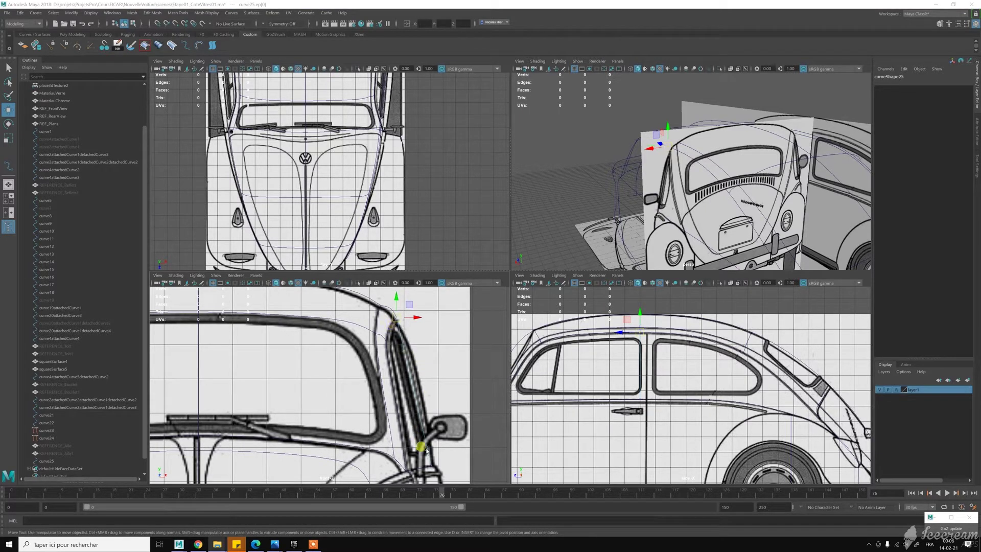
# Move the pillar curve's two inner control vertices outward in X in the front view to follow the bulge of the side window.
pyautogui.rightClick(439, 341)
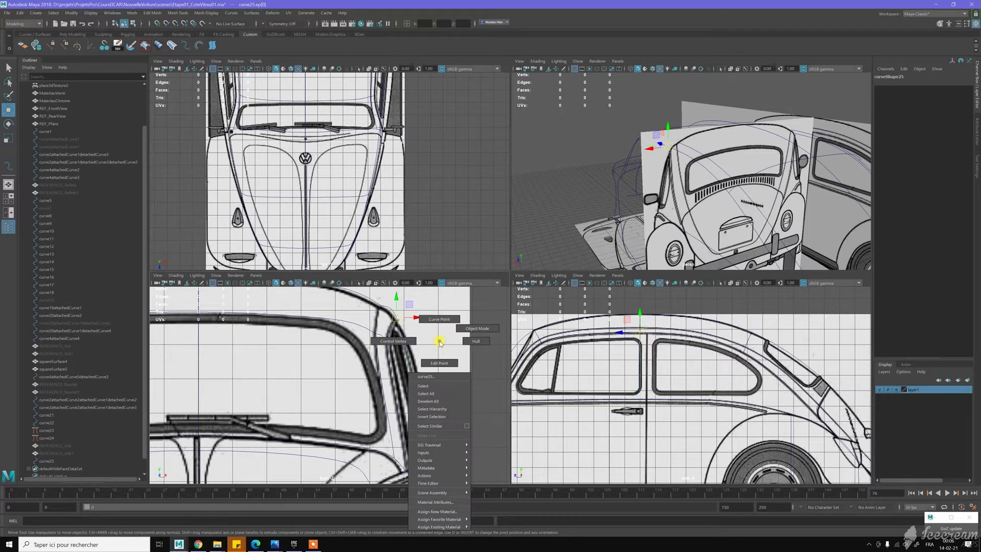
pyautogui.click(419, 341)
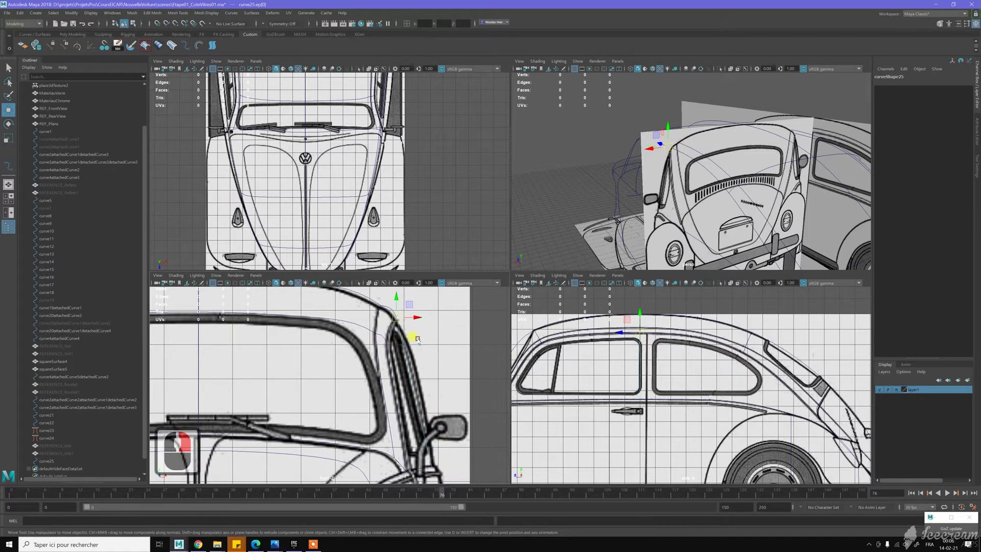
pyautogui.moveTo(392, 345); pyautogui.dragTo(435, 366)
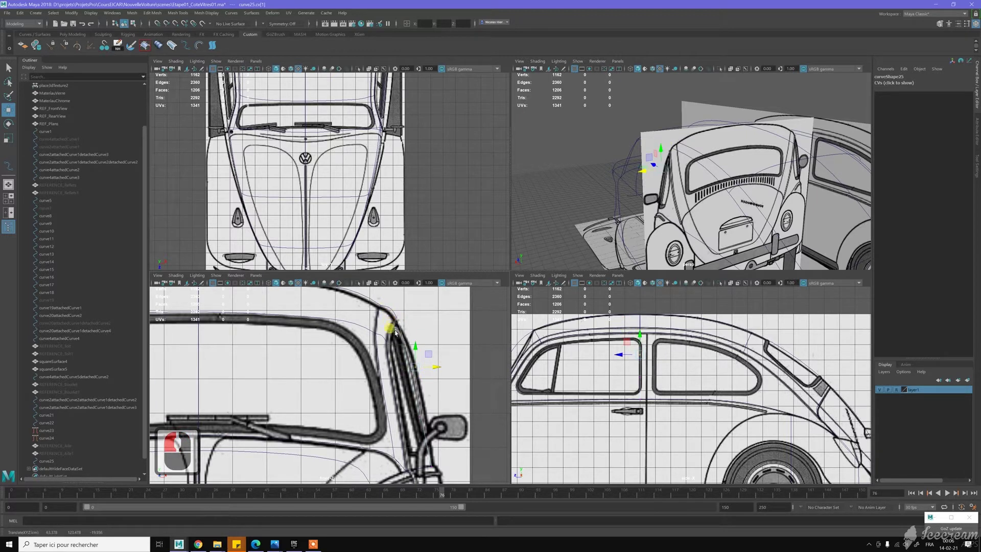
pyautogui.click(423, 412)
pyautogui.click(423, 412)
pyautogui.moveTo(424, 412); pyautogui.dragTo(442, 417)
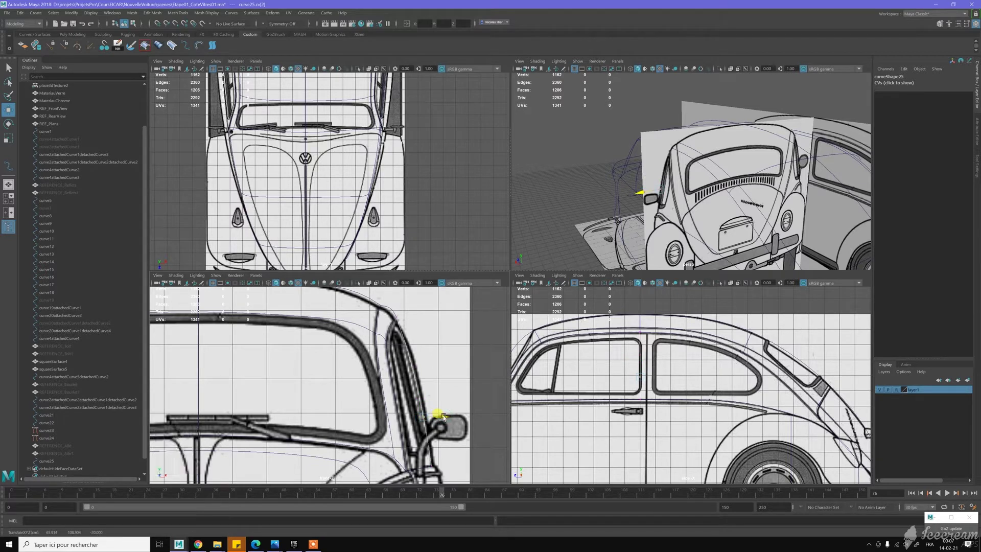
pyautogui.moveTo(444, 417); pyautogui.dragTo(443, 416)
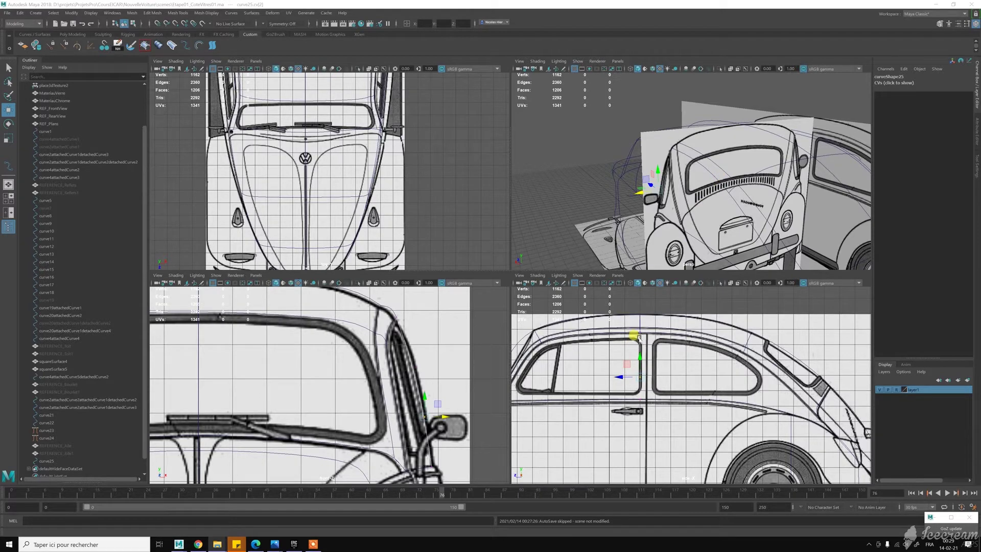
# Return the pillar curve to object mode, deselect it, and frame the rear end of the rear side window in the side view.
pyautogui.moveTo(639, 337); pyautogui.dragTo(674, 326, button='right')
pyautogui.click(668, 350)
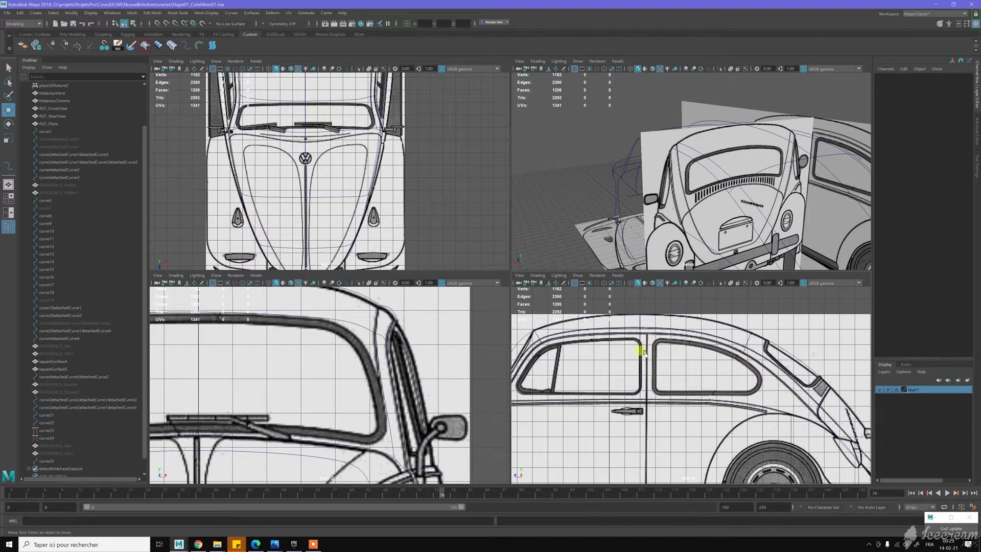
pyautogui.click(674, 346)
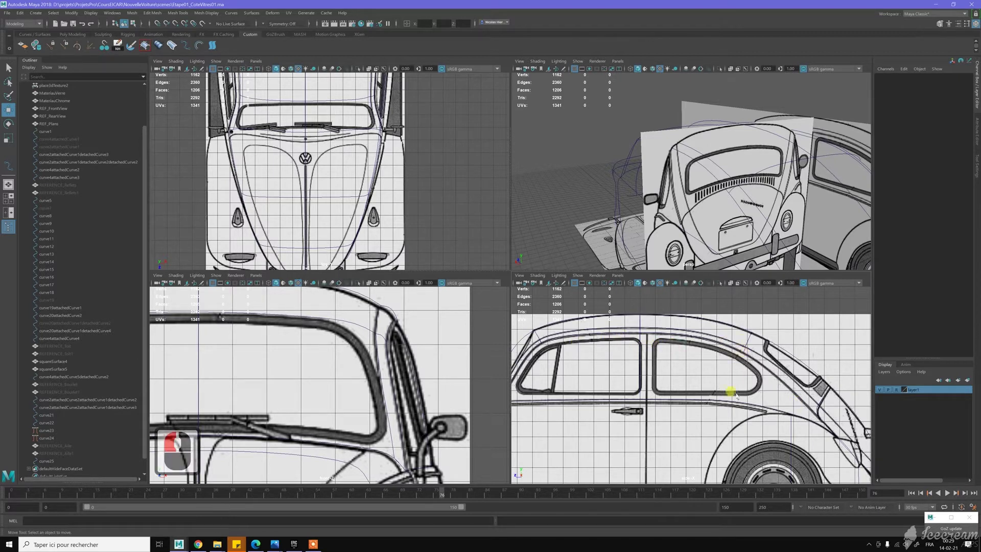
pyautogui.keyDown('alt'); pyautogui.moveTo(702, 364); pyautogui.dragTo(637, 328, button='middle'); pyautogui.keyUp('alt')
pyautogui.scroll(7, 641, 359)
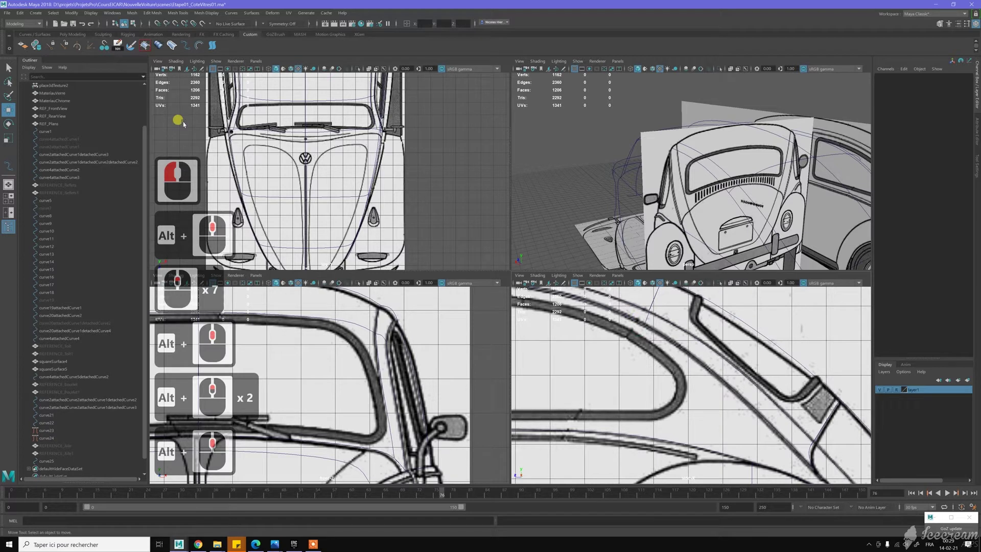
# Draw a two-point EP curve in the side view from the roof edge curve to the beltline curve across the rear side window's rear end.
pyautogui.click(172, 45)
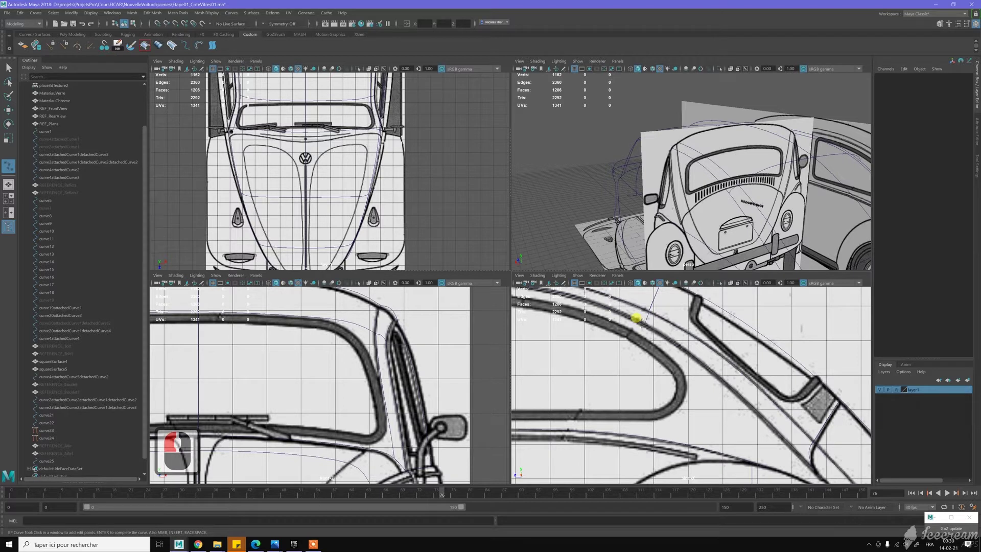
pyautogui.press('c')
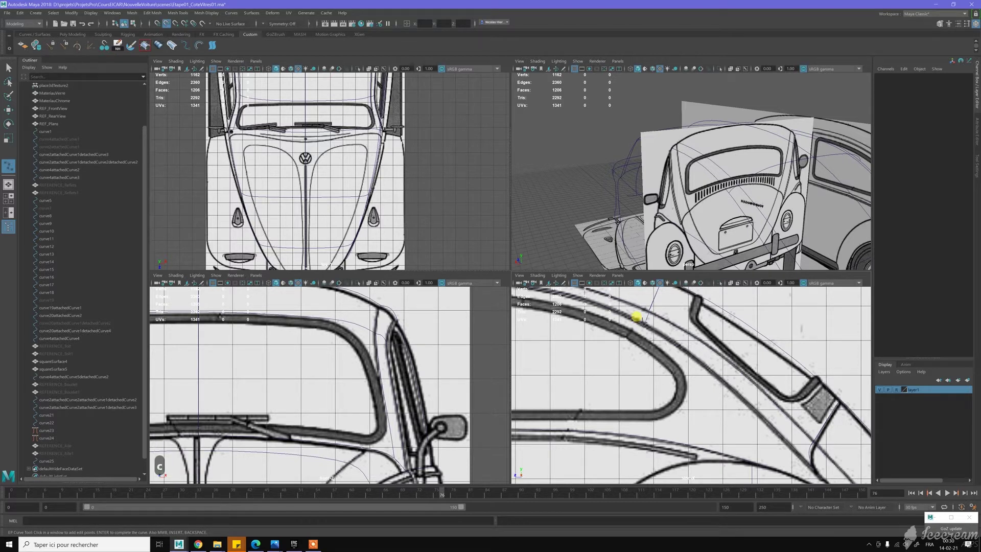
pyautogui.click(643, 323)
pyautogui.press('c')
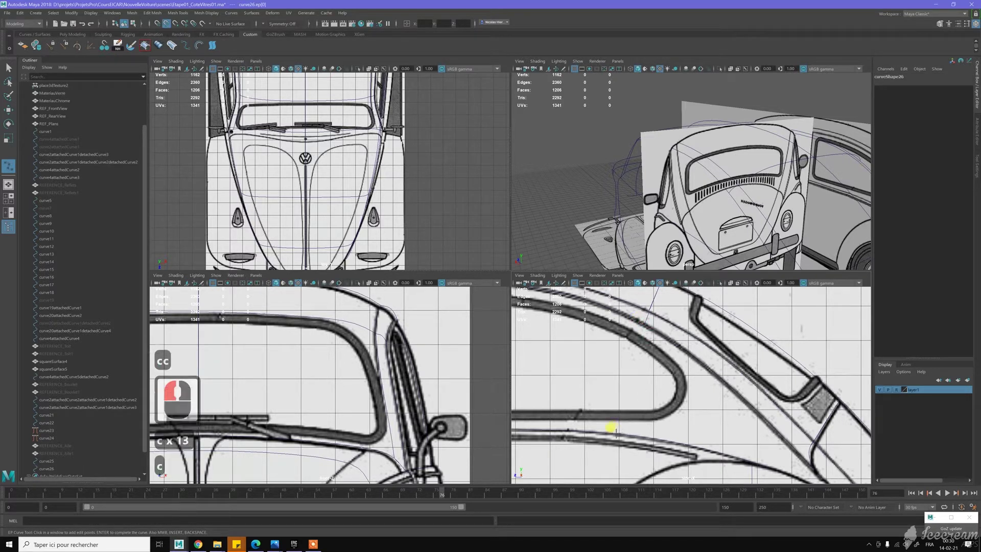
pyautogui.click(609, 429)
pyautogui.press('c')
pyautogui.press('w')
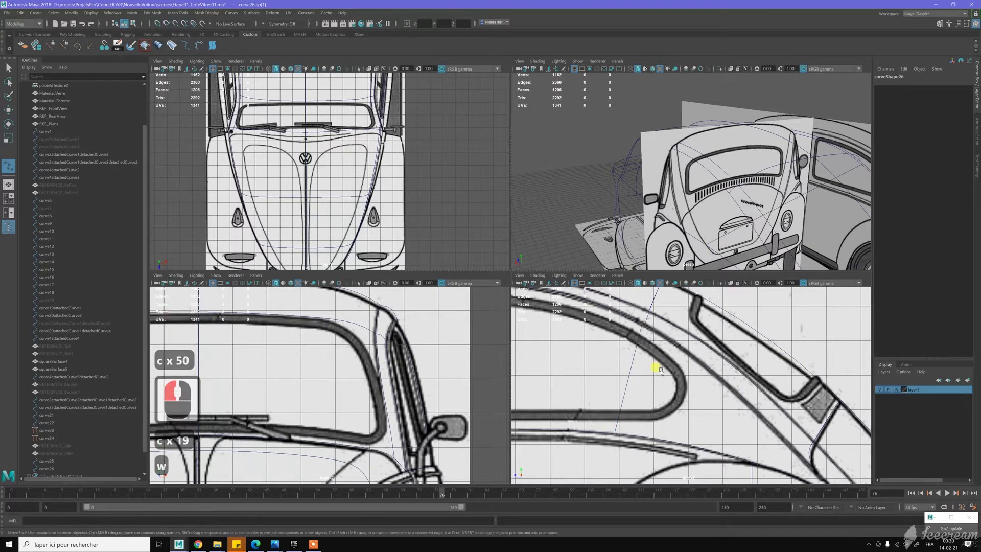
# Slide the new curve's upper and lower edit points along the roof edge and beltline curves to adjust its slant, keeping both snapped to them.
pyautogui.keyDown('alt'); pyautogui.moveTo(770, 193); pyautogui.dragTo(687, 178, button='middle'); pyautogui.keyUp('alt')
pyautogui.moveTo(767, 153); pyautogui.dragTo(771, 172, button='right')
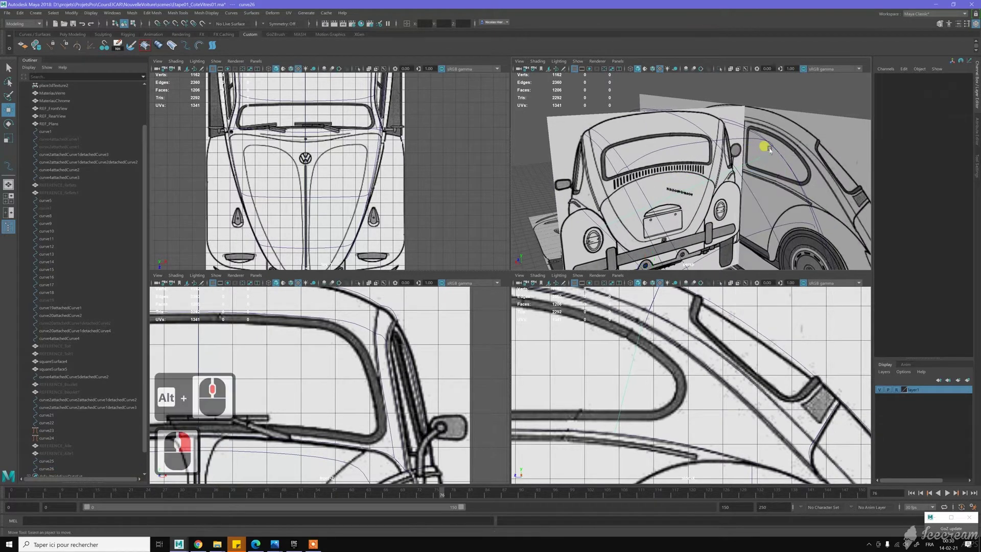
pyautogui.click(794, 161)
pyautogui.press('w')
pyautogui.moveTo(768, 147); pyautogui.dragTo(788, 159)
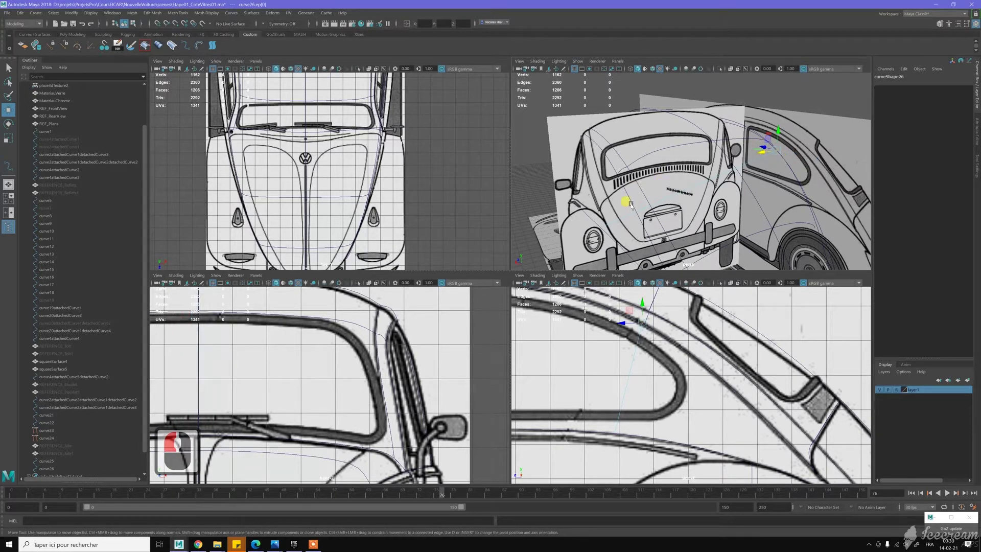
pyautogui.press('c')
pyautogui.moveTo(631, 206); pyautogui.dragTo(637, 214, button='middle')
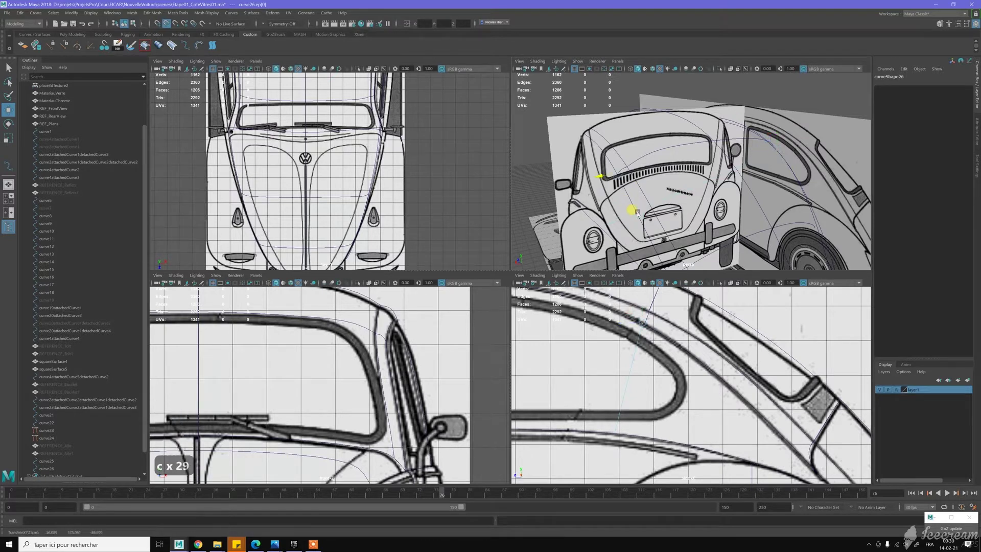
pyautogui.moveTo(644, 220); pyautogui.dragTo(627, 188, button='middle')
pyautogui.press('c')
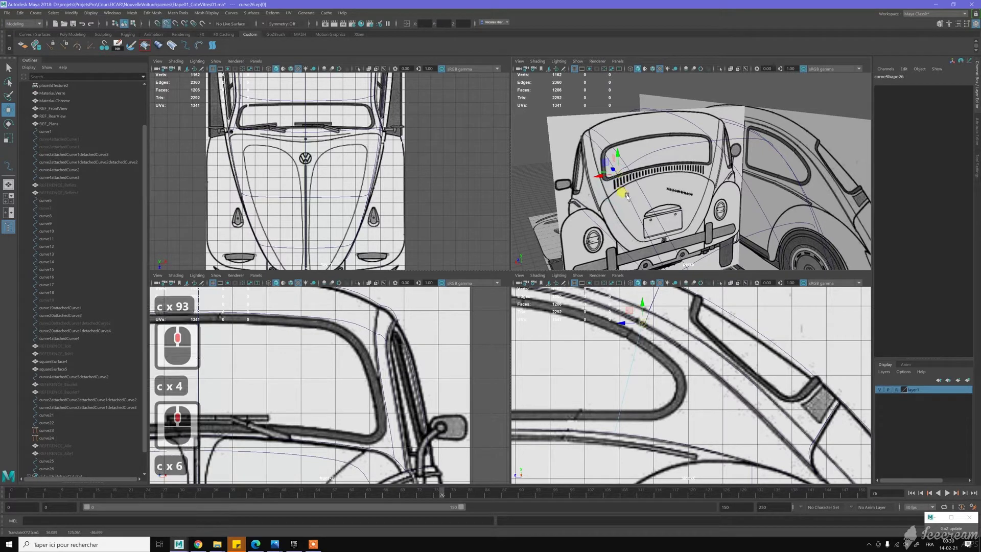
pyautogui.moveTo(626, 196); pyautogui.dragTo(618, 174, button='middle')
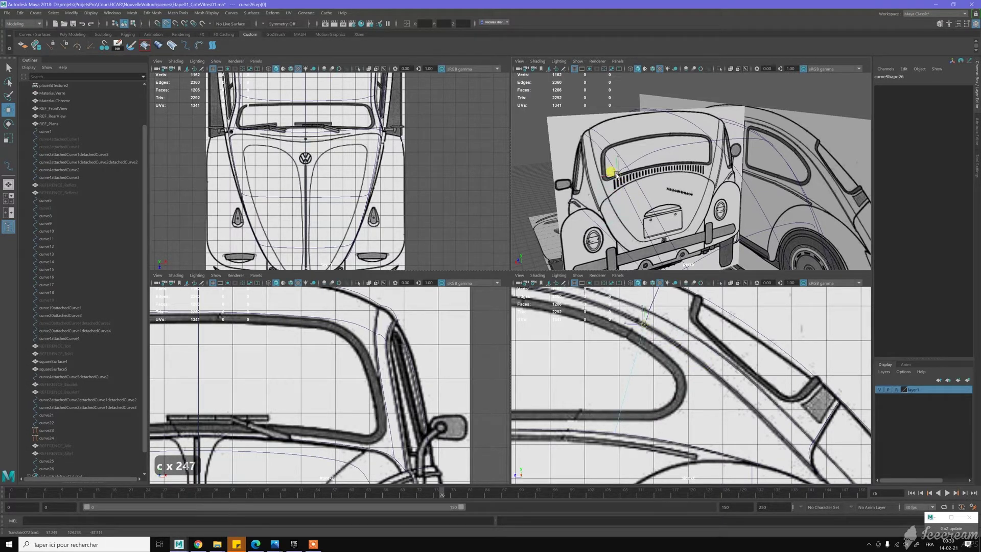
pyautogui.middleClick(616, 176)
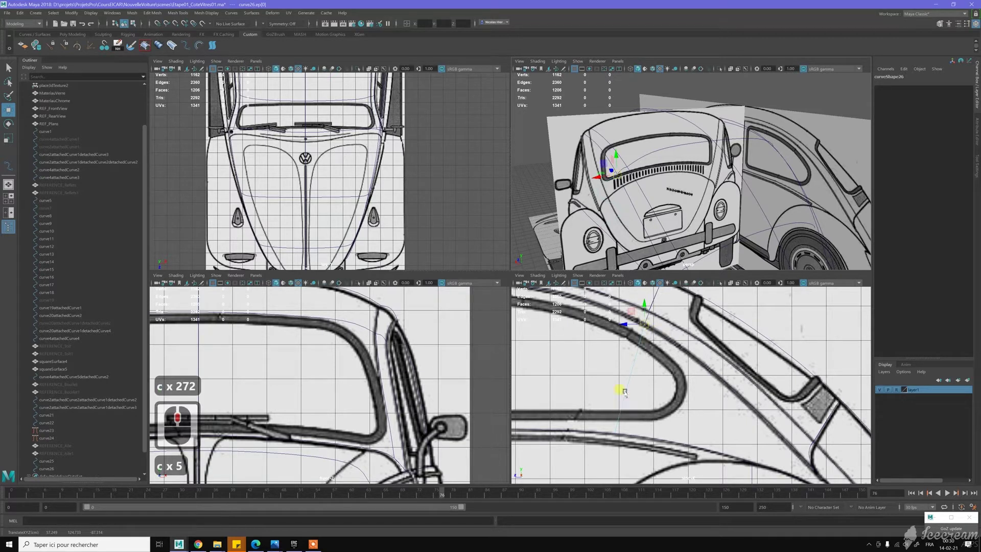
pyautogui.moveTo(619, 440)
pyautogui.mouseDown()
pyautogui.moveTo(603, 432)
pyautogui.moveTo(654, 441)
pyautogui.moveTo(605, 439)
pyautogui.mouseUp()
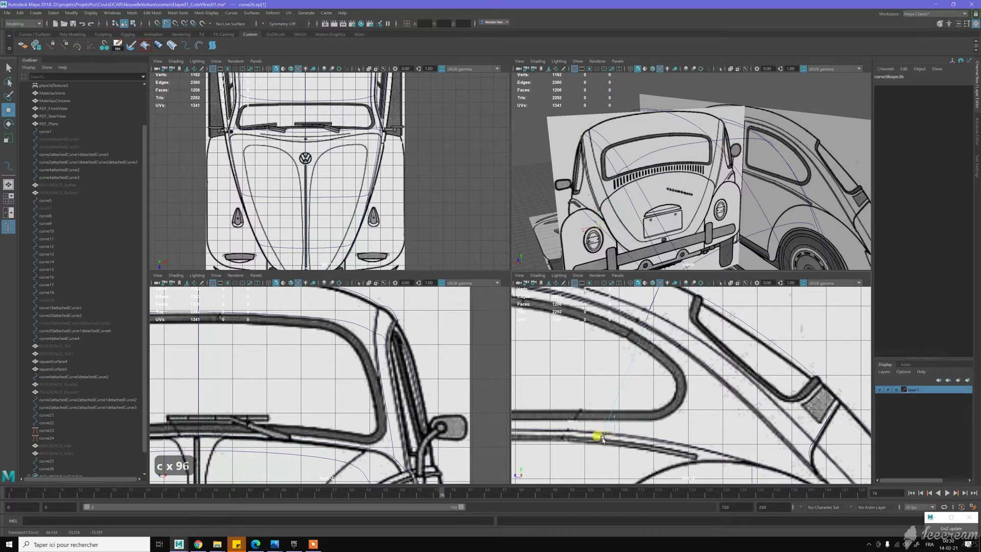
pyautogui.moveTo(603, 438); pyautogui.dragTo(603, 438, button='middle')
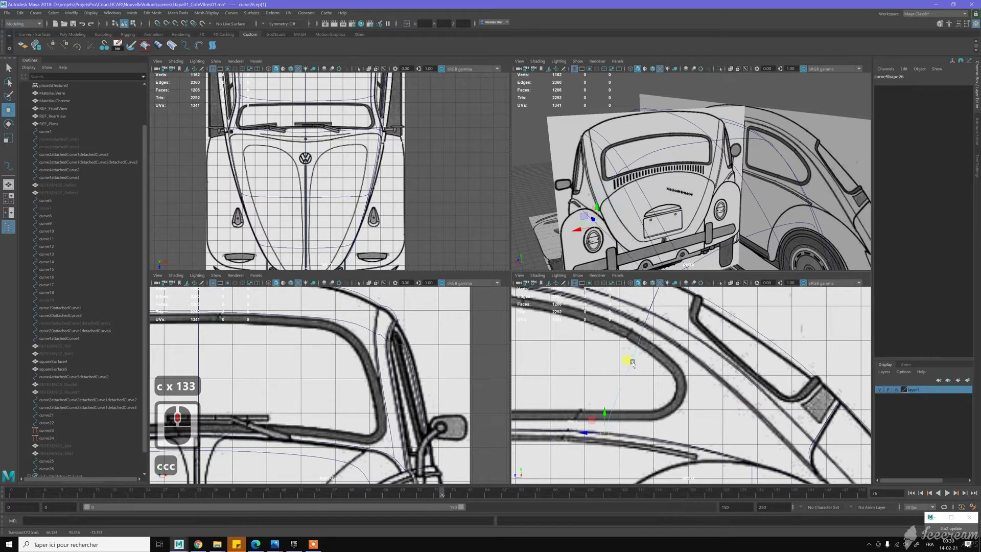
# Switch the new curve to control vertex mode and select its lower inner control vertex in the side view.
pyautogui.moveTo(625, 350); pyautogui.dragTo(588, 345, button='right')
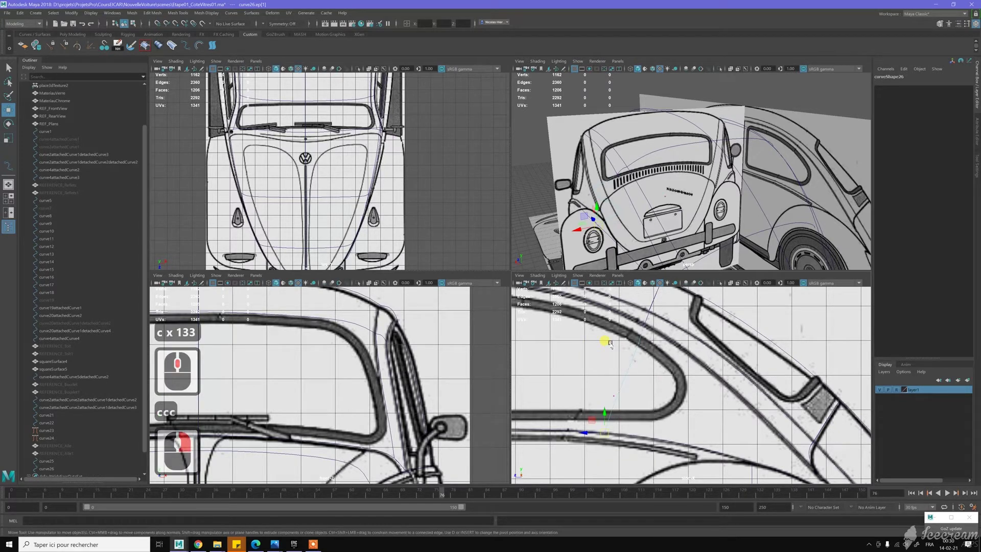
pyautogui.click(633, 366)
pyautogui.moveTo(622, 364); pyautogui.dragTo(593, 397)
pyautogui.click(592, 397)
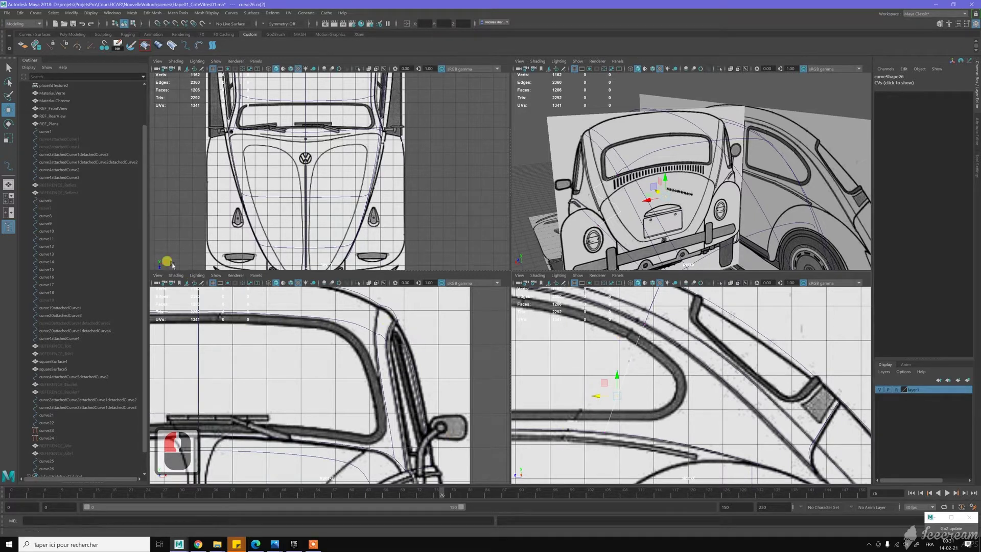
# Change the front viewport to the Back view and frame the rear blueprint around the side mirror and side window.
pyautogui.click(157, 276)
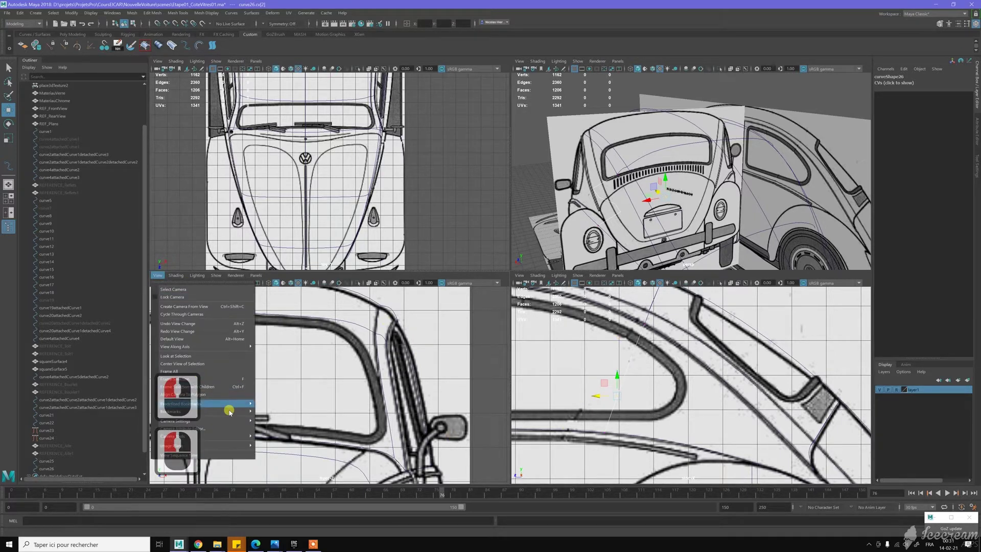
pyautogui.moveTo(239, 403)
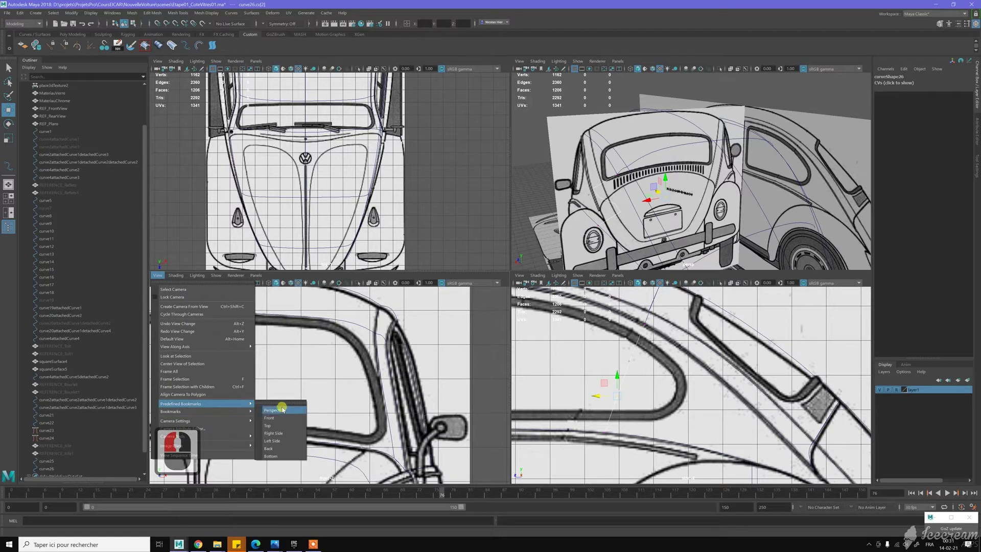
pyautogui.click(280, 448)
pyautogui.scroll(-20, 368, 379)
pyautogui.keyDown('alt'); pyautogui.moveTo(255, 301); pyautogui.dragTo(347, 391, button='middle'); pyautogui.keyUp('alt')
pyautogui.keyDown('alt'); pyautogui.scroll(5, 344, 337); pyautogui.keyUp('alt')
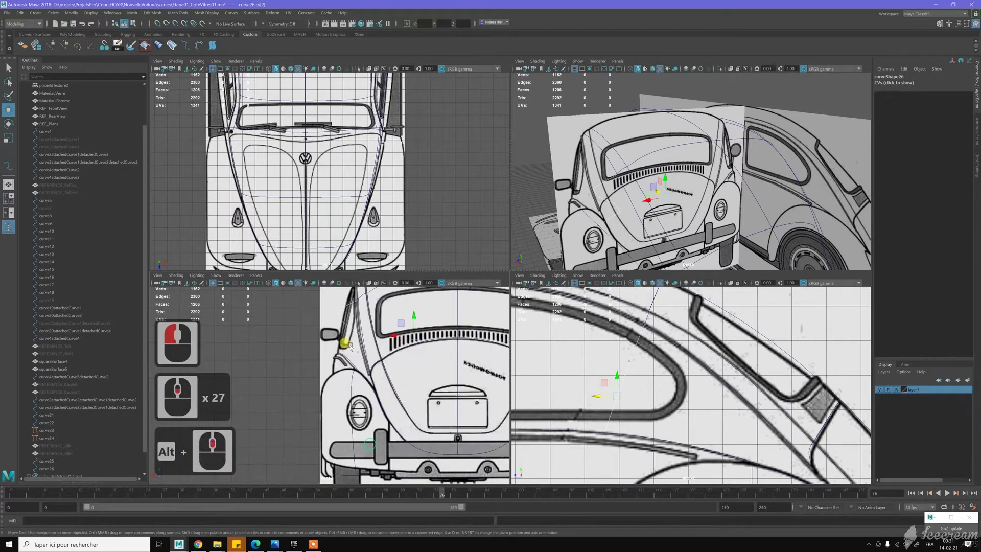
pyautogui.keyDown('alt'); pyautogui.moveTo(344, 322); pyautogui.dragTo(344, 381, button='middle'); pyautogui.keyUp('alt')
pyautogui.keyDown('alt'); pyautogui.scroll(5, 346, 390); pyautogui.keyUp('alt')
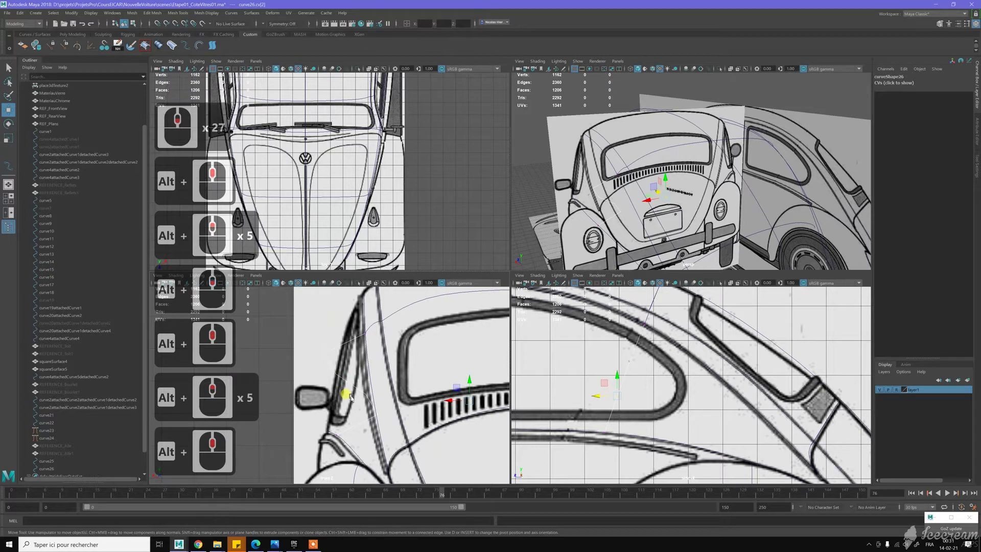
# Move the new curve's two inner control vertices outward in X in the back view to give it the side window's bulge.
pyautogui.moveTo(451, 401); pyautogui.dragTo(319, 407)
pyautogui.scroll(-9, 378, 389)
pyautogui.moveTo(272, 365); pyautogui.dragTo(312, 363)
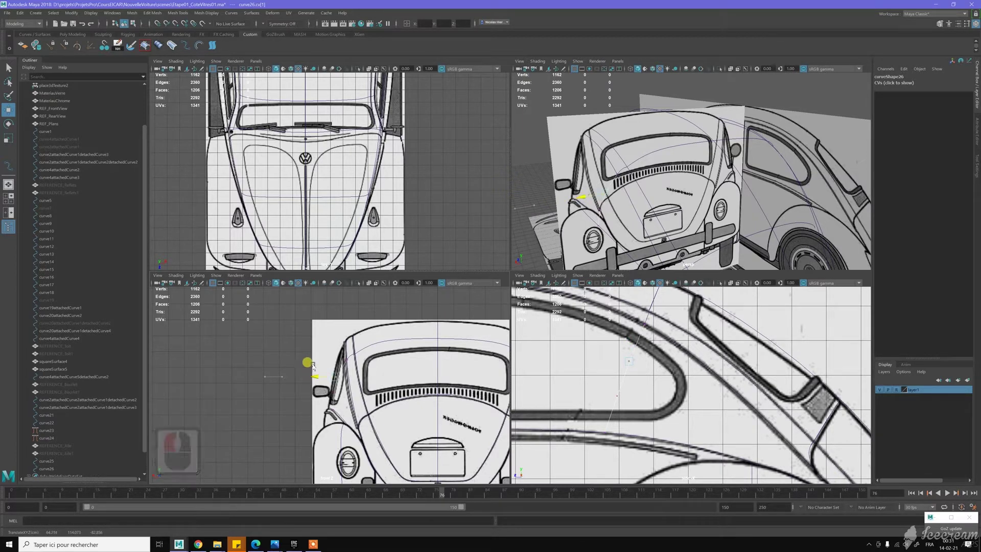
pyautogui.scroll(9, 363, 341)
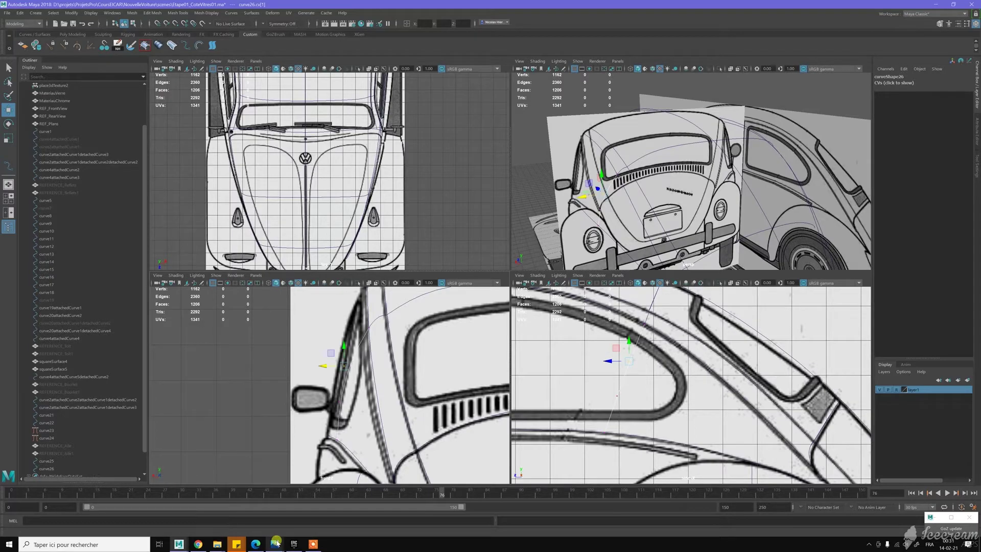
# Check the body's curvature around the rear side window in the reference photo P1020707-Copier.jpg, and return to Maya.
pyautogui.moveTo(276, 543)
pyautogui.click(309, 502)
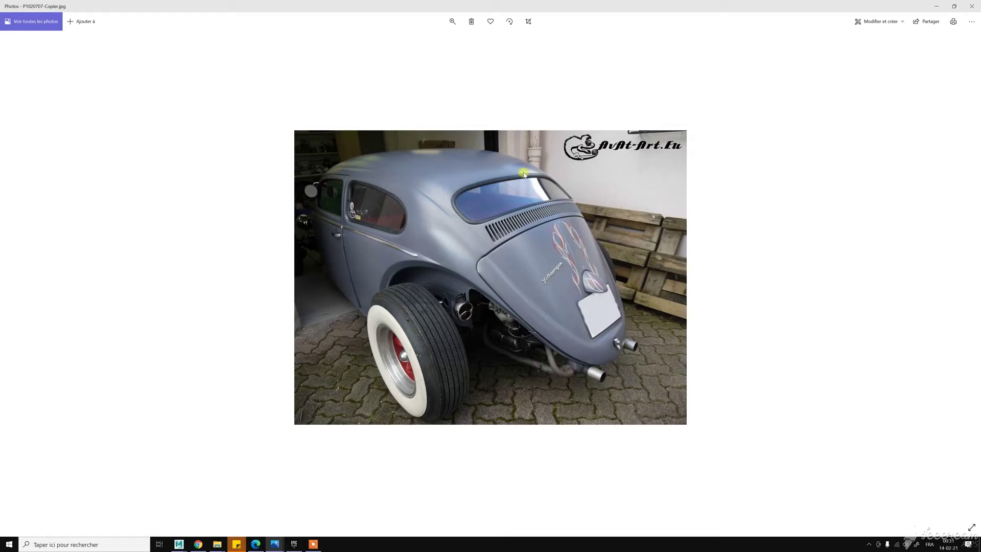
pyautogui.click(936, 6)
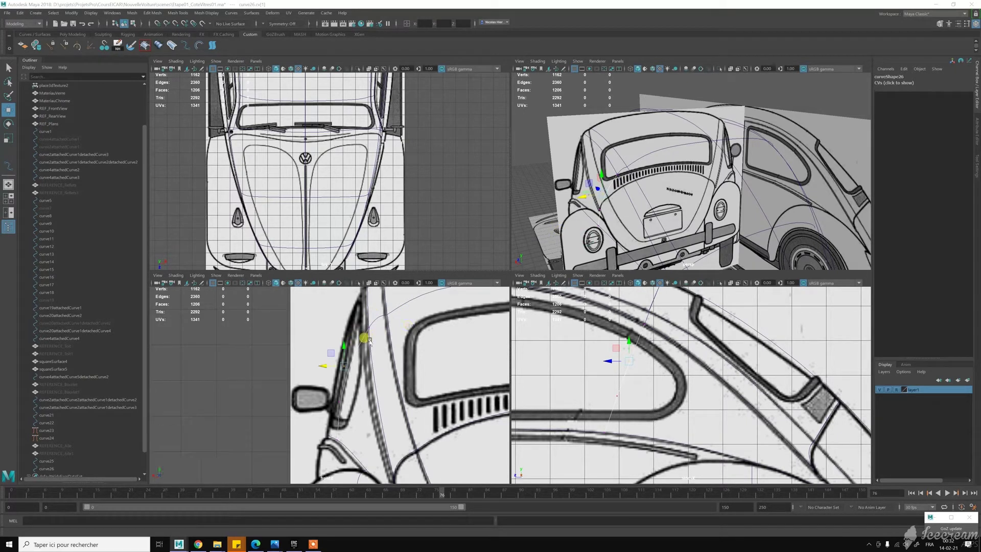
# Select the roof edge curve running above the side windows in the side view.
pyautogui.scroll(-6, 627, 327)
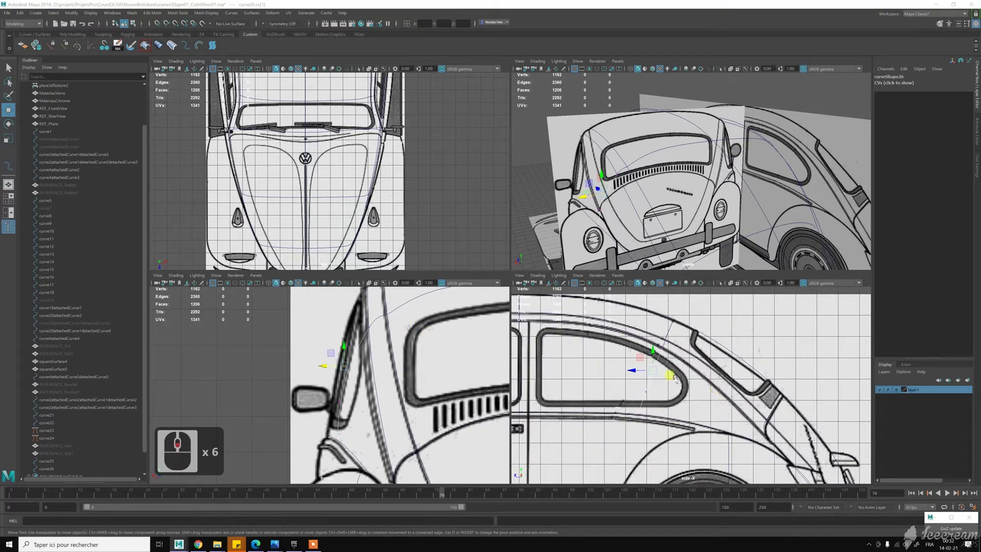
pyautogui.keyDown('alt'); pyautogui.moveTo(575, 372); pyautogui.dragTo(771, 368, button='middle'); pyautogui.keyUp('alt')
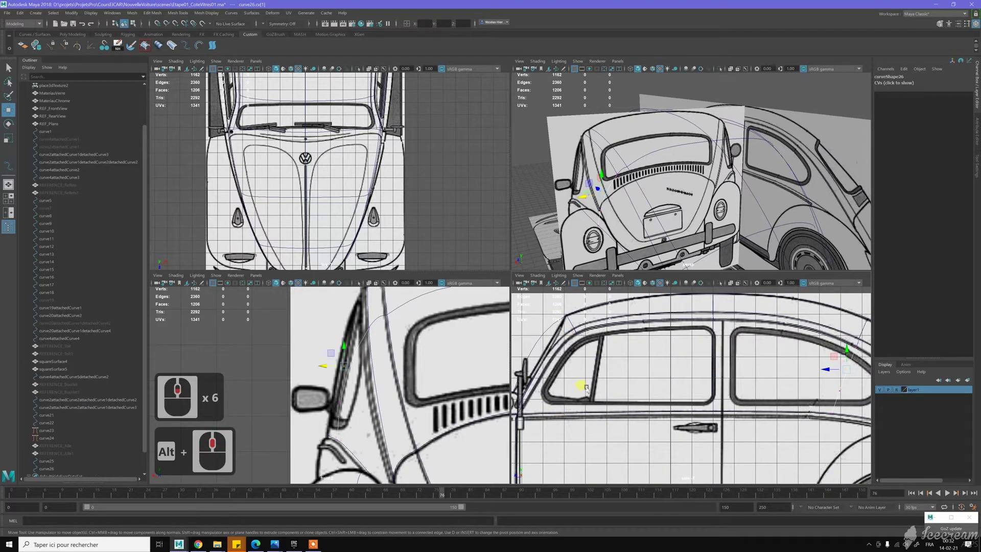
pyautogui.keyDown('alt'); pyautogui.moveTo(576, 385); pyautogui.dragTo(636, 376, button='middle'); pyautogui.keyUp('alt')
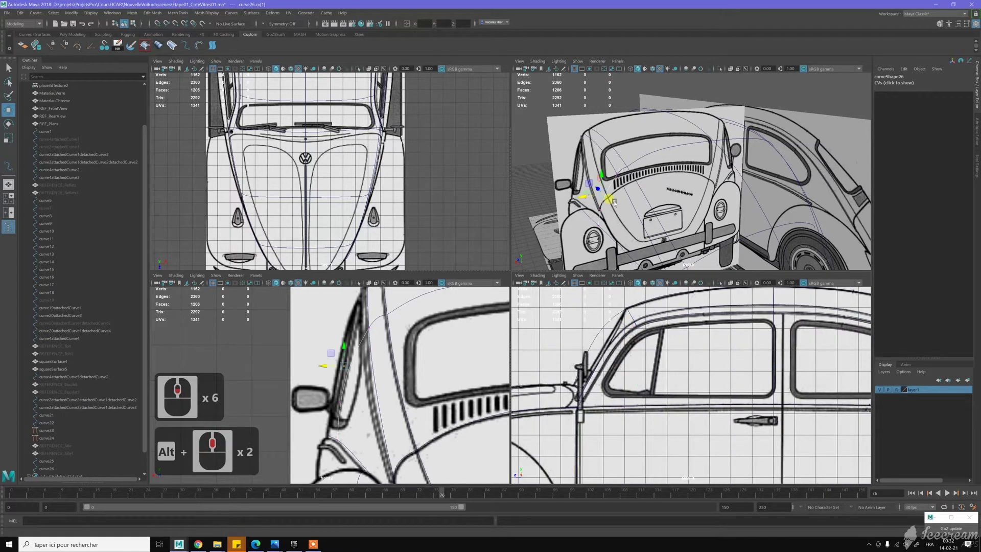
pyautogui.keyDown('alt'); pyautogui.moveTo(594, 157); pyautogui.dragTo(622, 156); pyautogui.keyUp('alt')
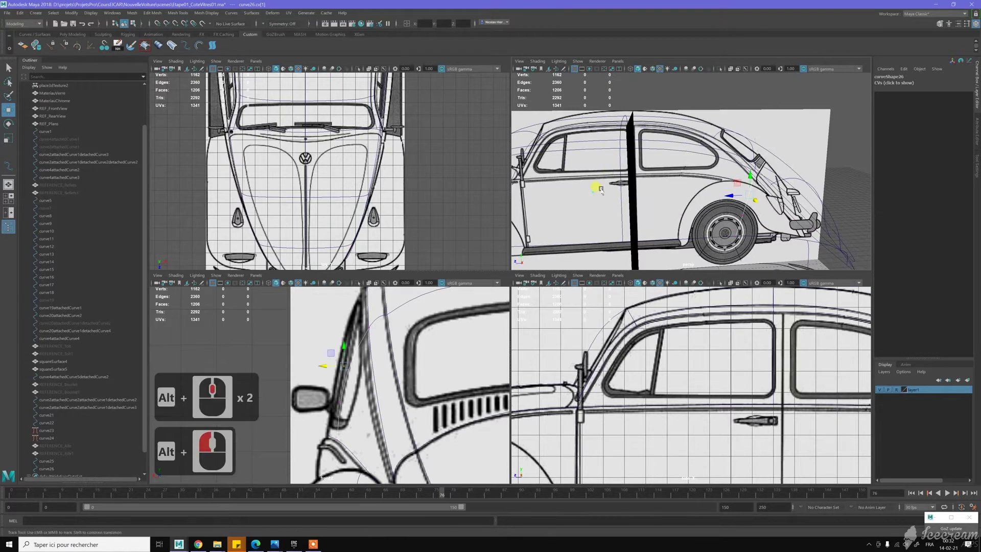
pyautogui.keyDown('alt'); pyautogui.moveTo(601, 190); pyautogui.dragTo(655, 202, button='middle'); pyautogui.keyUp('alt')
pyautogui.scroll(3, 620, 187)
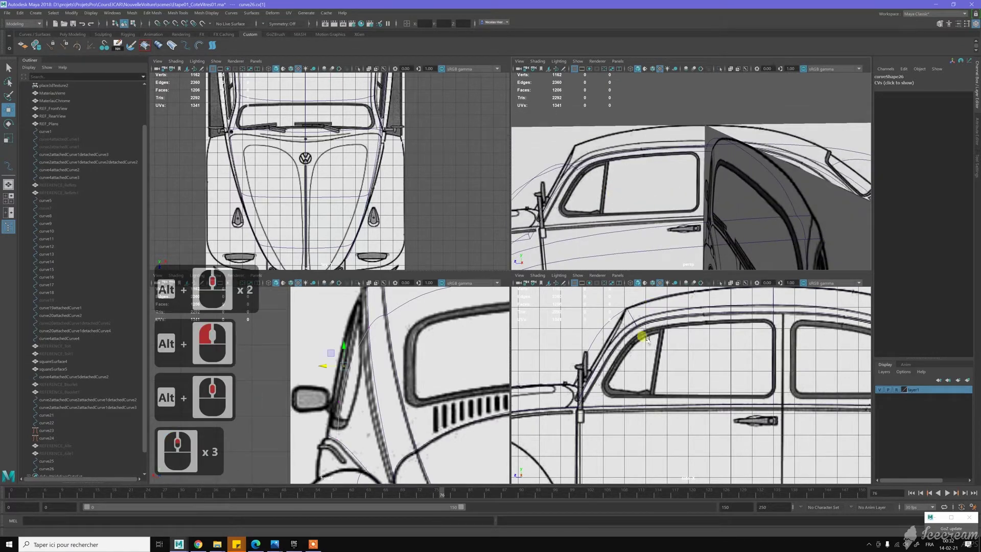
pyautogui.click(627, 323)
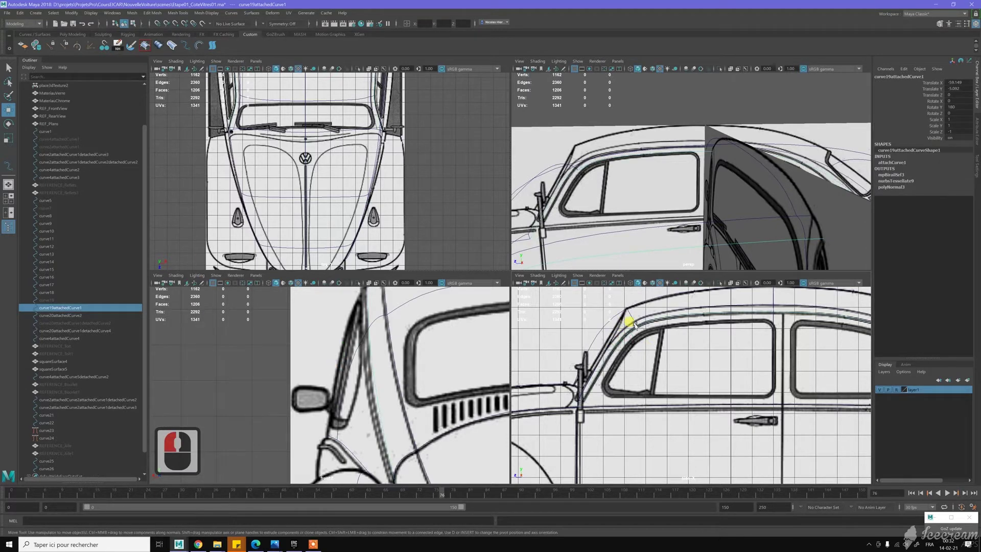
pyautogui.scroll(-2, 627, 335)
pyautogui.keyDown('alt'); pyautogui.moveTo(791, 353); pyautogui.dragTo(697, 344, button='middle'); pyautogui.keyUp('alt')
pyautogui.scroll(-3, 699, 345)
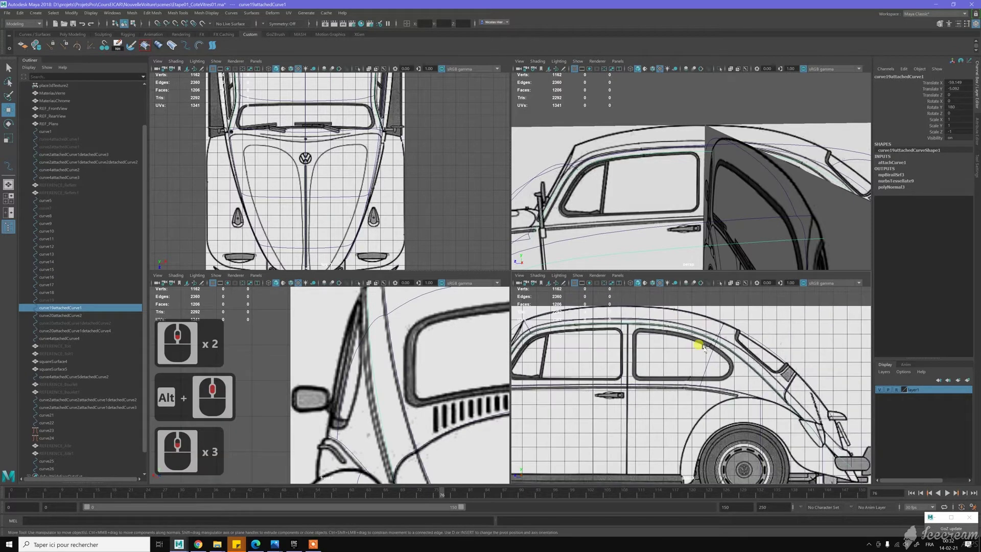
# Hide the blueprint images of layer1 and add the beltline curve below the side windows to the selection.
pyautogui.click(879, 389)
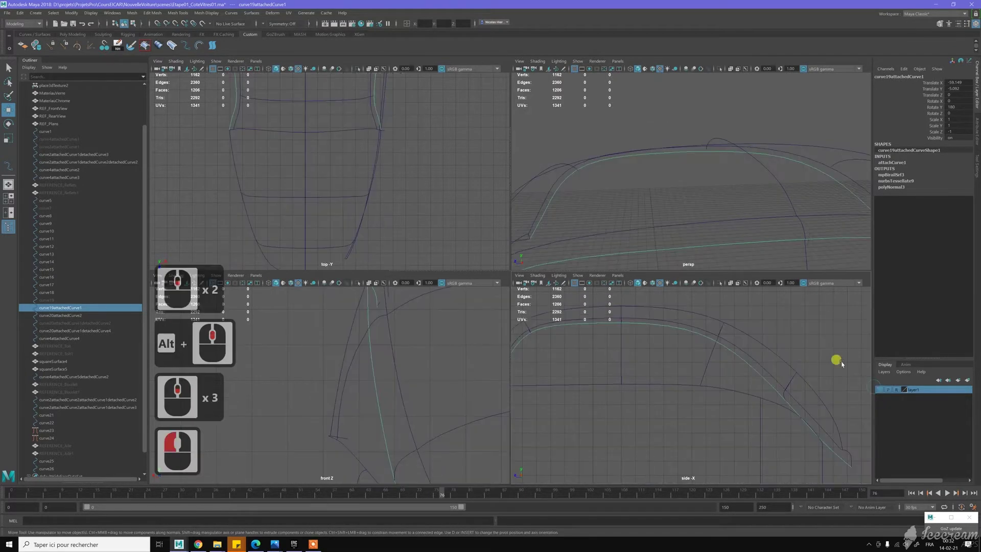
pyautogui.click(687, 398)
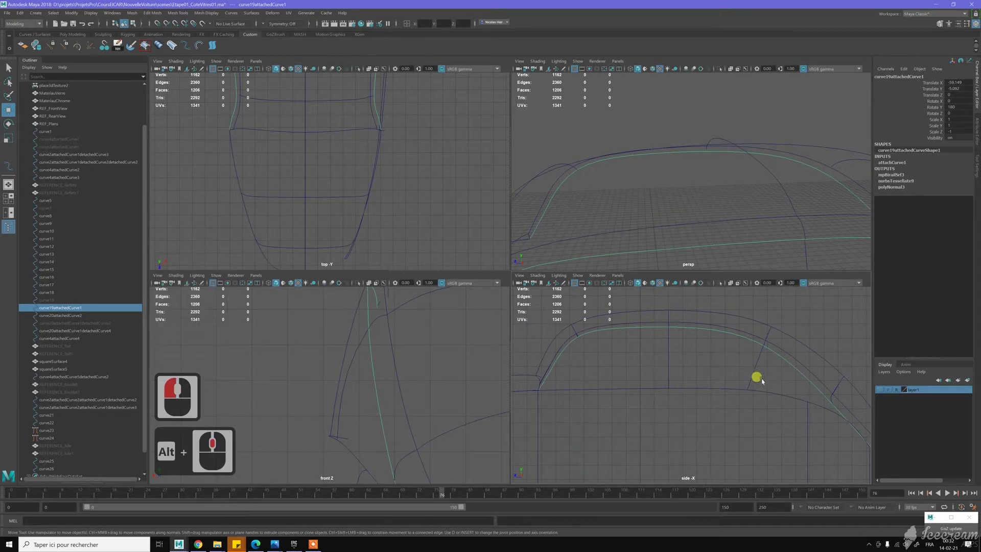
pyautogui.keyDown('shift'); pyautogui.click(585, 390); pyautogui.keyUp('shift')
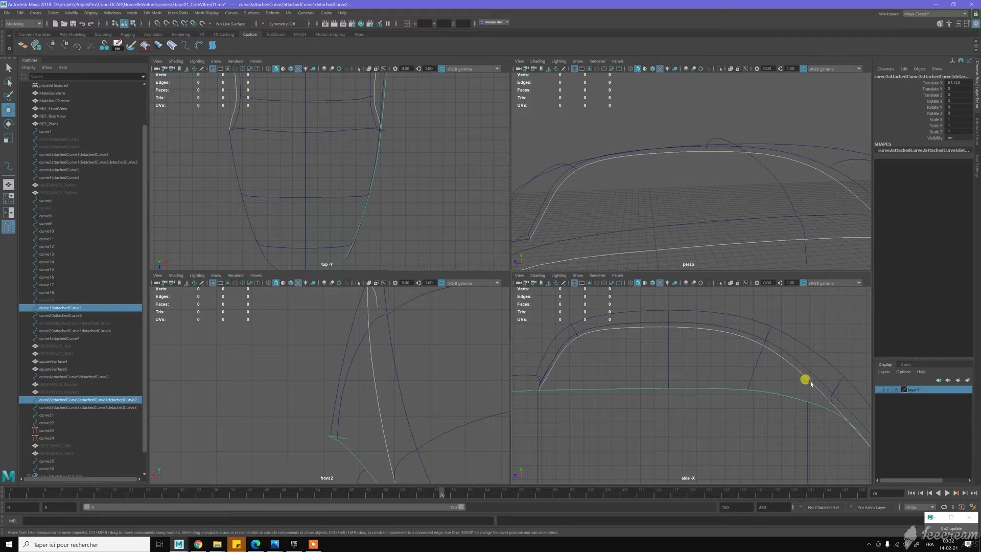
pyautogui.keyDown('alt'); pyautogui.moveTo(757, 373); pyautogui.dragTo(691, 355, button='middle'); pyautogui.keyUp('alt')
pyautogui.scroll(3, 764, 366)
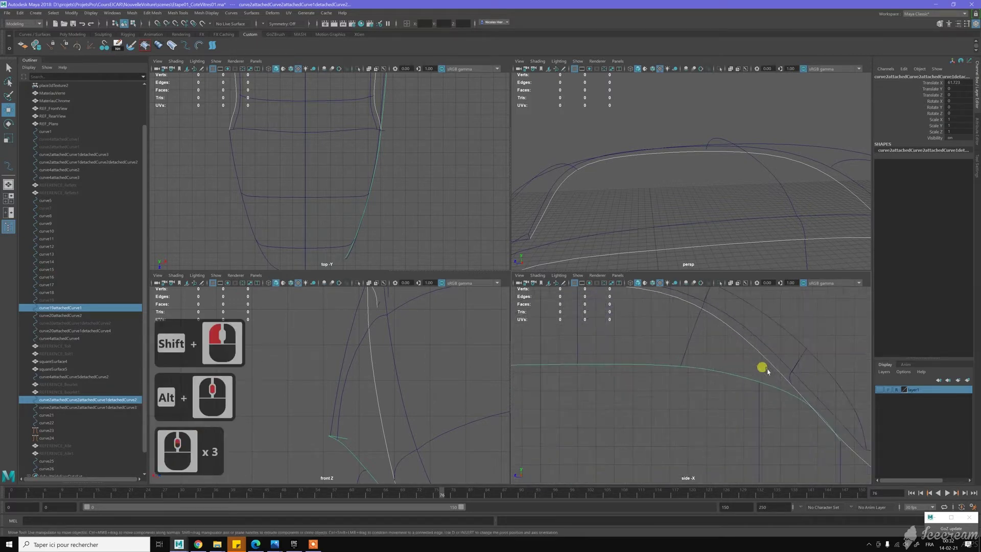
pyautogui.scroll(-2, 765, 368)
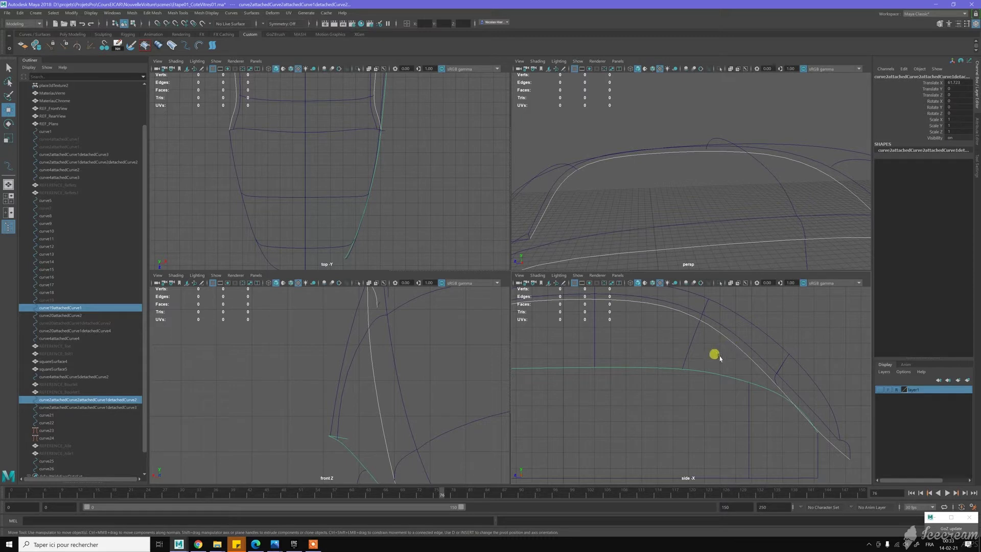
pyautogui.keyDown('alt'); pyautogui.moveTo(715, 355); pyautogui.dragTo(784, 391, button='middle'); pyautogui.keyUp('alt')
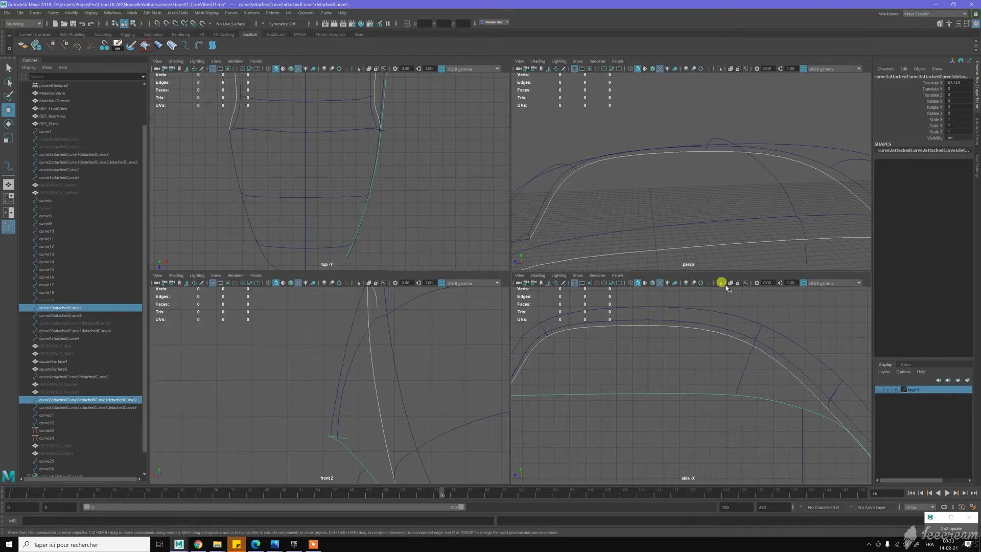
# Duplicate the roof edge curve above the side windows and hide the original curve.
pyautogui.click(714, 221)
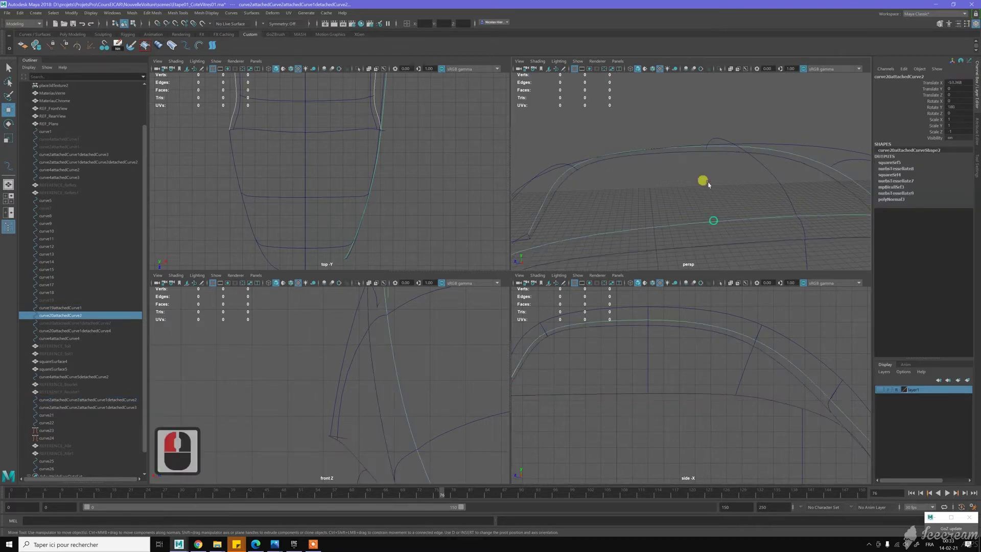
pyautogui.click(709, 330)
pyautogui.keyDown('alt'); pyautogui.moveTo(657, 173); pyautogui.dragTo(692, 207); pyautogui.keyUp('alt')
pyautogui.scroll(-3, 689, 192)
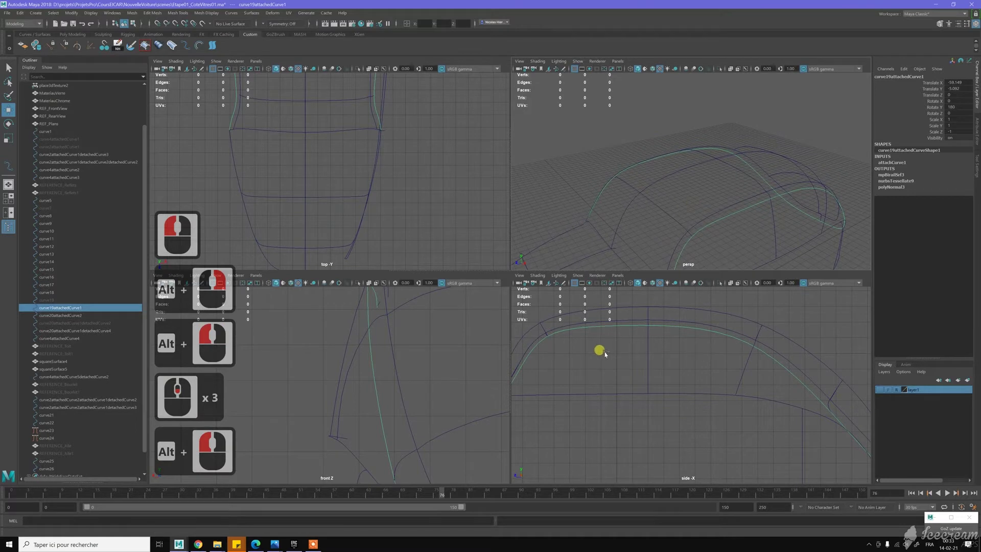
pyautogui.hotkey('ctrl', 'd')
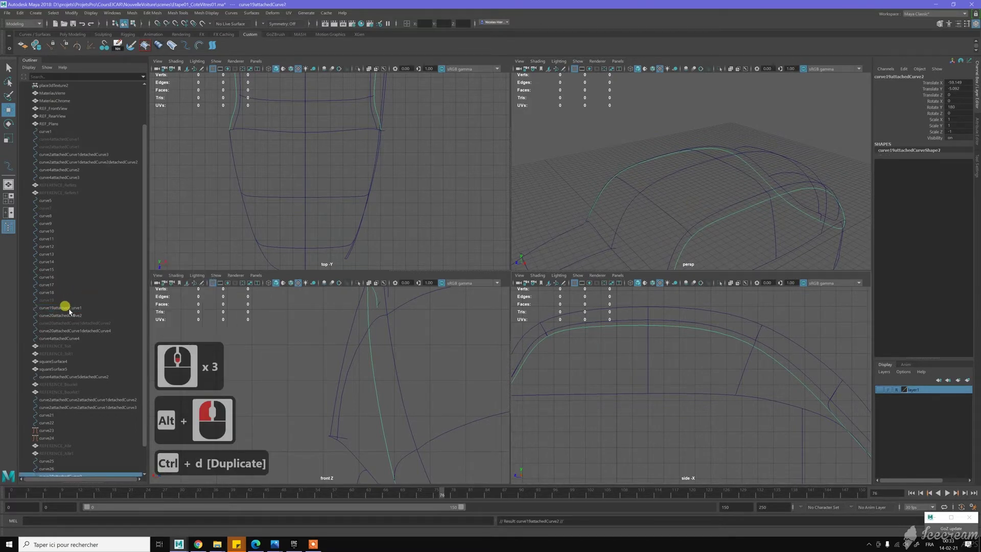
pyautogui.click(65, 307)
pyautogui.hotkey('ctrl', 'h')
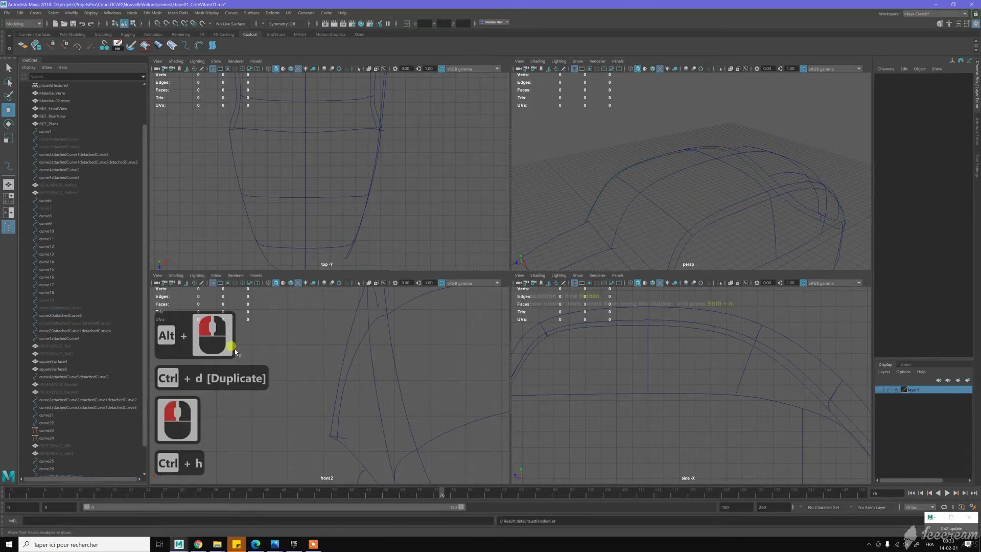
# Detach the duplicated roof edge curve at a curve point where the short cross curve at the top of the windshield meets it.
pyautogui.click(717, 218)
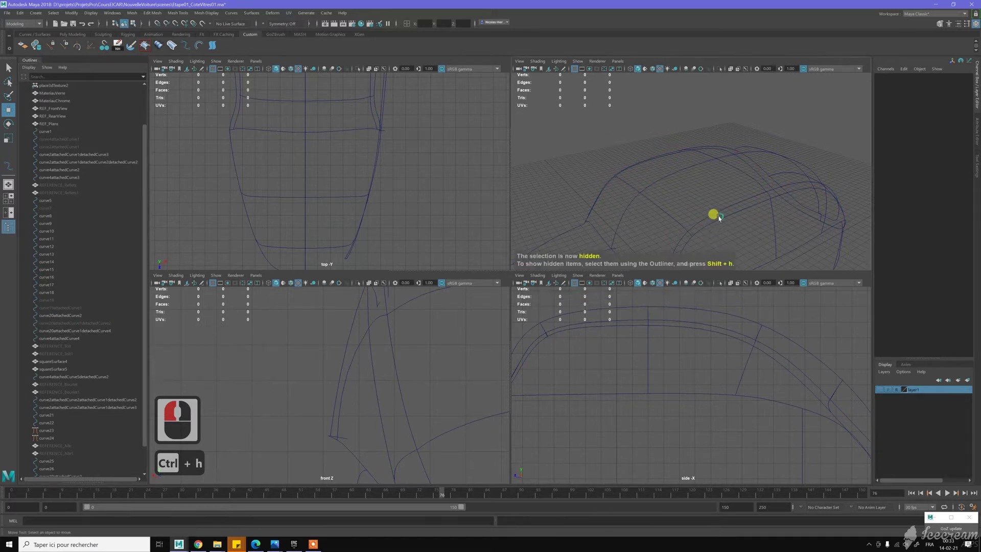
pyautogui.click(715, 222)
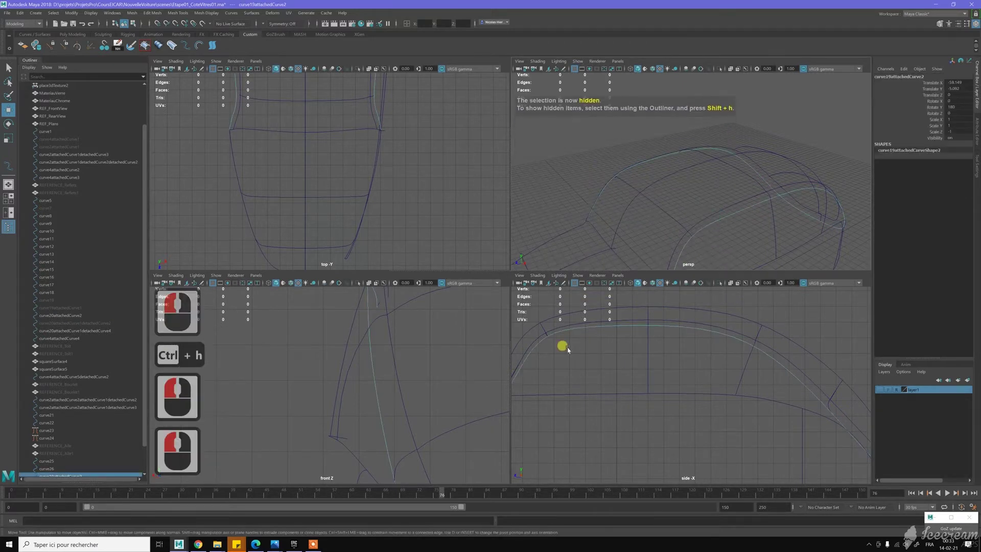
pyautogui.keyDown('alt'); pyautogui.moveTo(566, 352); pyautogui.dragTo(653, 364, button='middle'); pyautogui.keyUp('alt')
pyautogui.scroll(1, 654, 365)
pyautogui.scroll(10, 646, 366)
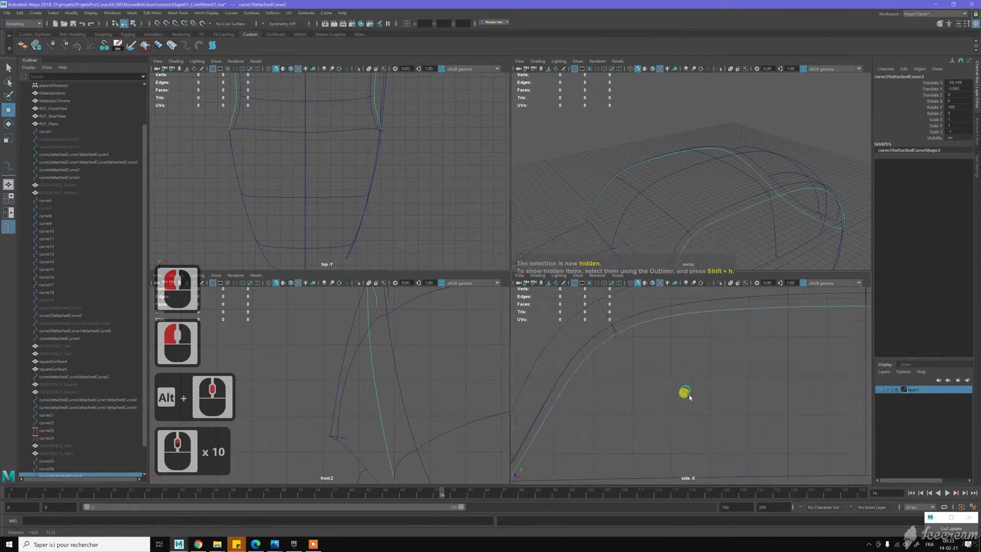
pyautogui.keyDown('alt'); pyautogui.moveTo(685, 394); pyautogui.dragTo(650, 344, button='middle'); pyautogui.keyUp('alt')
pyautogui.moveTo(658, 350); pyautogui.dragTo(658, 330, button='right')
pyautogui.scroll(8, 619, 336)
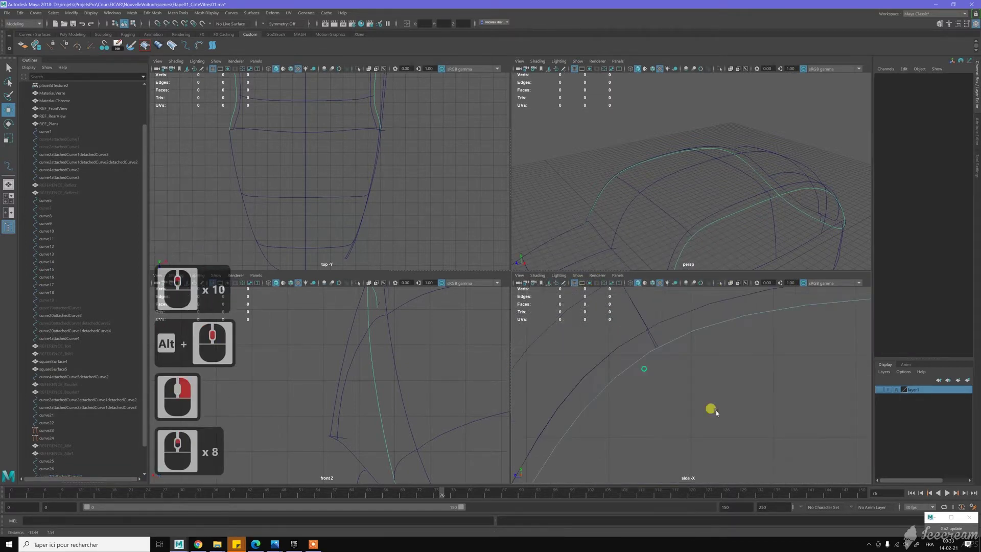
pyautogui.keyDown('alt'); pyautogui.moveTo(683, 373); pyautogui.dragTo(677, 363, button='middle'); pyautogui.keyUp('alt')
pyautogui.keyDown('alt'); pyautogui.moveTo(677, 363); pyautogui.dragTo(642, 358, button='middle'); pyautogui.keyUp('alt')
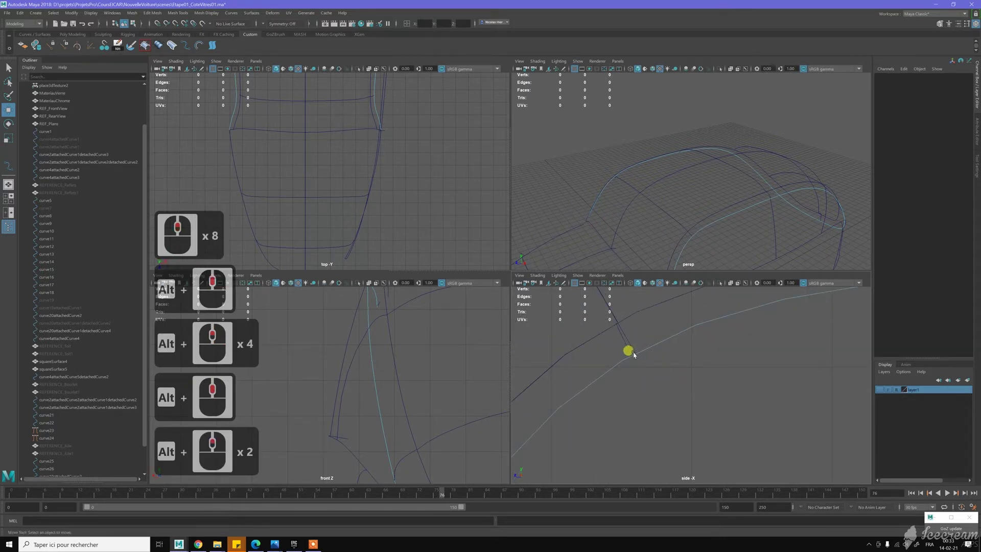
pyautogui.click(659, 350)
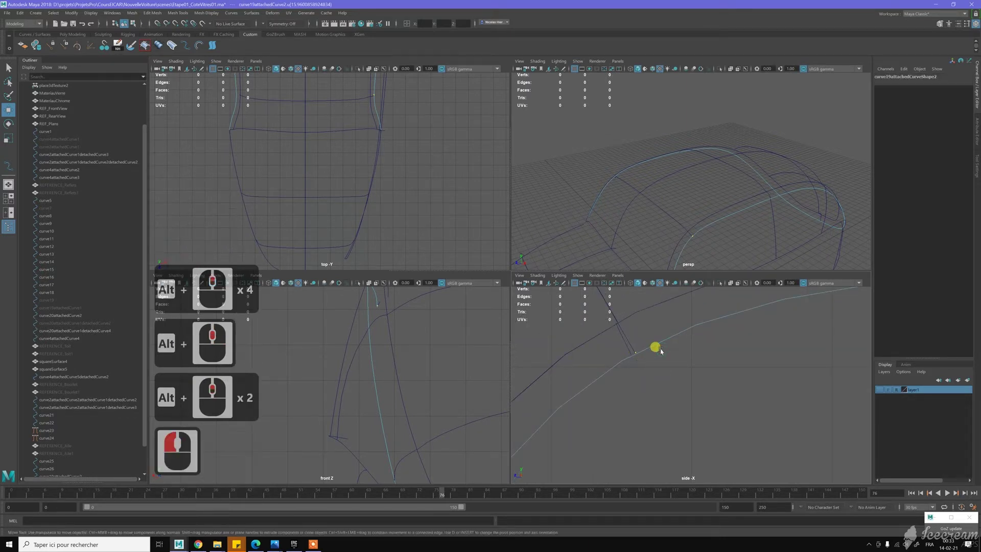
pyautogui.rightClick(663, 351)
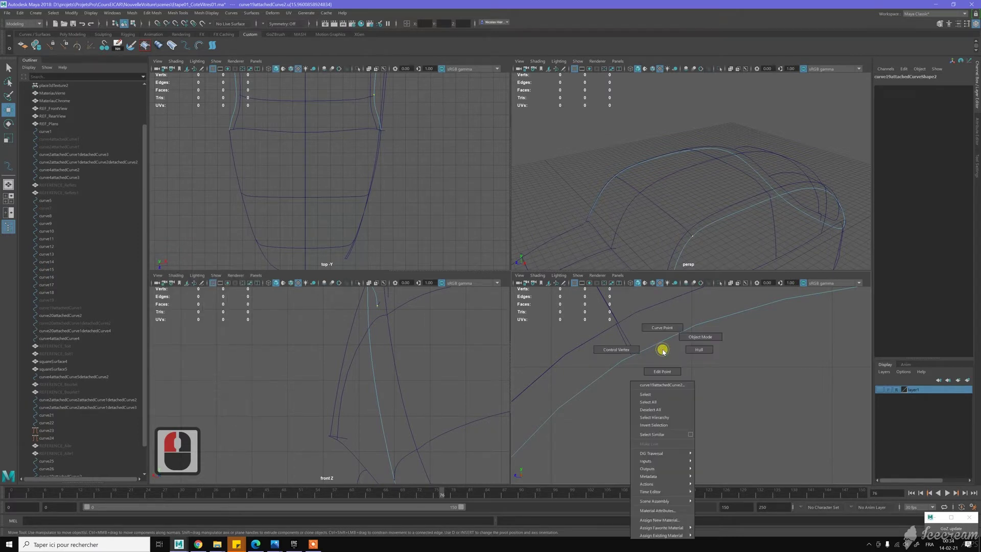
pyautogui.keyDown('shift'); pyautogui.rightClick(655, 348); pyautogui.keyUp('shift')
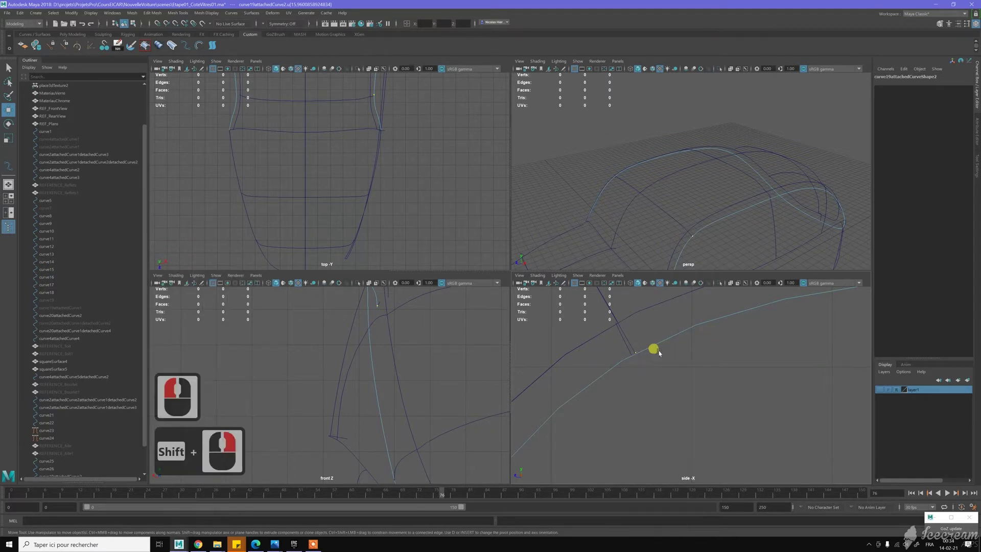
pyautogui.keyDown('shift'); pyautogui.rightClick(661, 364); pyautogui.keyUp('shift')
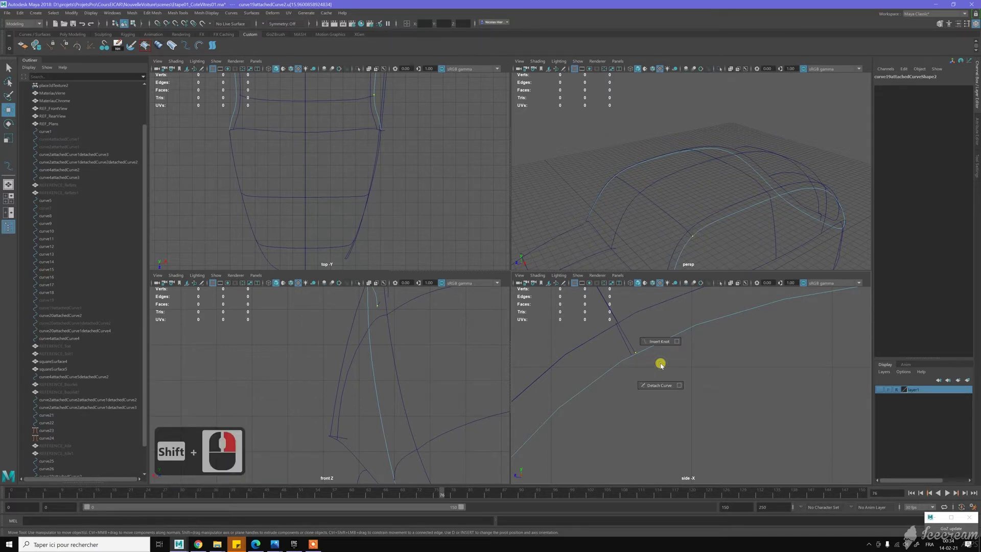
pyautogui.keyDown('shift'); pyautogui.moveTo(660, 364); pyautogui.dragTo(652, 387, button='right'); pyautogui.keyUp('shift')
pyautogui.press('w')
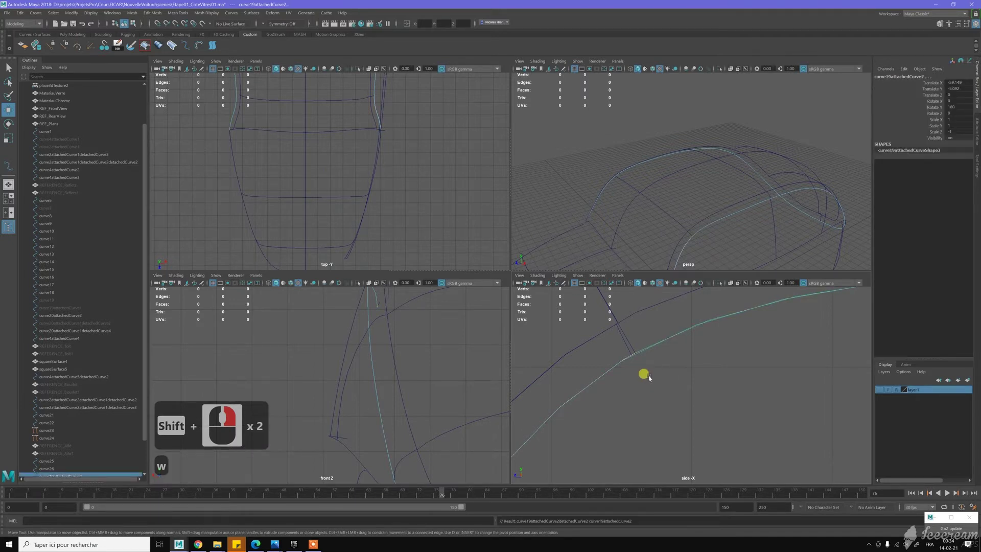
# Select the piece running above the side windows and examine the front cut near the top of the windshield.
pyautogui.scroll(5, 648, 376)
pyautogui.scroll(1, 648, 376)
pyautogui.click(647, 376)
pyautogui.press('w')
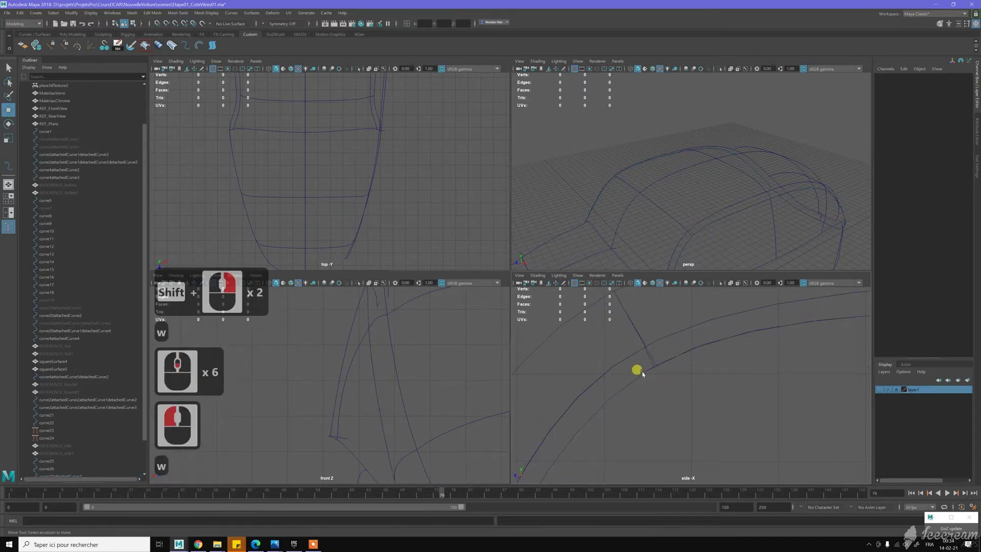
pyautogui.click(642, 373)
pyautogui.click(659, 361)
pyautogui.click(661, 359)
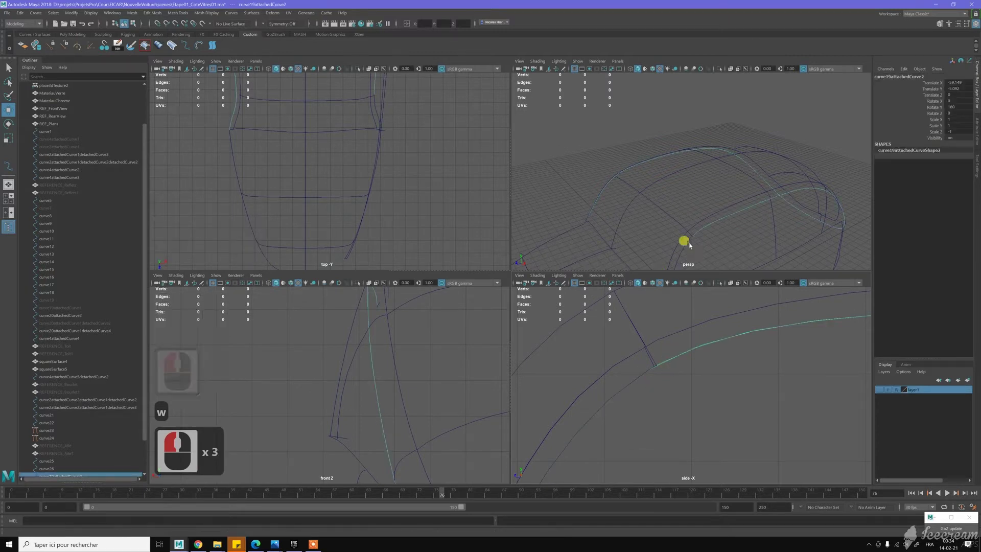
pyautogui.keyDown('alt'); pyautogui.moveTo(713, 245); pyautogui.dragTo(677, 232, button='middle'); pyautogui.keyUp('alt')
pyautogui.keyDown('alt'); pyautogui.moveTo(678, 233); pyautogui.dragTo(641, 352, button='right'); pyautogui.keyUp('alt')
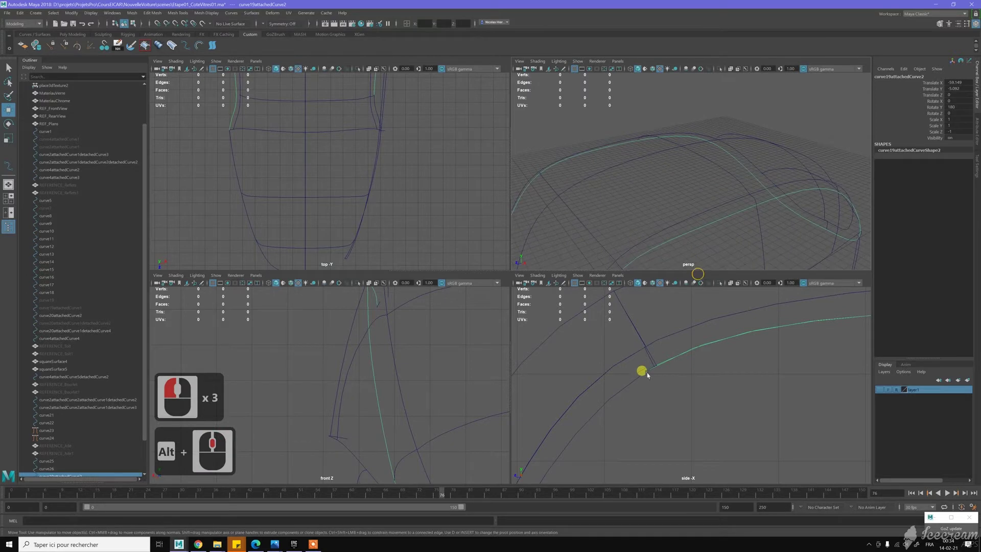
pyautogui.keyDown('alt'); pyautogui.moveTo(647, 229); pyautogui.dragTo(658, 178, button='right'); pyautogui.keyUp('alt')
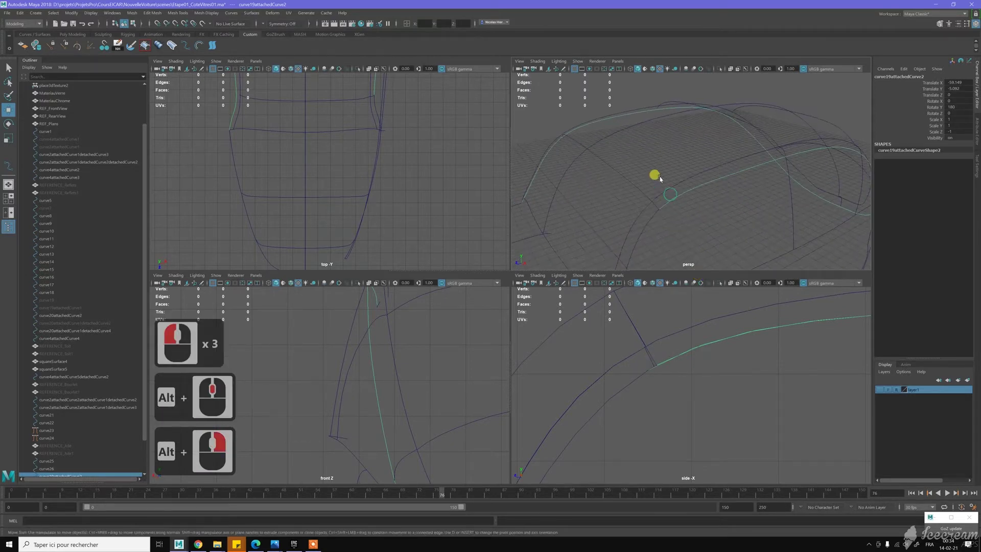
pyautogui.keyDown('alt'); pyautogui.moveTo(658, 178); pyautogui.dragTo(665, 246, button='middle'); pyautogui.keyUp('alt')
pyautogui.keyDown('alt'); pyautogui.moveTo(680, 215); pyautogui.dragTo(678, 182, button='right'); pyautogui.keyUp('alt')
pyautogui.keyDown('alt'); pyautogui.moveTo(676, 221); pyautogui.dragTo(613, 238, button='right'); pyautogui.keyUp('alt')
pyautogui.scroll(-8, 630, 224)
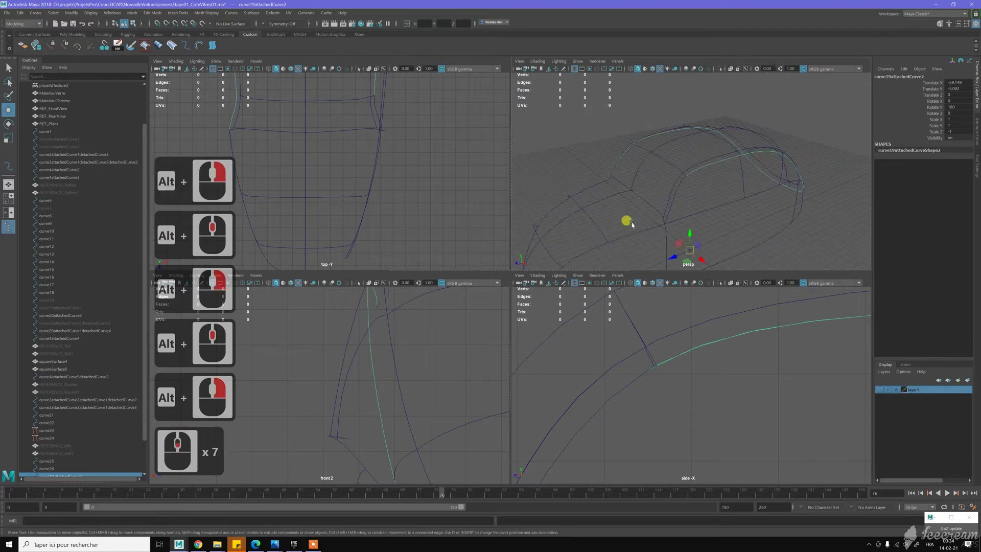
# Save the scene.
pyautogui.keyDown('alt'); pyautogui.moveTo(747, 197); pyautogui.dragTo(715, 169); pyautogui.keyUp('alt')
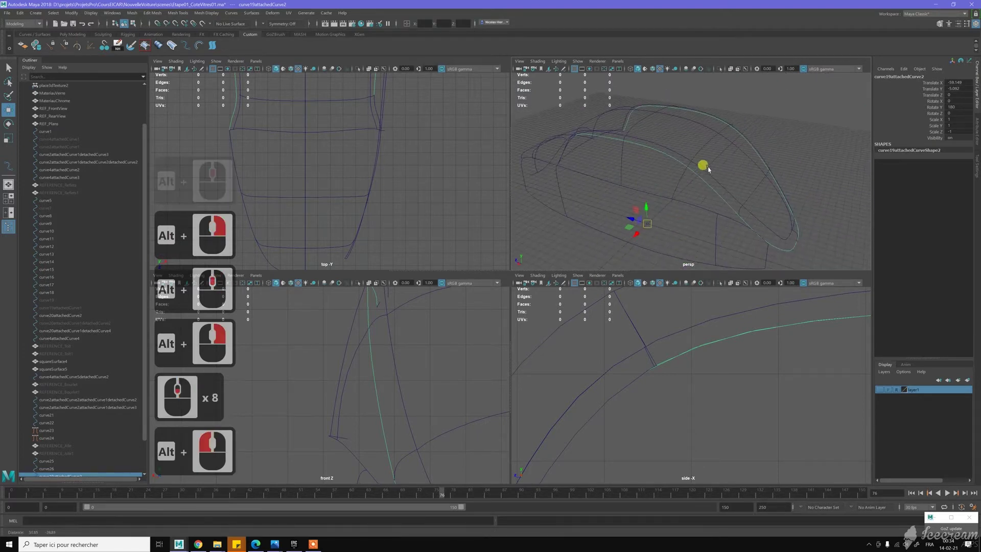
pyautogui.keyDown('alt'); pyautogui.moveTo(714, 168); pyautogui.dragTo(761, 248, button='middle'); pyautogui.keyUp('alt')
pyautogui.keyDown('alt'); pyautogui.moveTo(761, 248); pyautogui.dragTo(768, 183, button='right'); pyautogui.keyUp('alt')
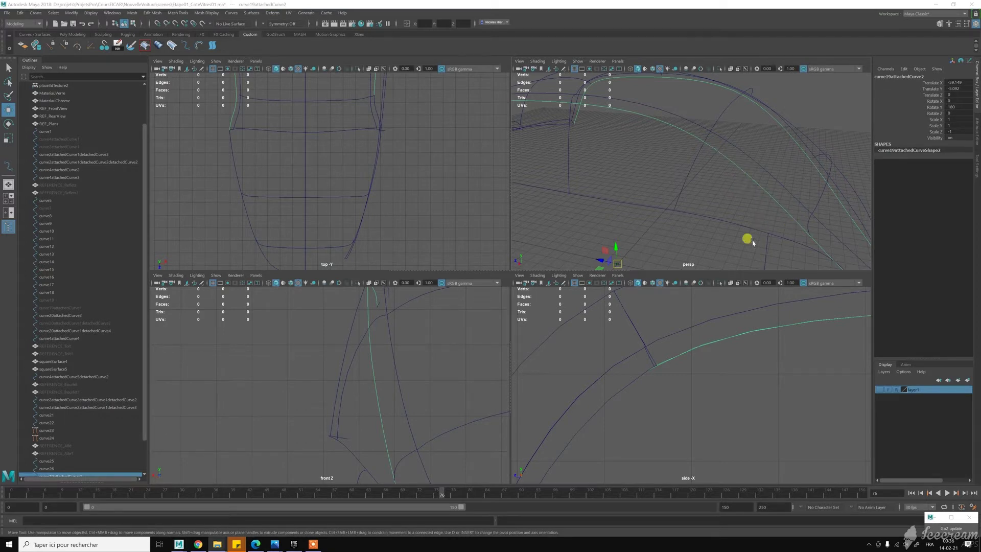
pyautogui.hotkey('ctrl', 's')
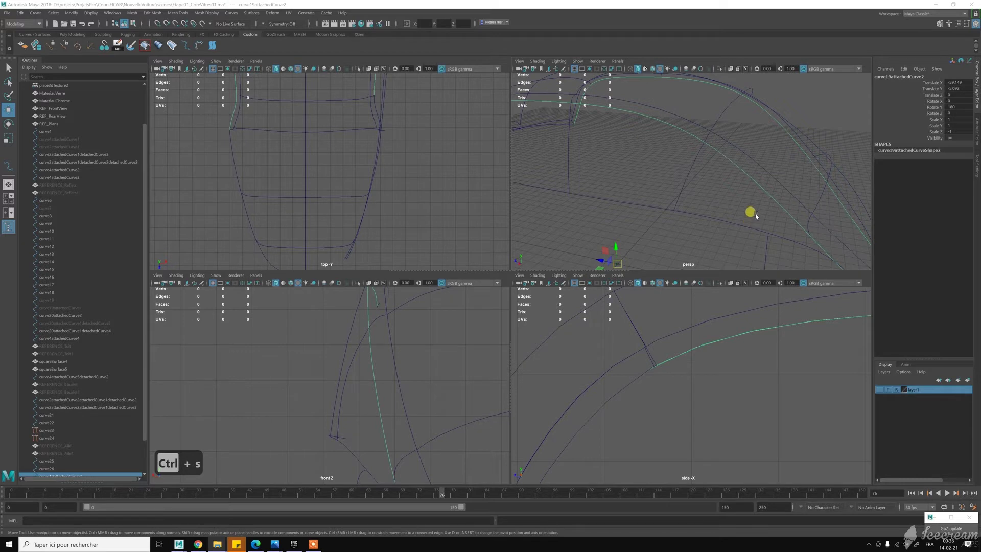
pyautogui.keyDown('alt'); pyautogui.moveTo(752, 207); pyautogui.dragTo(734, 204, button='middle'); pyautogui.keyUp('alt')
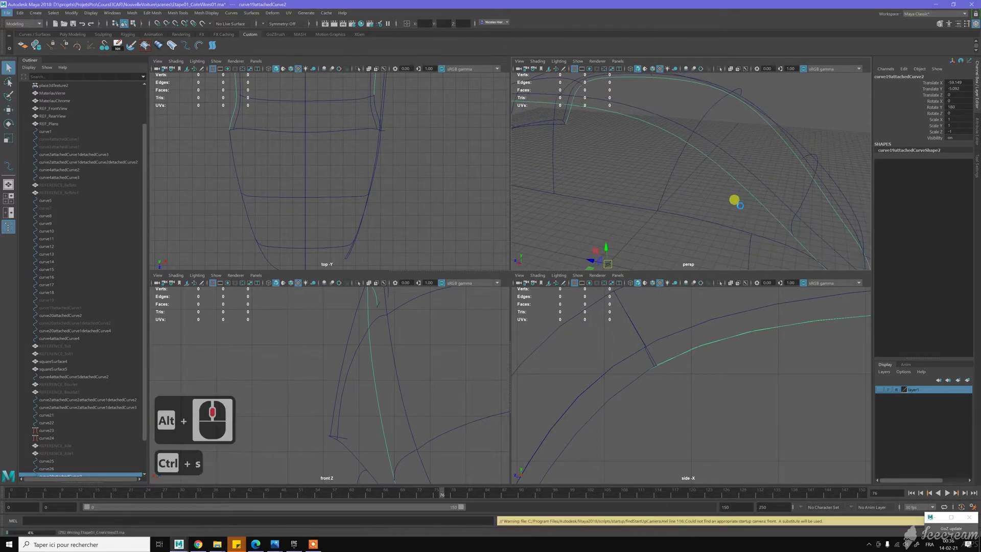
pyautogui.keyDown('alt'); pyautogui.moveTo(734, 212); pyautogui.dragTo(716, 197, button='middle'); pyautogui.keyUp('alt')
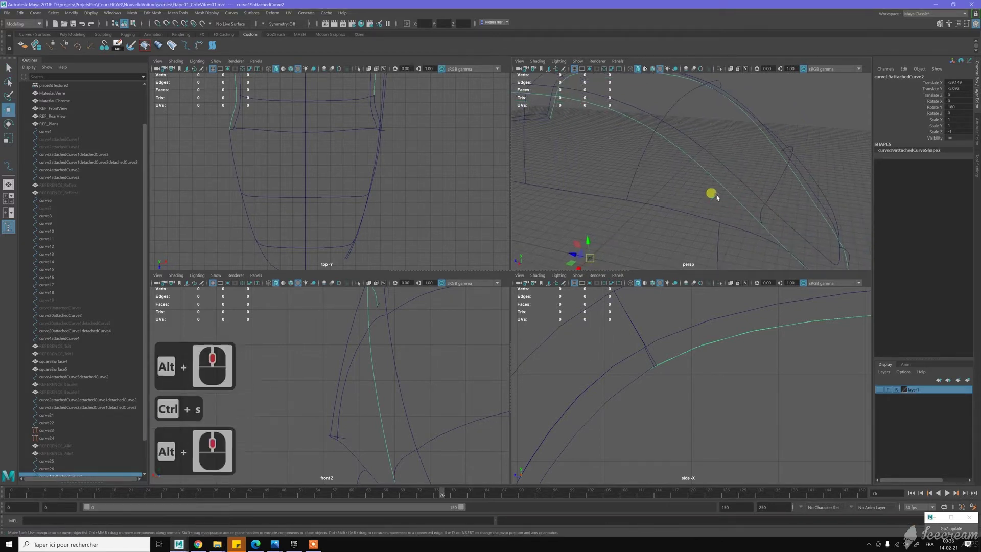
# Detach the roof edge curve at a curve point on its rear slope, near its junction with the adjacent body curve.
pyautogui.rightClick(719, 196)
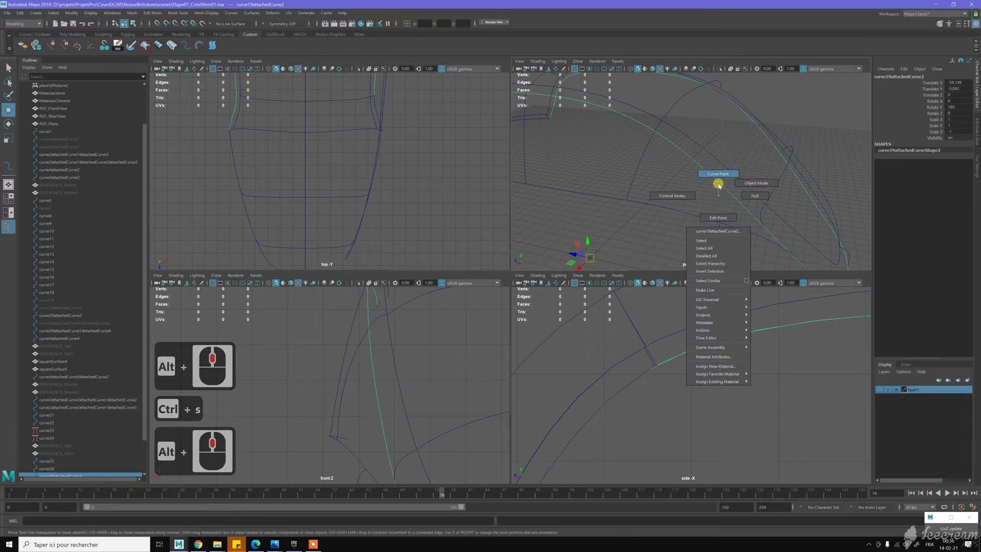
pyautogui.click(720, 187)
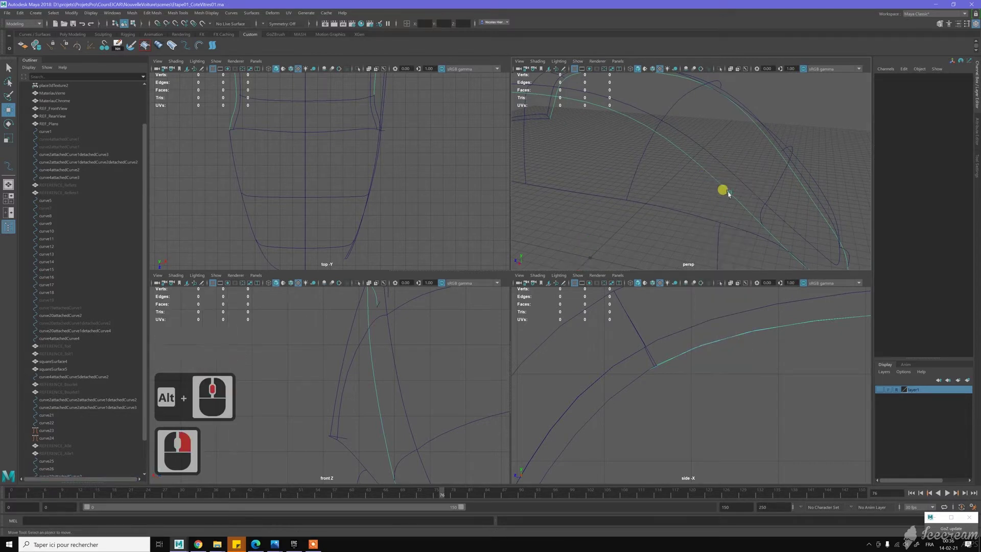
pyautogui.click(728, 193)
pyautogui.rightClick(734, 204)
pyautogui.keyDown('shift'); pyautogui.moveTo(735, 204); pyautogui.dragTo(734, 224, button='right'); pyautogui.keyUp('shift')
pyautogui.press('w')
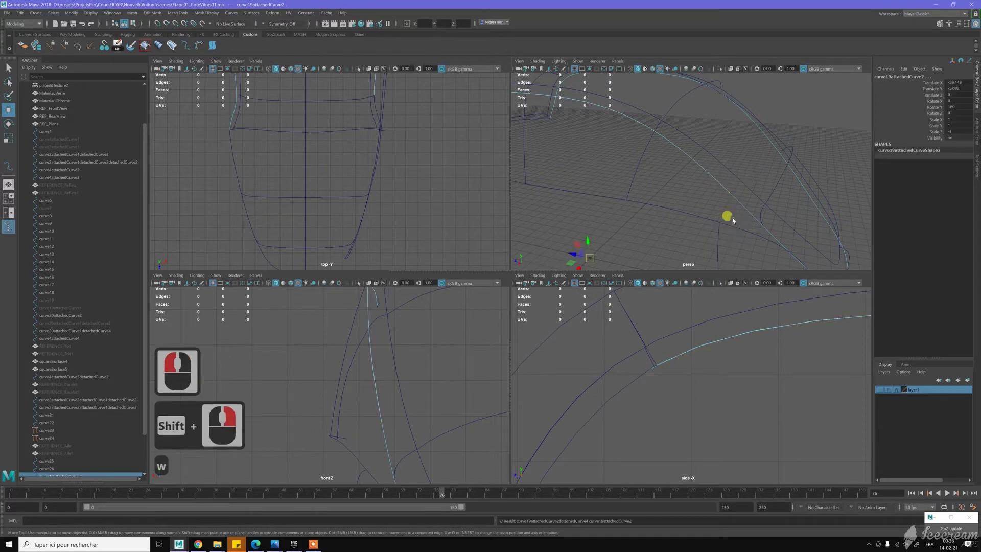
# Select the rear, windshield-pillar and side-window pieces of the roof edge curve one by one to check the detachments.
pyautogui.click(744, 178)
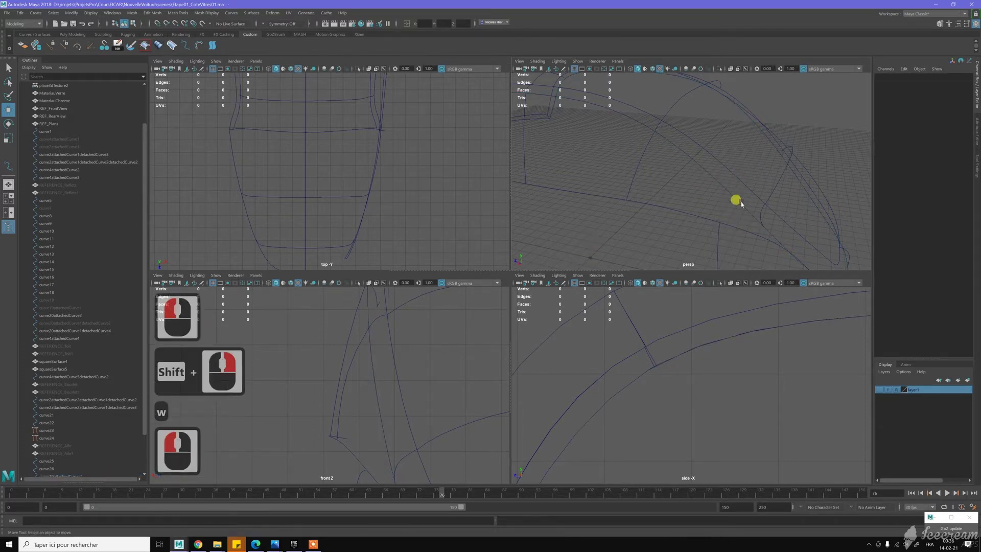
pyautogui.click(738, 201)
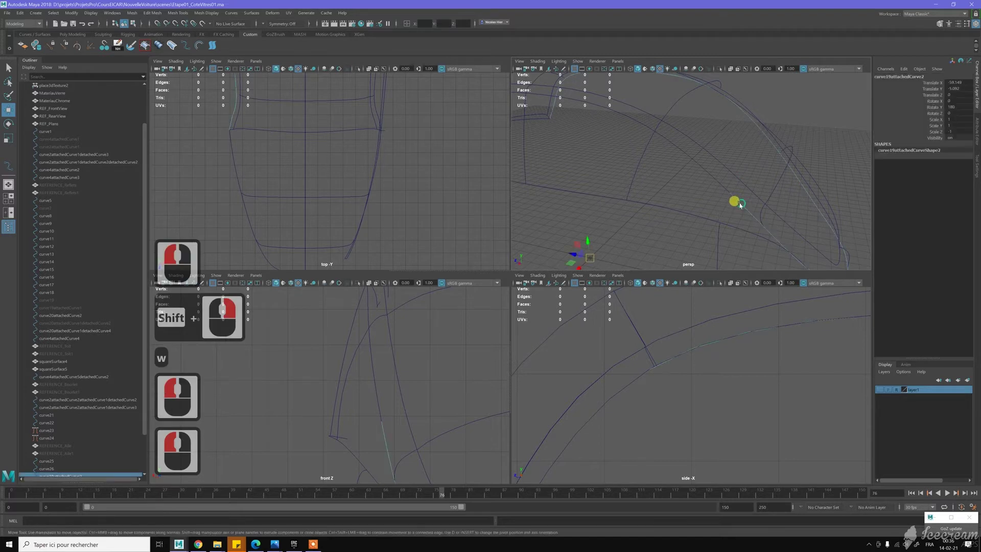
pyautogui.scroll(-4, 723, 213)
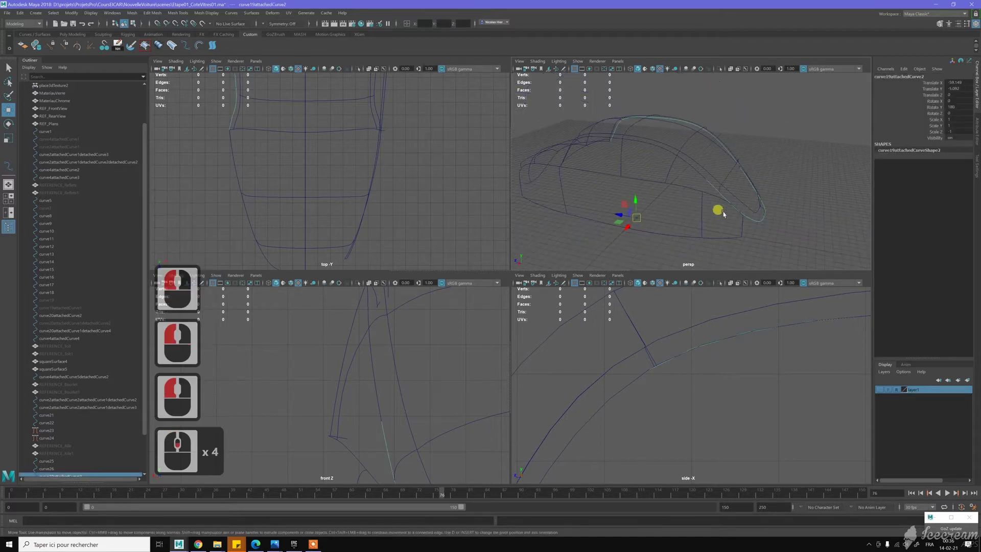
pyautogui.click(688, 189)
pyautogui.keyDown('alt'); pyautogui.moveTo(571, 159); pyautogui.dragTo(613, 164); pyautogui.keyUp('alt')
pyautogui.click(613, 177)
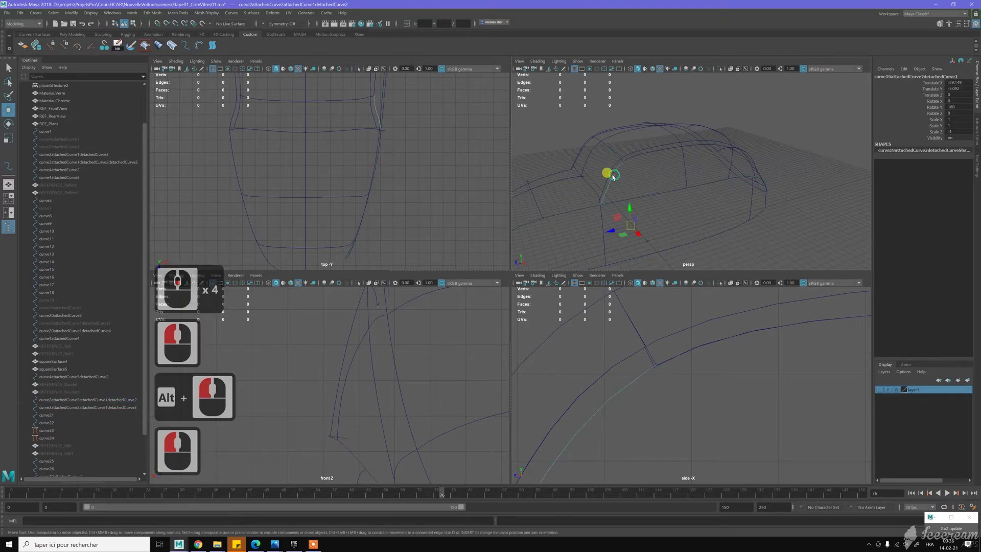
pyautogui.click(637, 155)
# Examine the rear cut of the roof edge curve up close and select the piece behind it.
pyautogui.keyDown('alt'); pyautogui.moveTo(673, 170); pyautogui.dragTo(738, 194); pyautogui.keyUp('alt')
pyautogui.keyDown('alt'); pyautogui.moveTo(725, 187); pyautogui.dragTo(708, 166, button='middle'); pyautogui.keyUp('alt')
pyautogui.keyDown('alt'); pyautogui.moveTo(723, 211); pyautogui.dragTo(775, 259, button='right'); pyautogui.keyUp('alt')
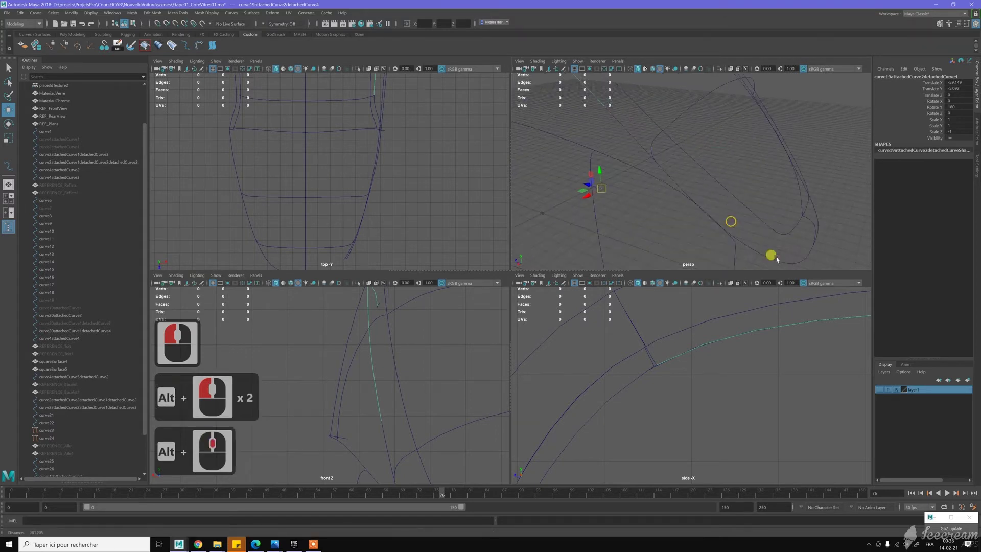
pyautogui.keyDown('alt'); pyautogui.moveTo(731, 203); pyautogui.dragTo(729, 191, button='middle'); pyautogui.keyUp('alt')
pyautogui.keyDown('alt'); pyautogui.moveTo(729, 198); pyautogui.dragTo(747, 235, button='right'); pyautogui.keyUp('alt')
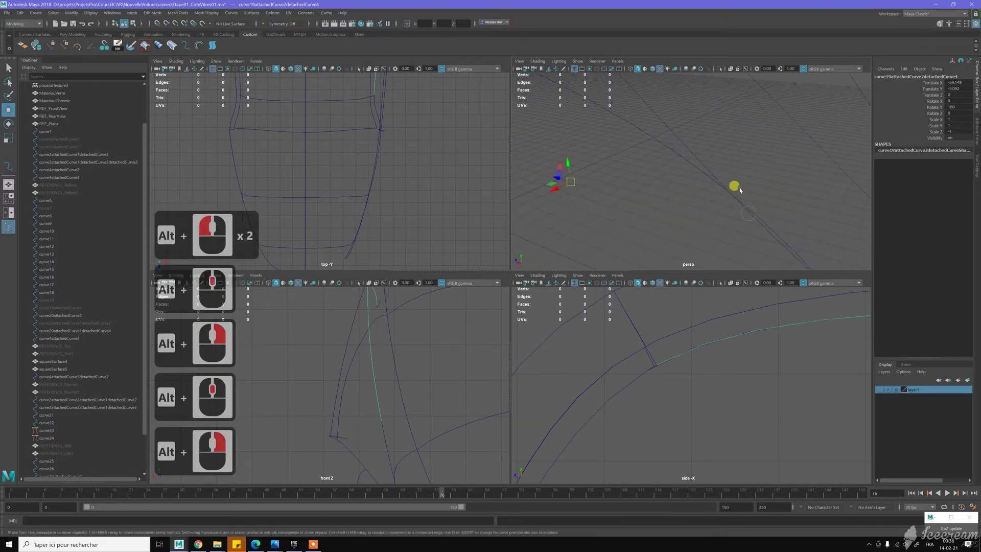
pyautogui.click(706, 175)
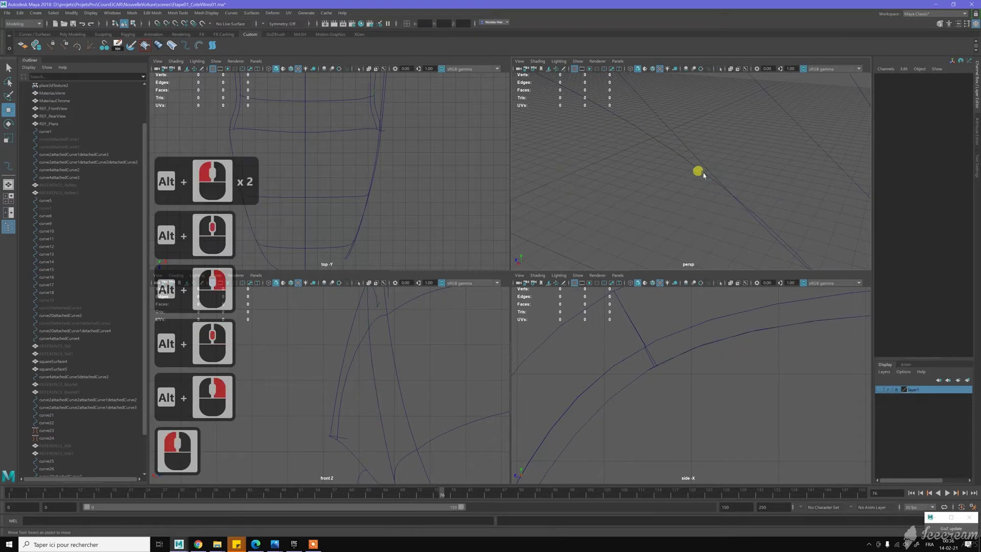
pyautogui.click(705, 173)
pyautogui.click(706, 173)
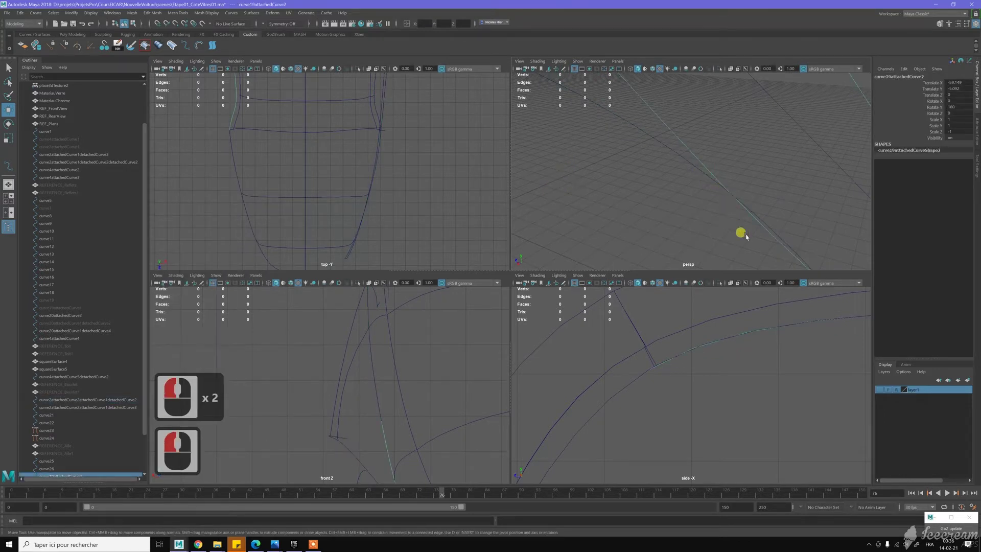
# Select the fender's upper edge curve together with the overlapping roof edge piece and compare how the two run along each other.
pyautogui.moveTo(736, 229); pyautogui.dragTo(705, 172)
pyautogui.scroll(-5, 704, 172)
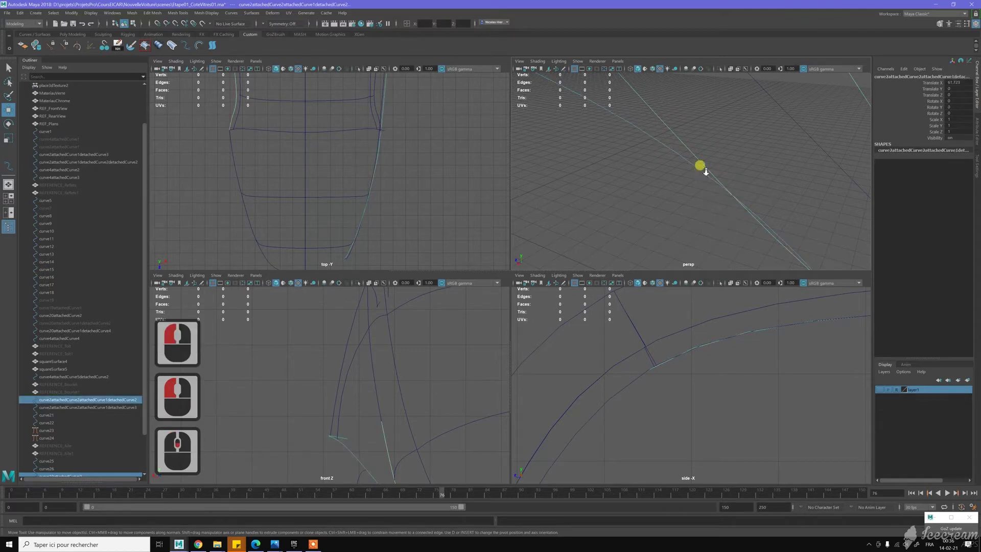
pyautogui.scroll(-1, 705, 172)
pyautogui.scroll(4, 704, 173)
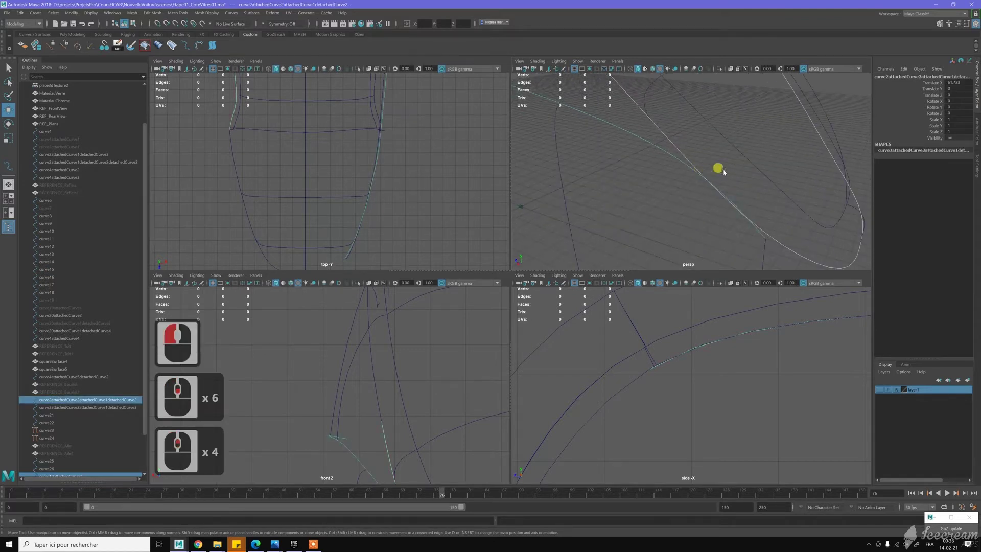
pyautogui.keyDown('alt'); pyautogui.moveTo(673, 197); pyautogui.dragTo(748, 248, button='middle'); pyautogui.keyUp('alt')
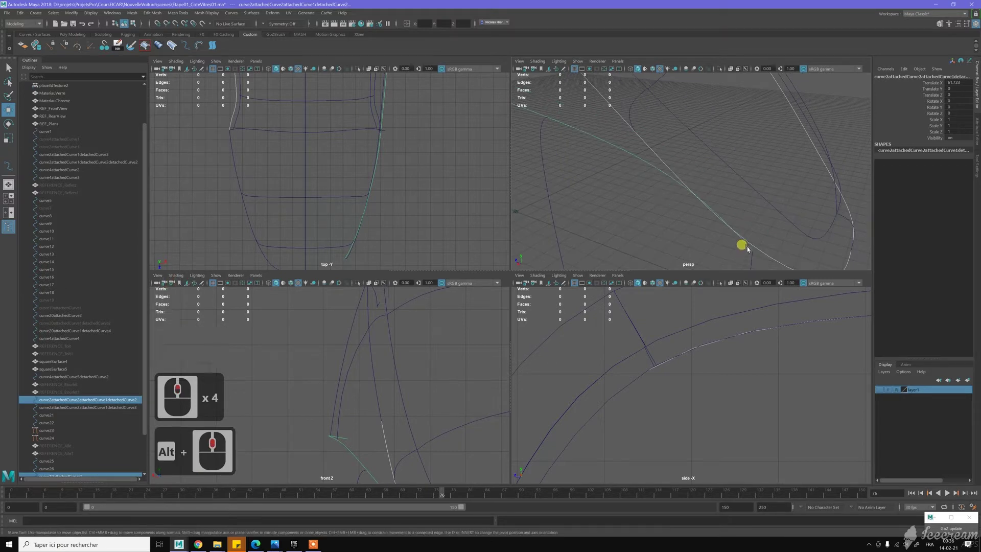
# Duplicate the fender's upper edge curve in place and hide the original.
pyautogui.click(747, 236)
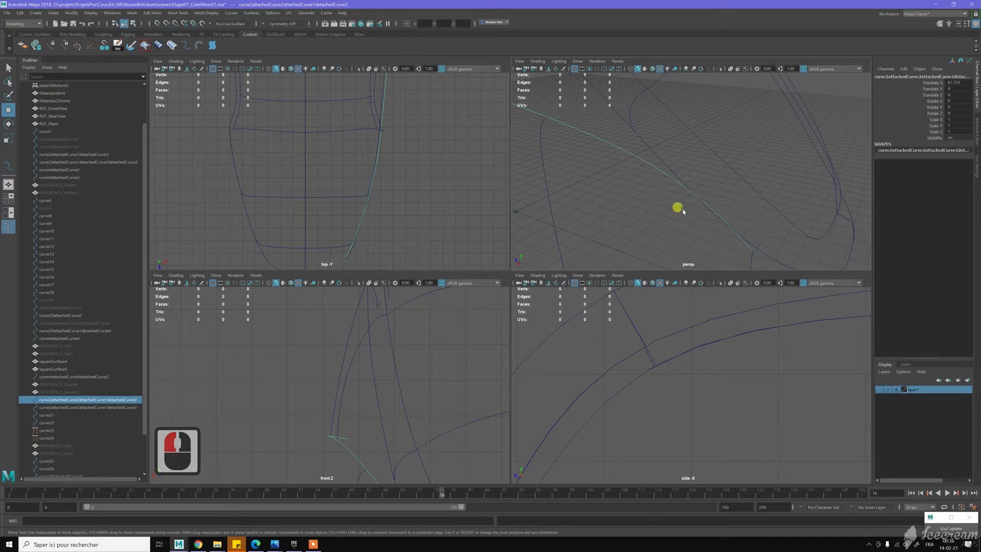
pyautogui.hotkey('ctrl', 'd')
pyautogui.click(583, 133)
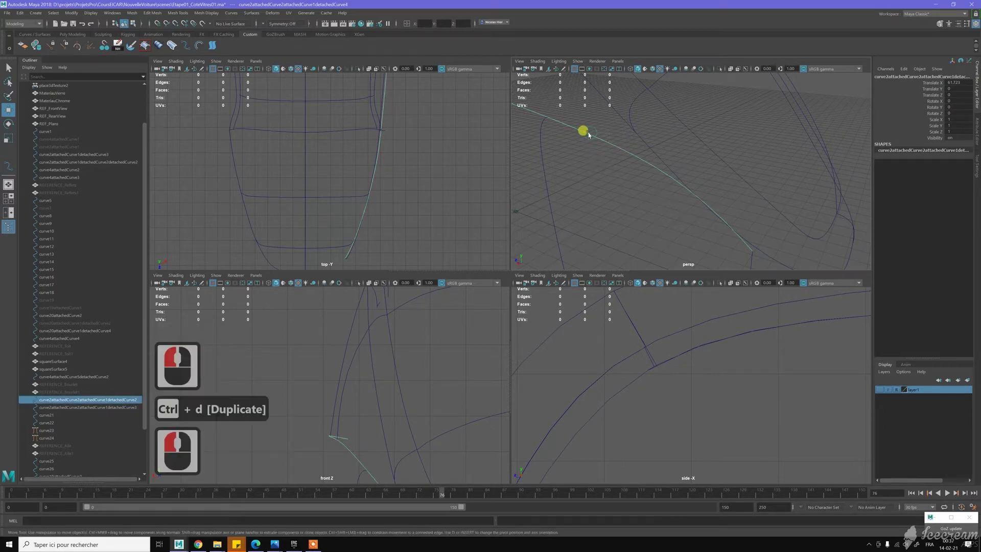
pyautogui.scroll(-5, 100, 312)
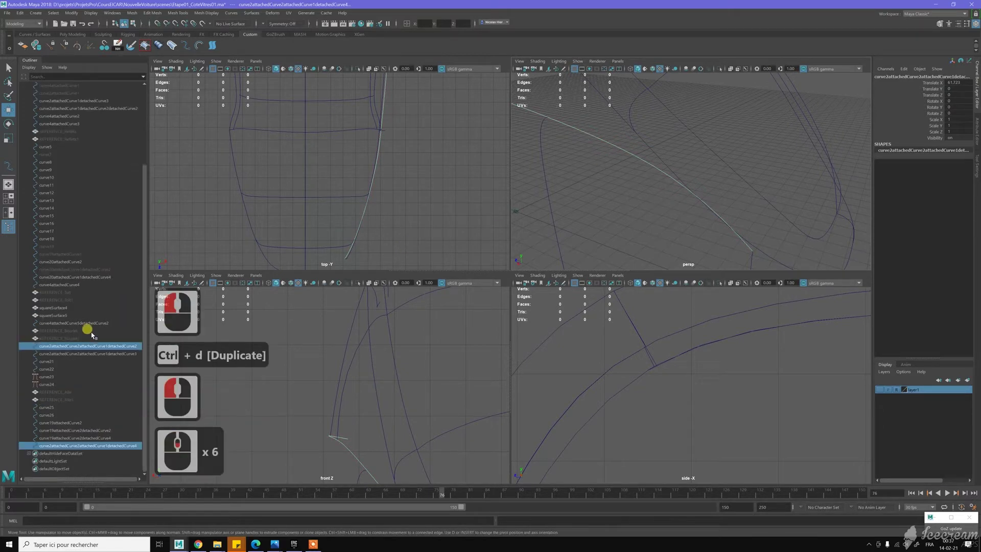
pyautogui.click(81, 346)
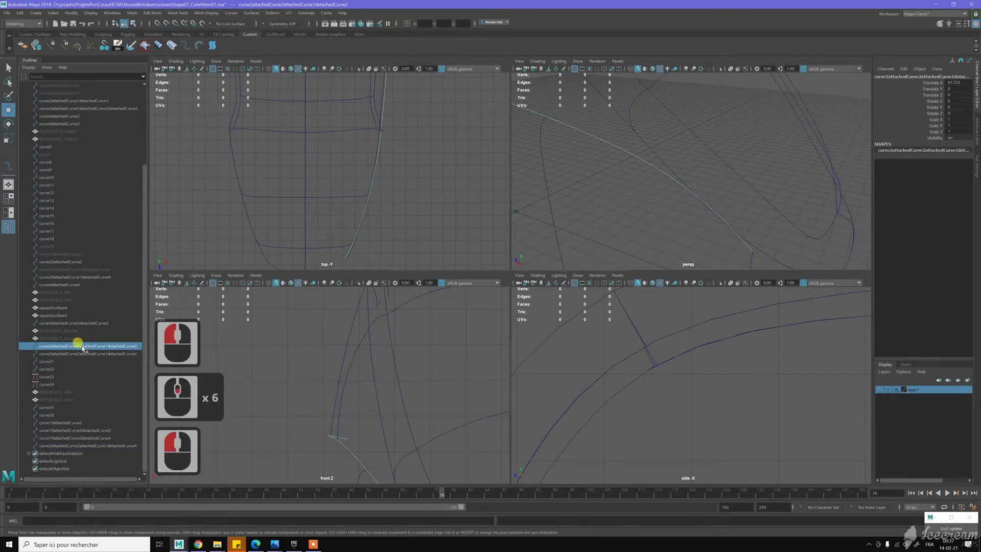
pyautogui.hotkey('ctrl', 'h')
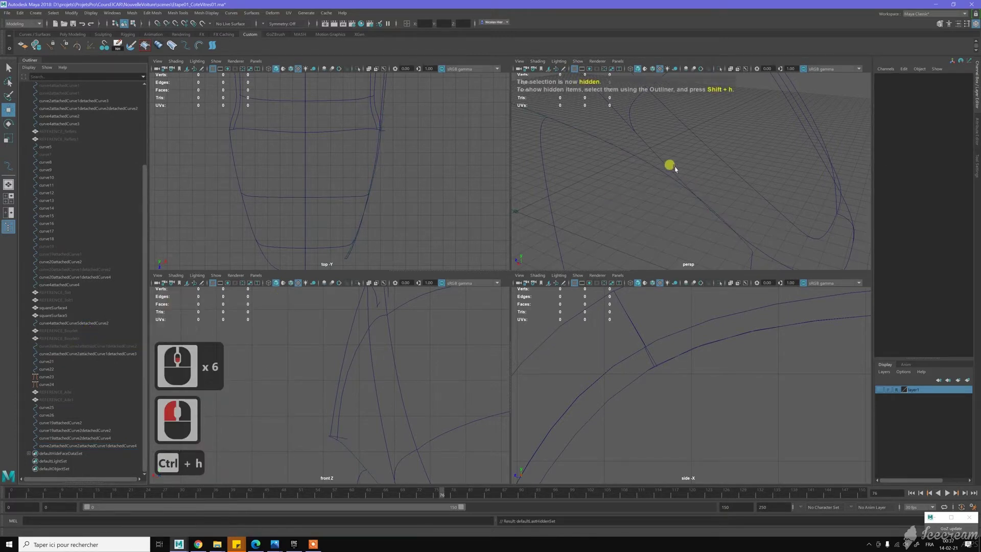
# Intersect the duplicated fender curve with the overlapping roof edge piece using the Curves Intersect command.
pyautogui.click(660, 166)
pyautogui.keyDown('shift'); pyautogui.click(653, 167); pyautogui.keyUp('shift')
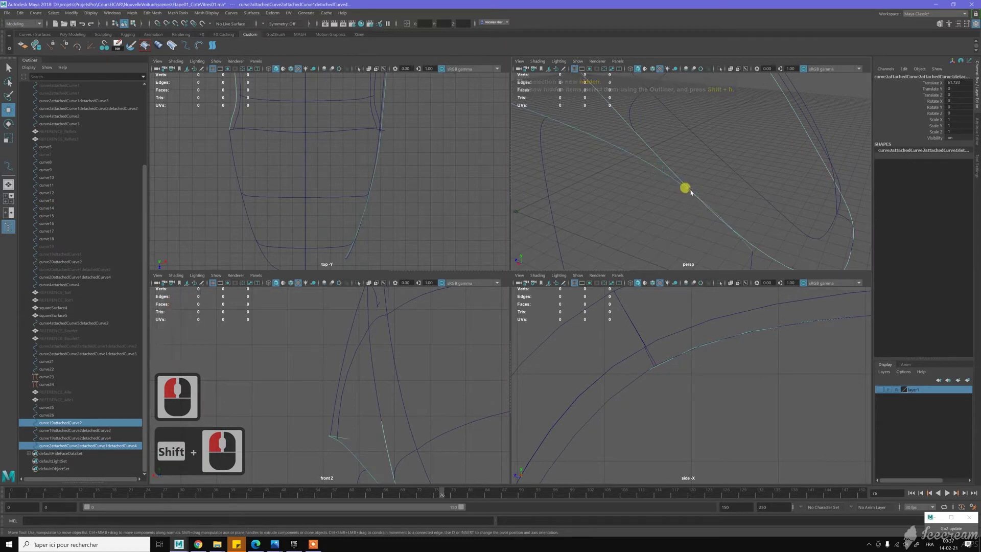
pyautogui.keyDown('alt'); pyautogui.moveTo(701, 185); pyautogui.dragTo(613, 194); pyautogui.keyUp('alt')
pyautogui.keyDown('alt'); pyautogui.moveTo(615, 193); pyautogui.dragTo(648, 179); pyautogui.keyUp('alt')
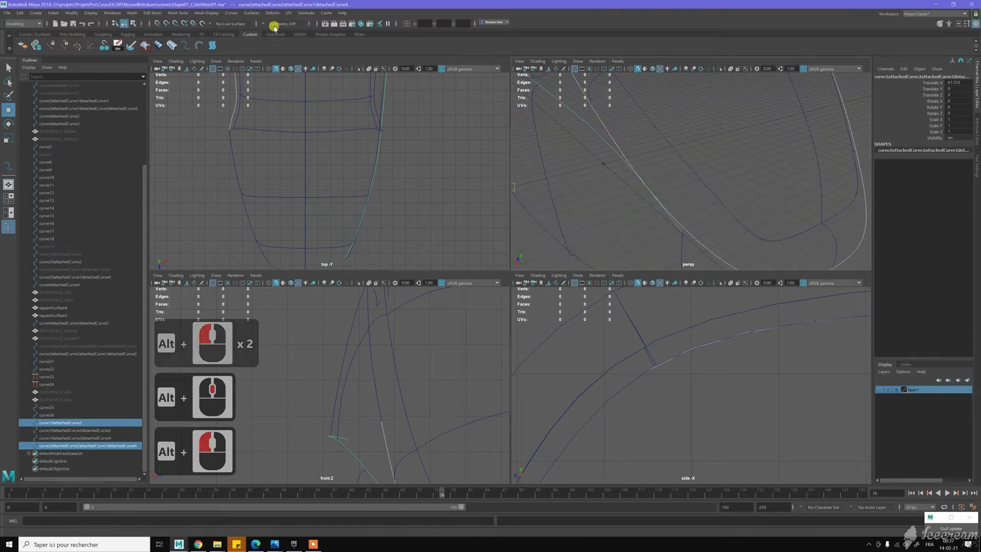
pyautogui.click(250, 13)
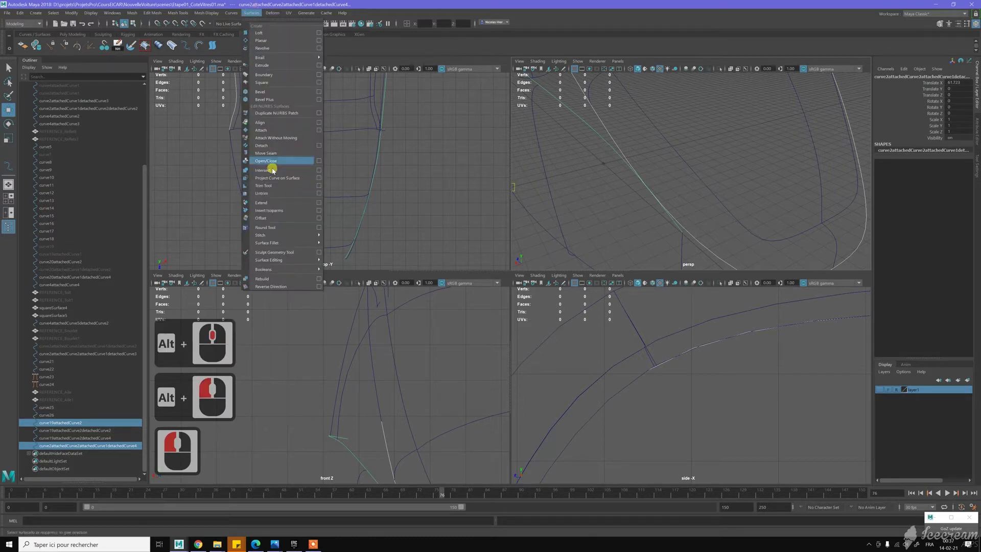
pyautogui.moveTo(231, 11)
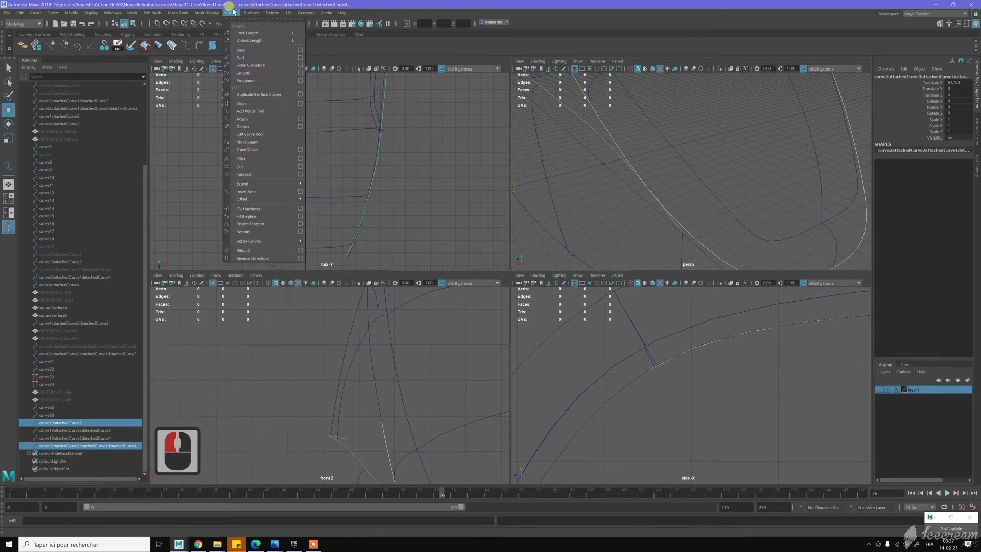
pyautogui.click(257, 174)
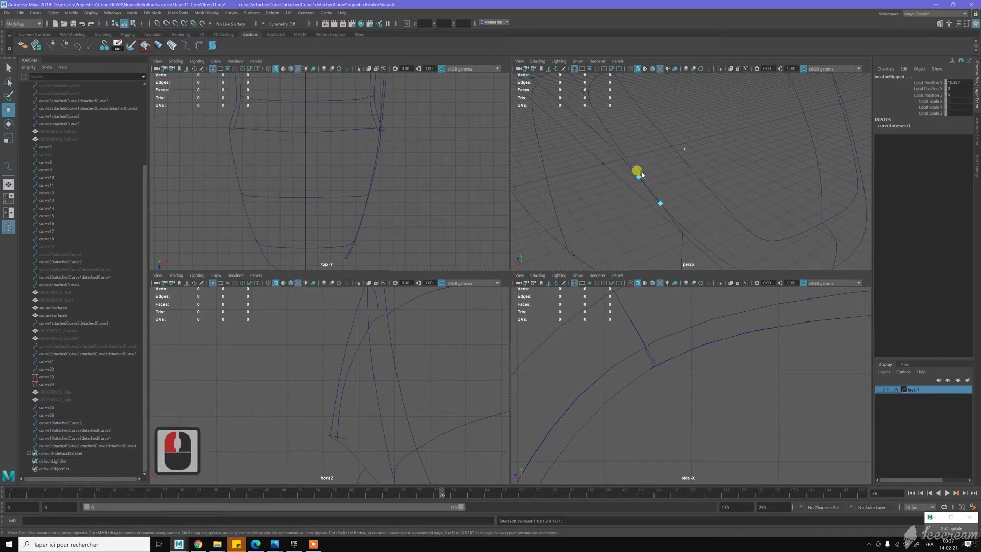
# Try to detach the curves at the intersection markers on the fender and roof edge curves.
pyautogui.click(35, 34)
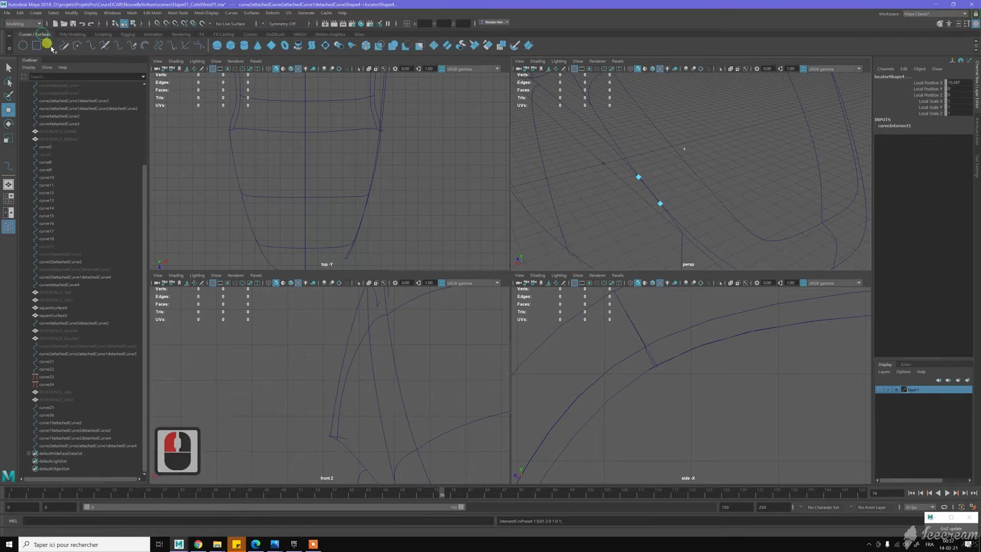
pyautogui.click(105, 49)
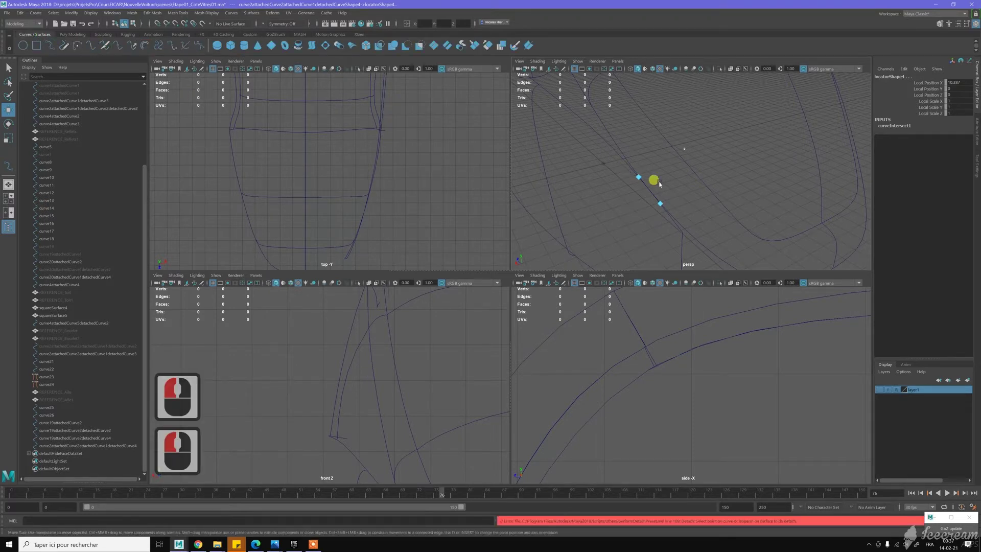
pyautogui.moveTo(629, 170); pyautogui.dragTo(666, 213)
pyautogui.press('z')
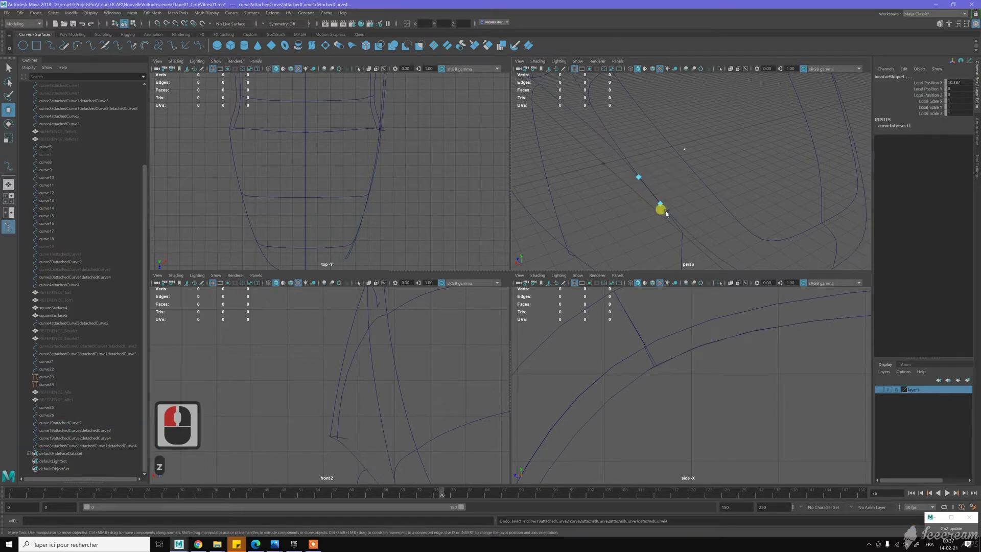
pyautogui.keyDown('shift'); pyautogui.rightClick(617, 218); pyautogui.keyUp('shift')
pyautogui.keyDown('shift'); pyautogui.click(660, 203); pyautogui.keyUp('shift')
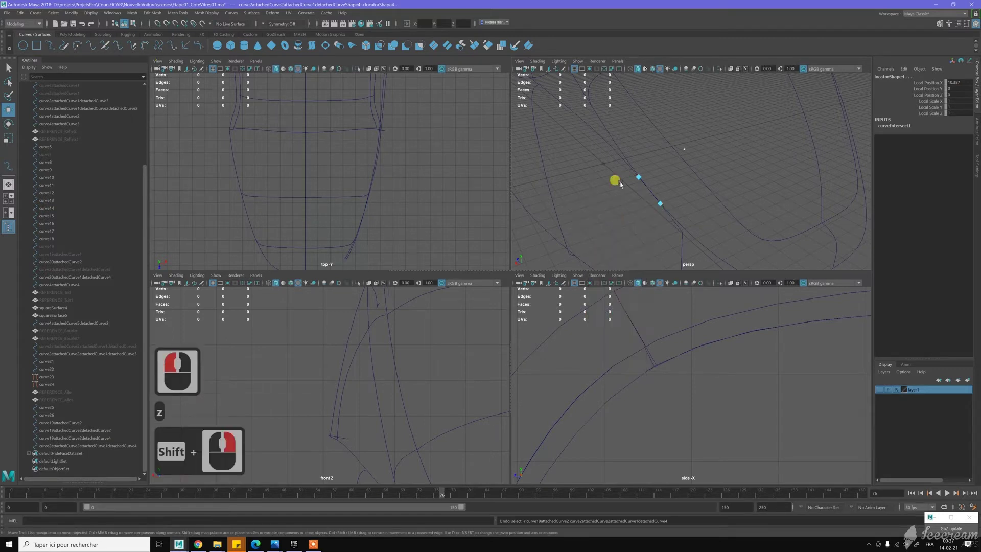
pyautogui.click(103, 45)
# Inspect the intersection markers up close and undo the curve intersection.
pyautogui.keyDown('alt'); pyautogui.moveTo(638, 227); pyautogui.dragTo(626, 224); pyautogui.keyUp('alt')
pyautogui.keyDown('alt'); pyautogui.moveTo(617, 202); pyautogui.dragTo(628, 224, button='right'); pyautogui.keyUp('alt')
pyautogui.keyDown('alt'); pyautogui.moveTo(598, 212); pyautogui.dragTo(624, 205, button='middle'); pyautogui.keyUp('alt')
pyautogui.keyDown('alt'); pyautogui.moveTo(641, 201); pyautogui.dragTo(656, 245, button='right'); pyautogui.keyUp('alt')
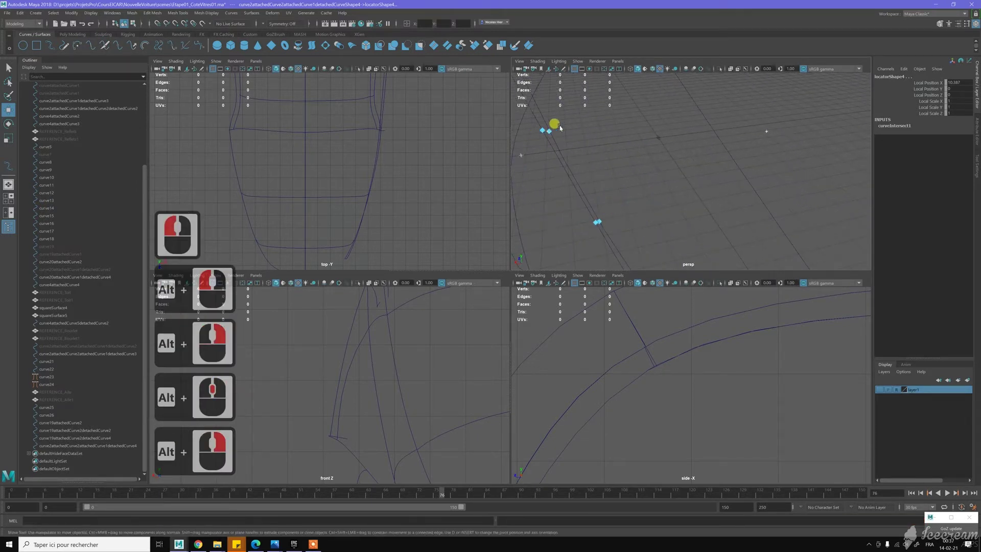
pyautogui.press('z')
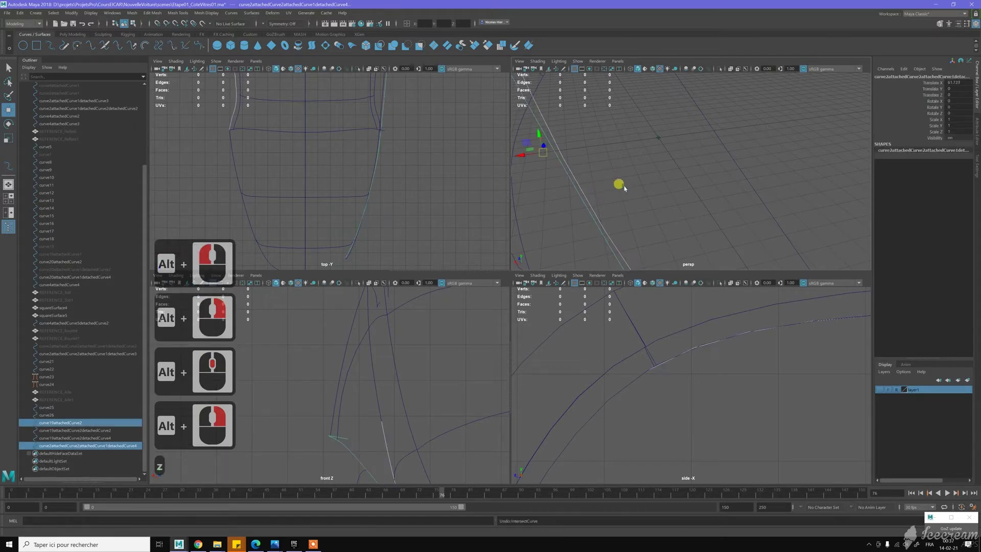
# Delete the duplicated fender curve and show the hidden original again.
pyautogui.scroll(-4, 621, 184)
pyautogui.keyDown('alt'); pyautogui.moveTo(646, 168); pyautogui.dragTo(666, 178, button='middle'); pyautogui.keyUp('alt')
pyautogui.keyDown('alt'); pyautogui.moveTo(666, 178); pyautogui.dragTo(677, 195, button='right'); pyautogui.keyUp('alt')
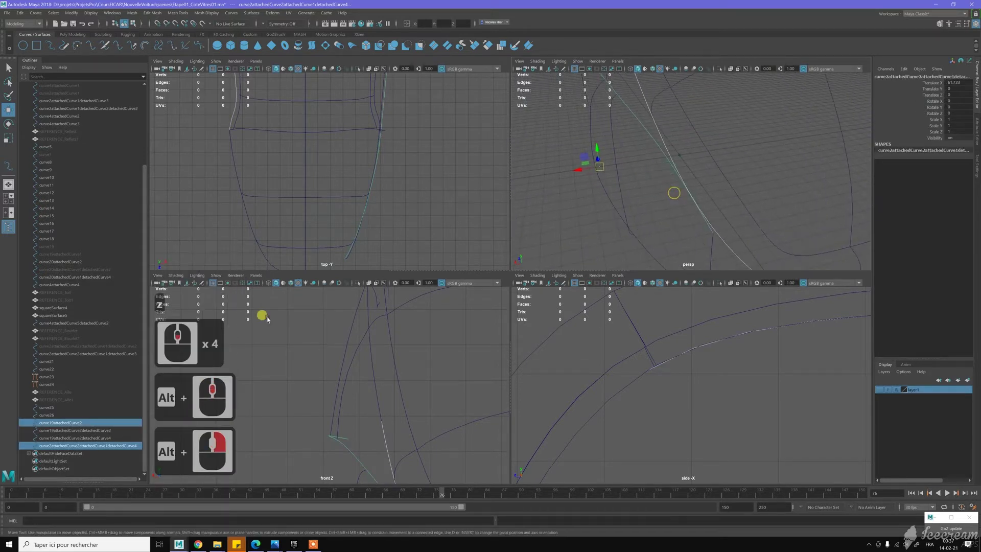
pyautogui.click(111, 445)
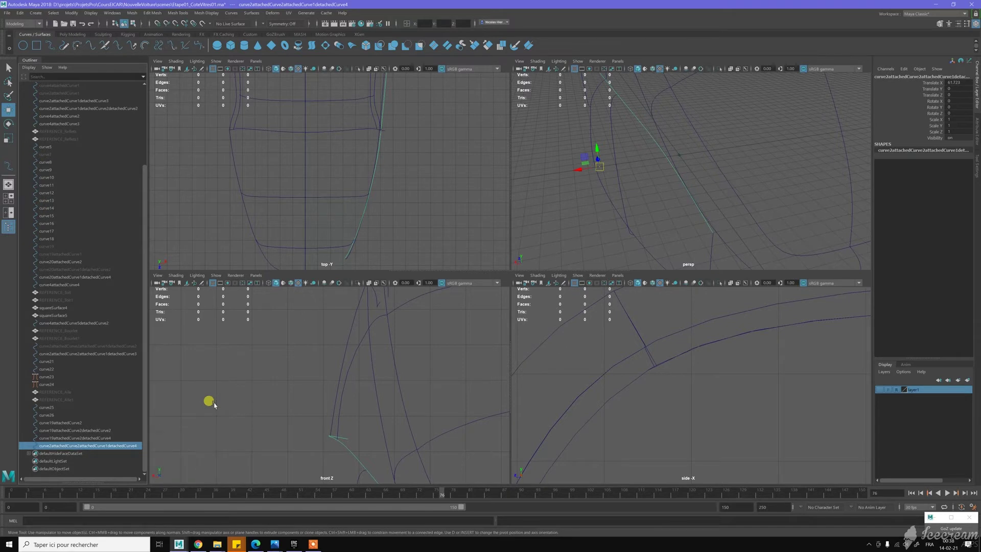
pyautogui.press('Delete')
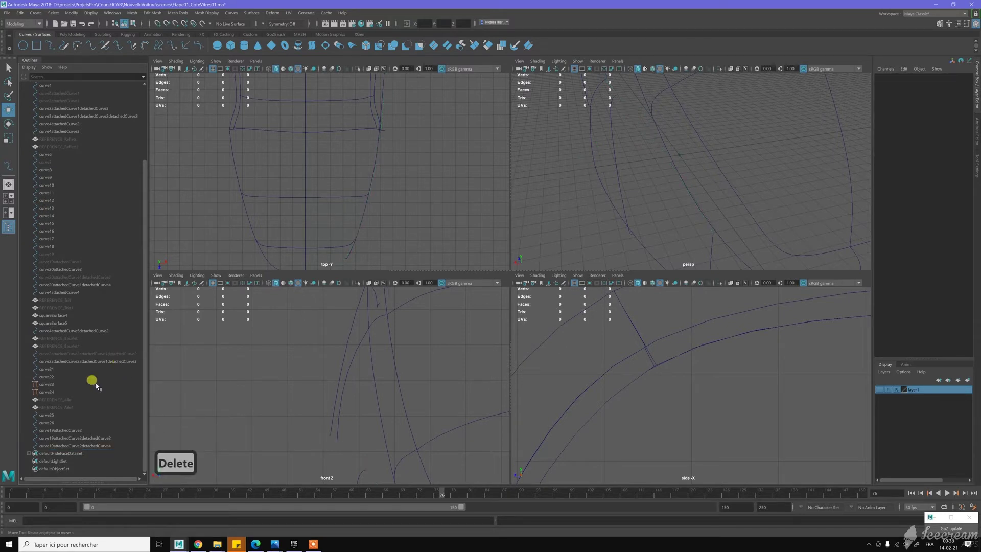
pyautogui.click(105, 353)
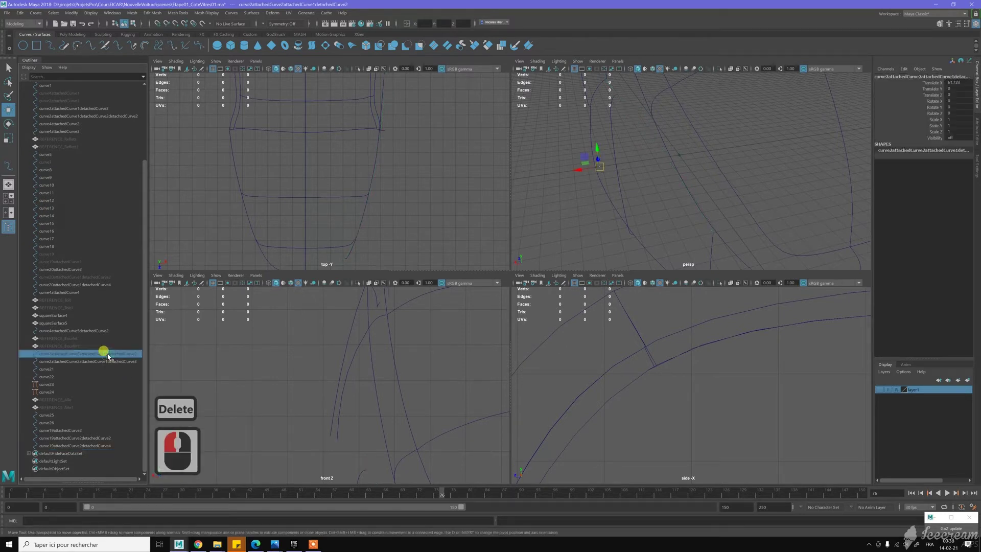
pyautogui.hotkey('shift', 'h')
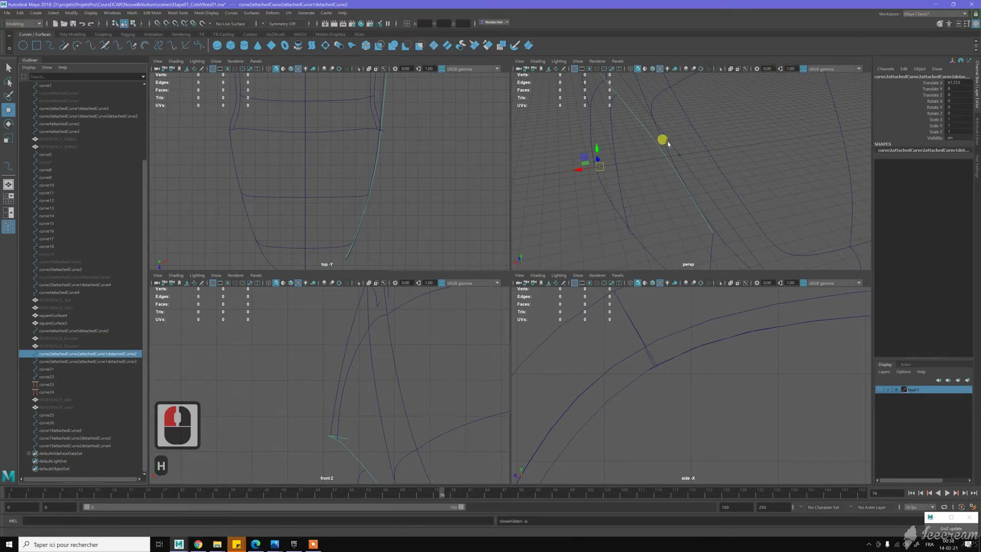
# Examine the roof edge piece against the fender curve in the perspective and side views.
pyautogui.click(681, 179)
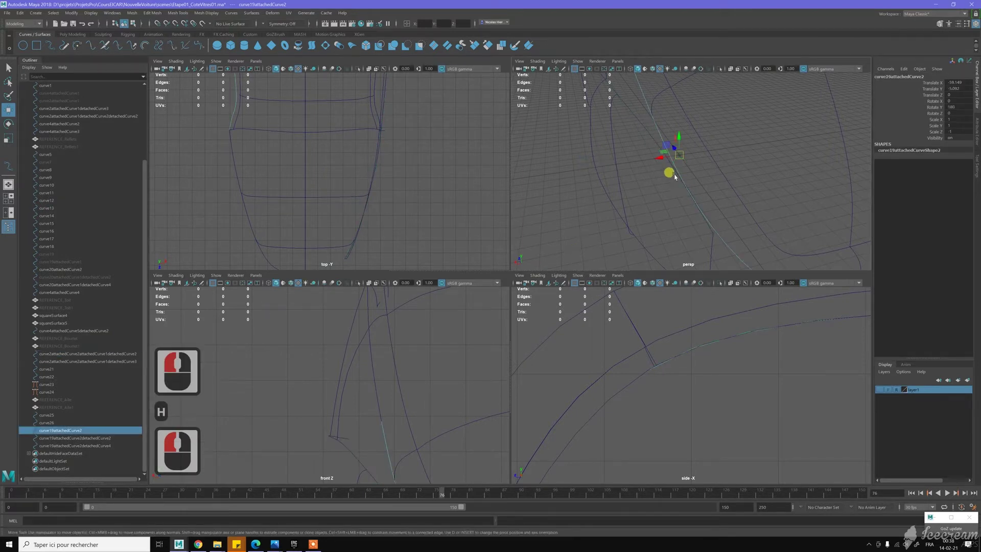
pyautogui.keyDown('alt'); pyautogui.moveTo(721, 232); pyautogui.dragTo(750, 258, button='right'); pyautogui.keyUp('alt')
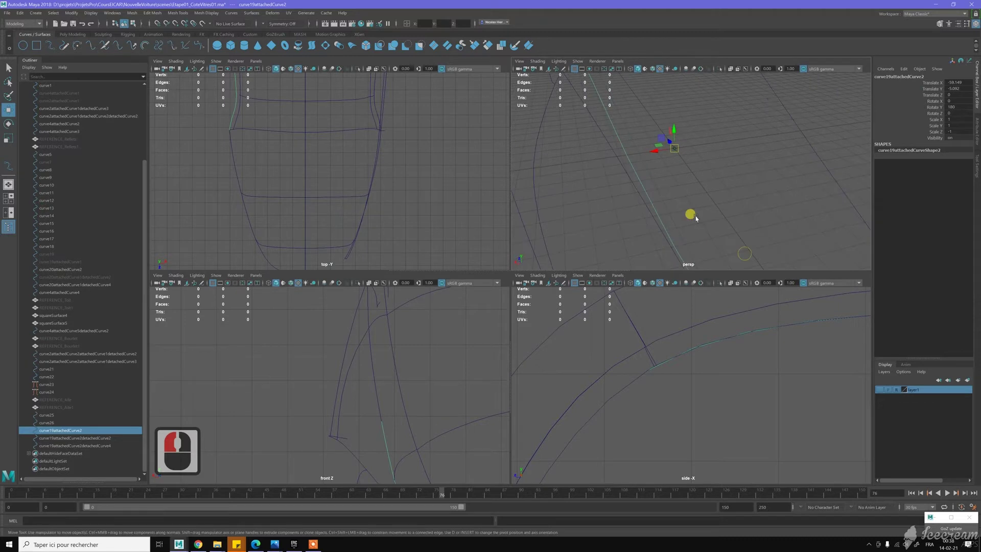
pyautogui.keyDown('alt'); pyautogui.moveTo(684, 206); pyautogui.dragTo(658, 165, button='middle'); pyautogui.keyUp('alt')
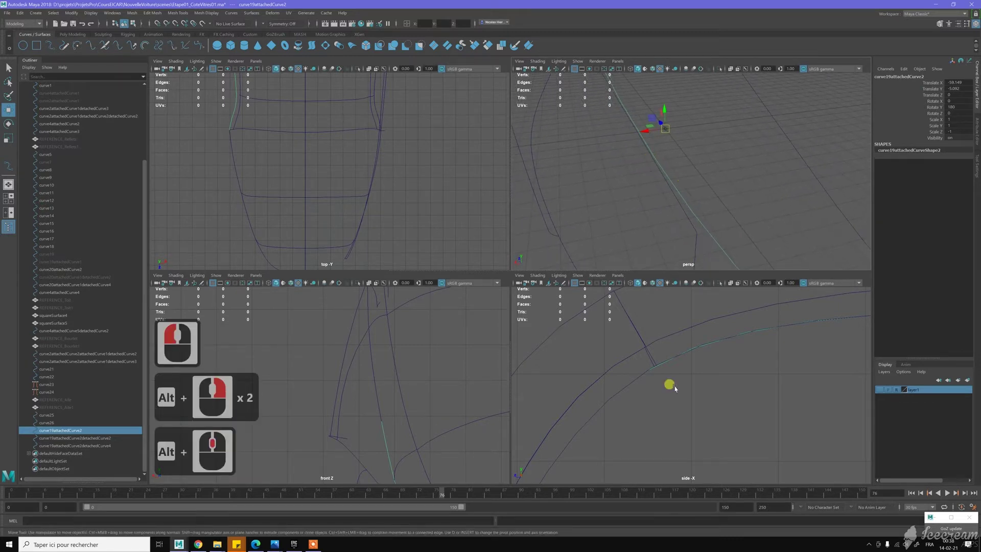
pyautogui.scroll(-20, 676, 382)
pyautogui.keyDown('alt'); pyautogui.moveTo(805, 354); pyautogui.dragTo(600, 331, button='middle'); pyautogui.keyUp('alt')
pyautogui.keyDown('alt'); pyautogui.moveTo(733, 347); pyautogui.dragTo(645, 329, button='middle'); pyautogui.keyUp('alt')
pyautogui.keyDown('alt'); pyautogui.scroll(8, 645, 329); pyautogui.keyUp('alt')
pyautogui.keyDown('alt'); pyautogui.moveTo(748, 422); pyautogui.dragTo(701, 378, button='middle'); pyautogui.keyUp('alt')
pyautogui.keyDown('alt'); pyautogui.scroll(12, 688, 369); pyautogui.keyUp('alt')
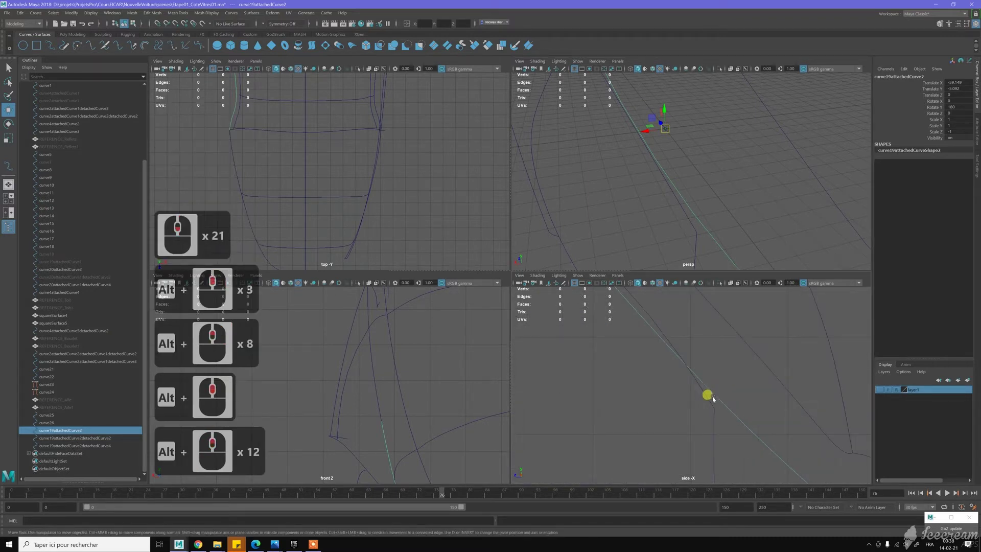
pyautogui.scroll(-12, 707, 401)
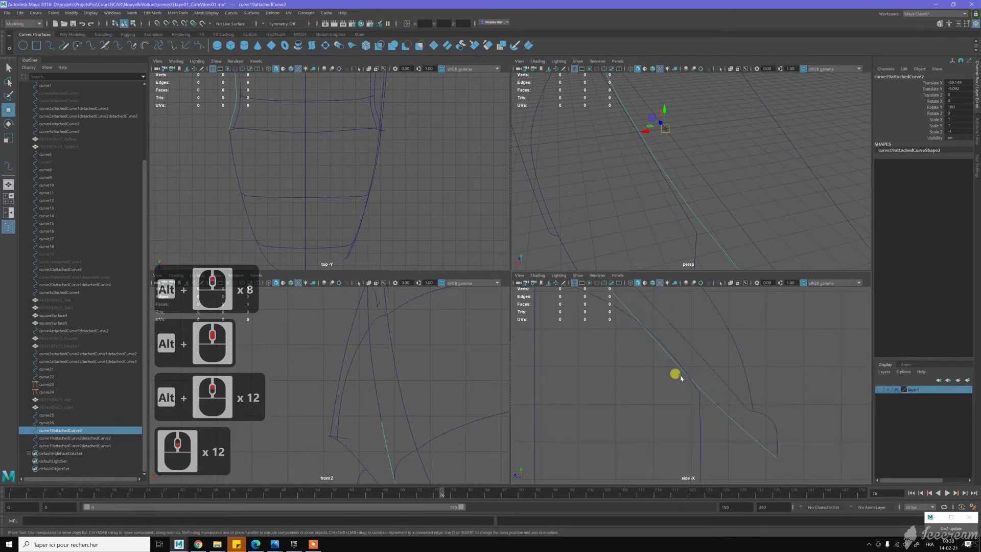
# Select the fender's upper edge curve and show layer1 to compare the curve with the side blueprint.
pyautogui.click(670, 357)
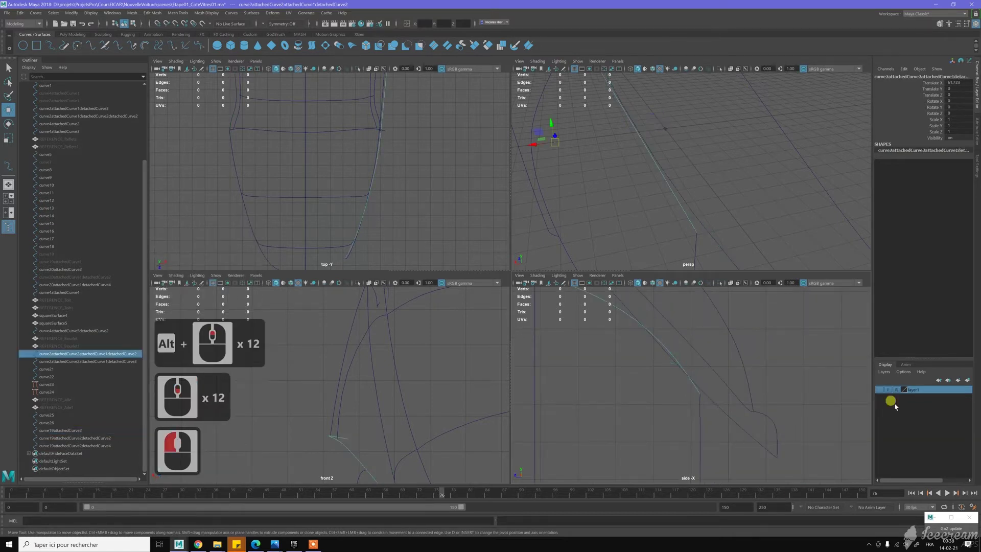
pyautogui.click(879, 390)
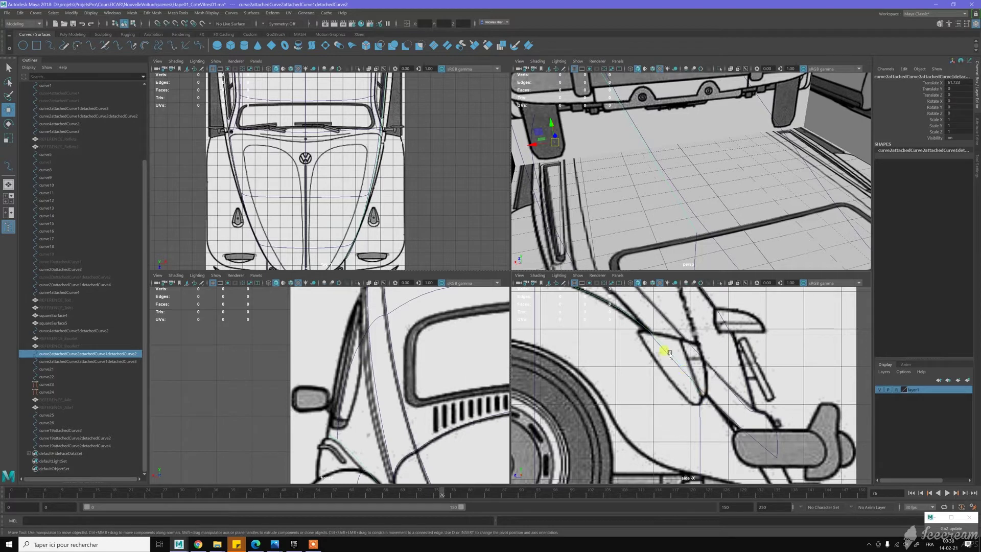
pyautogui.scroll(6, 695, 380)
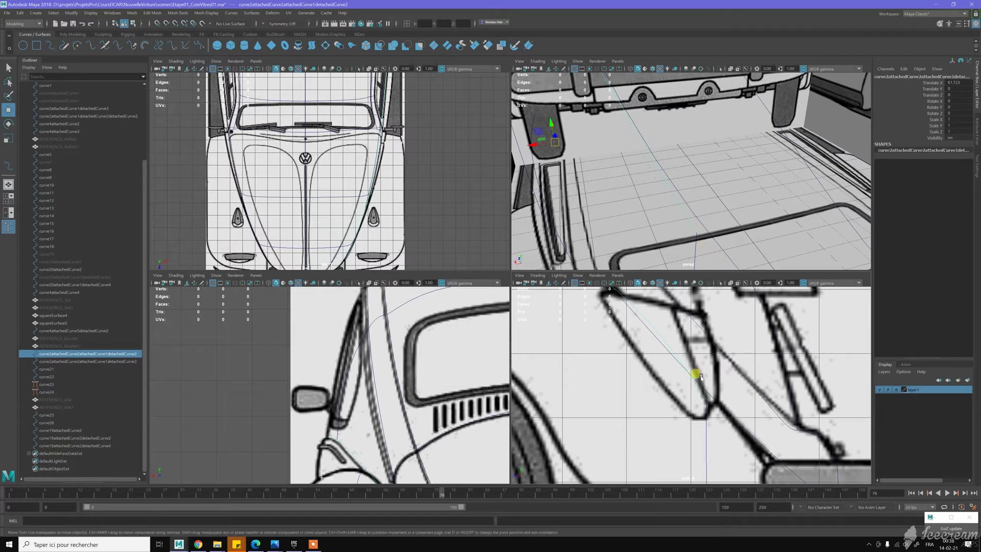
pyautogui.scroll(-6, 694, 376)
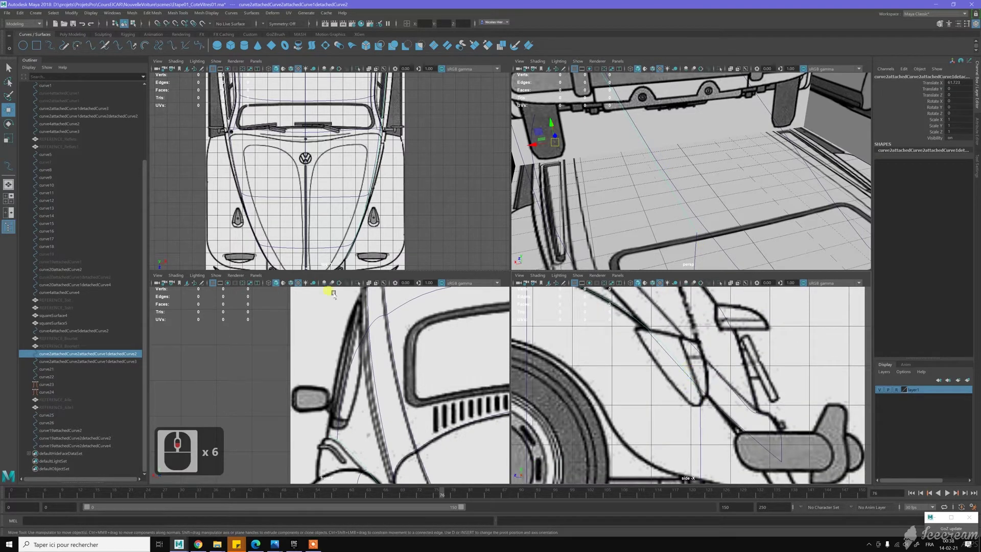
# Show the hidden REFERENCE_Aile fender mesh and view its edge against the curves.
pyautogui.click(78, 400)
pyautogui.press('h')
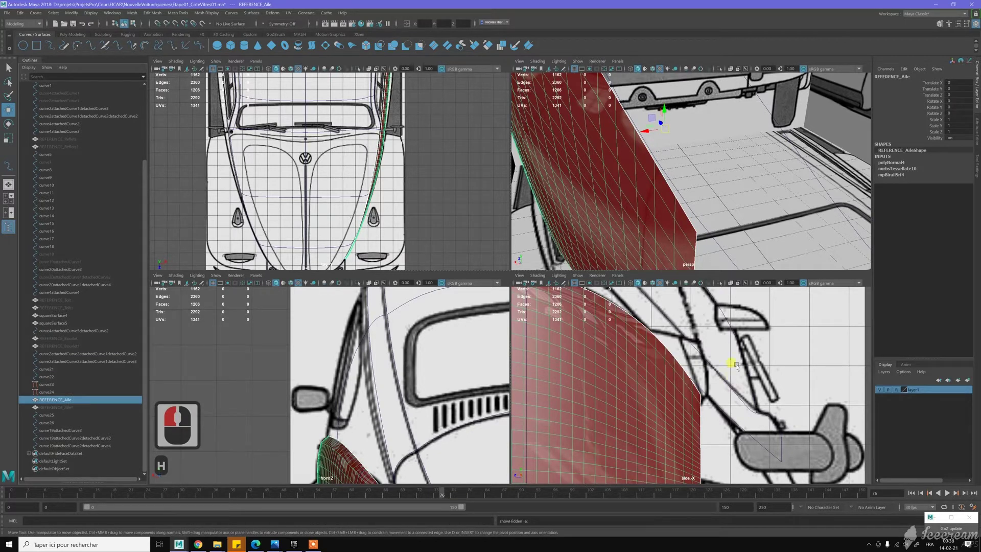
pyautogui.keyDown('alt'); pyautogui.moveTo(746, 245); pyautogui.dragTo(744, 211); pyautogui.keyUp('alt')
pyautogui.keyDown('alt'); pyautogui.click(744, 211); pyautogui.keyUp('alt')
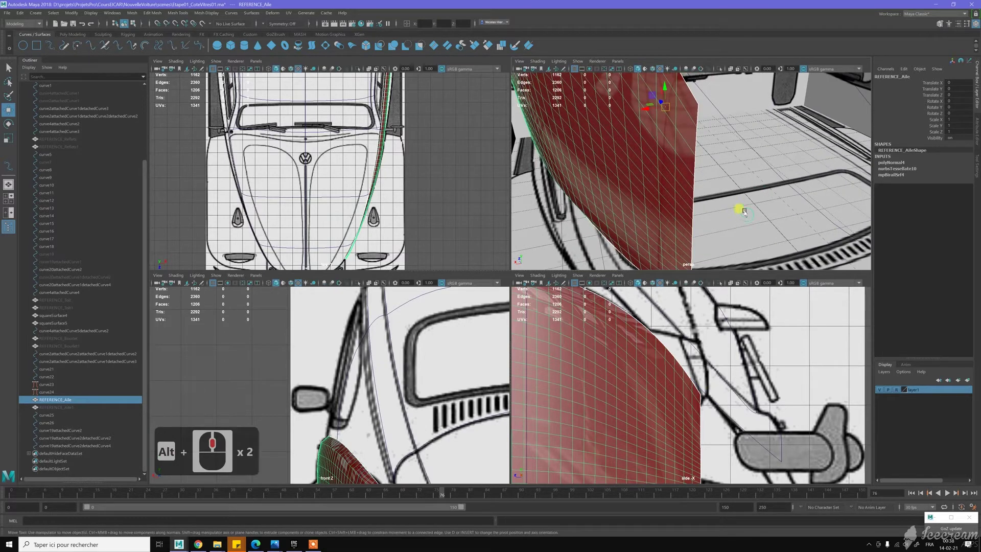
# Move curve21's upper end edit point slightly upward in the side view, near the rear fender tip on the blueprint.
pyautogui.click(687, 194)
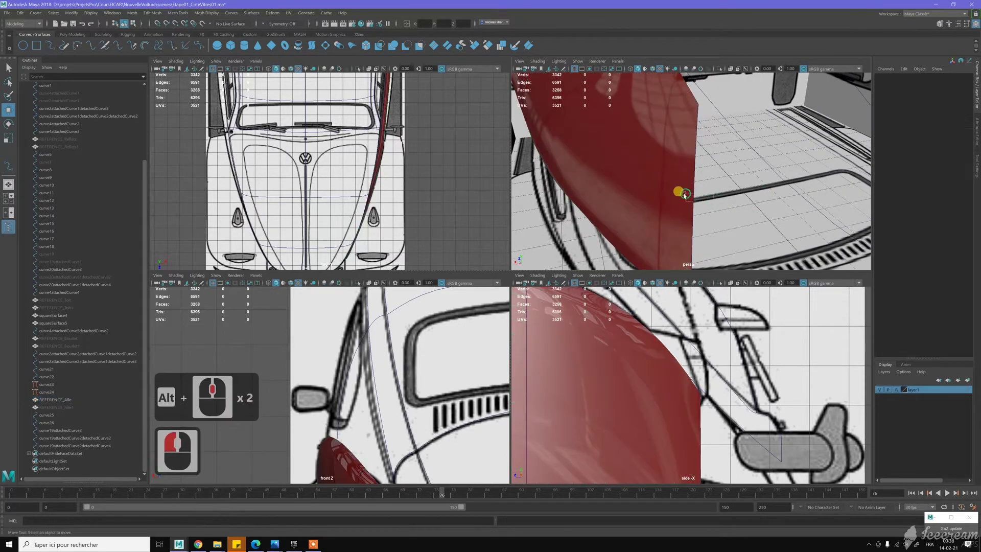
pyautogui.click(651, 190)
pyautogui.keyDown('shift'); pyautogui.click(636, 172); pyautogui.keyUp('shift')
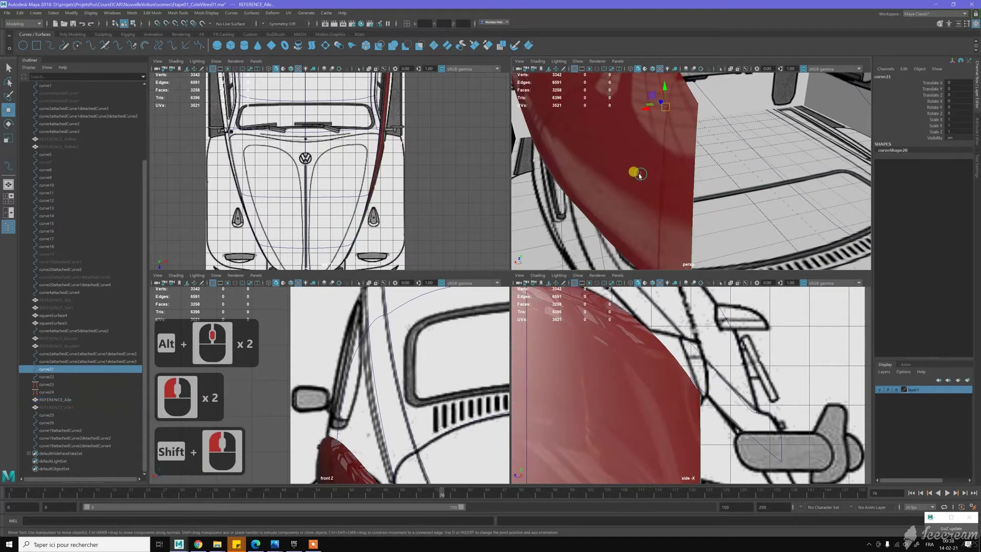
pyautogui.rightClick(727, 360)
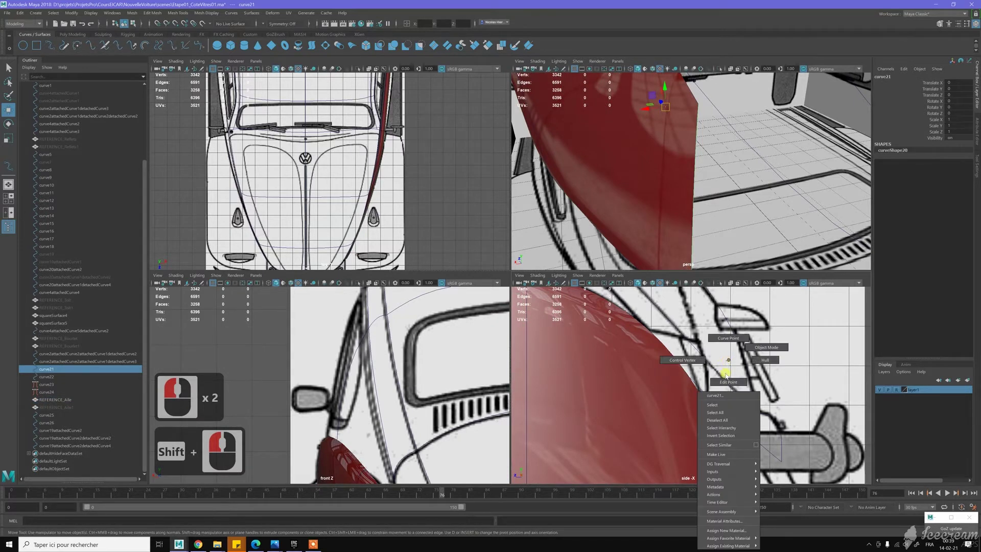
pyautogui.moveTo(726, 376); pyautogui.dragTo(726, 381, button='right')
pyautogui.click(687, 377)
pyautogui.click(702, 389)
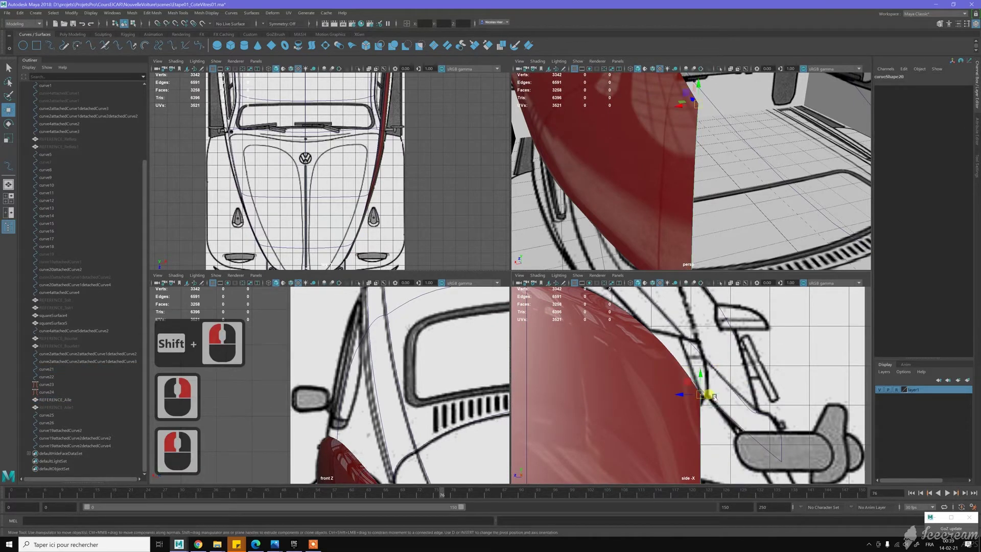
pyautogui.scroll(5, 715, 399)
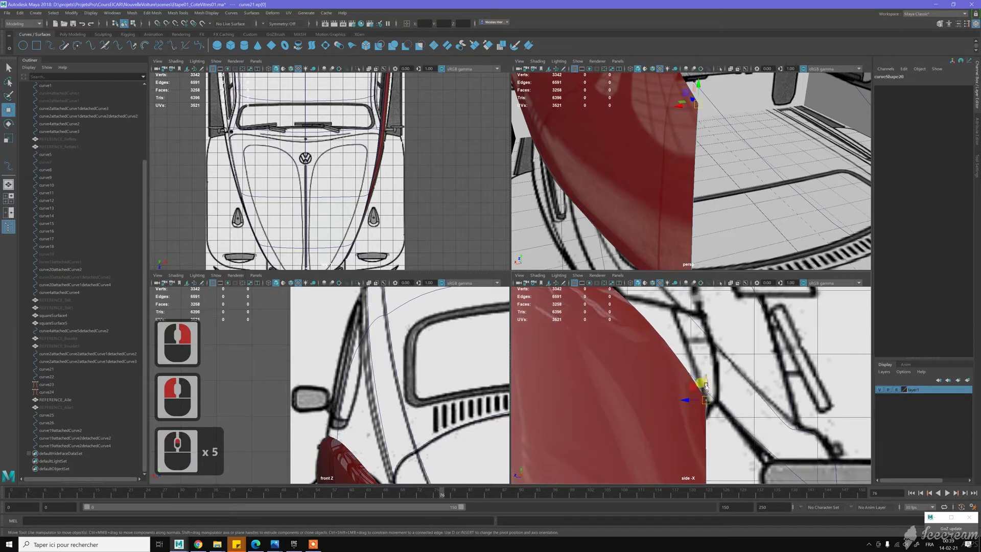
pyautogui.moveTo(705, 380); pyautogui.dragTo(727, 372)
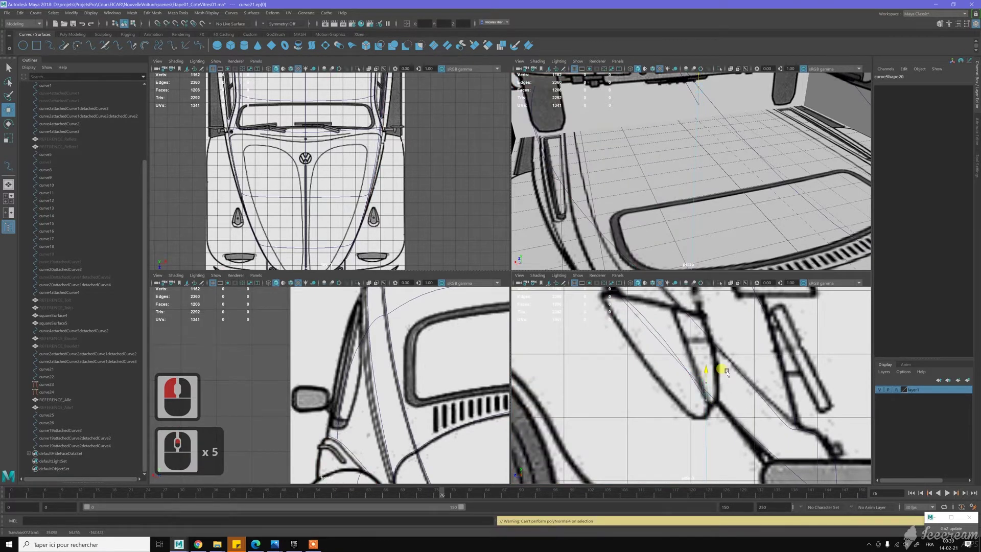
pyautogui.moveTo(719, 375); pyautogui.dragTo(715, 372)
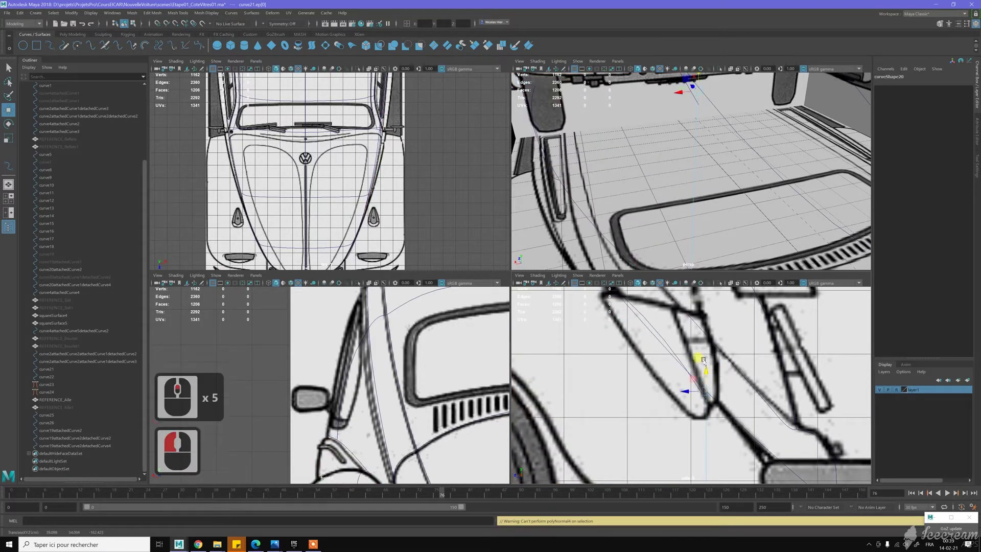
# Snap the end edit point of the detached roof edge piece onto curve21's upper end.
pyautogui.click(674, 350)
pyautogui.rightClick(700, 337)
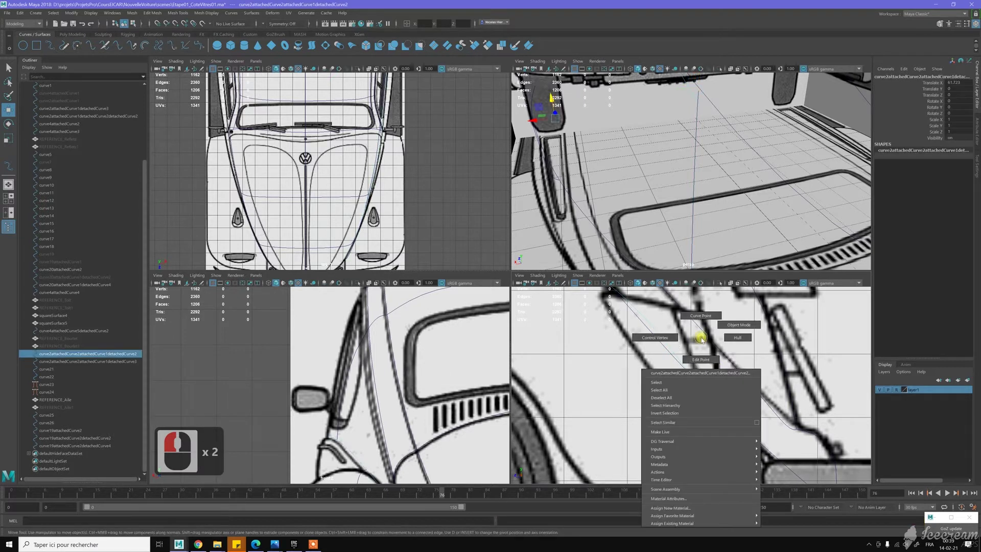
pyautogui.click(700, 358)
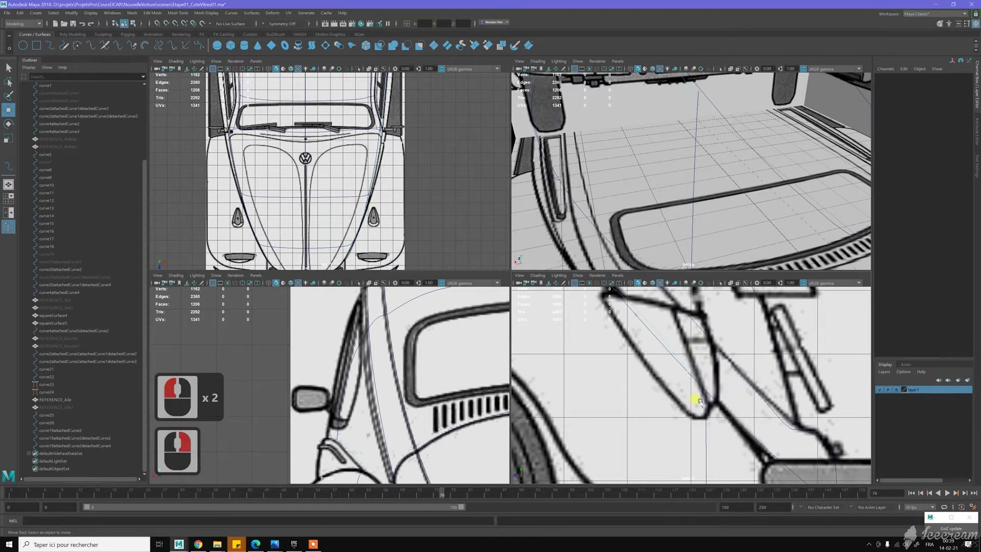
pyautogui.scroll(-2, 697, 210)
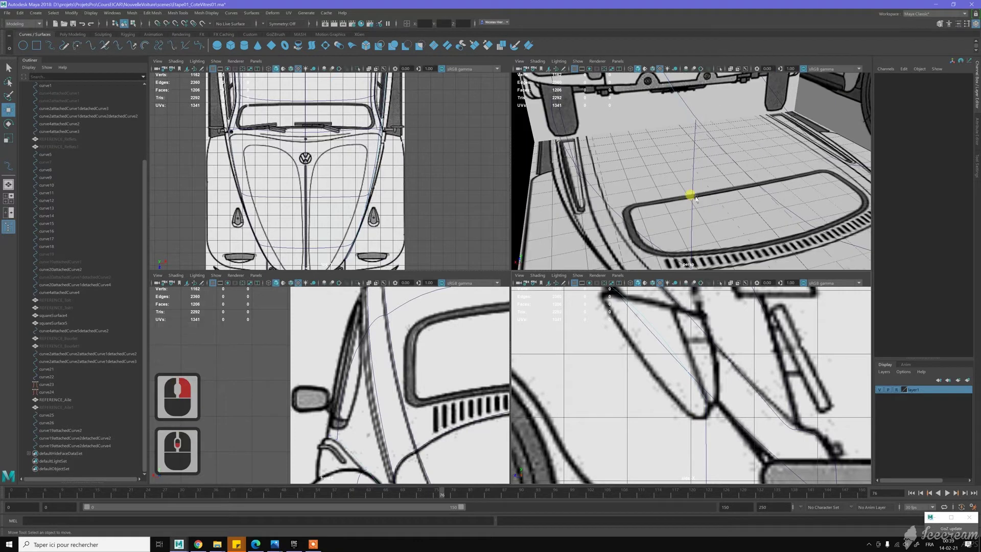
pyautogui.press('c')
pyautogui.press('c')
pyautogui.press('c')
pyautogui.press('c')
pyautogui.press('c')
pyautogui.press('c')
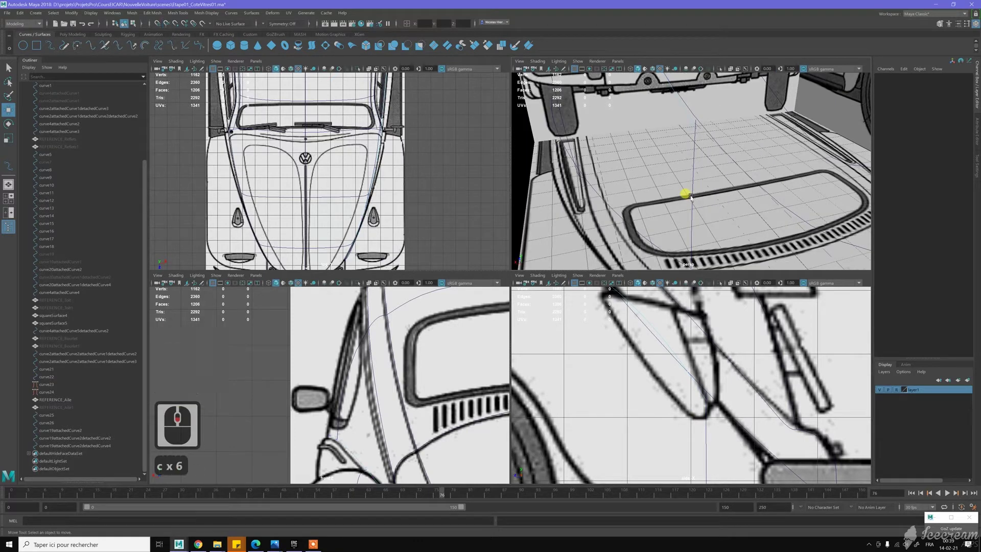
pyautogui.press('w')
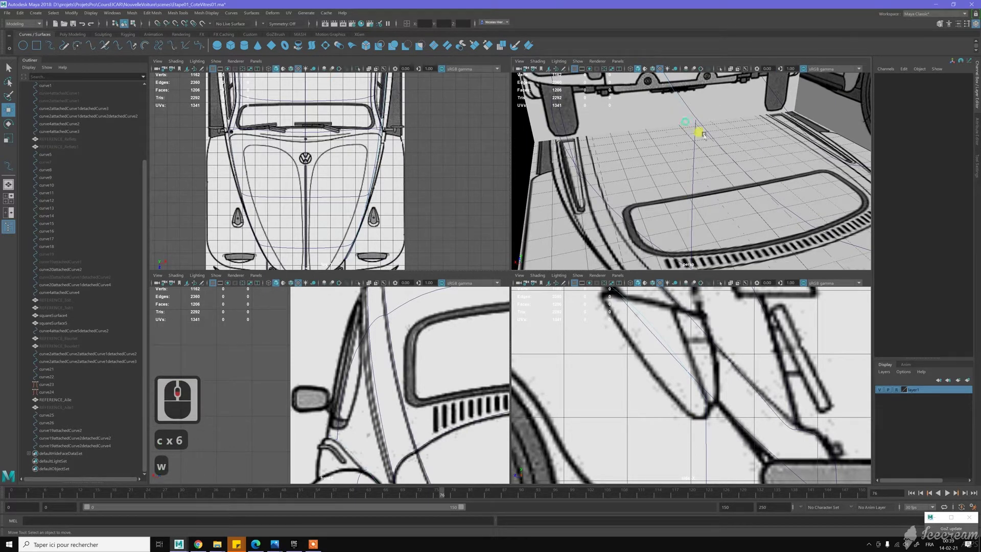
pyautogui.click(695, 128)
pyautogui.moveTo(695, 172); pyautogui.dragTo(708, 94)
pyautogui.middleClick(708, 94)
pyautogui.scroll(1, 707, 361)
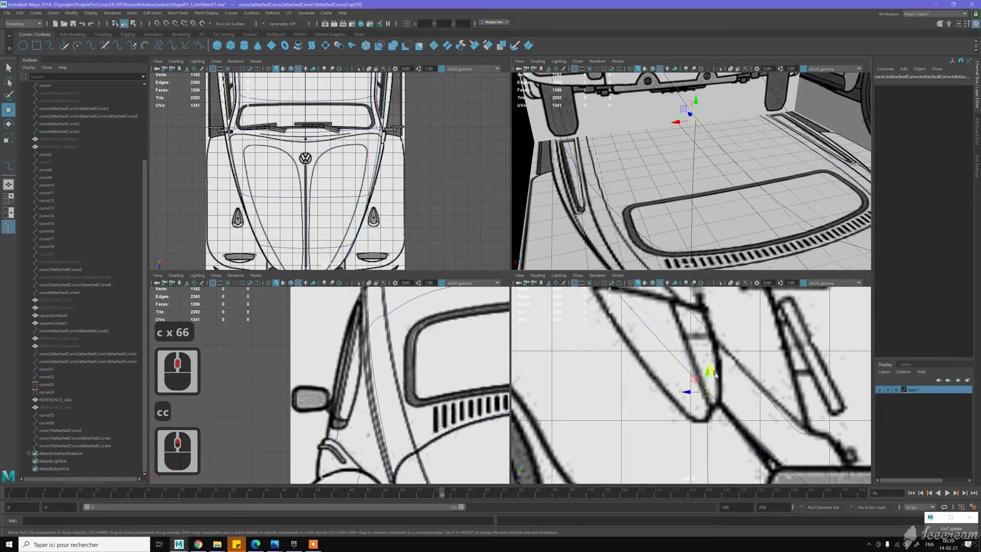
# Select curve21's lower end edit point and snap it onto the adjoining curve.
pyautogui.scroll(-11, 719, 384)
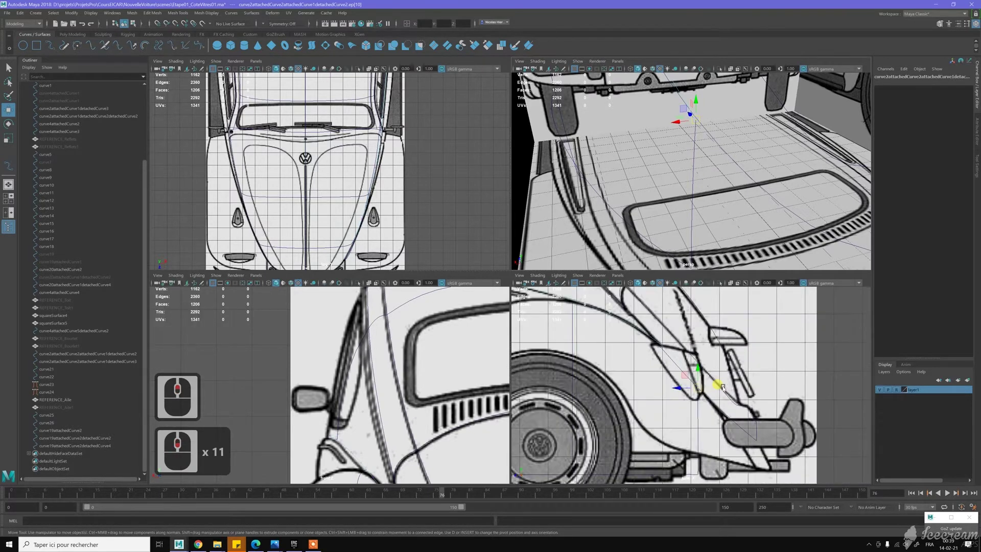
pyautogui.scroll(1, 718, 391)
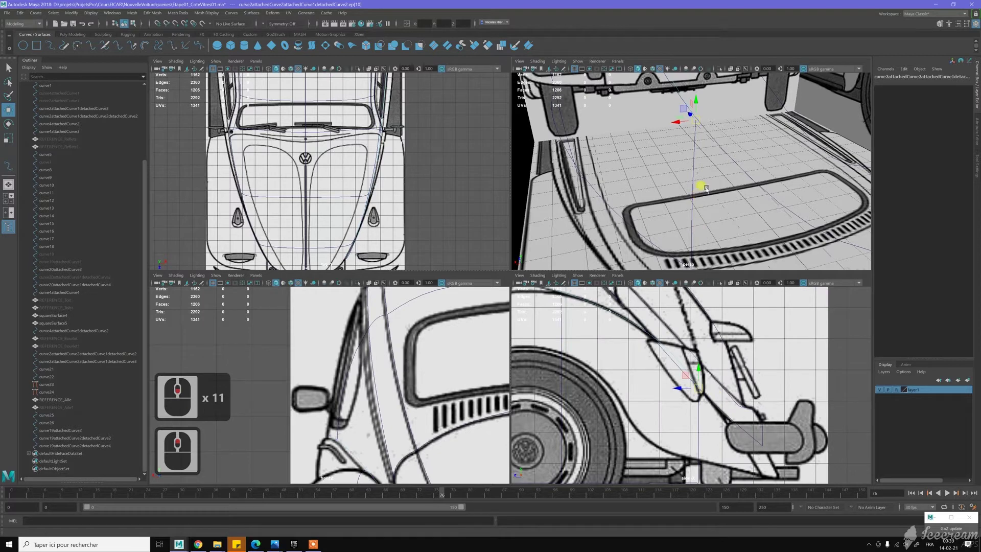
pyautogui.scroll(-4, 704, 193)
pyautogui.keyDown('alt'); pyautogui.moveTo(707, 195); pyautogui.dragTo(743, 239); pyautogui.keyUp('alt')
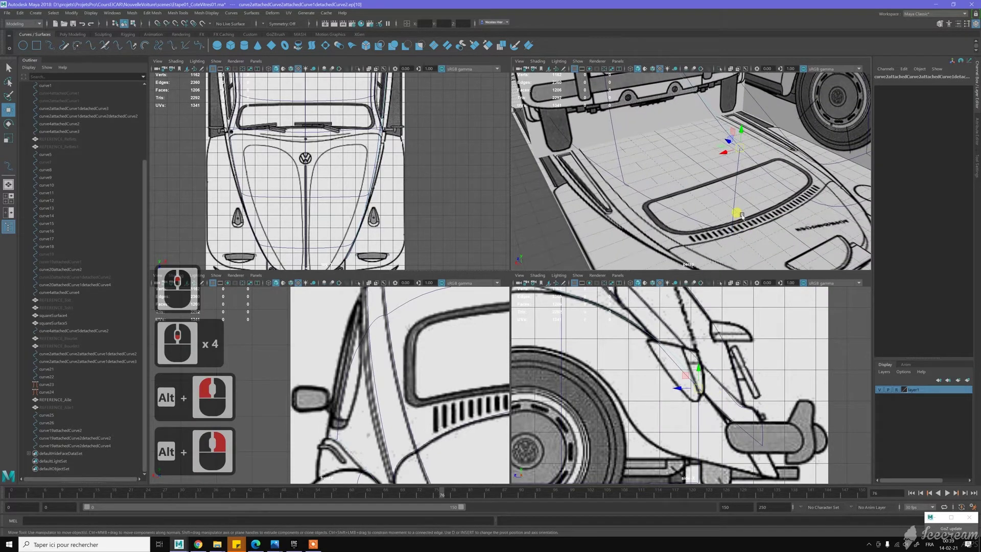
pyautogui.keyDown('alt'); pyautogui.moveTo(732, 178); pyautogui.dragTo(715, 181, button='middle'); pyautogui.keyUp('alt')
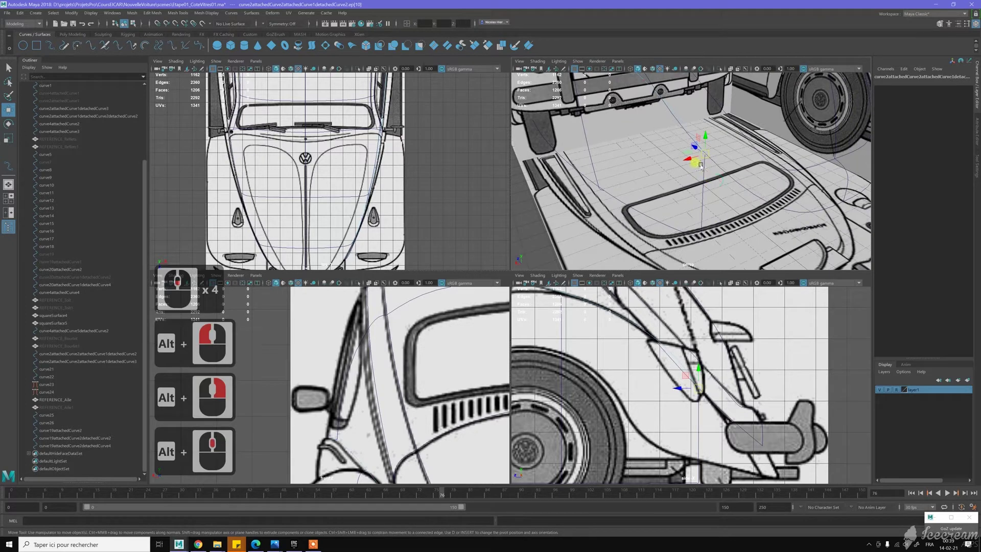
pyautogui.moveTo(709, 168); pyautogui.dragTo(703, 184, button='right')
pyautogui.click(700, 184)
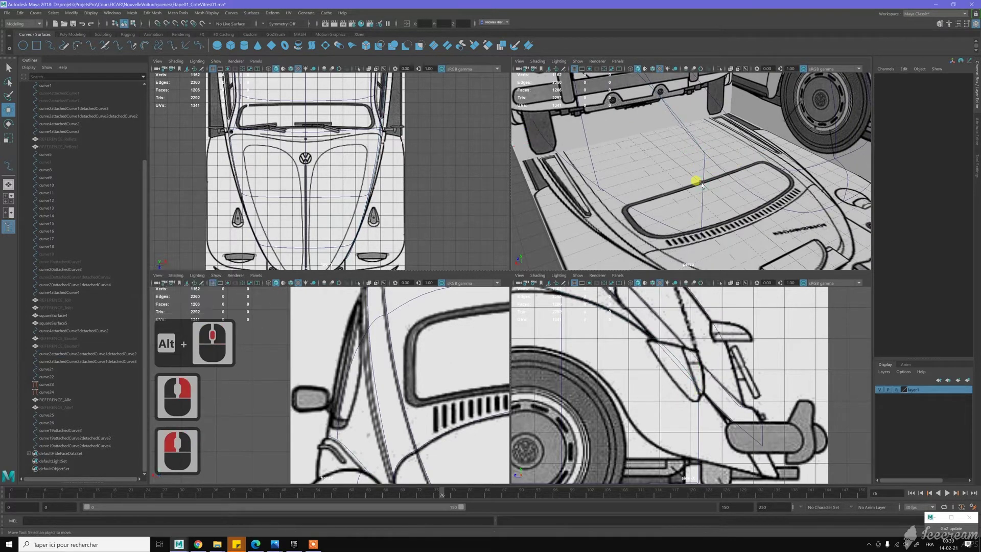
pyautogui.click(703, 183)
pyautogui.rightClick(702, 184)
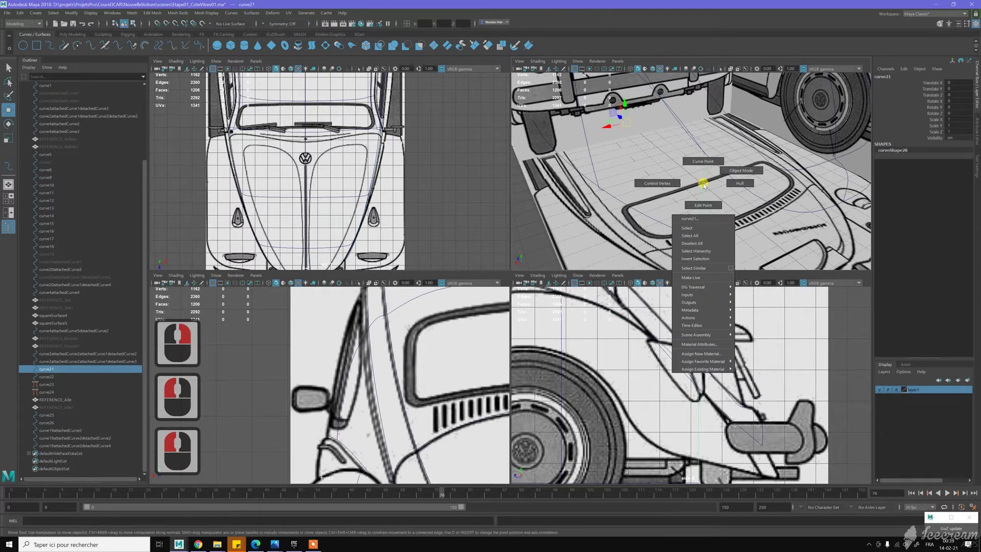
pyautogui.click(685, 225)
pyautogui.click(713, 251)
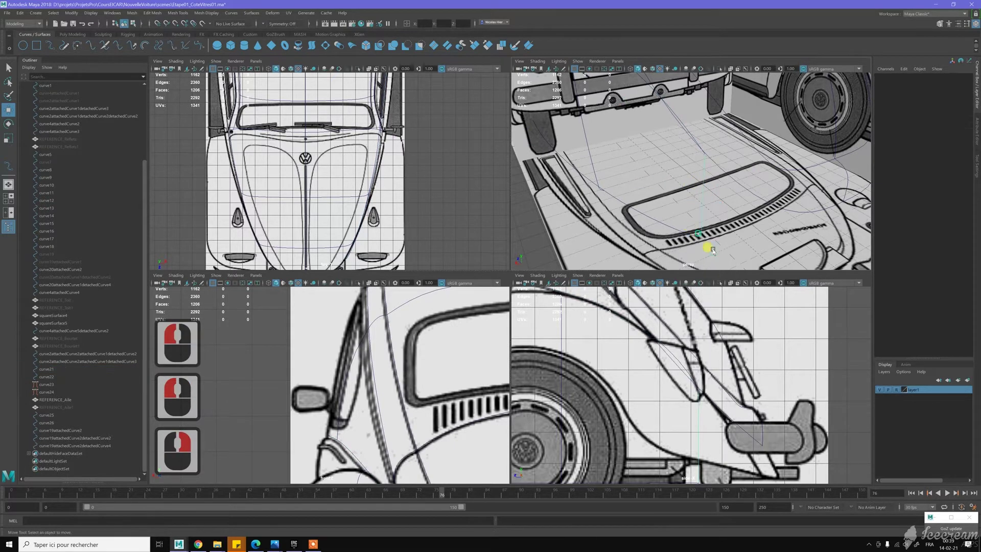
pyautogui.moveTo(712, 251); pyautogui.dragTo(713, 250)
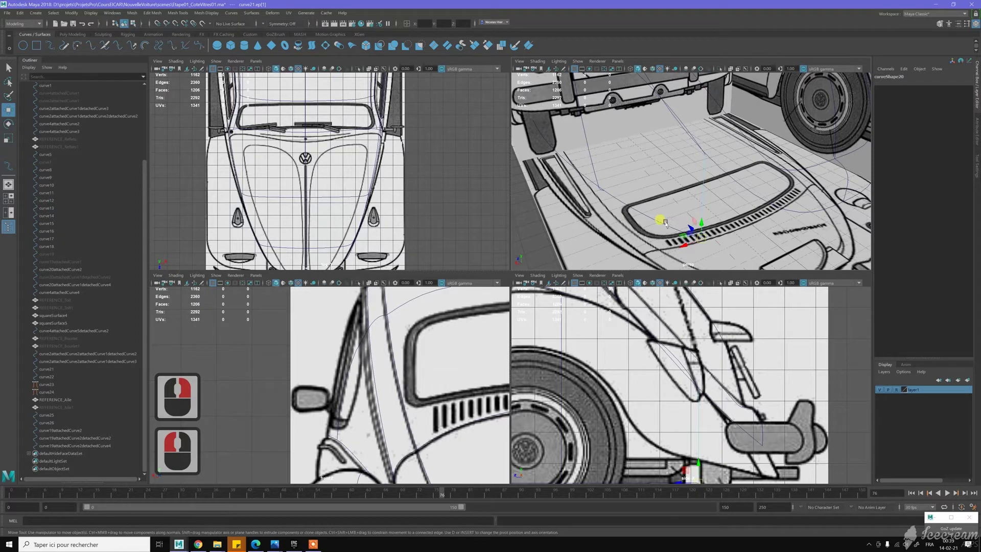
pyautogui.press('c')
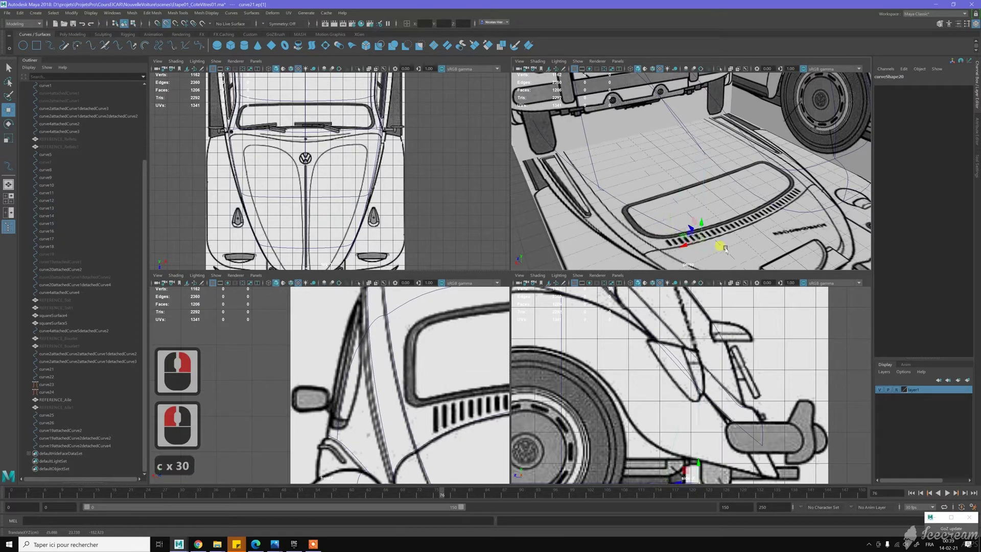
# Snap the upper end control vertex of curve23 onto the curve it meets above the rear wheel.
pyautogui.keyDown('alt'); pyautogui.moveTo(628, 136); pyautogui.dragTo(667, 123); pyautogui.keyUp('alt')
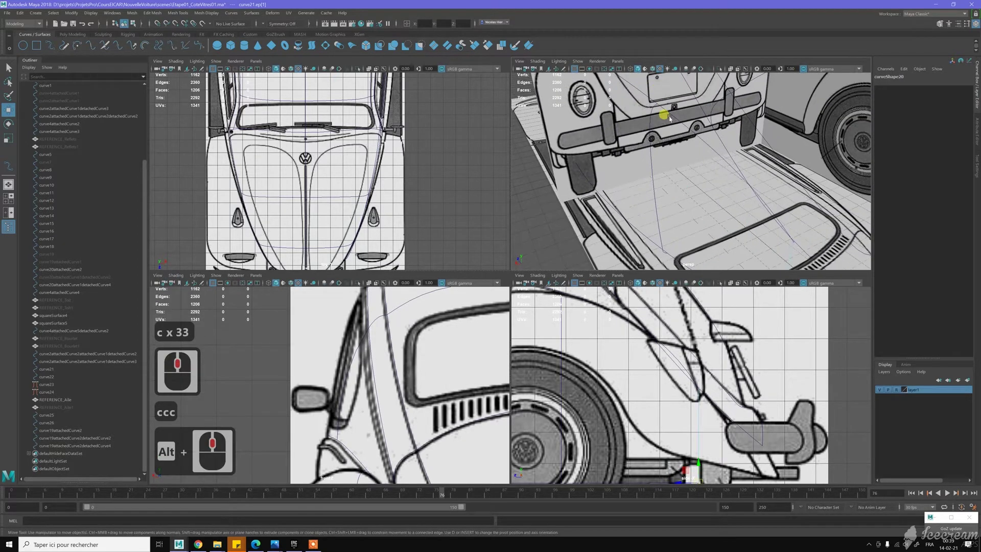
pyautogui.keyDown('alt'); pyautogui.moveTo(670, 119); pyautogui.dragTo(681, 148, button='middle'); pyautogui.keyUp('alt')
pyautogui.keyDown('alt'); pyautogui.scroll(1, 682, 148); pyautogui.keyUp('alt')
pyautogui.scroll(1, 682, 149)
pyautogui.press('w')
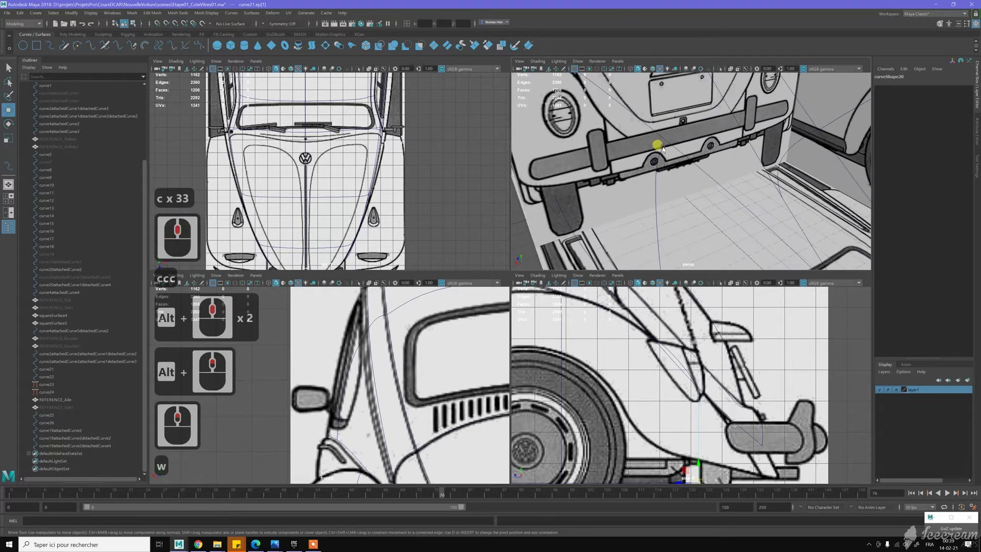
pyautogui.click(663, 149)
pyautogui.rightClick(664, 148)
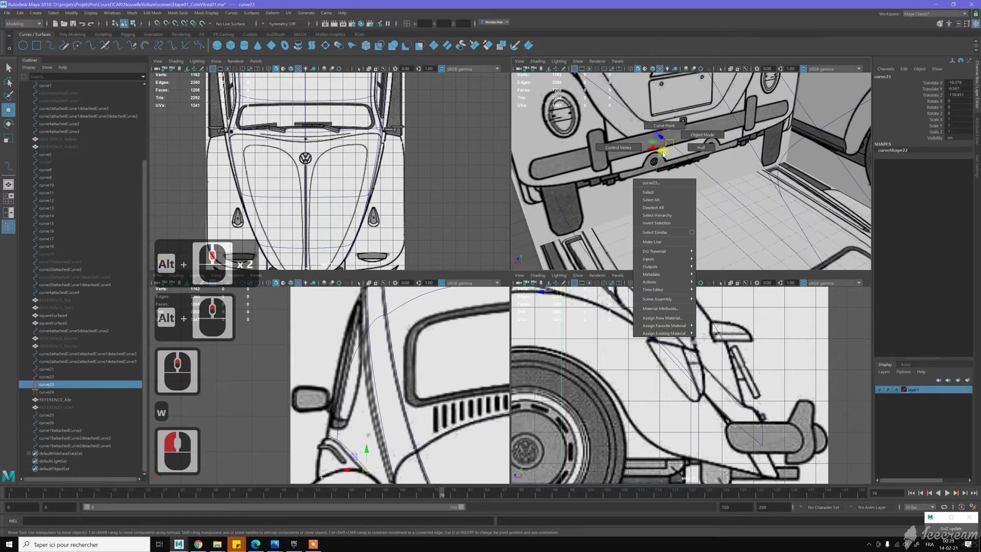
pyautogui.click(651, 149)
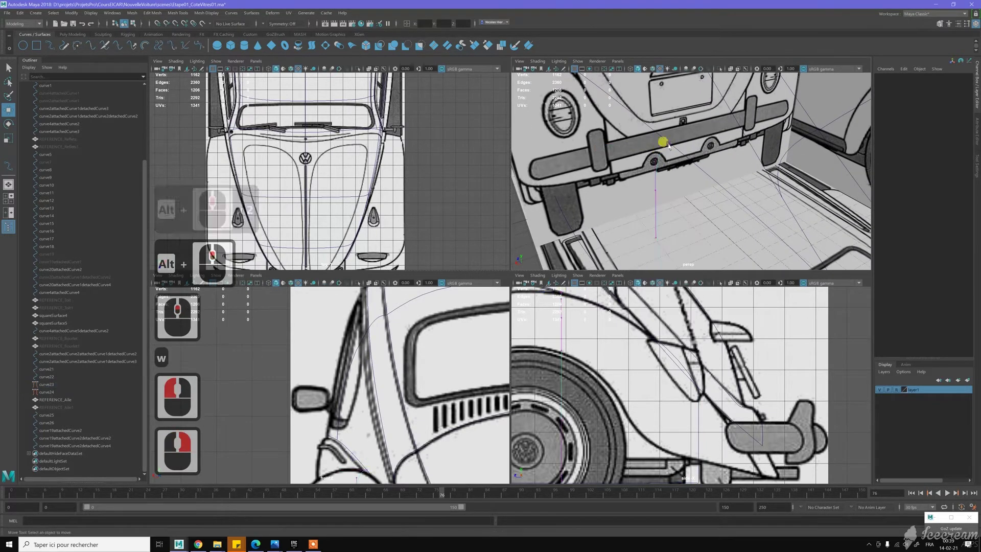
pyautogui.moveTo(663, 133); pyautogui.dragTo(680, 149)
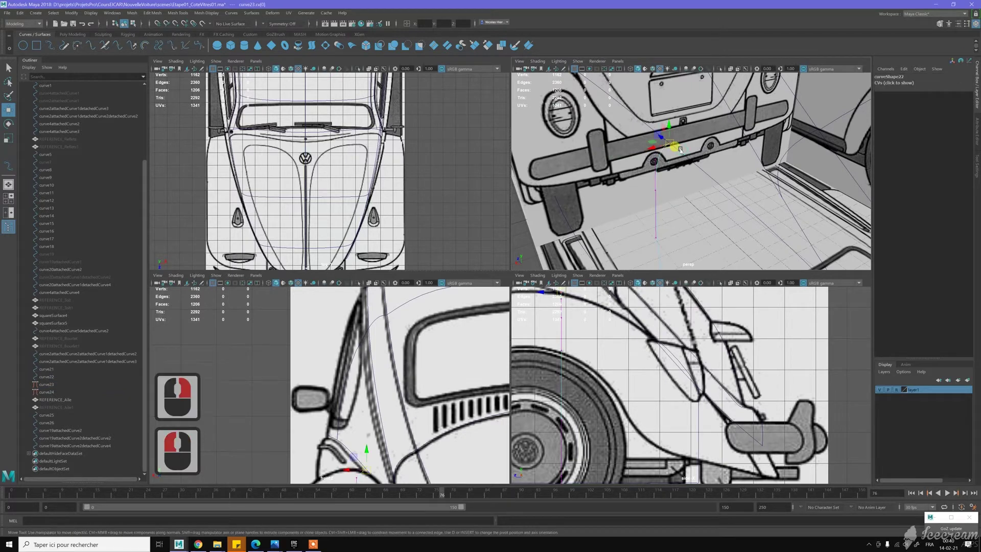
pyautogui.keyDown('alt'); pyautogui.moveTo(602, 352); pyautogui.dragTo(672, 409, button='middle'); pyautogui.keyUp('alt')
pyautogui.keyDown('alt'); pyautogui.scroll(4, 650, 330); pyautogui.keyUp('alt')
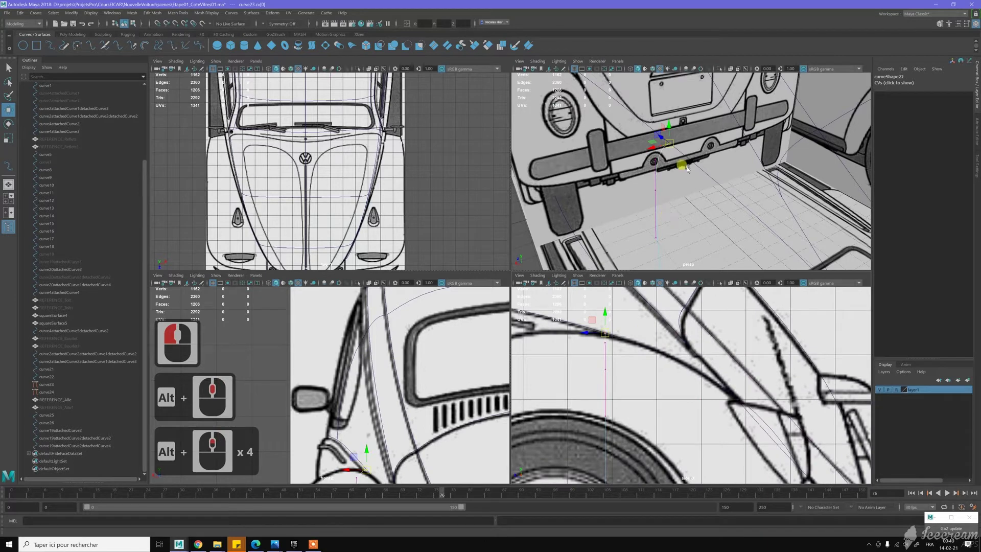
pyautogui.press('c')
pyautogui.moveTo(690, 162); pyautogui.dragTo(673, 140, button='middle')
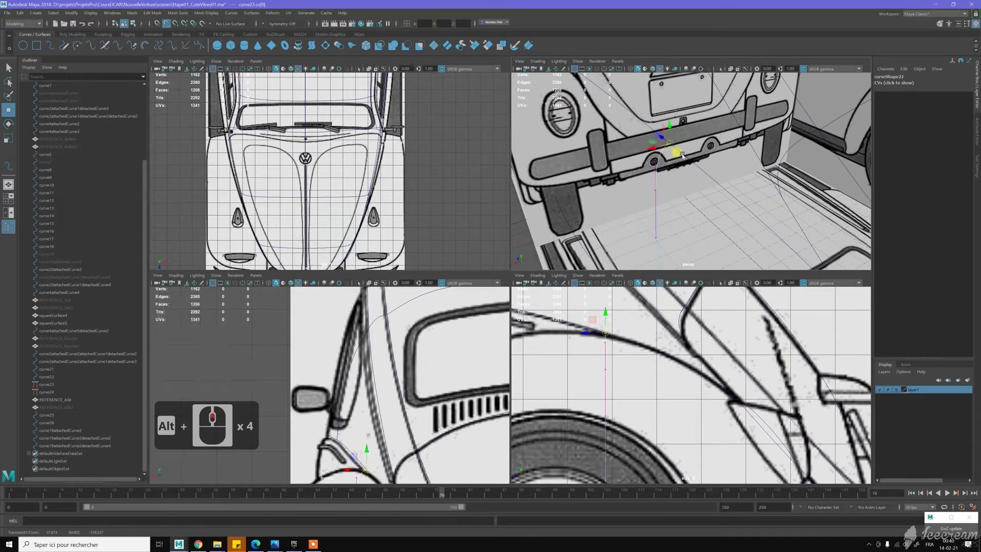
# Examine the snapped curve ends in the perspective view, selecting the roof edge piece and curve21 to check their junction.
pyautogui.scroll(-4, 713, 183)
pyautogui.keyDown('alt'); pyautogui.moveTo(714, 183); pyautogui.dragTo(681, 186, button='middle'); pyautogui.keyUp('alt')
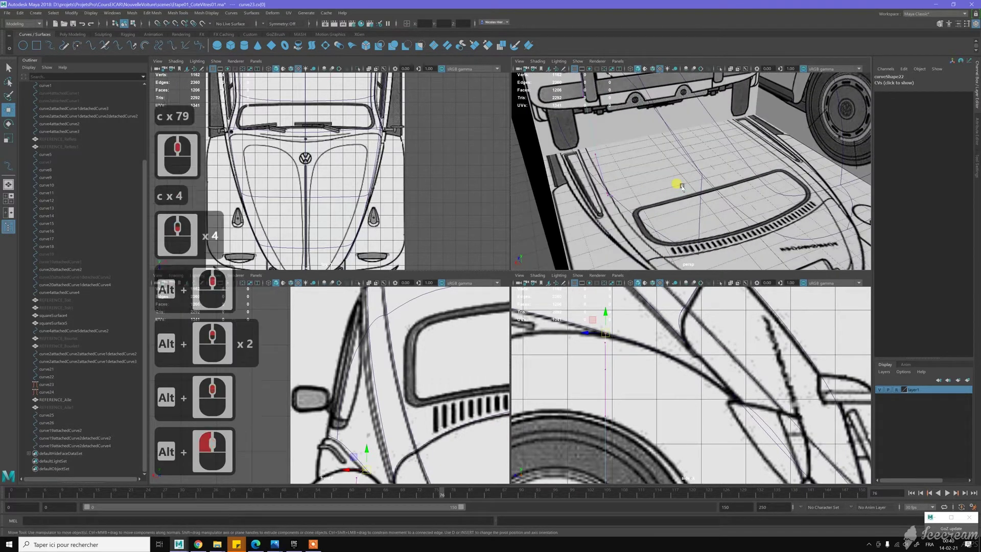
pyautogui.keyDown('alt'); pyautogui.moveTo(682, 186); pyautogui.dragTo(671, 186); pyautogui.keyUp('alt')
pyautogui.press('w')
pyautogui.keyDown('alt'); pyautogui.moveTo(672, 185); pyautogui.dragTo(685, 212, button='middle'); pyautogui.keyUp('alt')
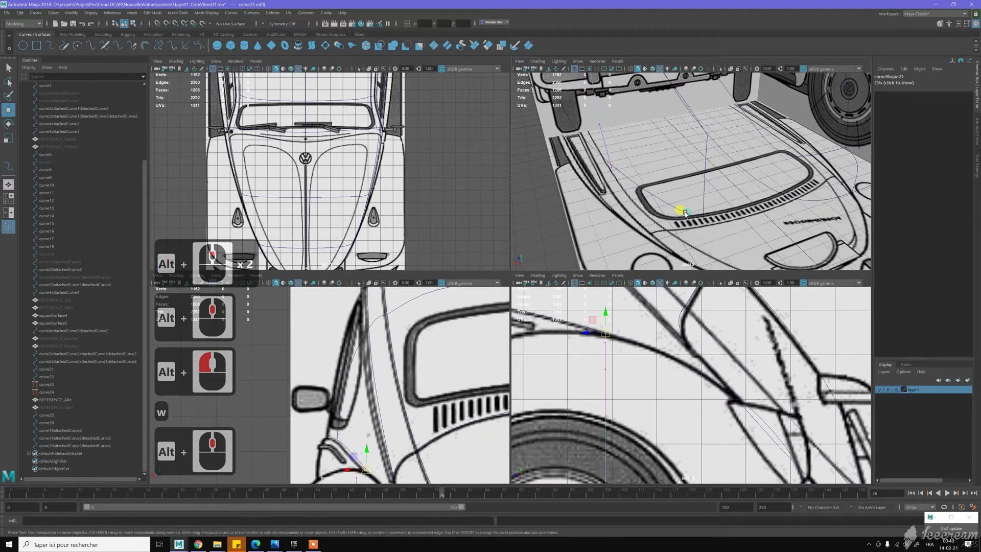
pyautogui.click(685, 213)
pyautogui.click(722, 135)
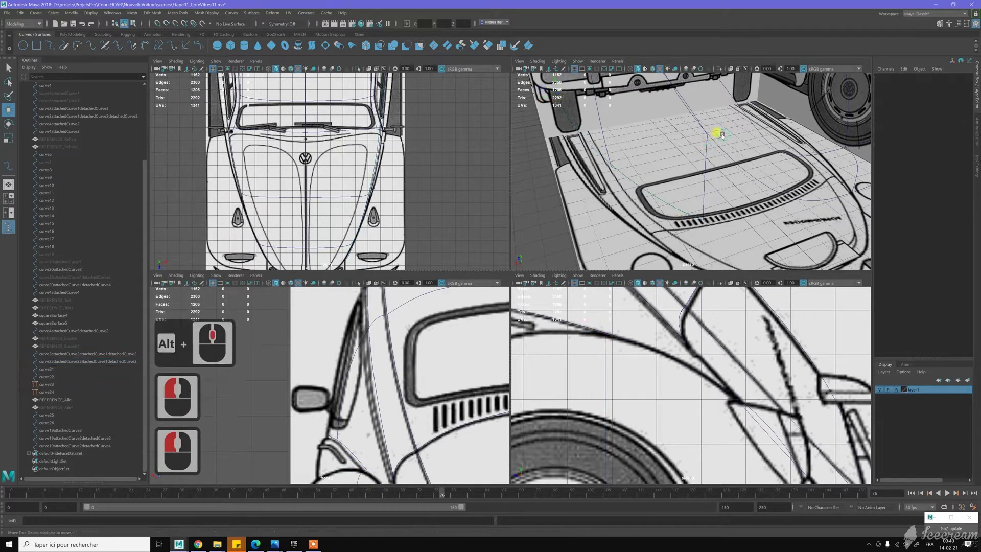
pyautogui.keyDown('alt'); pyautogui.moveTo(719, 179); pyautogui.dragTo(716, 204, button='middle'); pyautogui.keyUp('alt')
pyautogui.keyDown('alt'); pyautogui.moveTo(716, 203); pyautogui.dragTo(705, 192, button='right'); pyautogui.keyUp('alt')
pyautogui.press('w')
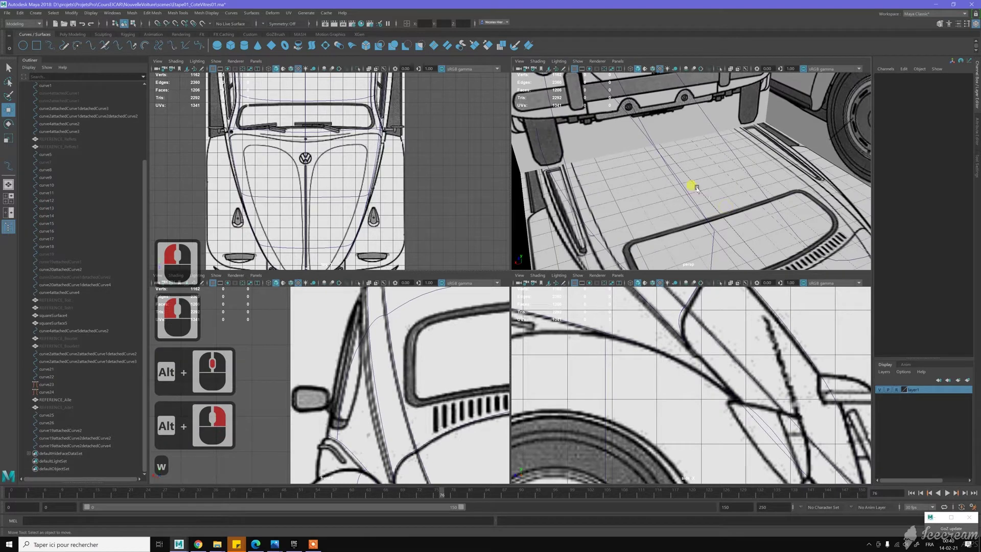
pyautogui.click(692, 202)
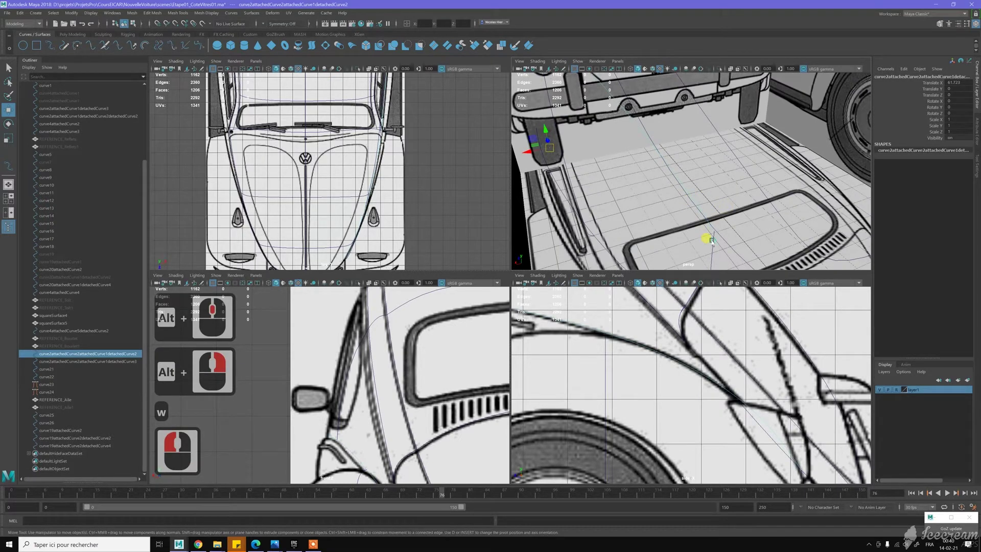
pyautogui.click(709, 234)
pyautogui.scroll(-3, 708, 235)
pyautogui.keyDown('alt'); pyautogui.moveTo(669, 198); pyautogui.dragTo(664, 197); pyautogui.keyUp('alt')
pyautogui.keyDown('alt'); pyautogui.moveTo(664, 197); pyautogui.dragTo(661, 203, button='right'); pyautogui.keyUp('alt')
pyautogui.keyDown('alt'); pyautogui.moveTo(661, 204); pyautogui.dragTo(660, 204, button='middle'); pyautogui.keyUp('alt')
pyautogui.keyDown('alt'); pyautogui.moveTo(660, 204); pyautogui.dragTo(658, 205); pyautogui.keyUp('alt')
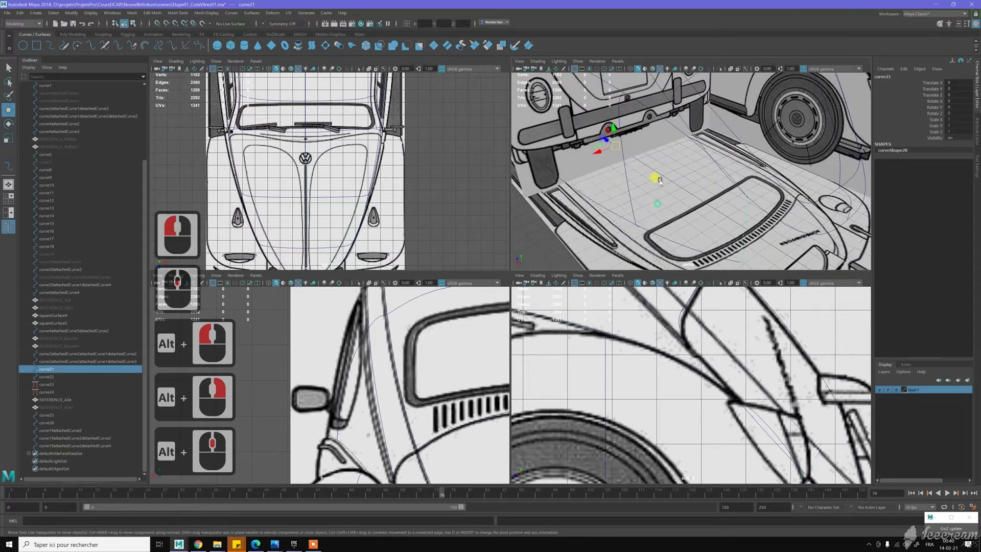
# Try a Square surface across curve21, curve23 and the two detached roof edge pieces bounding the rear side, and delete the surface.
pyautogui.keyDown('shift'); pyautogui.click(627, 160); pyautogui.keyUp('shift')
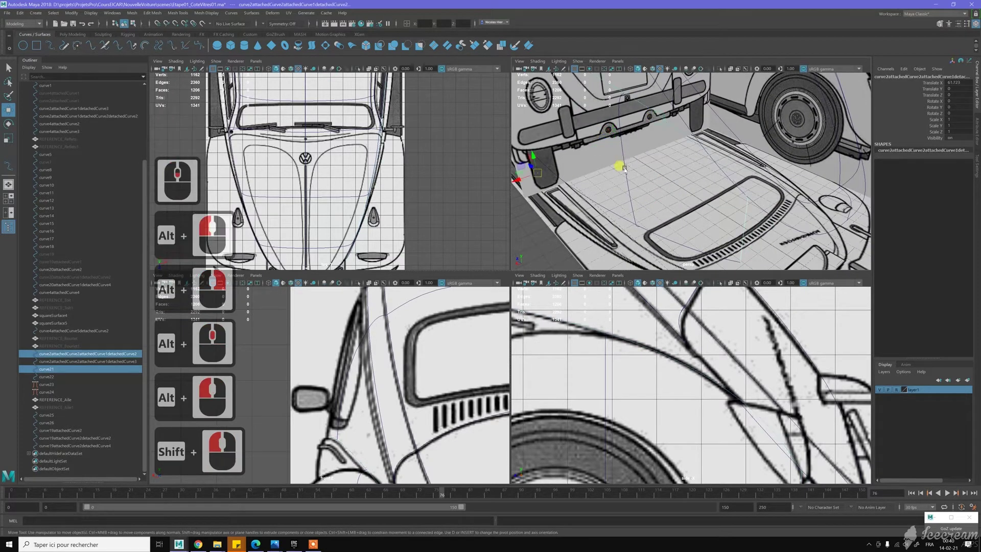
pyautogui.keyDown('shift'); pyautogui.click(643, 230); pyautogui.keyUp('shift')
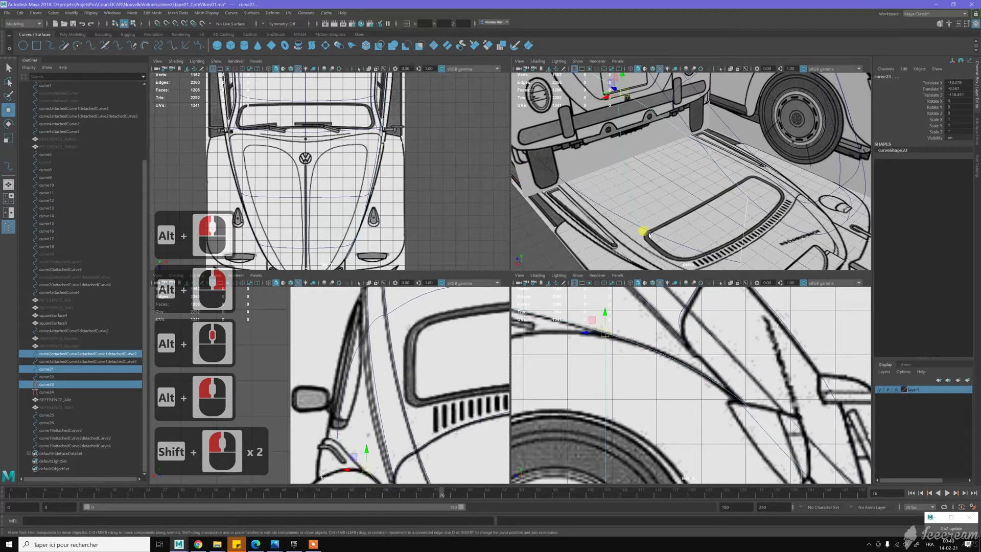
pyautogui.keyDown('shift'); pyautogui.click(644, 233); pyautogui.keyUp('shift')
pyautogui.keyDown('shift'); pyautogui.click(646, 231); pyautogui.keyUp('shift')
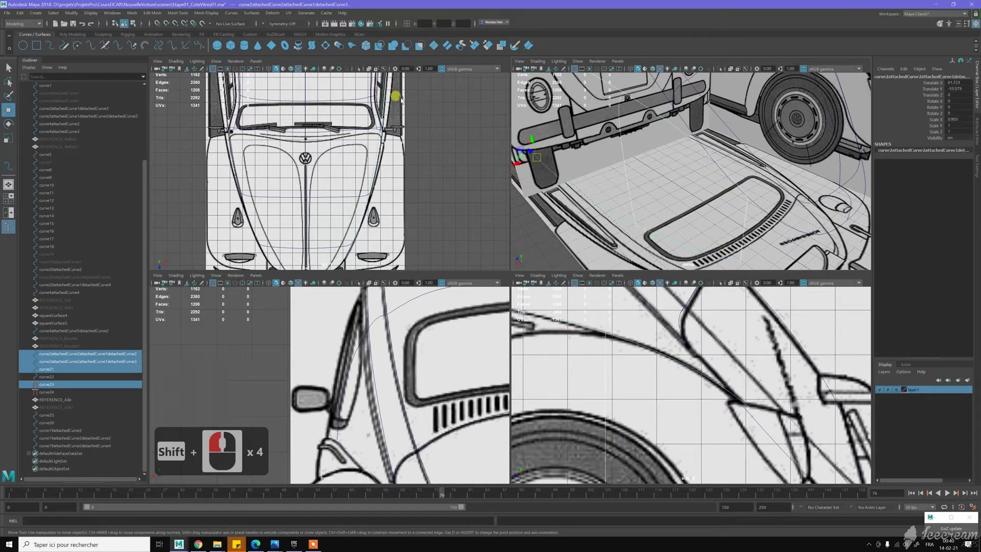
pyautogui.click(252, 13)
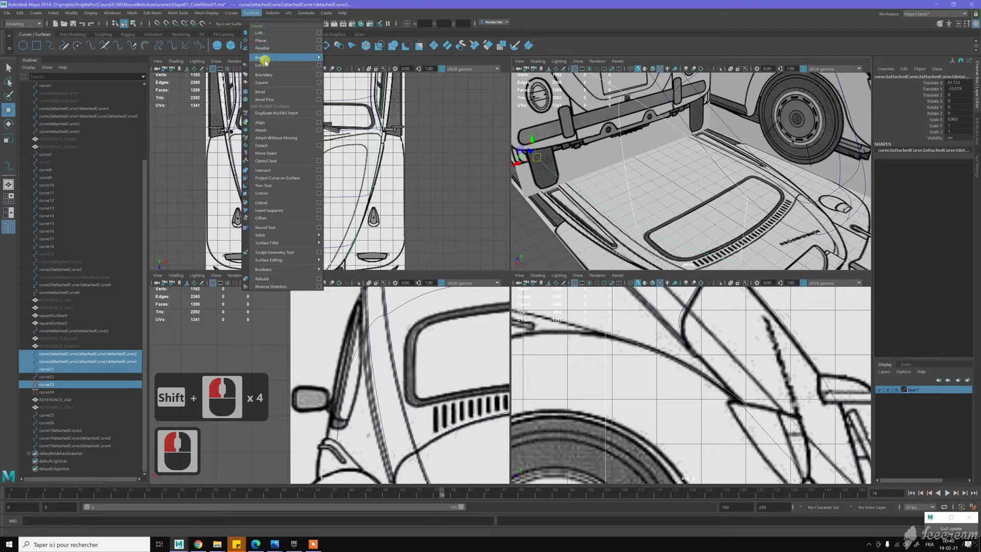
pyautogui.click(269, 83)
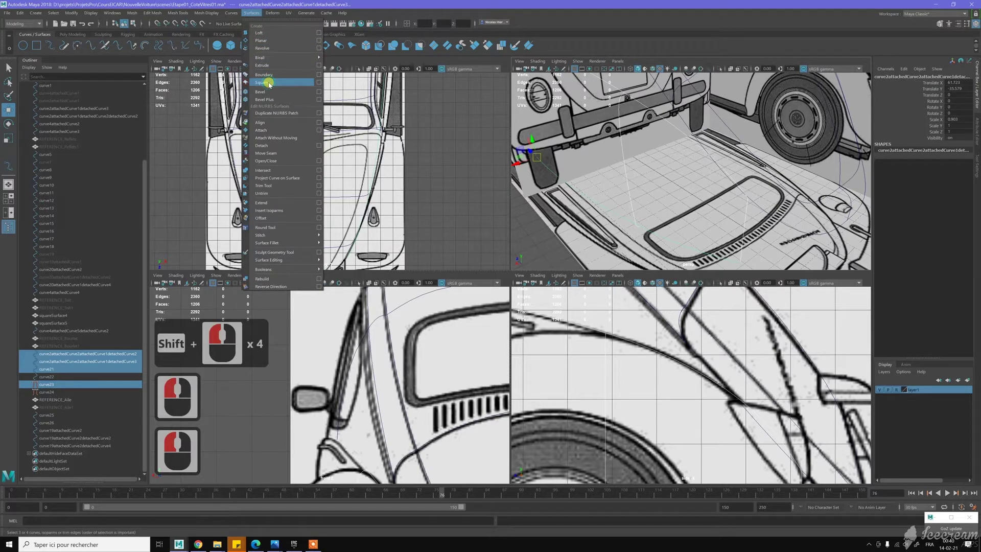
pyautogui.click(279, 82)
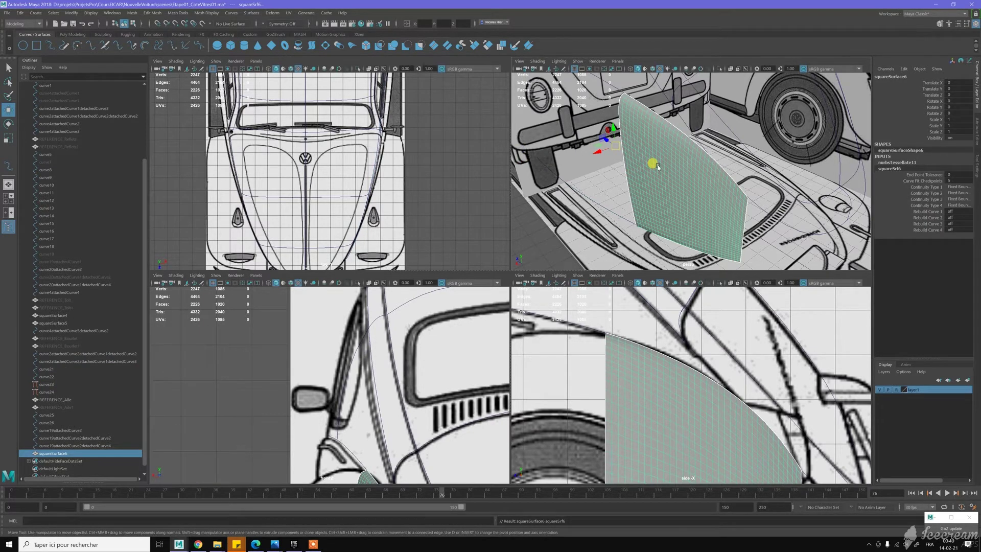
pyautogui.press('Delete')
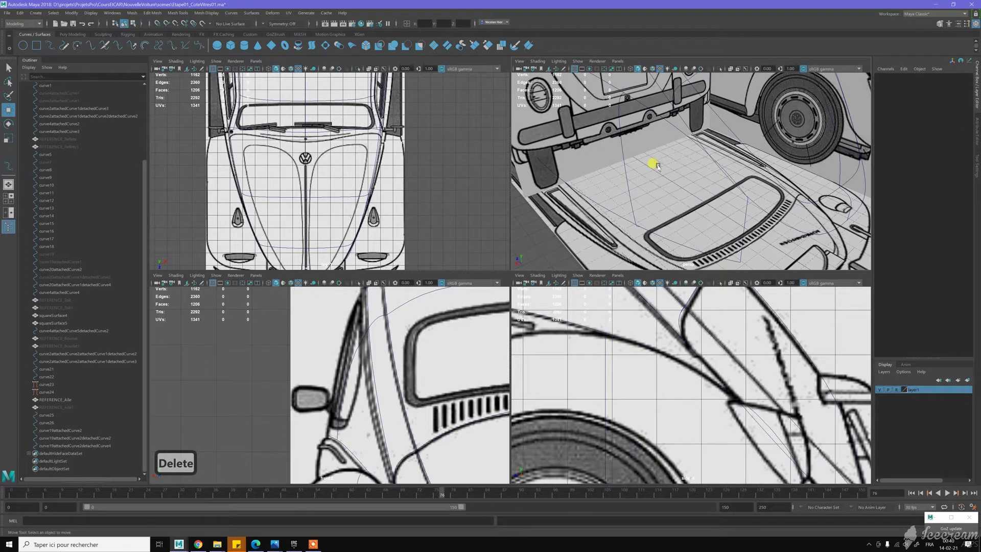
# Select the REFERENCE_Aile object and examine the rear side curves around it in the perspective view.
pyautogui.click(77, 401)
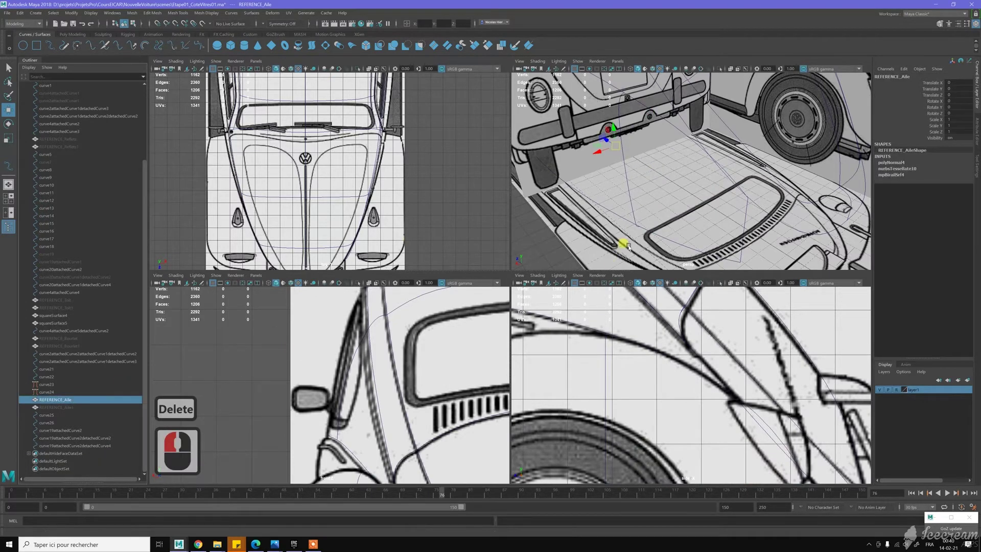
pyautogui.scroll(-4, 645, 207)
pyautogui.keyDown('alt'); pyautogui.moveTo(635, 201); pyautogui.dragTo(684, 186); pyautogui.keyUp('alt')
pyautogui.keyDown('alt'); pyautogui.moveTo(685, 186); pyautogui.dragTo(707, 214, button='right'); pyautogui.keyUp('alt')
pyautogui.keyDown('alt'); pyautogui.moveTo(707, 214); pyautogui.dragTo(654, 186); pyautogui.keyUp('alt')
pyautogui.keyDown('alt'); pyautogui.moveTo(650, 166); pyautogui.dragTo(672, 206, button='right'); pyautogui.keyUp('alt')
pyautogui.keyDown('alt'); pyautogui.moveTo(672, 206); pyautogui.dragTo(668, 185, button='middle'); pyautogui.keyUp('alt')
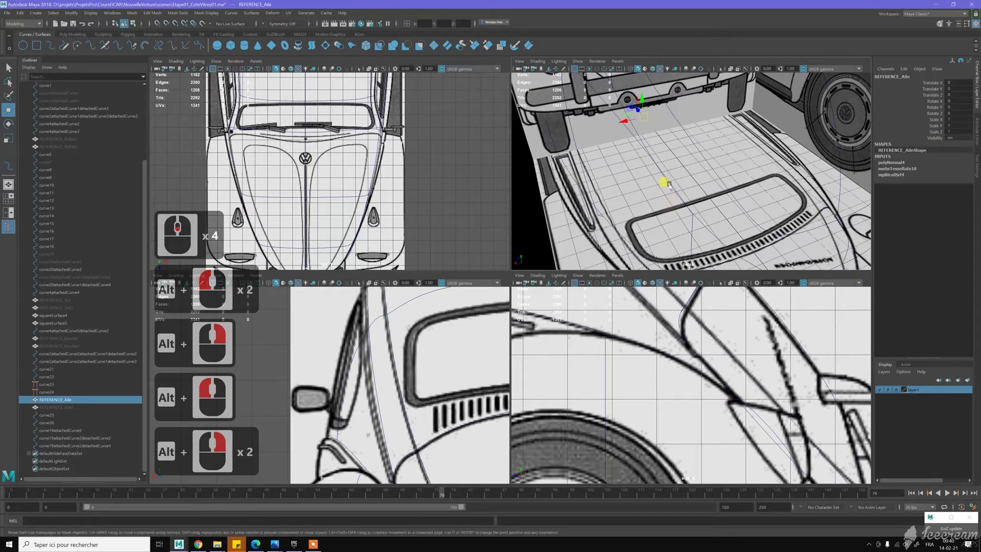
# Show the edit points of the detached roof edge piece and check the one beside the tail light in the side view.
pyautogui.press('w')
pyautogui.click(636, 140)
pyautogui.keyDown('alt'); pyautogui.moveTo(670, 180); pyautogui.dragTo(697, 173); pyautogui.keyUp('alt')
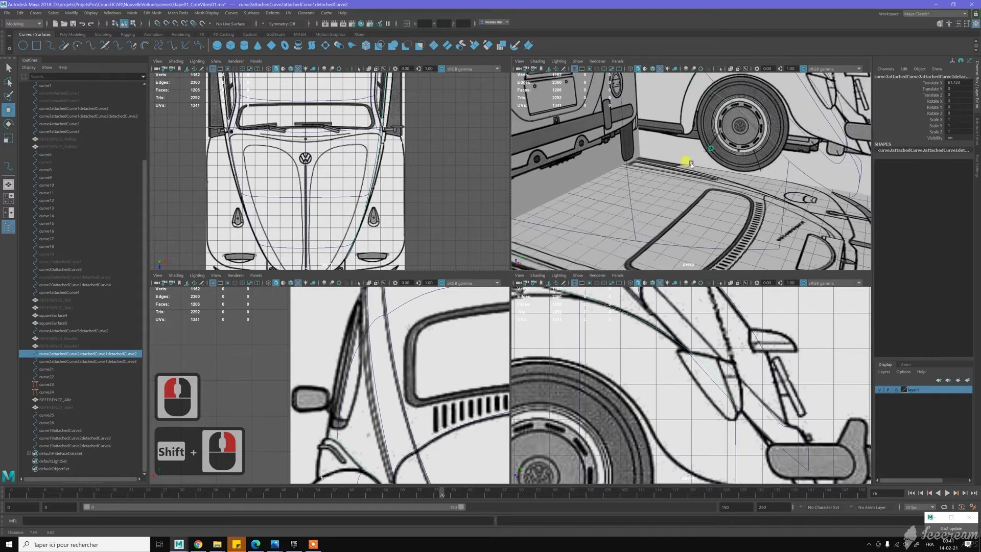
pyautogui.keyDown('alt'); pyautogui.moveTo(685, 159); pyautogui.dragTo(679, 165, button='middle'); pyautogui.keyUp('alt')
pyautogui.rightClick(730, 140)
pyautogui.moveTo(731, 139); pyautogui.dragTo(734, 159, button='right')
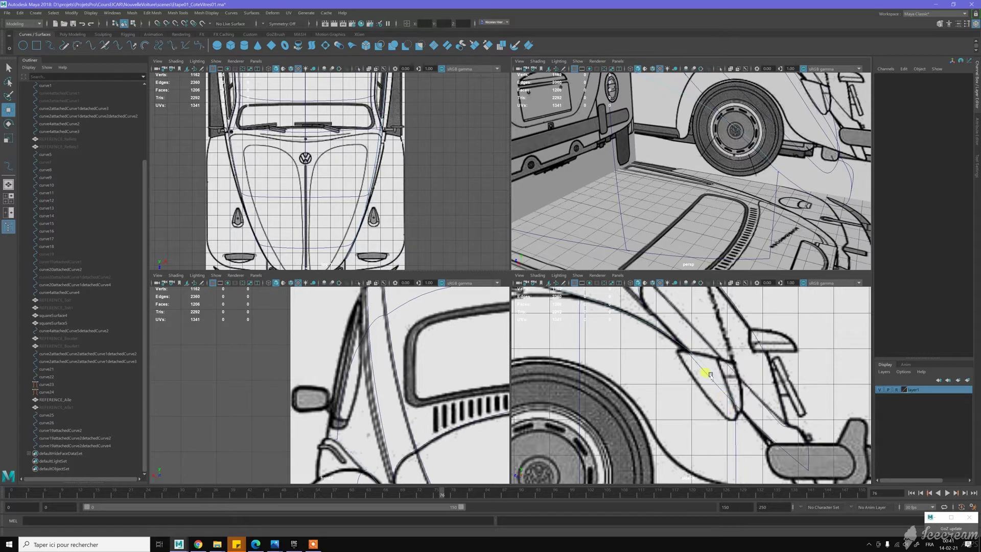
pyautogui.click(738, 412)
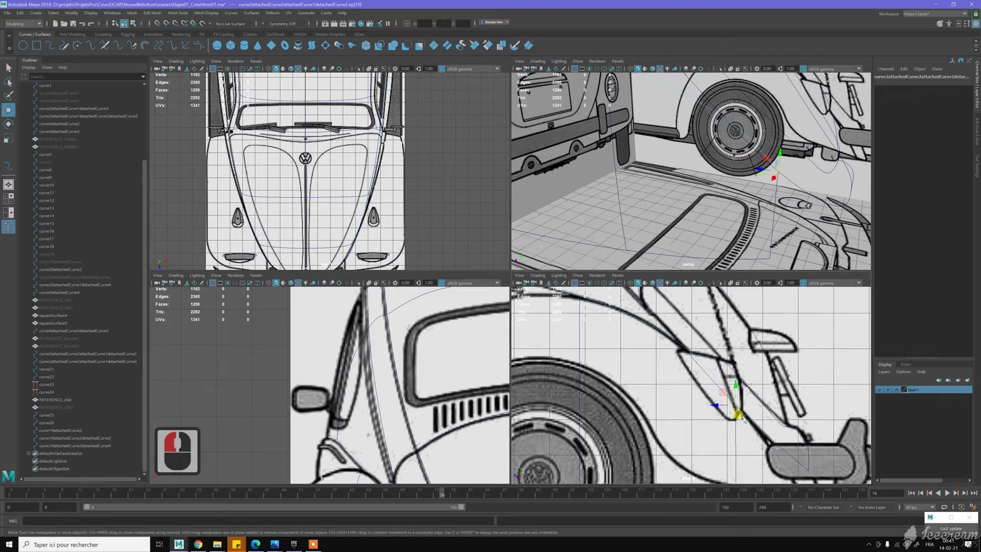
pyautogui.click(711, 337)
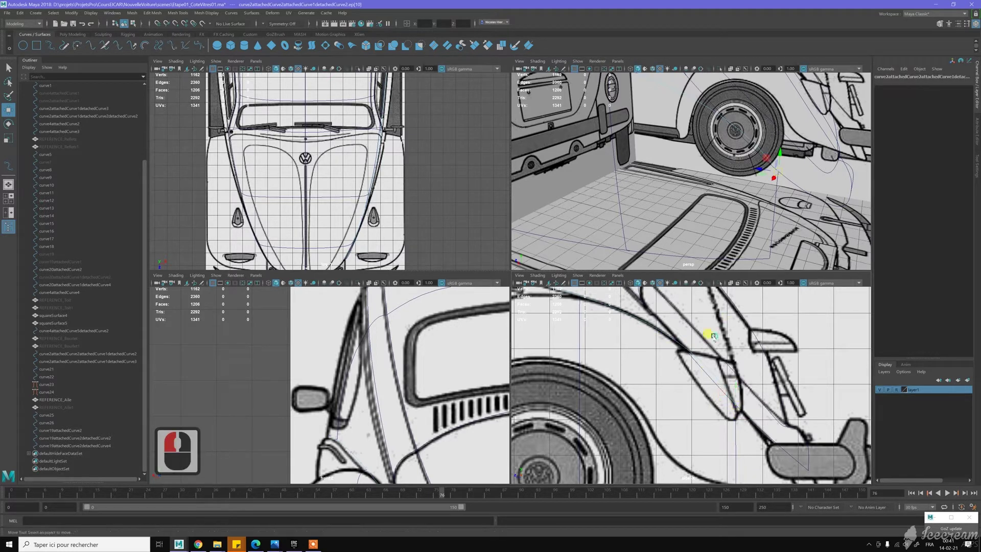
# Shift the roof edge piece's control vertex beside the tail light slightly toward the car's front, and return the curve to object mode.
pyautogui.rightClick(710, 346)
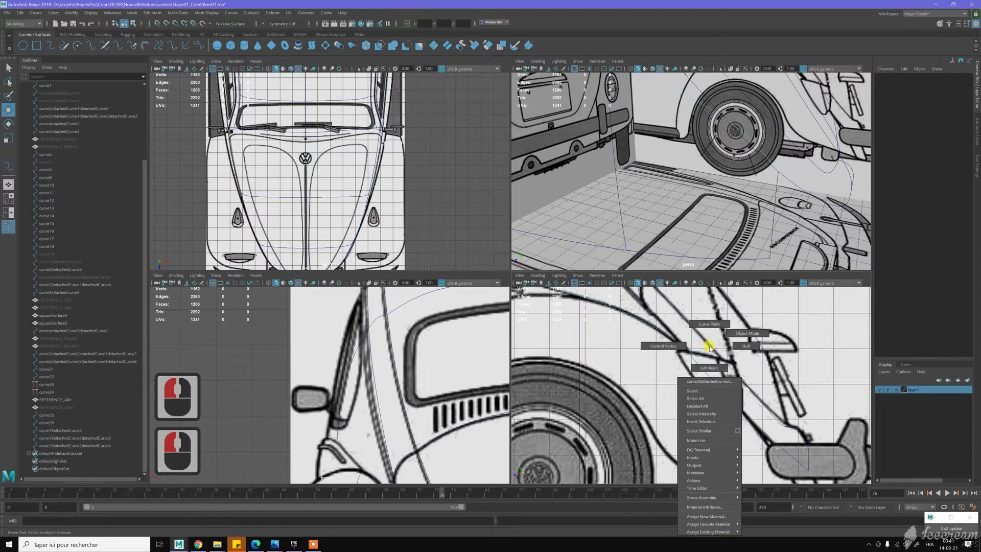
pyautogui.click(677, 346)
pyautogui.click(718, 377)
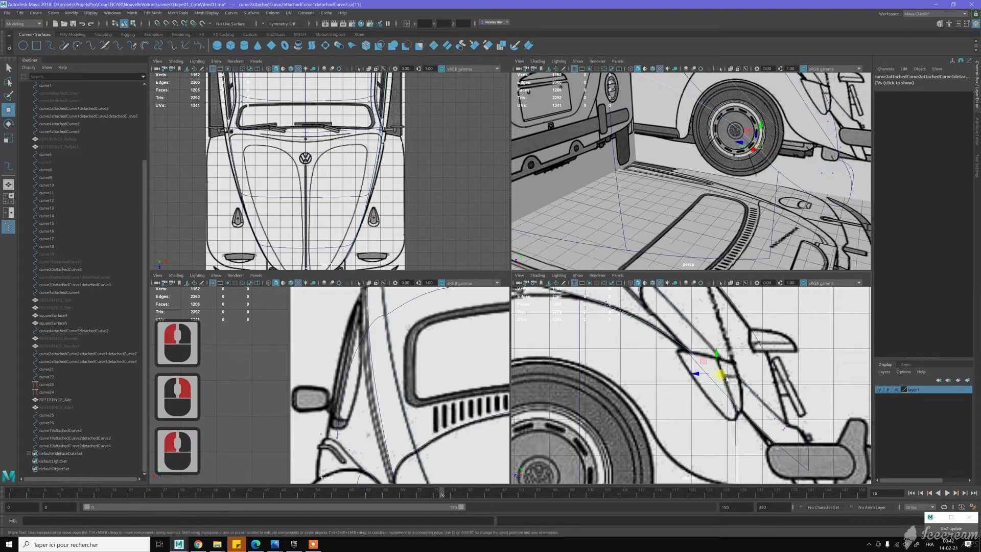
pyautogui.moveTo(696, 373); pyautogui.dragTo(690, 375)
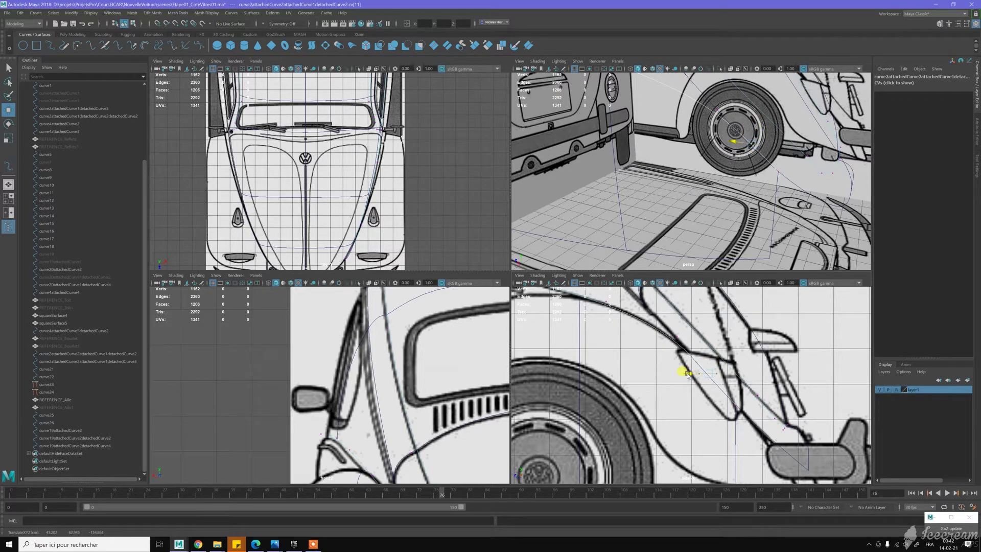
pyautogui.moveTo(687, 373); pyautogui.dragTo(687, 374)
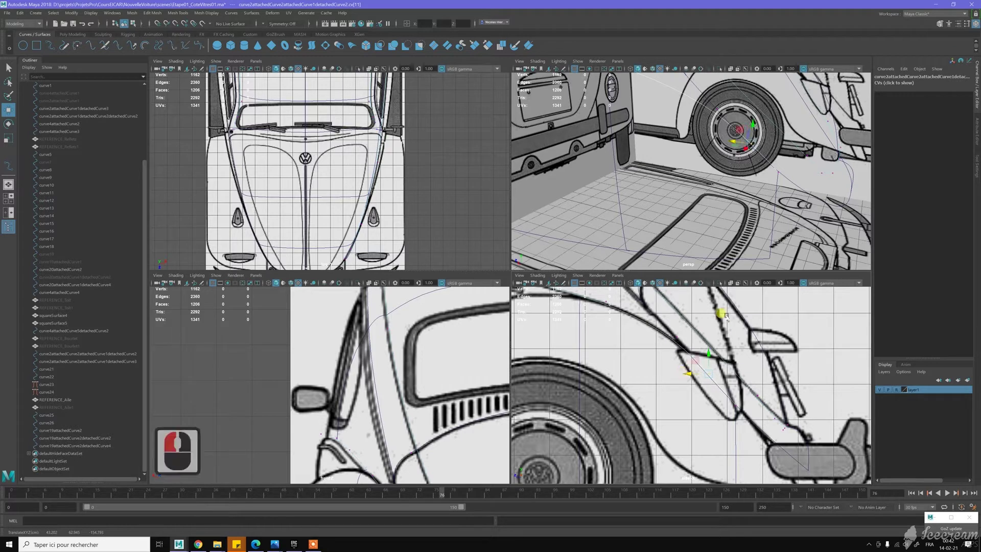
pyautogui.keyDown('alt'); pyautogui.moveTo(722, 164); pyautogui.dragTo(631, 131); pyautogui.keyUp('alt')
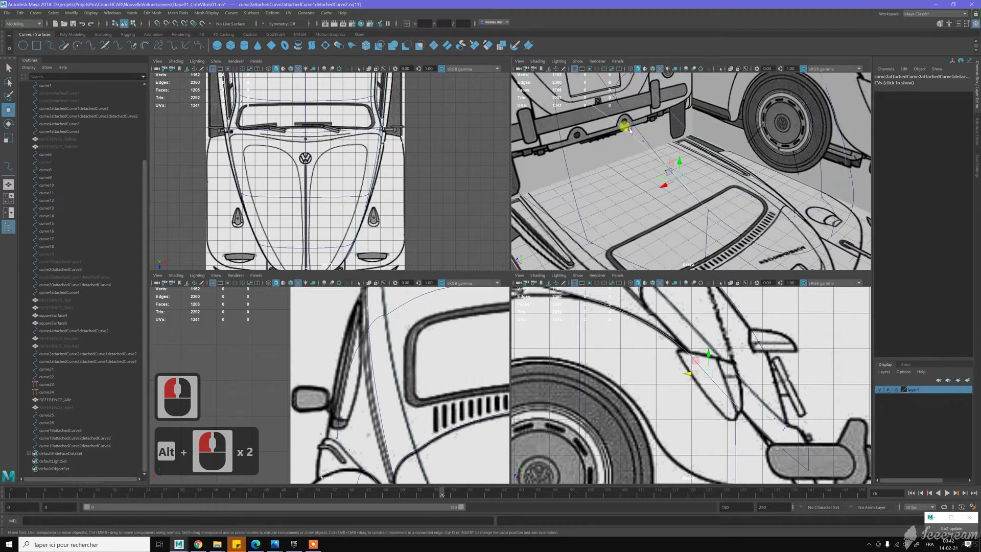
pyautogui.moveTo(627, 131); pyautogui.dragTo(646, 126, button='right')
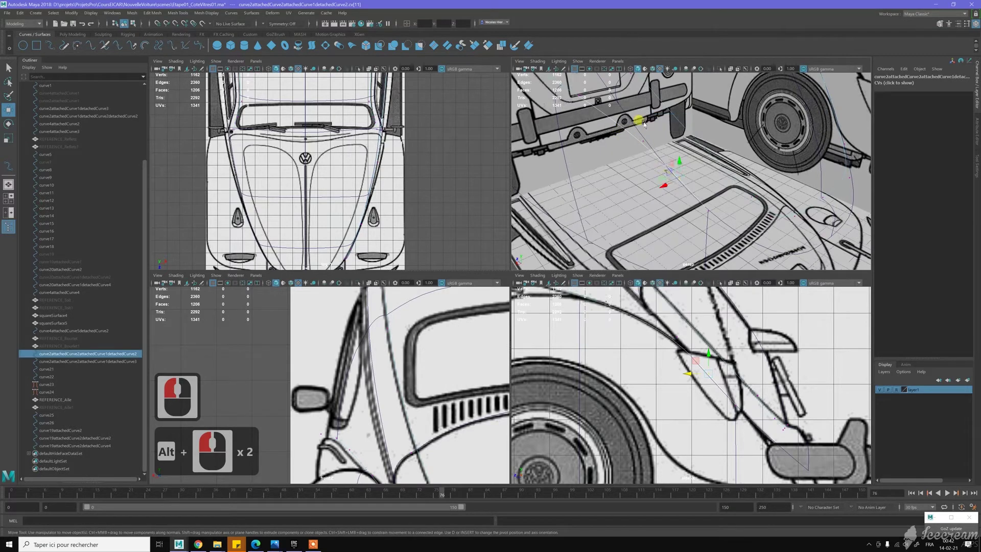
pyautogui.click(672, 143)
pyautogui.keyDown('alt'); pyautogui.moveTo(685, 164); pyautogui.dragTo(641, 153, button='middle'); pyautogui.keyUp('alt')
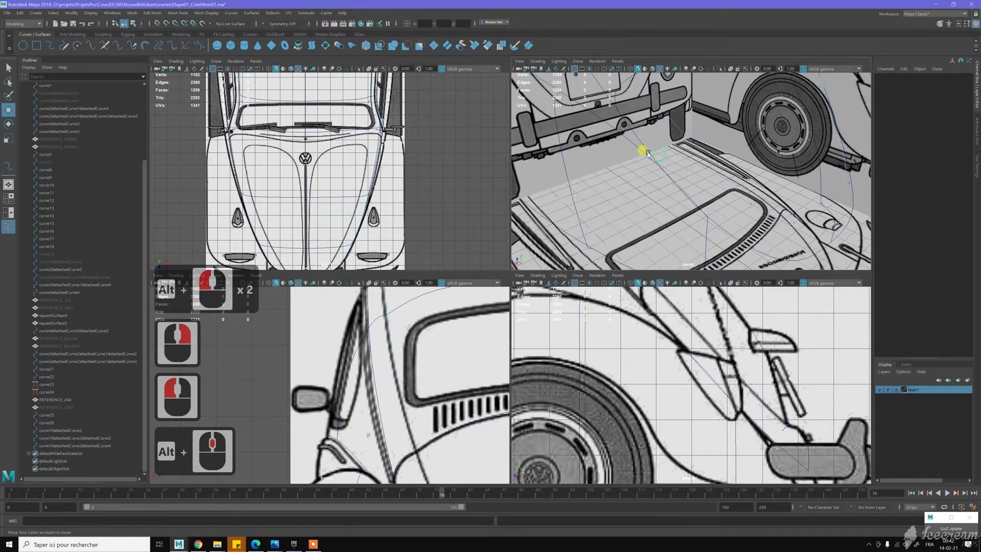
# Compare the roof edge piece with curve19attachedCurve2, move its control vertex beside the tail light slightly further forward, and restore object mode.
pyautogui.click(645, 151)
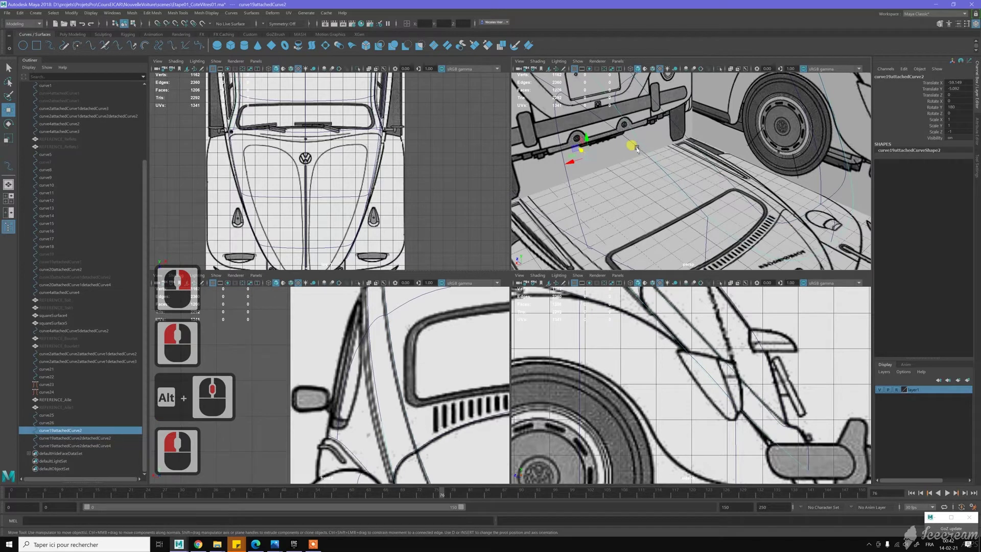
pyautogui.keyDown('shift'); pyautogui.click(635, 147); pyautogui.keyUp('shift')
pyautogui.scroll(5, 744, 371)
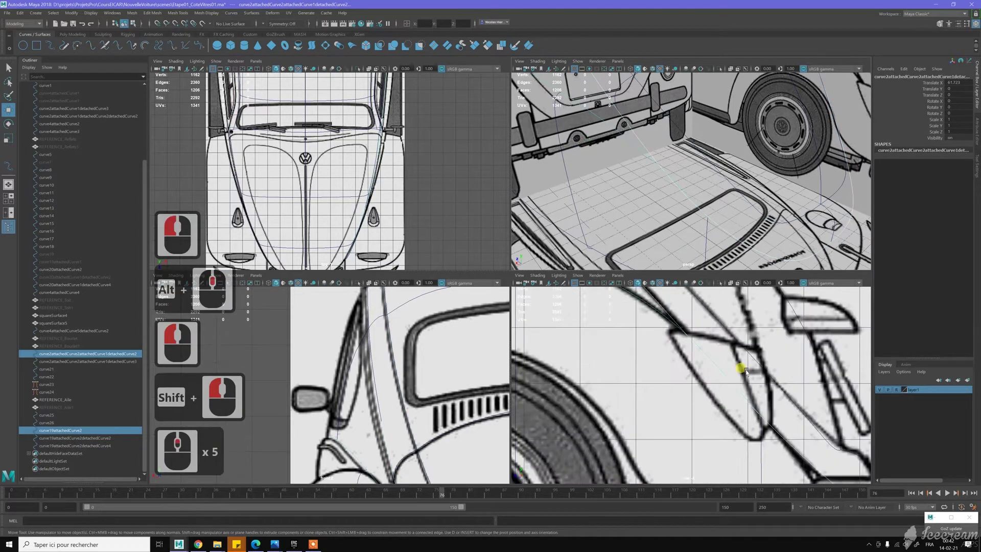
pyautogui.scroll(3, 735, 360)
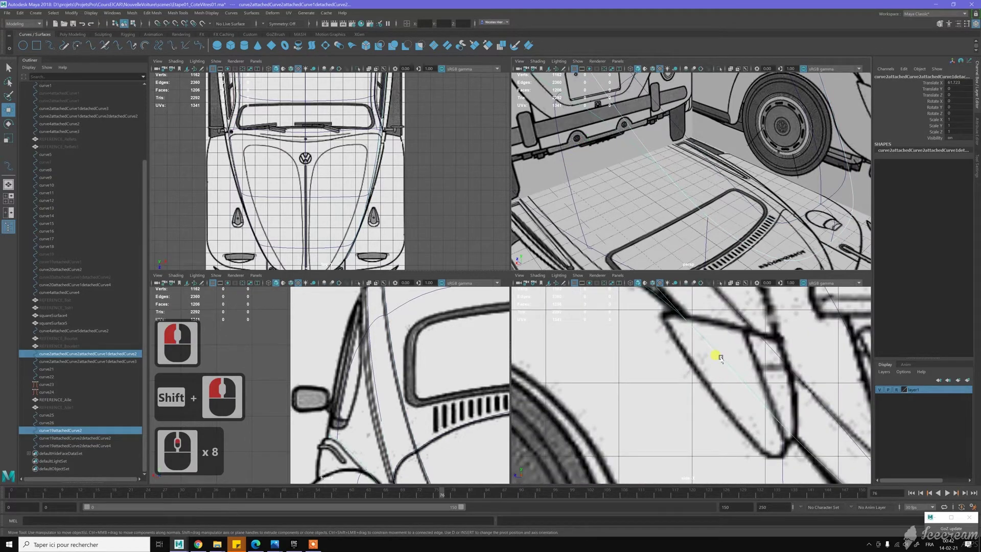
pyautogui.click(747, 340)
pyautogui.moveTo(753, 343); pyautogui.dragTo(730, 343, button='right')
pyautogui.click(715, 353)
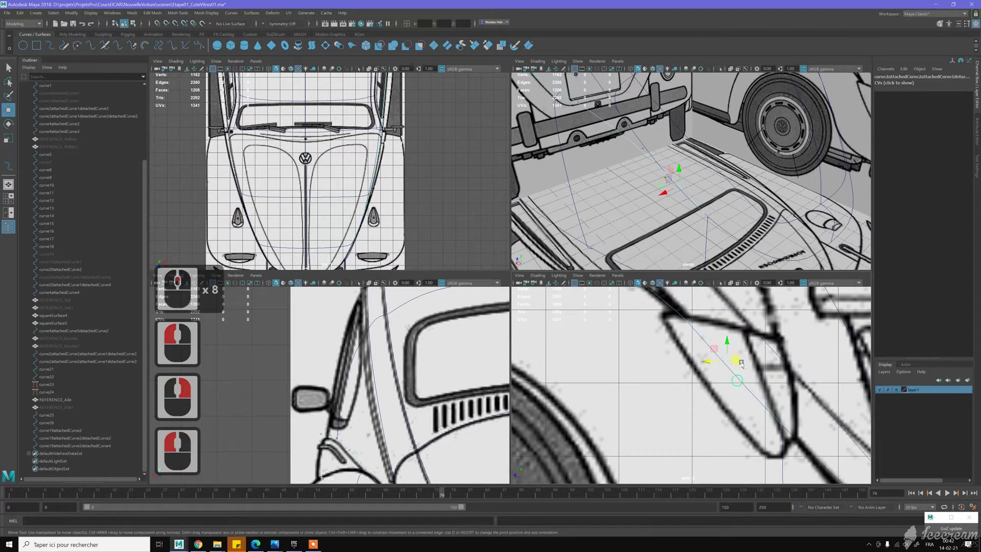
pyautogui.moveTo(703, 363); pyautogui.dragTo(696, 365)
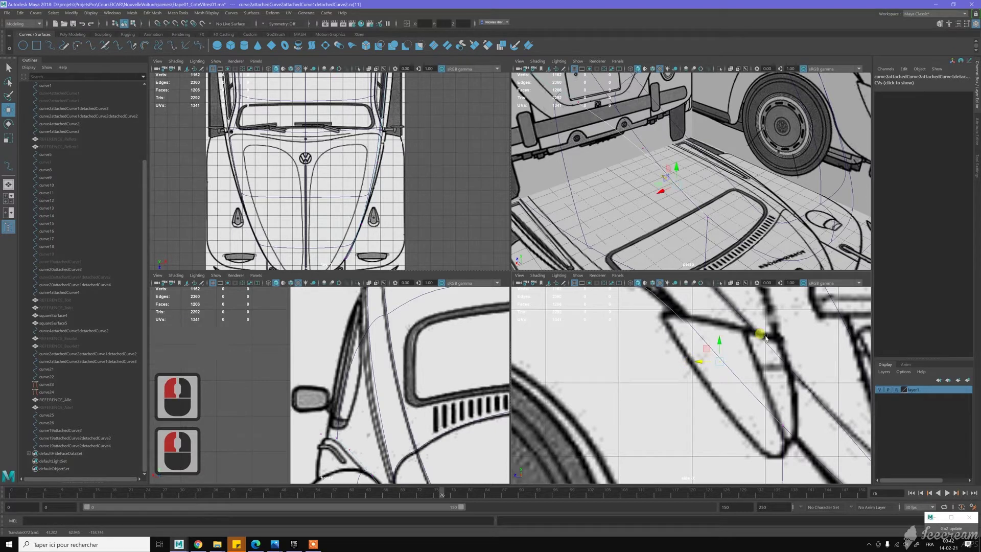
pyautogui.moveTo(642, 155); pyautogui.dragTo(671, 149, button='right')
pyautogui.click(699, 190)
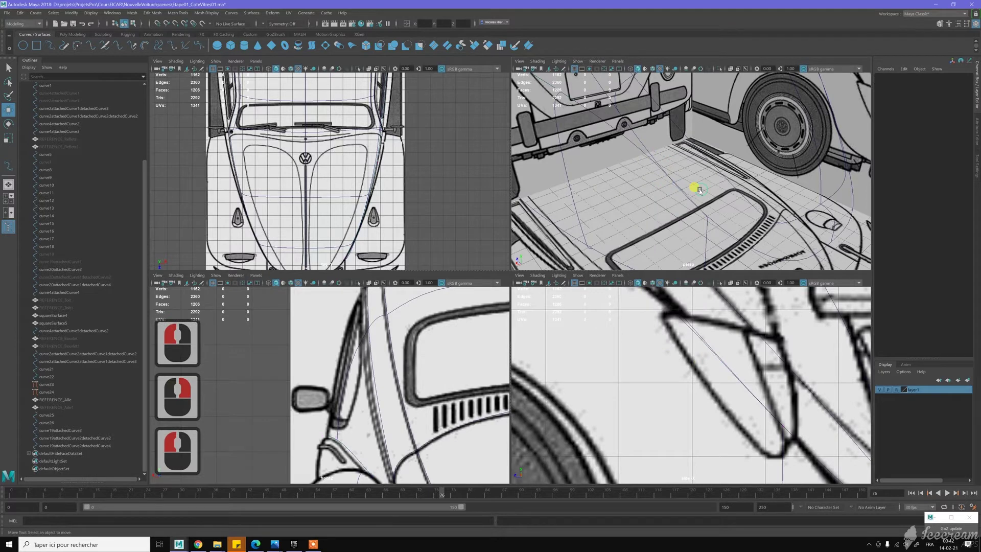
# Hide the blueprint images on layer1 so that only the car body curves are displayed.
pyautogui.scroll(-2, 700, 190)
pyautogui.moveTo(689, 197)
pyautogui.keyDown('alt'); pyautogui.mouseDown()
pyautogui.moveTo(672, 197)
pyautogui.moveTo(699, 211)
pyautogui.mouseUp(); pyautogui.keyUp('alt')
pyautogui.scroll(-2, 773, 237)
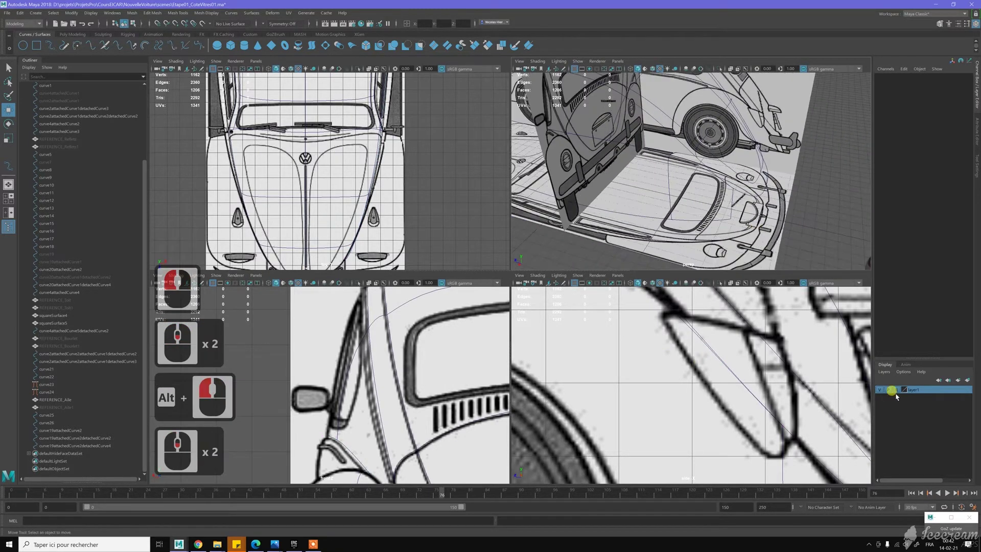
pyautogui.click(880, 390)
pyautogui.keyDown('alt'); pyautogui.moveTo(725, 184); pyautogui.dragTo(672, 199); pyautogui.keyUp('alt')
pyautogui.click(673, 199)
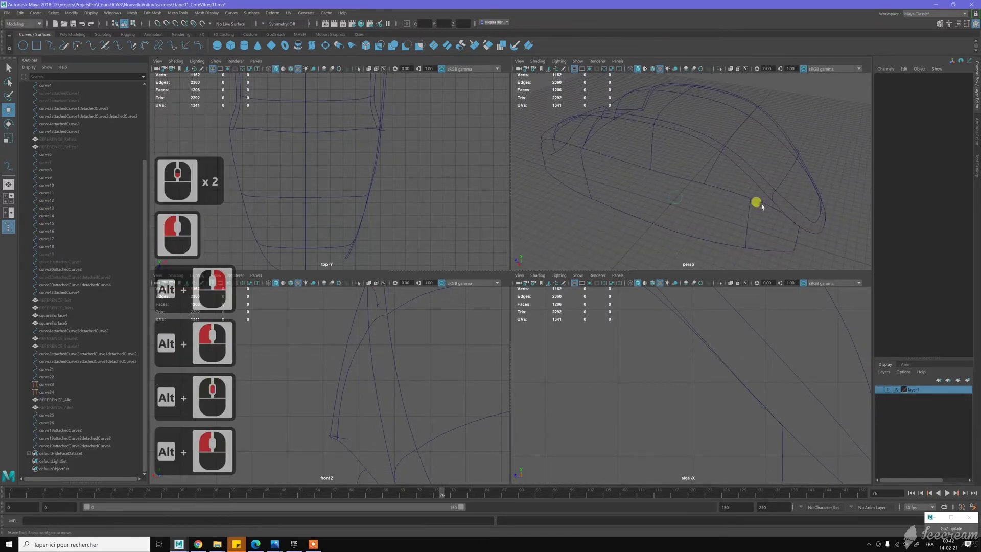
# Examine how closely the roof edge piece follows curve19attachedCurve2 down to its rear junction in the perspective view.
pyautogui.click(747, 207)
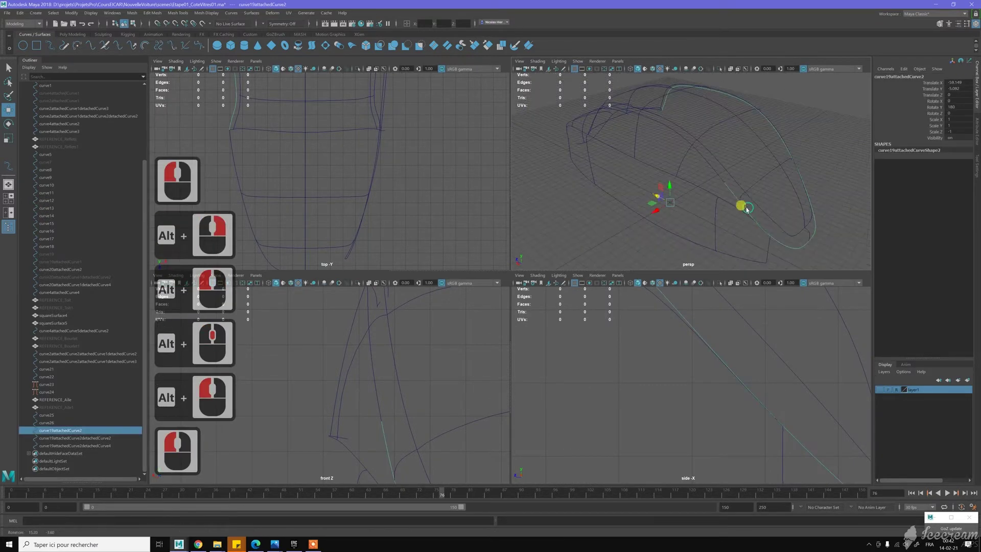
pyautogui.keyDown('alt'); pyautogui.moveTo(747, 217); pyautogui.dragTo(753, 253, button='right'); pyautogui.keyUp('alt')
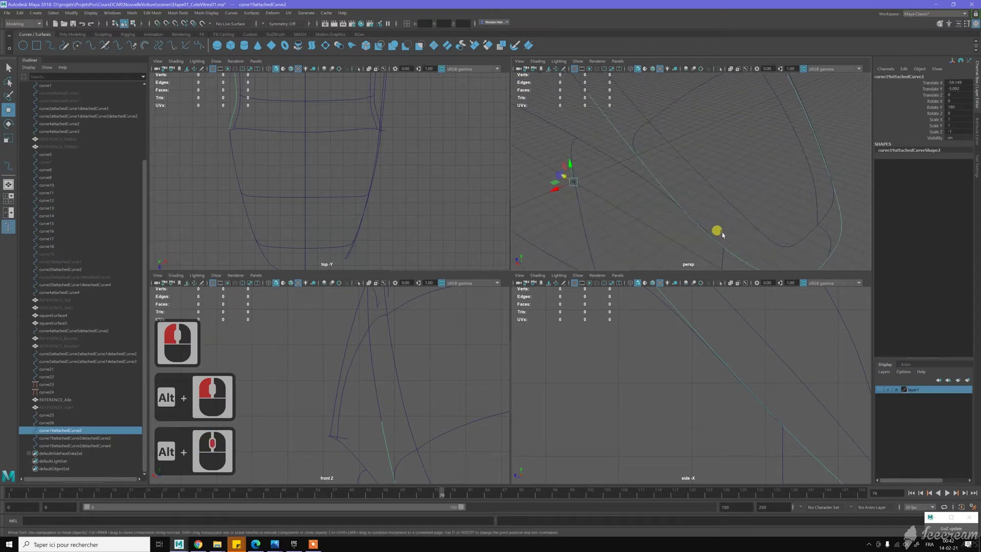
pyautogui.keyDown('alt'); pyautogui.moveTo(697, 199); pyautogui.dragTo(698, 198, button='middle'); pyautogui.keyUp('alt')
pyautogui.keyDown('alt'); pyautogui.moveTo(698, 198); pyautogui.dragTo(714, 210, button='right'); pyautogui.keyUp('alt')
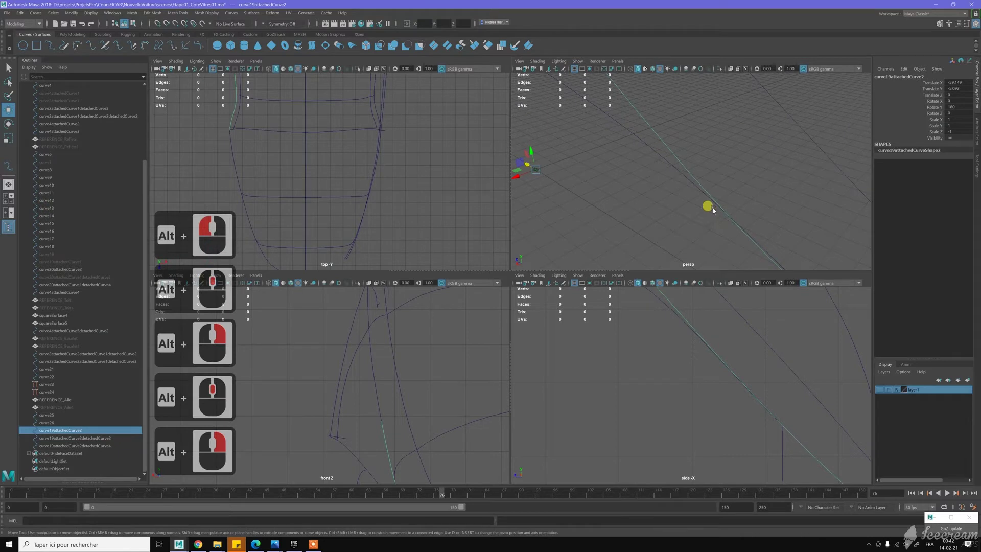
pyautogui.click(709, 200)
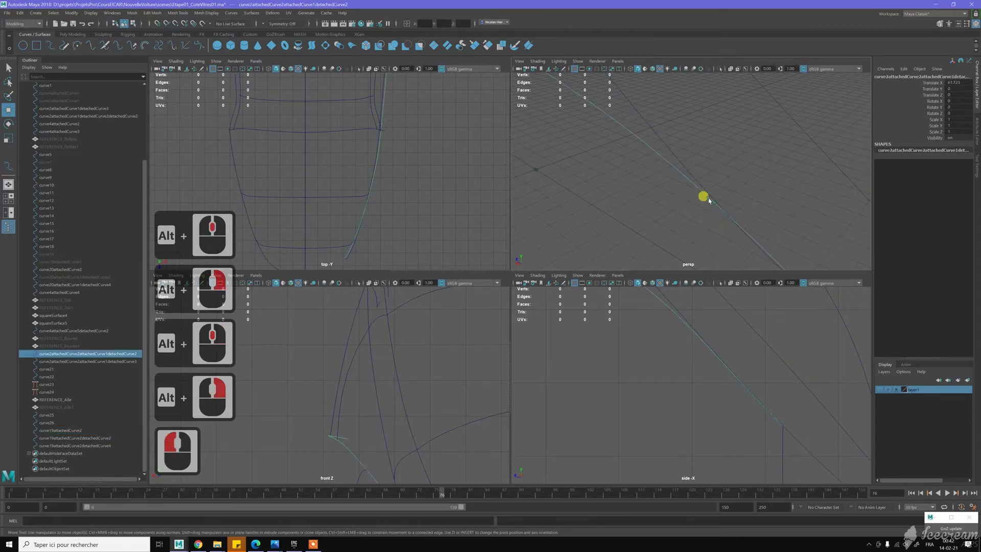
pyautogui.scroll(-5, 710, 199)
pyautogui.scroll(6, 710, 200)
pyautogui.scroll(-2, 712, 200)
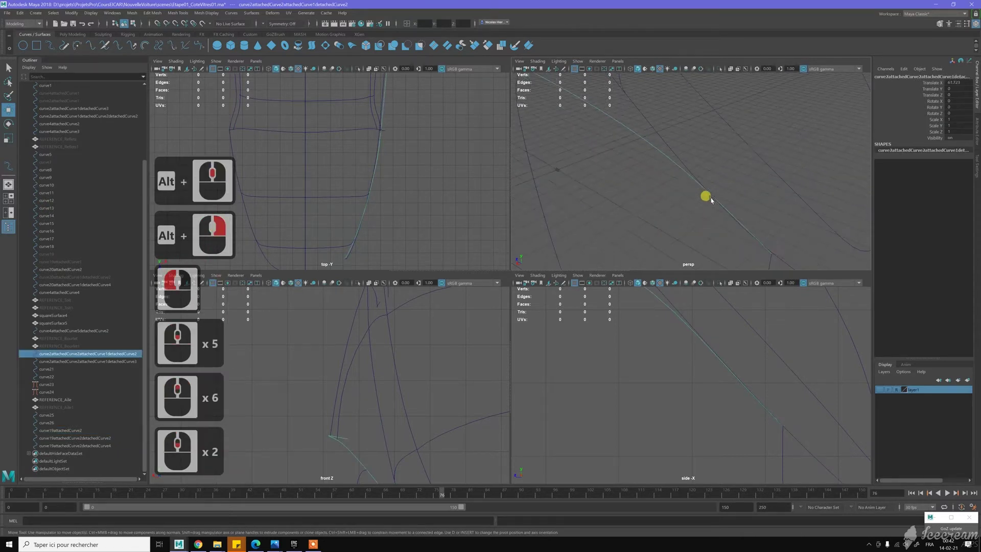
pyautogui.keyDown('alt'); pyautogui.moveTo(759, 225); pyautogui.dragTo(742, 210, button='middle'); pyautogui.keyUp('alt')
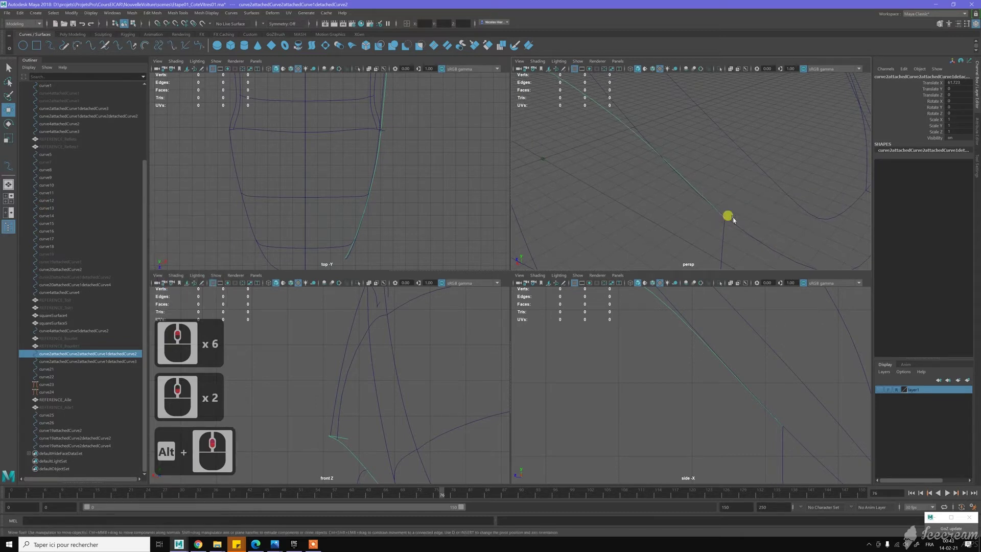
pyautogui.scroll(5, 735, 230)
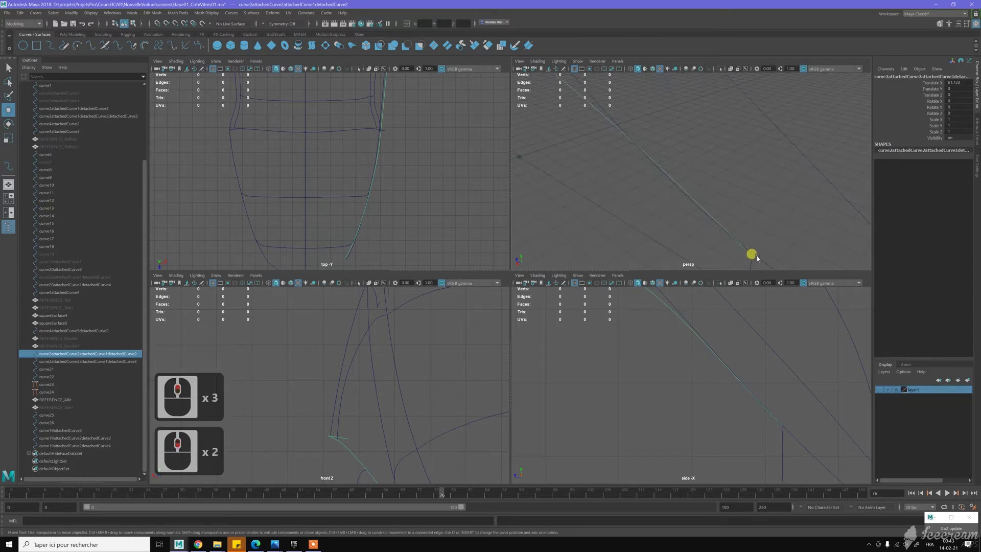
# Snap curve19attachedCurve2's edit point onto the top end of the rear vertical side curve, then return to object mode and clear the selection.
pyautogui.click(756, 256)
pyautogui.keyDown('alt'); pyautogui.moveTo(749, 226); pyautogui.dragTo(752, 199, button='middle'); pyautogui.keyUp('alt')
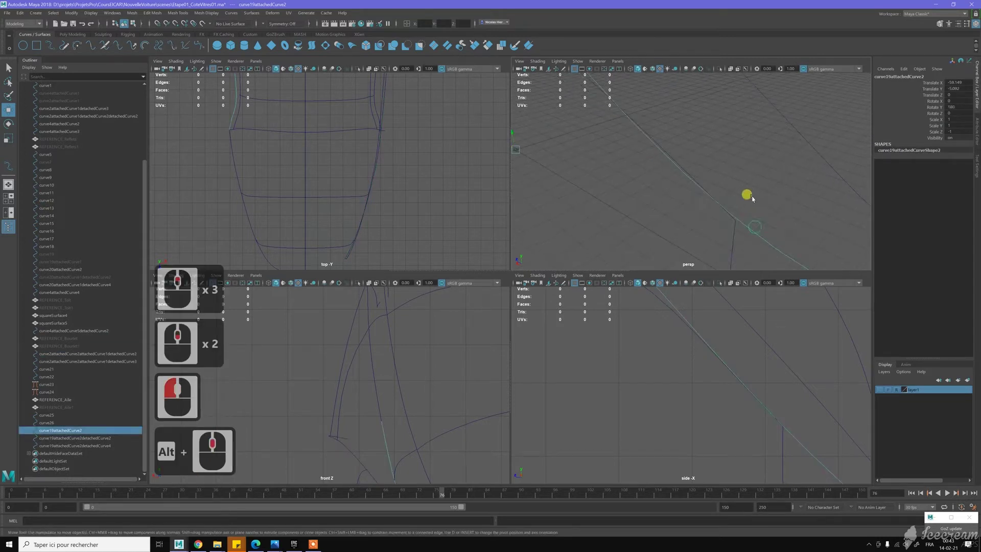
pyautogui.moveTo(754, 197); pyautogui.dragTo(752, 219, button='right')
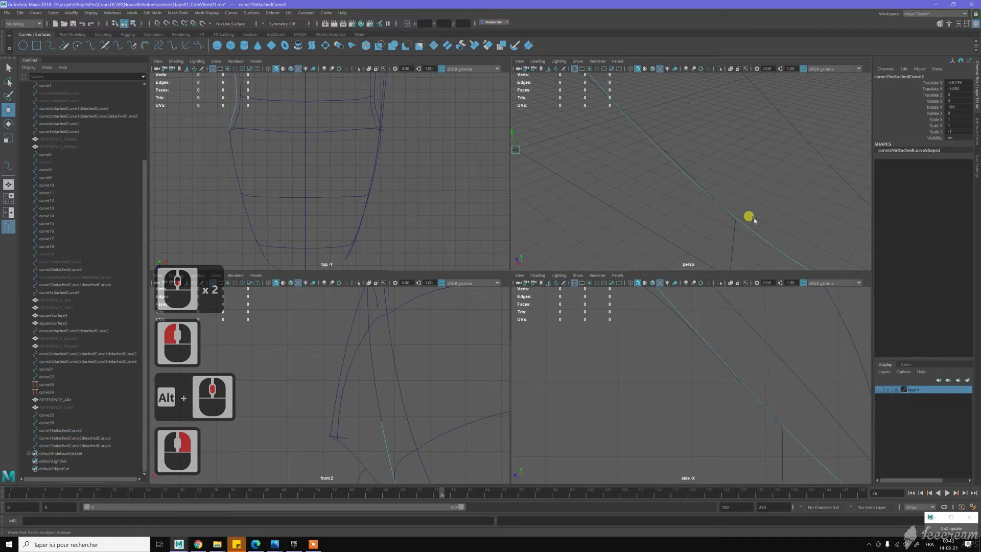
pyautogui.moveTo(739, 218); pyautogui.dragTo(740, 218)
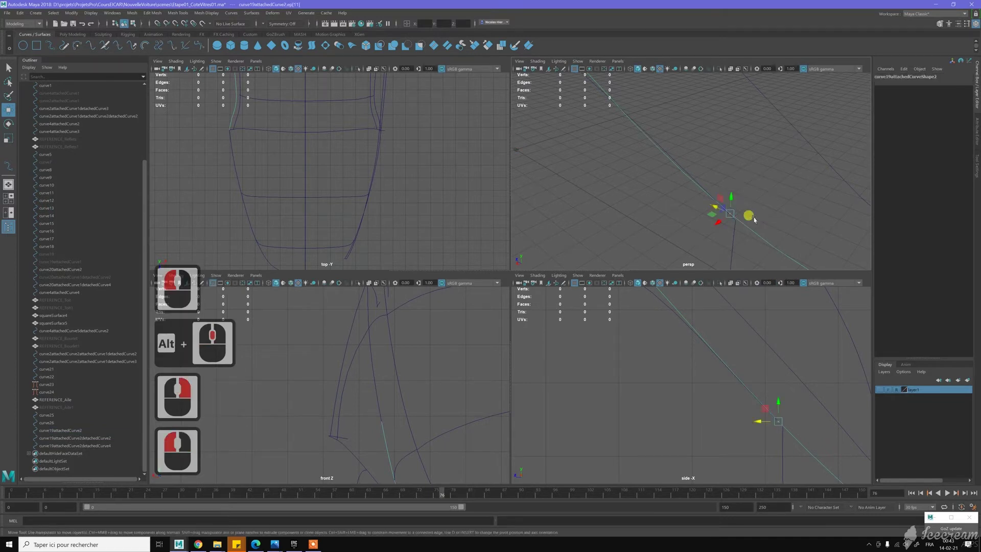
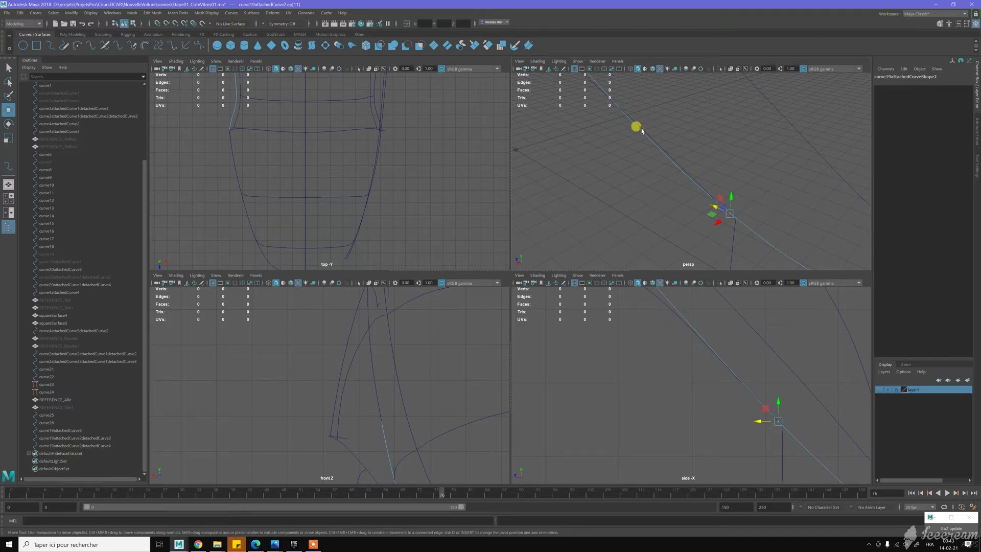
pyautogui.moveTo(642, 131); pyautogui.dragTo(678, 187, button='middle')
pyautogui.middleClick(678, 188)
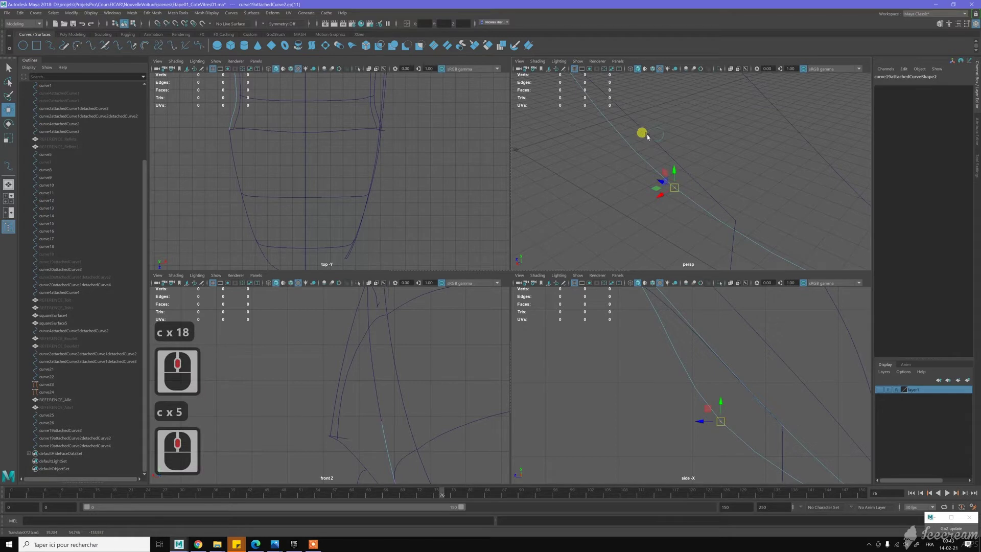
pyautogui.moveTo(643, 132); pyautogui.dragTo(802, 256, button='middle')
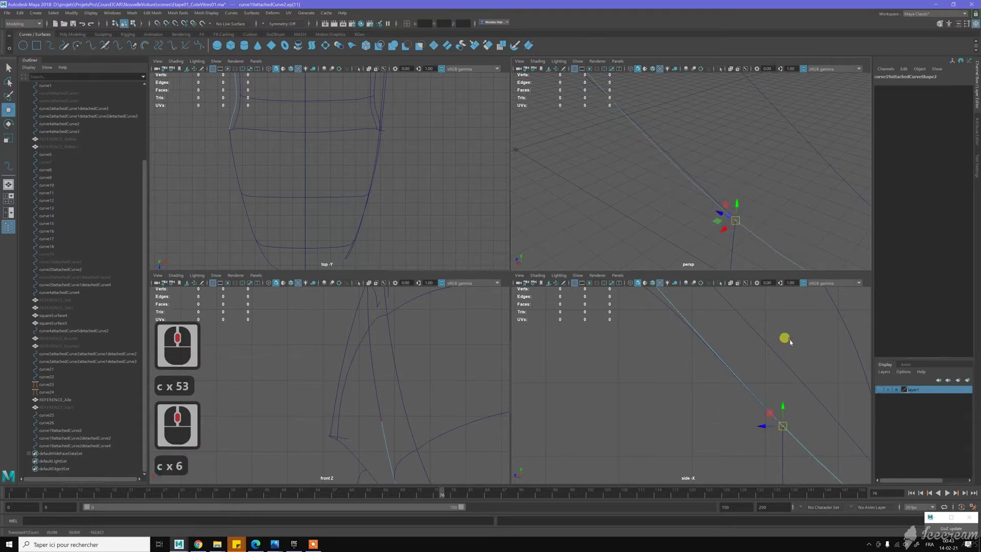
pyautogui.scroll(-11, 756, 368)
pyautogui.scroll(-6, 695, 373)
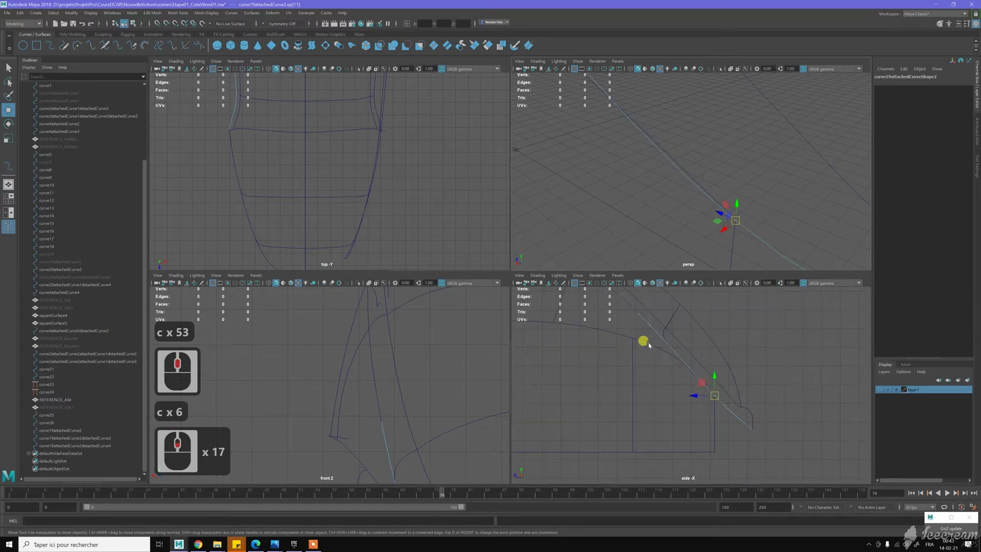
pyautogui.keyDown('alt'); pyautogui.moveTo(621, 328); pyautogui.dragTo(677, 366, button='middle'); pyautogui.keyUp('alt')
pyautogui.moveTo(649, 182); pyautogui.dragTo(673, 174, button='right')
pyautogui.click(679, 219)
# Activate the Birail 3+ tool with polygon quad output and a tessellation count of 1000, with the whole car side in an enlarged perspective view.
pyautogui.scroll(-6, 679, 221)
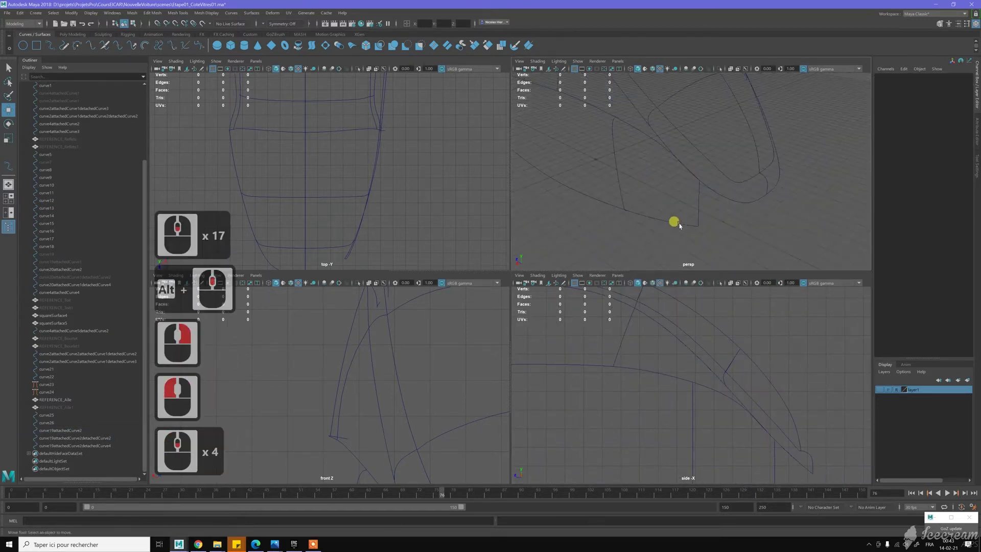
pyautogui.keyDown('alt'); pyautogui.moveTo(656, 214); pyautogui.dragTo(713, 207); pyautogui.keyUp('alt')
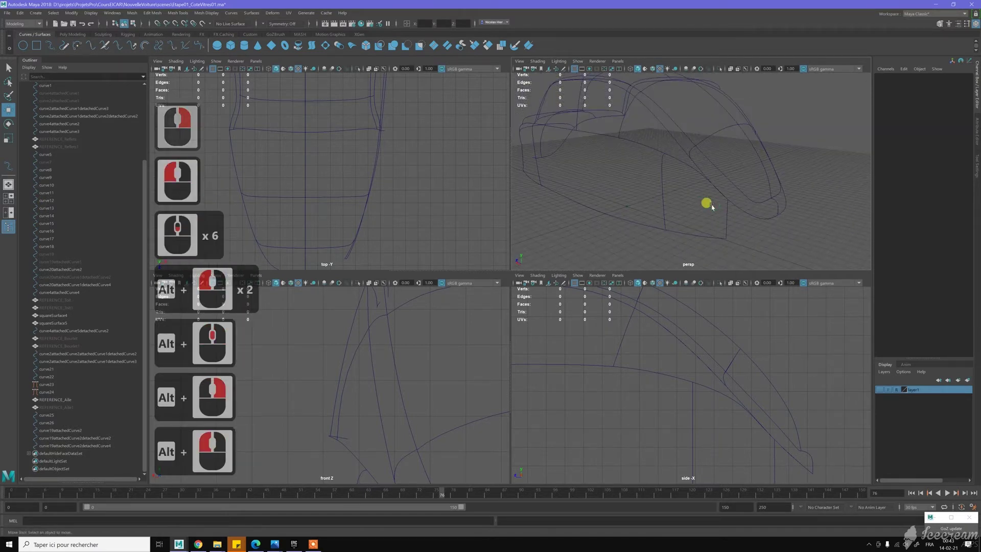
pyautogui.press('space')
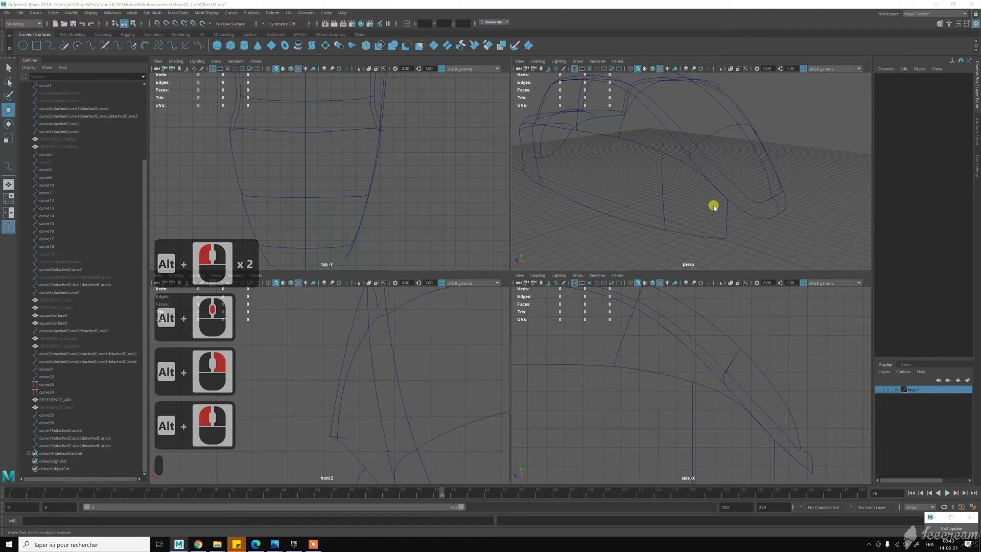
pyautogui.keyDown('alt'); pyautogui.moveTo(548, 235); pyautogui.dragTo(591, 266); pyautogui.keyUp('alt')
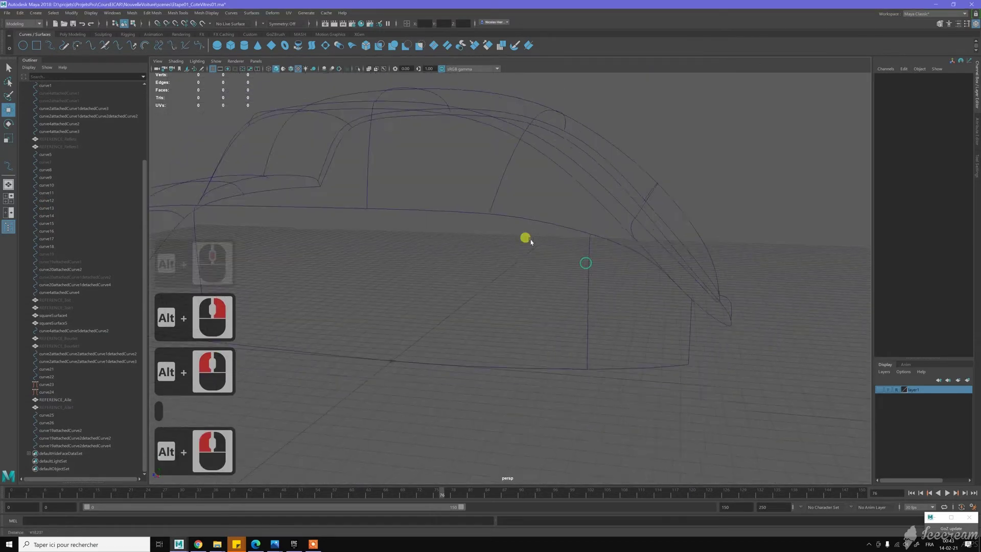
pyautogui.keyDown('alt'); pyautogui.moveTo(532, 240); pyautogui.dragTo(475, 220, button='right'); pyautogui.keyUp('alt')
pyautogui.keyDown('alt'); pyautogui.moveTo(476, 220); pyautogui.dragTo(523, 253); pyautogui.keyUp('alt')
pyautogui.keyDown('alt'); pyautogui.moveTo(256, 241); pyautogui.dragTo(321, 241, button='middle'); pyautogui.keyUp('alt')
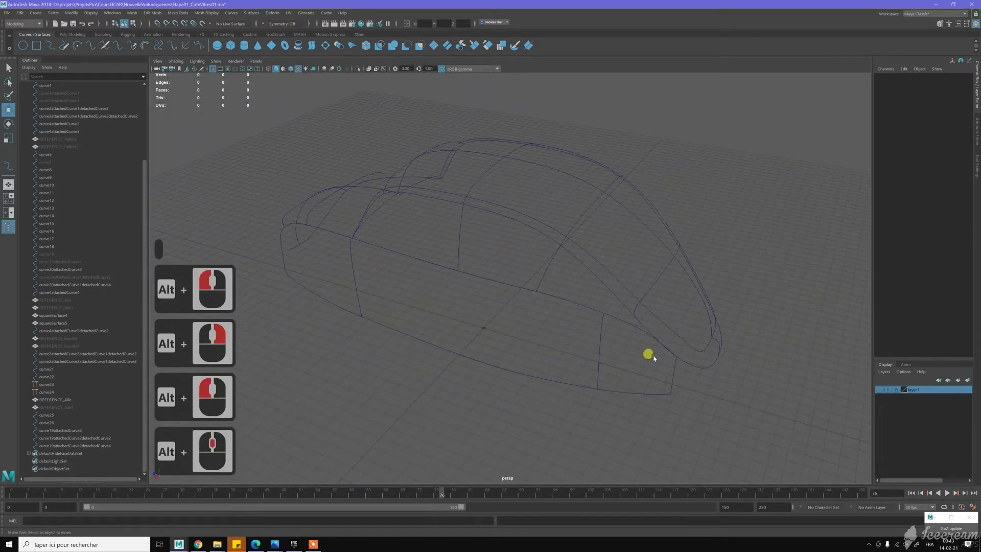
pyautogui.click(251, 13)
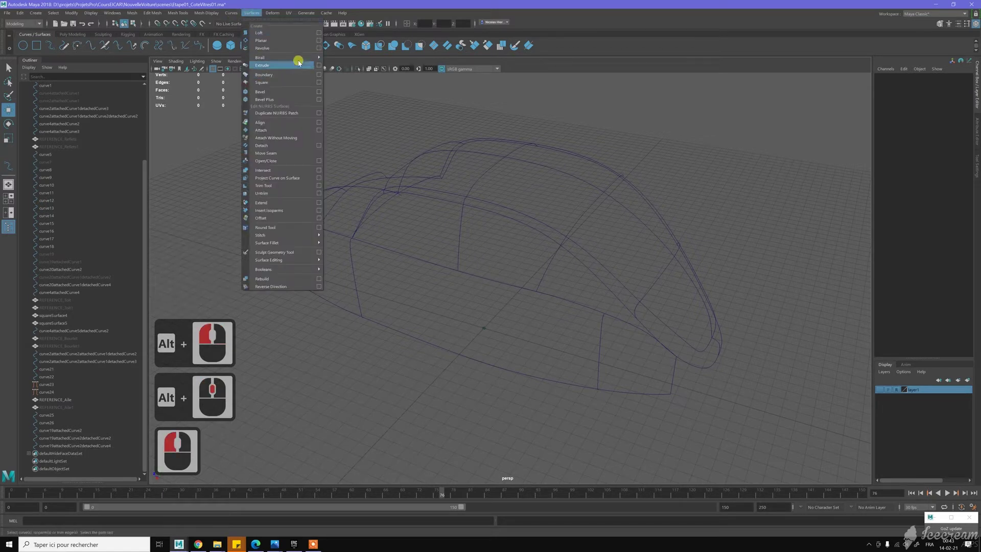
pyautogui.moveTo(302, 60)
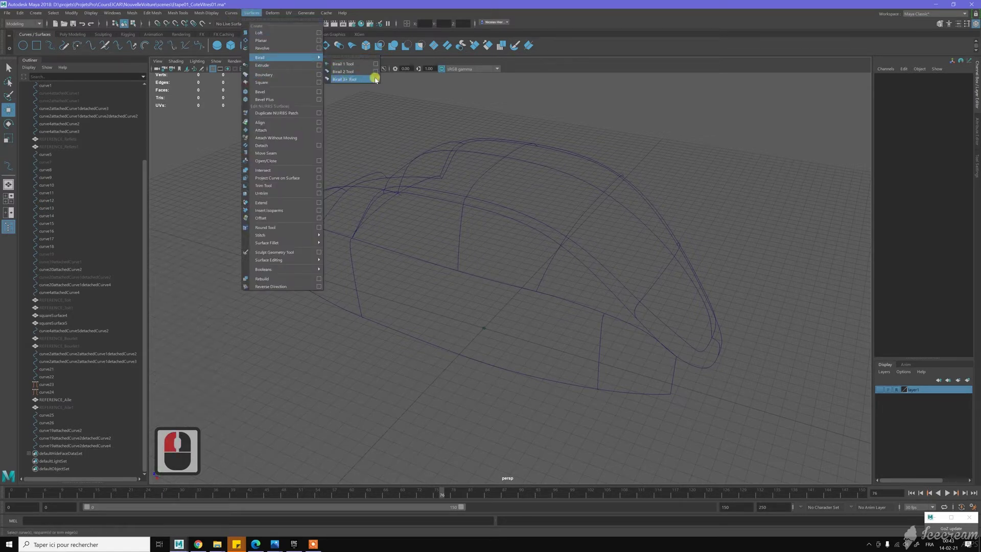
pyautogui.click(375, 79)
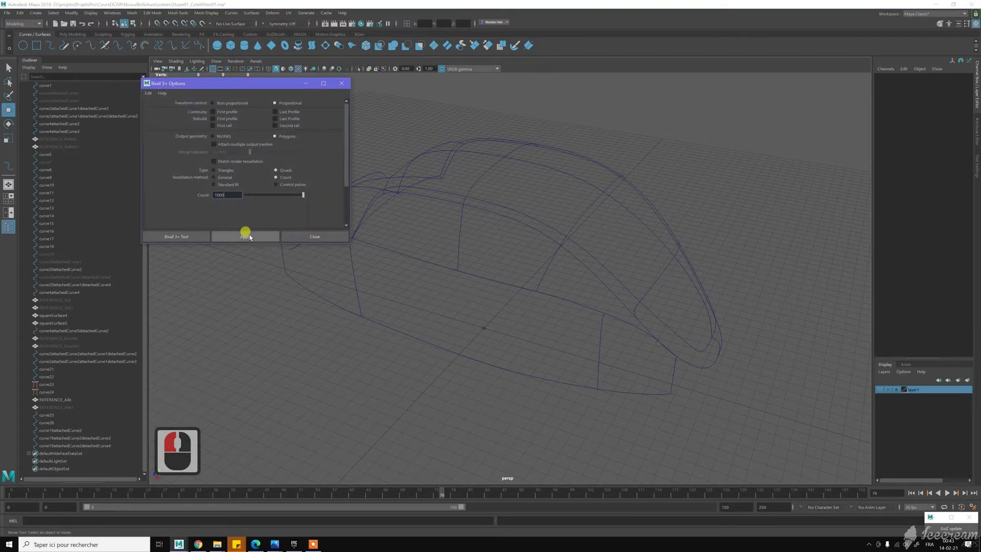
pyautogui.click(250, 236)
pyautogui.keyDown('alt'); pyautogui.moveTo(278, 322); pyautogui.dragTo(406, 269); pyautogui.keyUp('alt')
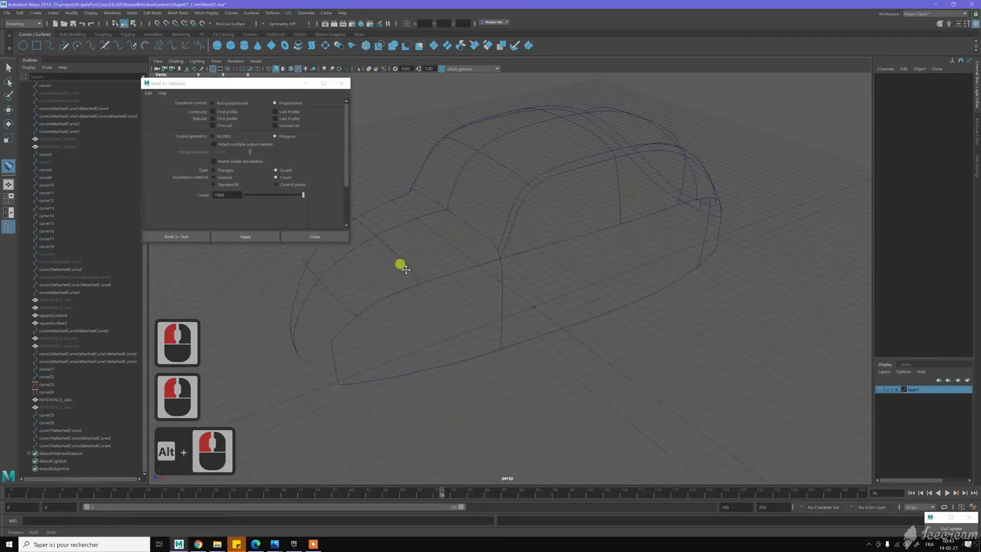
pyautogui.keyDown('alt'); pyautogui.moveTo(406, 269); pyautogui.dragTo(408, 266, button='middle'); pyautogui.keyUp('alt')
pyautogui.click(337, 352)
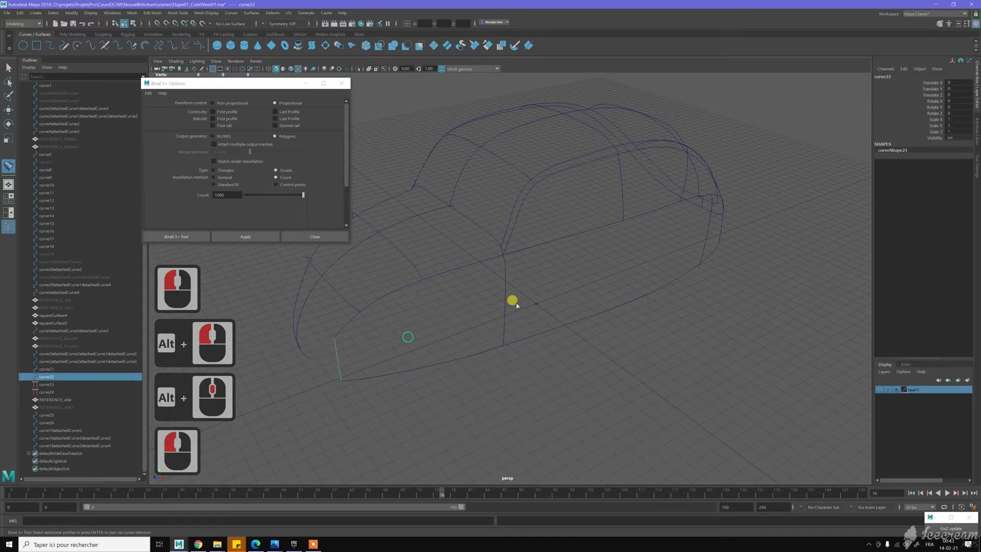
pyautogui.click(506, 280)
pyautogui.keyDown('alt'); pyautogui.moveTo(593, 262); pyautogui.dragTo(547, 254); pyautogui.keyUp('alt')
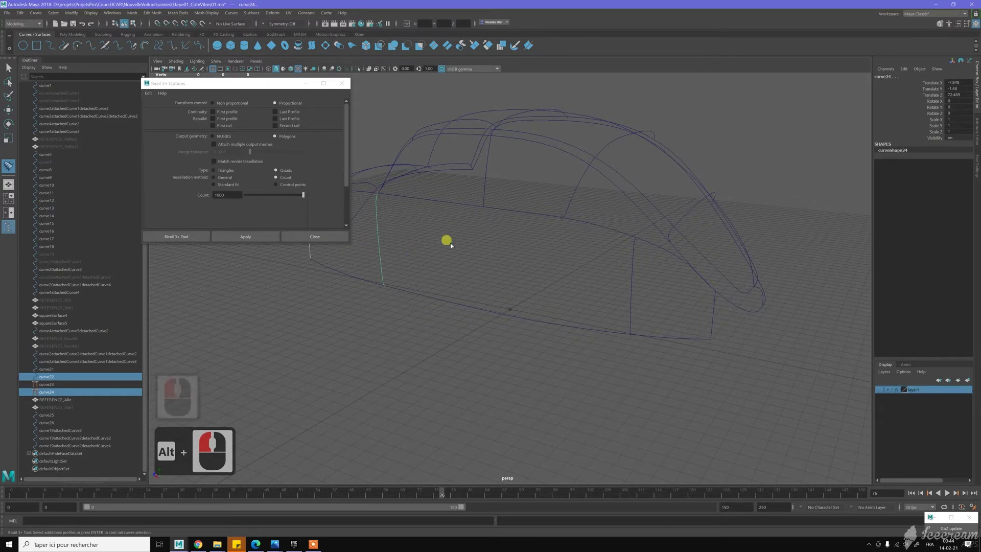
pyautogui.press('Escape')
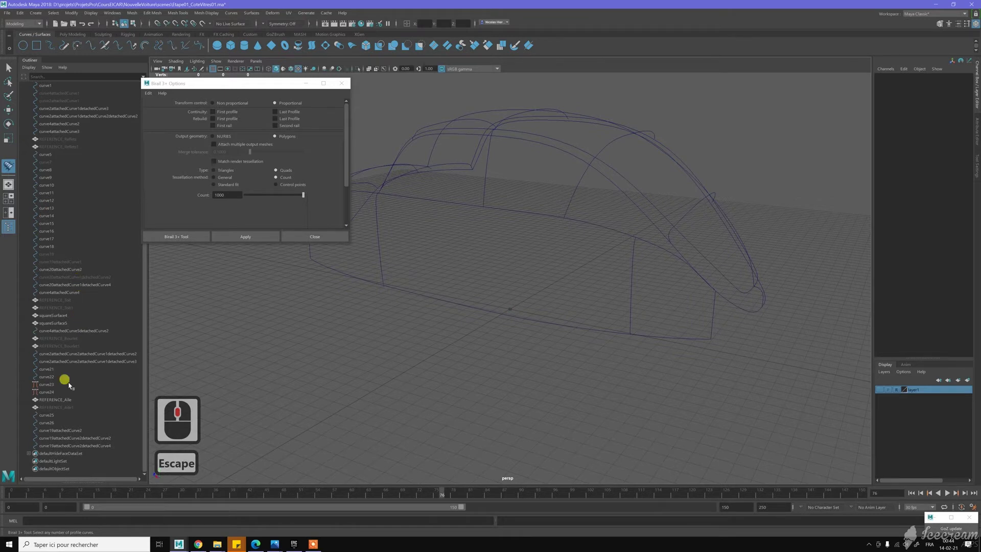
# Identify the hidden curves curve20attachedCurve1detachedCurve2, curve19attachedCurve1 and curve19 by briefly showing each one and undoing it.
pyautogui.click(77, 278)
pyautogui.hotkey('shift', 'h')
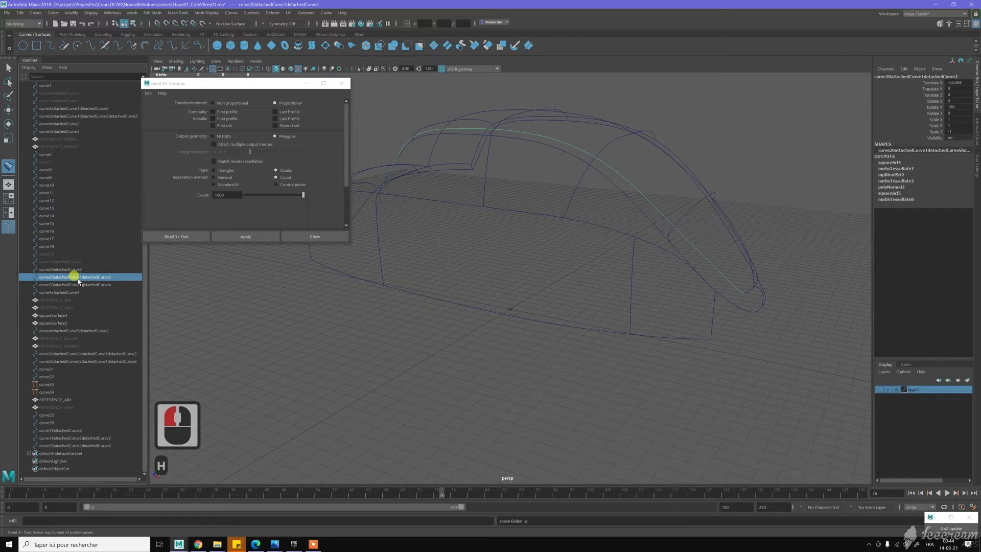
pyautogui.hotkey('ctrl', 'z')
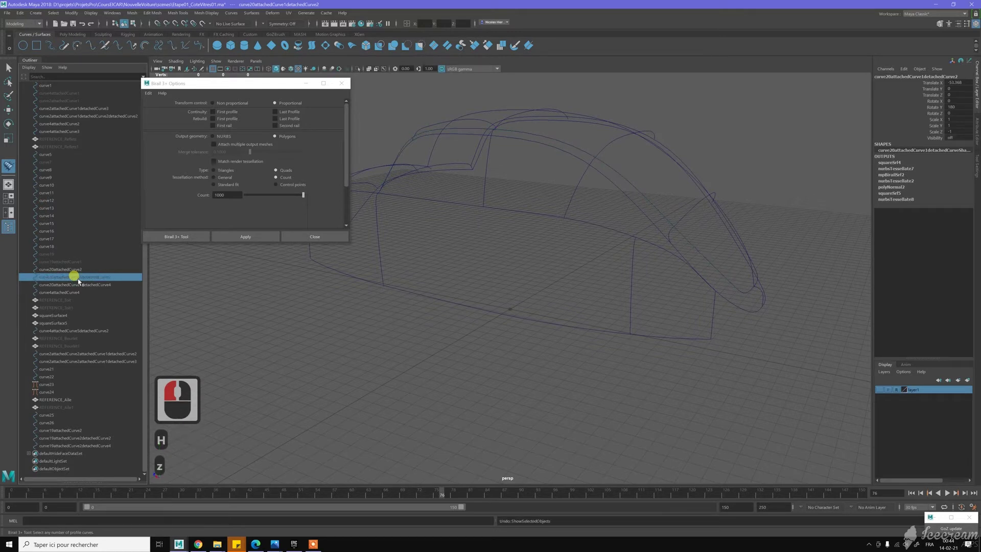
pyautogui.click(84, 262)
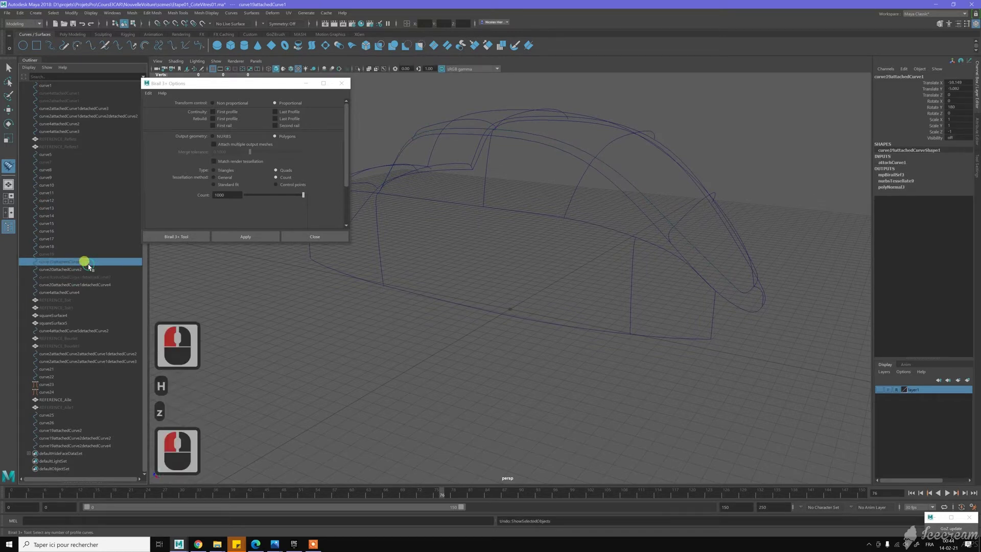
pyautogui.hotkey('shift', 'h')
pyautogui.hotkey('ctrl', 'z')
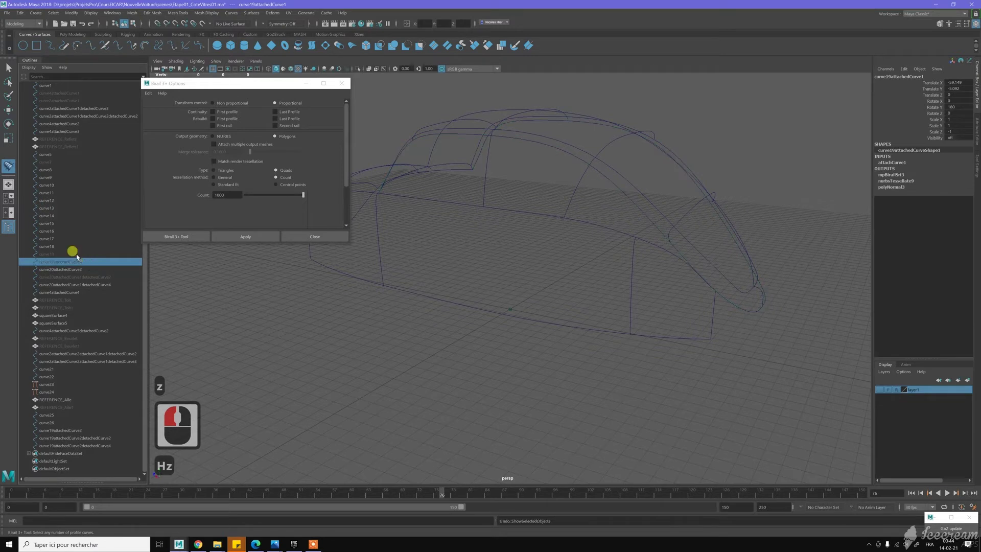
pyautogui.click(74, 253)
pyautogui.hotkey('shift', 'h')
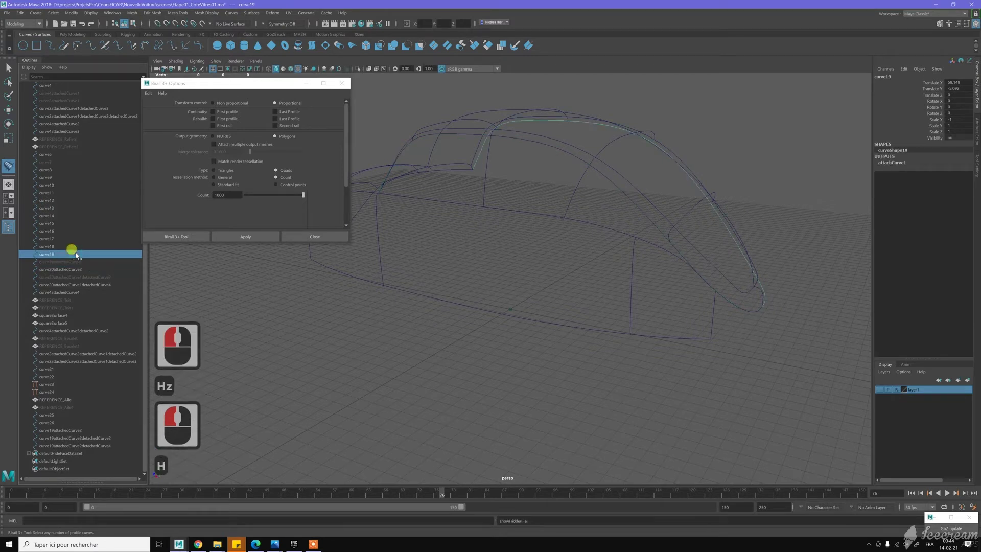
pyautogui.hotkey('ctrl', 'z')
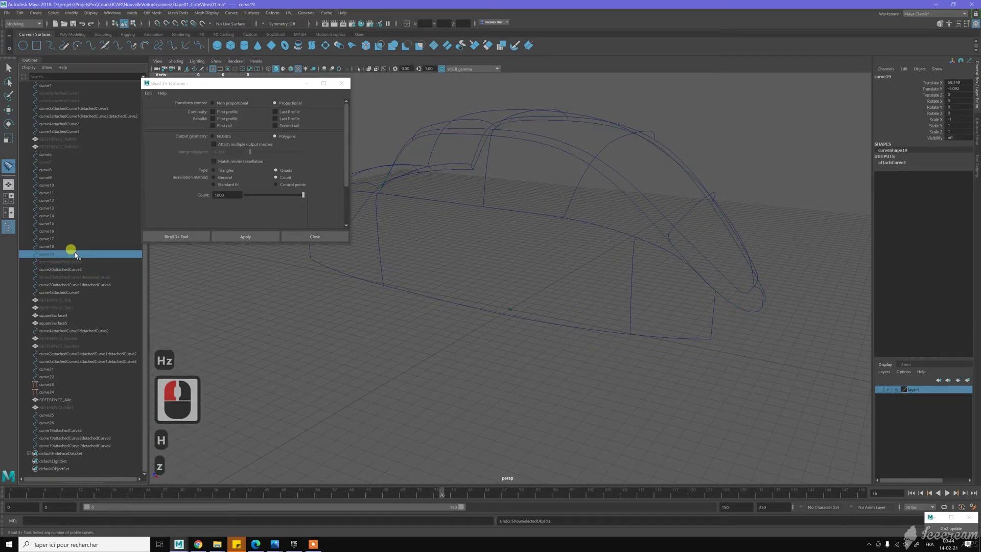
# Check the hidden curve7, then curve2attachedCurve1 together with curve4attachedCurve1, by briefly showing them and undoing the change.
pyautogui.click(59, 162)
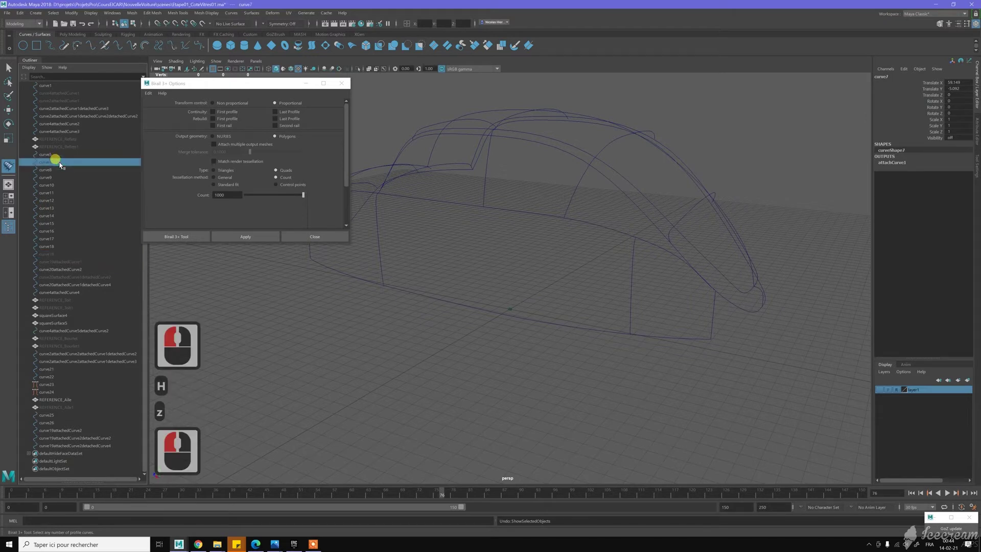
pyautogui.hotkey('shift', 'h')
pyautogui.hotkey('ctrl', 'z')
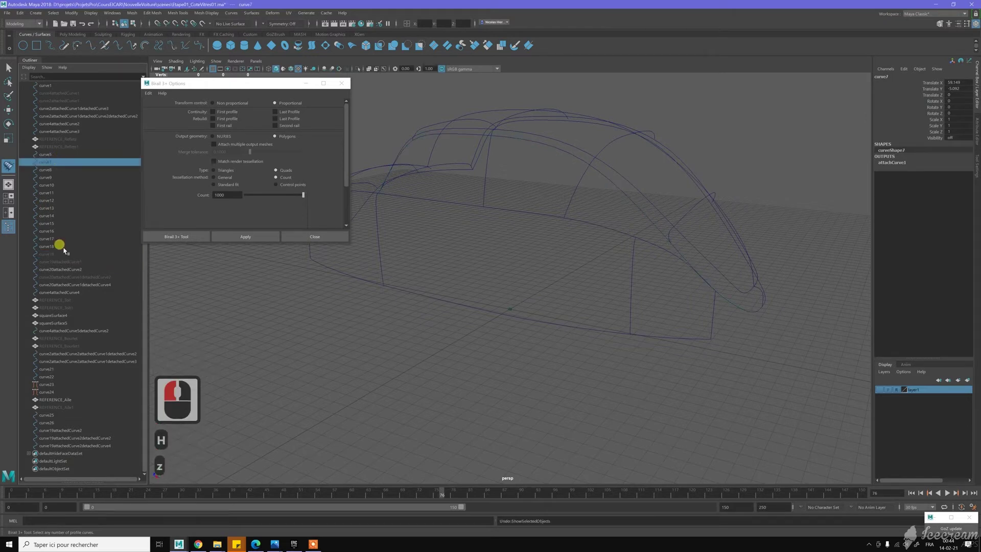
pyautogui.scroll(2, 63, 249)
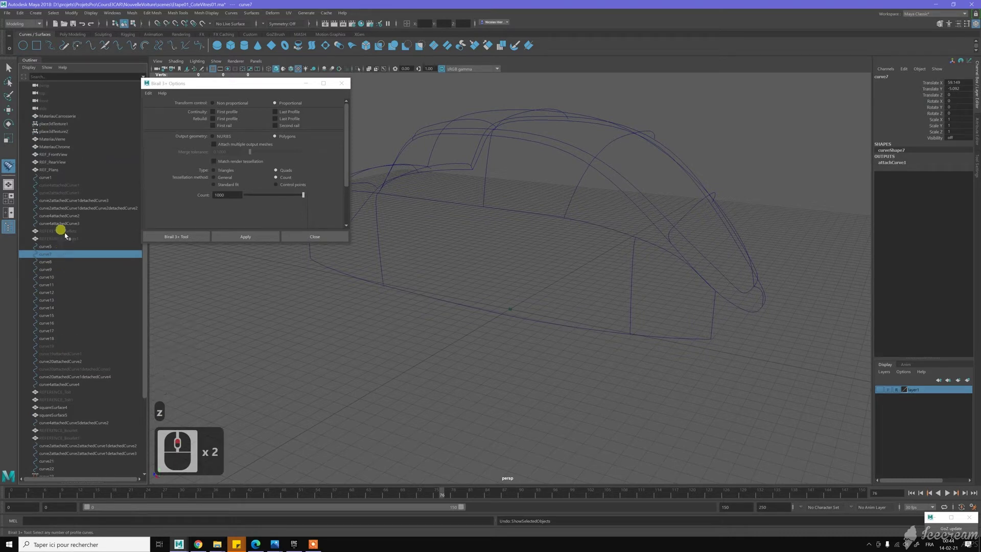
pyautogui.click(69, 193)
pyautogui.keyDown('ctrl'); pyautogui.click(70, 185); pyautogui.keyUp('ctrl')
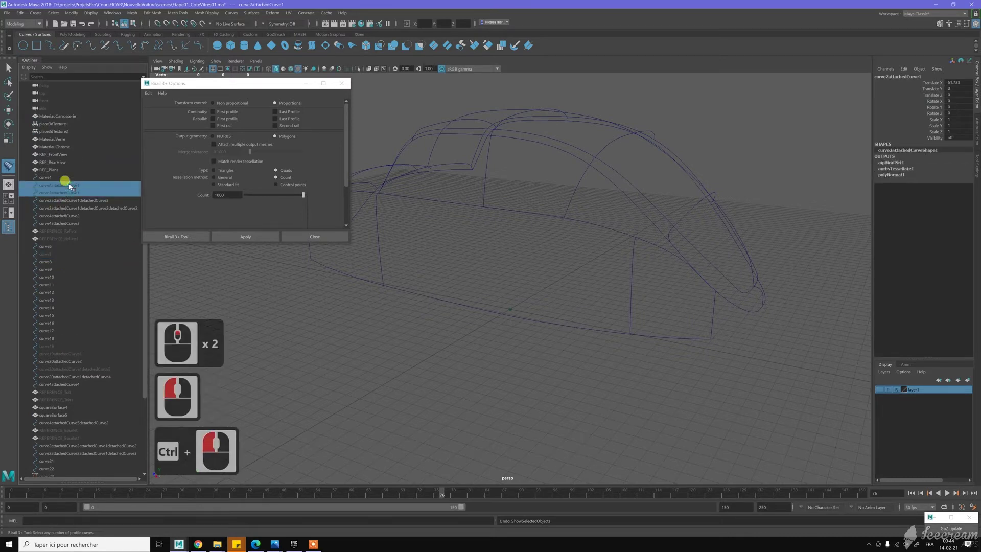
pyautogui.press('h')
pyautogui.press('z')
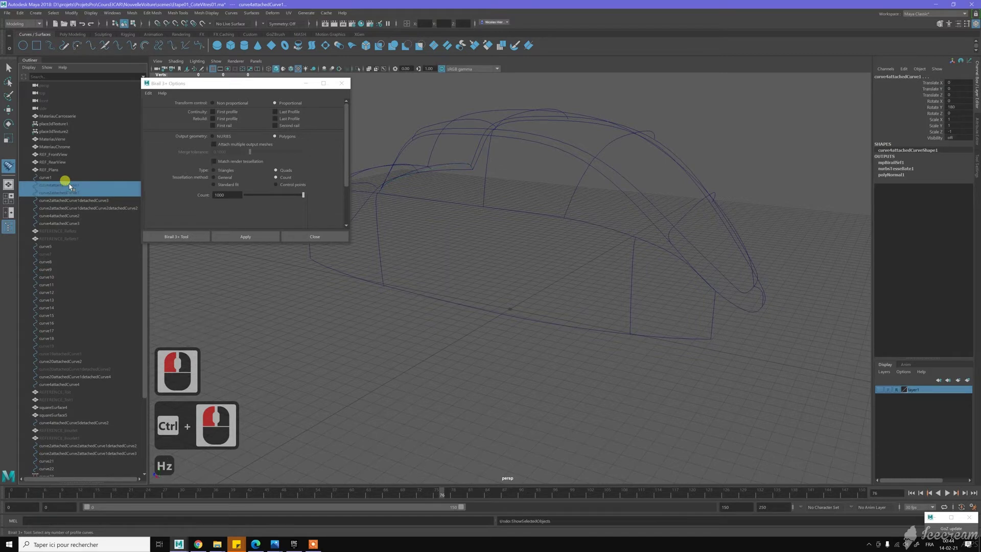
# Select curve24, curve23, curve22 and curve21 in turn to identify the vertical side profiles, ending with curve23 selected.
pyautogui.keyDown('alt'); pyautogui.moveTo(479, 279); pyautogui.dragTo(506, 280); pyautogui.keyUp('alt')
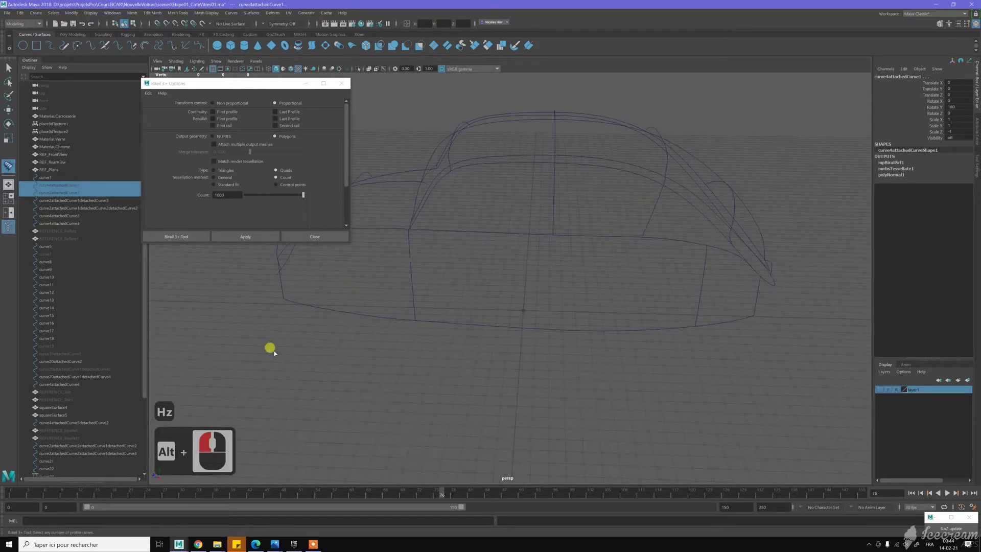
pyautogui.scroll(-2, 121, 368)
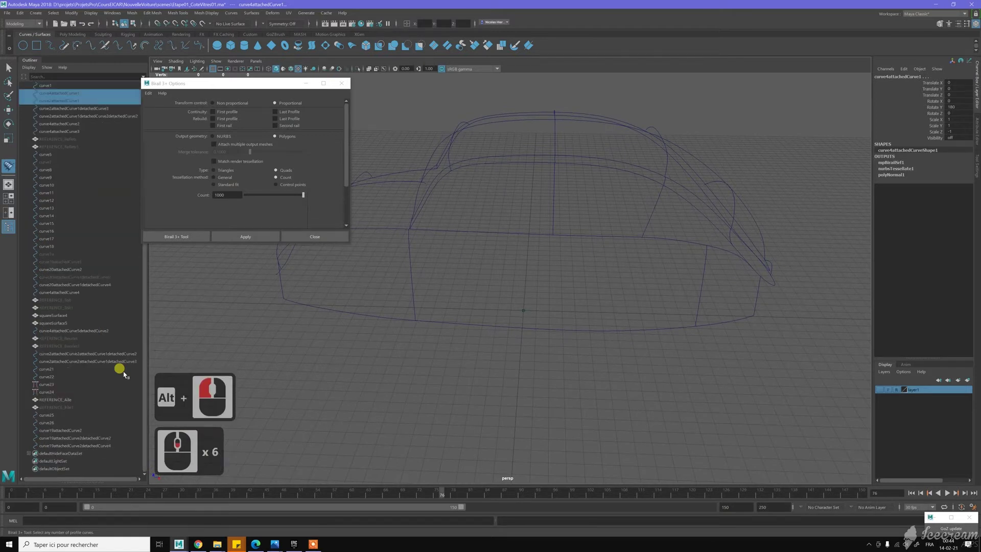
pyautogui.click(47, 392)
pyautogui.click(49, 384)
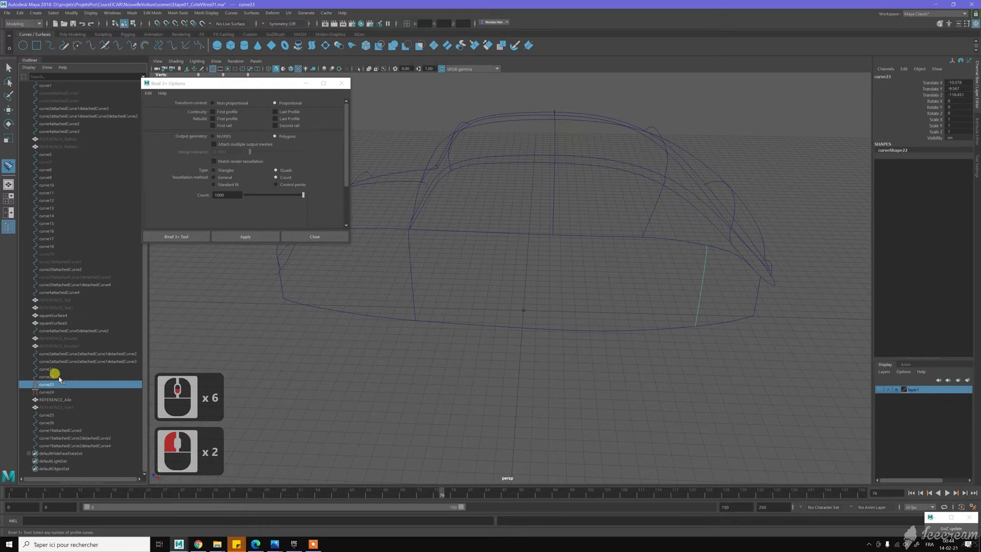
pyautogui.click(53, 376)
pyautogui.click(56, 369)
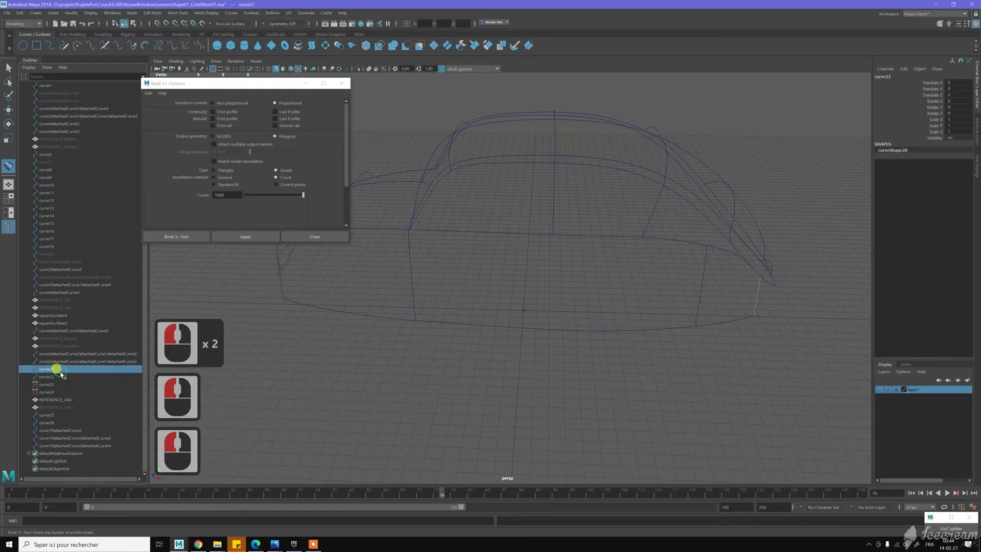
pyautogui.click(55, 385)
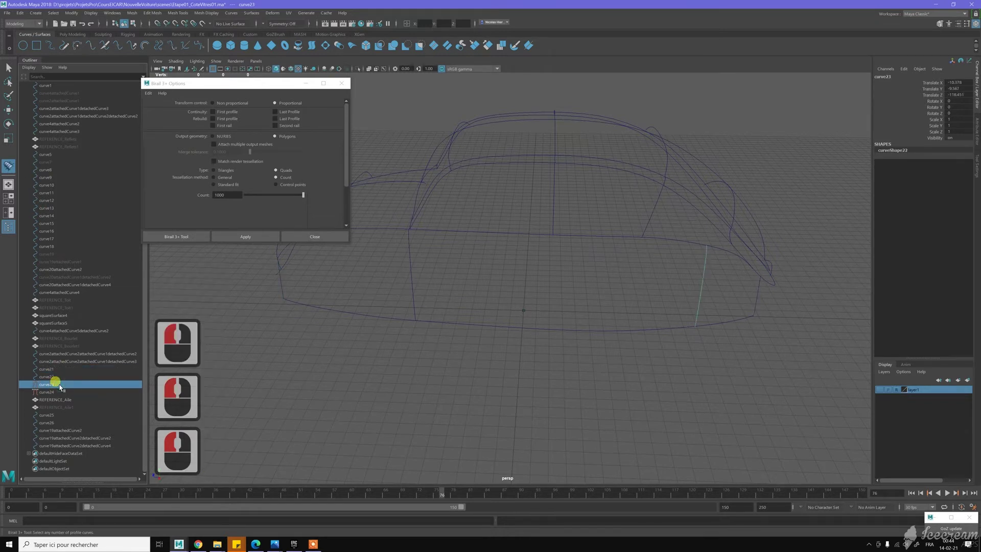
# Select curve24 to identify its position on the car side, inspect it from another angle, and clear the selection.
pyautogui.click(54, 392)
pyautogui.keyDown('alt'); pyautogui.moveTo(409, 389); pyautogui.dragTo(402, 349); pyautogui.keyUp('alt')
pyautogui.keyDown('alt'); pyautogui.moveTo(401, 350); pyautogui.dragTo(457, 366, button='middle'); pyautogui.keyUp('alt')
pyautogui.keyDown('alt'); pyautogui.moveTo(459, 357); pyautogui.dragTo(489, 401, button='right'); pyautogui.keyUp('alt')
pyautogui.keyDown('alt'); pyautogui.moveTo(489, 401); pyautogui.dragTo(483, 387); pyautogui.keyUp('alt')
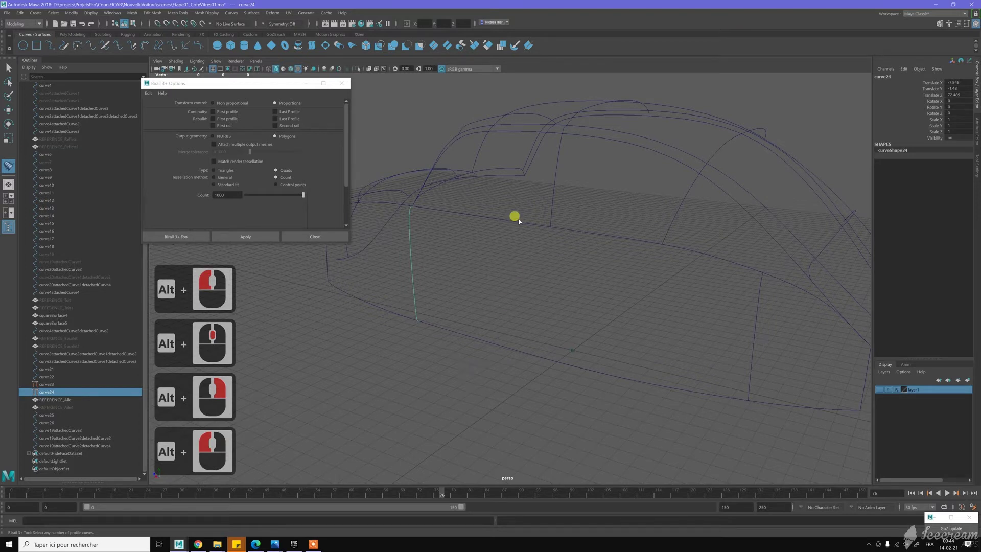
pyautogui.click(350, 333)
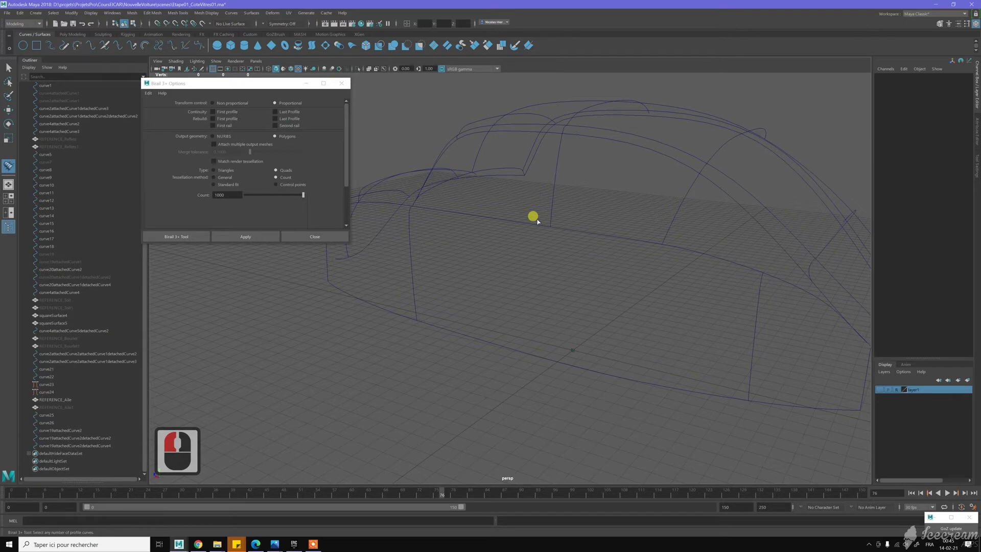
# Start Birail 3+ and confirm the vertical side curves curve22, curve24, curve23 and curve21 as its profiles.
pyautogui.click(264, 240)
pyautogui.click(330, 273)
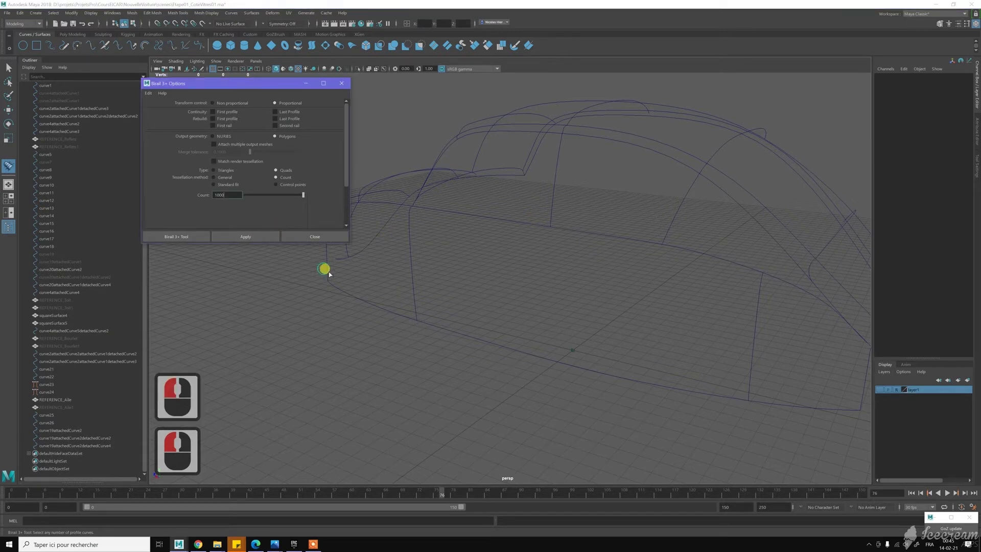
pyautogui.click(329, 271)
pyautogui.click(412, 285)
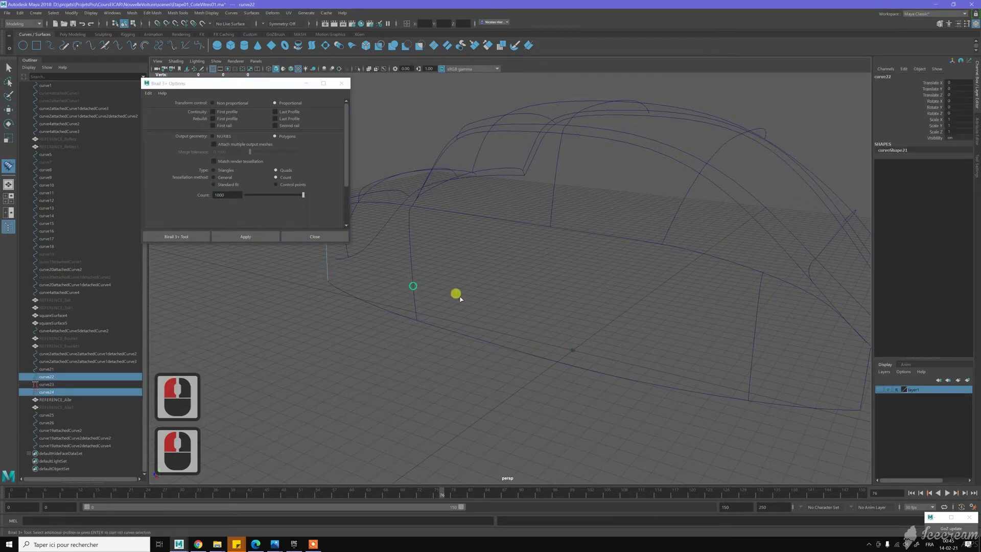
pyautogui.keyDown('alt'); pyautogui.moveTo(542, 312); pyautogui.dragTo(552, 309, button='middle'); pyautogui.keyUp('alt')
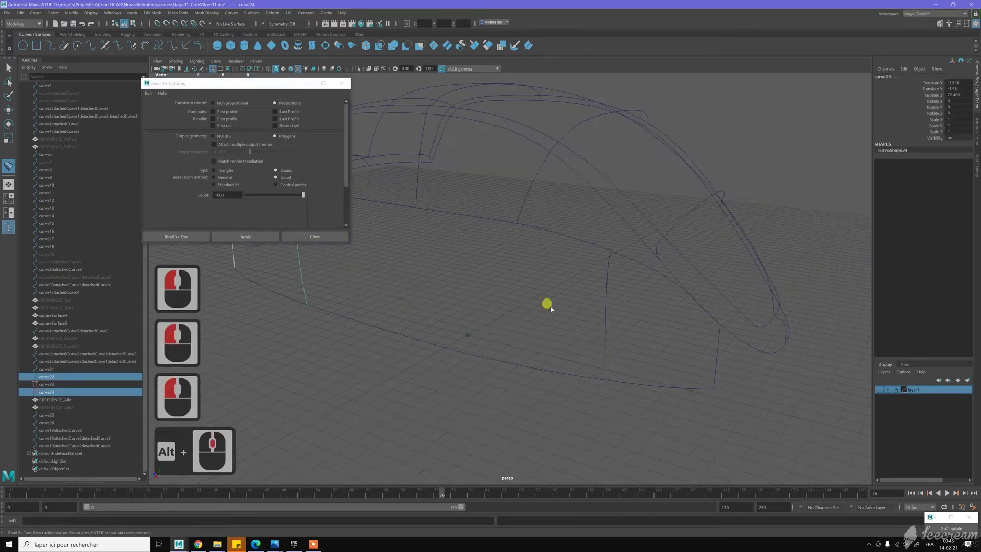
pyautogui.click(606, 308)
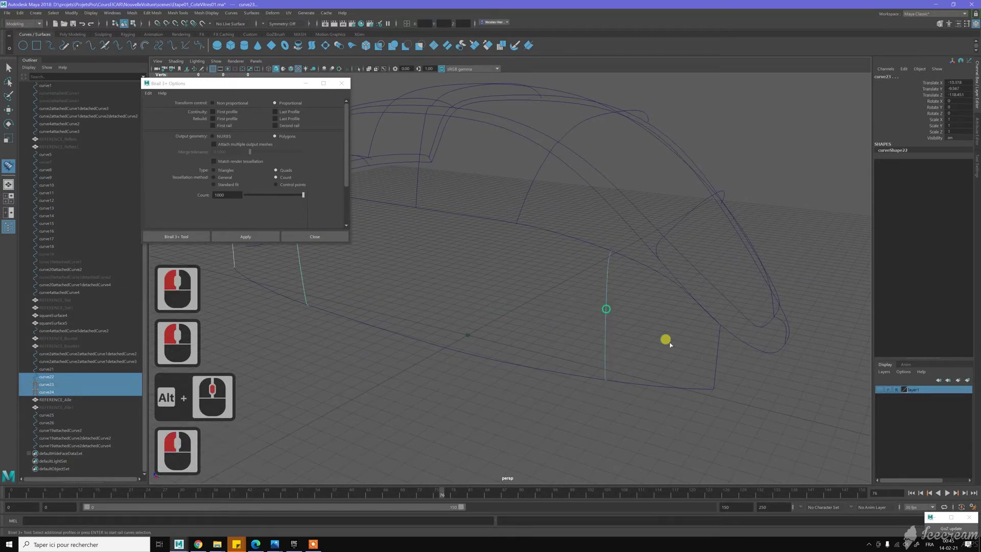
pyautogui.click(717, 348)
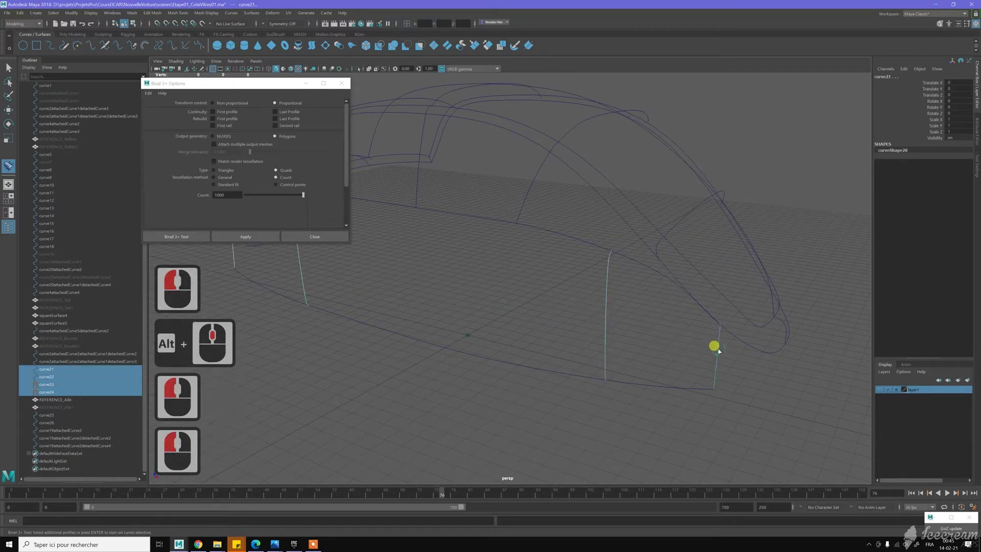
pyautogui.press('Return')
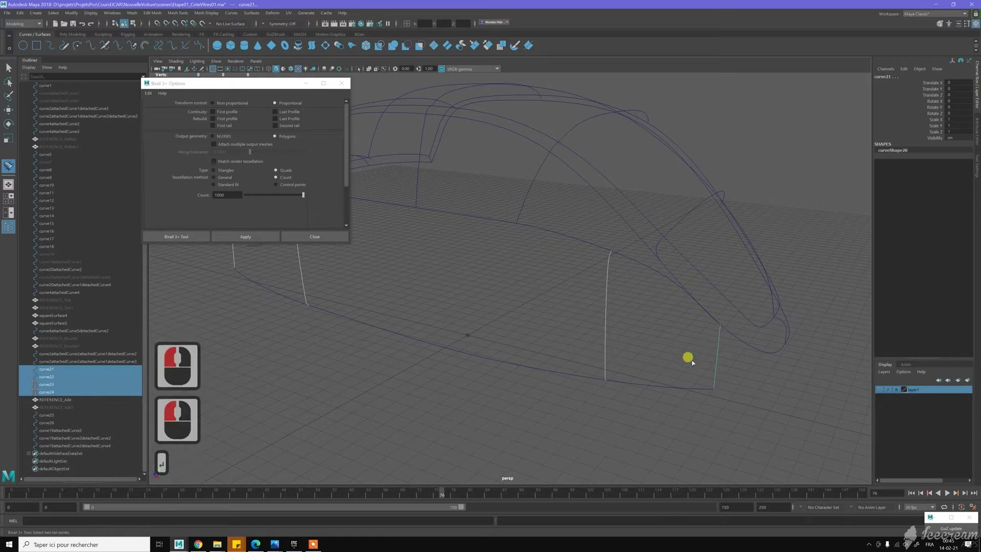
# Pick the lower and upper long side curves as the birail rails, and examine the result from several angles.
pyautogui.click(658, 384)
pyautogui.click(566, 236)
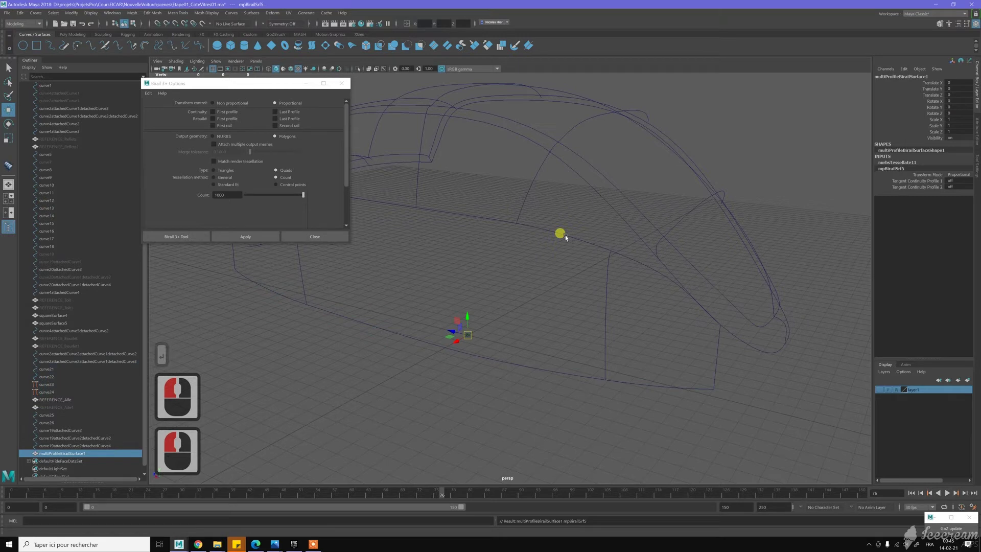
pyautogui.moveTo(526, 245)
pyautogui.keyDown('alt'); pyautogui.mouseDown()
pyautogui.moveTo(462, 247)
pyautogui.moveTo(448, 261)
pyautogui.moveTo(511, 245)
pyautogui.mouseUp(); pyautogui.keyUp('alt')
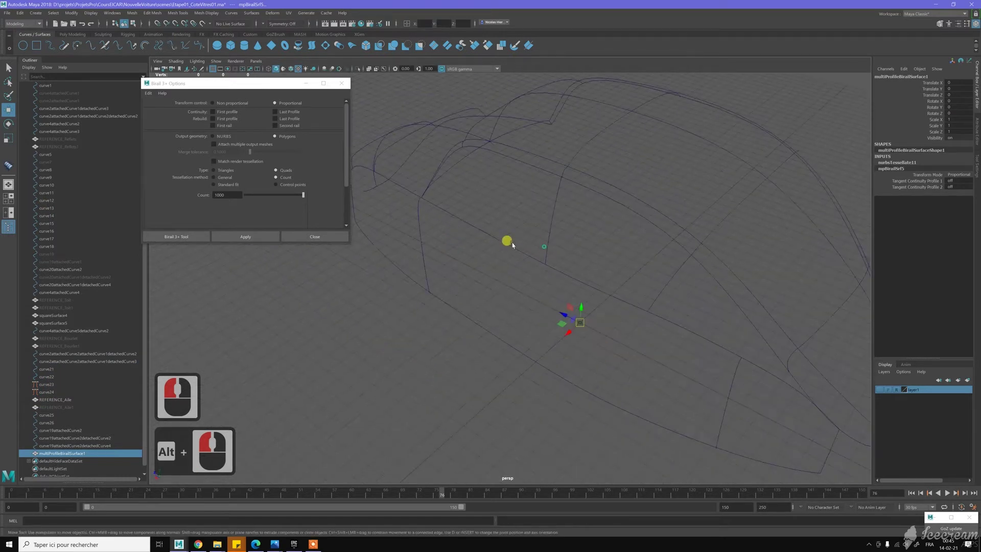
pyautogui.keyDown('alt'); pyautogui.moveTo(511, 245); pyautogui.dragTo(541, 253, button='middle'); pyautogui.keyUp('alt')
pyautogui.keyDown('alt'); pyautogui.moveTo(540, 253); pyautogui.dragTo(569, 249); pyautogui.keyUp('alt')
pyautogui.keyDown('alt'); pyautogui.moveTo(569, 249); pyautogui.dragTo(539, 242, button='middle'); pyautogui.keyUp('alt')
pyautogui.keyDown('alt'); pyautogui.moveTo(538, 242); pyautogui.dragTo(531, 237); pyautogui.keyUp('alt')
pyautogui.keyDown('alt'); pyautogui.moveTo(532, 238); pyautogui.dragTo(547, 254, button='right'); pyautogui.keyUp('alt')
pyautogui.moveTo(547, 254)
pyautogui.keyDown('alt'); pyautogui.mouseDown()
pyautogui.moveTo(566, 250)
pyautogui.moveTo(547, 250)
pyautogui.mouseUp(); pyautogui.keyUp('alt')
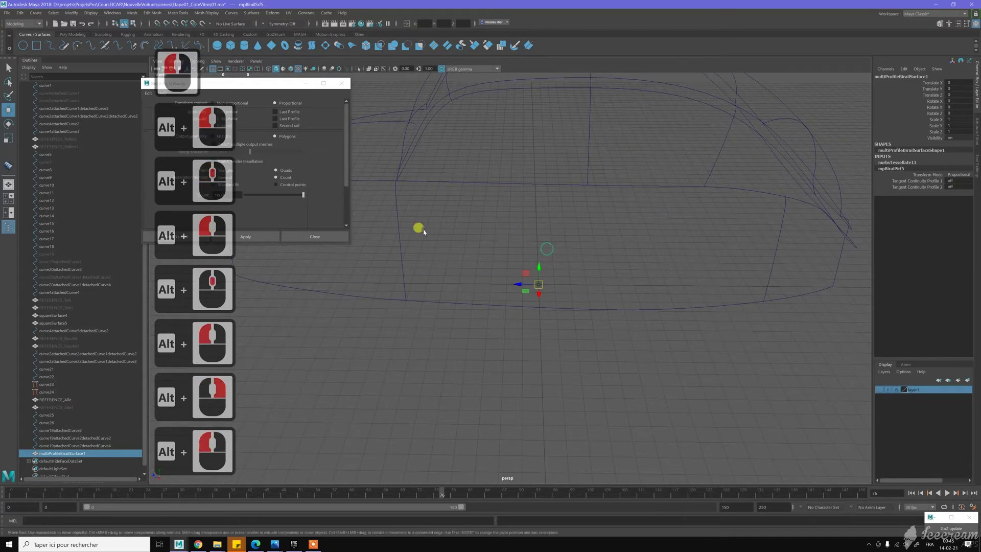
# Duplicate curve24 and slide the copy, snapped along the upper side curve, to the middle pillar of the car side.
pyautogui.press('w')
pyautogui.click(398, 223)
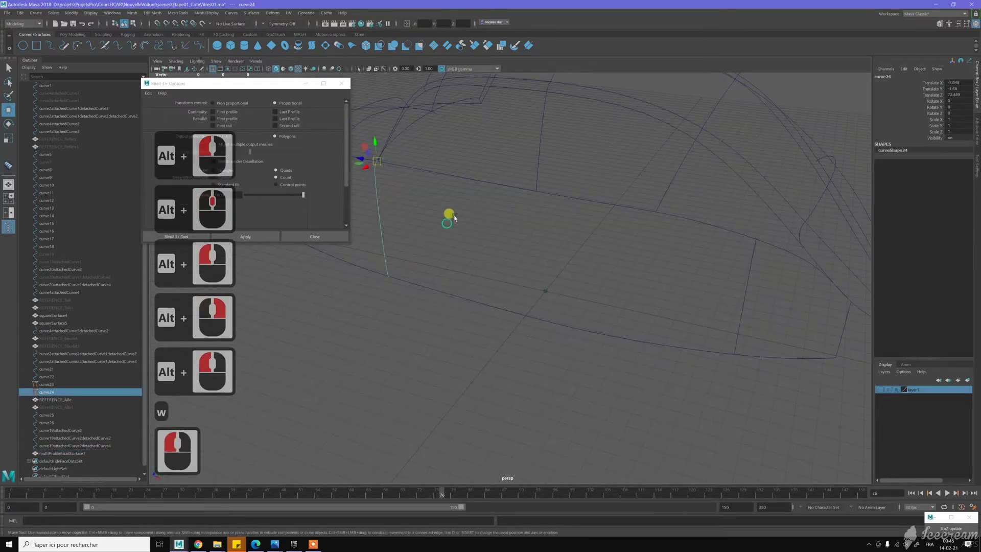
pyautogui.keyDown('alt'); pyautogui.moveTo(454, 217); pyautogui.dragTo(487, 231); pyautogui.keyUp('alt')
pyautogui.keyDown('alt'); pyautogui.moveTo(487, 231); pyautogui.dragTo(496, 242, button='middle'); pyautogui.keyUp('alt')
pyautogui.keyDown('alt'); pyautogui.moveTo(496, 242); pyautogui.dragTo(502, 249, button='right'); pyautogui.keyUp('alt')
pyautogui.keyDown('alt'); pyautogui.moveTo(502, 249); pyautogui.dragTo(501, 249); pyautogui.keyUp('alt')
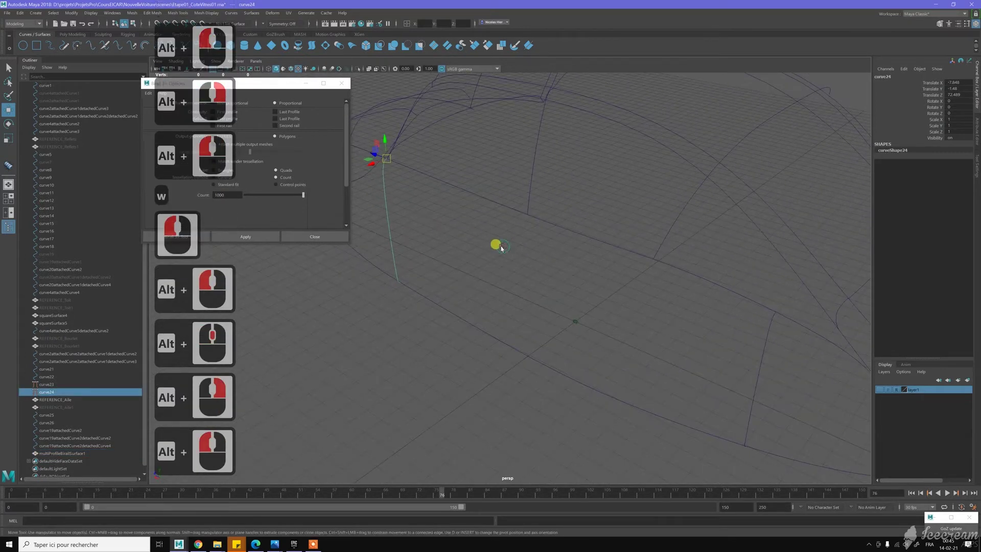
pyautogui.hotkey('ctrl', 'd')
pyautogui.press('c')
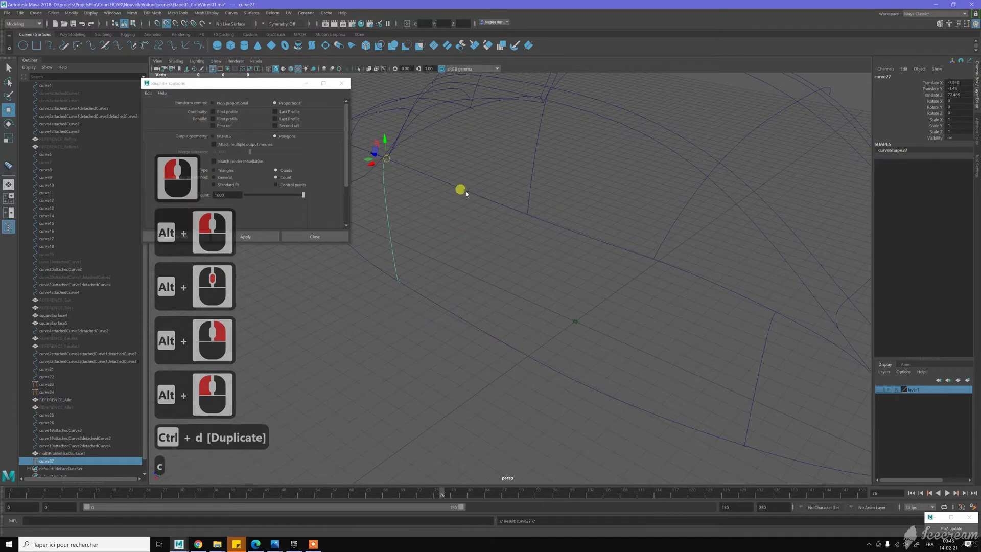
pyautogui.moveTo(466, 193); pyautogui.dragTo(551, 238, button='middle')
# Refine the copied profile's position along the upper side curve so its top end meets the base of the middle pillar.
pyautogui.scroll(6, 570, 213)
pyautogui.keyDown('alt'); pyautogui.scroll(2, 550, 238); pyautogui.keyUp('alt')
pyautogui.scroll(3, 551, 237)
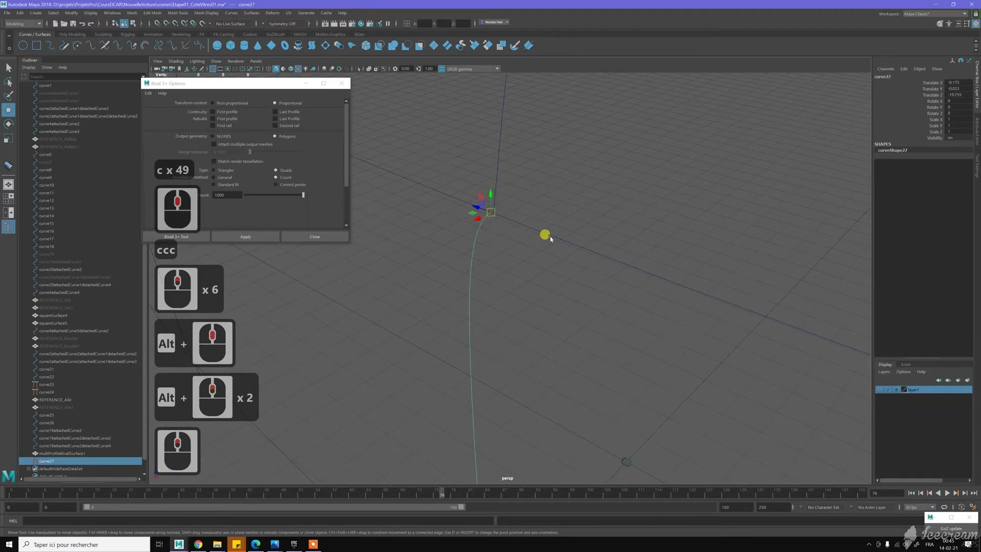
pyautogui.press('c')
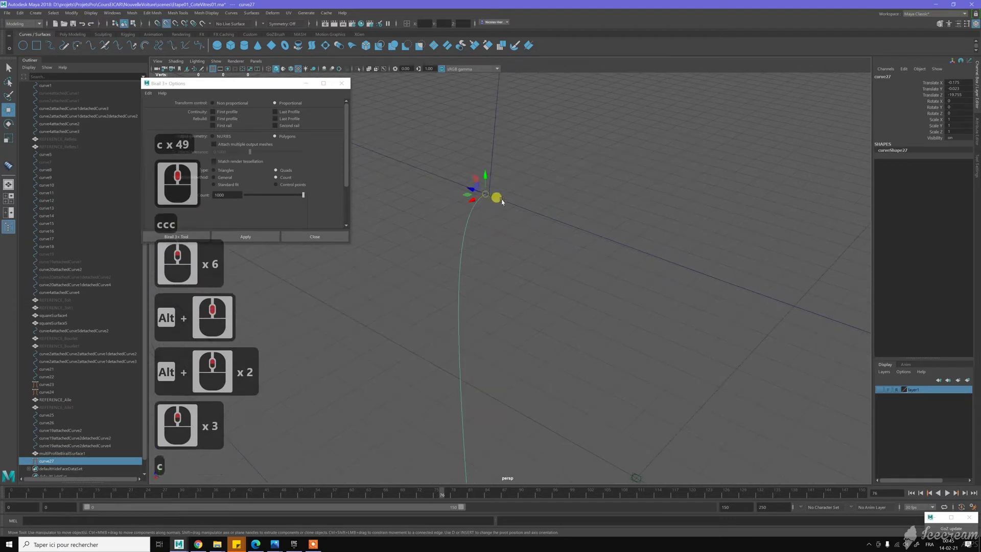
pyautogui.moveTo(499, 203); pyautogui.dragTo(485, 206, button='middle')
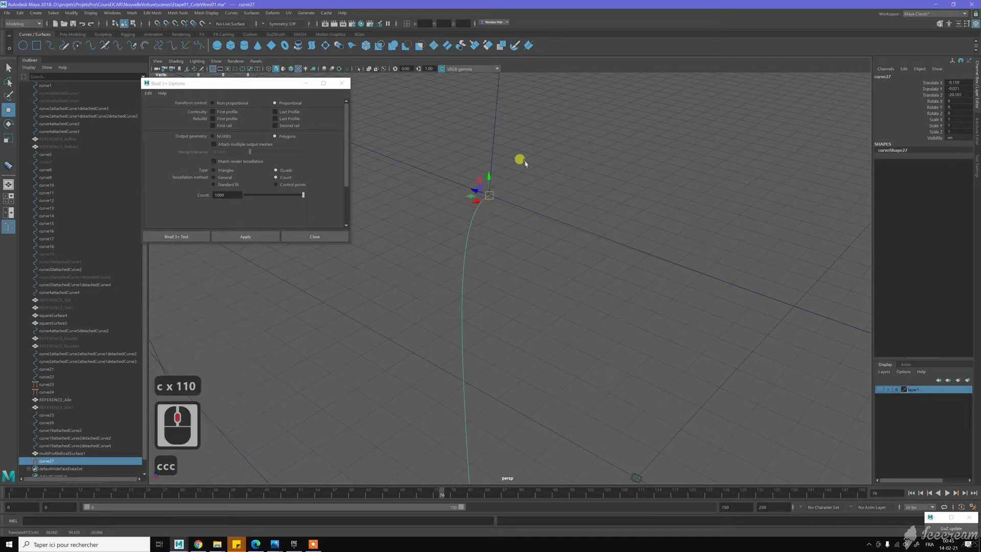
# Display the copied profile's control vertices and snap its top vertex onto the upper side curve at the middle pillar.
pyautogui.rightClick(527, 162)
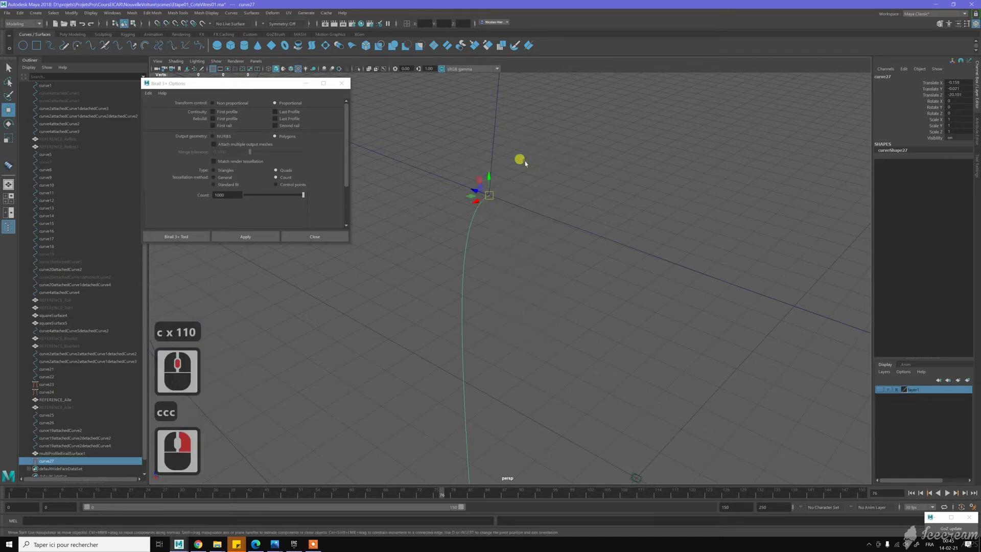
pyautogui.rightClick(527, 162)
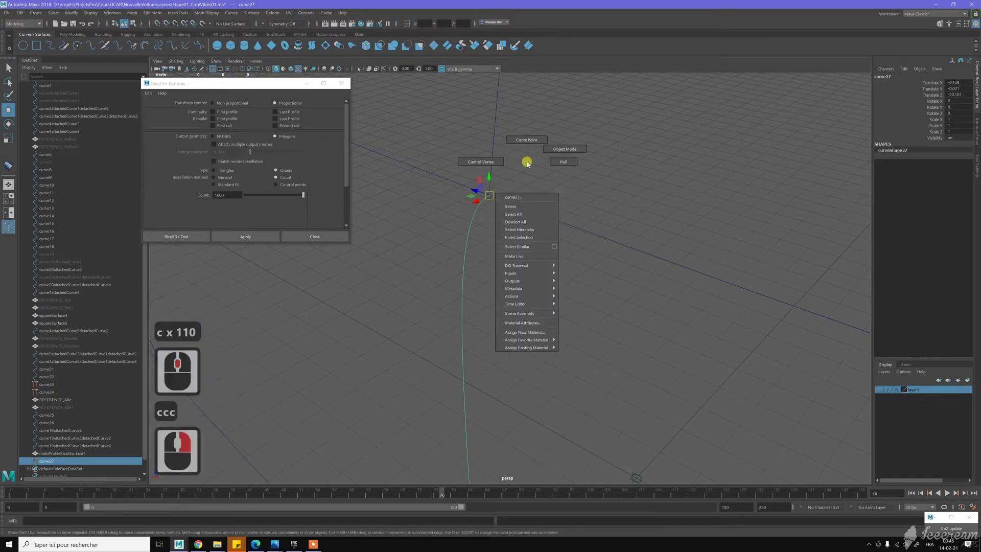
pyautogui.moveTo(527, 162); pyautogui.dragTo(503, 160, button='right')
pyautogui.moveTo(487, 188); pyautogui.dragTo(502, 208)
pyautogui.press('space')
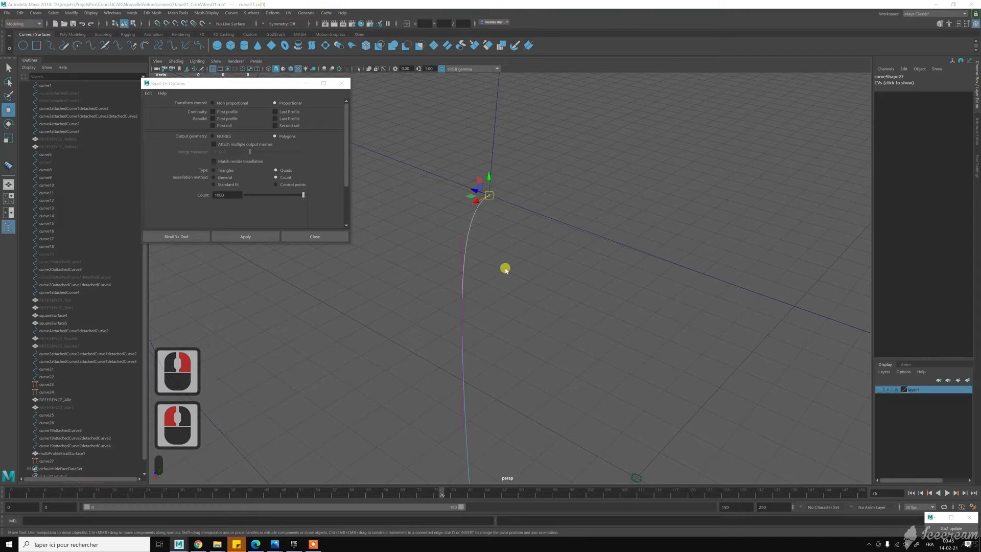
pyautogui.scroll(-6, 503, 269)
pyautogui.scroll(-7, 592, 365)
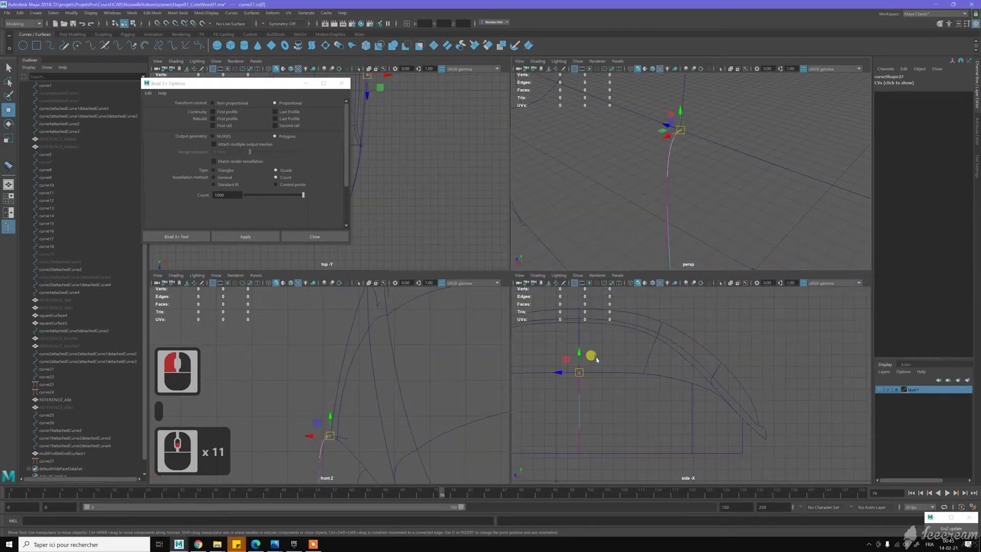
pyautogui.keyDown('alt'); pyautogui.moveTo(604, 368); pyautogui.dragTo(644, 362, button='middle'); pyautogui.keyUp('alt')
pyautogui.scroll(9, 634, 361)
pyautogui.scroll(1, 621, 361)
pyautogui.keyDown('alt'); pyautogui.moveTo(574, 359); pyautogui.dragTo(676, 396, button='middle'); pyautogui.keyUp('alt')
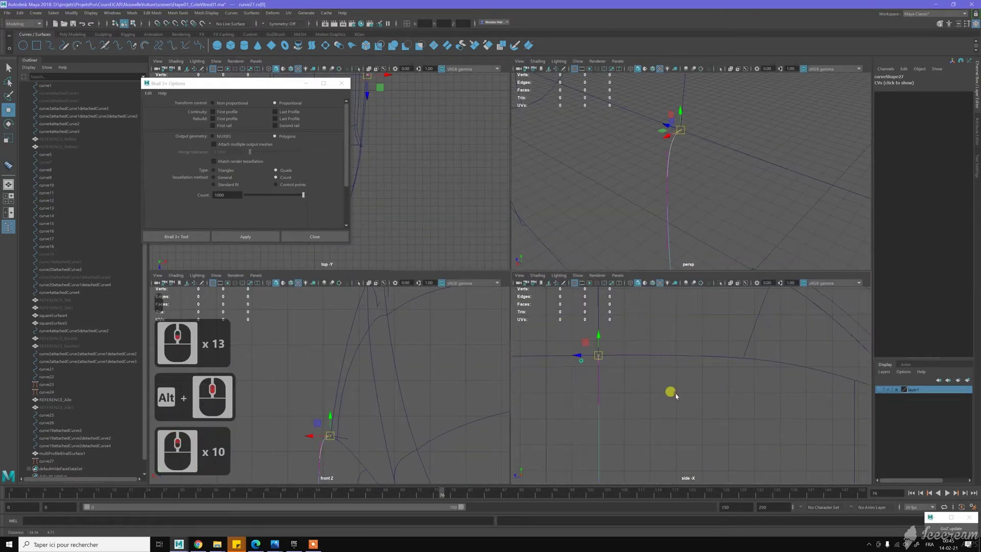
pyautogui.keyDown('alt'); pyautogui.scroll(4, 676, 396); pyautogui.keyUp('alt')
pyautogui.keyDown('alt'); pyautogui.scroll(1, 651, 368); pyautogui.keyUp('alt')
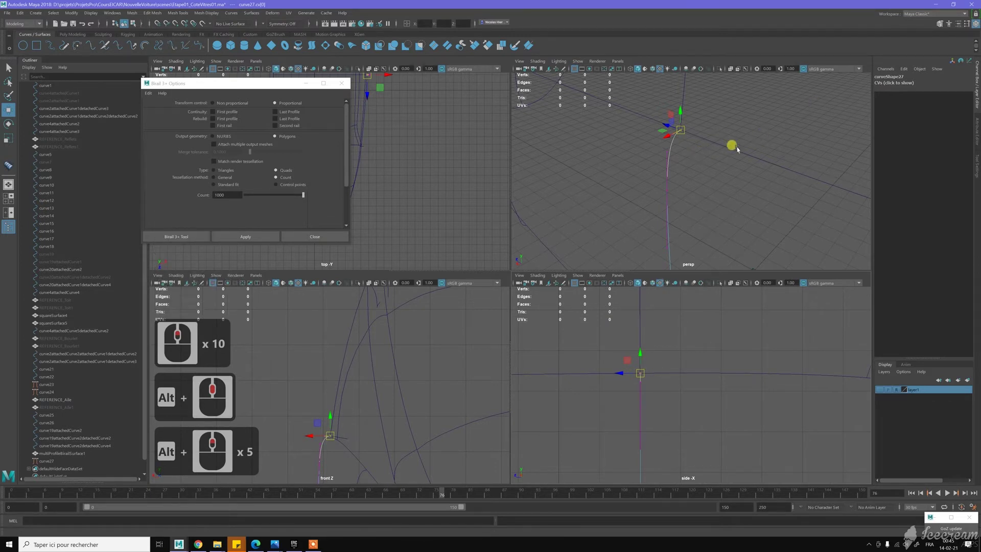
pyautogui.press('c')
pyautogui.moveTo(710, 146); pyautogui.dragTo(677, 141, button='middle')
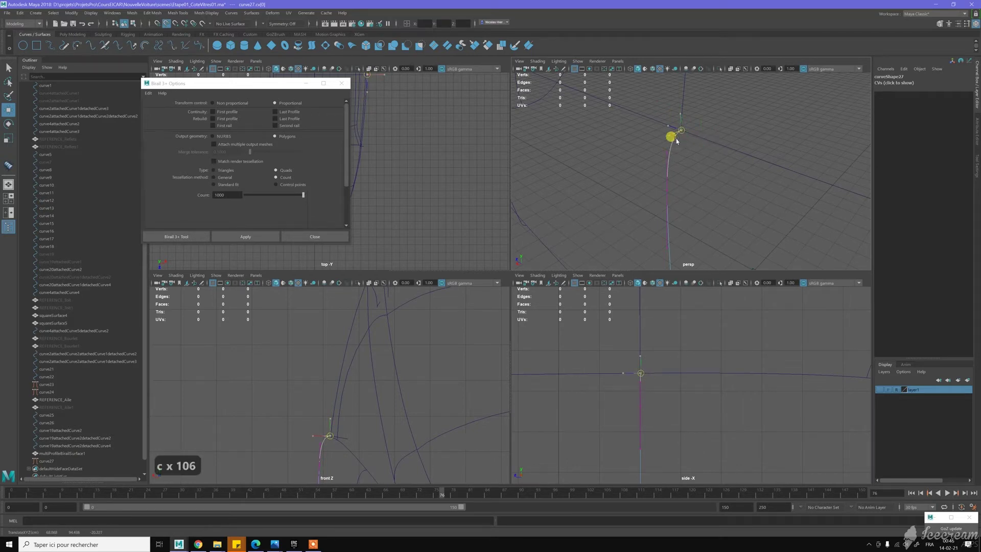
pyautogui.moveTo(677, 140); pyautogui.dragTo(677, 141, button='middle')
# Snap the bottom control vertex of the copied profile onto the lower side curve.
pyautogui.scroll(-3, 703, 178)
pyautogui.keyDown('alt'); pyautogui.moveTo(699, 224); pyautogui.dragTo(598, 168, button='middle'); pyautogui.keyUp('alt')
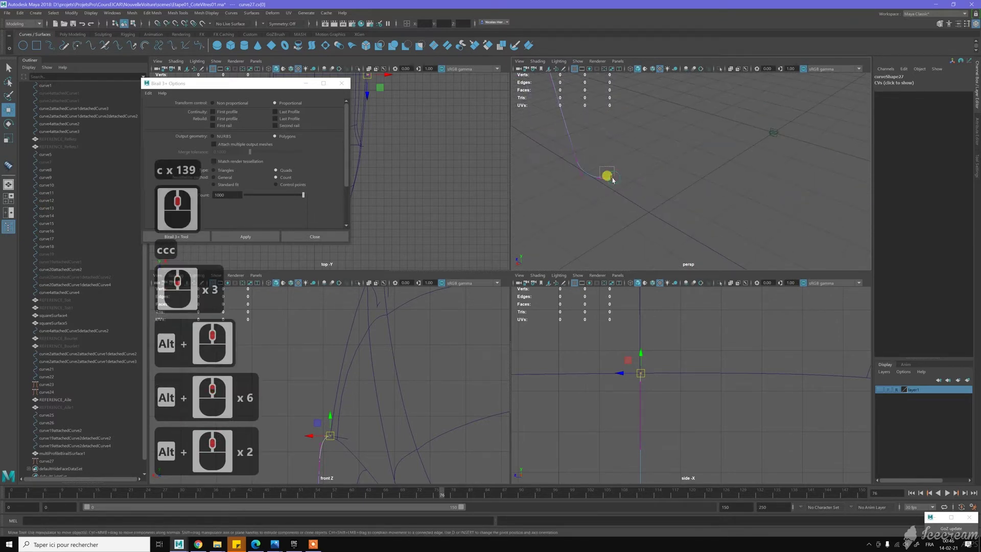
pyautogui.moveTo(613, 179); pyautogui.dragTo(615, 181)
pyautogui.scroll(-4, 676, 324)
pyautogui.scroll(-7, 632, 193)
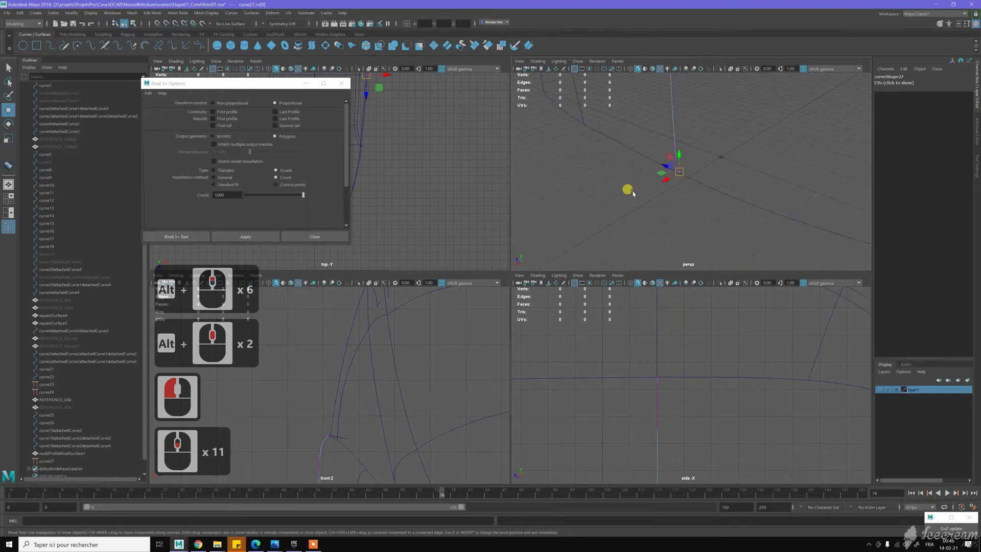
pyautogui.scroll(4, 648, 337)
pyautogui.keyDown('alt'); pyautogui.scroll(4, 658, 399); pyautogui.keyUp('alt')
pyautogui.scroll(3, 691, 185)
pyautogui.scroll(1, 690, 185)
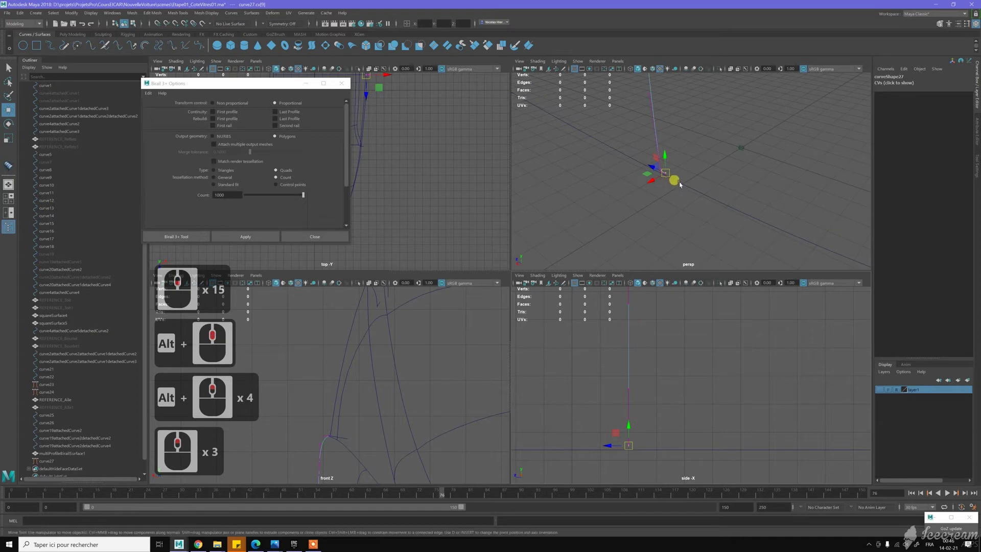
pyautogui.press('c')
pyautogui.moveTo(681, 186); pyautogui.dragTo(663, 186)
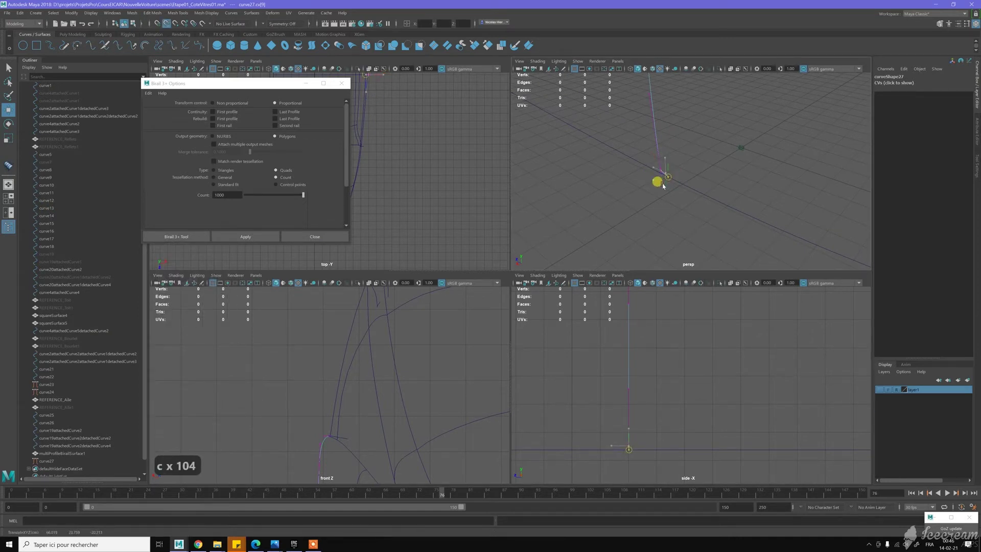
pyautogui.middleClick(685, 169)
pyautogui.press('c')
pyautogui.press('c')
# Move the control vertices just above the copied profile's lower end in the front view to shape a smooth rounded bend.
pyautogui.scroll(4, 679, 169)
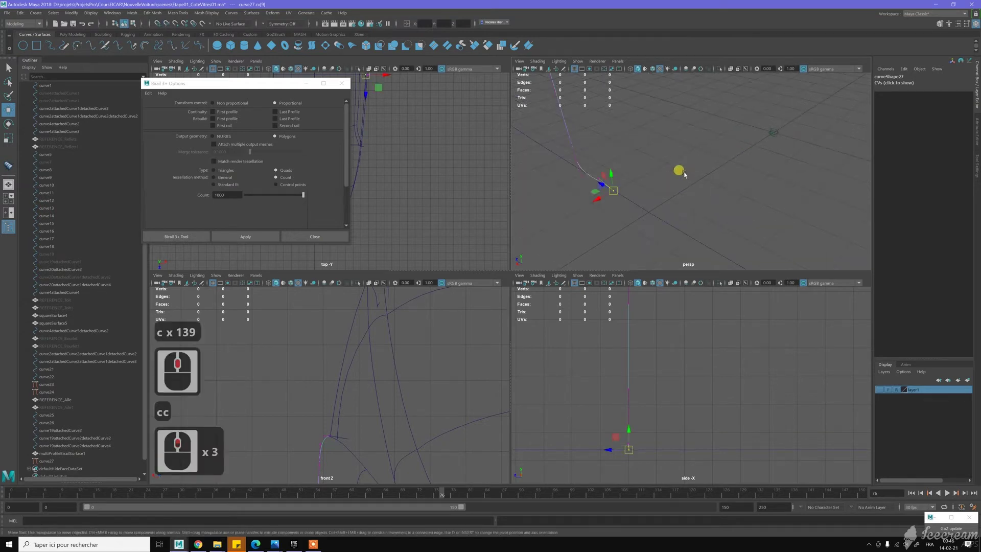
pyautogui.scroll(-1, 594, 181)
pyautogui.moveTo(563, 157)
pyautogui.mouseDown()
pyautogui.moveTo(584, 166)
pyautogui.moveTo(575, 160)
pyautogui.mouseUp()
pyautogui.scroll(7, 368, 422)
pyautogui.moveTo(368, 422)
pyautogui.keyDown('alt'); pyautogui.mouseDown(button='middle')
pyautogui.moveTo(352, 427)
pyautogui.moveTo(363, 424)
pyautogui.mouseUp(button='middle'); pyautogui.keyUp('alt')
pyautogui.keyDown('alt'); pyautogui.scroll(4, 368, 405); pyautogui.keyUp('alt')
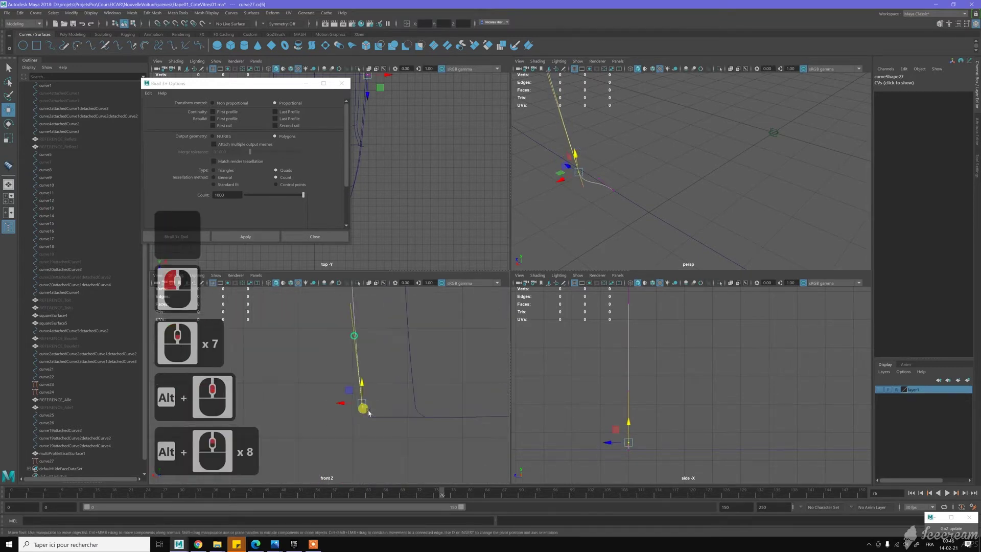
pyautogui.keyDown('alt'); pyautogui.moveTo(367, 412); pyautogui.dragTo(360, 408, button='middle'); pyautogui.keyUp('alt')
pyautogui.keyDown('alt'); pyautogui.scroll(7, 419, 385); pyautogui.keyUp('alt')
pyautogui.keyDown('alt'); pyautogui.scroll(4, 399, 343); pyautogui.keyUp('alt')
pyautogui.keyDown('alt'); pyautogui.moveTo(419, 385); pyautogui.dragTo(365, 367, button='middle'); pyautogui.keyUp('alt')
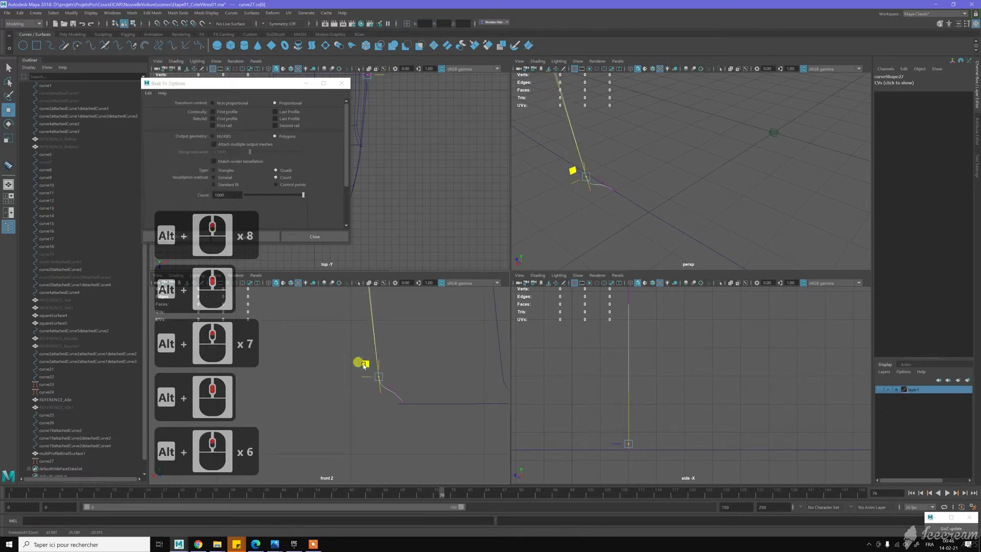
pyautogui.moveTo(371, 369)
pyautogui.mouseDown()
pyautogui.moveTo(402, 378)
pyautogui.moveTo(387, 379)
pyautogui.mouseUp()
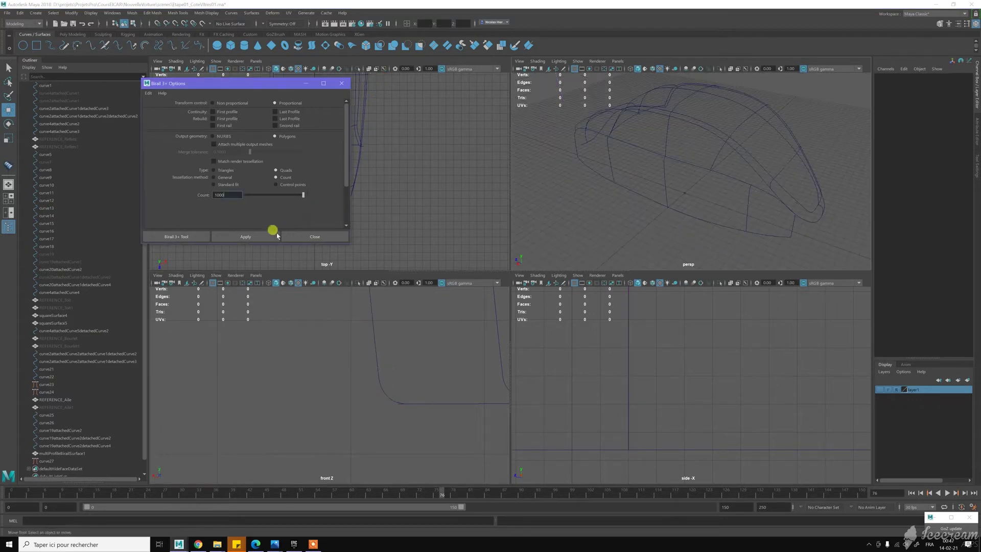
# Try a Birail 3+ surface from the five vertical side profiles, using the upper and lower side curves as rails.
pyautogui.click(255, 233)
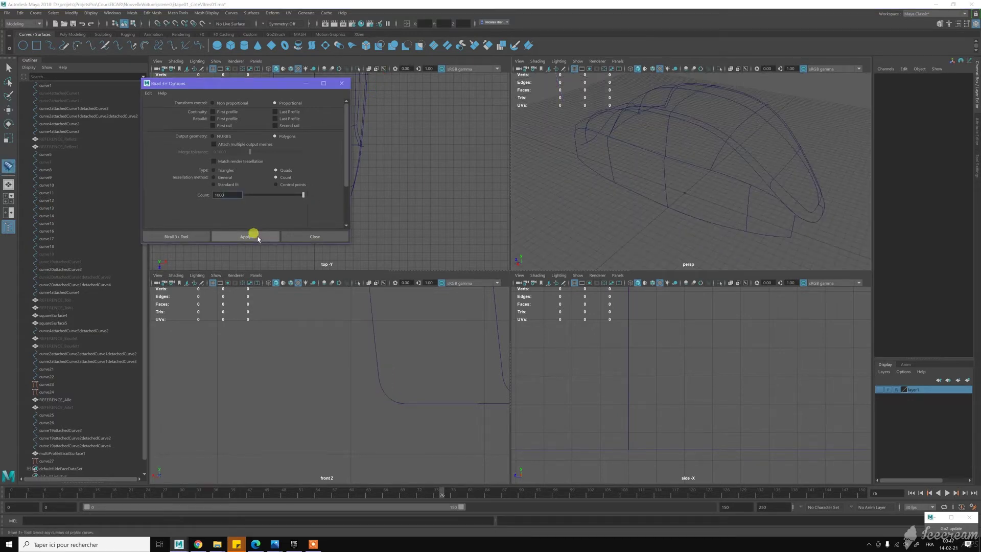
pyautogui.click(583, 151)
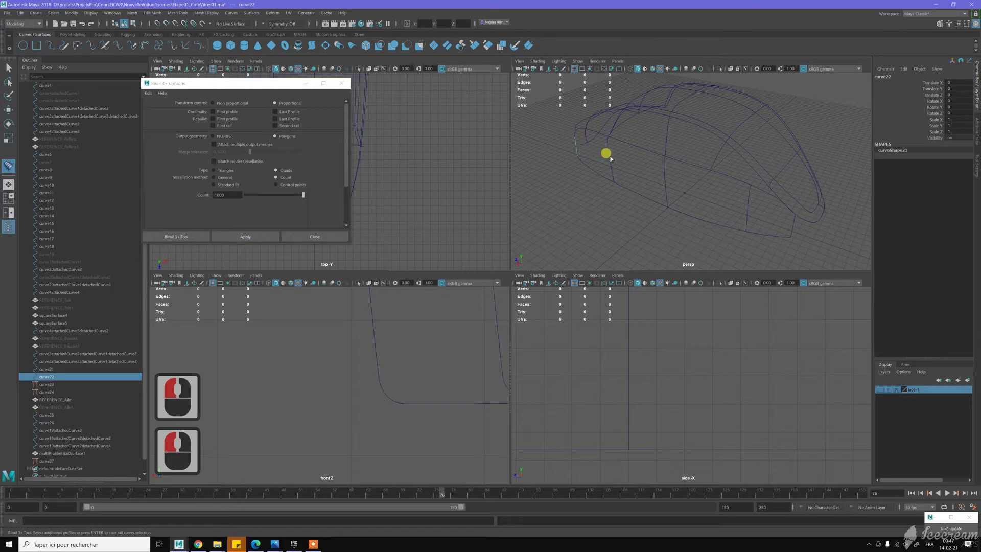
pyautogui.click(621, 160)
pyautogui.click(665, 177)
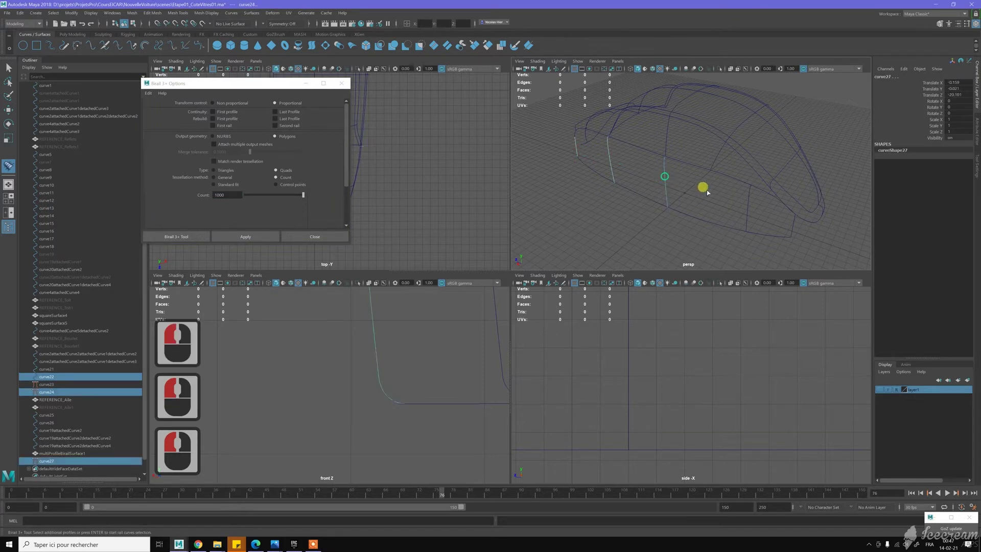
pyautogui.click(749, 205)
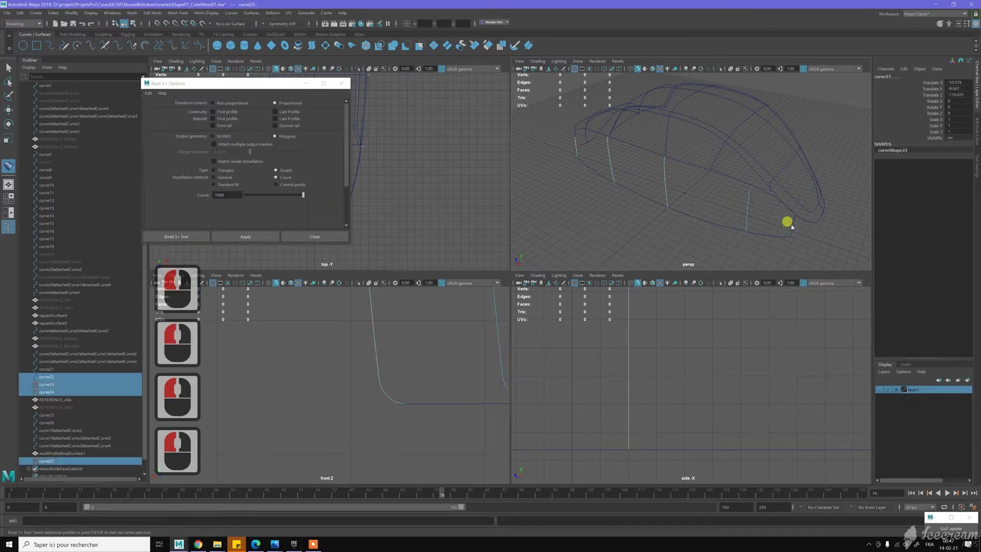
pyautogui.click(792, 224)
pyautogui.press('Return')
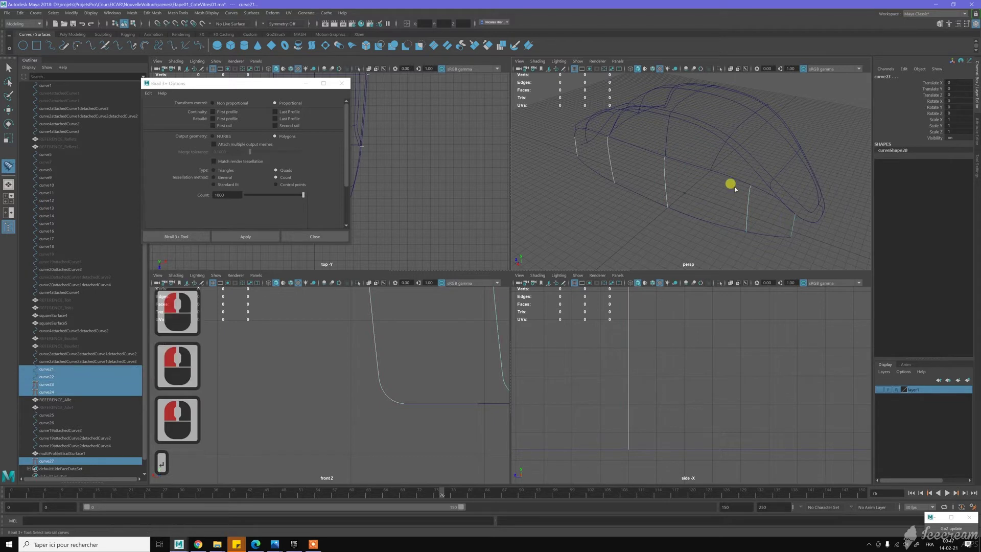
pyautogui.click(739, 181)
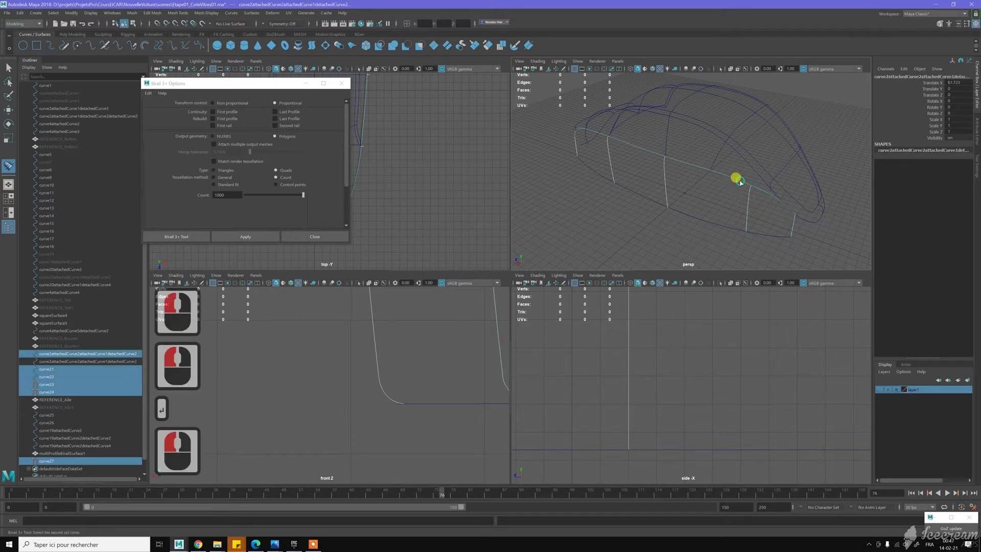
pyautogui.click(722, 226)
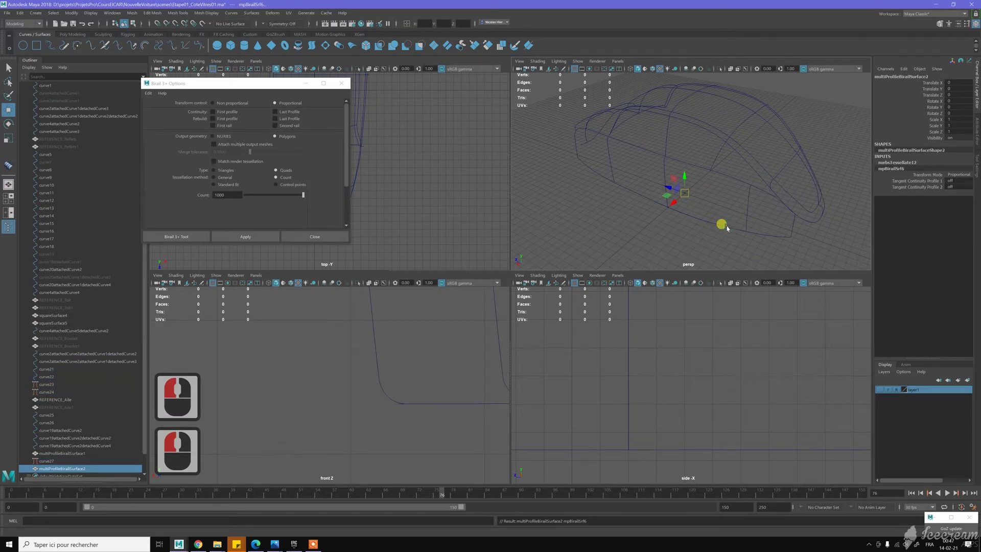
# Delete multiProfileBirailSurface2.
pyautogui.scroll(-5, 75, 316)
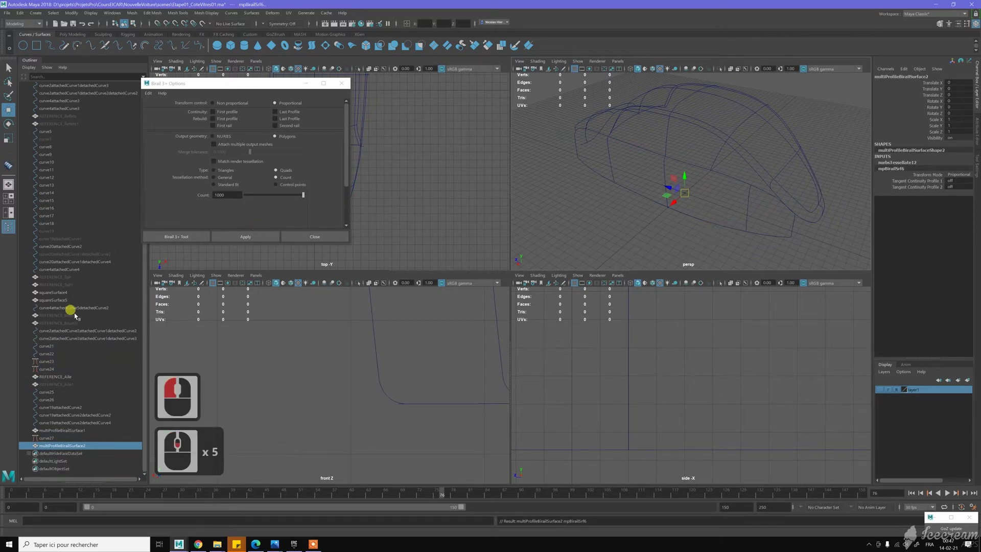
pyautogui.click(46, 438)
pyautogui.click(58, 446)
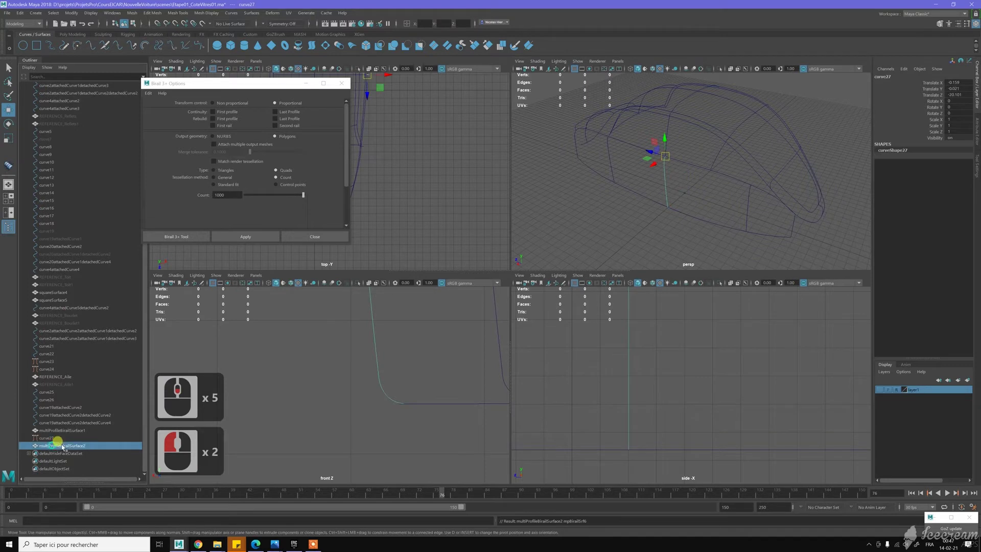
pyautogui.press('Delete')
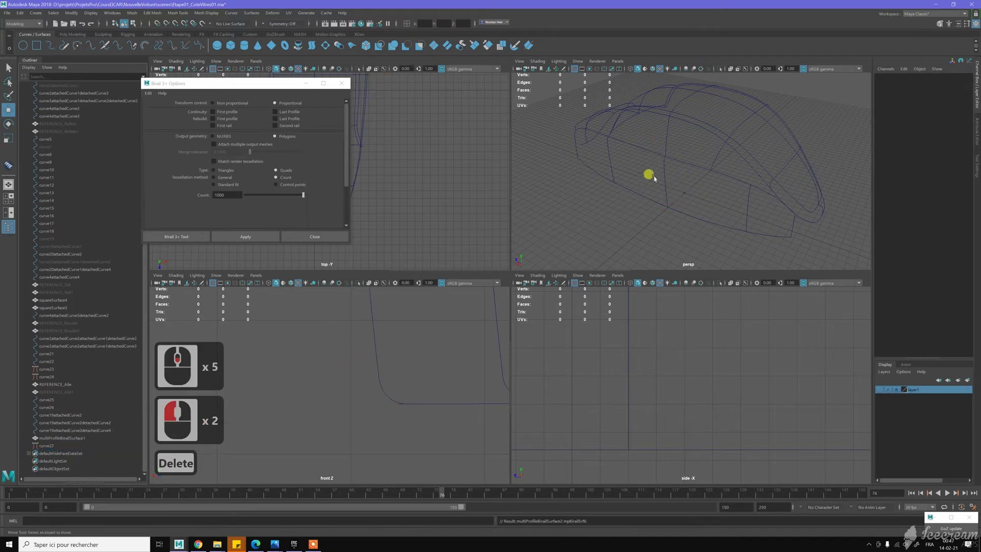
# Snap the end control vertex of the upper side curve onto the top of the end profile, curve21.
pyautogui.moveTo(695, 184)
pyautogui.keyDown('alt'); pyautogui.mouseDown()
pyautogui.moveTo(734, 197)
pyautogui.moveTo(692, 171)
pyautogui.mouseUp(); pyautogui.keyUp('alt')
pyautogui.keyDown('alt'); pyautogui.moveTo(692, 171); pyautogui.dragTo(741, 221, button='middle'); pyautogui.keyUp('alt')
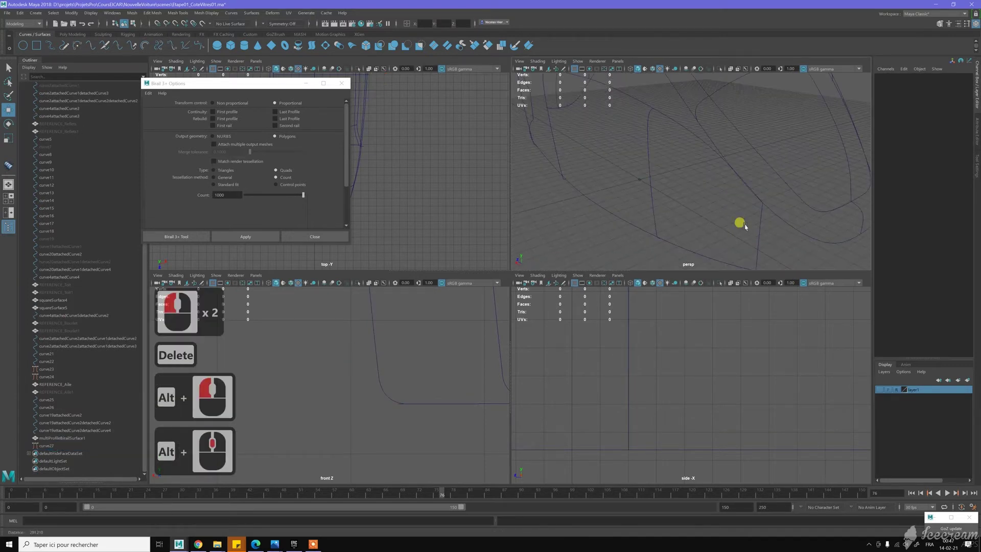
pyautogui.keyDown('alt'); pyautogui.moveTo(741, 221); pyautogui.dragTo(732, 202, button='right'); pyautogui.keyUp('alt')
pyautogui.keyDown('alt'); pyautogui.moveTo(733, 213); pyautogui.dragTo(692, 162, button='middle'); pyautogui.keyUp('alt')
pyautogui.keyDown('alt'); pyautogui.moveTo(692, 162); pyautogui.dragTo(629, 114, button='right'); pyautogui.keyUp('alt')
pyautogui.keyDown('alt'); pyautogui.moveTo(628, 113); pyautogui.dragTo(625, 131, button='middle'); pyautogui.keyUp('alt')
pyautogui.click(622, 132)
pyautogui.scroll(-3, 674, 179)
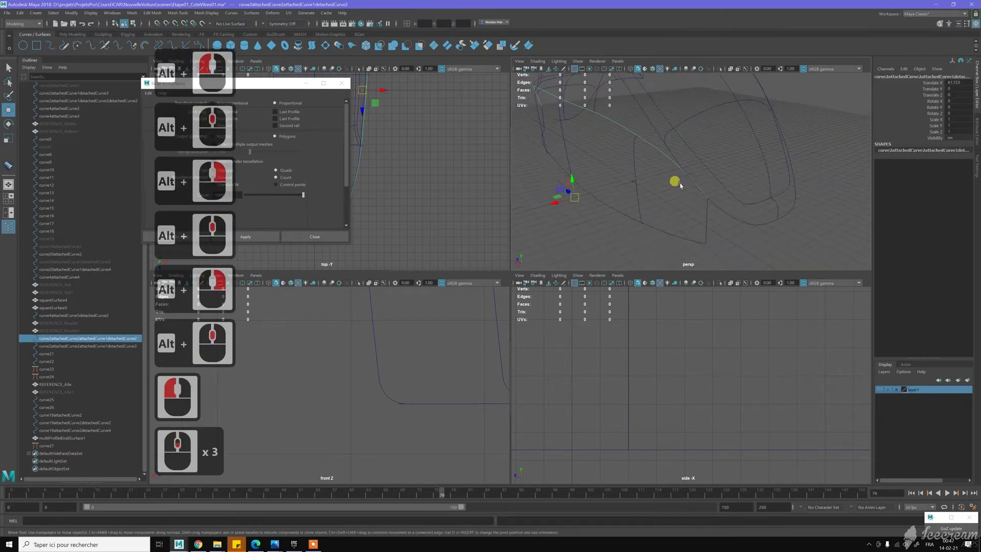
pyautogui.keyDown('alt'); pyautogui.moveTo(675, 145); pyautogui.dragTo(681, 154, button='right'); pyautogui.keyUp('alt')
pyautogui.rightClick(676, 148)
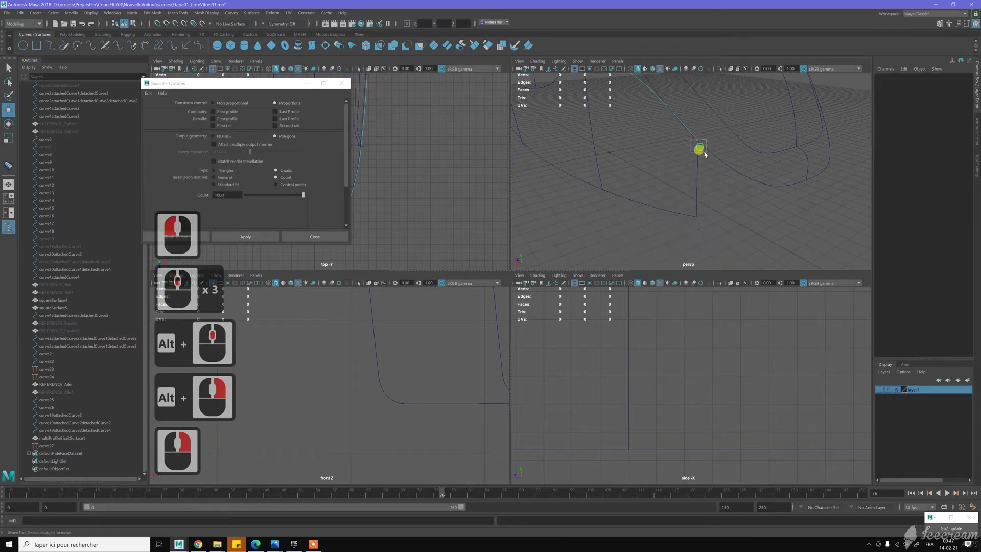
pyautogui.moveTo(704, 155); pyautogui.dragTo(704, 156)
pyautogui.press('c')
pyautogui.moveTo(695, 166); pyautogui.dragTo(732, 89, button='middle')
pyautogui.moveTo(703, 197); pyautogui.dragTo(705, 203, button='middle')
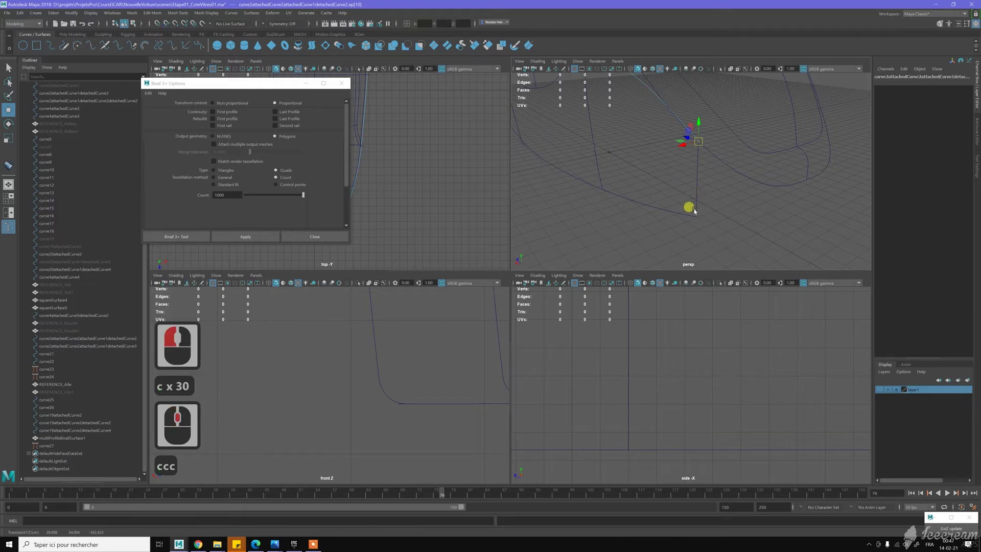
# Snap the end control vertex of the lower side curve onto the bottom of the end profile, curve21.
pyautogui.click(678, 207)
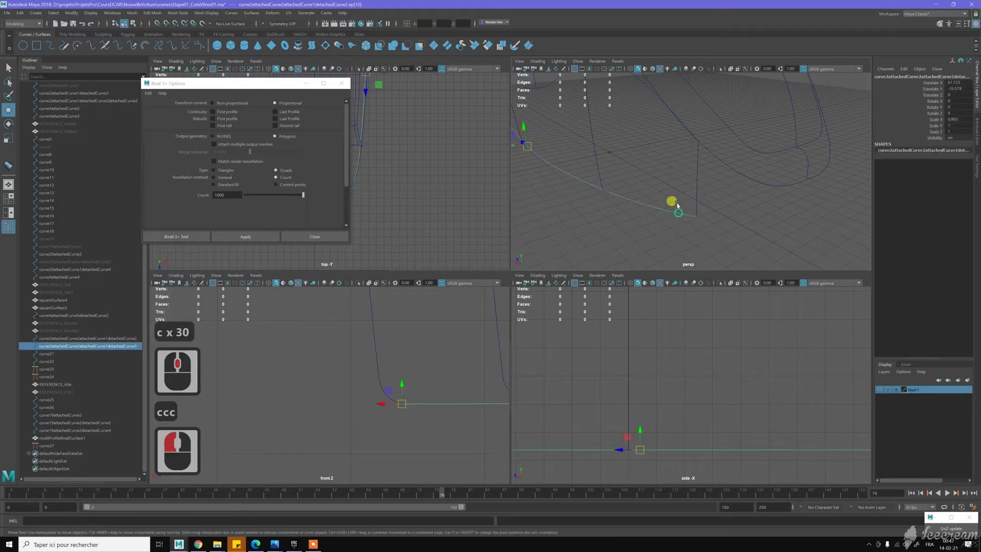
pyautogui.moveTo(673, 180); pyautogui.dragTo(671, 196, button='right')
pyautogui.moveTo(712, 229); pyautogui.dragTo(694, 190)
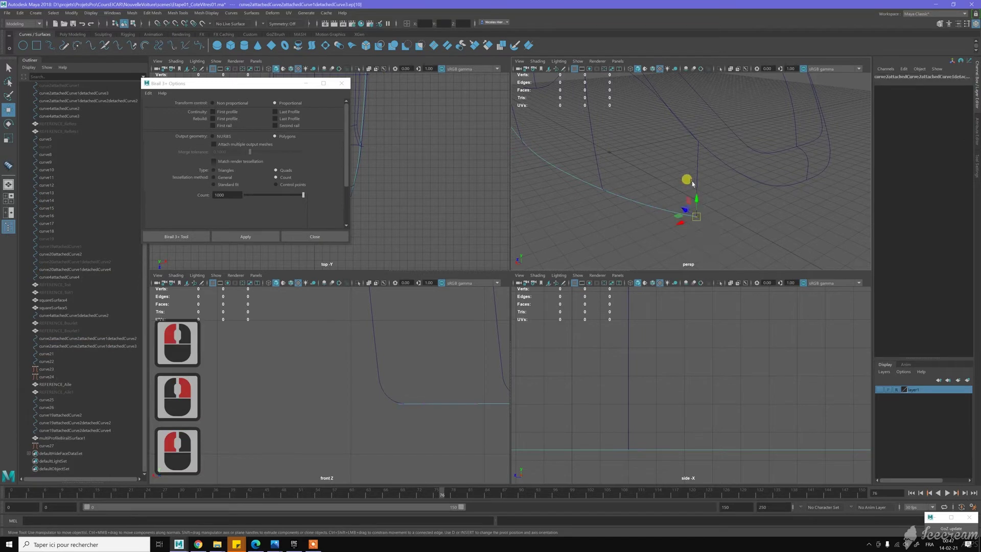
pyautogui.press('c')
pyautogui.moveTo(695, 177); pyautogui.dragTo(690, 230, button='middle')
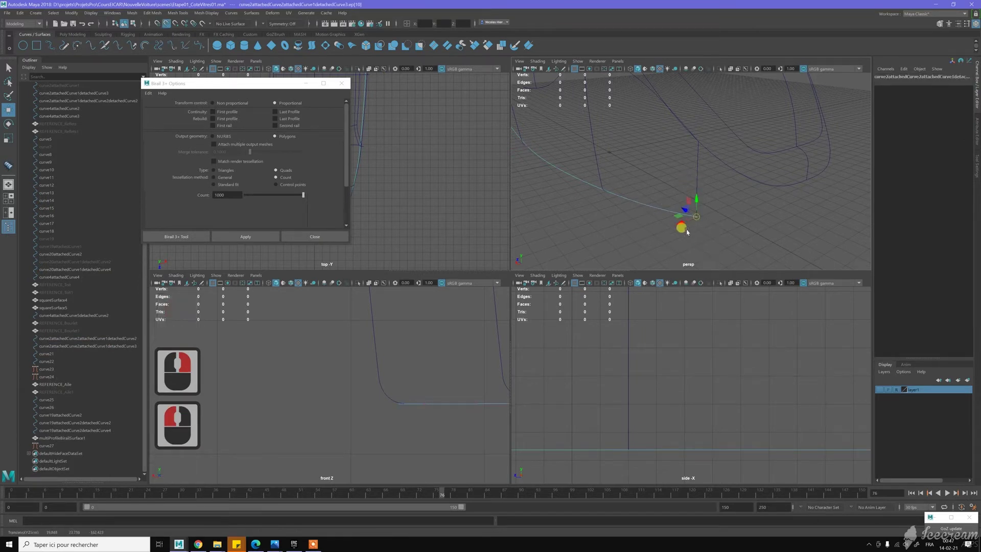
# Display curve23's control vertices and snap its top vertex onto the upper side curve.
pyautogui.keyDown('alt'); pyautogui.moveTo(617, 156); pyautogui.dragTo(648, 178, button='middle'); pyautogui.keyUp('alt')
pyautogui.click(661, 164)
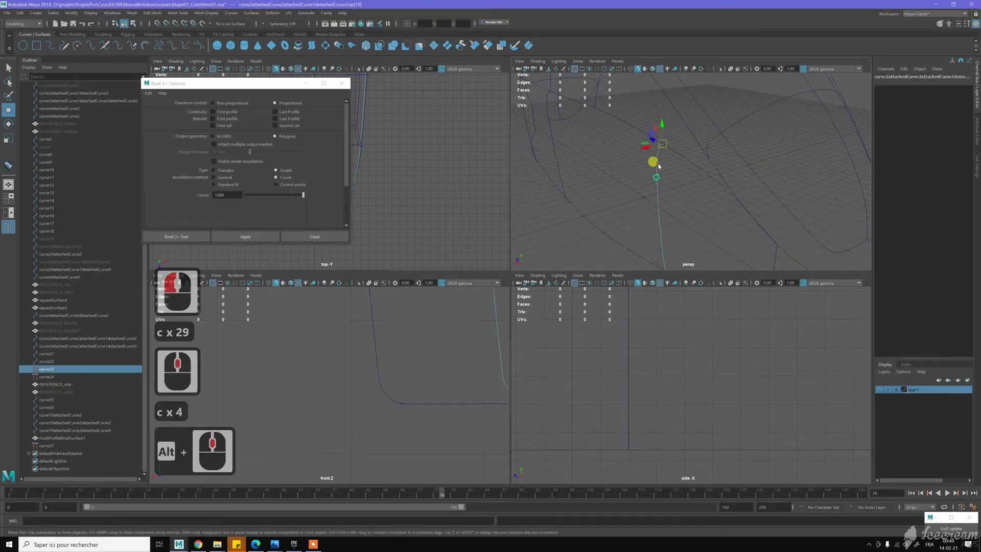
pyautogui.moveTo(669, 171); pyautogui.dragTo(648, 167, button='right')
pyautogui.scroll(2, 666, 124)
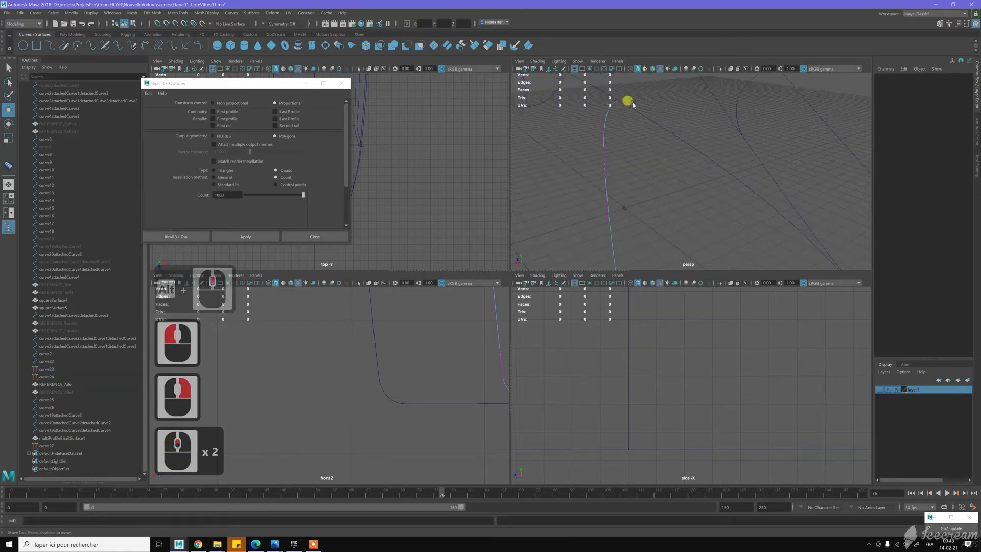
pyautogui.keyDown('alt'); pyautogui.moveTo(634, 110); pyautogui.dragTo(643, 122, button='middle'); pyautogui.keyUp('alt')
pyautogui.moveTo(637, 126); pyautogui.dragTo(657, 172)
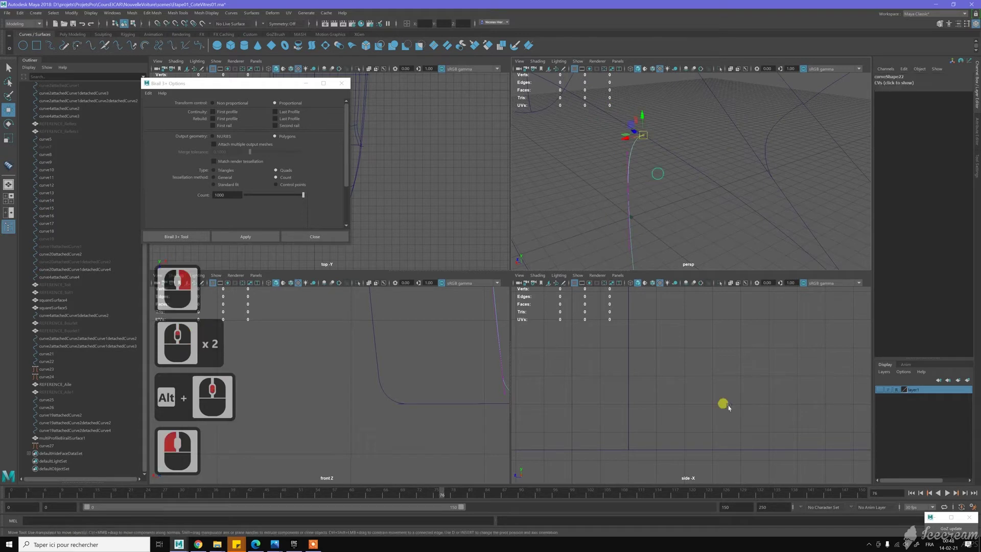
pyautogui.scroll(-1, 730, 406)
pyautogui.scroll(-8, 730, 405)
pyautogui.middleClick(705, 382)
pyautogui.press('f')
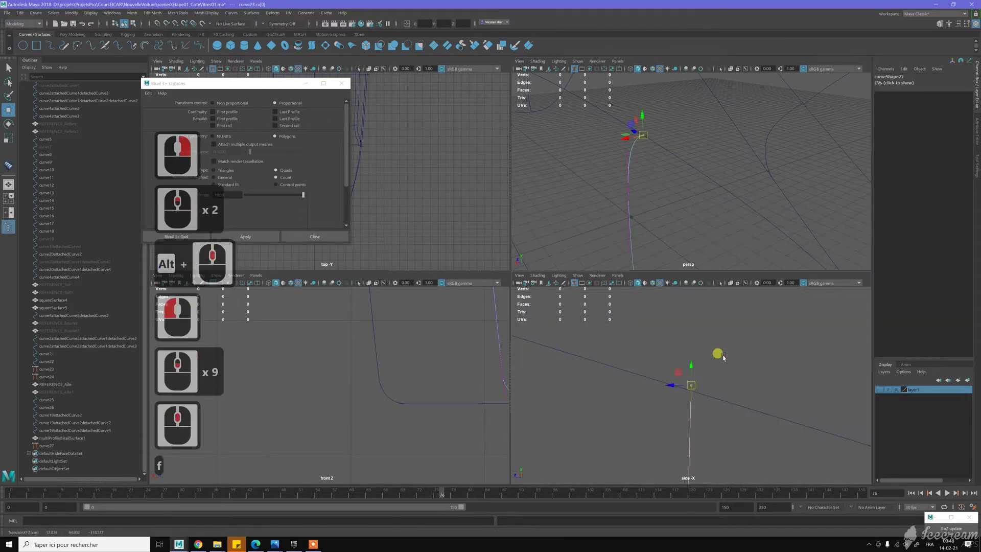
pyautogui.scroll(-14, 681, 330)
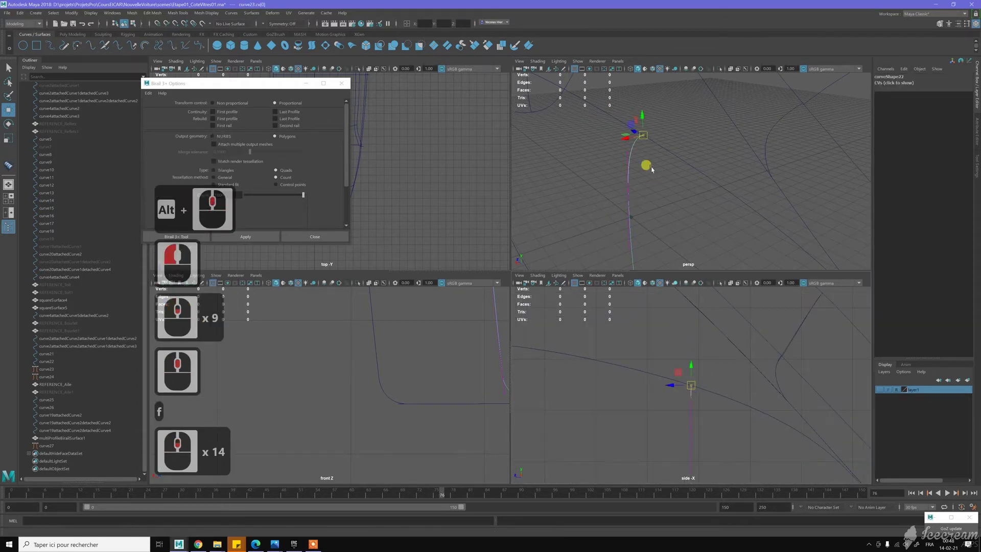
pyautogui.press('c')
pyautogui.moveTo(665, 150); pyautogui.dragTo(642, 138, button='middle')
pyautogui.press('c')
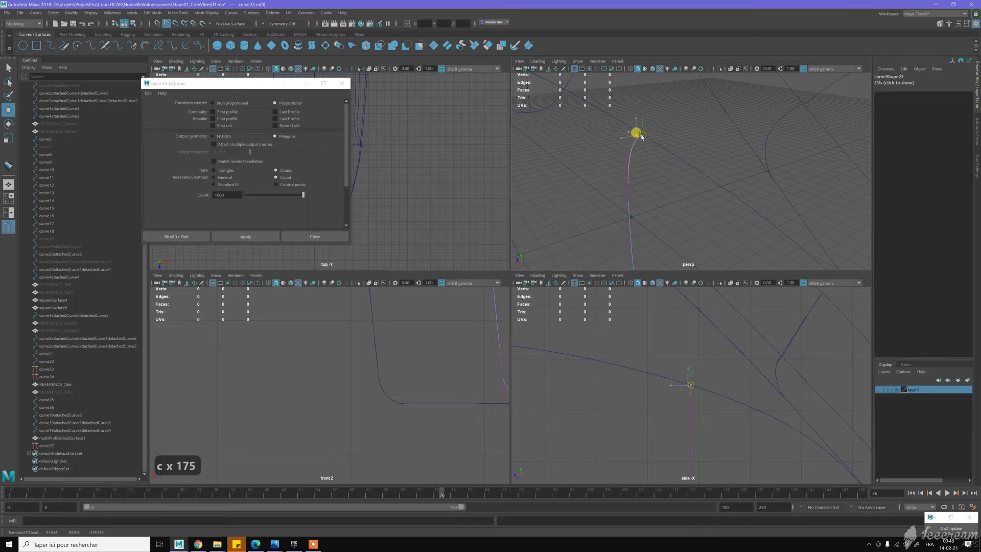
pyautogui.moveTo(642, 137); pyautogui.dragTo(643, 137, button='middle')
# Snap the bottom control vertex of curve23 onto the lower side curve.
pyautogui.scroll(-2, 694, 342)
pyautogui.keyDown('alt'); pyautogui.moveTo(714, 446); pyautogui.dragTo(680, 137, button='middle'); pyautogui.keyUp('alt')
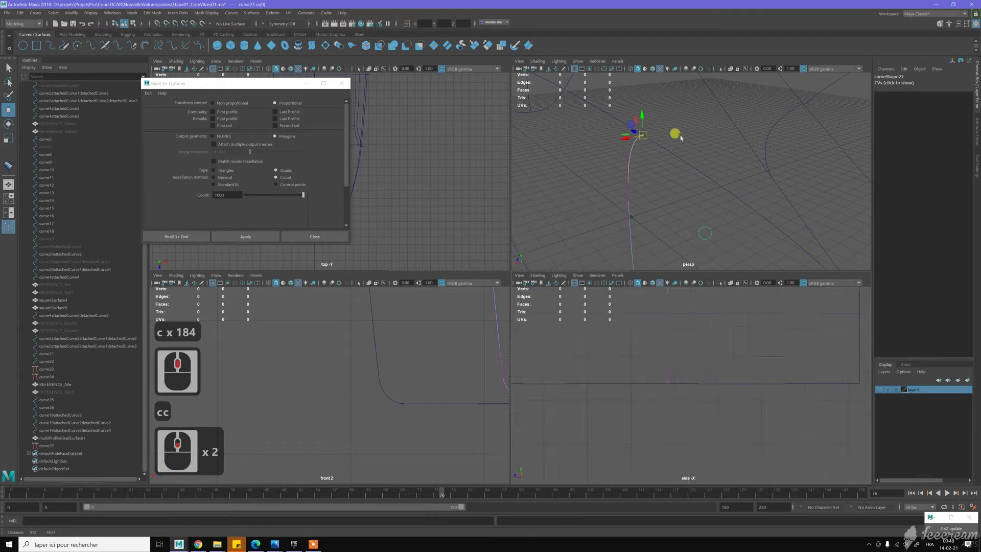
pyautogui.keyDown('alt'); pyautogui.moveTo(663, 219); pyautogui.dragTo(670, 128, button='middle'); pyautogui.keyUp('alt')
pyautogui.keyDown('alt'); pyautogui.scroll(2, 687, 223); pyautogui.keyUp('alt')
pyautogui.keyDown('alt'); pyautogui.scroll(-1, 685, 225); pyautogui.keyUp('alt')
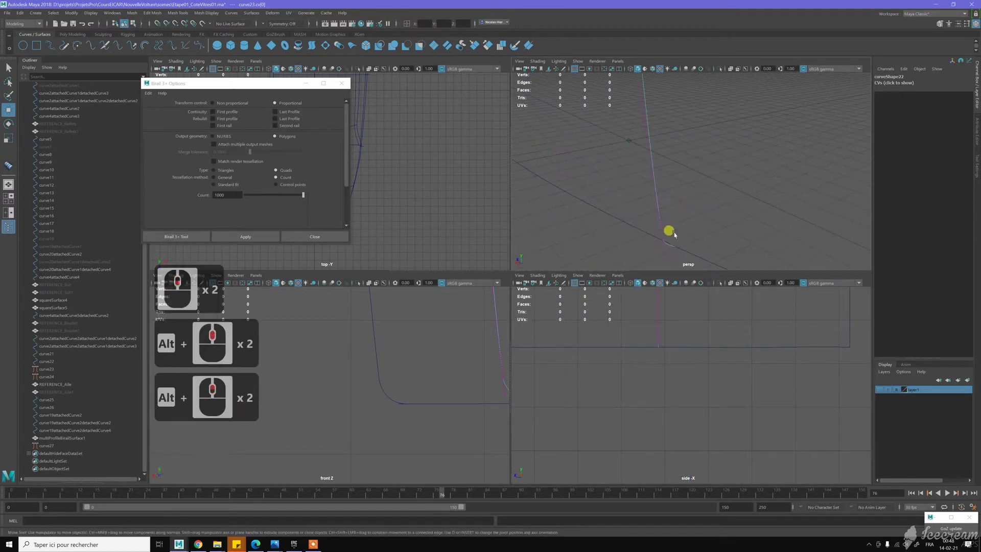
pyautogui.click(679, 252)
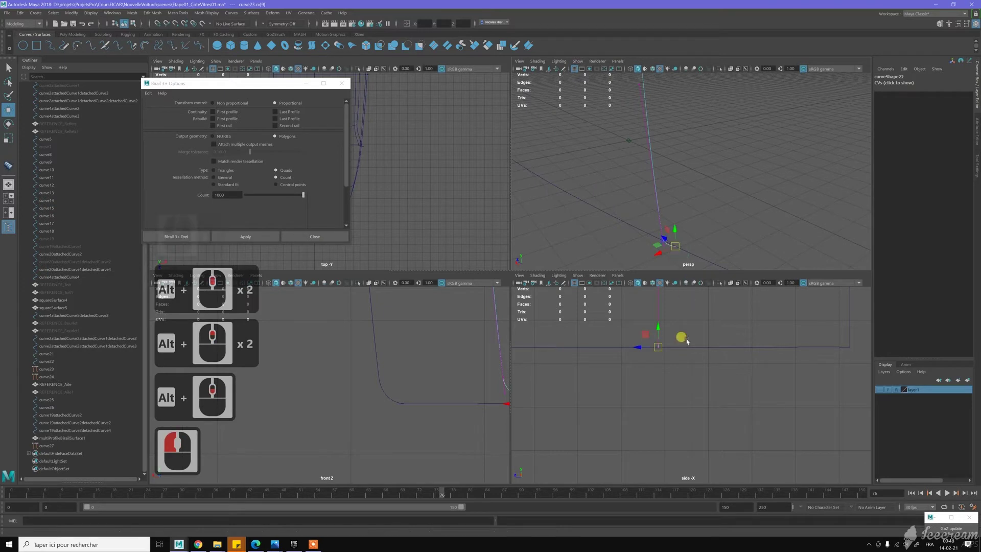
pyautogui.press('c')
pyautogui.moveTo(680, 347); pyautogui.dragTo(657, 356, button='middle')
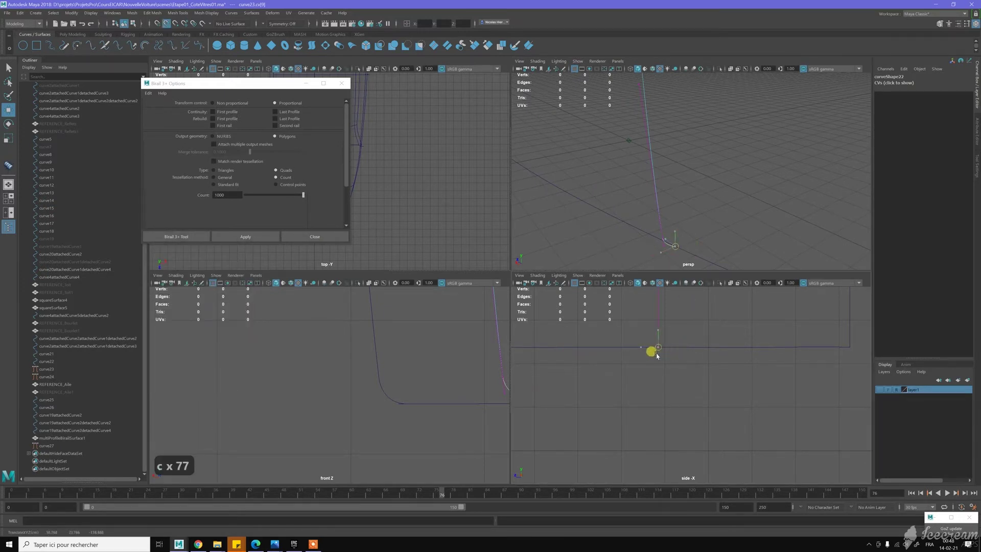
# Select the middle profile, curve27, and examine how it meets the side curves in the perspective and side views.
pyautogui.scroll(-1, 729, 169)
pyautogui.scroll(-4, 587, 145)
pyautogui.keyDown('alt'); pyautogui.moveTo(587, 145); pyautogui.dragTo(615, 197, button='middle'); pyautogui.keyUp('alt')
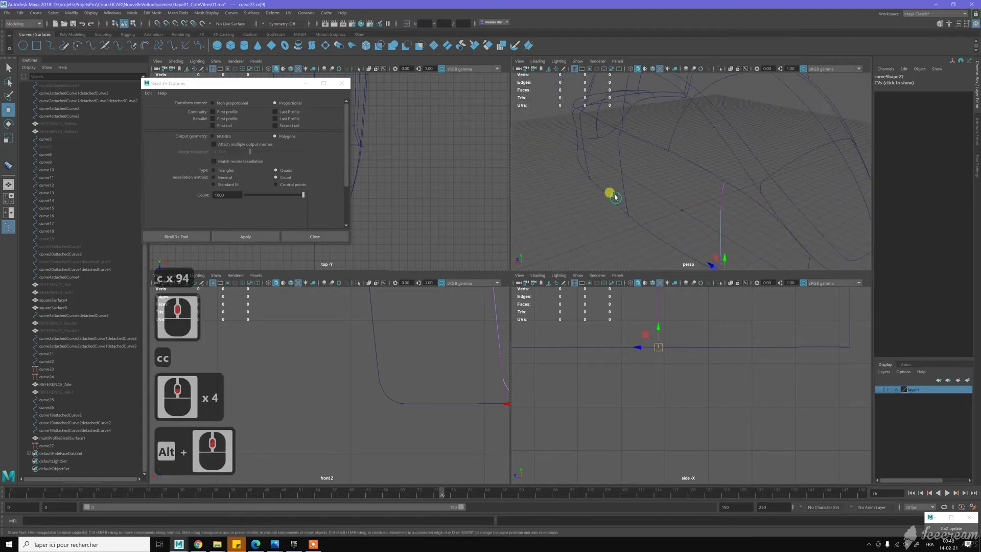
pyautogui.click(621, 177)
pyautogui.keyDown('alt'); pyautogui.moveTo(583, 157); pyautogui.dragTo(615, 196, button='middle'); pyautogui.keyUp('alt')
pyautogui.scroll(-10, 618, 355)
pyautogui.keyDown('alt'); pyautogui.moveTo(610, 327); pyautogui.dragTo(709, 363, button='middle'); pyautogui.keyUp('alt')
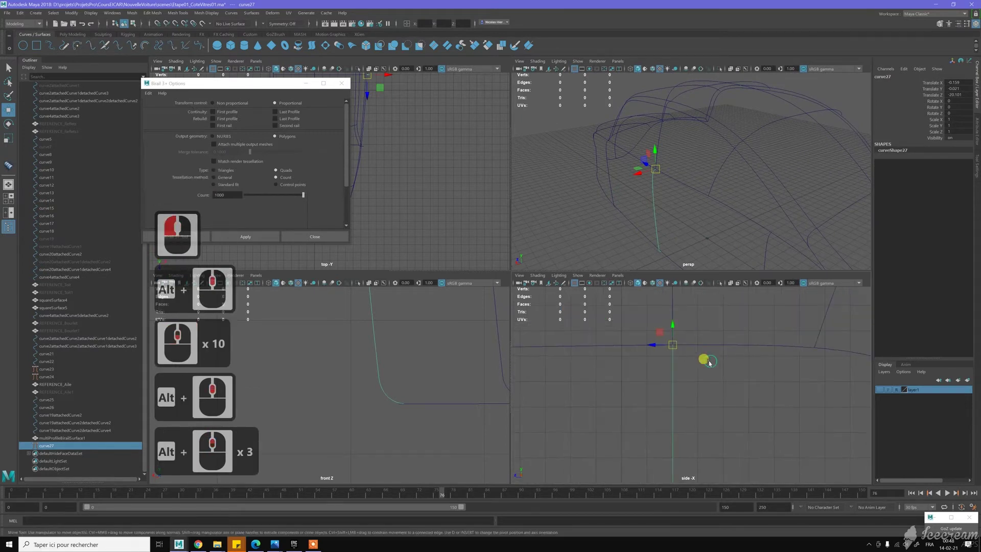
pyautogui.scroll(2, 707, 359)
pyautogui.scroll(2, 674, 223)
pyautogui.keyDown('alt'); pyautogui.moveTo(663, 215); pyautogui.dragTo(702, 199, button='middle'); pyautogui.keyUp('alt')
pyautogui.keyDown('alt'); pyautogui.scroll(1, 675, 229); pyautogui.keyUp('alt')
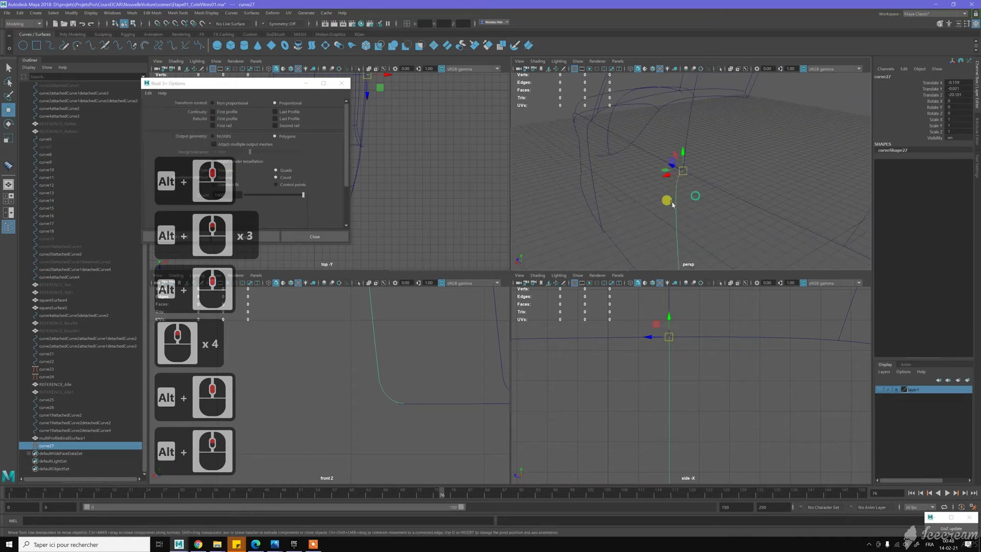
pyautogui.keyDown('alt'); pyautogui.moveTo(673, 205); pyautogui.dragTo(623, 205); pyautogui.keyUp('alt')
pyautogui.click(642, 193)
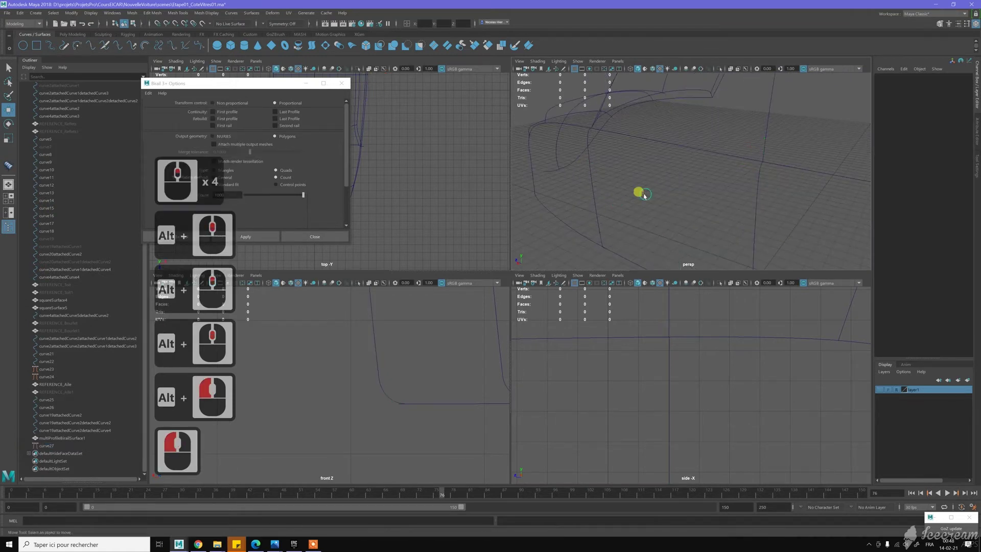
# Display curve24's control vertices and snap its top vertex onto the upper side curve.
pyautogui.click(592, 198)
pyautogui.middleClick(756, 373)
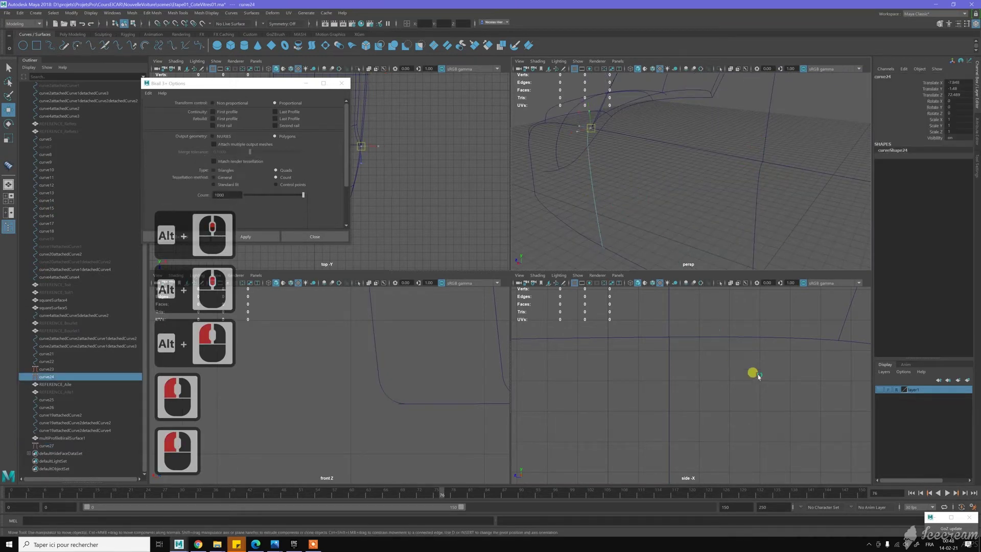
pyautogui.press('f')
pyautogui.keyDown('alt'); pyautogui.moveTo(721, 326); pyautogui.dragTo(716, 347, button='middle'); pyautogui.keyUp('alt')
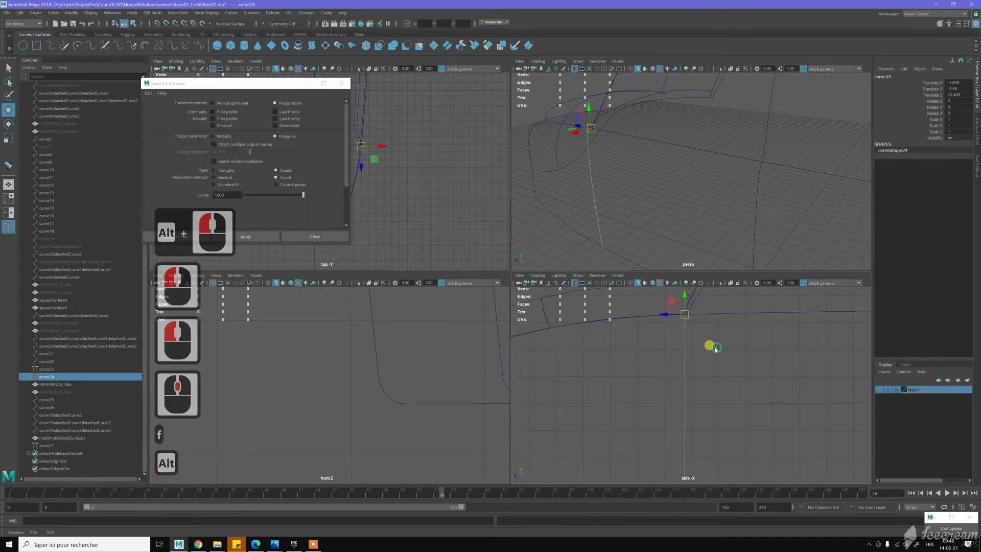
pyautogui.keyDown('alt'); pyautogui.moveTo(637, 175); pyautogui.dragTo(666, 217, button='middle'); pyautogui.keyUp('alt')
pyautogui.keyDown('alt'); pyautogui.scroll(3, 635, 168); pyautogui.keyUp('alt')
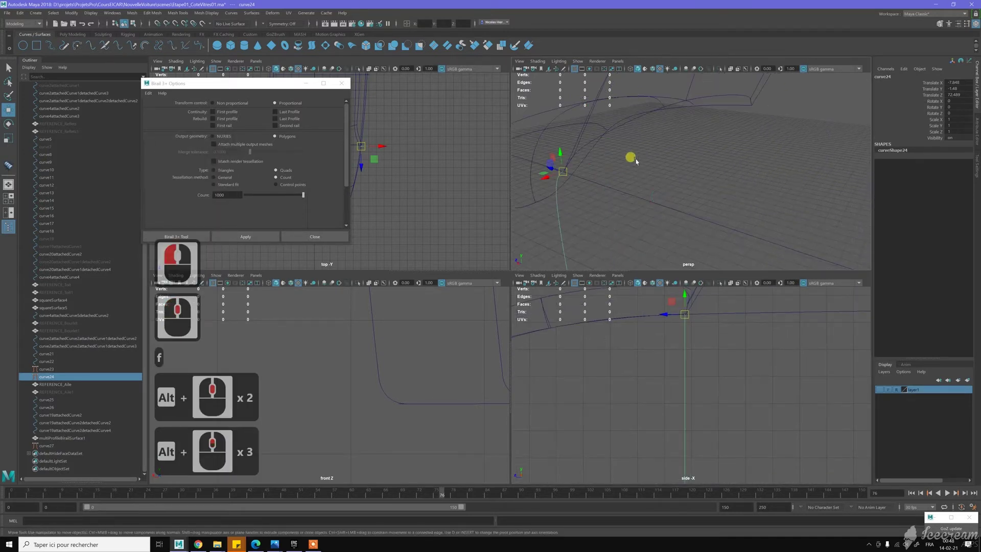
pyautogui.rightClick(638, 160)
pyautogui.moveTo(638, 160); pyautogui.dragTo(599, 159, button='right')
pyautogui.click(562, 172)
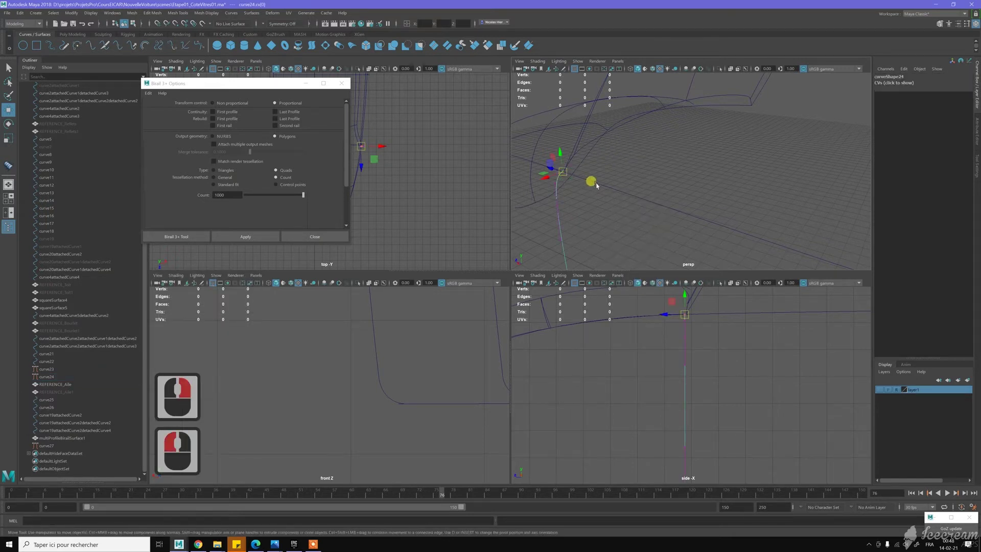
pyautogui.press('c')
pyautogui.moveTo(596, 184)
pyautogui.mouseDown(button='middle')
pyautogui.moveTo(552, 189)
pyautogui.moveTo(611, 194)
pyautogui.mouseUp(button='middle')
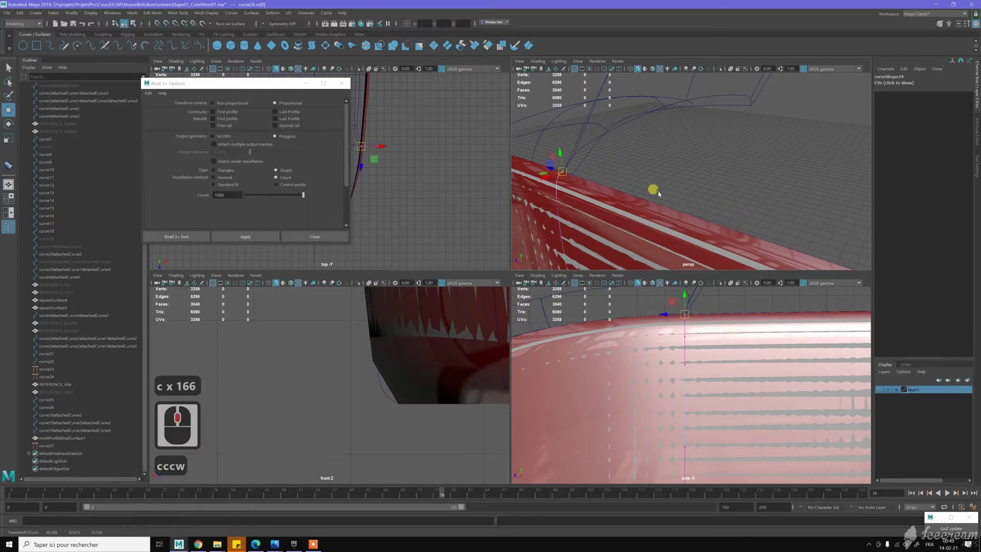
pyautogui.scroll(-3, 658, 193)
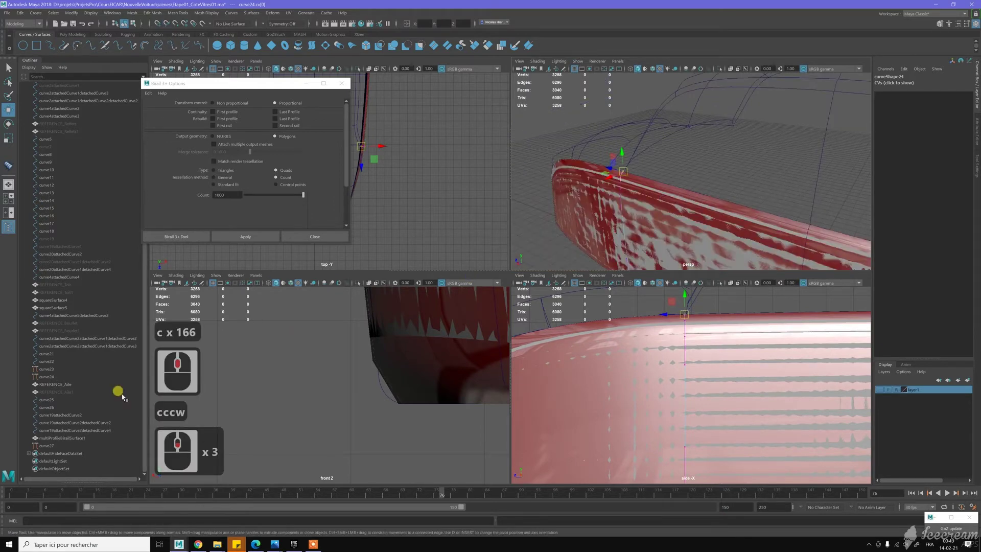
# Delete the multiProfileBirailSurface1 surface from the side of the car body.
pyautogui.click(91, 438)
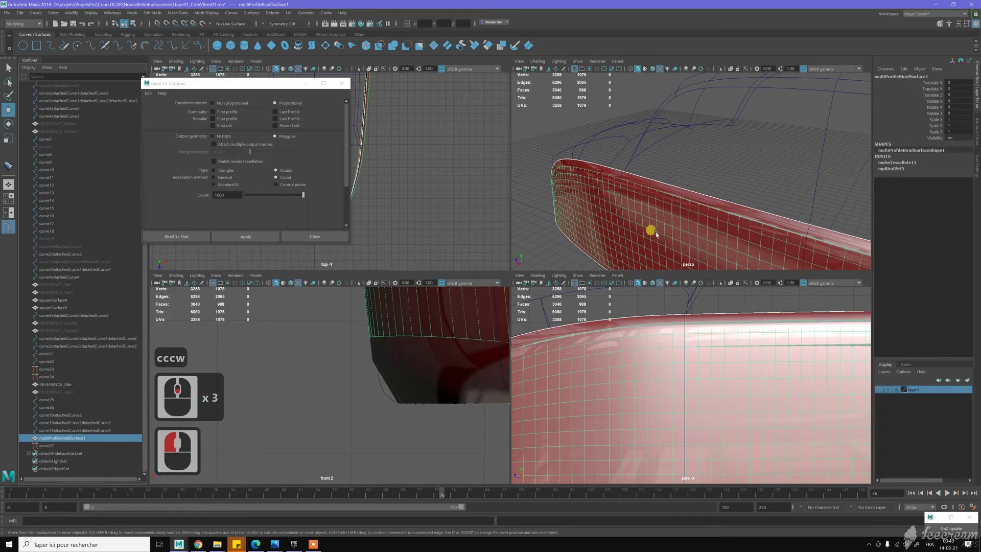
pyautogui.press('Delete')
pyautogui.scroll(-6, 670, 197)
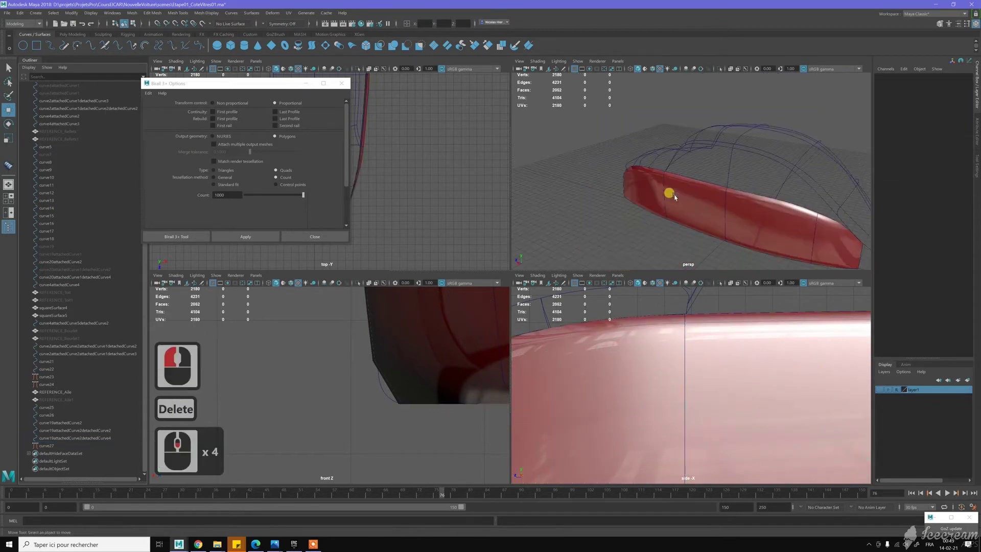
# Hide the REFERENCE_Aile mesh so only the construction curves show, and save the scene.
pyautogui.moveTo(766, 202)
pyautogui.keyDown('alt'); pyautogui.mouseDown()
pyautogui.moveTo(729, 204)
pyautogui.moveTo(751, 211)
pyautogui.mouseUp(); pyautogui.keyUp('alt')
pyautogui.moveTo(748, 207)
pyautogui.keyDown('alt'); pyautogui.mouseDown(button='right')
pyautogui.moveTo(777, 212)
pyautogui.moveTo(738, 212)
pyautogui.moveTo(757, 217)
pyautogui.mouseUp(button='right'); pyautogui.keyUp('alt')
pyautogui.keyDown('alt'); pyautogui.moveTo(752, 214); pyautogui.dragTo(641, 194); pyautogui.keyUp('alt')
pyautogui.keyDown('alt'); pyautogui.moveTo(641, 194); pyautogui.dragTo(614, 200, button='middle'); pyautogui.keyUp('alt')
pyautogui.keyDown('alt'); pyautogui.click(614, 199); pyautogui.keyUp('alt')
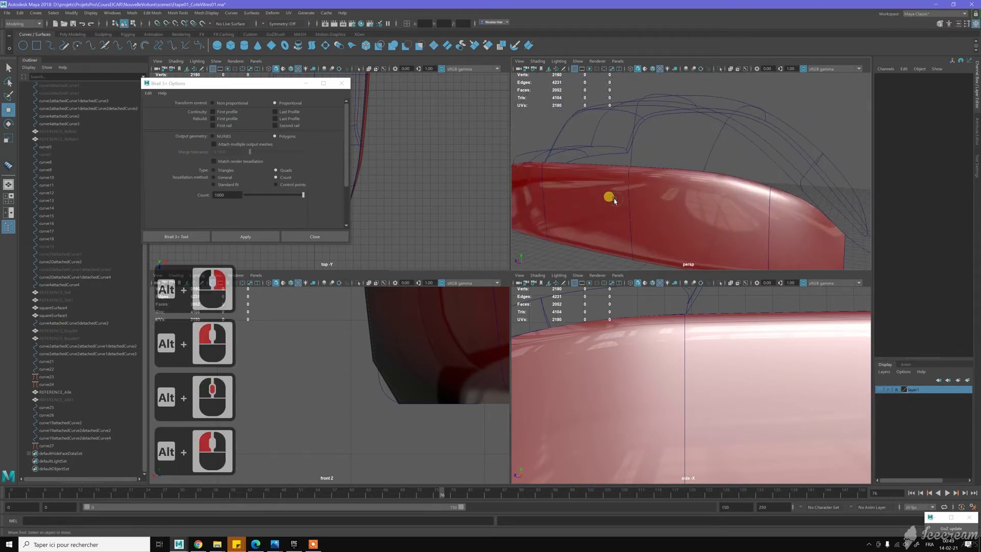
pyautogui.press('w')
pyautogui.click(639, 211)
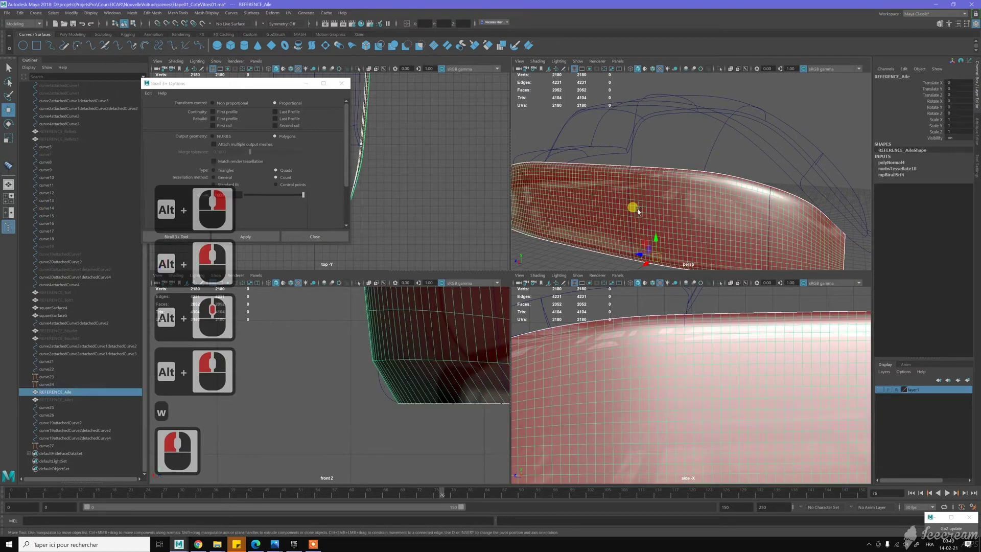
pyautogui.hotkey('ctrl', 'h')
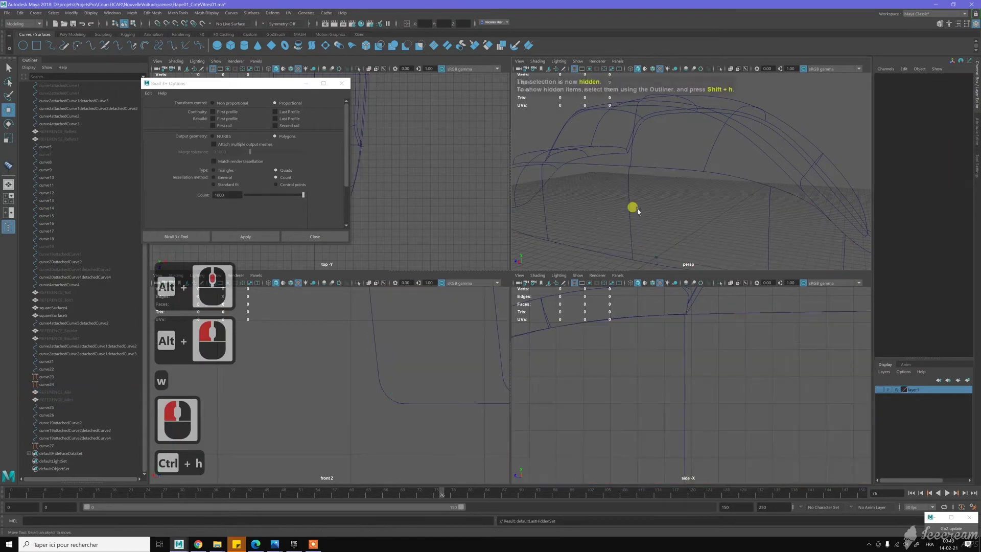
pyautogui.hotkey('ctrl', 's')
# Close the Birail 3+ options and detach curve19attachedCurve2 at the edit point where it meets the rear vertical curve.
pyautogui.moveTo(651, 208)
pyautogui.keyDown('alt'); pyautogui.mouseDown()
pyautogui.moveTo(692, 207)
pyautogui.moveTo(656, 194)
pyautogui.mouseUp(); pyautogui.keyUp('alt')
pyautogui.keyDown('alt'); pyautogui.moveTo(664, 197); pyautogui.dragTo(691, 215, button='middle'); pyautogui.keyUp('alt')
pyautogui.keyDown('alt'); pyautogui.moveTo(709, 220); pyautogui.dragTo(705, 218, button='right'); pyautogui.keyUp('alt')
pyautogui.click(676, 184)
pyautogui.click(677, 186)
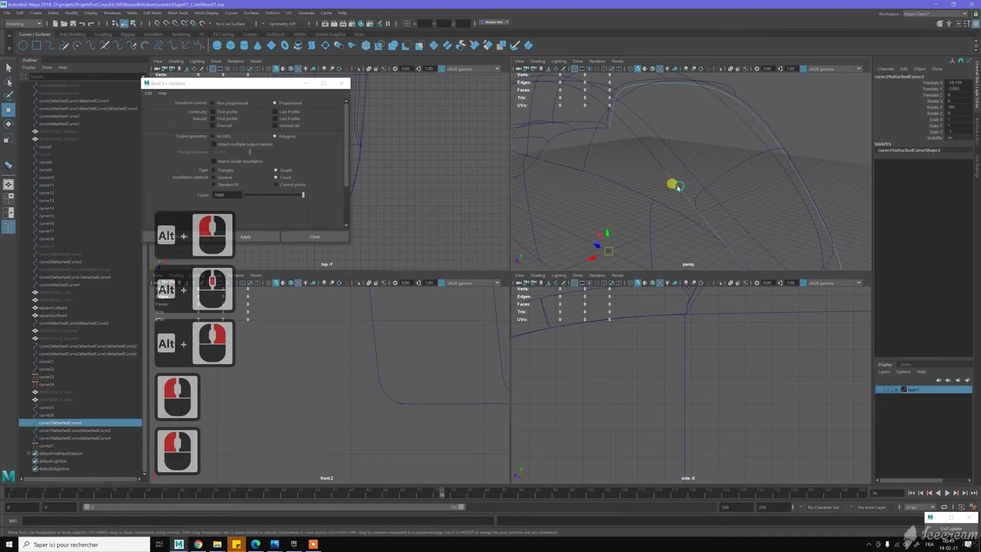
pyautogui.scroll(-3, 667, 183)
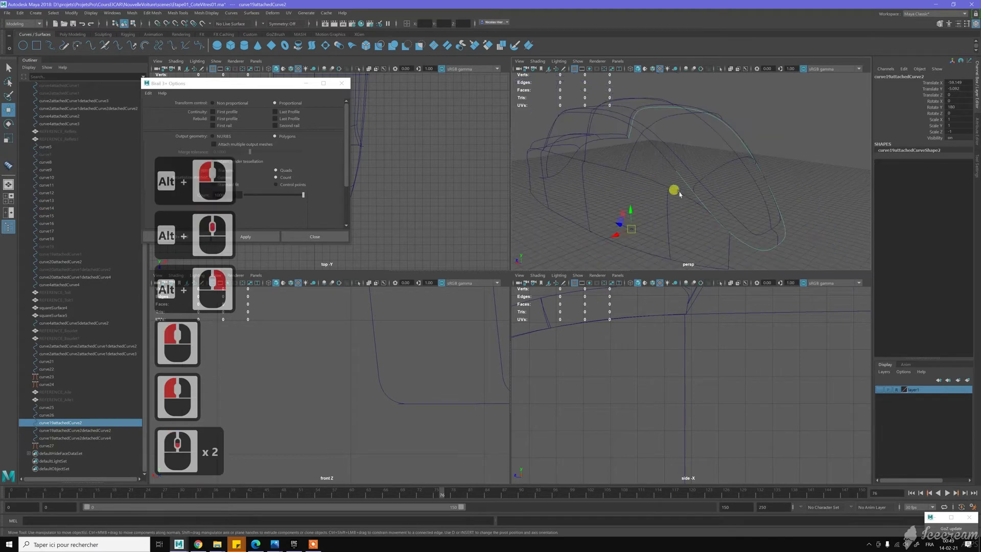
pyautogui.keyDown('alt'); pyautogui.moveTo(673, 201); pyautogui.dragTo(683, 221); pyautogui.keyUp('alt')
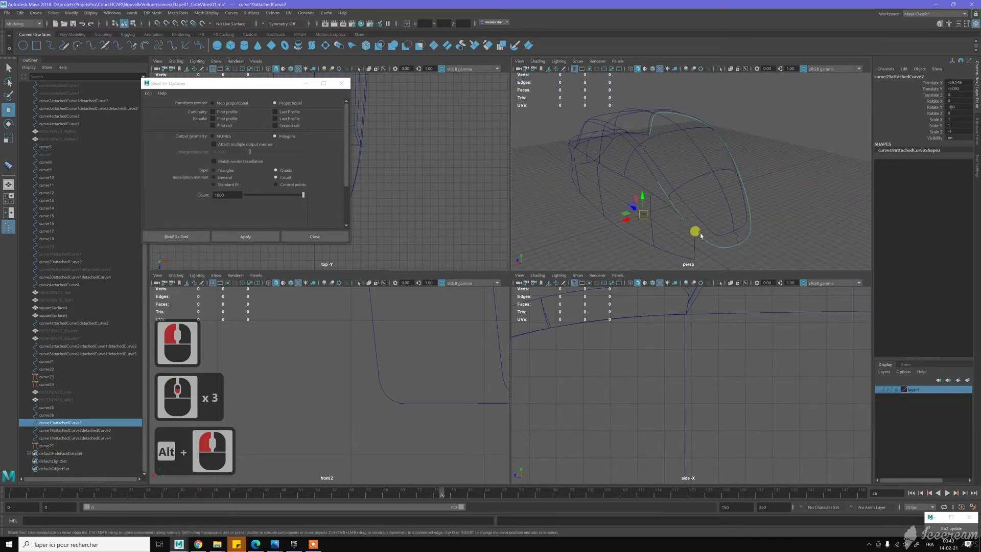
pyautogui.scroll(4, 680, 227)
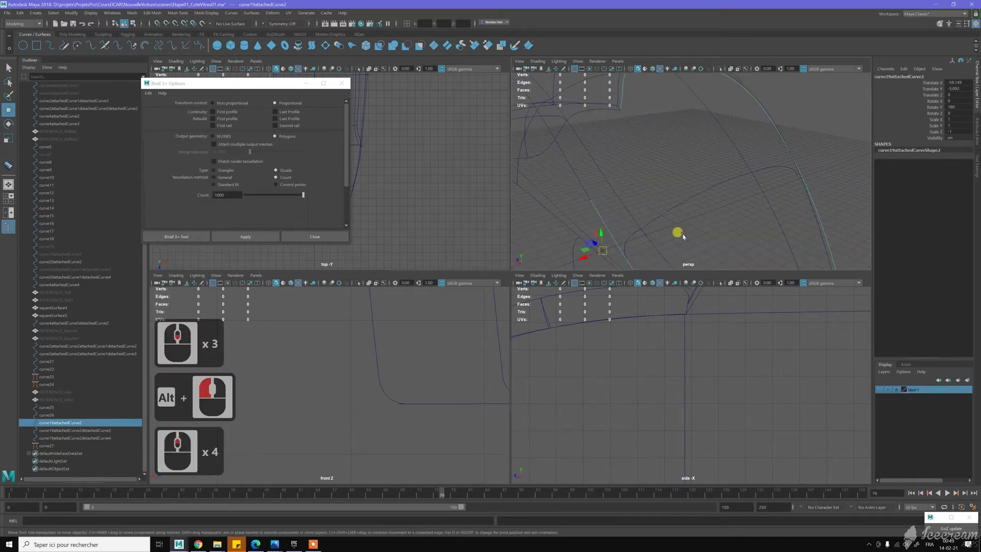
pyautogui.keyDown('alt'); pyautogui.moveTo(671, 170); pyautogui.dragTo(661, 158, button='middle'); pyautogui.keyUp('alt')
pyautogui.keyDown('alt'); pyautogui.moveTo(661, 157); pyautogui.dragTo(724, 215, button='right'); pyautogui.keyUp('alt')
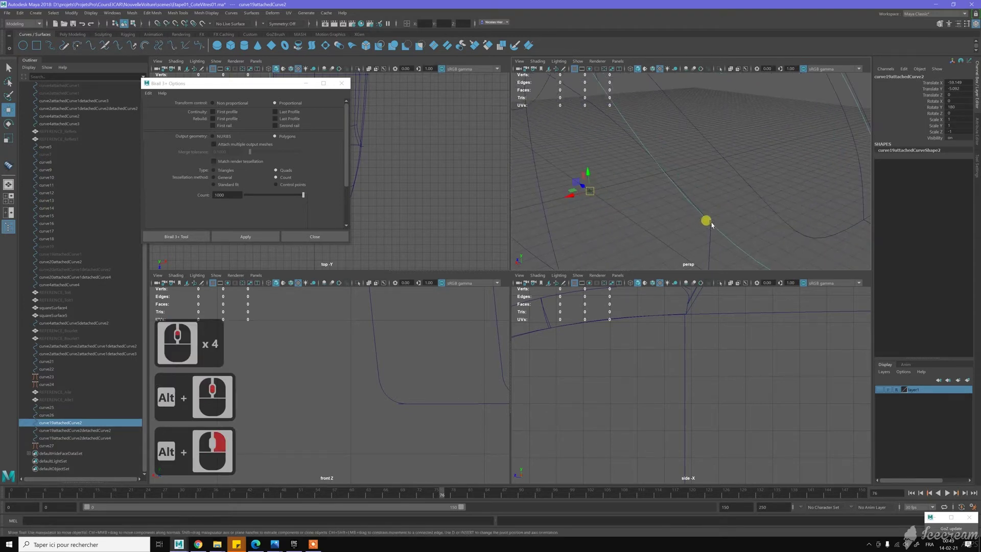
pyautogui.keyDown('alt'); pyautogui.moveTo(716, 227); pyautogui.dragTo(705, 223, button='middle'); pyautogui.keyUp('alt')
pyautogui.moveTo(693, 209)
pyautogui.keyDown('alt'); pyautogui.mouseDown(button='right')
pyautogui.moveTo(703, 219)
pyautogui.moveTo(692, 212)
pyautogui.mouseUp(button='right'); pyautogui.keyUp('alt')
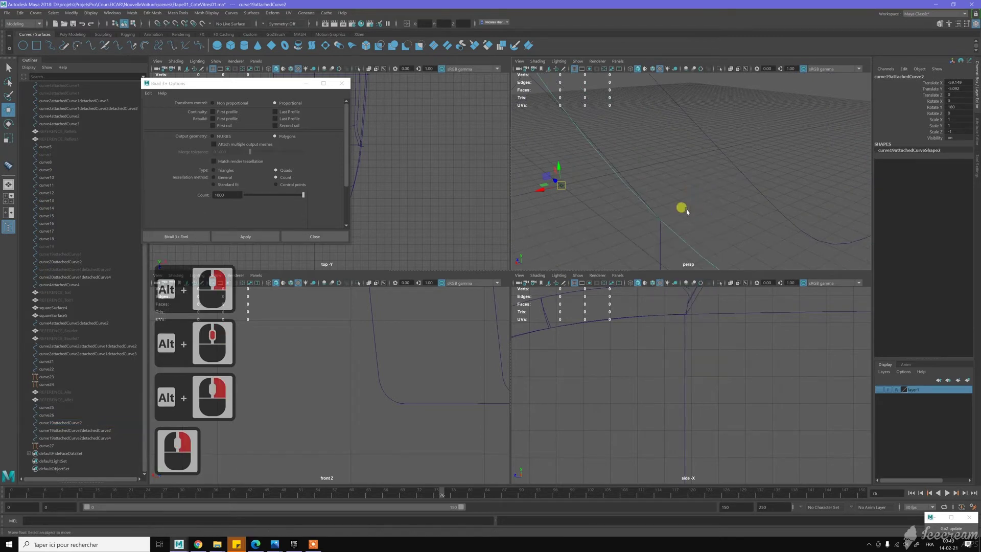
pyautogui.click(665, 224)
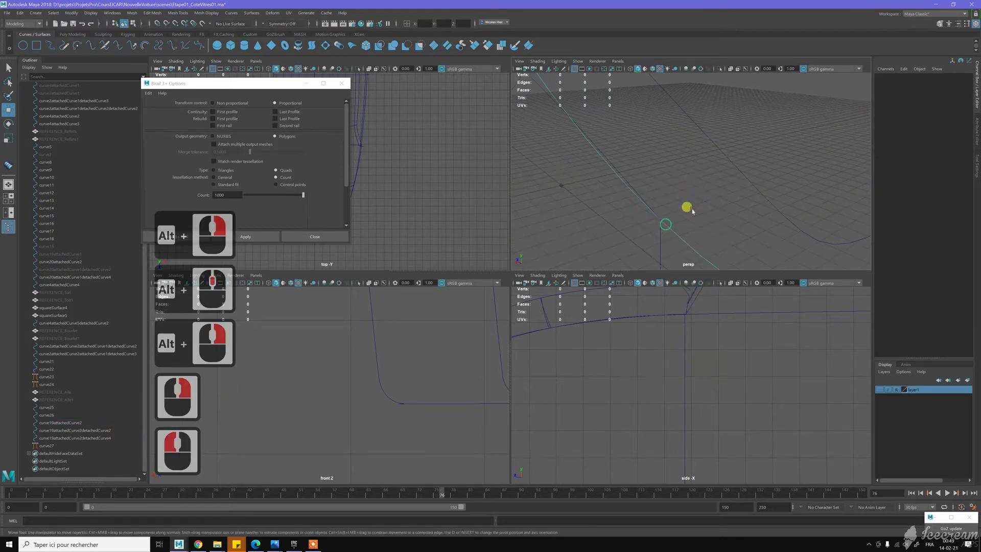
pyautogui.keyDown('shift'); pyautogui.rightClick(681, 175); pyautogui.keyUp('shift')
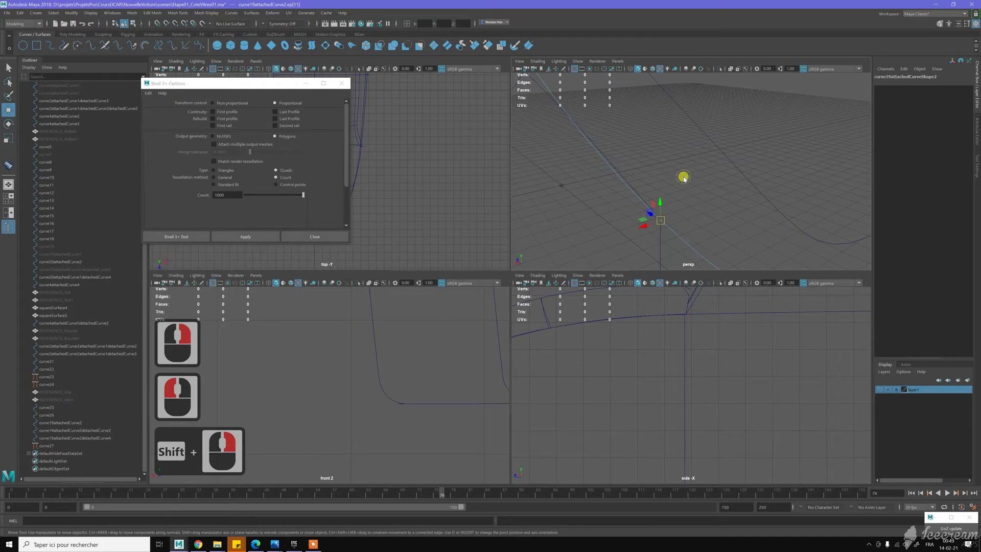
pyautogui.keyDown('shift'); pyautogui.rightClick(684, 178); pyautogui.keyUp('shift')
pyautogui.click(342, 86)
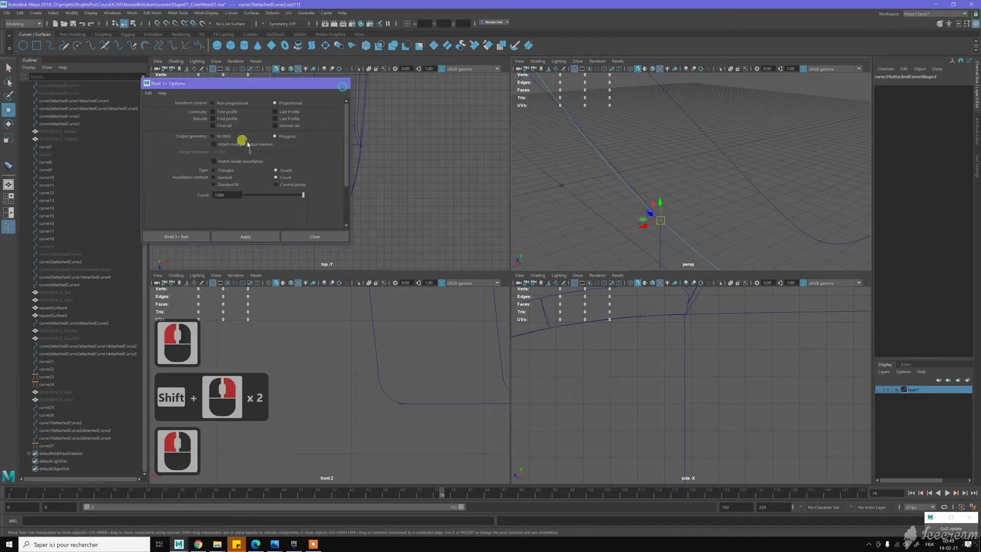
pyautogui.click(104, 47)
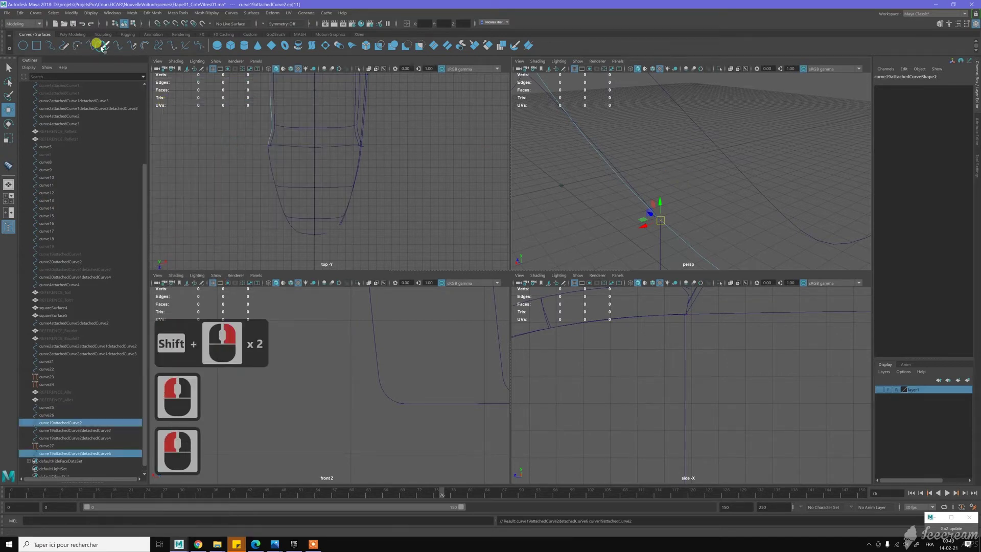
# Delete the leftover detached curve segment that runs past the rear junction.
pyautogui.press('w')
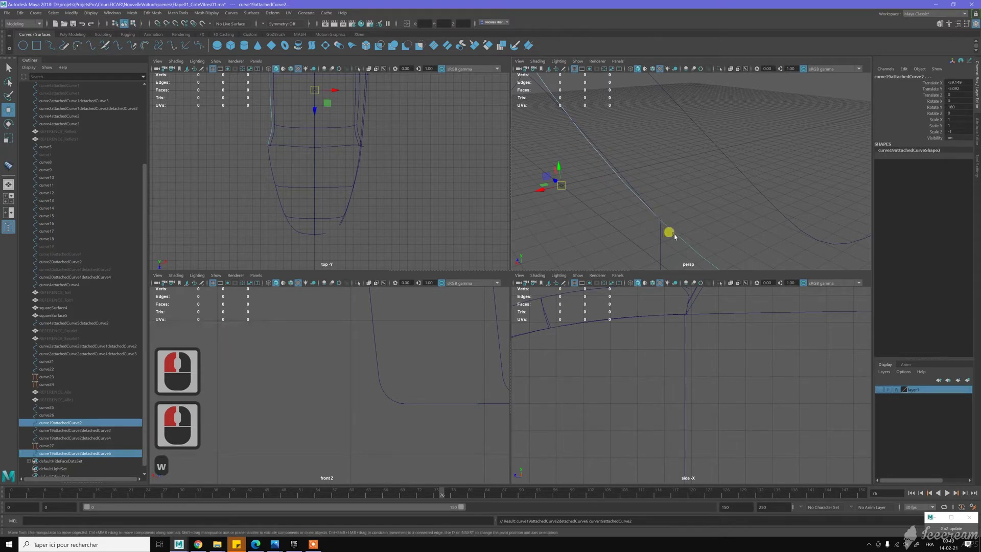
pyautogui.click(675, 235)
pyautogui.press('Delete')
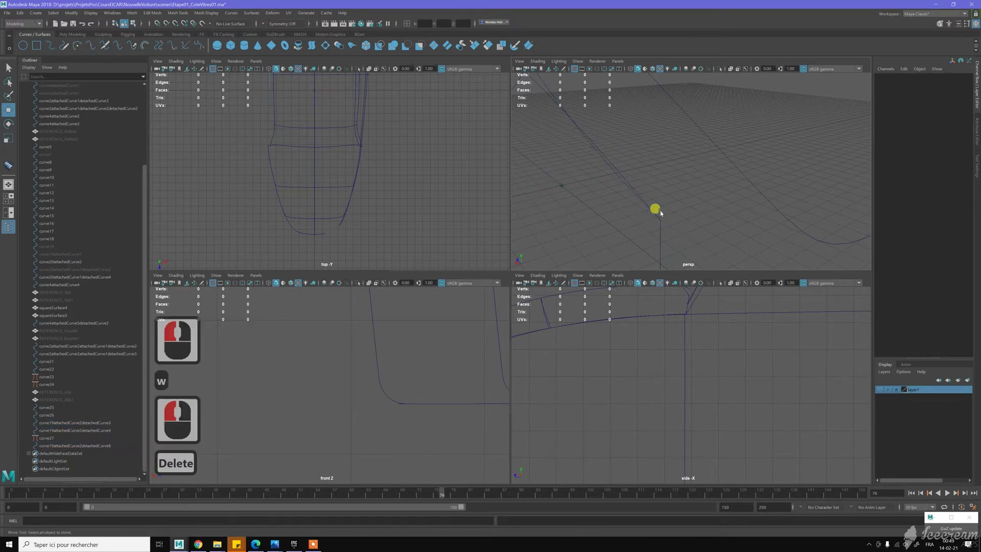
# Snap the lower end edit point of the remaining rear segment onto the adjoining curve and return to object mode.
pyautogui.scroll(-5, 645, 179)
pyautogui.keyDown('alt'); pyautogui.moveTo(645, 179); pyautogui.dragTo(635, 200, button='middle'); pyautogui.keyUp('alt')
pyautogui.keyDown('alt'); pyautogui.scroll(2, 637, 199); pyautogui.keyUp('alt')
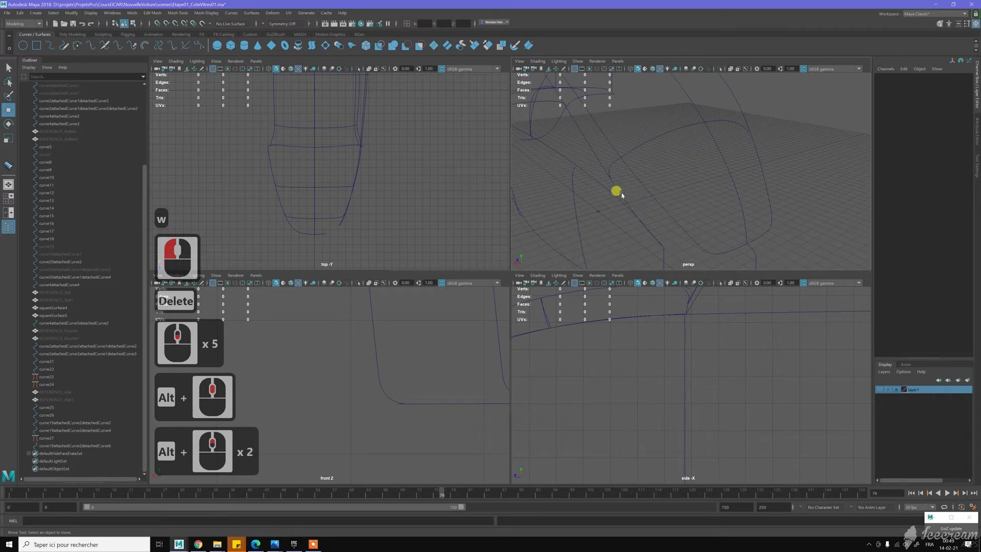
pyautogui.click(629, 192)
pyautogui.rightClick(631, 187)
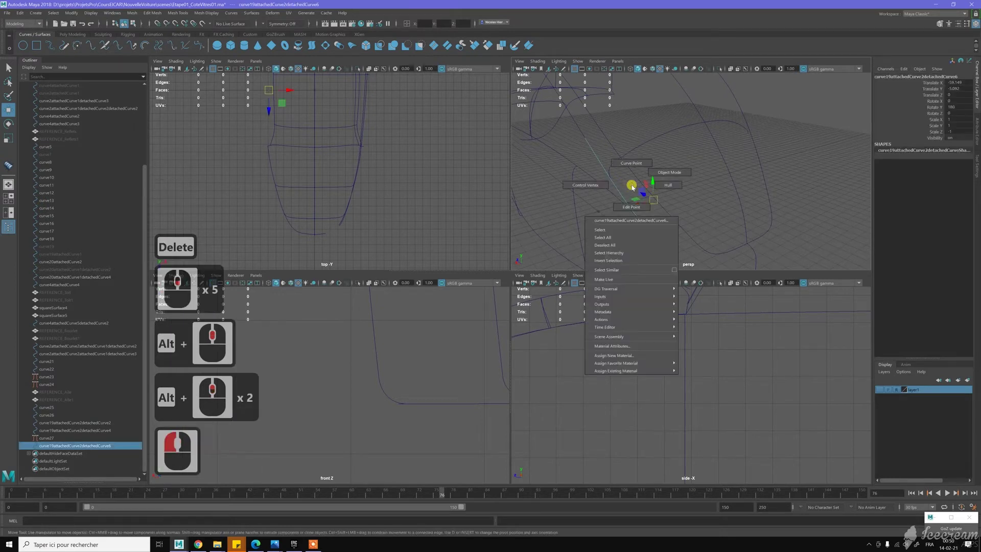
pyautogui.moveTo(632, 186); pyautogui.dragTo(633, 206, button='right')
pyautogui.moveTo(650, 235); pyautogui.dragTo(670, 257)
pyautogui.keyDown('alt'); pyautogui.moveTo(673, 251); pyautogui.dragTo(667, 225, button='middle'); pyautogui.keyUp('alt')
pyautogui.scroll(3, 621, 185)
pyautogui.moveTo(583, 173); pyautogui.dragTo(633, 228)
pyautogui.press('c')
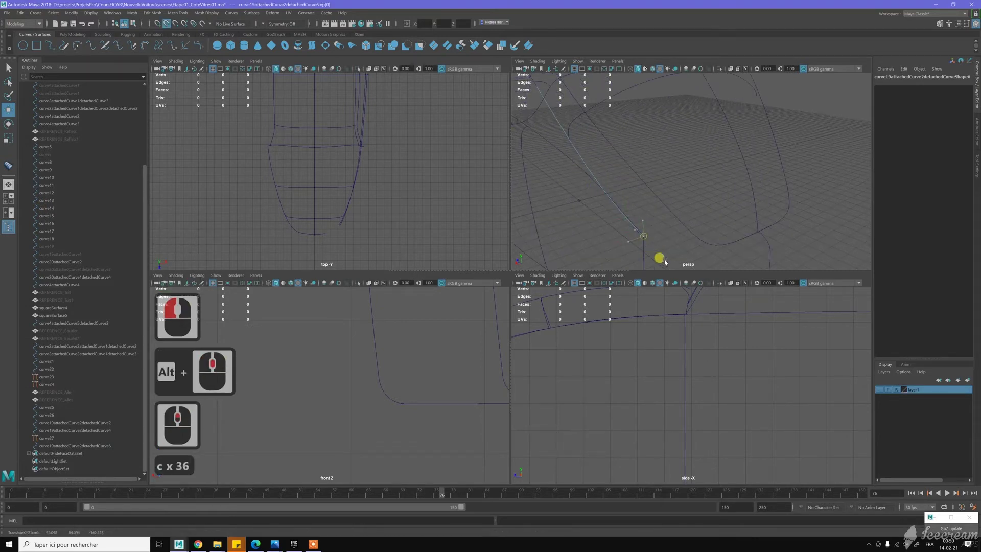
pyautogui.moveTo(666, 257); pyautogui.dragTo(668, 258, button='middle')
pyautogui.press('w')
pyautogui.rightClick(582, 161)
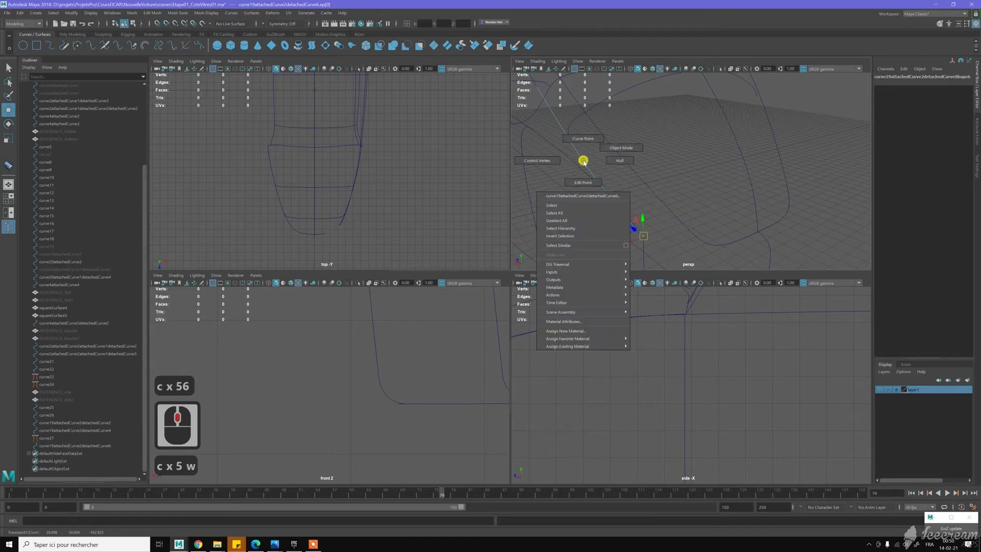
pyautogui.rightClick(619, 158)
# Check the separate roof-side, front pillar and beltline curves by selecting each one, and save the scene.
pyautogui.scroll(-4, 657, 193)
pyautogui.keyDown('alt'); pyautogui.moveTo(589, 189); pyautogui.dragTo(711, 200); pyautogui.keyUp('alt')
pyautogui.keyDown('alt'); pyautogui.moveTo(712, 199); pyautogui.dragTo(781, 218, button='middle'); pyautogui.keyUp('alt')
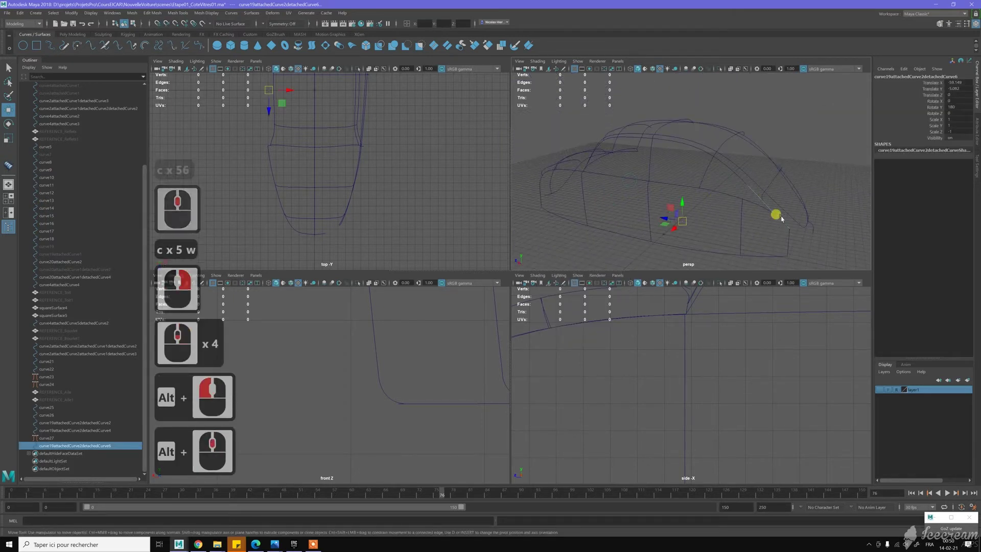
pyautogui.click(701, 148)
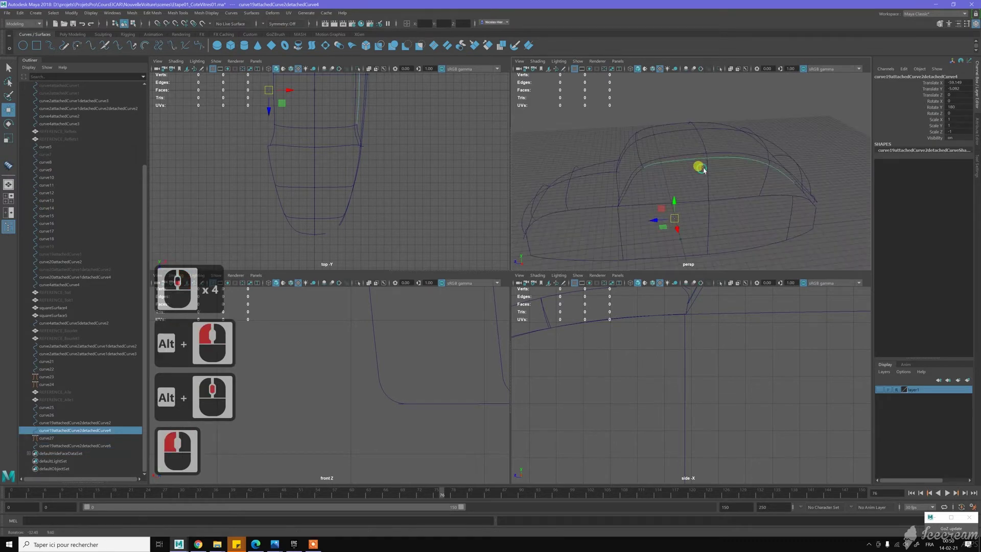
pyautogui.keyDown('alt'); pyautogui.moveTo(700, 164); pyautogui.dragTo(645, 180); pyautogui.keyUp('alt')
pyautogui.click(631, 178)
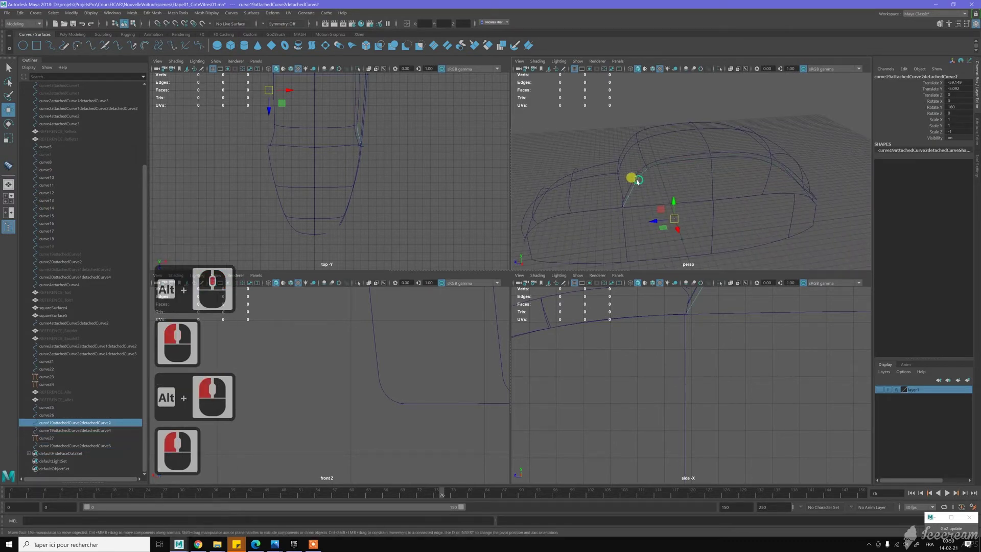
pyautogui.click(635, 203)
pyautogui.click(741, 194)
pyautogui.keyDown('alt'); pyautogui.moveTo(752, 174); pyautogui.dragTo(733, 171); pyautogui.keyUp('alt')
pyautogui.hotkey('ctrl', 's')
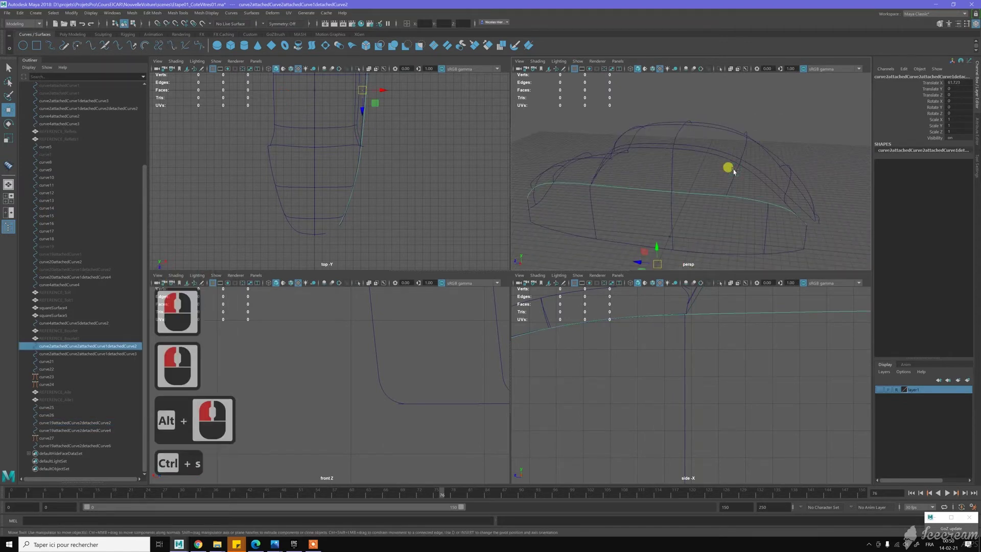
pyautogui.hotkey('ctrl', 's')
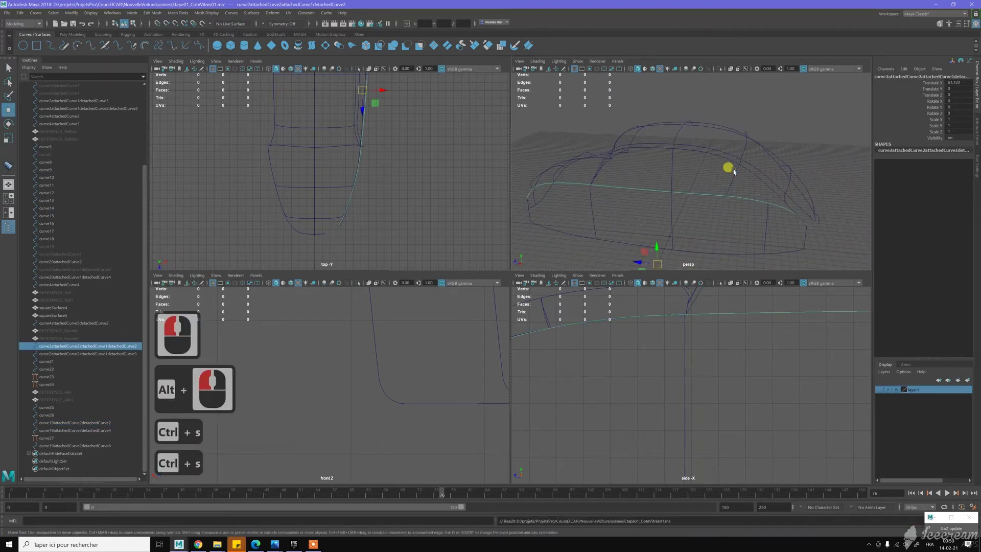
pyautogui.press('F6')
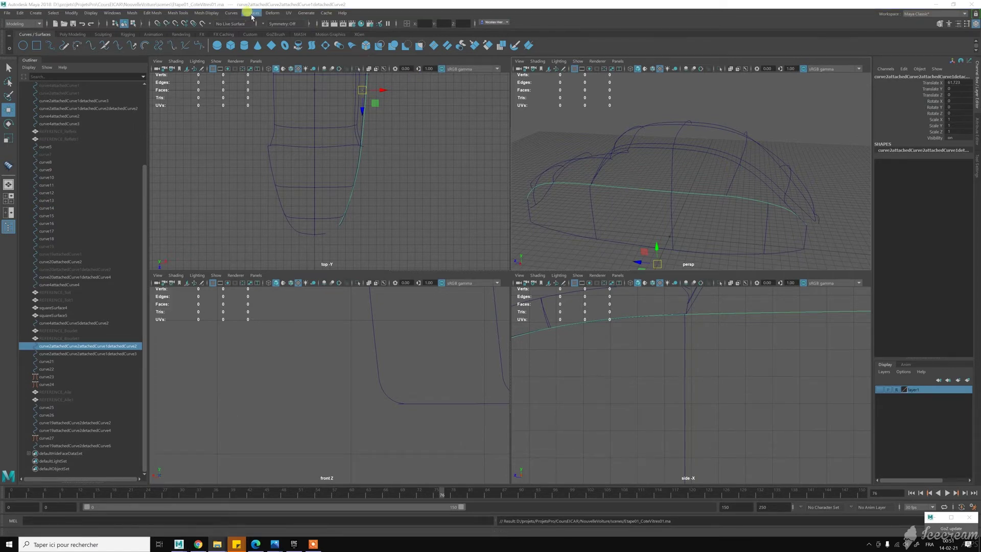
pyautogui.click(252, 16)
pyautogui.moveTo(310, 60)
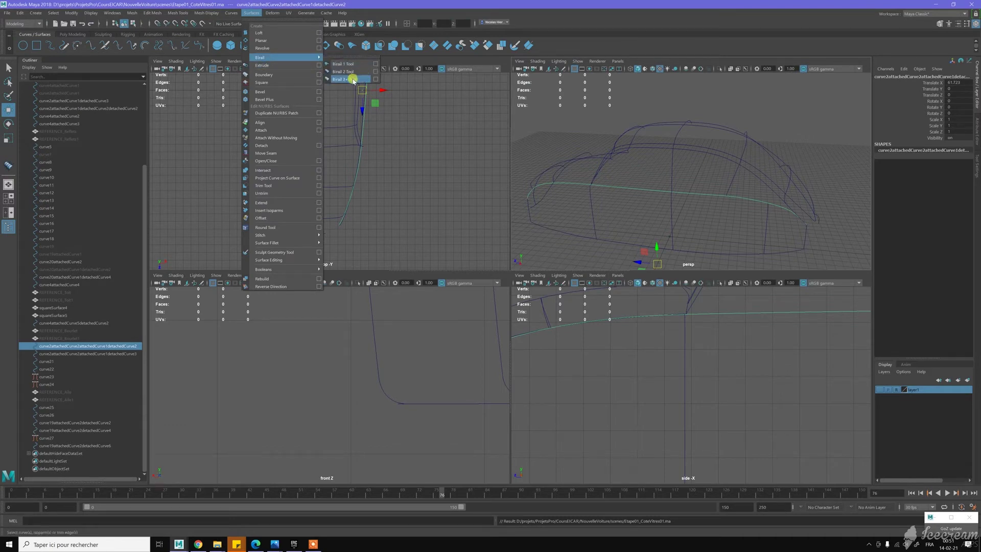
pyautogui.click(341, 80)
pyautogui.middleClick(608, 162)
pyautogui.press('space')
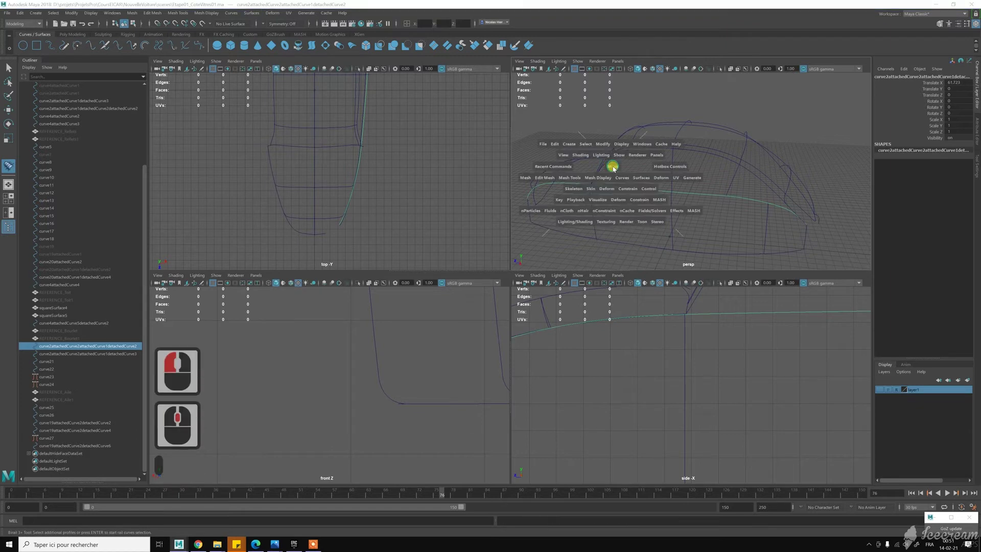
pyautogui.keyDown('alt'); pyautogui.moveTo(600, 179); pyautogui.dragTo(443, 273); pyautogui.keyUp('alt')
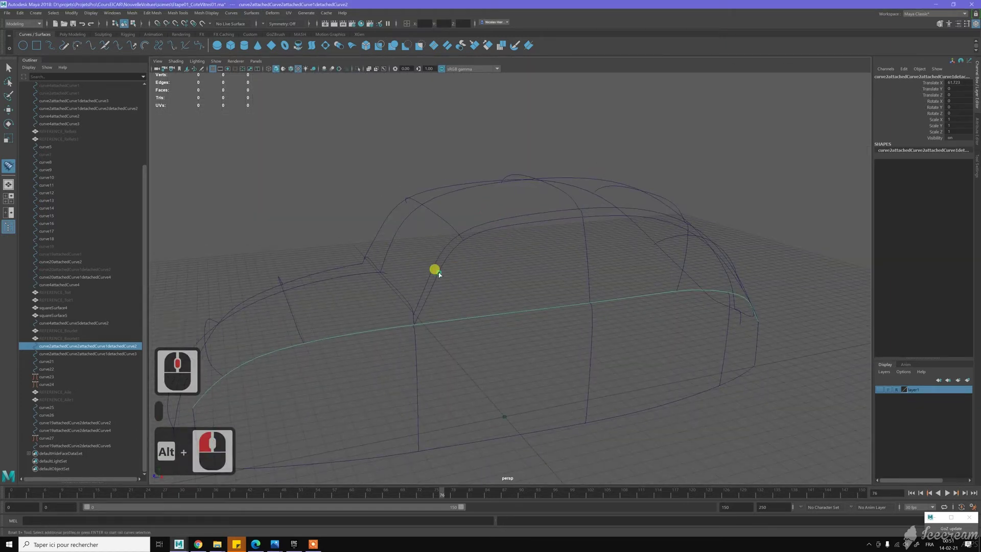
pyautogui.click(438, 274)
pyautogui.press('w')
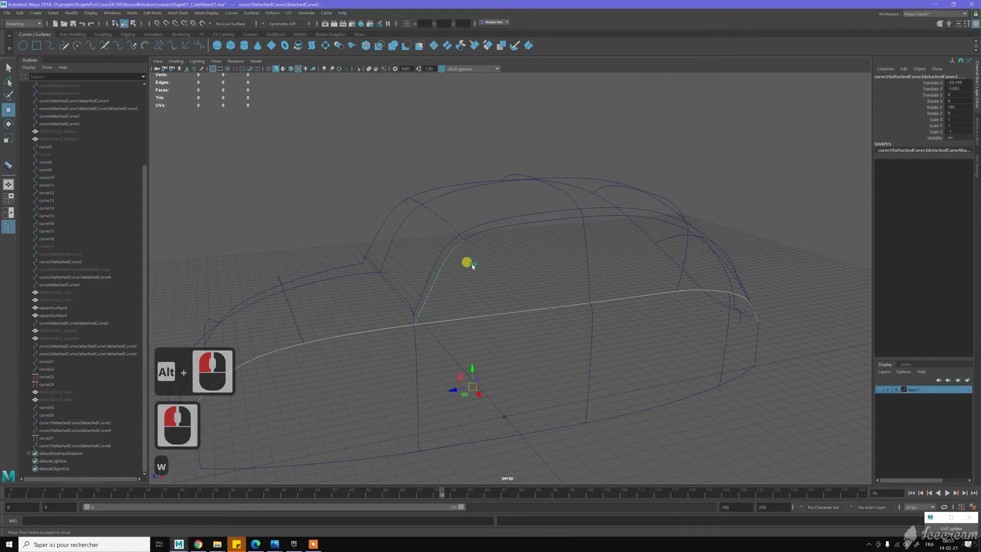
pyautogui.click(466, 263)
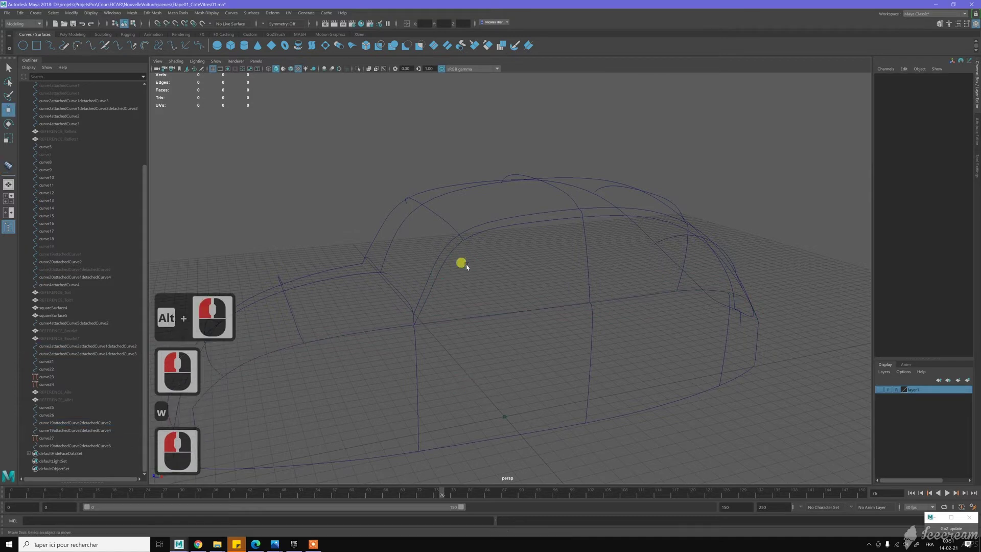
# Start the Birail 3+ tool and pick the front pillar, middle vertical, rear vertical and rear segment curves as profiles.
pyautogui.click(250, 14)
pyautogui.moveTo(294, 58)
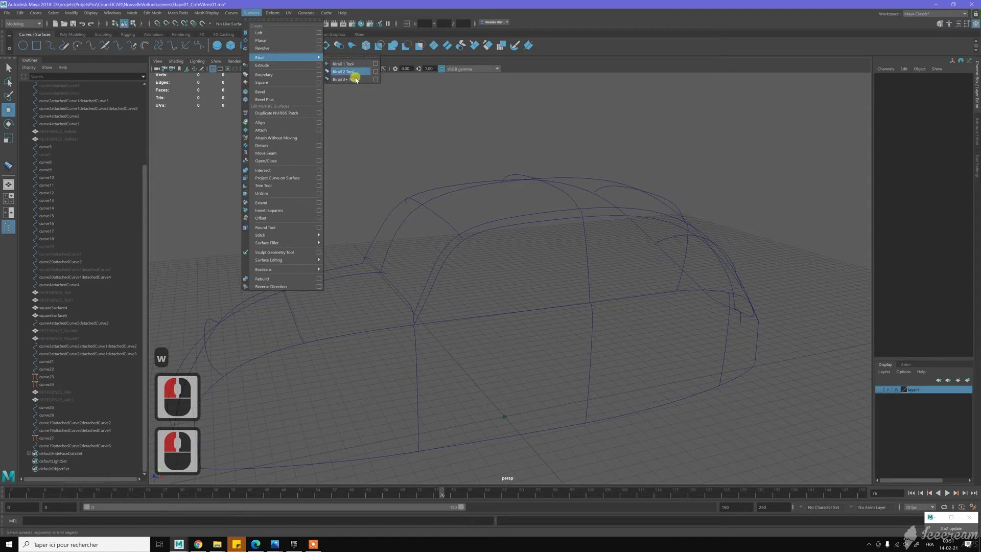
pyautogui.click(376, 79)
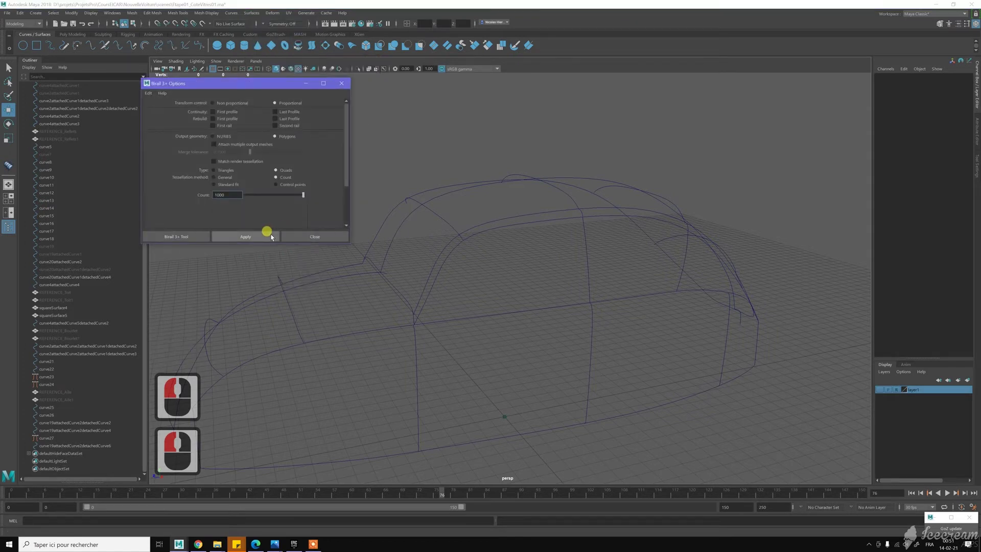
pyautogui.click(271, 236)
pyautogui.click(442, 266)
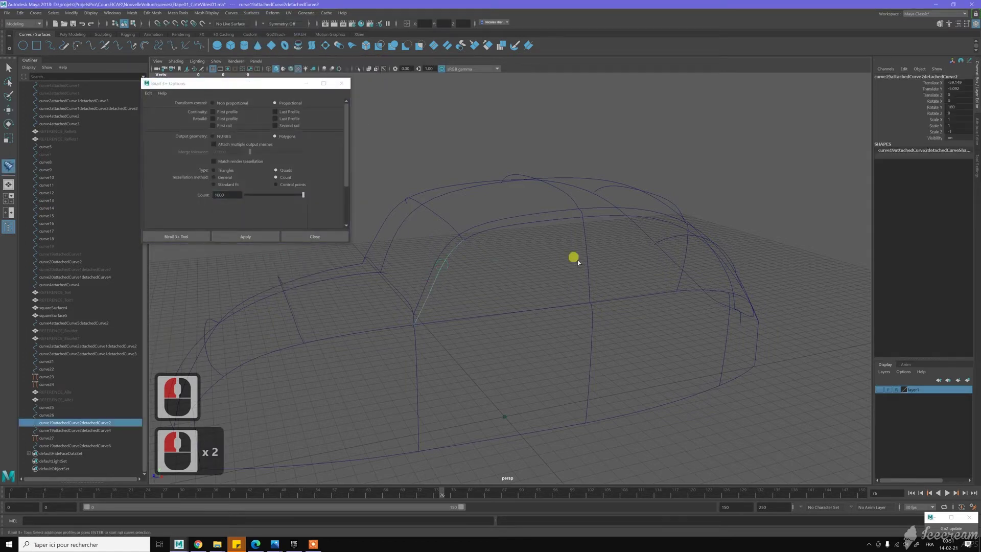
pyautogui.click(586, 246)
pyautogui.keyDown('alt'); pyautogui.moveTo(605, 241); pyautogui.dragTo(502, 267); pyautogui.keyUp('alt')
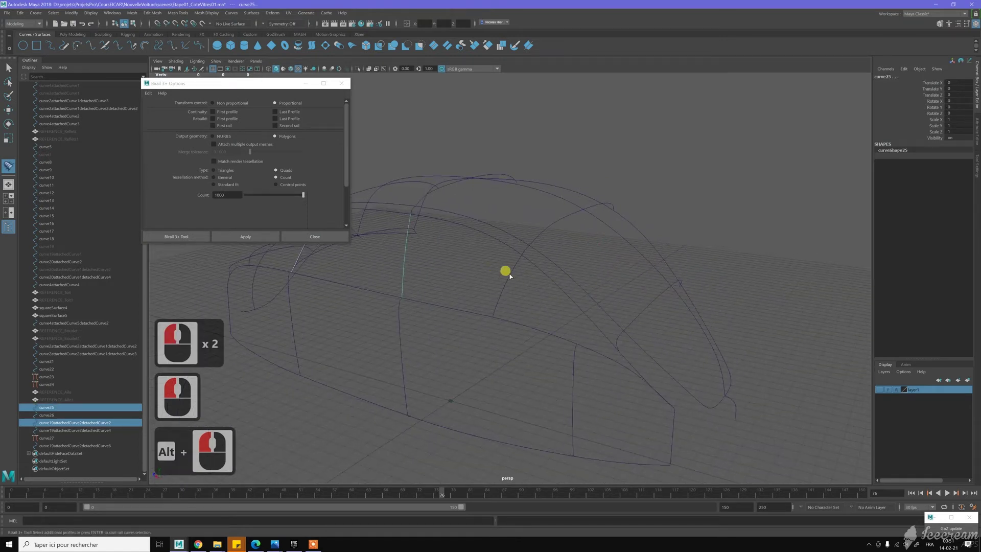
pyautogui.click(511, 273)
pyautogui.keyDown('alt'); pyautogui.moveTo(524, 230); pyautogui.dragTo(521, 254, button='middle'); pyautogui.keyUp('alt')
pyautogui.keyDown('alt'); pyautogui.moveTo(521, 254); pyautogui.dragTo(560, 311, button='right'); pyautogui.keyUp('alt')
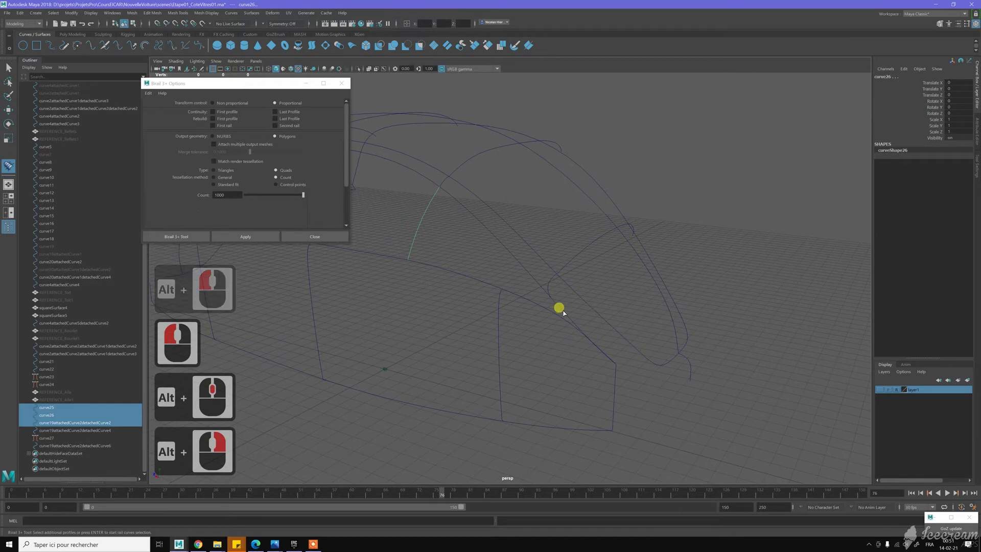
pyautogui.click(543, 290)
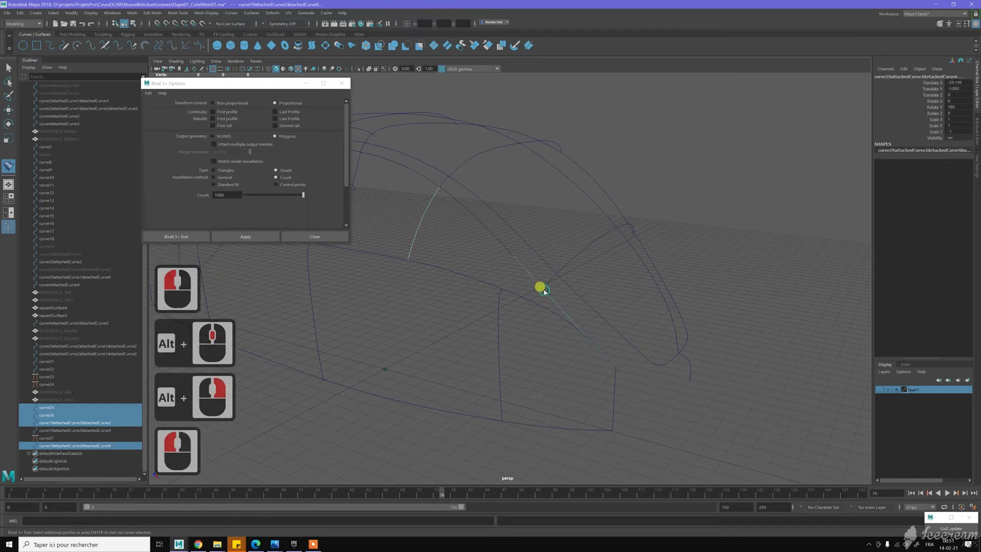
# Accept the profiles and build the side window surface using the roof-side and beltline curves as rails.
pyautogui.press('Return')
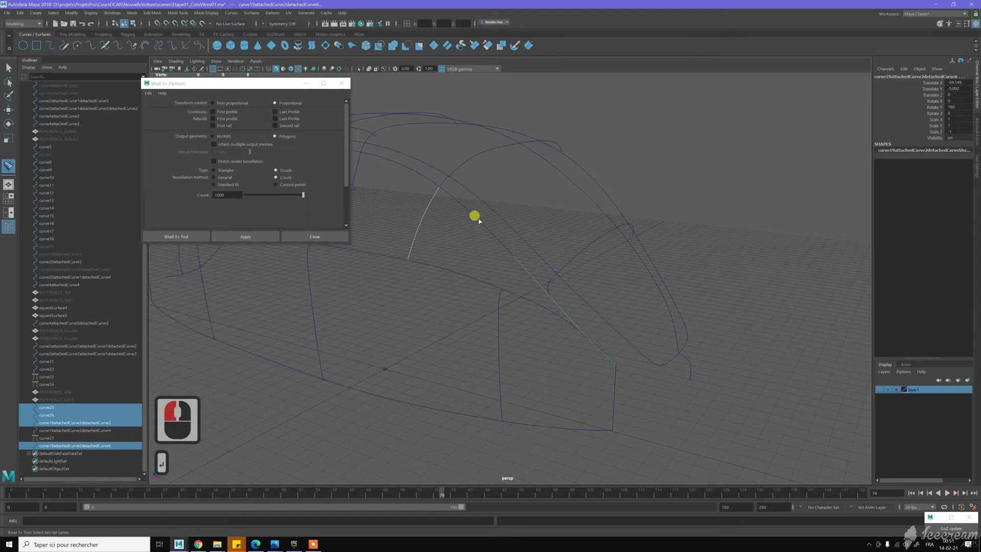
pyautogui.click(478, 221)
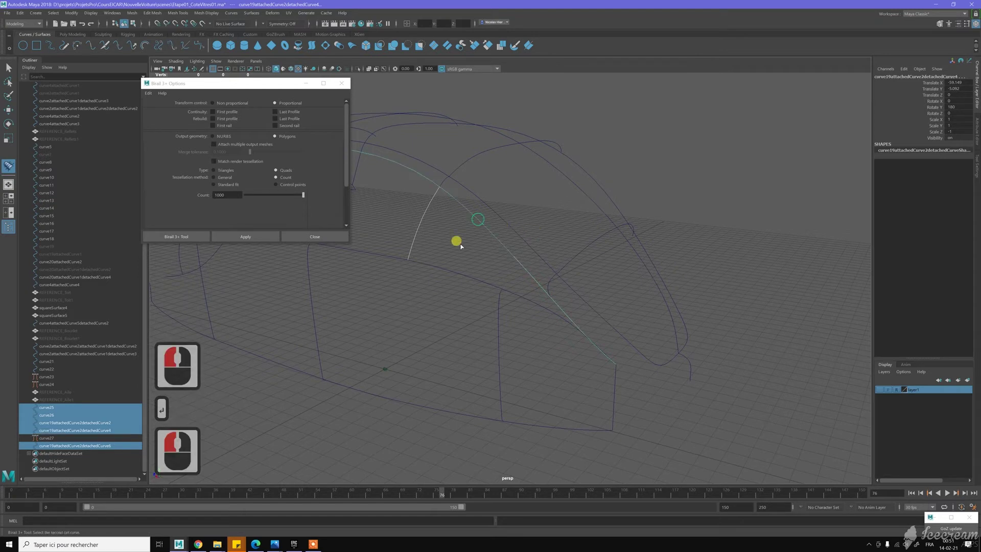
pyautogui.click(443, 269)
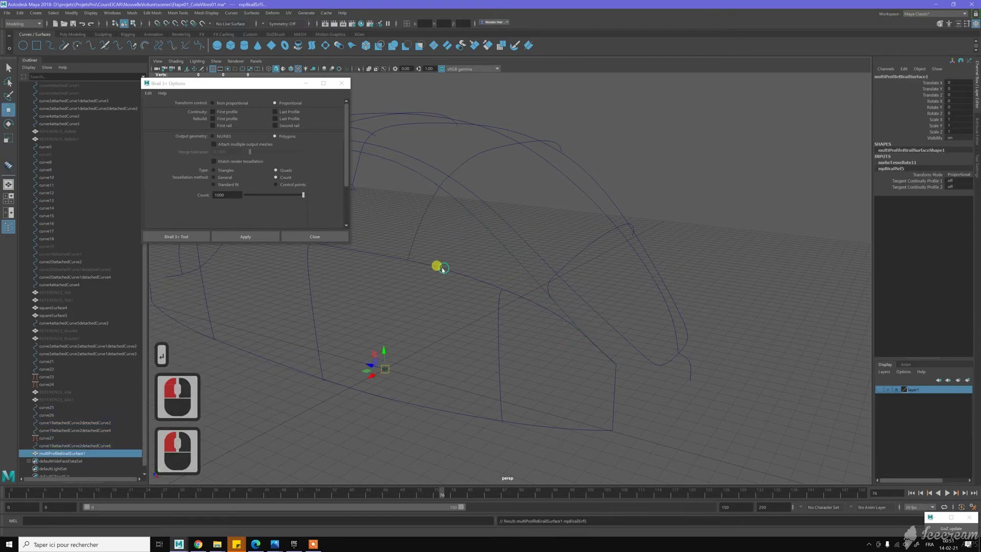
# Snap the upper end edit point of the rear segment curve onto the adjoining roof-side curve.
pyautogui.keyDown('alt'); pyautogui.moveTo(439, 262); pyautogui.dragTo(523, 261, button='middle'); pyautogui.keyUp('alt')
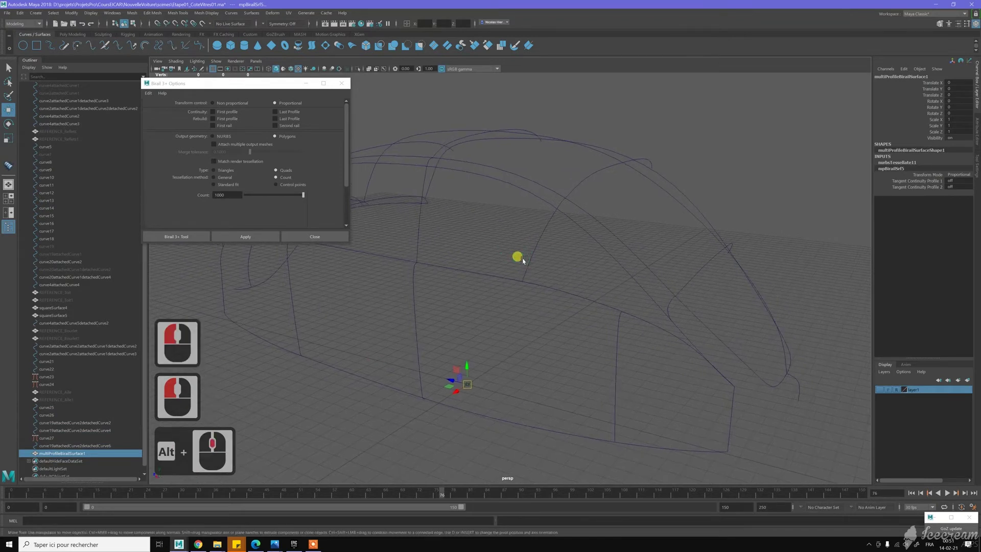
pyautogui.press('w')
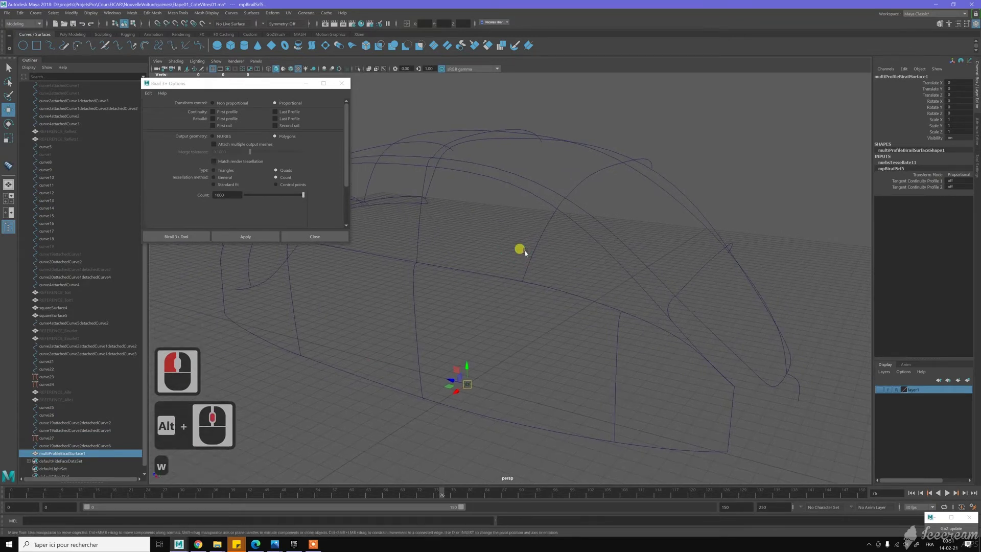
pyautogui.keyDown('alt'); pyautogui.moveTo(545, 242); pyautogui.dragTo(648, 358); pyautogui.keyUp('alt')
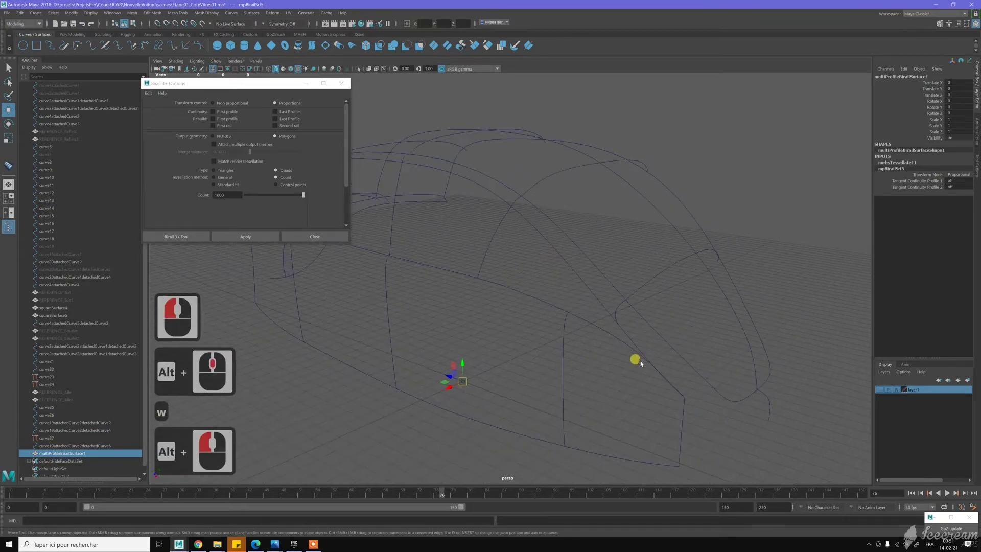
pyautogui.click(586, 292)
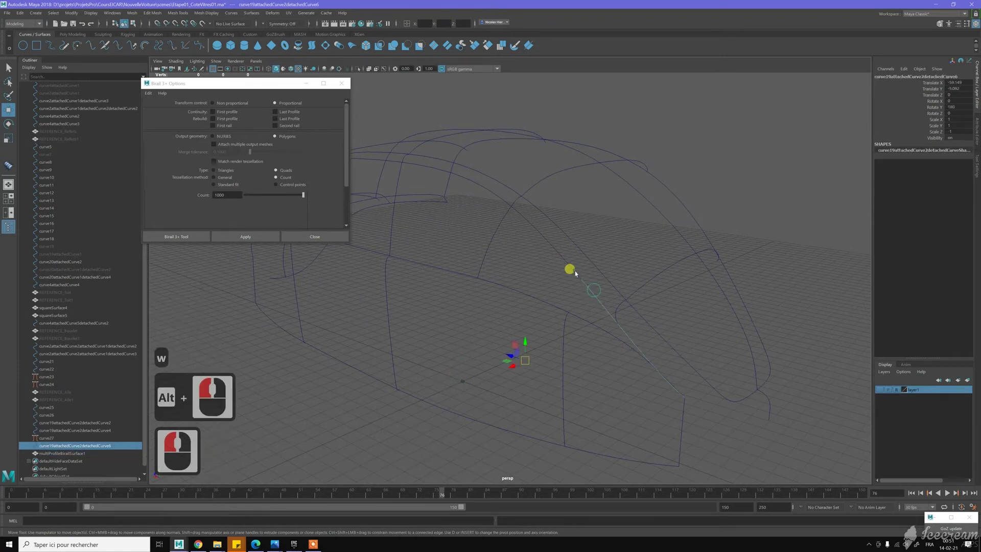
pyautogui.scroll(5, 574, 277)
pyautogui.keyDown('alt'); pyautogui.moveTo(569, 252); pyautogui.dragTo(515, 236, button='middle'); pyautogui.keyUp('alt')
pyautogui.rightClick(534, 207)
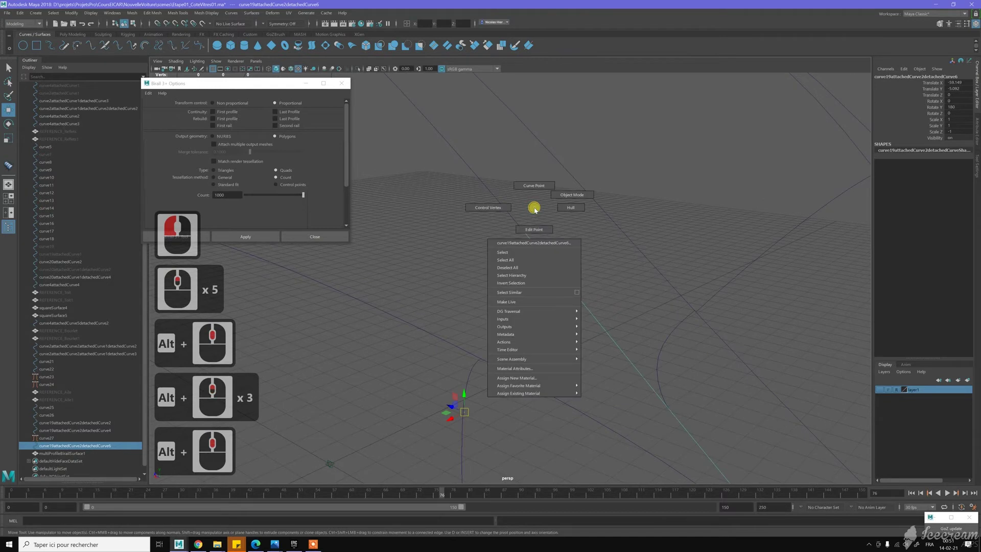
pyautogui.moveTo(534, 230); pyautogui.dragTo(534, 229, button='right')
pyautogui.click(534, 244)
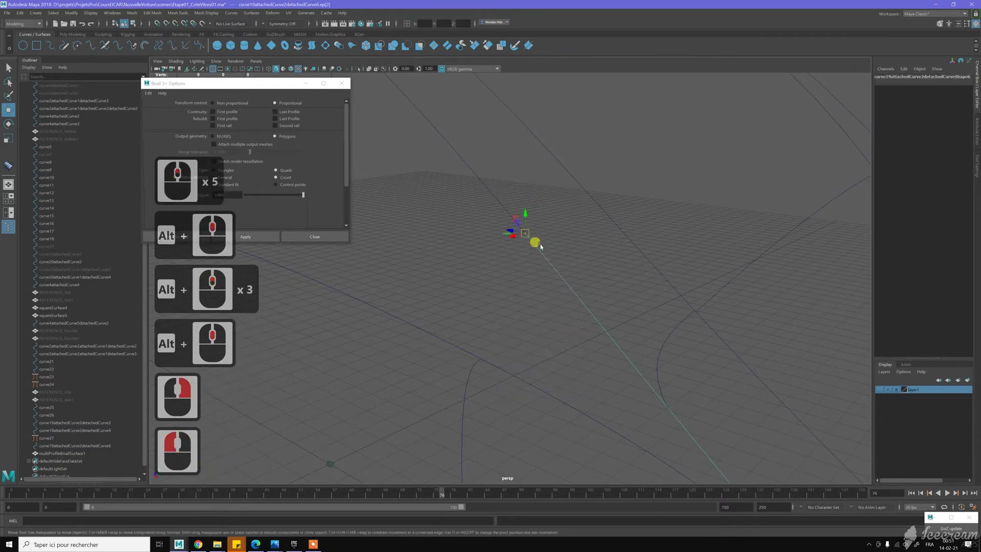
pyautogui.press('c')
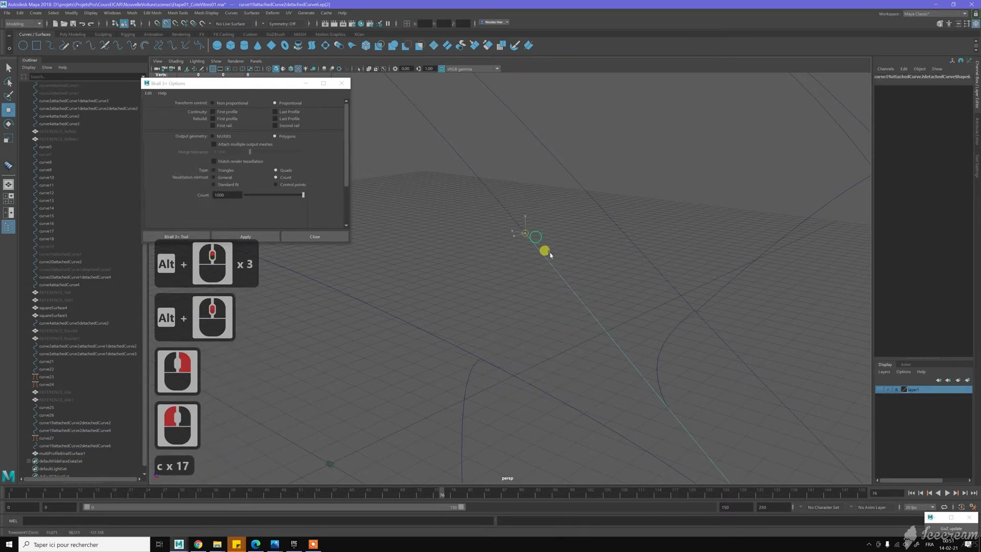
pyautogui.moveTo(593, 266); pyautogui.dragTo(662, 291, button='middle')
# Snap the lower end edit point of the rear vertical window curve onto the beltline curve, working in the four-view layout.
pyautogui.scroll(-3, 659, 290)
pyautogui.keyDown('alt'); pyautogui.moveTo(394, 259); pyautogui.dragTo(496, 282, button='middle'); pyautogui.keyUp('alt')
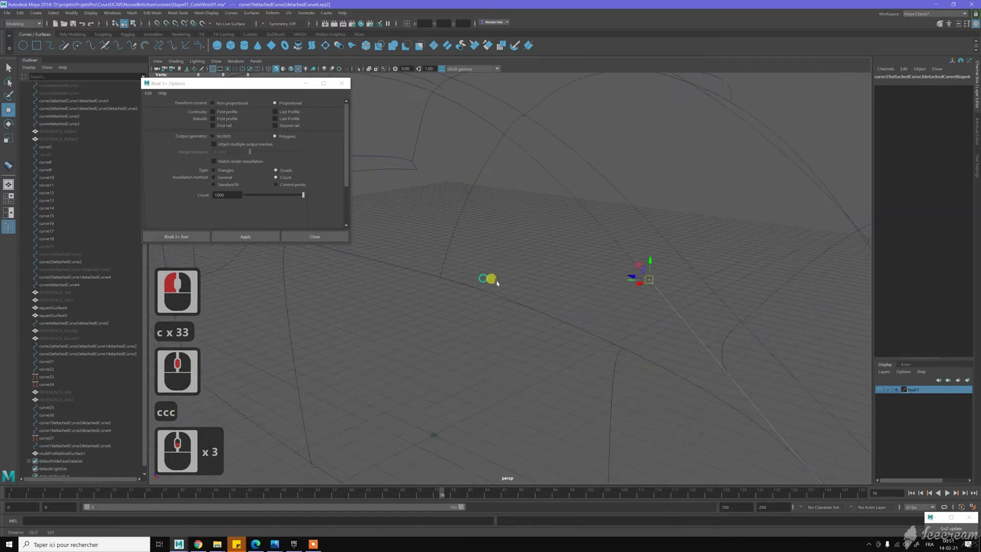
pyautogui.click(447, 249)
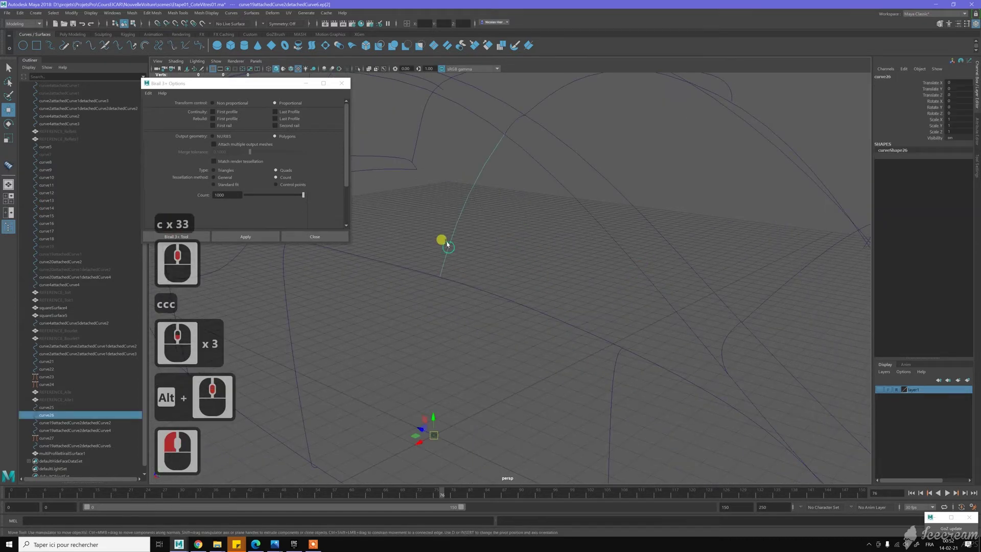
pyautogui.moveTo(431, 219); pyautogui.dragTo(431, 276, button='right')
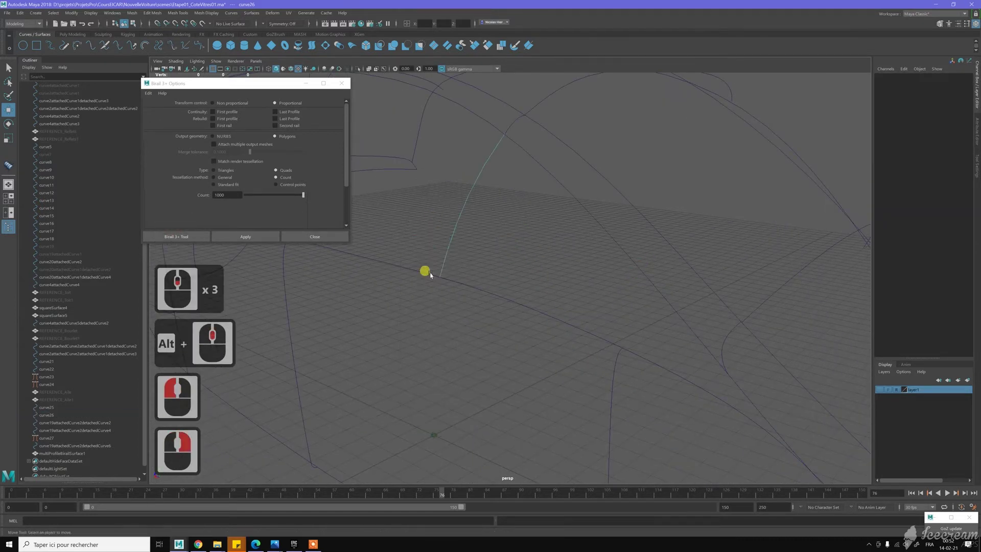
pyautogui.click(451, 294)
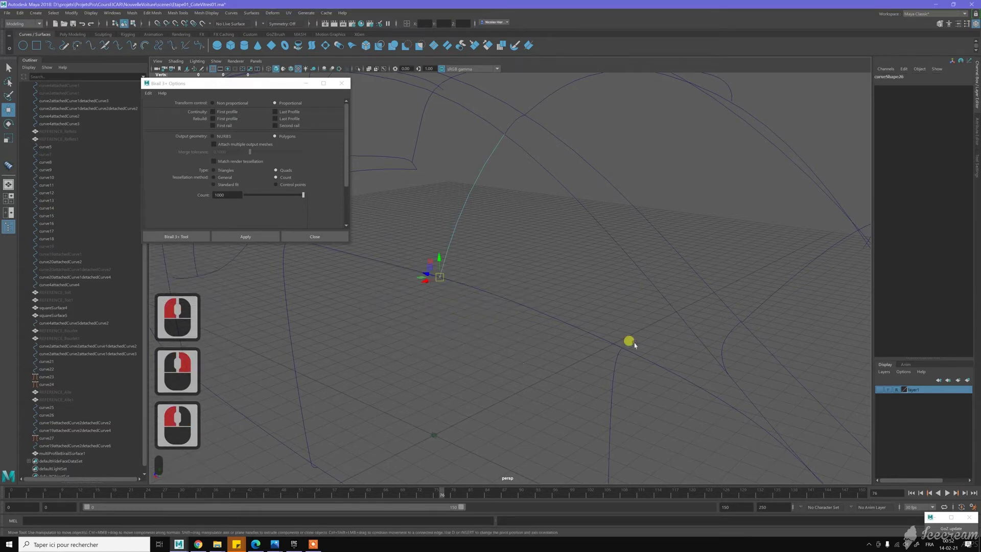
pyautogui.press('space')
pyautogui.scroll(7, 713, 346)
pyautogui.keyDown('alt'); pyautogui.moveTo(681, 357); pyautogui.dragTo(473, 366, button='middle'); pyautogui.keyUp('alt')
pyautogui.keyDown('alt'); pyautogui.scroll(8, 683, 359); pyautogui.keyUp('alt')
pyautogui.keyDown('alt'); pyautogui.moveTo(709, 331); pyautogui.dragTo(688, 371, button='middle'); pyautogui.keyUp('alt')
pyautogui.scroll(1, 668, 196)
pyautogui.keyDown('alt'); pyautogui.moveTo(658, 189); pyautogui.dragTo(669, 209, button='middle'); pyautogui.keyUp('alt')
pyautogui.keyDown('alt'); pyautogui.scroll(1, 668, 210); pyautogui.keyUp('alt')
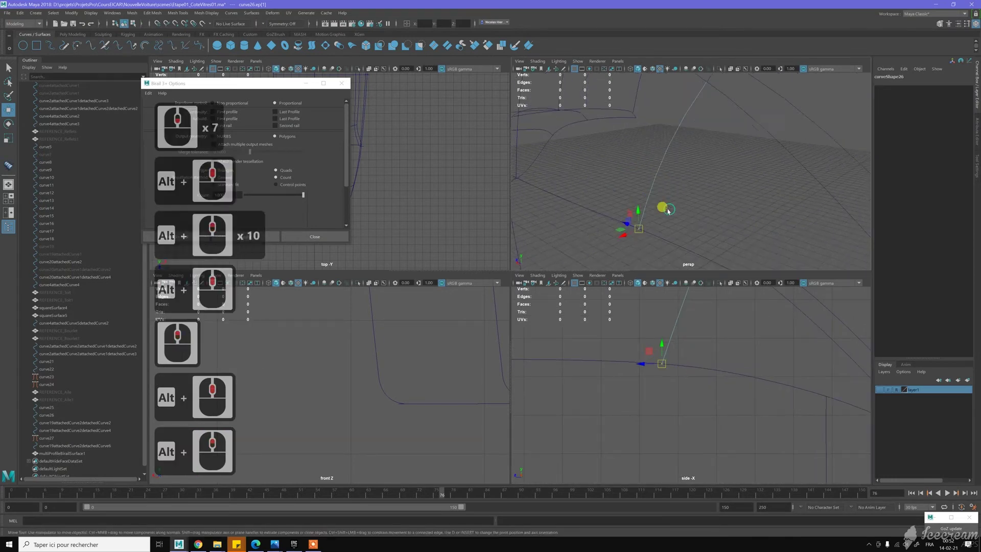
pyautogui.press('c')
pyautogui.moveTo(655, 238); pyautogui.dragTo(631, 245, button='middle')
# Snap the upper end edit point of the rear vertical window curve onto the roof-side curve.
pyautogui.keyDown('alt'); pyautogui.moveTo(703, 175); pyautogui.dragTo(683, 219, button='middle'); pyautogui.keyUp('alt')
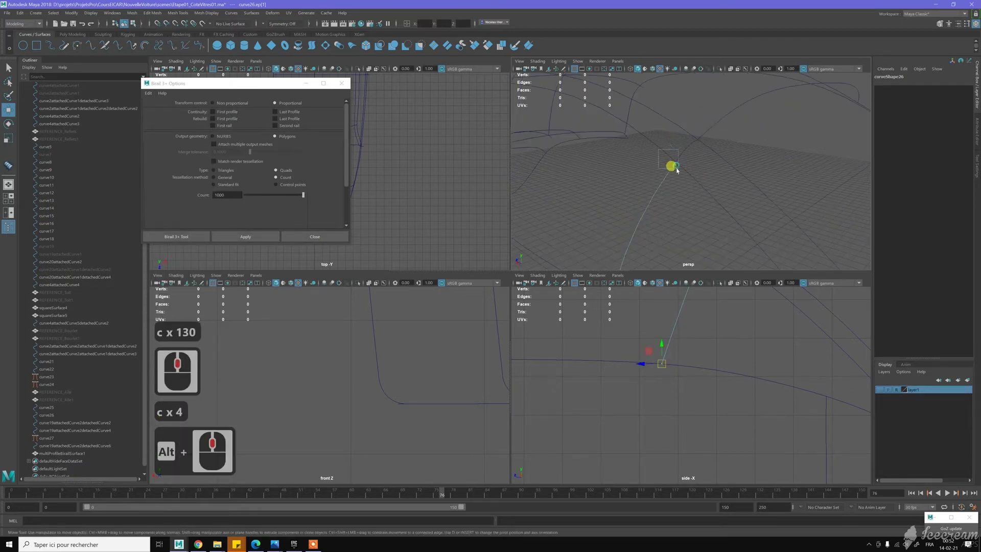
pyautogui.click(677, 171)
pyautogui.scroll(-4, 709, 314)
pyautogui.keyDown('alt'); pyautogui.moveTo(709, 313); pyautogui.dragTo(682, 366, button='middle'); pyautogui.keyUp('alt')
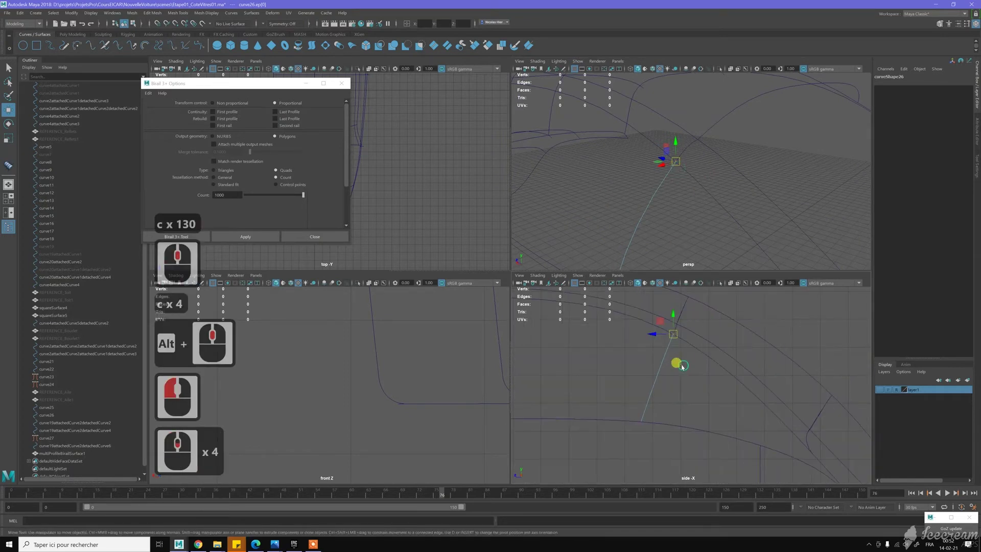
pyautogui.keyDown('alt'); pyautogui.scroll(3, 682, 355); pyautogui.keyUp('alt')
pyautogui.keyDown('alt'); pyautogui.moveTo(704, 318); pyautogui.dragTo(691, 354, button='middle'); pyautogui.keyUp('alt')
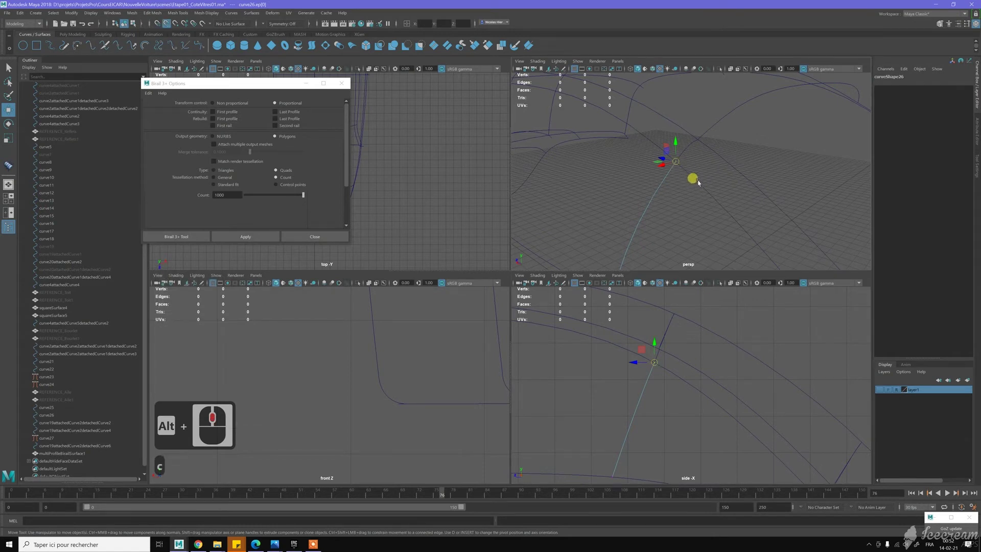
pyautogui.press('c')
pyautogui.moveTo(697, 180); pyautogui.dragTo(669, 189, button='middle')
# Show the middle vertical window curve's edit points and snap its upper end point onto the roof-side curve.
pyautogui.scroll(-2, 736, 196)
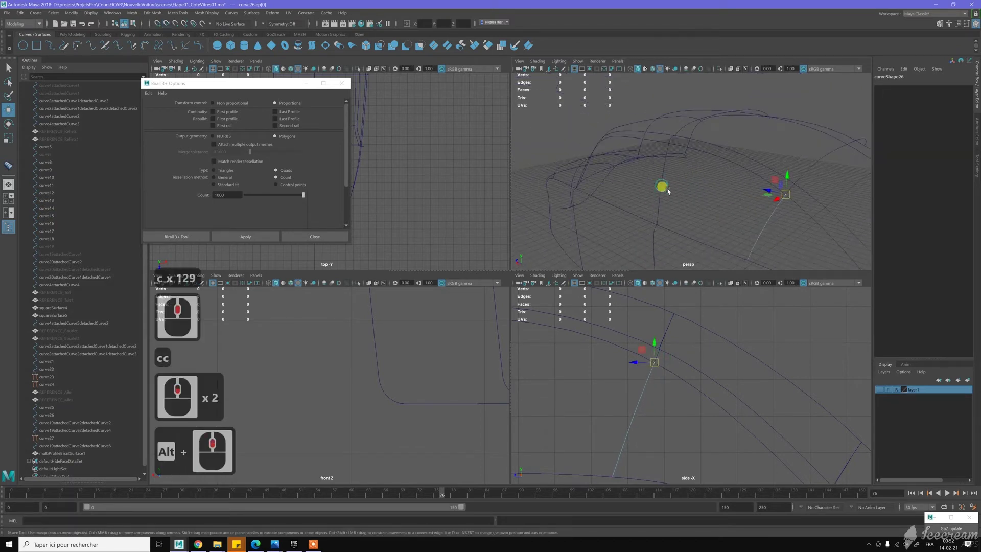
pyautogui.keyDown('alt'); pyautogui.moveTo(669, 189); pyautogui.dragTo(668, 187); pyautogui.keyUp('alt')
pyautogui.click(666, 184)
pyautogui.keyDown('alt'); pyautogui.moveTo(688, 153); pyautogui.dragTo(683, 175, button='middle'); pyautogui.keyUp('alt')
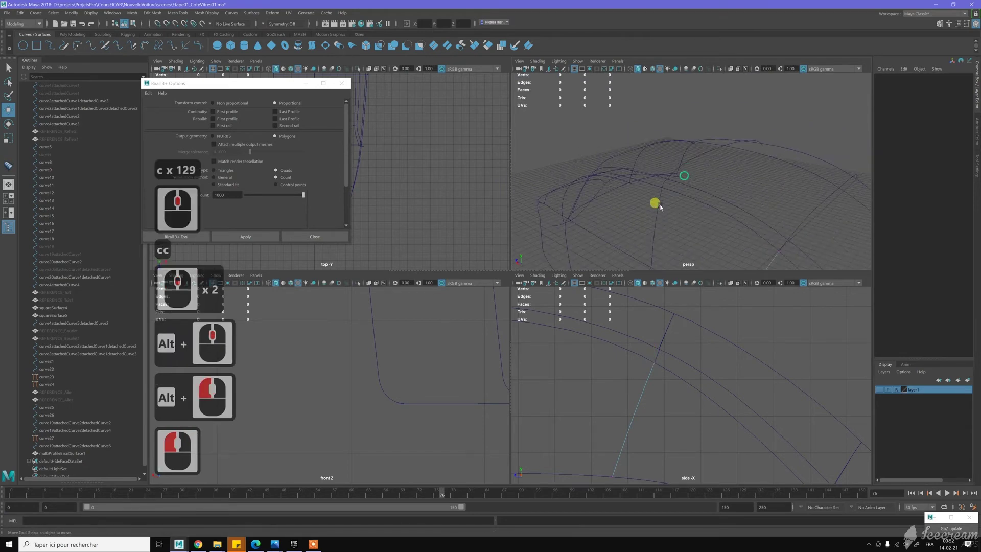
pyautogui.click(656, 210)
pyautogui.moveTo(672, 205); pyautogui.dragTo(663, 195, button='right')
pyautogui.scroll(-2, 663, 195)
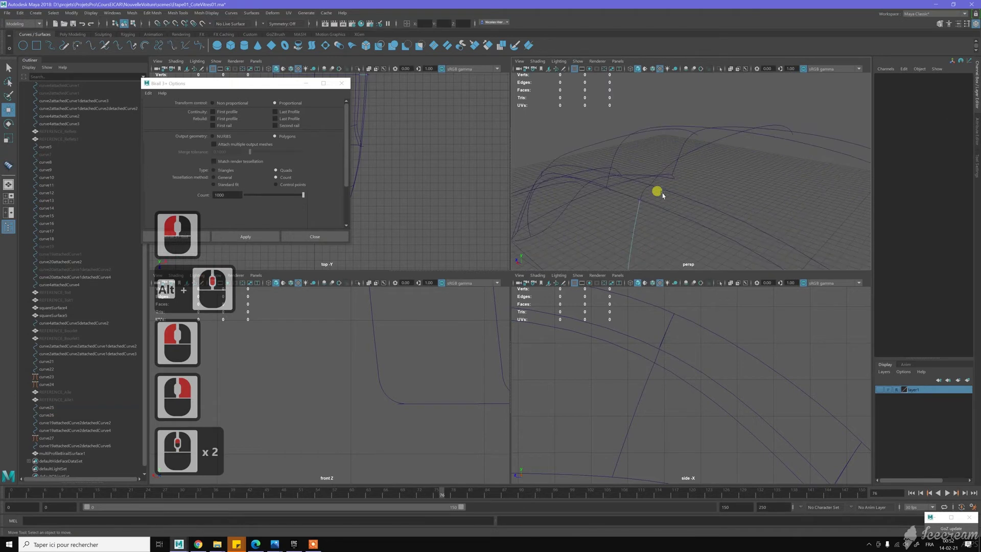
pyautogui.scroll(-1, 637, 205)
pyautogui.click(619, 217)
pyautogui.scroll(-4, 655, 346)
pyautogui.keyDown('alt'); pyautogui.moveTo(582, 353); pyautogui.dragTo(745, 365, button='middle'); pyautogui.keyUp('alt')
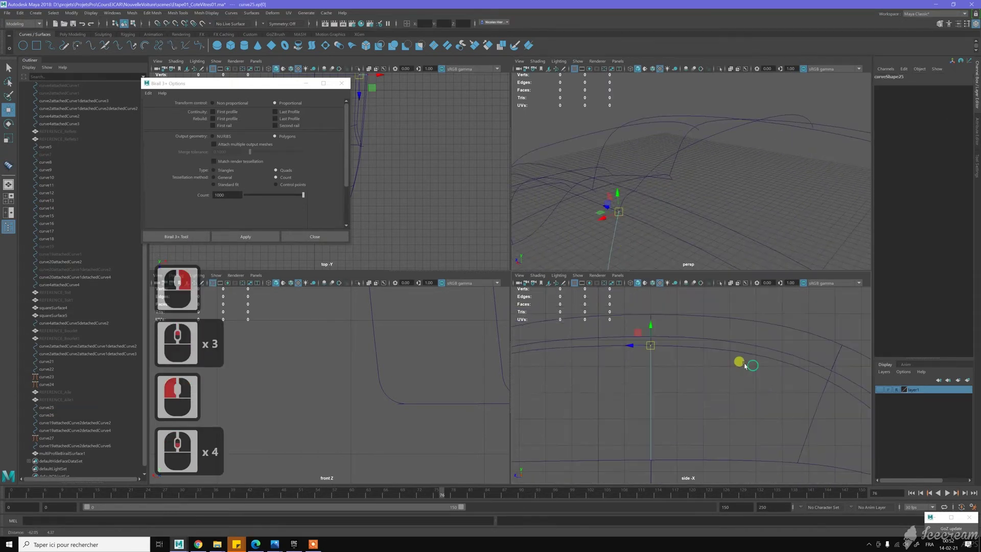
pyautogui.keyDown('alt'); pyautogui.scroll(5, 656, 349); pyautogui.keyUp('alt')
pyautogui.keyDown('alt'); pyautogui.moveTo(644, 328); pyautogui.dragTo(655, 346, button='middle'); pyautogui.keyUp('alt')
pyautogui.keyDown('alt'); pyautogui.scroll(1, 655, 346); pyautogui.keyUp('alt')
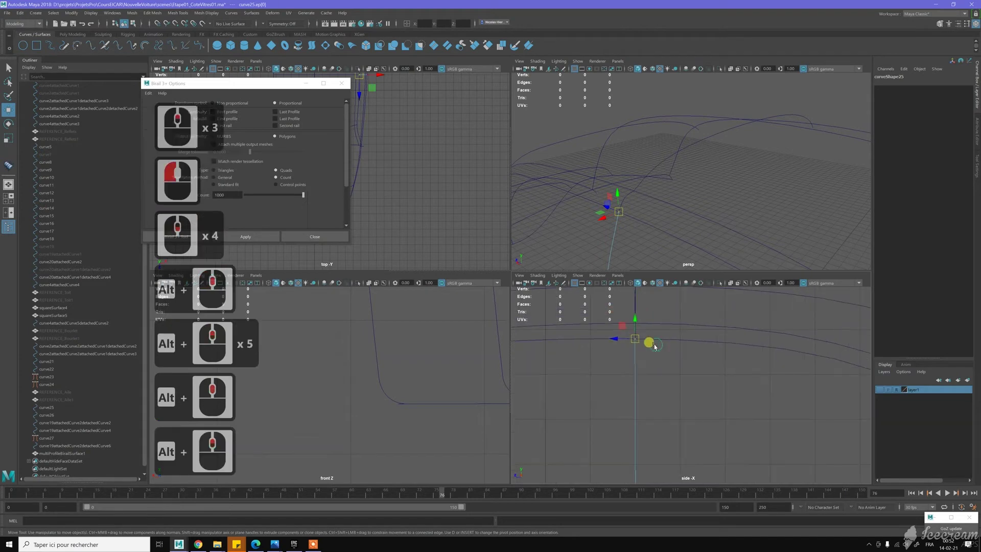
pyautogui.press('c')
pyautogui.moveTo(642, 222); pyautogui.dragTo(611, 226, button='middle')
# Snap the lower end edit point of the middle vertical window curve onto the beltline curve.
pyautogui.scroll(-4, 675, 355)
pyautogui.keyDown('alt'); pyautogui.moveTo(671, 363); pyautogui.dragTo(661, 278, button='middle'); pyautogui.keyUp('alt')
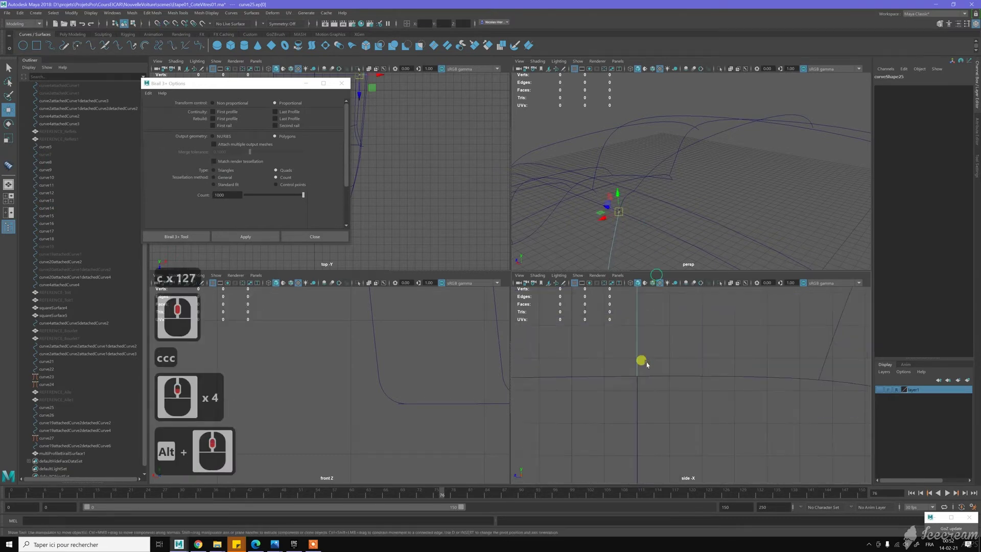
pyautogui.click(638, 379)
pyautogui.keyDown('alt'); pyautogui.moveTo(652, 208); pyautogui.dragTo(669, 142, button='middle'); pyautogui.keyUp('alt')
pyautogui.keyDown('alt'); pyautogui.scroll(2, 660, 225); pyautogui.keyUp('alt')
pyautogui.keyDown('alt'); pyautogui.moveTo(657, 202); pyautogui.dragTo(659, 190, button='middle'); pyautogui.keyUp('alt')
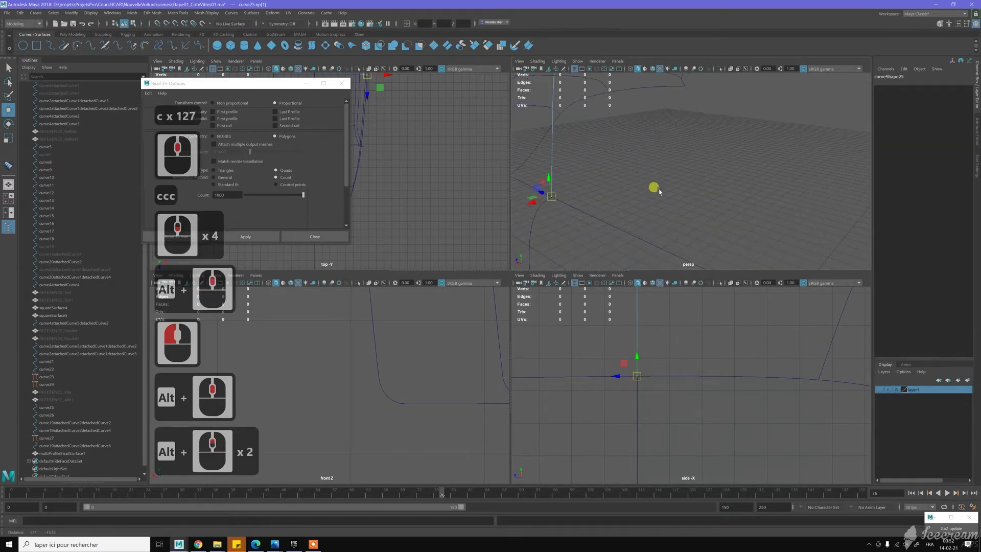
pyautogui.press('c')
pyautogui.moveTo(580, 213); pyautogui.dragTo(532, 222)
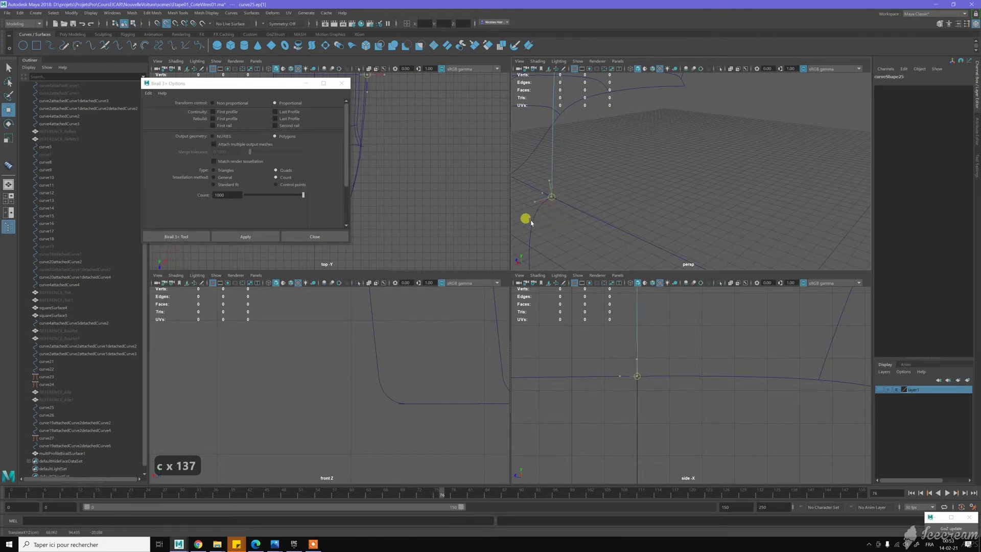
# Show the edit points of the slanted front window curve and snap its lower end point onto the beltline curve.
pyautogui.scroll(-4, 615, 163)
pyautogui.keyDown('alt'); pyautogui.moveTo(627, 168); pyautogui.dragTo(652, 187, button='middle'); pyautogui.keyUp('alt')
pyautogui.keyDown('alt'); pyautogui.moveTo(644, 164); pyautogui.dragTo(659, 161); pyautogui.keyUp('alt')
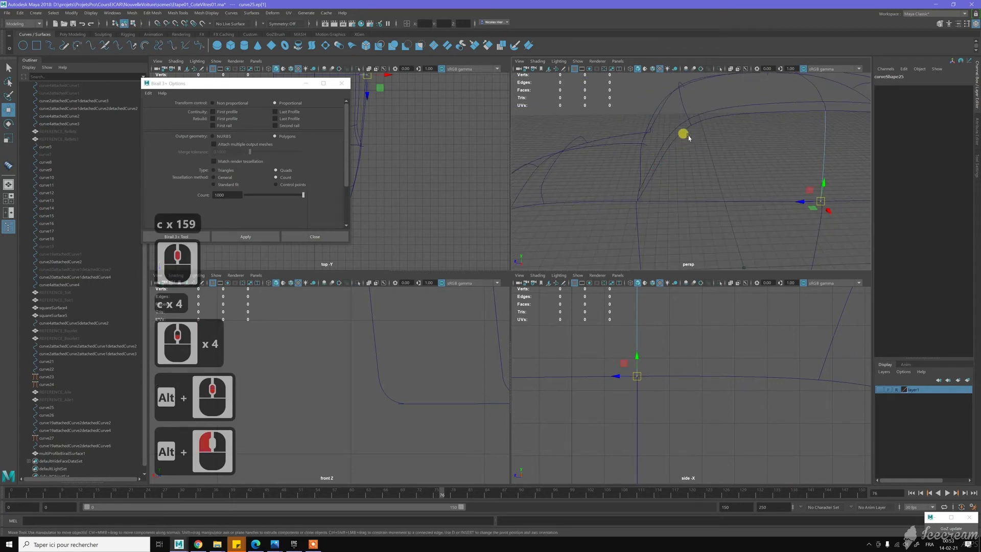
pyautogui.keyDown('alt'); pyautogui.moveTo(693, 149); pyautogui.dragTo(712, 209); pyautogui.keyUp('alt')
pyautogui.keyDown('alt'); pyautogui.moveTo(714, 209); pyautogui.dragTo(713, 188, button='right'); pyautogui.keyUp('alt')
pyautogui.keyDown('alt'); pyautogui.moveTo(713, 190); pyautogui.dragTo(680, 162, button='middle'); pyautogui.keyUp('alt')
pyautogui.keyDown('alt'); pyautogui.moveTo(680, 163); pyautogui.dragTo(709, 219, button='right'); pyautogui.keyUp('alt')
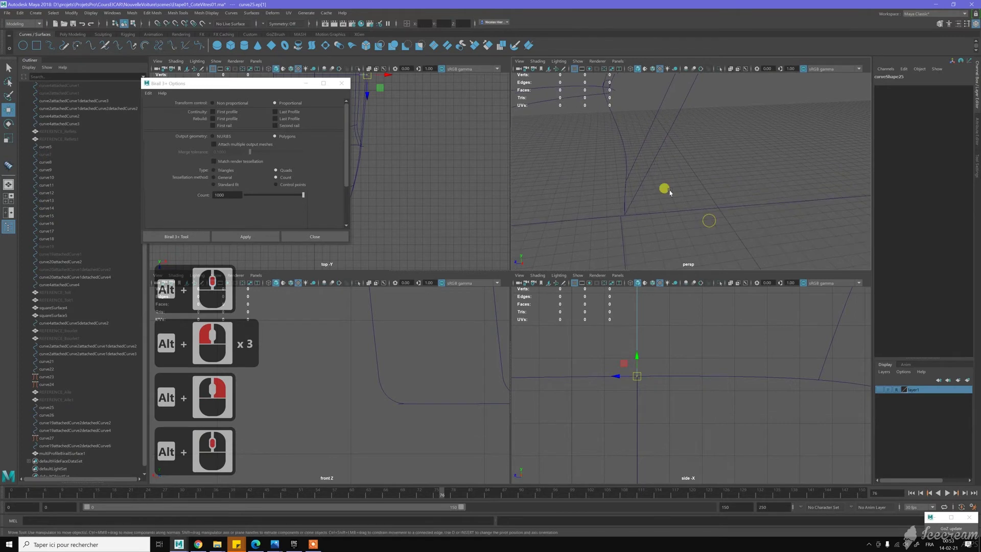
pyautogui.keyDown('alt'); pyautogui.moveTo(668, 193); pyautogui.dragTo(712, 181, button='middle'); pyautogui.keyUp('alt')
pyautogui.keyDown('alt'); pyautogui.moveTo(711, 180); pyautogui.dragTo(737, 211, button='right'); pyautogui.keyUp('alt')
pyautogui.keyDown('alt'); pyautogui.moveTo(736, 186); pyautogui.dragTo(713, 195, button='middle'); pyautogui.keyUp('alt')
pyautogui.click(636, 198)
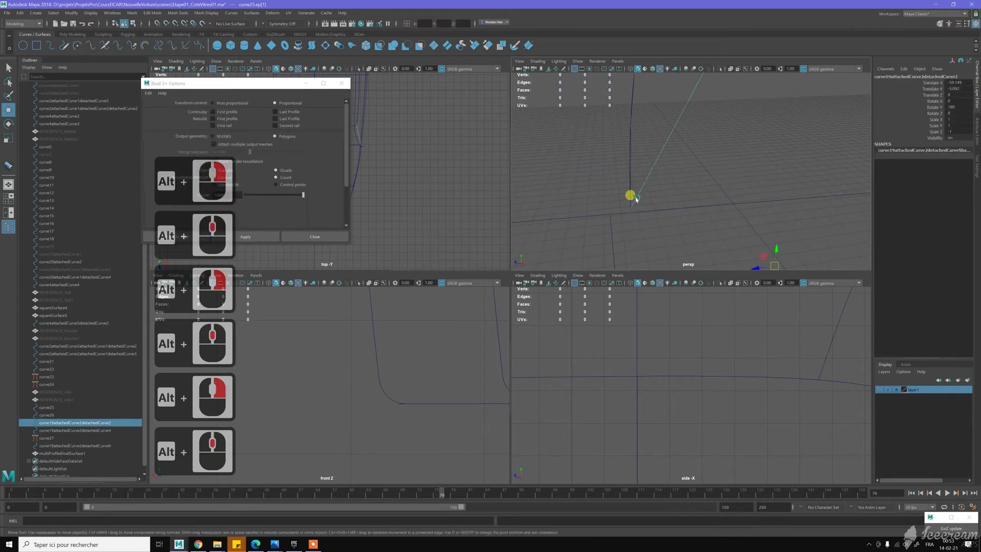
pyautogui.rightClick(642, 192)
pyautogui.moveTo(643, 191); pyautogui.dragTo(642, 207, button='right')
pyautogui.click(634, 213)
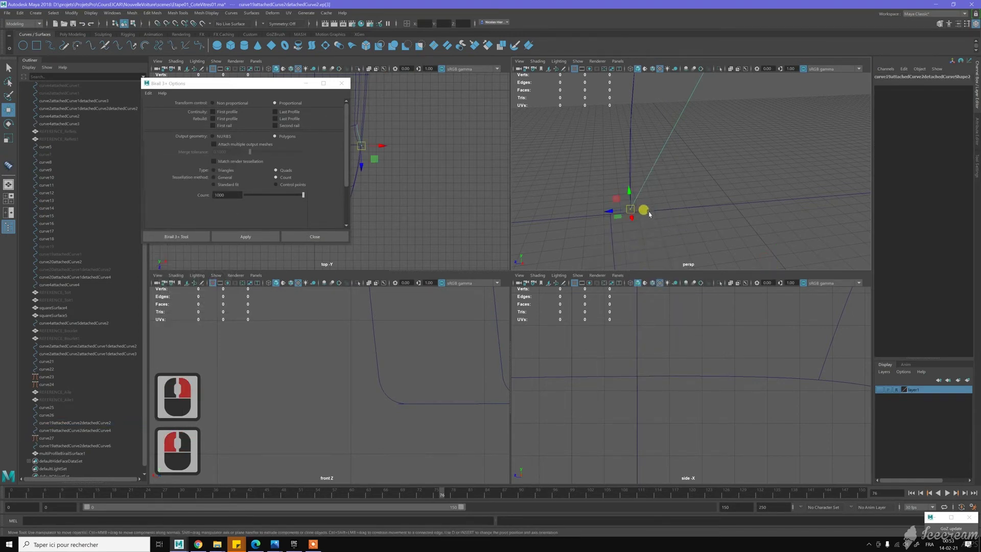
pyautogui.press('c')
pyautogui.moveTo(648, 212); pyautogui.dragTo(630, 216, button='middle')
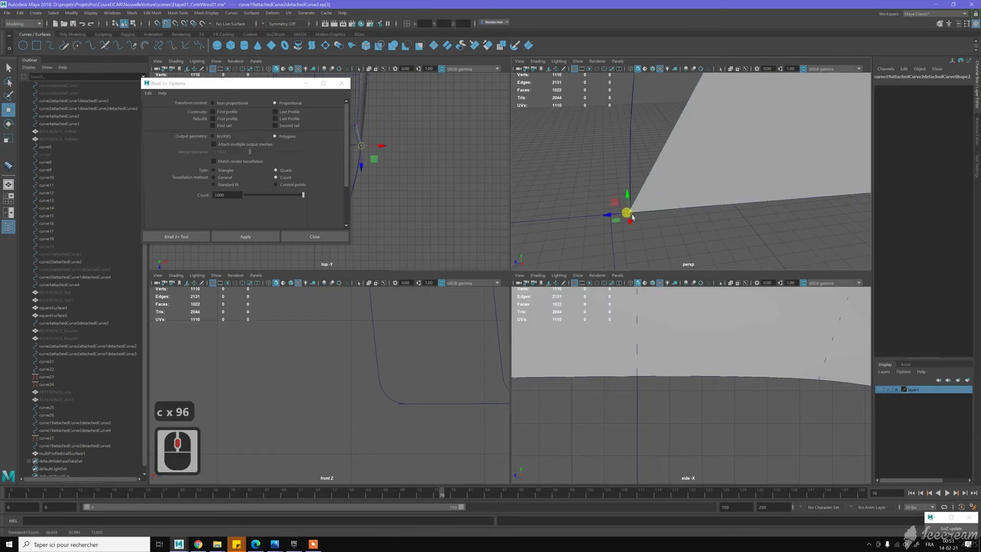
# Return the front window curve to object mode and assign the reflective red car-body material to the birail window surface.
pyautogui.scroll(-9, 645, 218)
pyautogui.keyDown('alt'); pyautogui.moveTo(653, 215); pyautogui.dragTo(682, 183); pyautogui.keyUp('alt')
pyautogui.press('w')
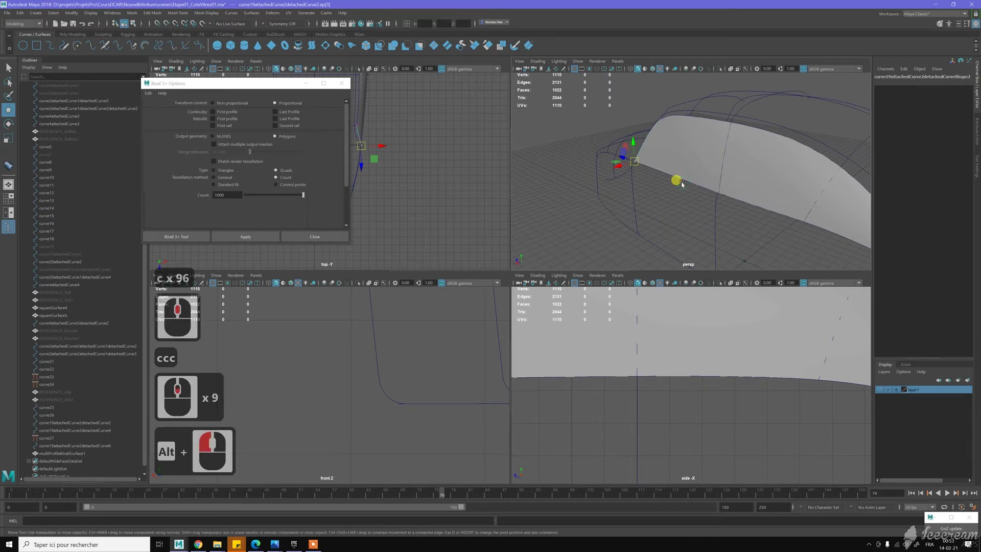
pyautogui.keyDown('alt'); pyautogui.moveTo(679, 154); pyautogui.dragTo(642, 171, button='middle'); pyautogui.keyUp('alt')
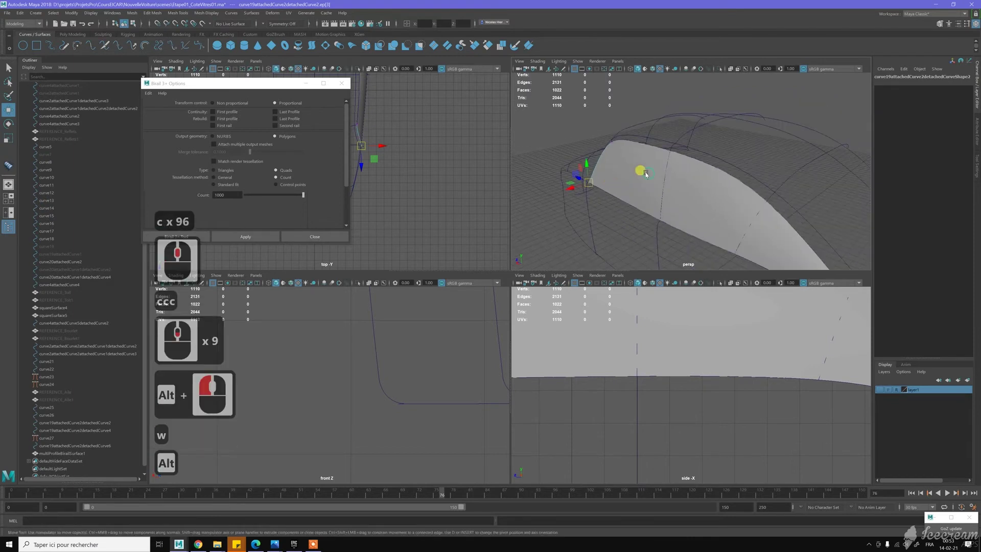
pyautogui.rightClick(638, 166)
pyautogui.moveTo(638, 166); pyautogui.dragTo(657, 152, button='right')
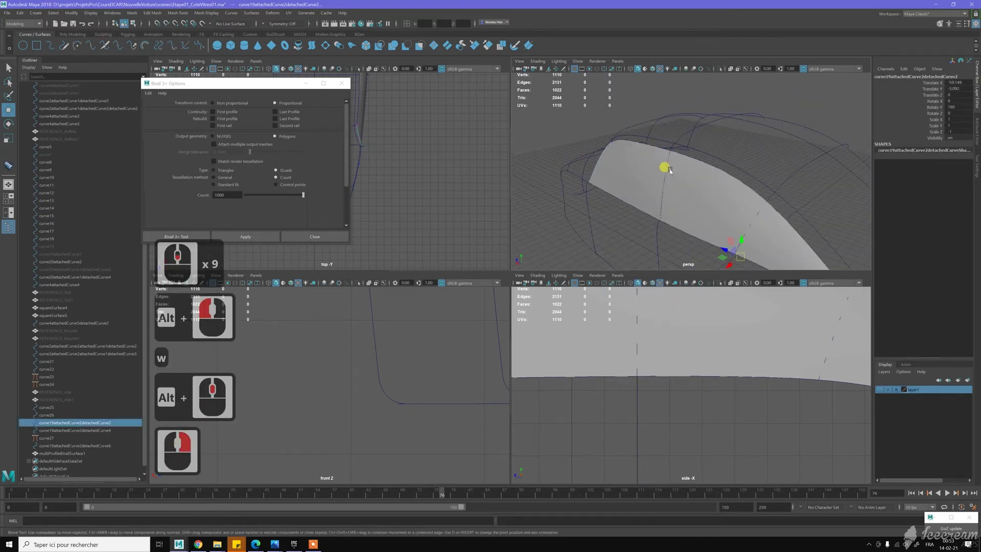
pyautogui.click(667, 168)
pyautogui.moveTo(980, 206); pyautogui.dragTo(789, 201)
pyautogui.moveTo(772, 251); pyautogui.dragTo(776, 228, button='right')
pyautogui.moveTo(842, 203); pyautogui.dragTo(980, 202)
pyautogui.rightClick(583, 197)
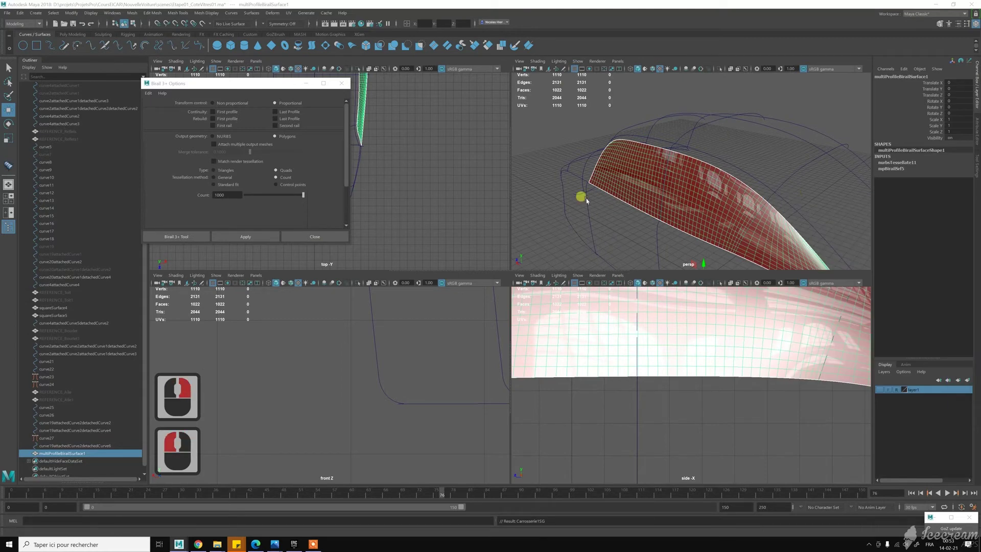
# Examine the reflections and mesh flow on the side window surface from several angles to judge its curvature.
pyautogui.keyDown('alt'); pyautogui.moveTo(678, 194); pyautogui.dragTo(660, 177, button='middle'); pyautogui.keyUp('alt')
pyautogui.keyDown('alt'); pyautogui.moveTo(660, 177); pyautogui.dragTo(712, 160); pyautogui.keyUp('alt')
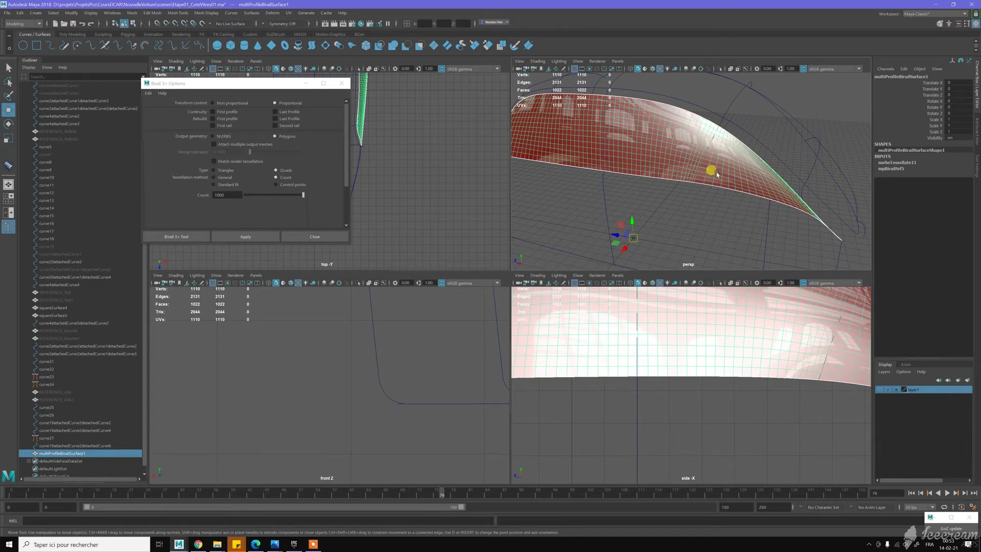
pyautogui.keyDown('alt'); pyautogui.moveTo(696, 182); pyautogui.dragTo(707, 175); pyautogui.keyUp('alt')
pyautogui.keyDown('alt'); pyautogui.moveTo(705, 168); pyautogui.dragTo(722, 205, button='middle'); pyautogui.keyUp('alt')
pyautogui.moveTo(717, 144); pyautogui.dragTo(737, 135, button='right')
pyautogui.click(739, 101)
pyautogui.keyDown('alt'); pyautogui.moveTo(738, 103); pyautogui.dragTo(718, 134); pyautogui.keyUp('alt')
pyautogui.moveTo(718, 134)
pyautogui.keyDown('alt'); pyautogui.mouseDown(button='middle')
pyautogui.moveTo(727, 136)
pyautogui.moveTo(714, 131)
pyautogui.mouseUp(button='middle'); pyautogui.keyUp('alt')
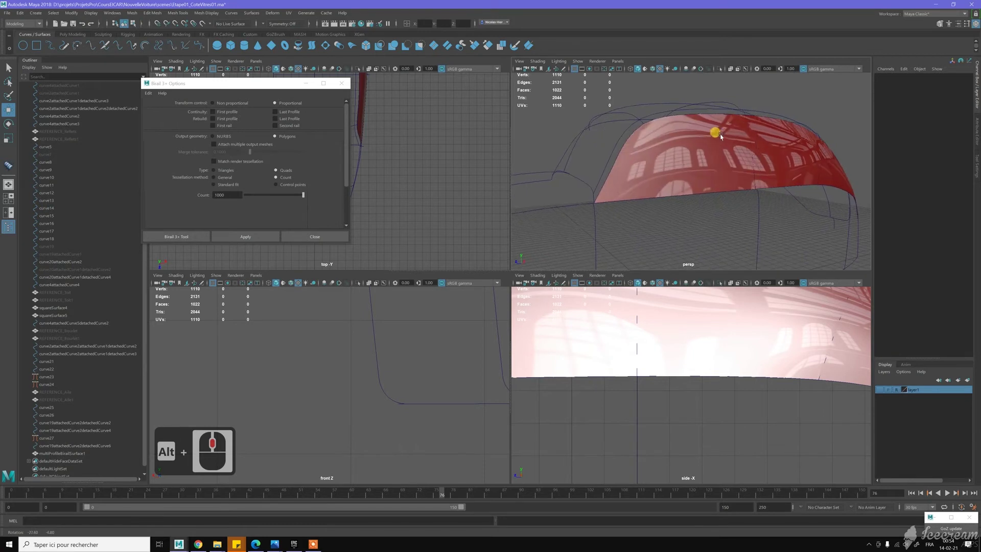
pyautogui.keyDown('alt'); pyautogui.moveTo(714, 131); pyautogui.dragTo(666, 130); pyautogui.keyUp('alt')
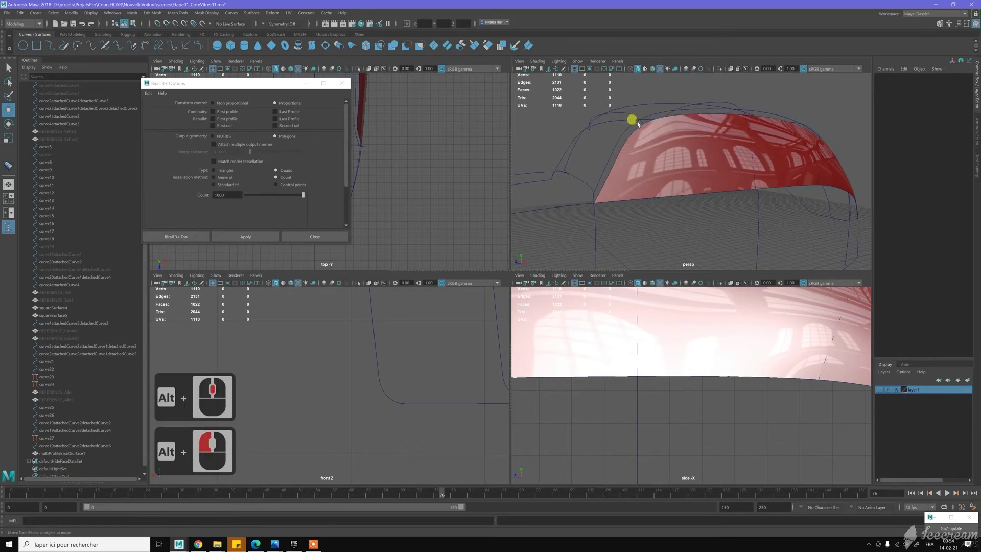
pyautogui.keyDown('alt'); pyautogui.moveTo(696, 160); pyautogui.dragTo(657, 131); pyautogui.keyUp('alt')
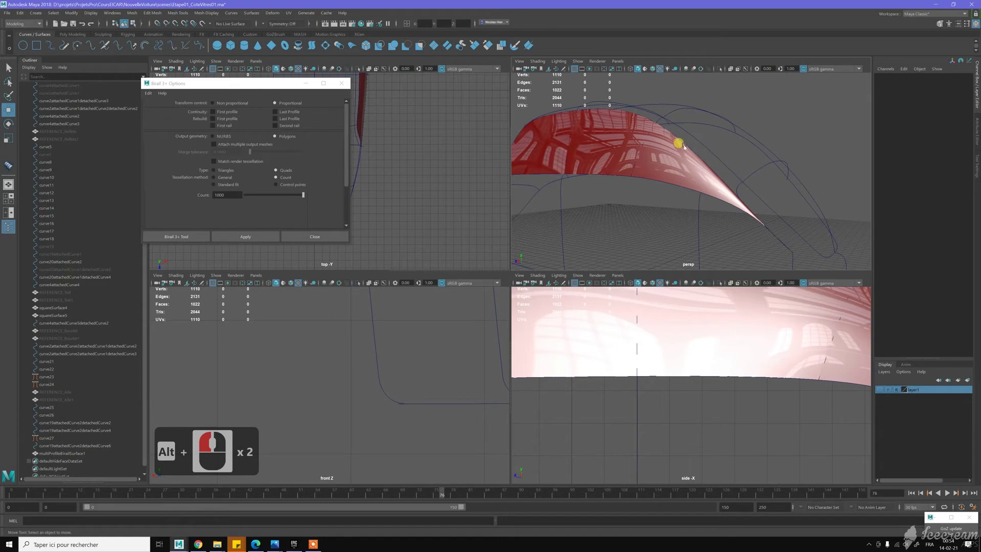
pyautogui.keyDown('alt'); pyautogui.moveTo(702, 158); pyautogui.dragTo(696, 160); pyautogui.keyUp('alt')
pyautogui.keyDown('alt'); pyautogui.moveTo(599, 139); pyautogui.dragTo(660, 167); pyautogui.keyUp('alt')
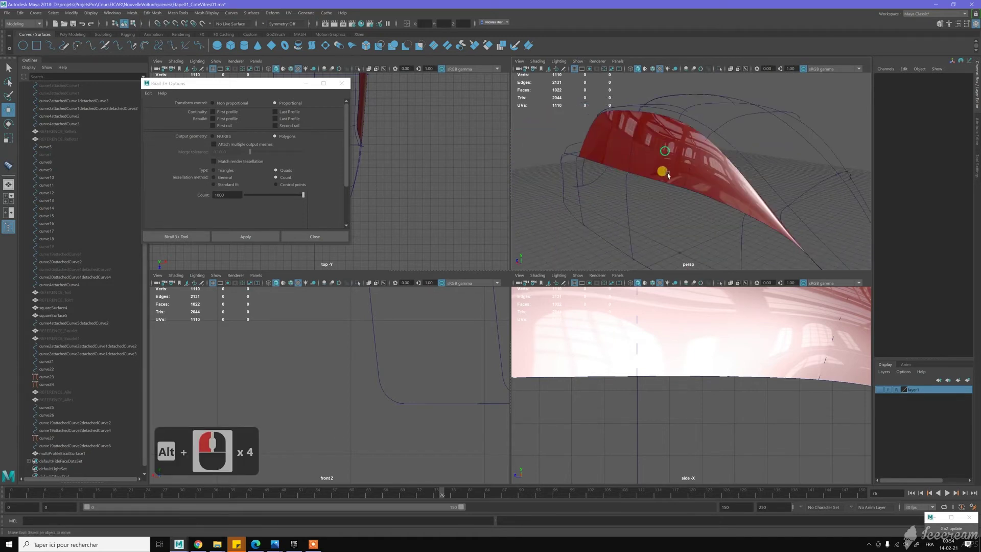
pyautogui.keyDown('alt'); pyautogui.moveTo(659, 167); pyautogui.dragTo(677, 184, button='middle'); pyautogui.keyUp('alt')
pyautogui.keyDown('alt'); pyautogui.moveTo(677, 184); pyautogui.dragTo(678, 149, button='right'); pyautogui.keyUp('alt')
pyautogui.keyDown('alt'); pyautogui.moveTo(678, 150); pyautogui.dragTo(779, 139); pyautogui.keyUp('alt')
pyautogui.click(758, 126)
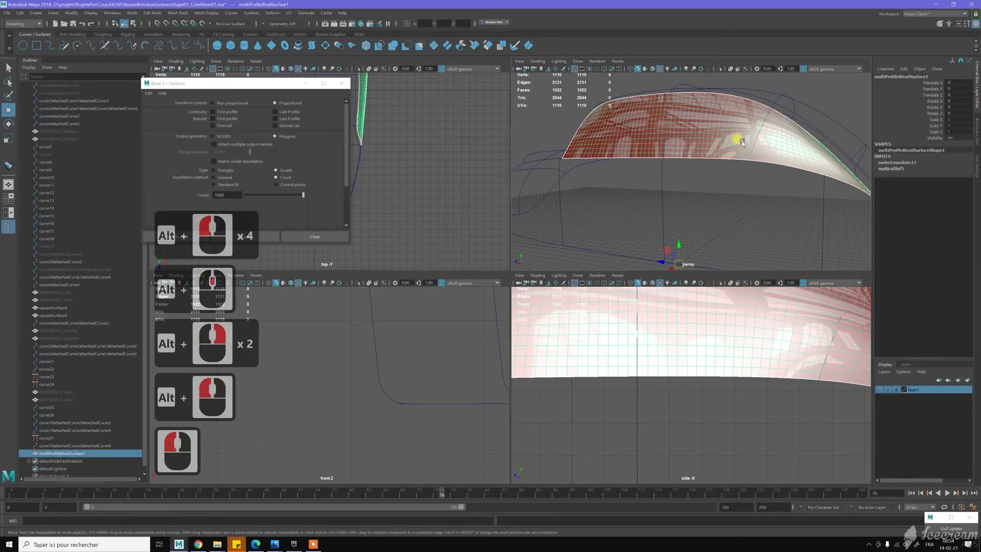
pyautogui.keyDown('alt'); pyautogui.moveTo(715, 135); pyautogui.dragTo(773, 159); pyautogui.keyUp('alt')
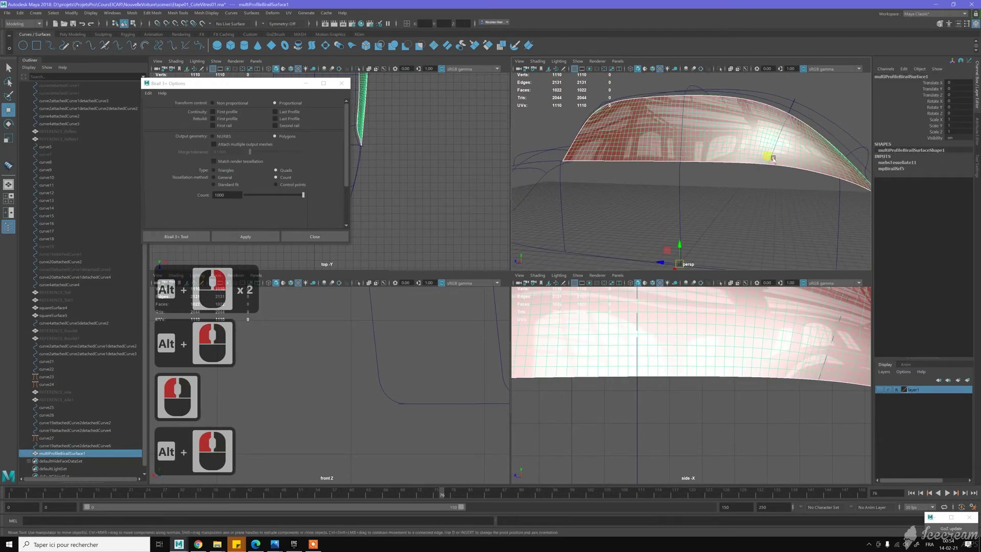
# Isolate the rear vertical window curve from the surface in the side view and display its edit points.
pyautogui.scroll(-4, 677, 334)
pyautogui.keyDown('alt'); pyautogui.moveTo(679, 350); pyautogui.dragTo(685, 362, button='middle'); pyautogui.keyUp('alt')
pyautogui.scroll(6, 681, 354)
pyautogui.scroll(1, 679, 347)
pyautogui.keyDown('alt'); pyautogui.scroll(5, 676, 340); pyautogui.keyUp('alt')
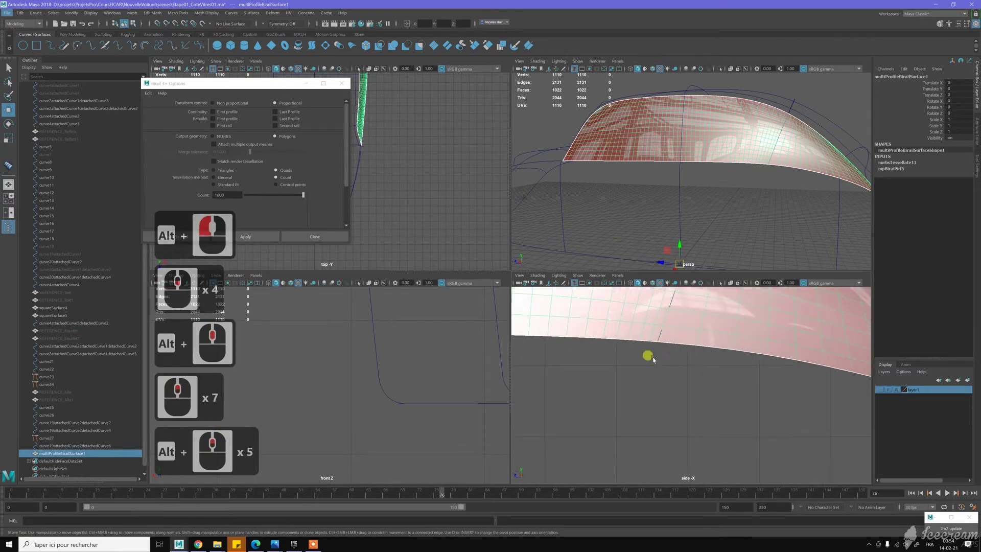
pyautogui.click(651, 358)
pyautogui.click(651, 377)
pyautogui.keyDown('shift'); pyautogui.click(642, 333); pyautogui.keyUp('shift')
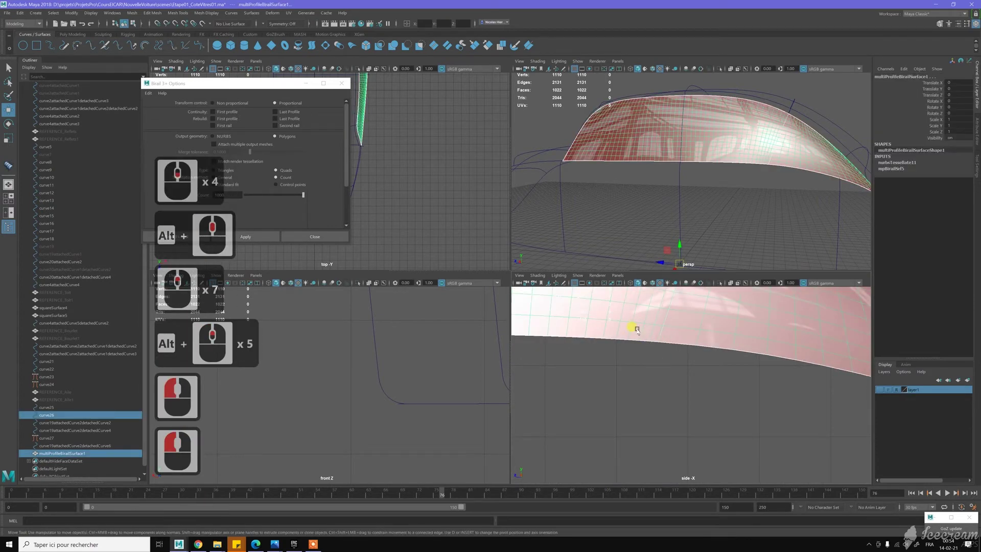
pyautogui.keyDown('shift'); pyautogui.click(637, 329); pyautogui.keyUp('shift')
pyautogui.moveTo(675, 362); pyautogui.dragTo(647, 333, button='right')
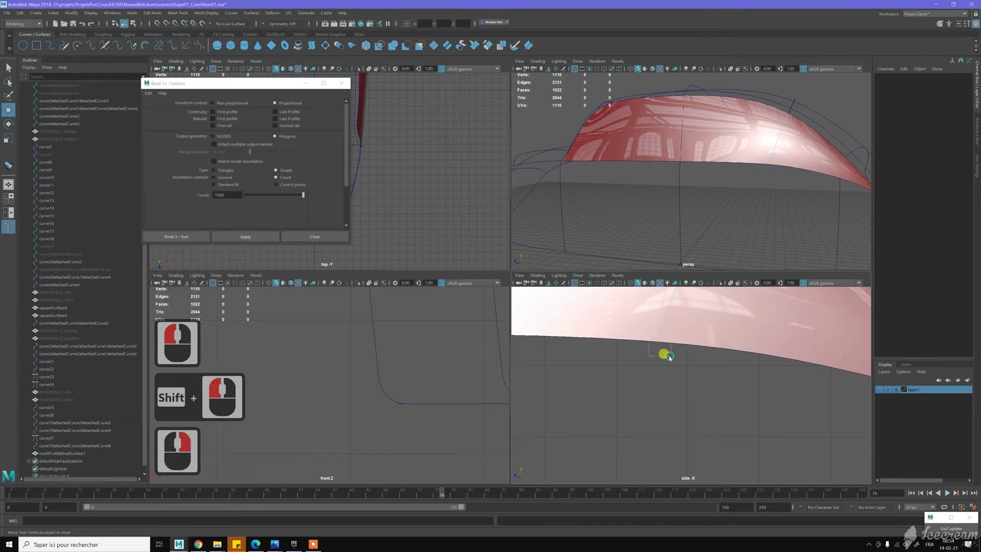
# Slide the lower end edit point of the rear vertical window curve rearward along the beltline with curve snapping.
pyautogui.moveTo(670, 357); pyautogui.dragTo(670, 357)
pyautogui.scroll(8, 648, 398)
pyautogui.moveTo(648, 396)
pyautogui.keyDown('alt'); pyautogui.mouseDown(button='middle')
pyautogui.moveTo(646, 280)
pyautogui.moveTo(640, 389)
pyautogui.mouseUp(button='middle'); pyautogui.keyUp('alt')
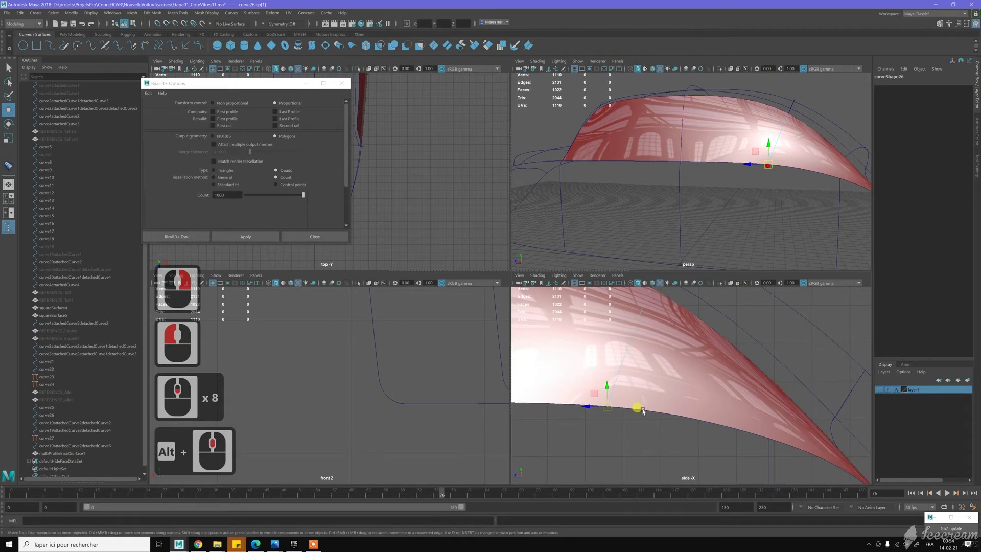
pyautogui.press('c')
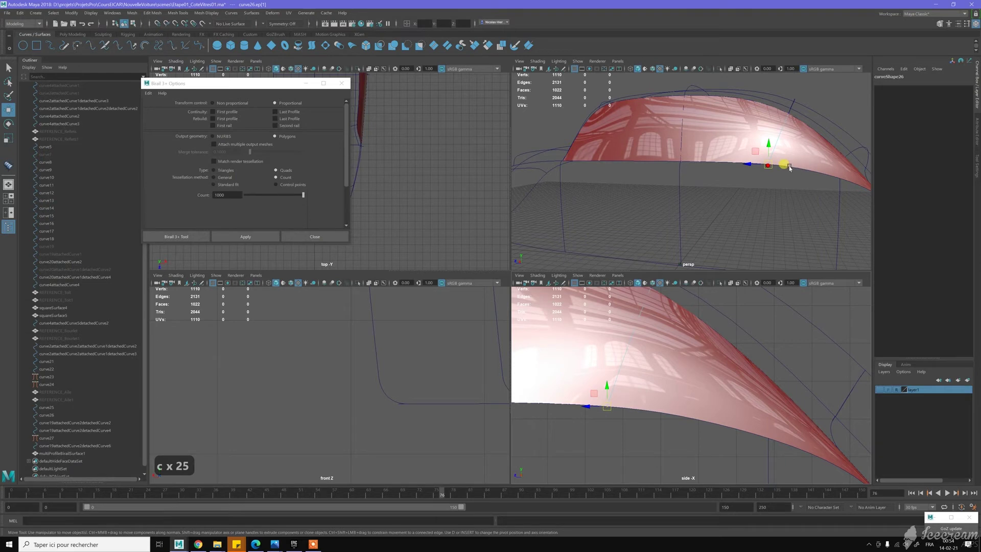
pyautogui.press('c')
pyautogui.moveTo(786, 168); pyautogui.dragTo(785, 167, button='middle')
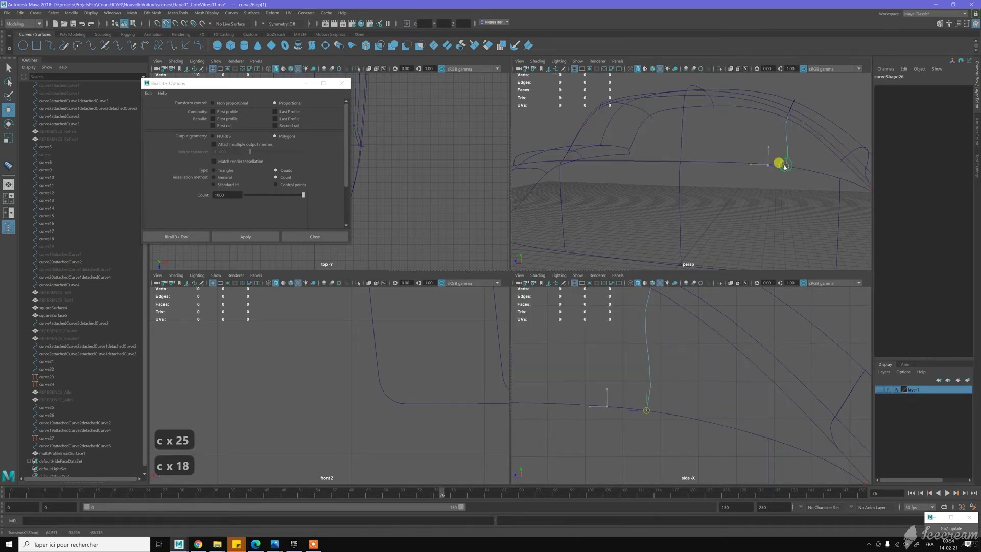
pyautogui.moveTo(788, 166)
pyautogui.mouseDown(button='middle')
pyautogui.moveTo(779, 168)
pyautogui.moveTo(791, 166)
pyautogui.mouseUp(button='middle')
pyautogui.scroll(-3, 657, 352)
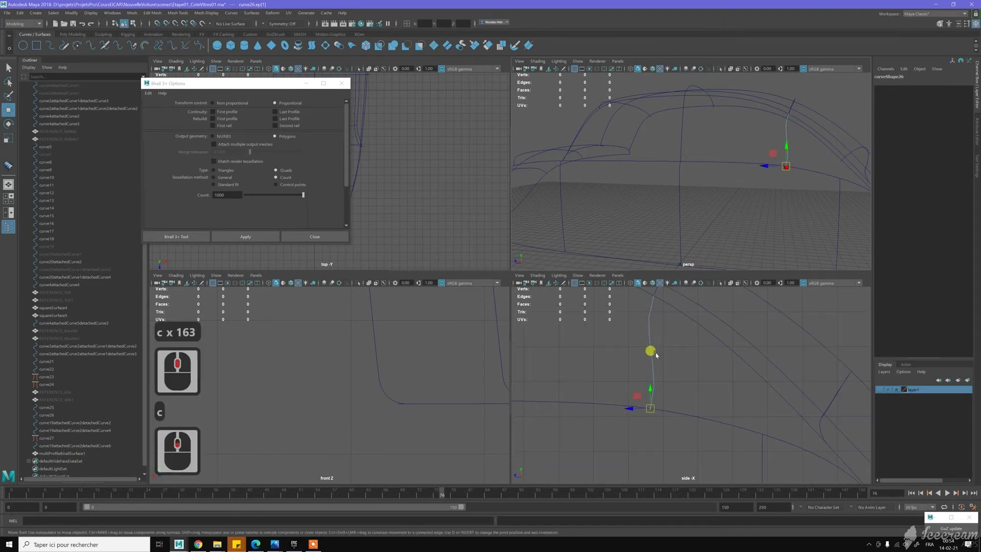
# Fine-tune that lower end edit point's position on the beltline in a perspective close-up, keeping it snapped to the curve.
pyautogui.keyDown('alt'); pyautogui.moveTo(764, 158); pyautogui.dragTo(682, 179, button='middle'); pyautogui.keyUp('alt')
pyautogui.keyDown('alt'); pyautogui.moveTo(682, 179); pyautogui.dragTo(682, 181); pyautogui.keyUp('alt')
pyautogui.keyDown('alt'); pyautogui.moveTo(709, 220); pyautogui.dragTo(756, 248, button='right'); pyautogui.keyUp('alt')
pyautogui.keyDown('alt'); pyautogui.moveTo(713, 206); pyautogui.dragTo(715, 180, button='middle'); pyautogui.keyUp('alt')
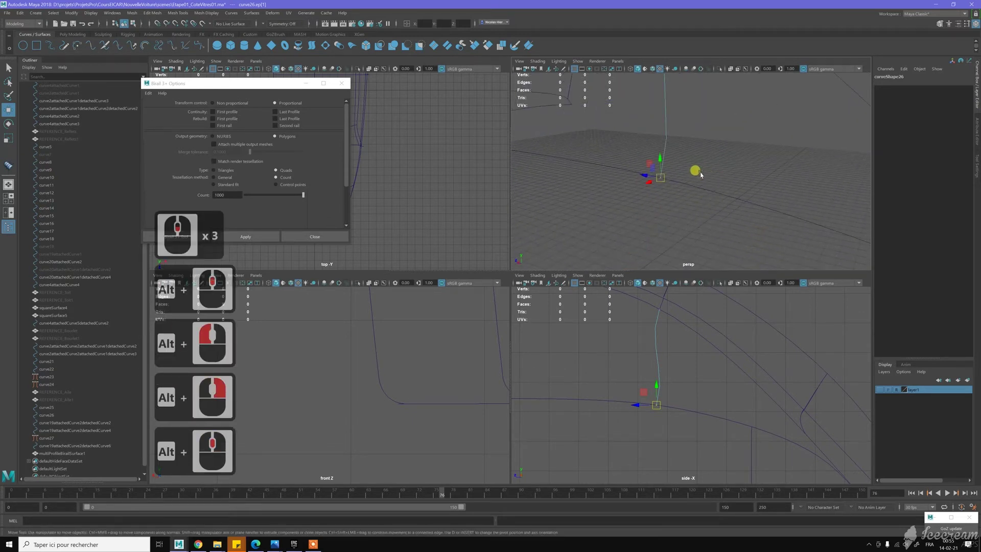
pyautogui.press('c')
pyautogui.moveTo(674, 182); pyautogui.dragTo(663, 185, button='middle')
pyautogui.scroll(1, 673, 192)
pyautogui.scroll(-3, 666, 210)
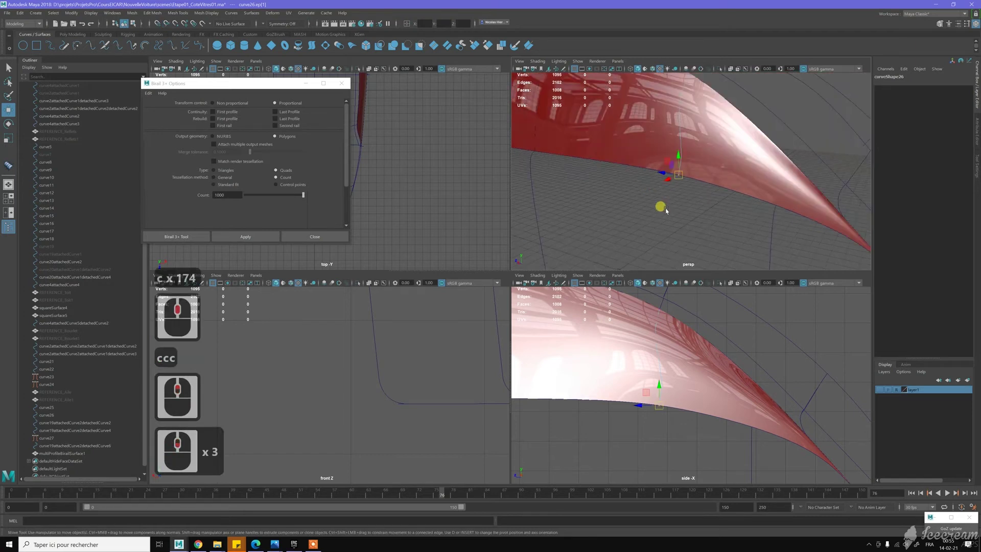
# Display the rear vertical window curve's control vertices and briefly check the surface with the wireframe overlay.
pyautogui.keyDown('alt'); pyautogui.moveTo(653, 199); pyautogui.dragTo(658, 215, button='middle'); pyautogui.keyUp('alt')
pyautogui.keyDown('alt'); pyautogui.moveTo(640, 192); pyautogui.dragTo(650, 184); pyautogui.keyUp('alt')
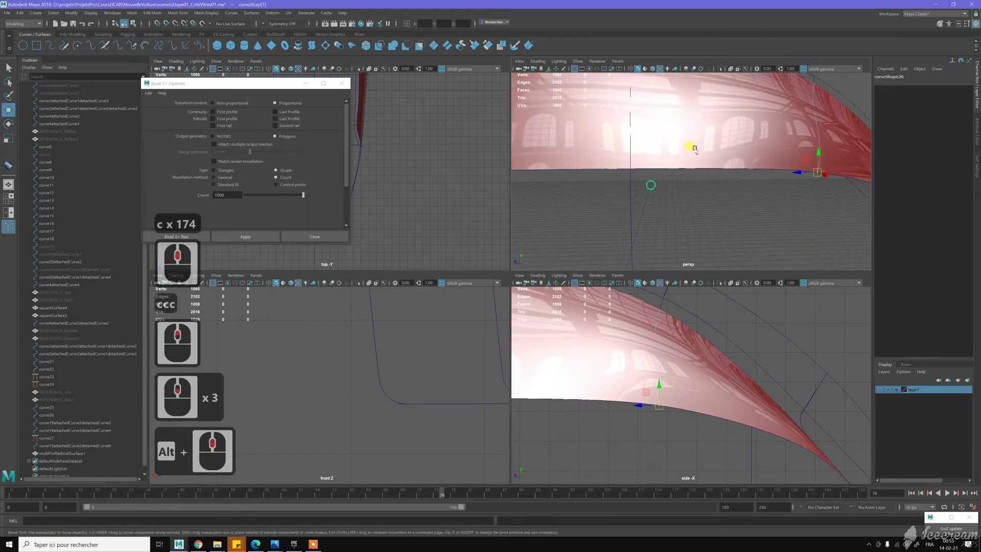
pyautogui.keyDown('alt'); pyautogui.moveTo(756, 118); pyautogui.dragTo(627, 172, button='middle'); pyautogui.keyUp('alt')
pyautogui.keyDown('alt'); pyautogui.moveTo(681, 167); pyautogui.dragTo(666, 153); pyautogui.keyUp('alt')
pyautogui.keyDown('alt'); pyautogui.moveTo(665, 152); pyautogui.dragTo(675, 194, button='right'); pyautogui.keyUp('alt')
pyautogui.moveTo(709, 136); pyautogui.dragTo(685, 134, button='right')
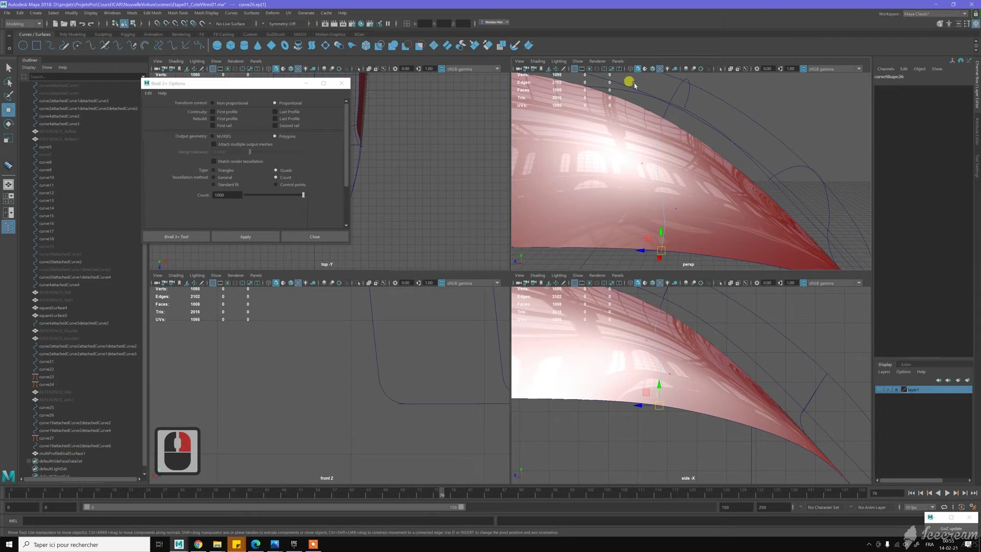
pyautogui.click(655, 71)
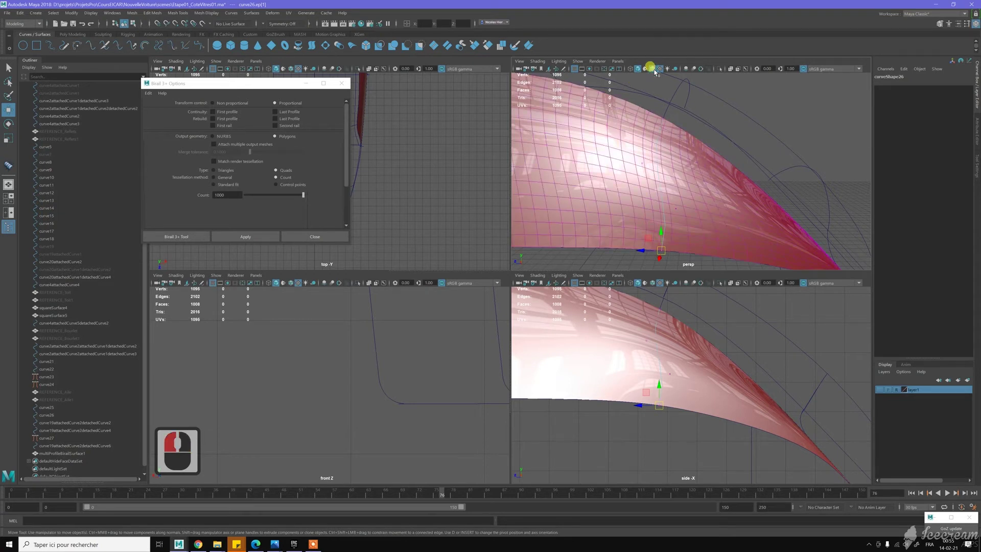
pyautogui.click(654, 70)
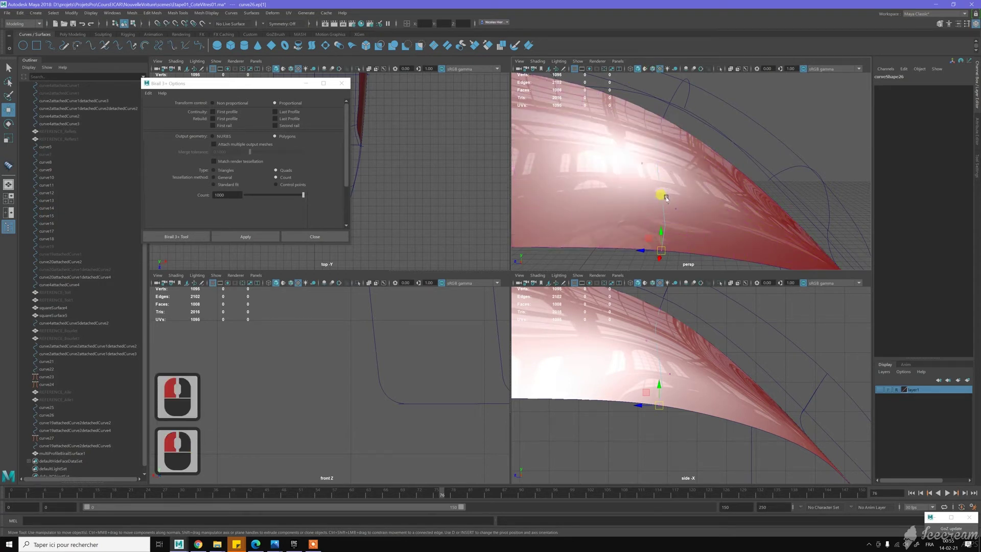
# Straighten the rear vertical window curve by shifting its lower inner control vertex forward and its upper inner one rearward.
pyautogui.click(676, 209)
pyautogui.moveTo(667, 208); pyautogui.dragTo(639, 212)
pyautogui.click(648, 343)
pyautogui.click(630, 338)
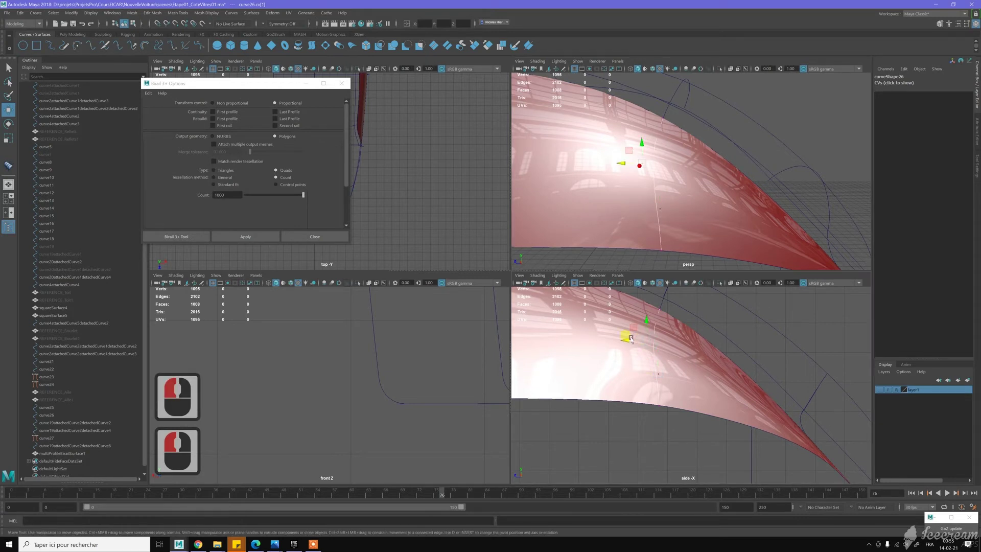
pyautogui.moveTo(626, 339); pyautogui.dragTo(636, 338)
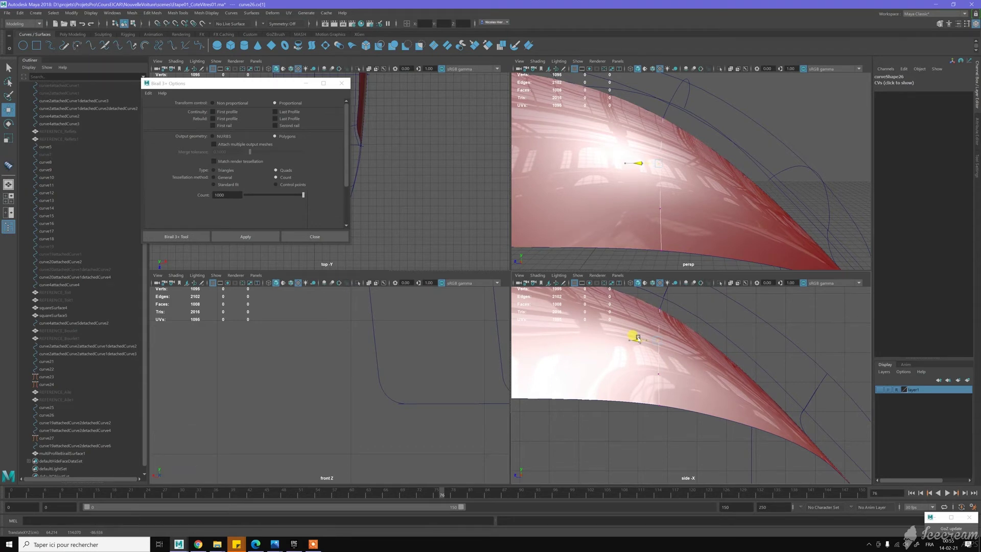
pyautogui.click(652, 352)
pyautogui.click(652, 374)
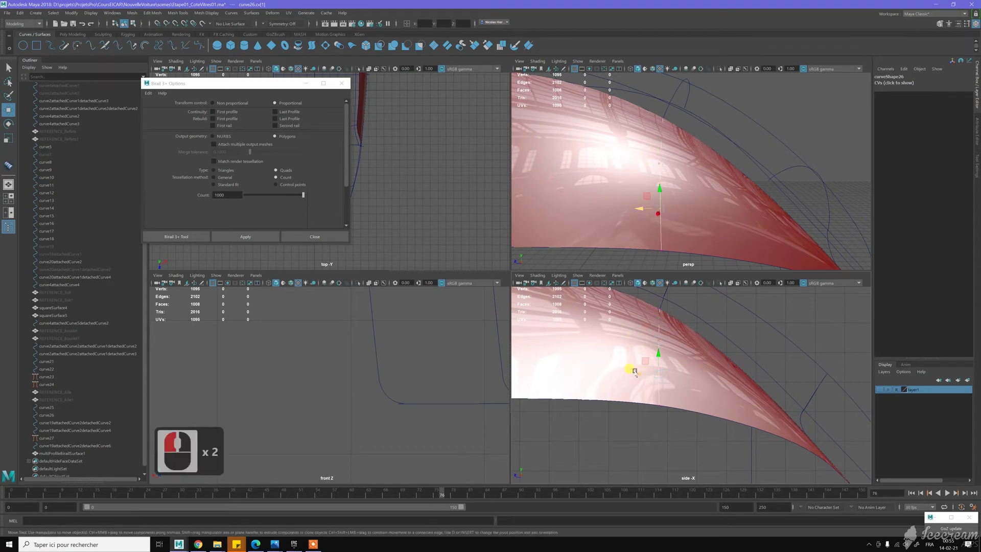
pyautogui.moveTo(636, 372); pyautogui.dragTo(638, 372)
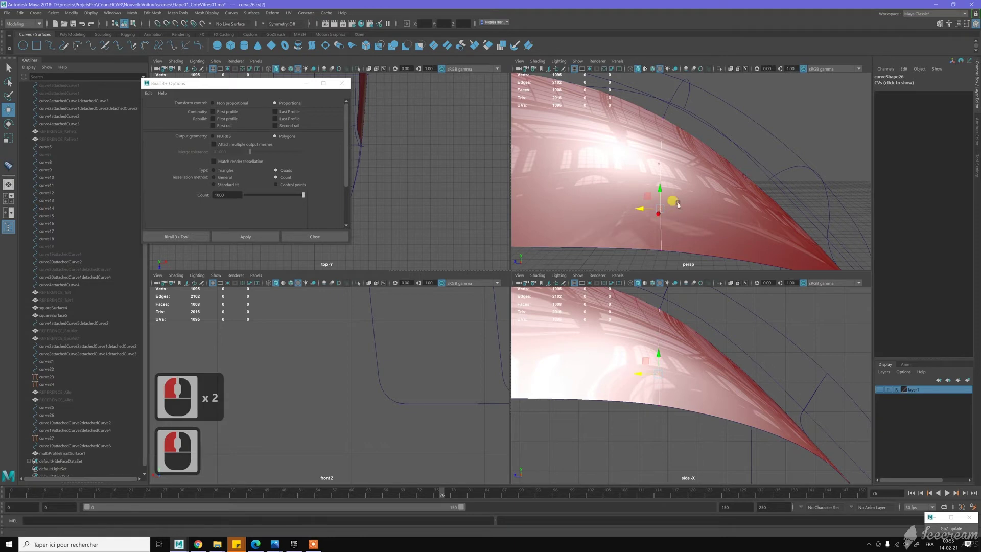
# Try moving the lower inner control vertex of the rear vertical window curve sideways along X, and undo the move.
pyautogui.keyDown('alt'); pyautogui.moveTo(678, 163); pyautogui.dragTo(620, 176); pyautogui.keyUp('alt')
pyautogui.keyDown('alt'); pyautogui.moveTo(620, 176); pyautogui.dragTo(707, 169, button='middle'); pyautogui.keyUp('alt')
pyautogui.moveTo(692, 165)
pyautogui.keyDown('alt'); pyautogui.mouseDown()
pyautogui.moveTo(655, 165)
pyautogui.moveTo(694, 172)
pyautogui.mouseUp(); pyautogui.keyUp('alt')
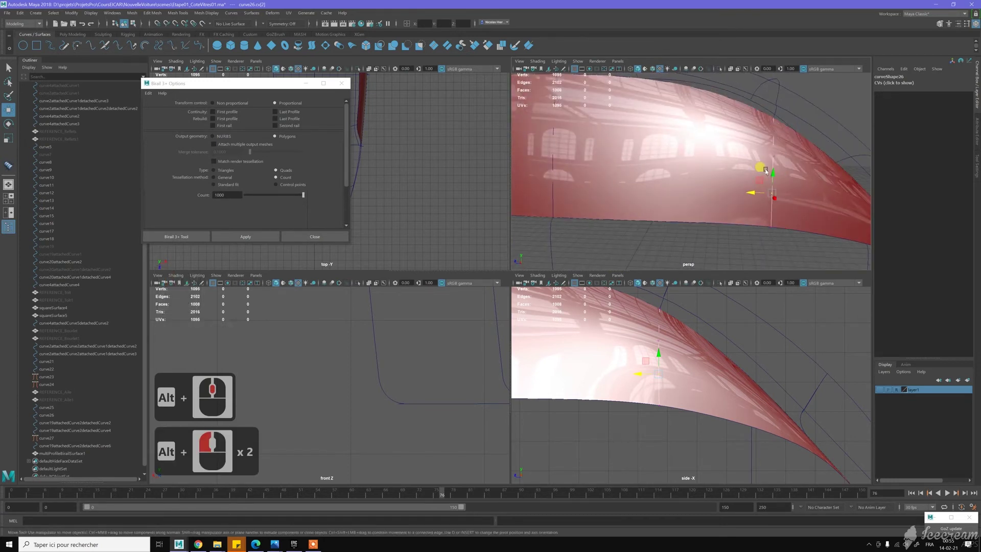
pyautogui.moveTo(774, 203); pyautogui.dragTo(740, 246)
pyautogui.press('z')
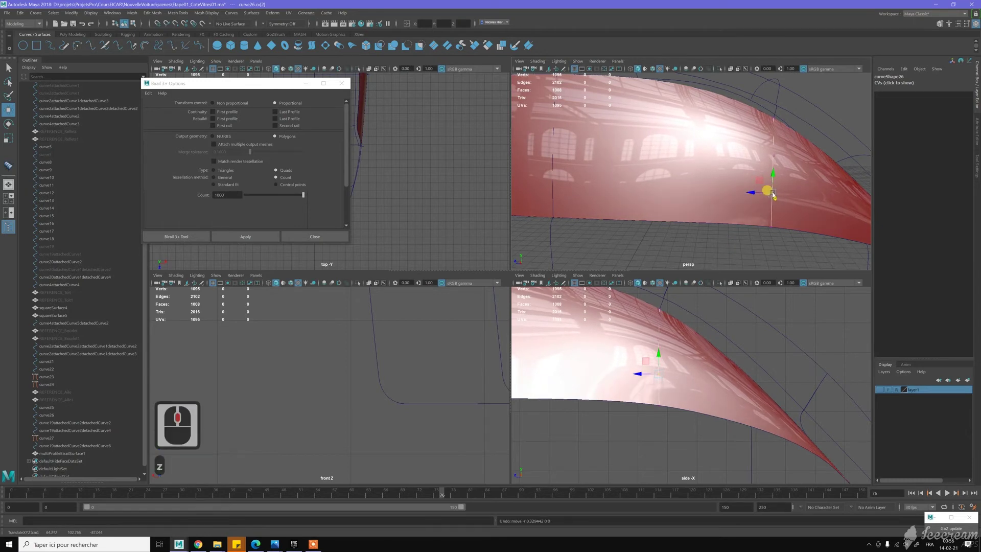
# Adjust the rear vertical window curve's upper inner control vertex slightly sideways along X, judging the change by the surface reflections.
pyautogui.press('z')
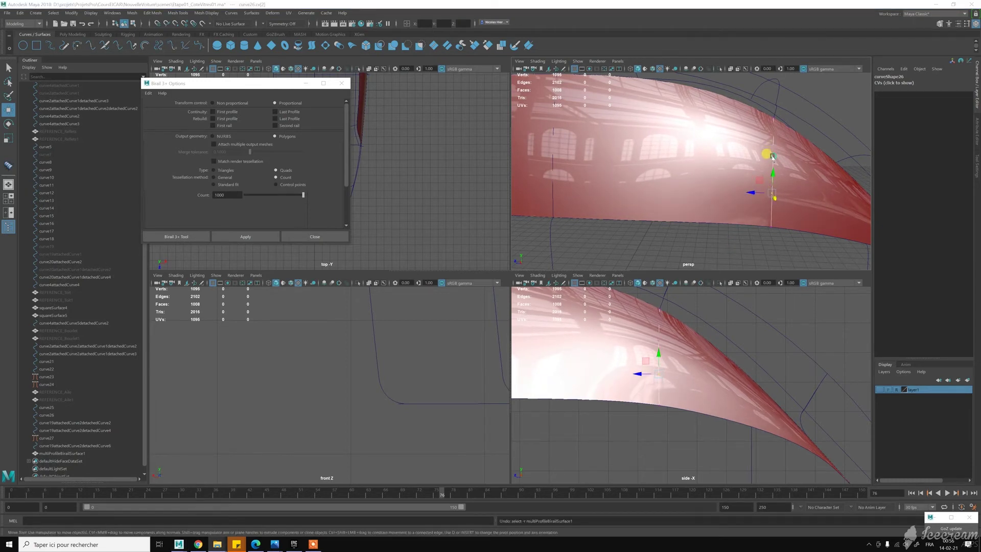
pyautogui.click(772, 157)
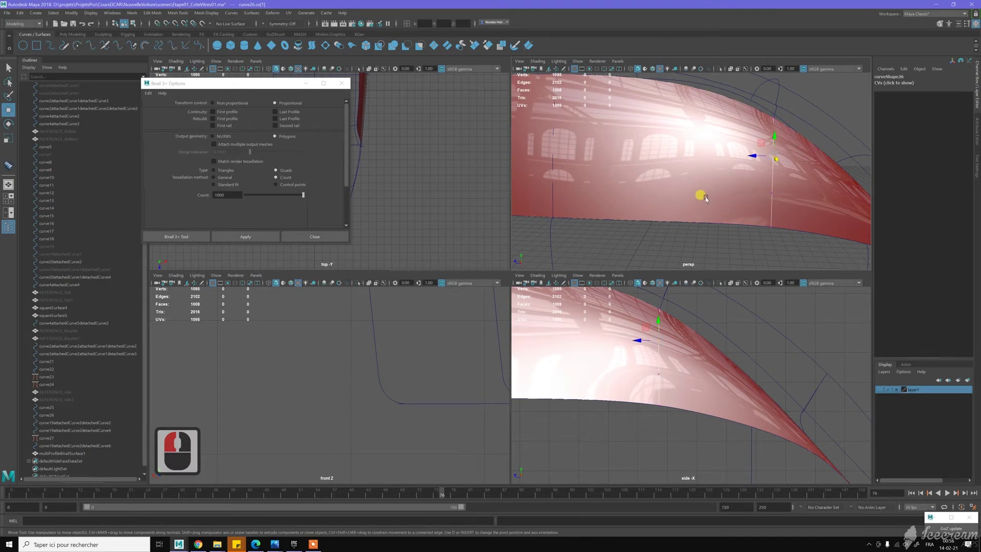
pyautogui.moveTo(706, 198); pyautogui.dragTo(713, 198, button='middle')
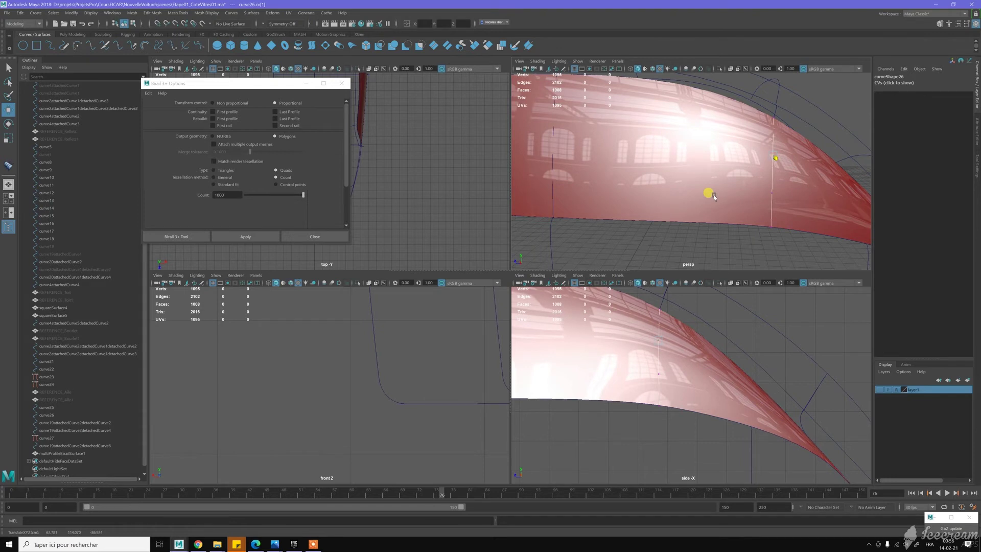
pyautogui.moveTo(713, 198); pyautogui.dragTo(713, 198, button='middle')
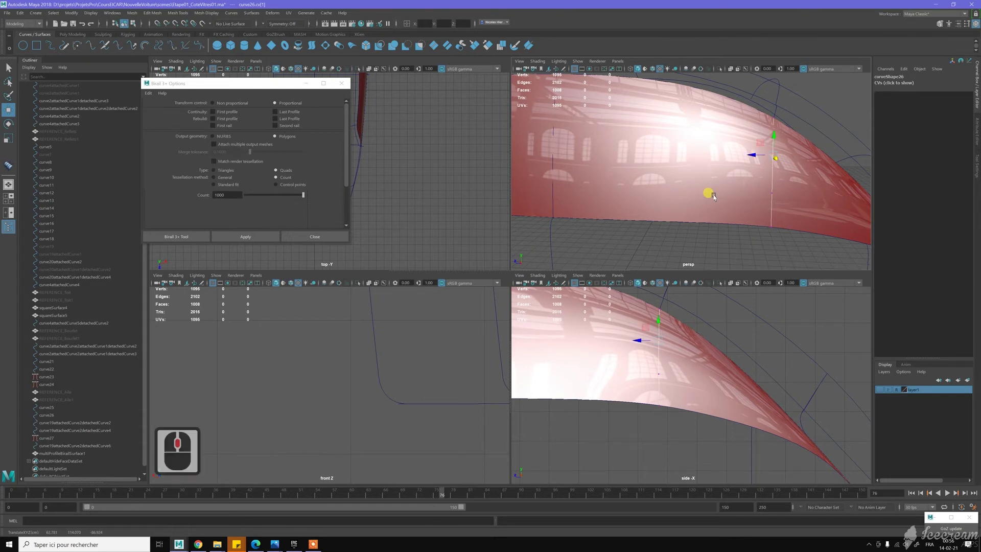
# Adjust the rear vertical window curve's lower inner control vertex sideways along X while viewing the window surface edge-on.
pyautogui.moveTo(660, 171)
pyautogui.keyDown('alt'); pyautogui.mouseDown()
pyautogui.moveTo(685, 189)
pyautogui.moveTo(650, 186)
pyautogui.mouseUp(); pyautogui.keyUp('alt')
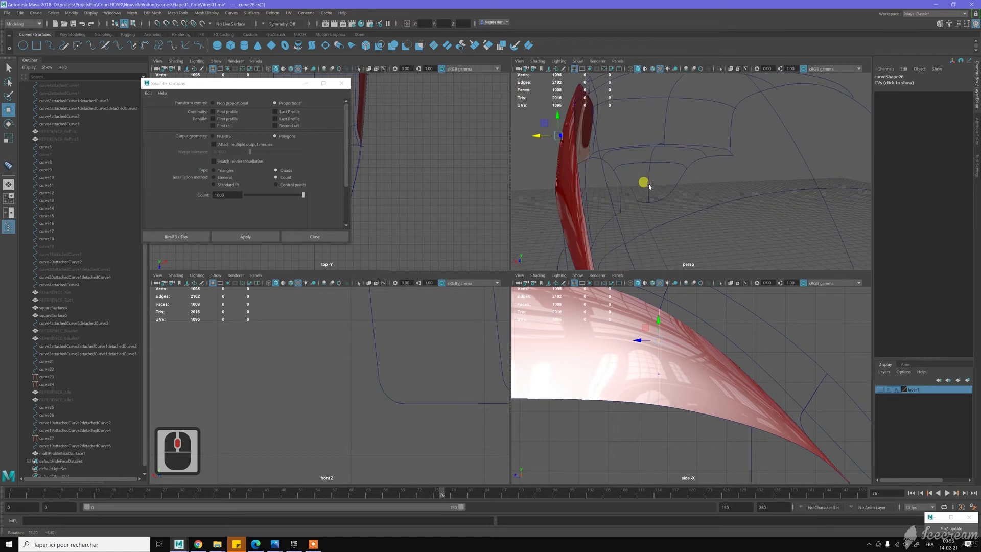
pyautogui.keyDown('alt'); pyautogui.moveTo(559, 178); pyautogui.dragTo(559, 178); pyautogui.keyUp('alt')
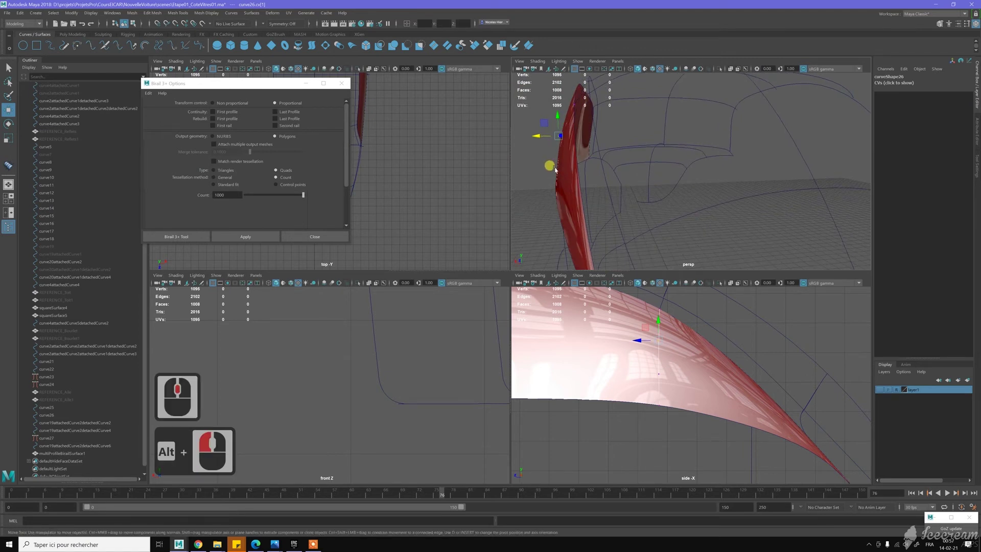
pyautogui.click(556, 169)
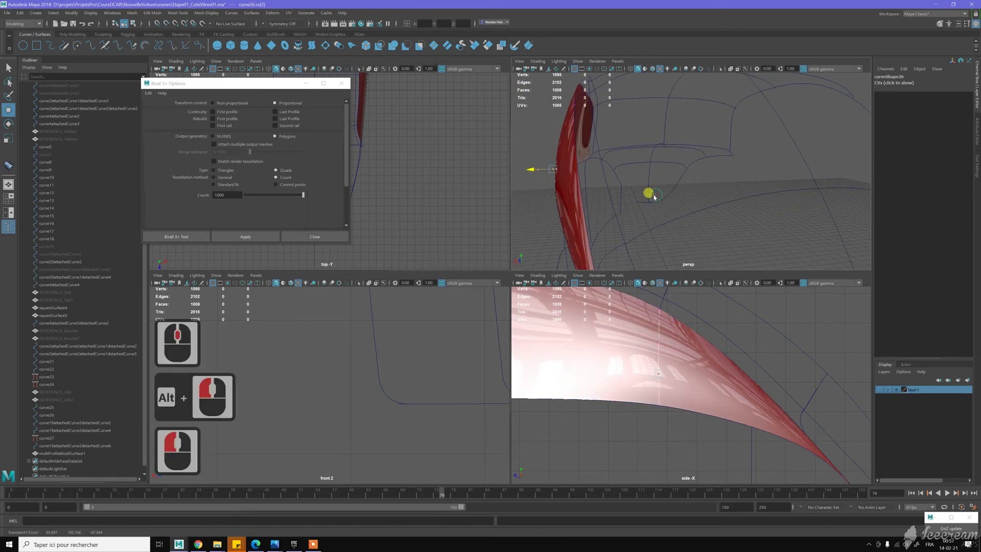
pyautogui.moveTo(654, 194); pyautogui.dragTo(660, 194, button='middle')
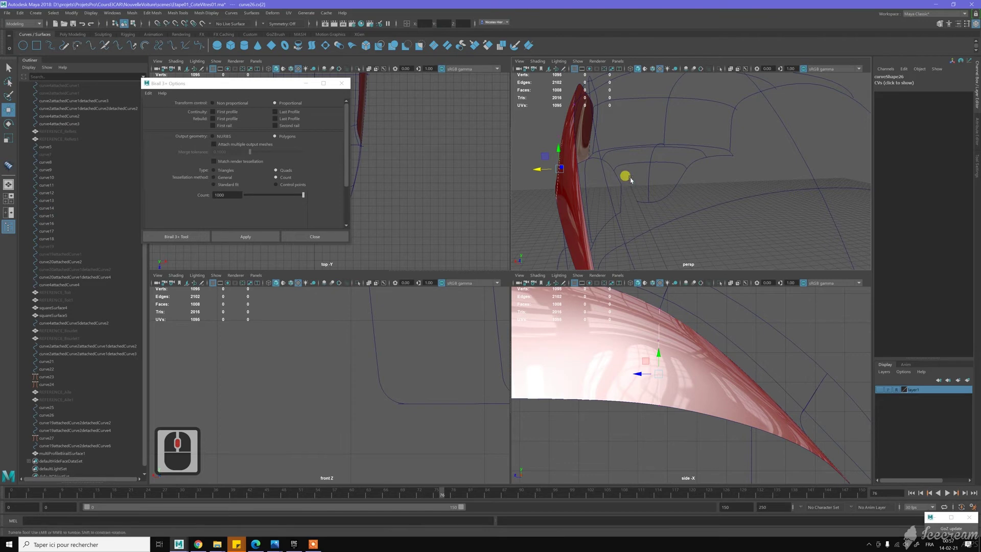
pyautogui.keyDown('alt'); pyautogui.moveTo(624, 176); pyautogui.dragTo(613, 166); pyautogui.keyUp('alt')
pyautogui.moveTo(648, 204); pyautogui.dragTo(645, 204, button='middle')
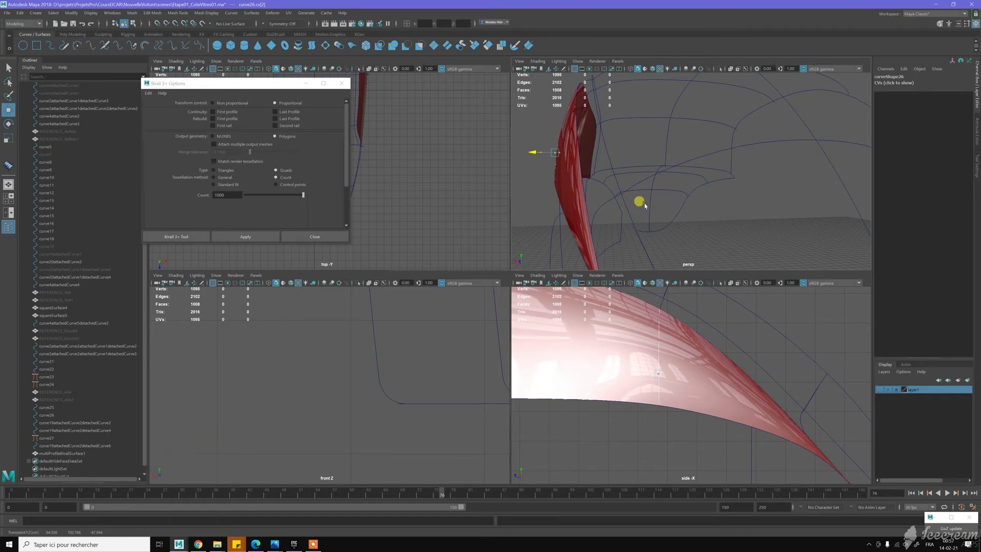
pyautogui.moveTo(645, 205); pyautogui.dragTo(645, 205, button='middle')
# Display the middle vertical window curve's control vertices and shift its lower inner one slightly sideways along X.
pyautogui.scroll(-3, 746, 344)
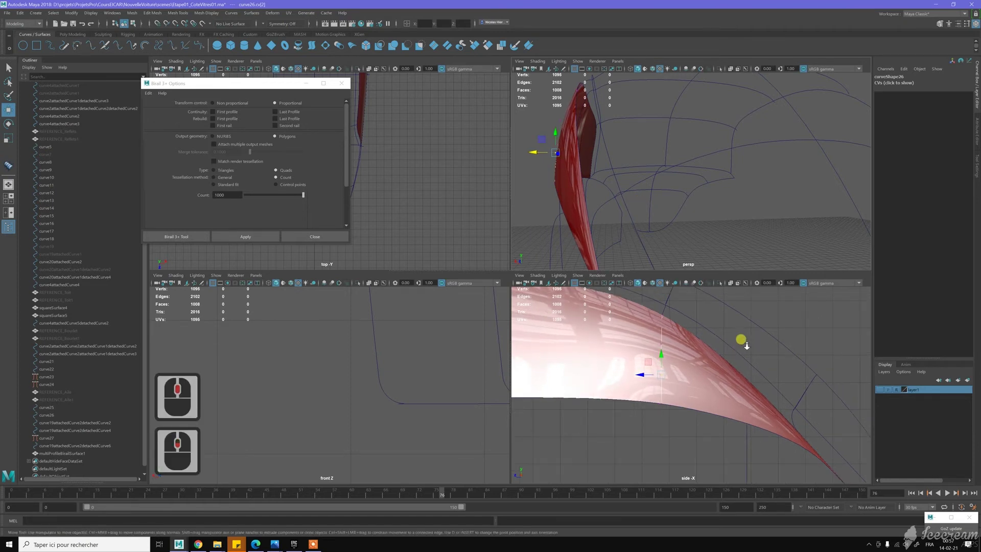
pyautogui.keyDown('alt'); pyautogui.moveTo(745, 343); pyautogui.dragTo(743, 335); pyautogui.keyUp('alt')
pyautogui.keyDown('alt'); pyautogui.moveTo(661, 191); pyautogui.dragTo(719, 198); pyautogui.keyUp('alt')
pyautogui.scroll(-2, 705, 206)
pyautogui.keyDown('alt'); pyautogui.moveTo(702, 209); pyautogui.dragTo(724, 210, button='middle'); pyautogui.keyUp('alt')
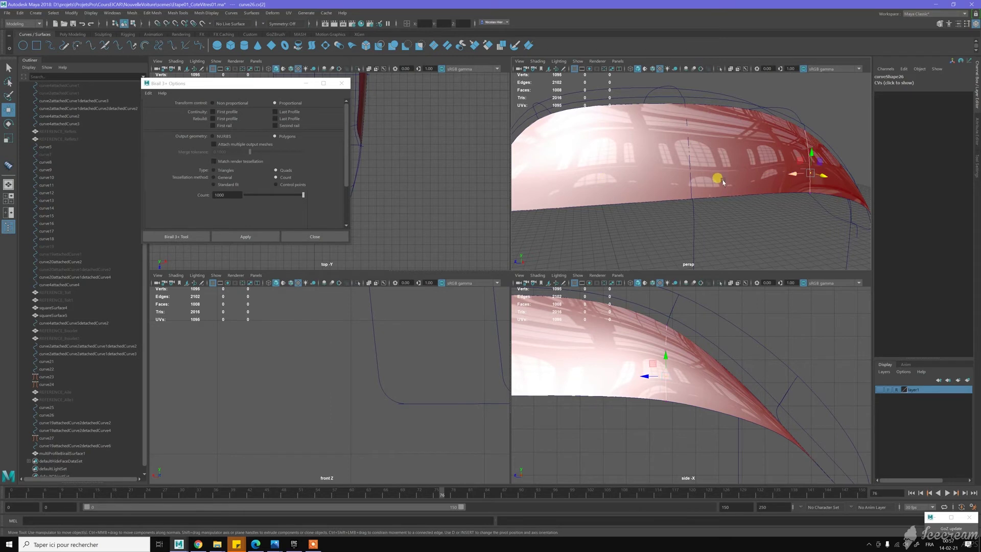
pyautogui.click(689, 177)
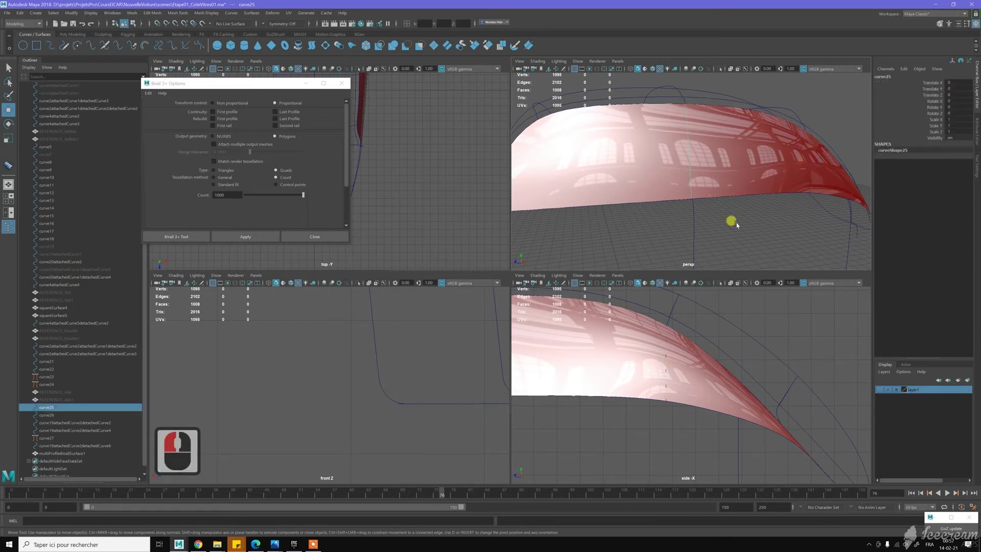
pyautogui.moveTo(738, 224); pyautogui.dragTo(703, 224, button='right')
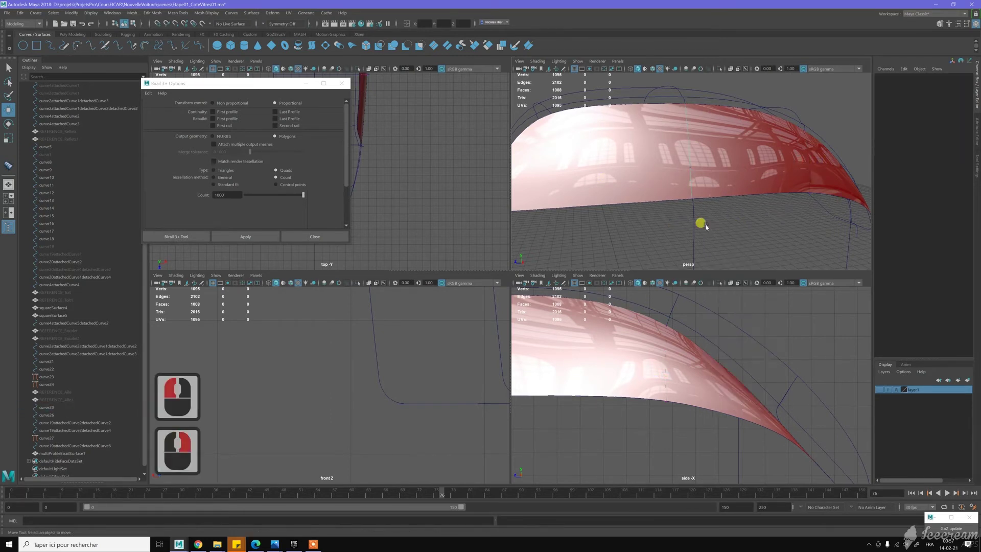
pyautogui.click(704, 173)
pyautogui.moveTo(731, 227); pyautogui.dragTo(736, 228, button='middle')
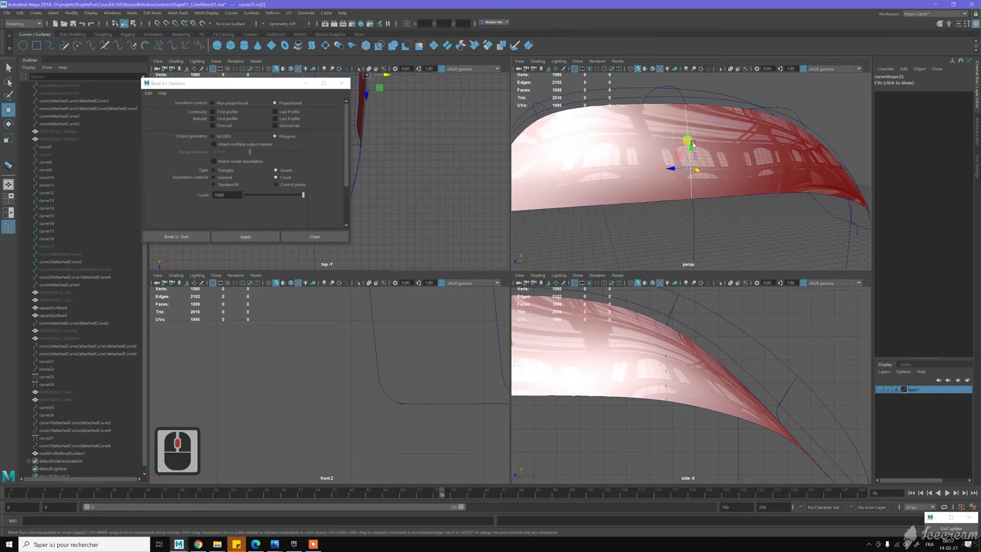
# Shift the middle vertical window curve's upper inner control vertex along X, refining it from an angled perspective view.
pyautogui.click(690, 139)
pyautogui.moveTo(730, 242)
pyautogui.mouseDown(button='middle')
pyautogui.moveTo(682, 241)
pyautogui.moveTo(737, 242)
pyautogui.mouseUp(button='middle')
pyautogui.keyDown('alt'); pyautogui.moveTo(738, 242); pyautogui.dragTo(737, 242); pyautogui.keyUp('alt')
pyautogui.keyDown('alt'); pyautogui.moveTo(655, 236); pyautogui.dragTo(692, 227); pyautogui.keyUp('alt')
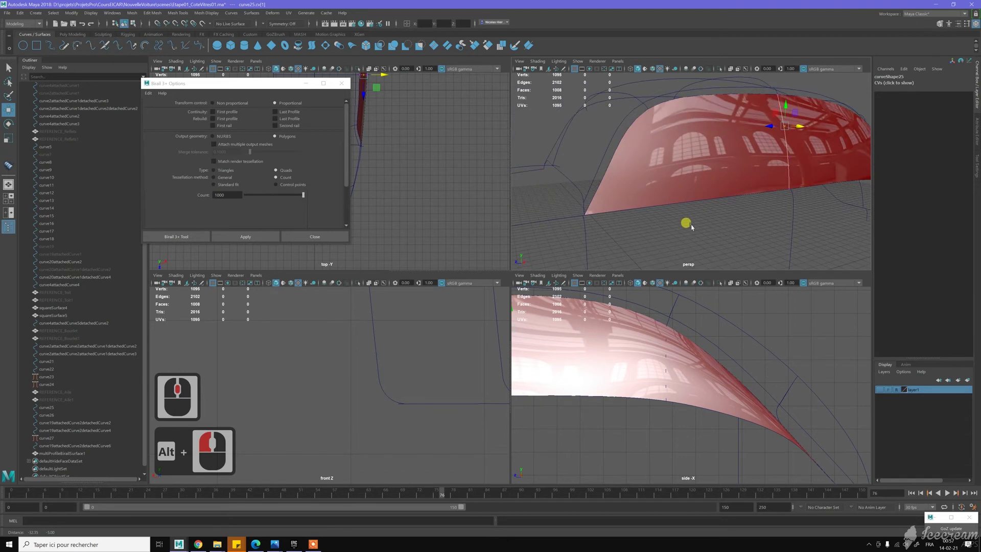
pyautogui.keyDown('alt'); pyautogui.middleClick(646, 121); pyautogui.keyUp('alt')
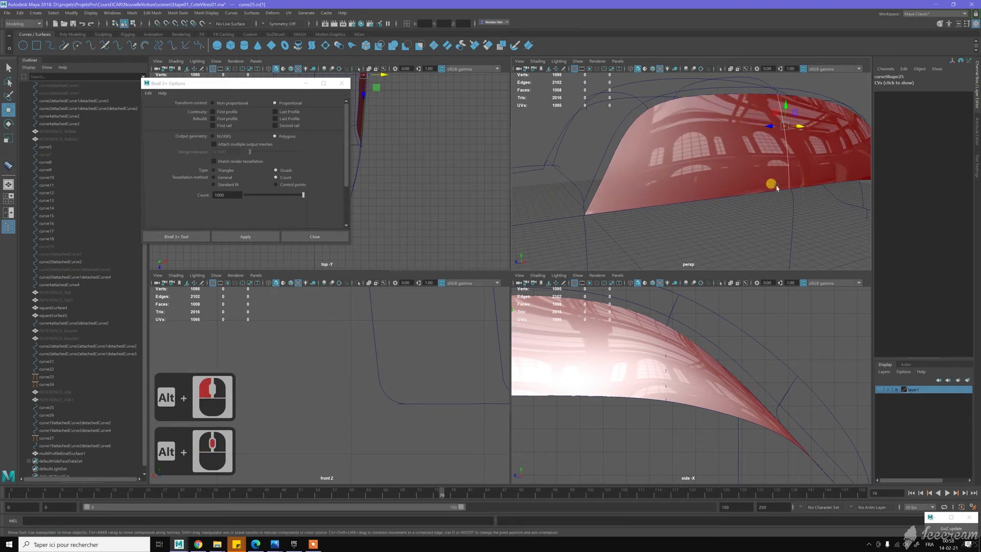
pyautogui.moveTo(766, 231); pyautogui.dragTo(768, 231, button='middle')
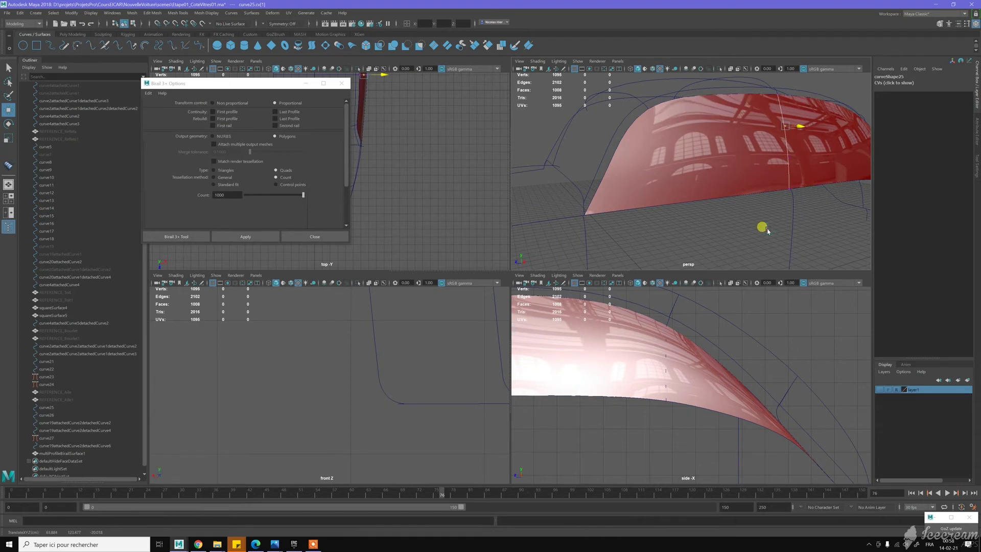
# Examine the reflections across the side window surface from several angles, especially toward its front end.
pyautogui.keyDown('alt'); pyautogui.moveTo(761, 225); pyautogui.dragTo(744, 160); pyautogui.keyUp('alt')
pyautogui.keyDown('alt'); pyautogui.moveTo(724, 234); pyautogui.dragTo(692, 234); pyautogui.keyUp('alt')
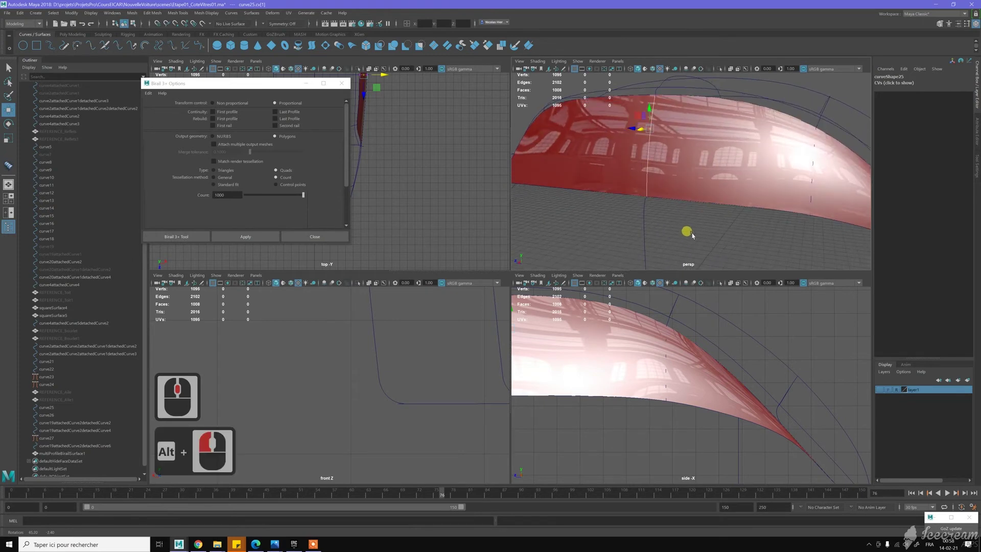
pyautogui.keyDown('alt'); pyautogui.moveTo(524, 152); pyautogui.dragTo(642, 171, button='right'); pyautogui.keyUp('alt')
pyautogui.keyDown('alt'); pyautogui.moveTo(641, 171); pyautogui.dragTo(690, 136); pyautogui.keyUp('alt')
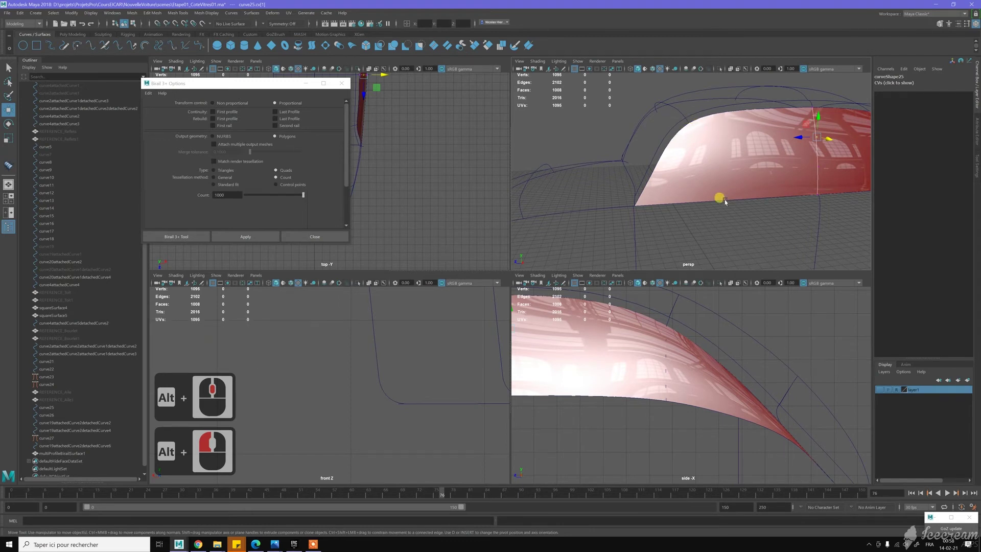
pyautogui.keyDown('alt'); pyautogui.moveTo(707, 215); pyautogui.dragTo(687, 219); pyautogui.keyUp('alt')
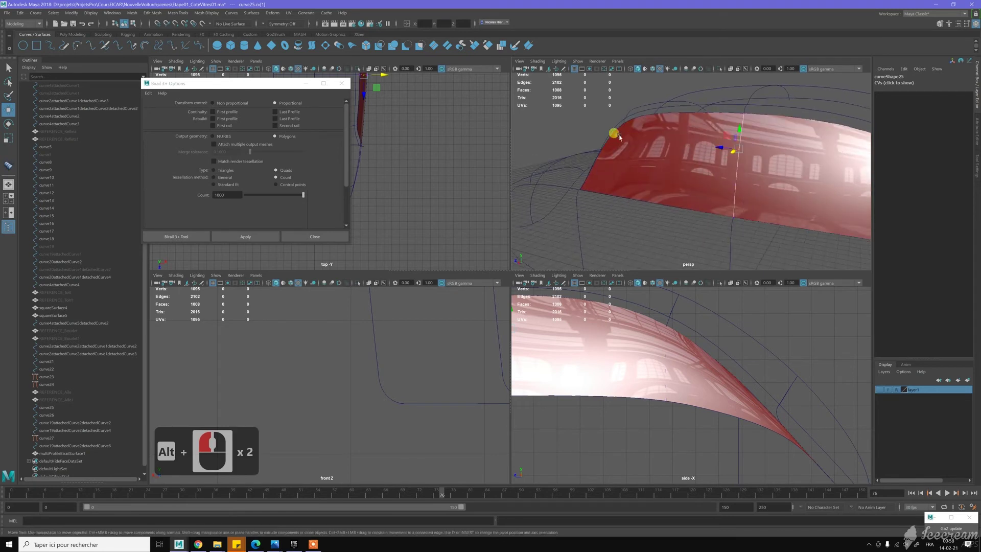
pyautogui.keyDown('alt'); pyautogui.moveTo(616, 152); pyautogui.dragTo(644, 145); pyautogui.keyUp('alt')
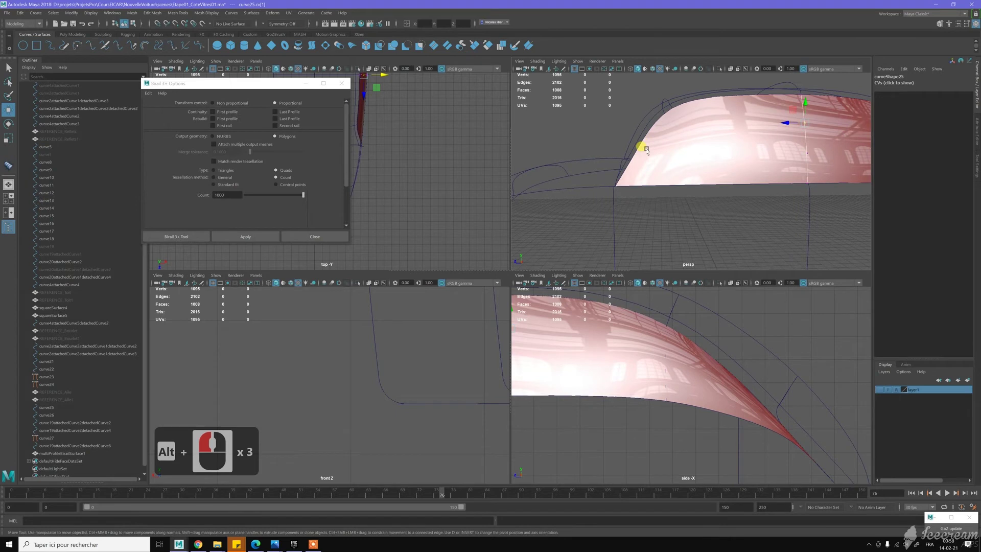
pyautogui.keyDown('alt'); pyautogui.moveTo(696, 151); pyautogui.dragTo(643, 131); pyautogui.keyUp('alt')
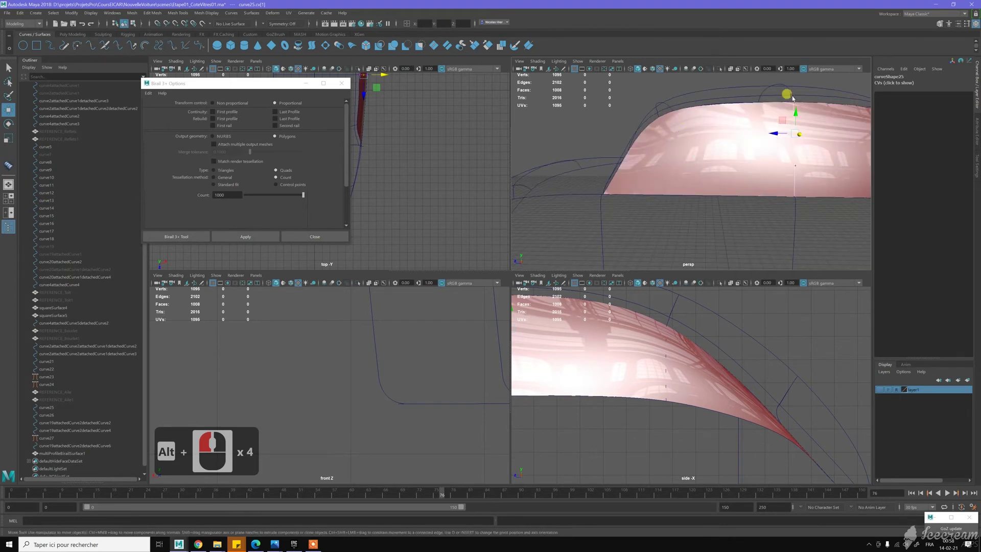
pyautogui.keyDown('alt'); pyautogui.moveTo(735, 210); pyautogui.dragTo(660, 220, button='middle'); pyautogui.keyUp('alt')
pyautogui.keyDown('alt'); pyautogui.moveTo(660, 220); pyautogui.dragTo(644, 219); pyautogui.keyUp('alt')
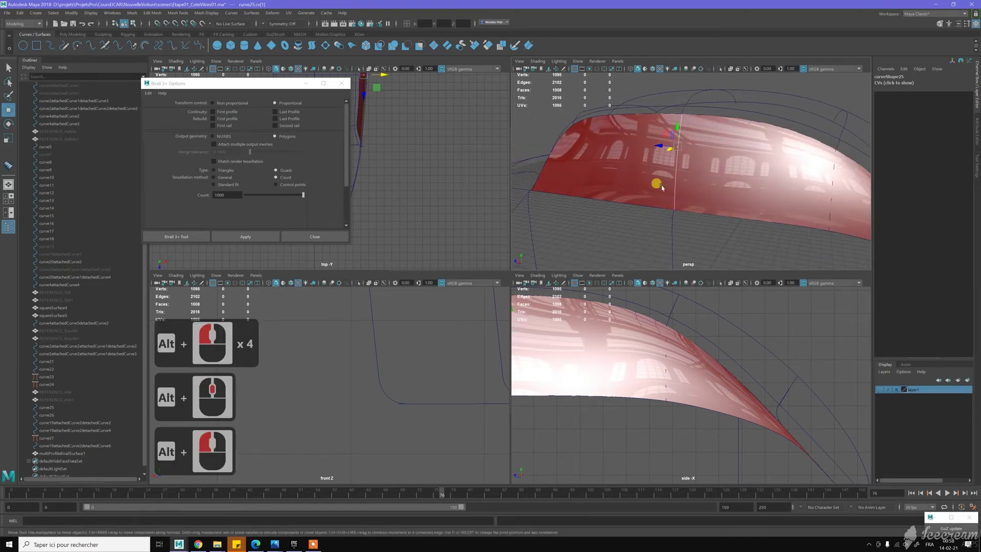
pyautogui.keyDown('alt'); pyautogui.moveTo(753, 180); pyautogui.dragTo(698, 198); pyautogui.keyUp('alt')
pyautogui.keyDown('alt'); pyautogui.moveTo(749, 169); pyautogui.dragTo(686, 164); pyautogui.keyUp('alt')
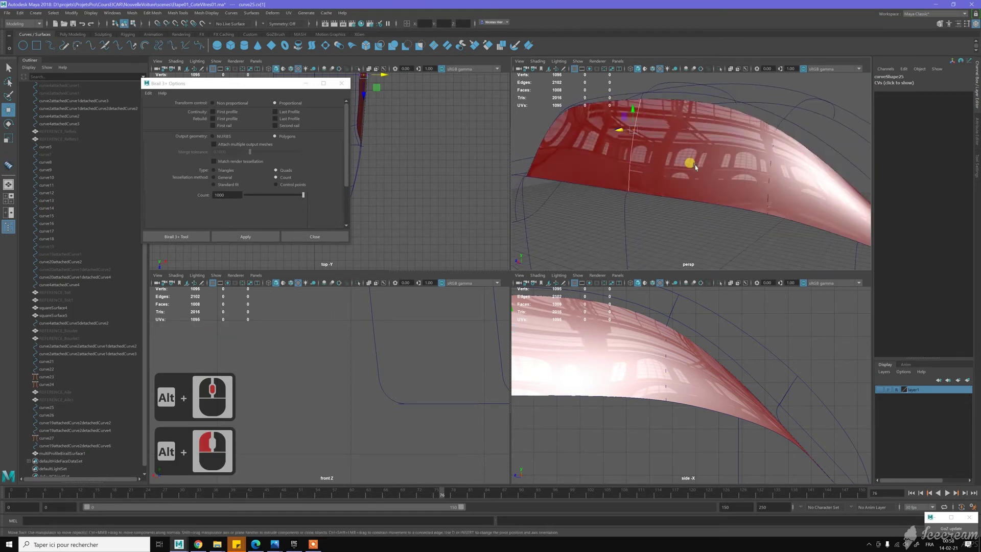
pyautogui.keyDown('alt'); pyautogui.moveTo(568, 188); pyautogui.dragTo(633, 205); pyautogui.keyUp('alt')
pyautogui.keyDown('alt'); pyautogui.moveTo(633, 205); pyautogui.dragTo(608, 179, button='middle'); pyautogui.keyUp('alt')
pyautogui.scroll(3, 595, 176)
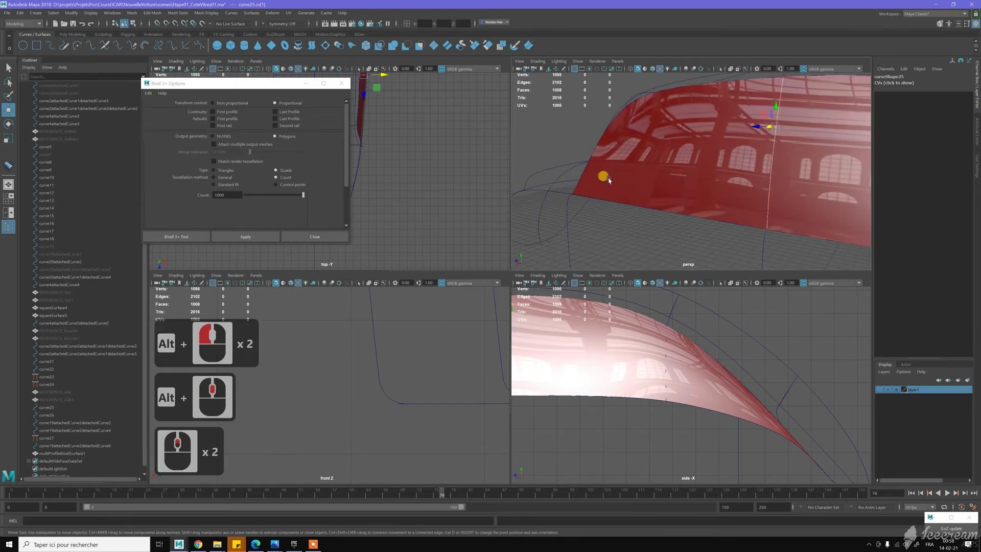
# Isolate the window's front edge profile curve from the overlapping surface selection and display its control vertices.
pyautogui.click(576, 137)
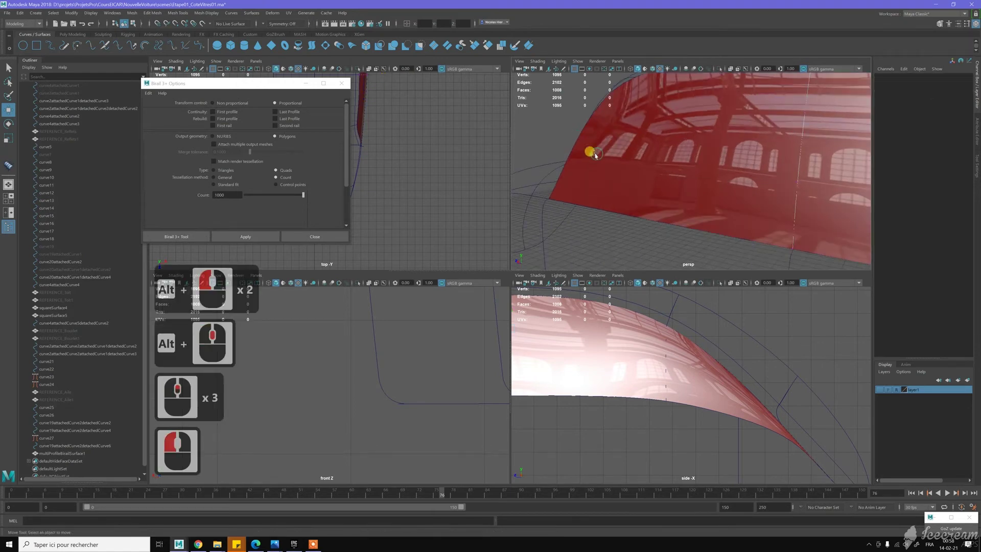
pyautogui.click(564, 163)
pyautogui.keyDown('alt'); pyautogui.moveTo(537, 157); pyautogui.dragTo(578, 167); pyautogui.keyUp('alt')
pyautogui.click(554, 174)
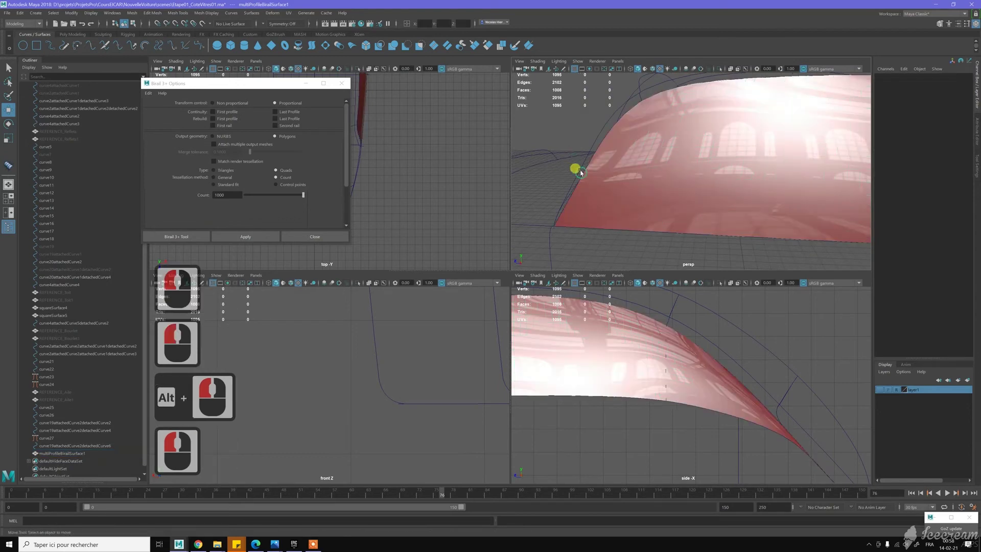
pyautogui.click(572, 186)
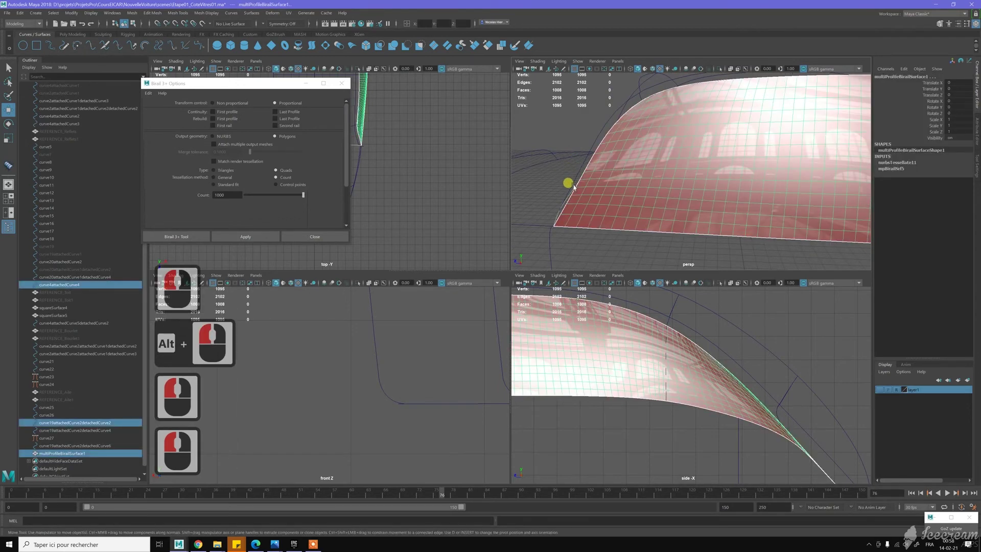
pyautogui.keyDown('alt'); pyautogui.moveTo(578, 166); pyautogui.dragTo(651, 169); pyautogui.keyUp('alt')
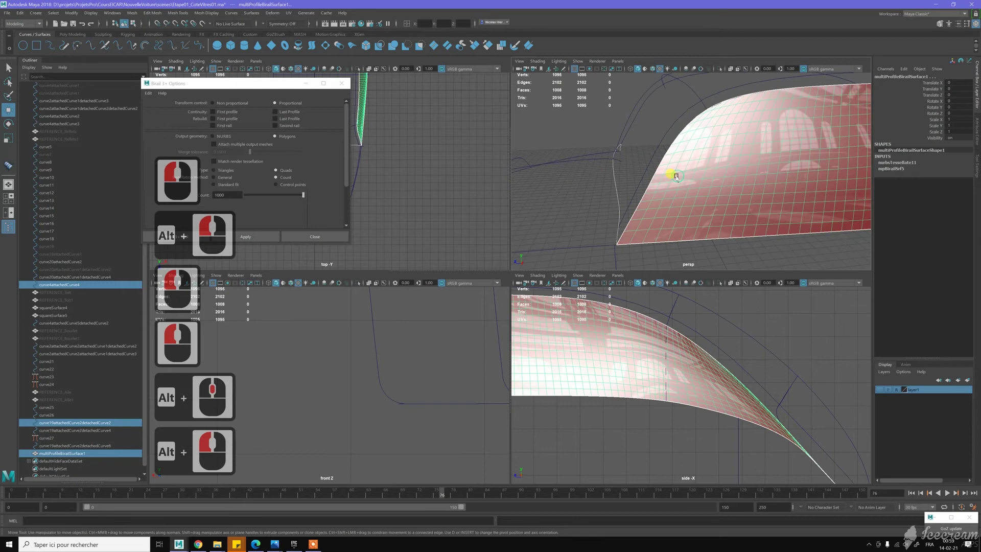
pyautogui.click(656, 190)
pyautogui.keyDown('shift'); pyautogui.click(669, 186); pyautogui.keyUp('shift')
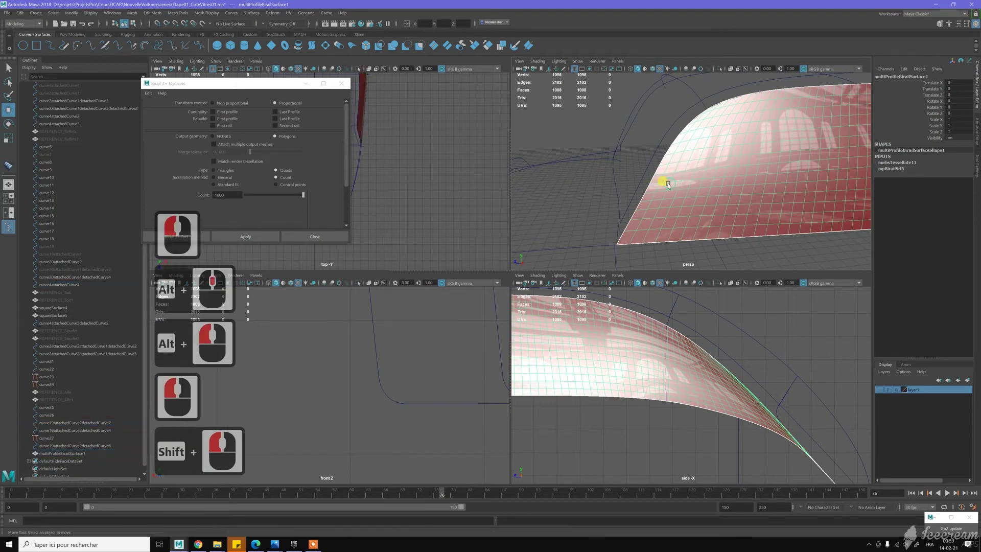
pyautogui.click(630, 169)
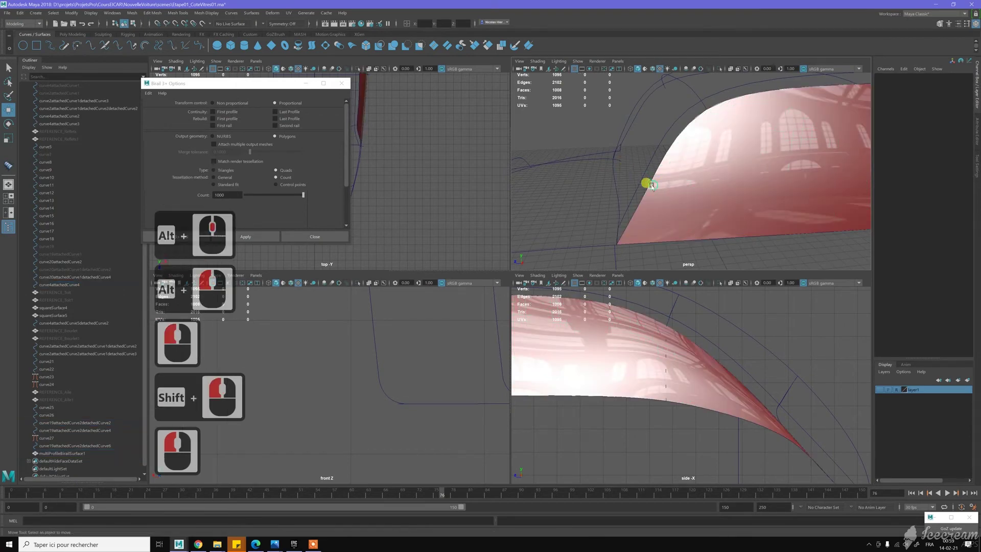
pyautogui.click(653, 188)
pyautogui.keyDown('shift'); pyautogui.click(670, 184); pyautogui.keyUp('shift')
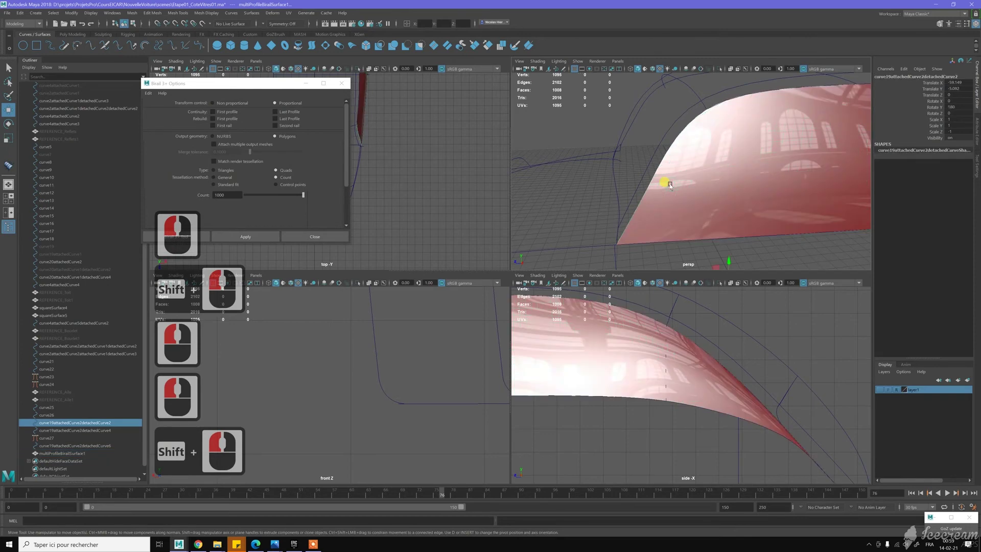
pyautogui.moveTo(638, 155); pyautogui.dragTo(624, 155, button='right')
# Shift the front edge profile curve's upper inner control vertex slightly along X, viewing the side window edge-on.
pyautogui.keyDown('alt'); pyautogui.moveTo(617, 163); pyautogui.dragTo(763, 177); pyautogui.keyUp('alt')
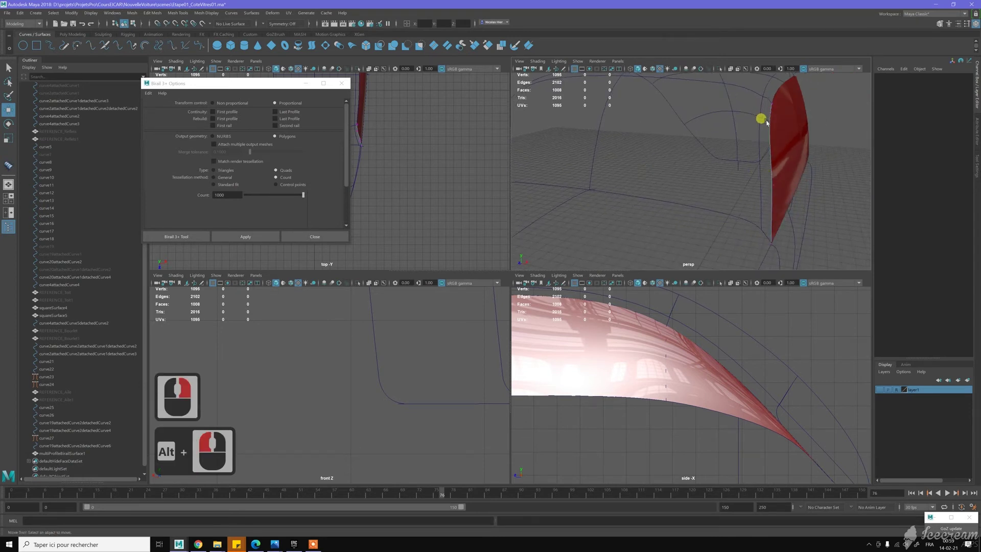
pyautogui.click(797, 126)
pyautogui.press('z')
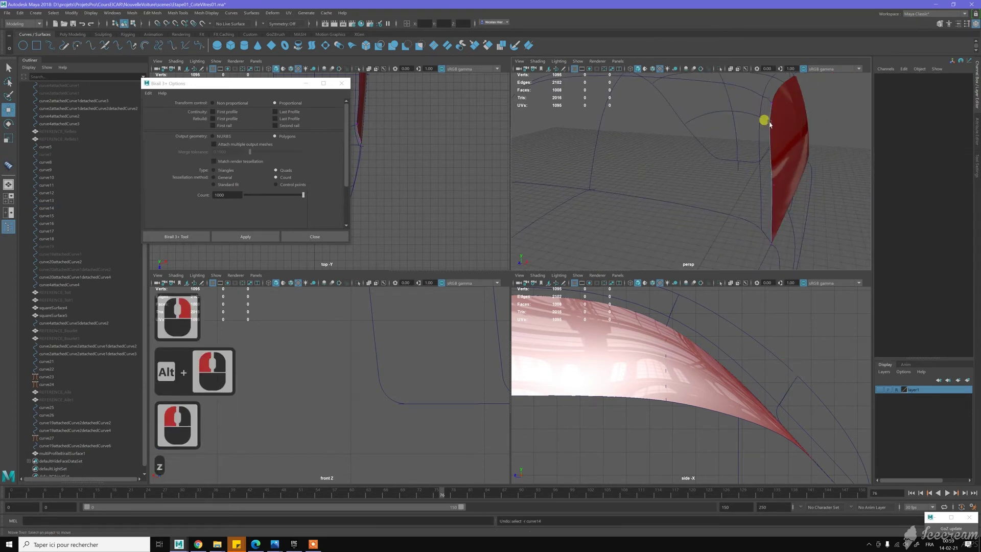
pyautogui.click(766, 124)
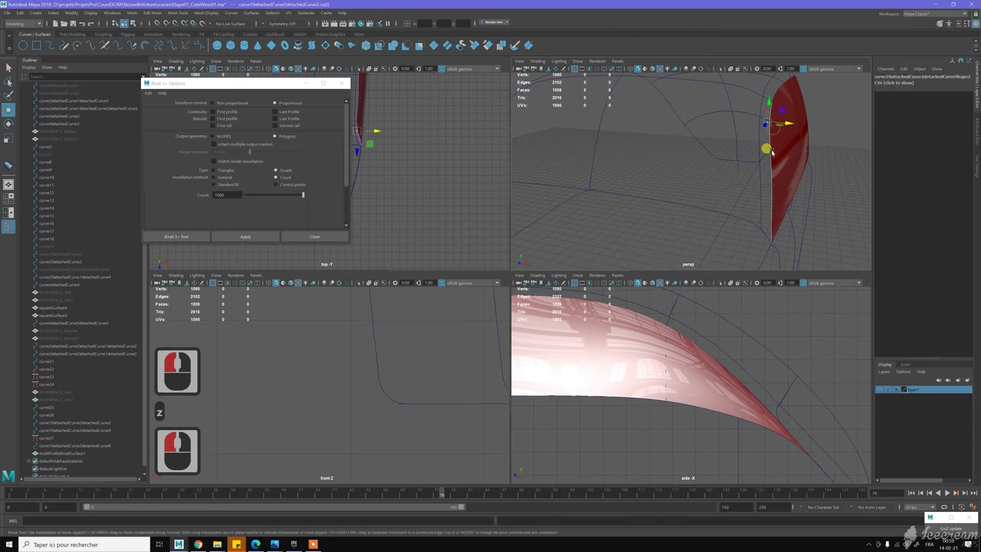
pyautogui.keyDown('alt'); pyautogui.moveTo(675, 325); pyautogui.dragTo(834, 364, button='middle'); pyautogui.keyUp('alt')
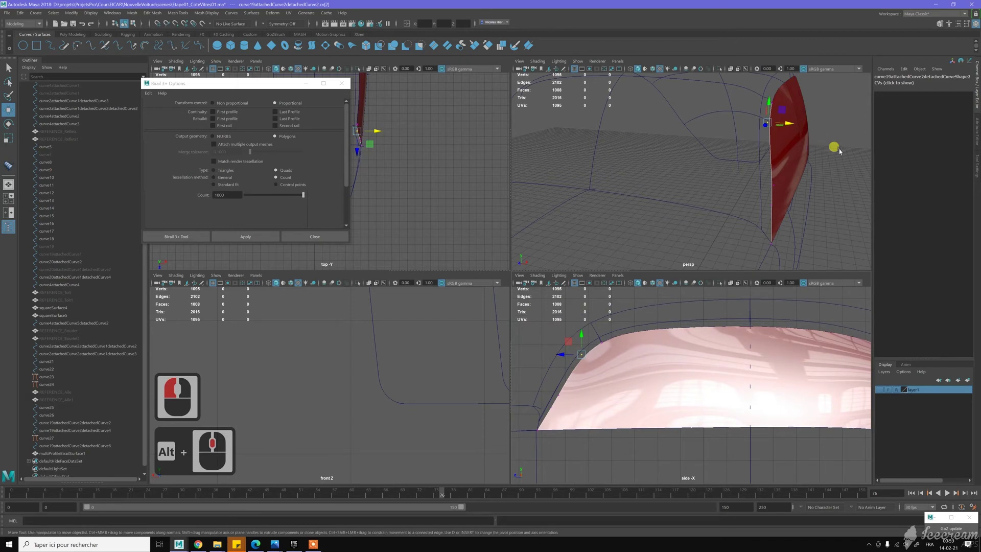
pyautogui.moveTo(839, 149); pyautogui.dragTo(844, 149, button='middle')
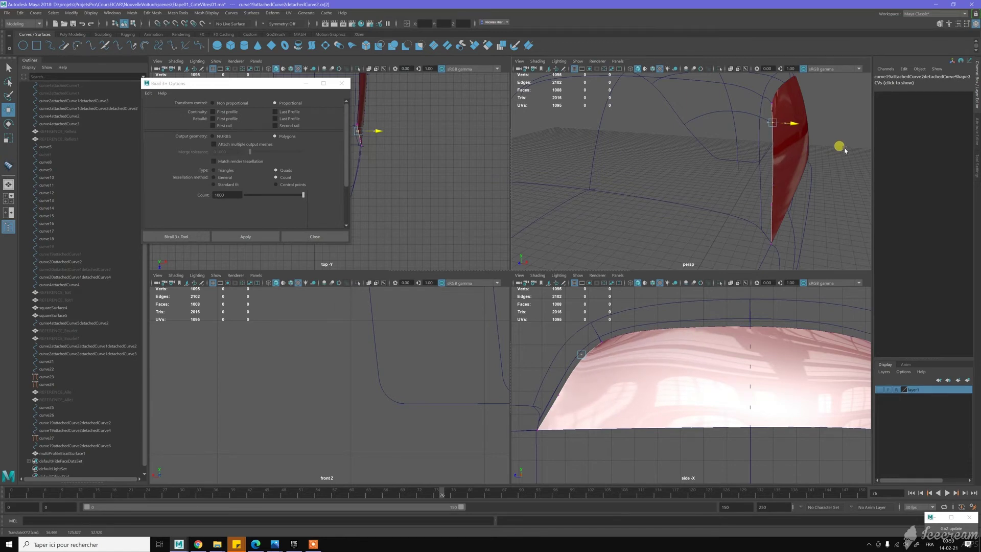
pyautogui.moveTo(845, 150); pyautogui.dragTo(844, 150, button='middle')
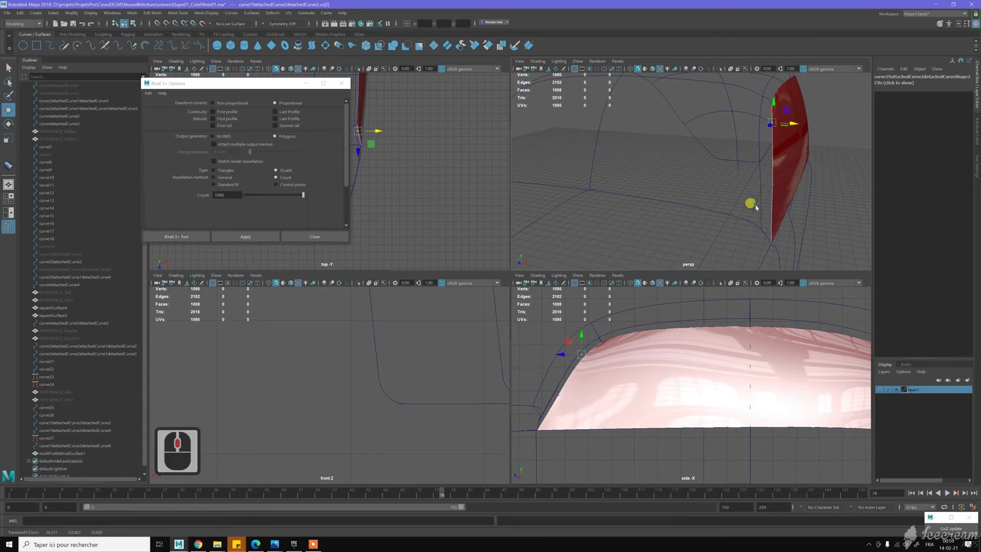
# Shift the front edge curve's lower inner control vertex slightly along X and nudge its upper inner one further along X.
pyautogui.click(771, 205)
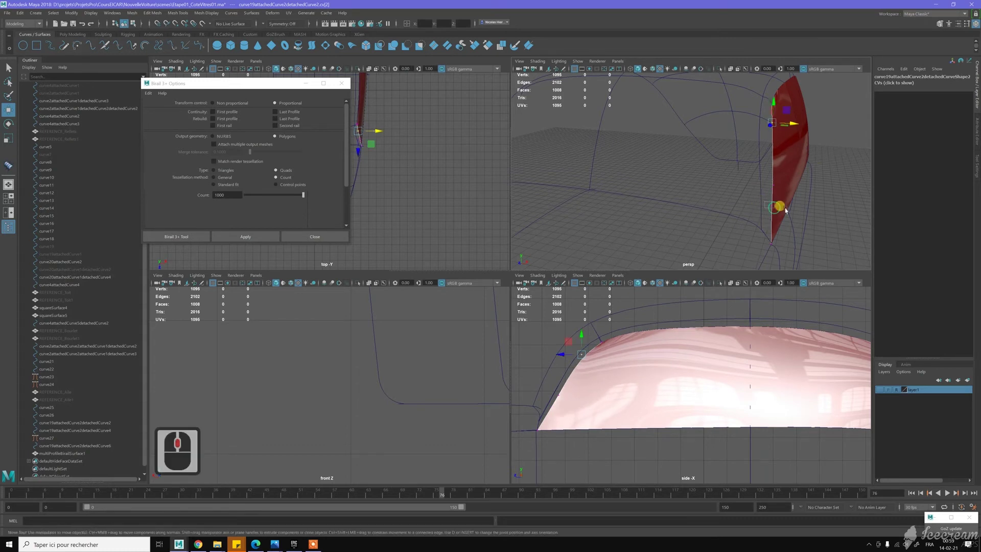
pyautogui.moveTo(810, 214); pyautogui.dragTo(813, 214, button='middle')
pyautogui.moveTo(813, 215); pyautogui.dragTo(808, 217)
pyautogui.moveTo(807, 217); pyautogui.dragTo(806, 216, button='middle')
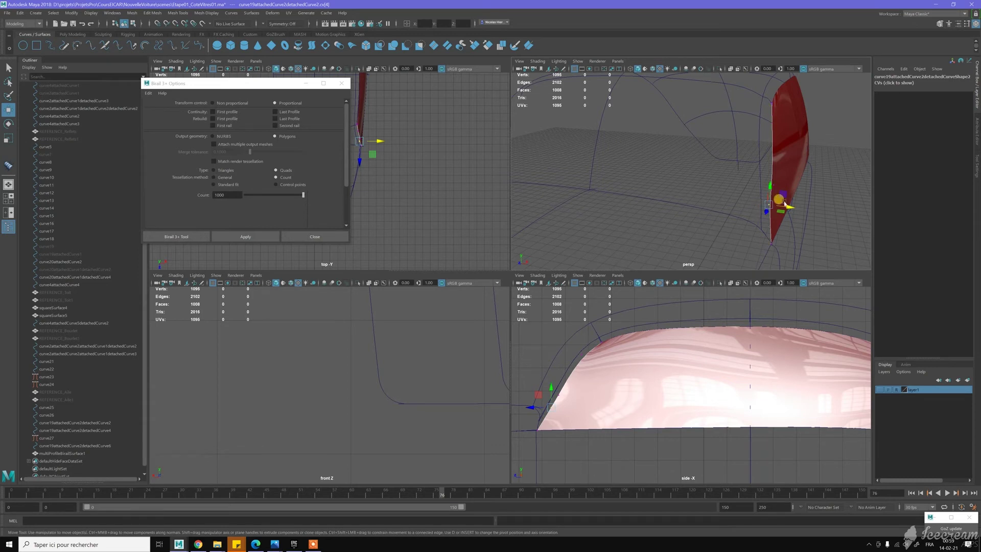
pyautogui.moveTo(810, 214); pyautogui.dragTo(814, 214, button='middle')
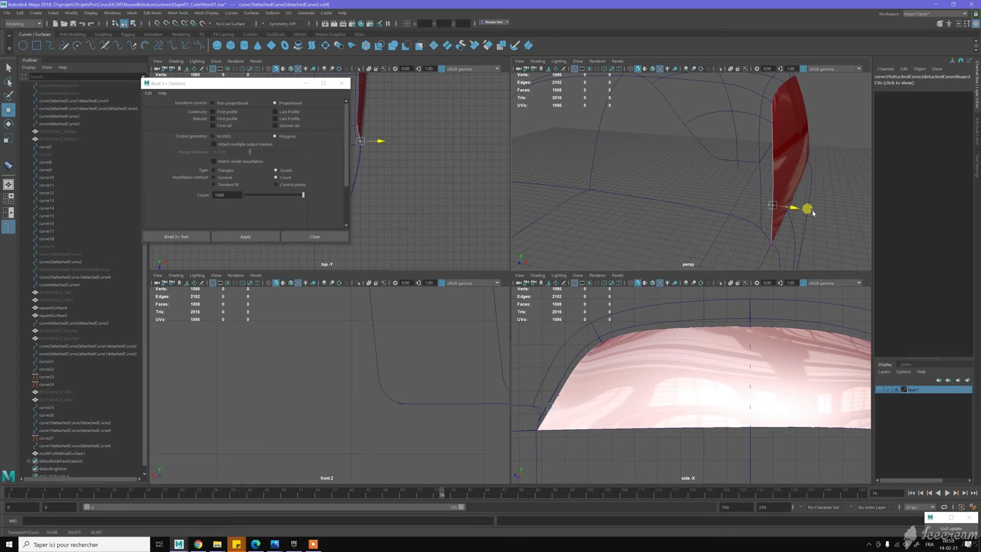
pyautogui.moveTo(813, 213); pyautogui.dragTo(813, 213, button='middle')
pyautogui.moveTo(767, 119); pyautogui.dragTo(802, 136)
pyautogui.moveTo(822, 141); pyautogui.dragTo(824, 141, button='middle')
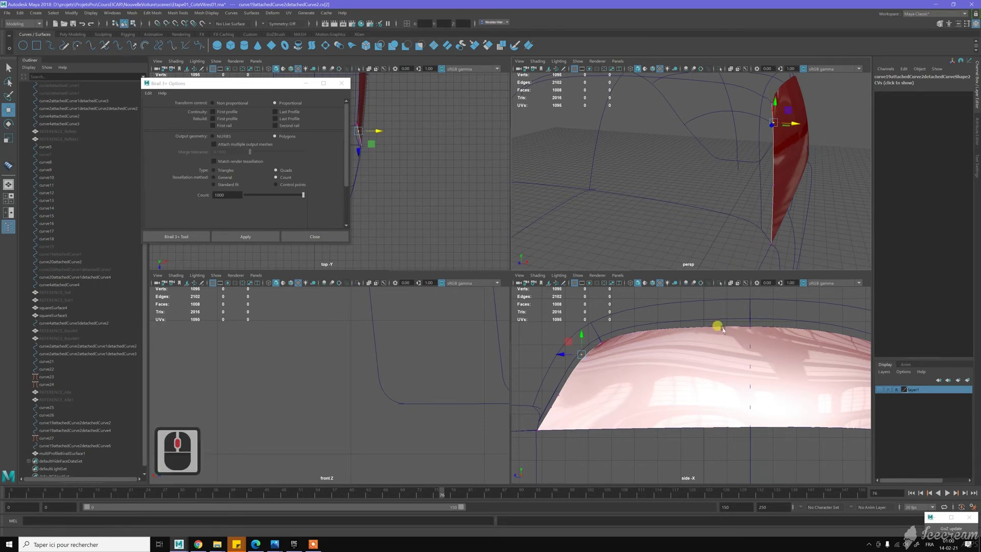
# Examine the reflections across the whole side window surface from several angles, including both its front and rear ends.
pyautogui.keyDown('alt'); pyautogui.moveTo(803, 201); pyautogui.dragTo(734, 201); pyautogui.keyUp('alt')
pyautogui.scroll(-4, 734, 201)
pyautogui.keyDown('alt'); pyautogui.moveTo(717, 210); pyautogui.dragTo(722, 210, button='middle'); pyautogui.keyUp('alt')
pyautogui.moveTo(713, 218)
pyautogui.keyDown('alt'); pyautogui.mouseDown()
pyautogui.moveTo(745, 215)
pyautogui.moveTo(712, 218)
pyautogui.mouseUp(); pyautogui.keyUp('alt')
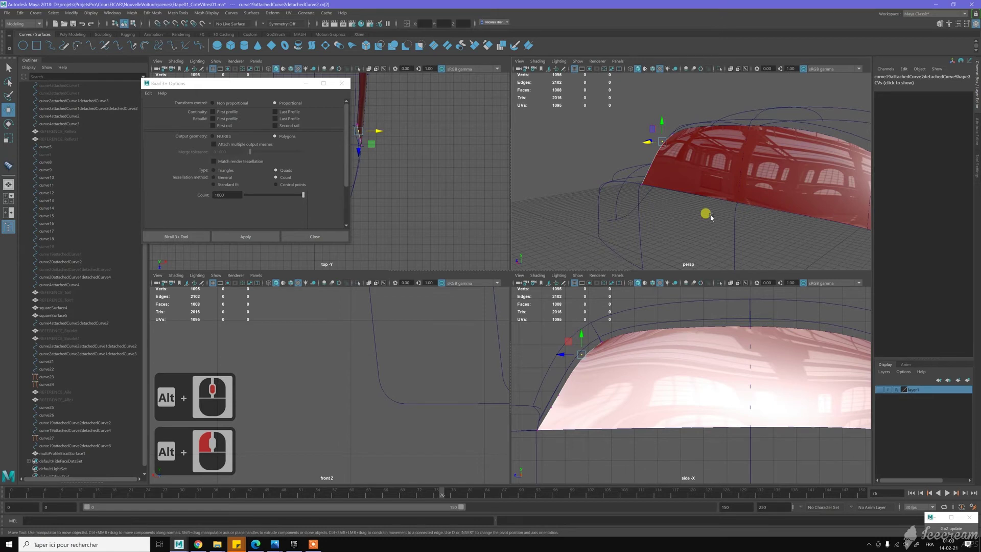
pyautogui.keyDown('alt'); pyautogui.moveTo(702, 219); pyautogui.dragTo(736, 224); pyautogui.keyUp('alt')
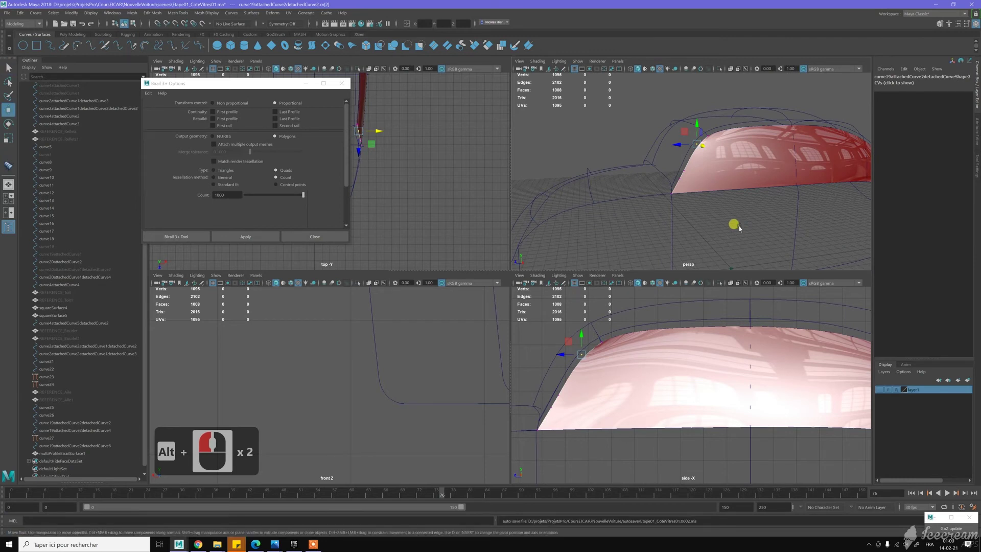
pyautogui.keyDown('alt'); pyautogui.moveTo(739, 220); pyautogui.dragTo(701, 220); pyautogui.keyUp('alt')
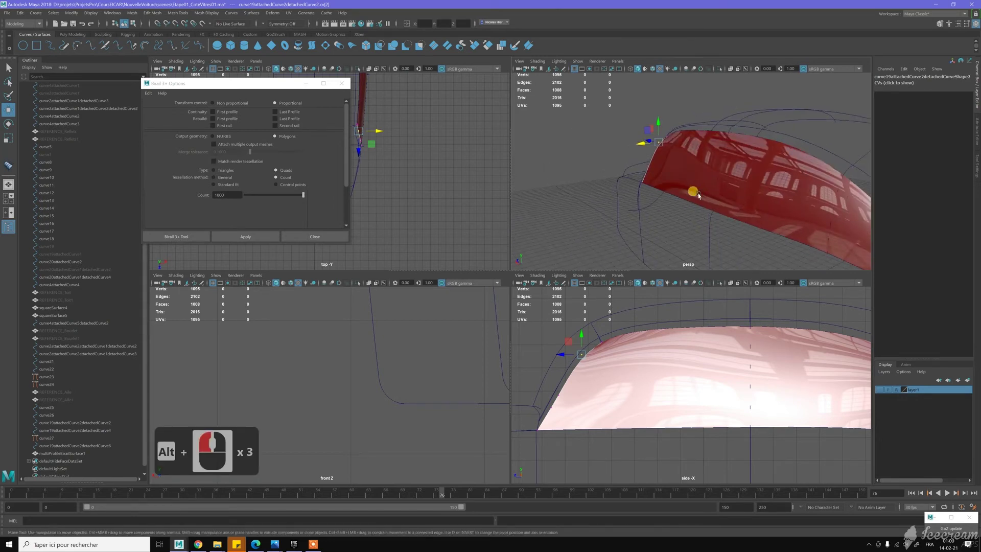
pyautogui.keyDown('alt'); pyautogui.moveTo(695, 184); pyautogui.dragTo(689, 182); pyautogui.keyUp('alt')
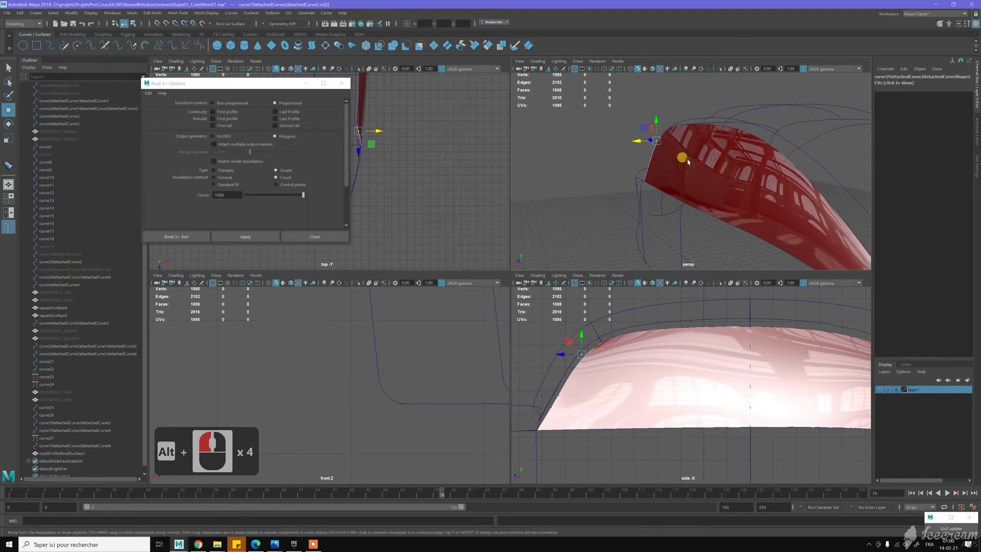
pyautogui.keyDown('alt'); pyautogui.moveTo(687, 161); pyautogui.dragTo(703, 176, button='middle'); pyautogui.keyUp('alt')
pyautogui.keyDown('alt'); pyautogui.moveTo(694, 168); pyautogui.dragTo(708, 187, button='right'); pyautogui.keyUp('alt')
pyautogui.keyDown('alt'); pyautogui.moveTo(709, 187); pyautogui.dragTo(758, 182); pyautogui.keyUp('alt')
pyautogui.keyDown('alt'); pyautogui.moveTo(756, 182); pyautogui.dragTo(687, 182, button='middle'); pyautogui.keyUp('alt')
pyautogui.keyDown('alt'); pyautogui.moveTo(686, 182); pyautogui.dragTo(718, 183); pyautogui.keyUp('alt')
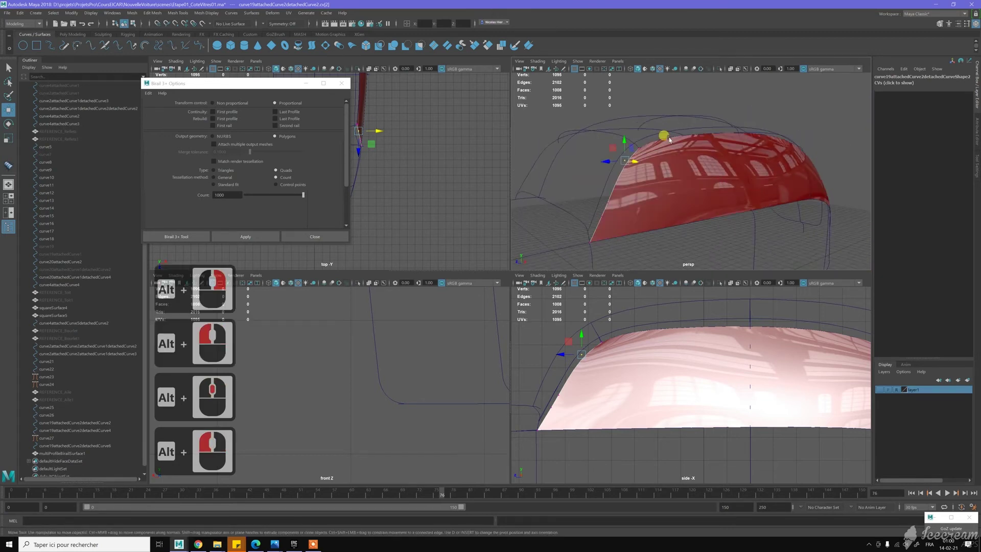
pyautogui.keyDown('alt'); pyautogui.moveTo(756, 214); pyautogui.dragTo(751, 214); pyautogui.keyUp('alt')
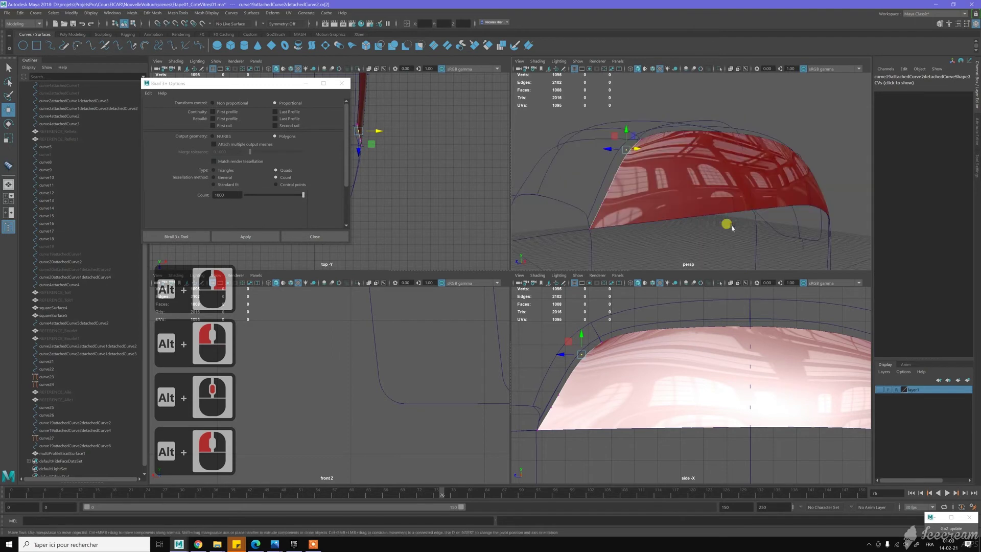
# Rename the side window's Birail surface as REFERENCE_vitre.
pyautogui.click(730, 227)
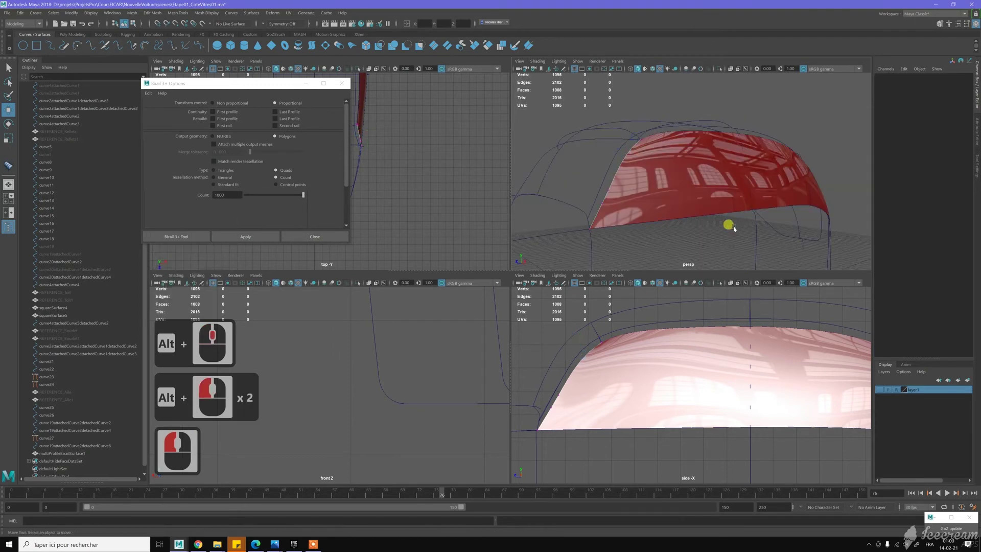
pyautogui.click(673, 209)
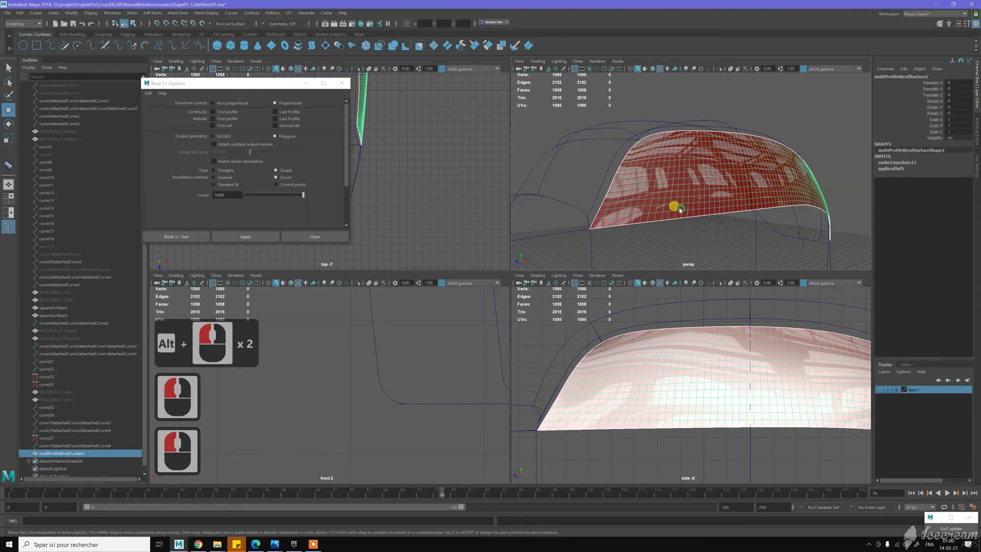
pyautogui.doubleClick(75, 452)
pyautogui.write('REFERENCE')
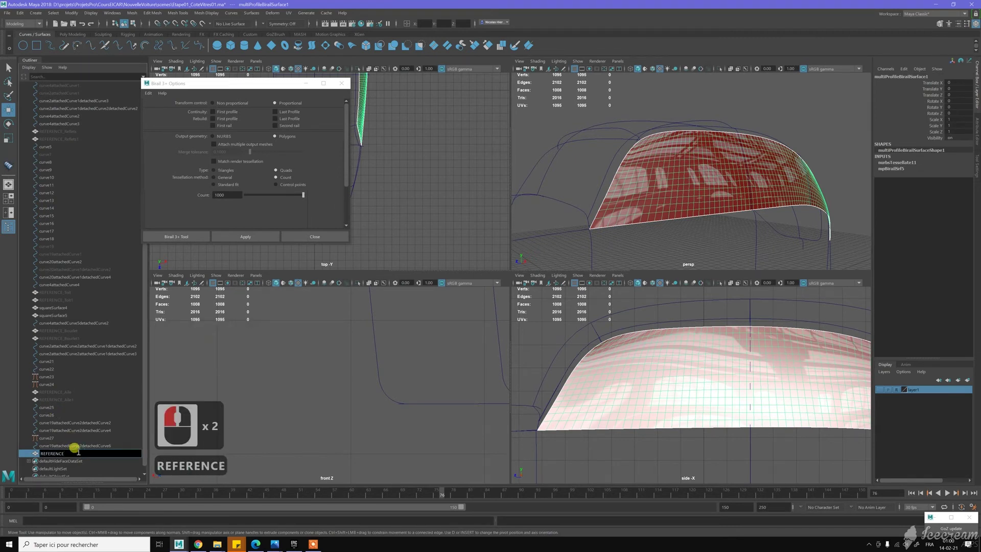
pyautogui.write('_')
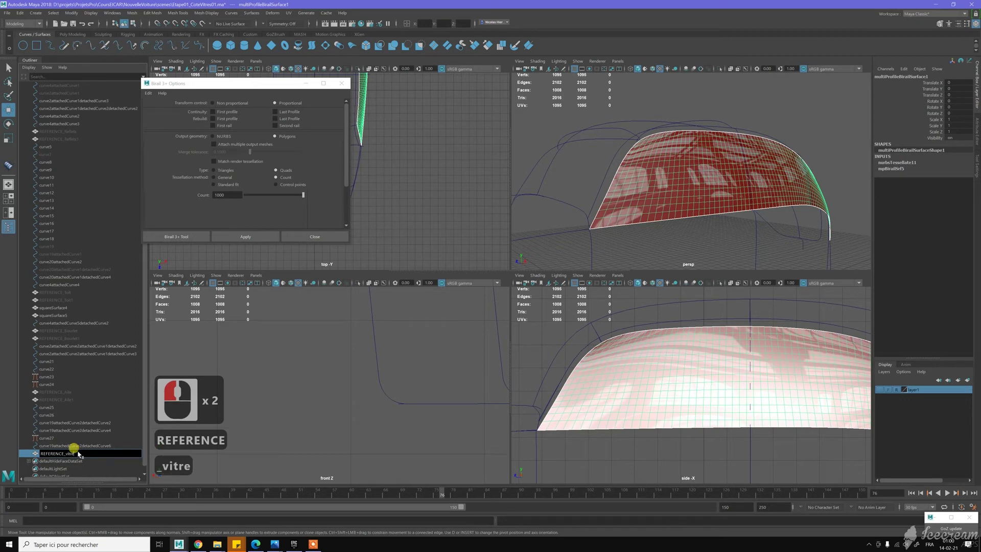
pyautogui.write('vitre')
pyautogui.press('Return')
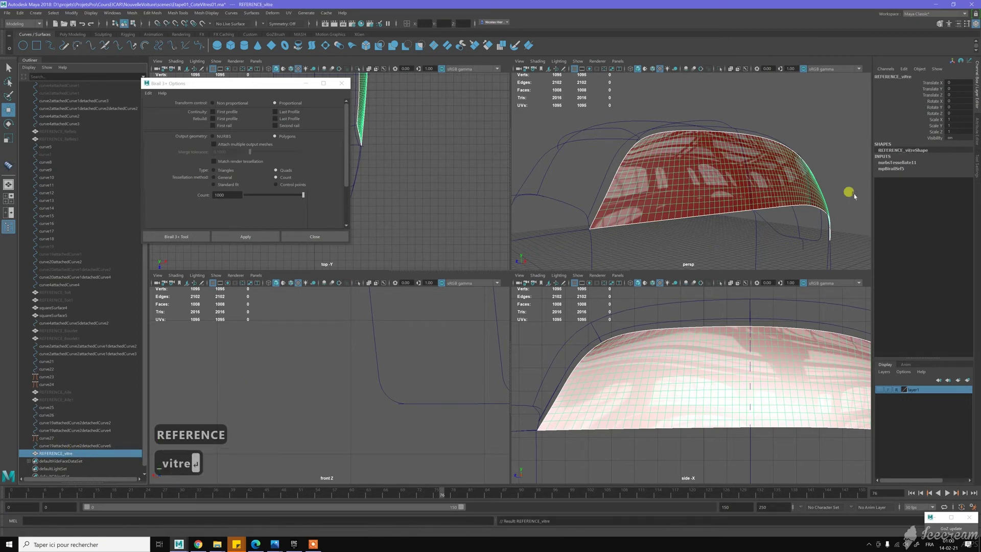
# Unhide the REFERENCE roof, bead (Bourlet) and fender (Aile) meshes together with their mirrored copies around the side window.
pyautogui.click(903, 163)
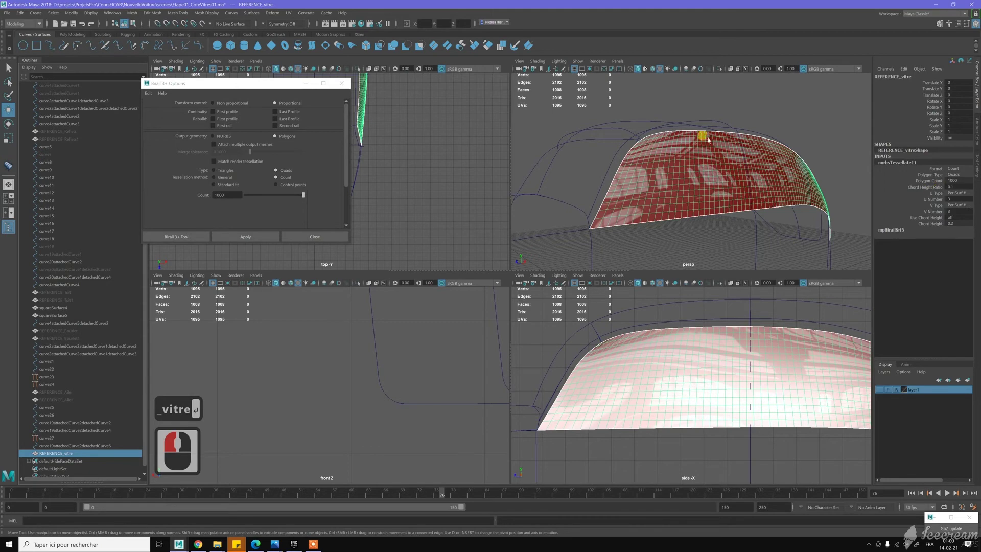
pyautogui.keyDown('ctrl'); pyautogui.click(76, 399); pyautogui.keyUp('ctrl')
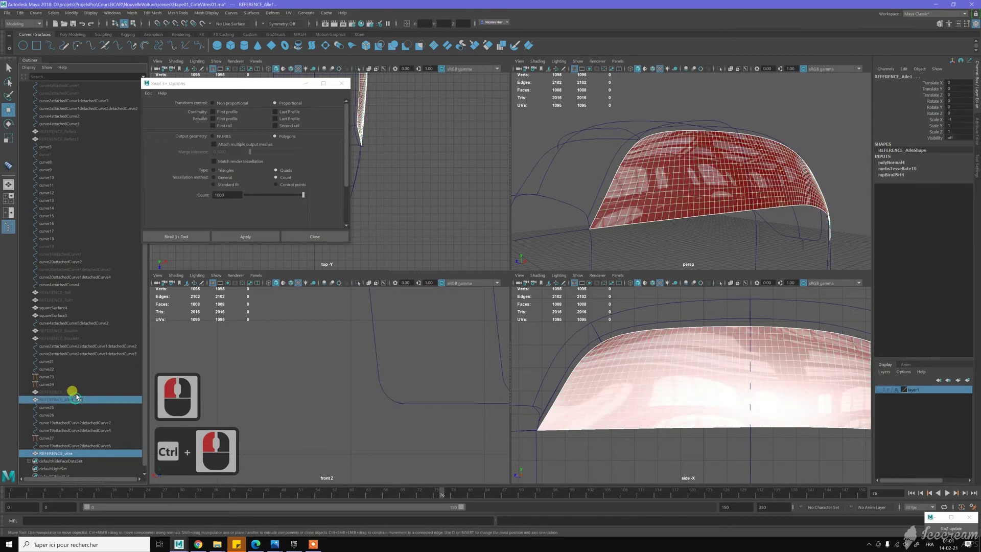
pyautogui.keyDown('ctrl'); pyautogui.click(72, 392); pyautogui.keyUp('ctrl')
pyautogui.keyDown('ctrl'); pyautogui.click(78, 331); pyautogui.keyUp('ctrl')
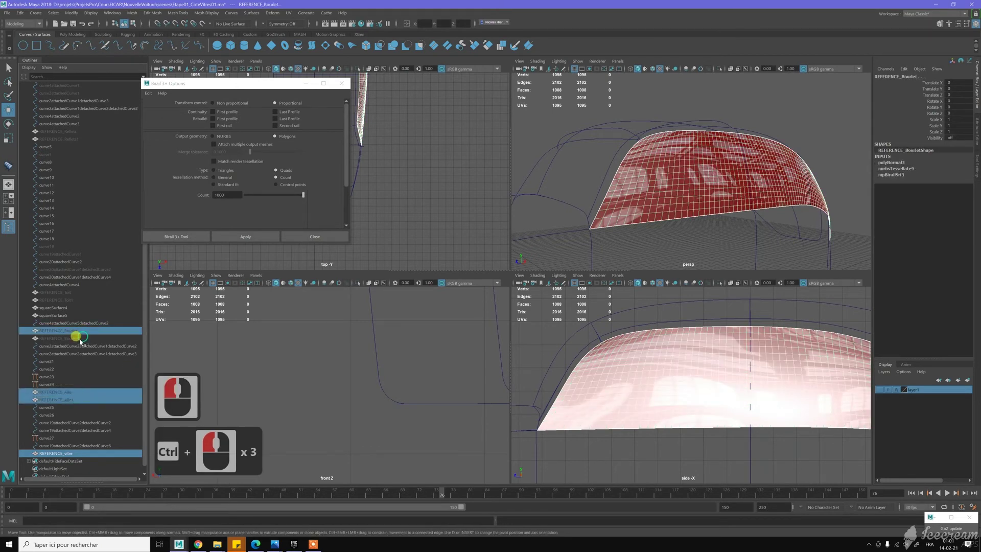
pyautogui.keyDown('ctrl'); pyautogui.click(80, 338); pyautogui.keyUp('ctrl')
pyautogui.keyDown('ctrl'); pyautogui.click(73, 299); pyautogui.keyUp('ctrl')
pyautogui.keyDown('ctrl'); pyautogui.click(74, 292); pyautogui.keyUp('ctrl')
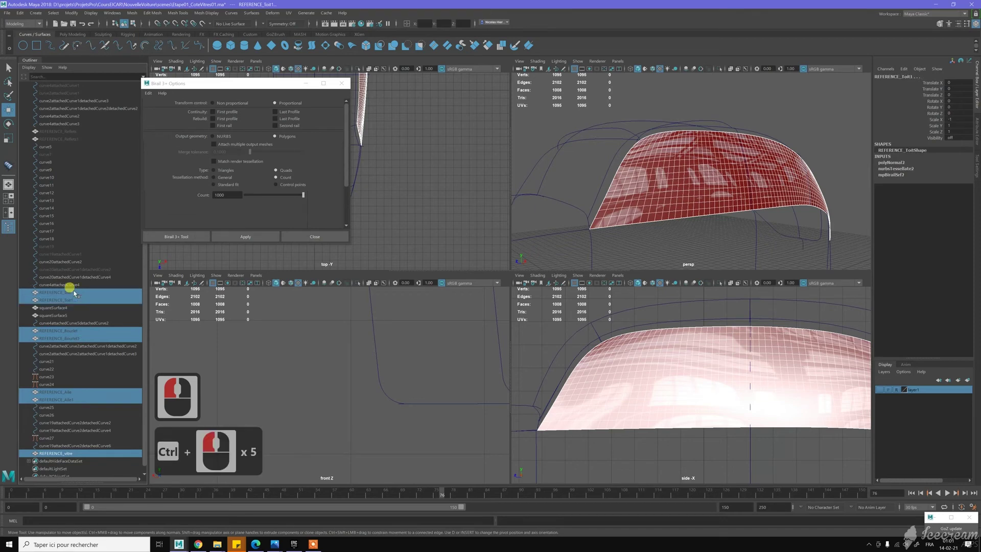
pyautogui.hotkey('shift', 'h')
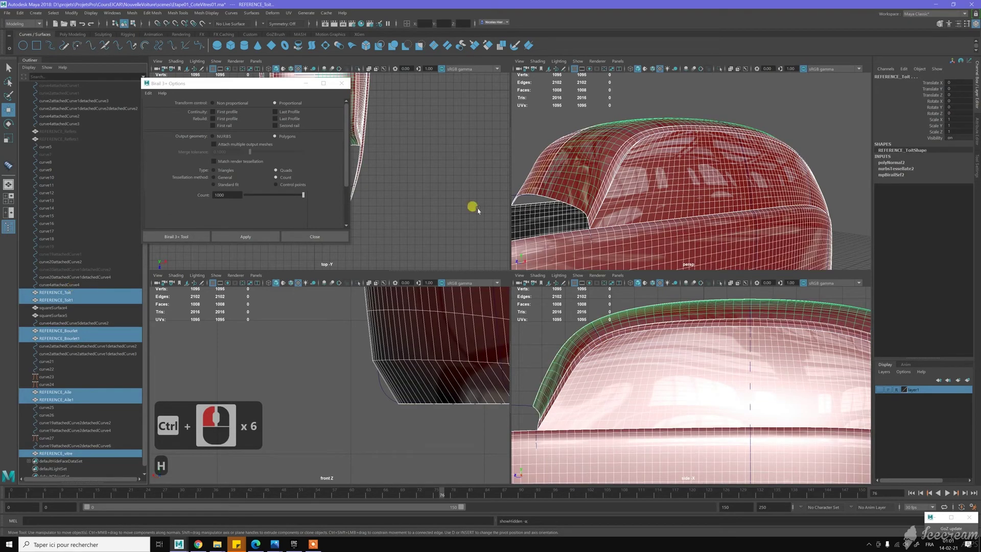
# Select the side window surface, overlay wireframes on the shaded meshes and enlarge the perspective view to fill the workspace.
pyautogui.keyDown('alt'); pyautogui.moveTo(710, 206); pyautogui.dragTo(683, 184); pyautogui.keyUp('alt')
pyautogui.click(688, 185)
pyautogui.keyDown('alt'); pyautogui.moveTo(690, 181); pyautogui.dragTo(664, 133, button='middle'); pyautogui.keyUp('alt')
pyautogui.keyDown('alt'); pyautogui.moveTo(664, 133); pyautogui.dragTo(638, 84); pyautogui.keyUp('alt')
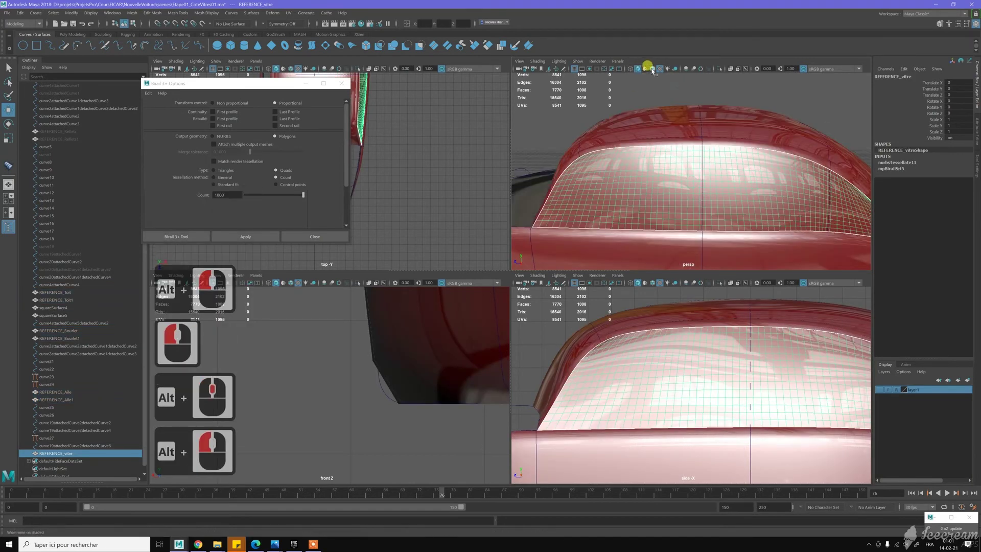
pyautogui.click(653, 68)
pyautogui.press('space')
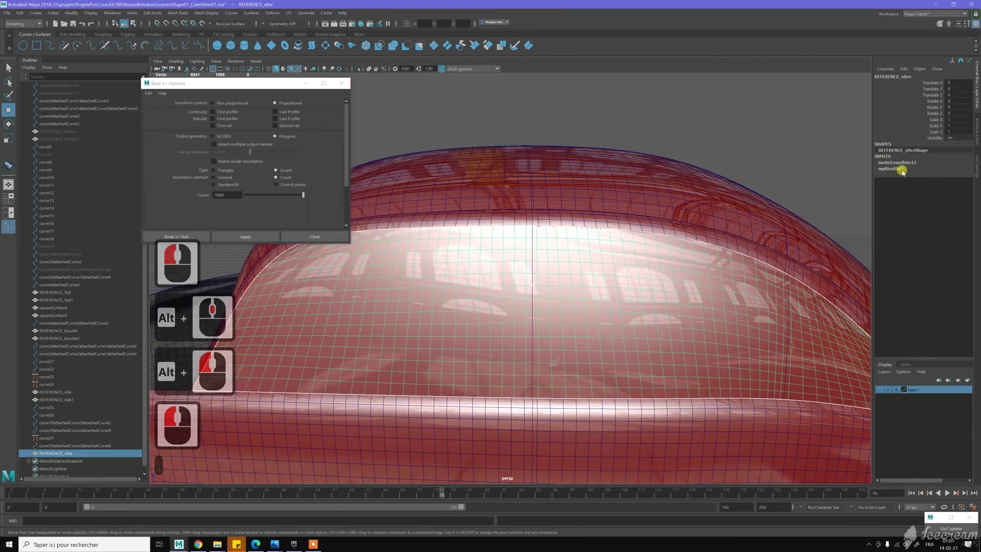
# Lower the polygon count in REFERENCE_vitre's tessellation settings to slightly below 1000.
pyautogui.click(900, 163)
pyautogui.click(670, 230)
pyautogui.keyDown('alt'); pyautogui.moveTo(671, 230); pyautogui.dragTo(670, 222); pyautogui.keyUp('alt')
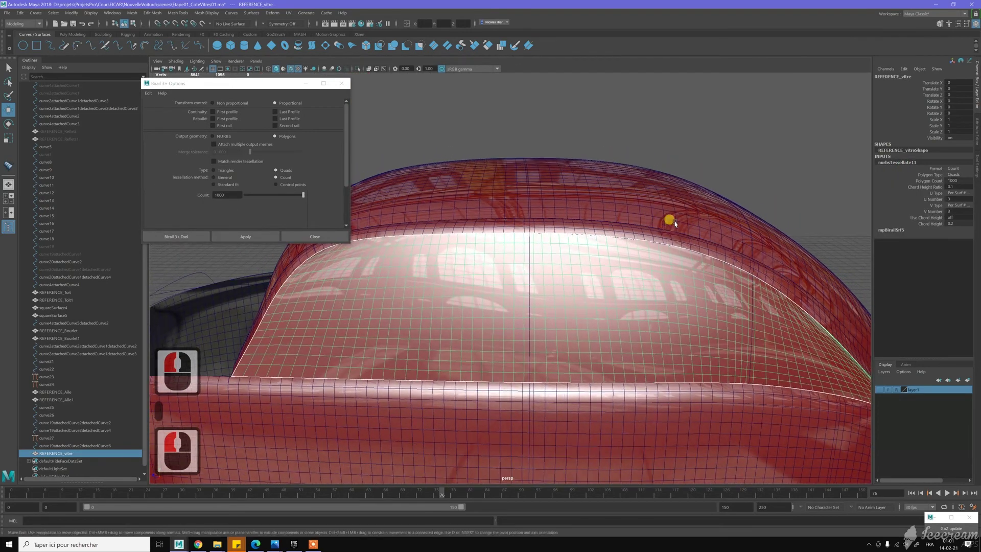
pyautogui.click(930, 181)
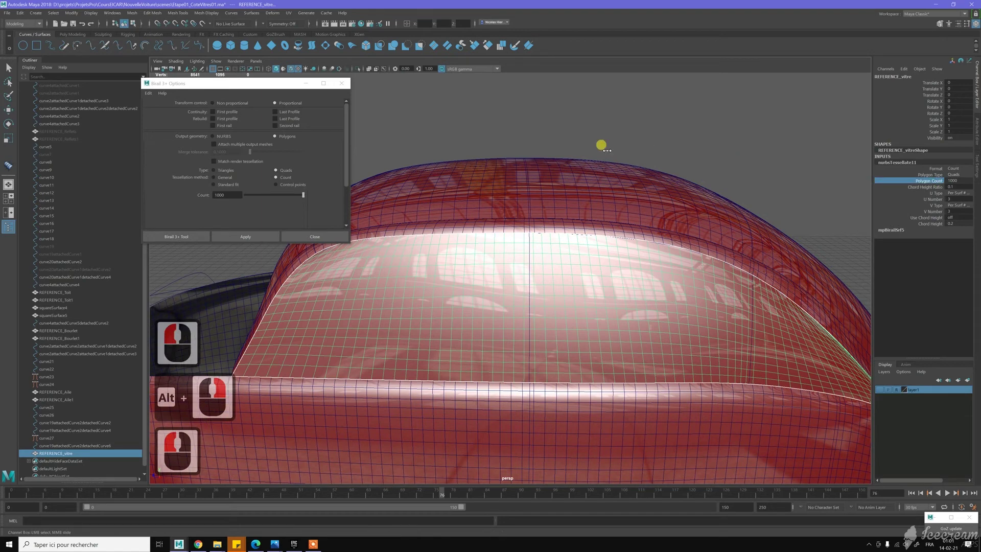
pyautogui.middleClick(567, 140)
pyautogui.moveTo(705, 128); pyautogui.dragTo(596, 129, button='middle')
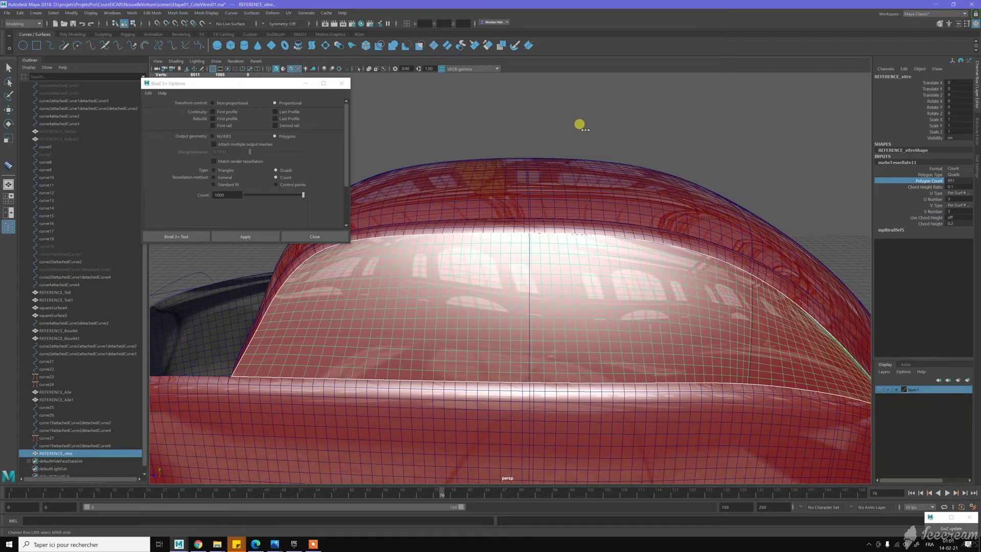
# Examine how the side window's front edge meets the surrounding bead and roof surfaces.
pyautogui.scroll(-2, 698, 134)
pyautogui.scroll(-2, 698, 134)
pyautogui.keyDown('alt'); pyautogui.moveTo(621, 161); pyautogui.dragTo(665, 173); pyautogui.keyUp('alt')
pyautogui.keyDown('alt'); pyautogui.moveTo(467, 292); pyautogui.dragTo(547, 263, button='middle'); pyautogui.keyUp('alt')
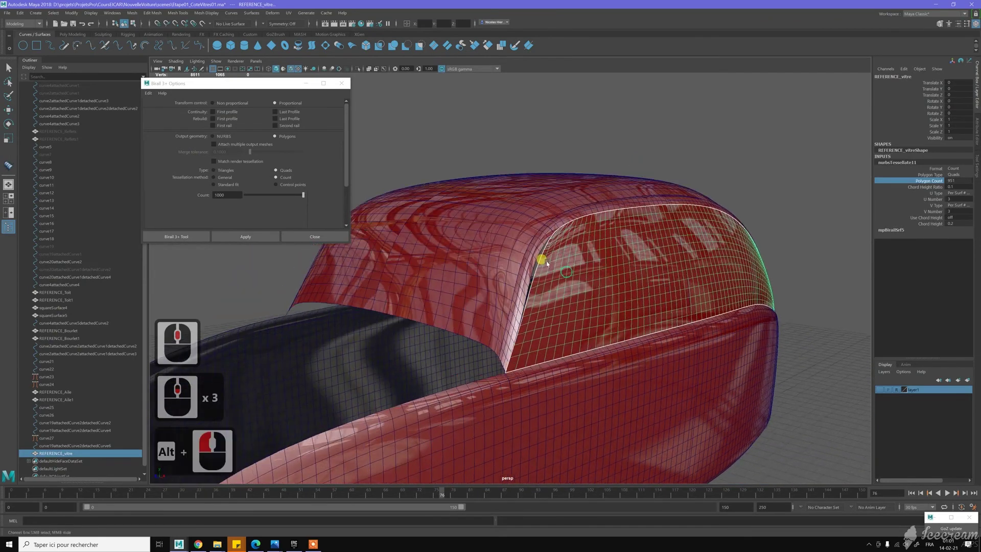
pyautogui.keyDown('alt'); pyautogui.scroll(5, 546, 264); pyautogui.keyUp('alt')
pyautogui.keyDown('alt'); pyautogui.scroll(-5, 585, 208); pyautogui.keyUp('alt')
pyautogui.keyDown('alt'); pyautogui.moveTo(585, 208); pyautogui.dragTo(679, 219); pyautogui.keyUp('alt')
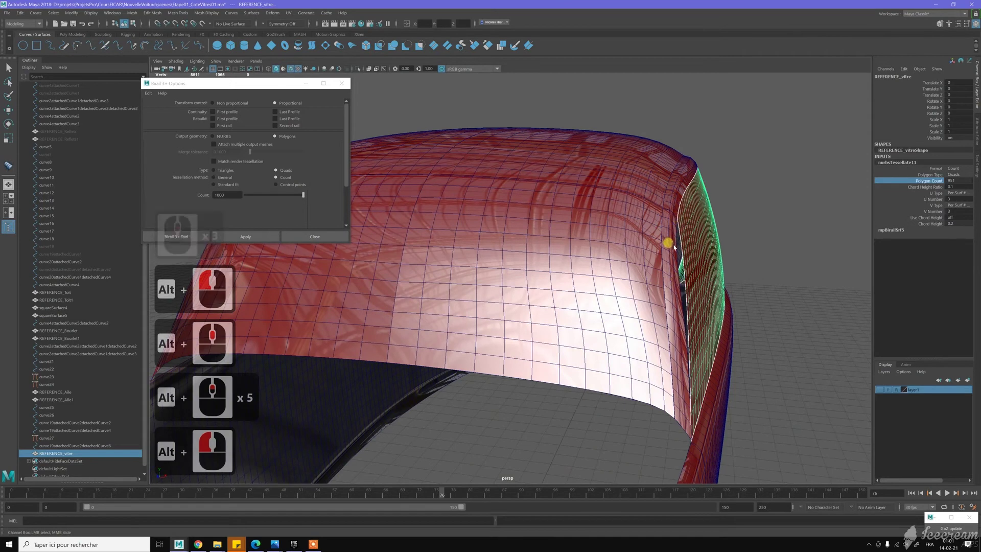
# Hide the REFERENCE_Bourlet bead mesh running around the side window.
pyautogui.press('w')
pyautogui.click(719, 227)
pyautogui.keyDown('alt'); pyautogui.moveTo(700, 240); pyautogui.dragTo(689, 316, button='right'); pyautogui.keyUp('alt')
pyautogui.keyDown('alt'); pyautogui.moveTo(688, 315); pyautogui.dragTo(611, 263); pyautogui.keyUp('alt')
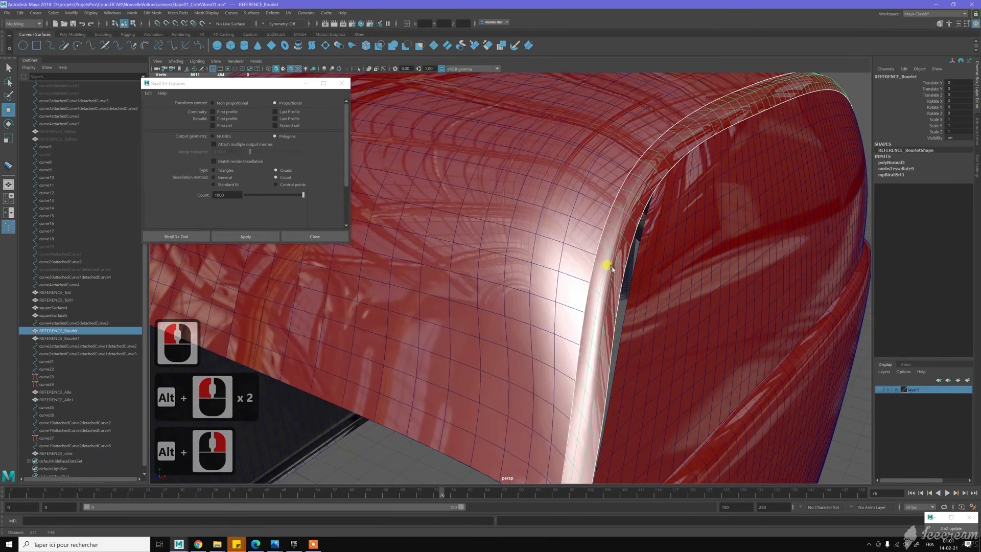
pyautogui.keyDown('alt'); pyautogui.moveTo(611, 262); pyautogui.dragTo(612, 263, button='middle'); pyautogui.keyUp('alt')
pyautogui.hotkey('ctrl', 'h')
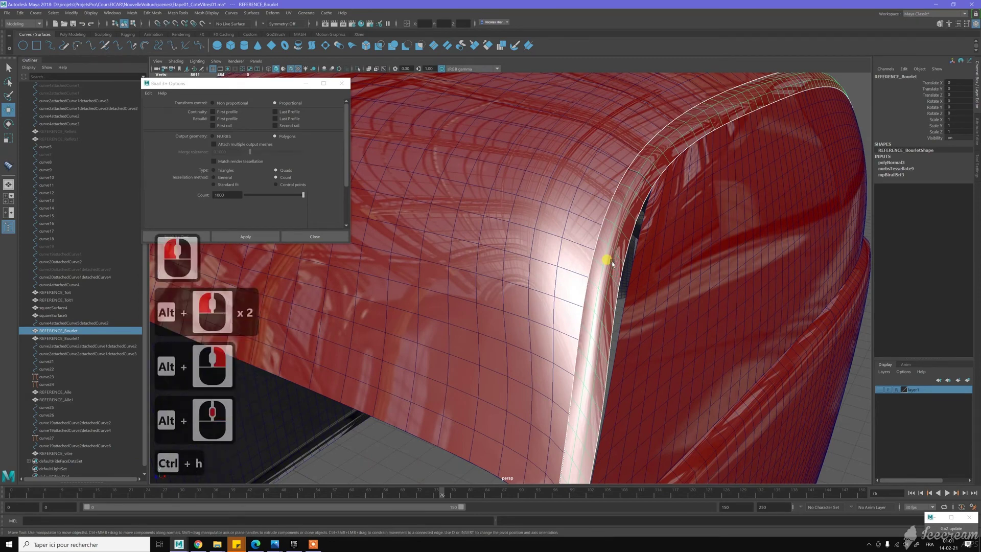
# Try to move an edit point on curve19attachedCurve1 beside the gap at the window's front edge.
pyautogui.press('z')
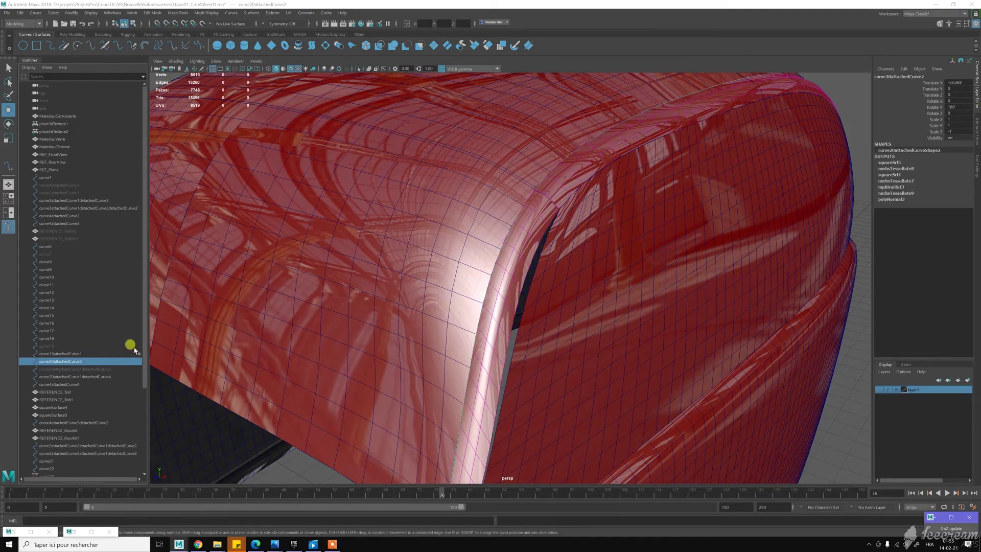
pyautogui.click(77, 353)
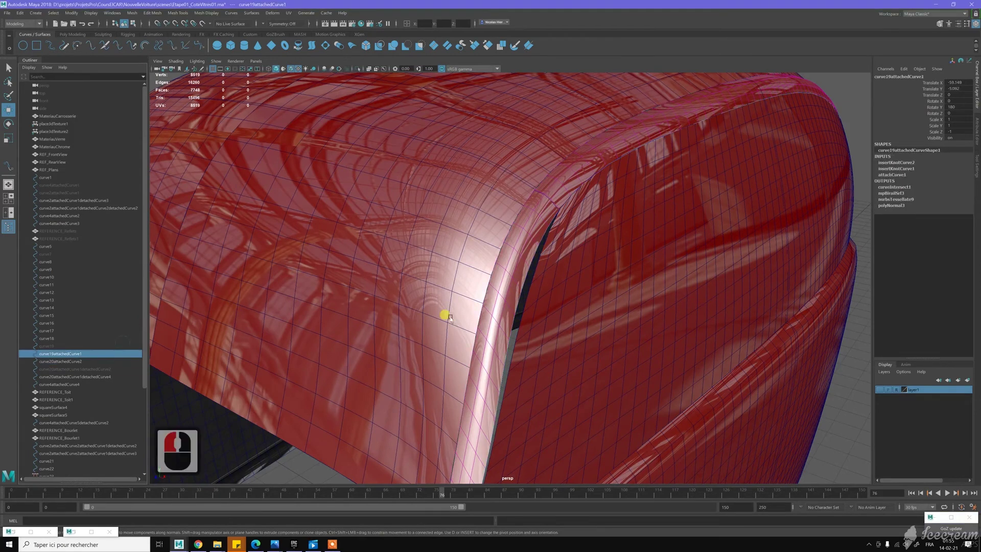
pyautogui.rightClick(847, 369)
pyautogui.click(843, 396)
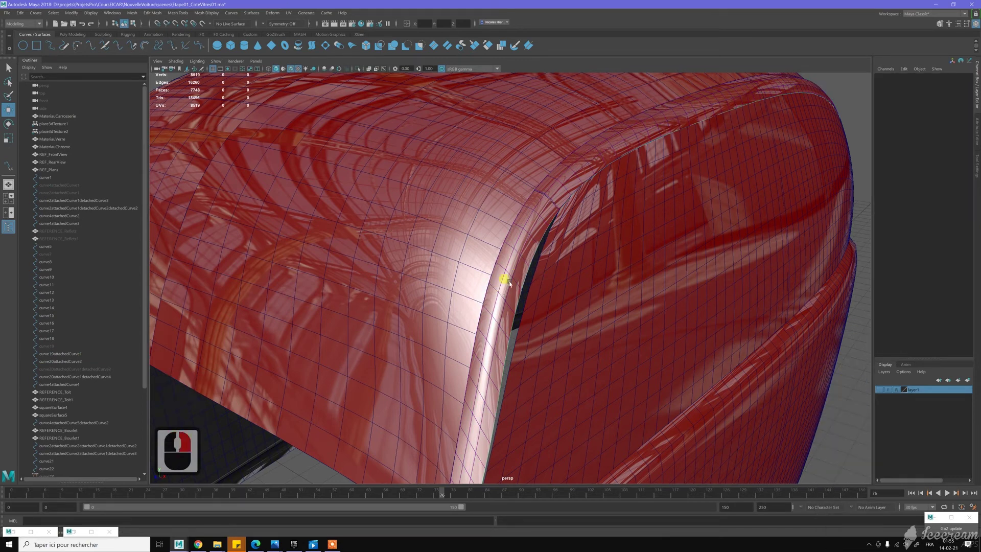
pyautogui.click(531, 298)
pyautogui.moveTo(535, 300); pyautogui.dragTo(530, 292)
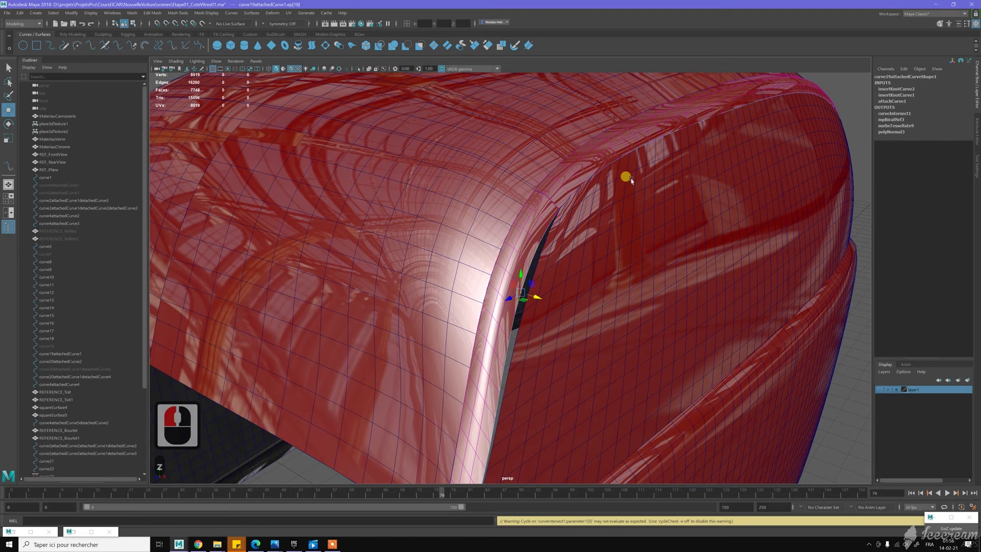
# Return to object selection and hide the REFERENCE_vitre side window mesh.
pyautogui.scroll(-3, 575, 246)
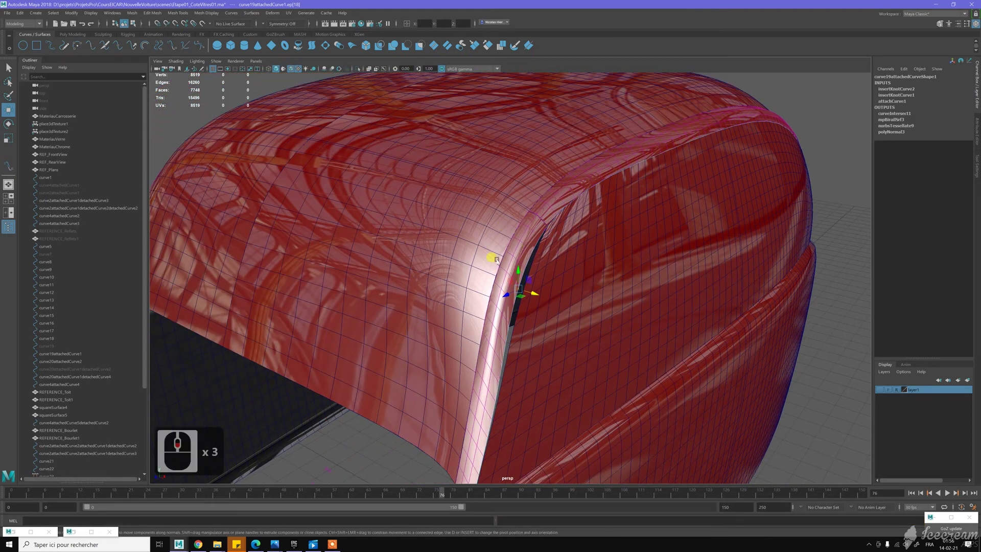
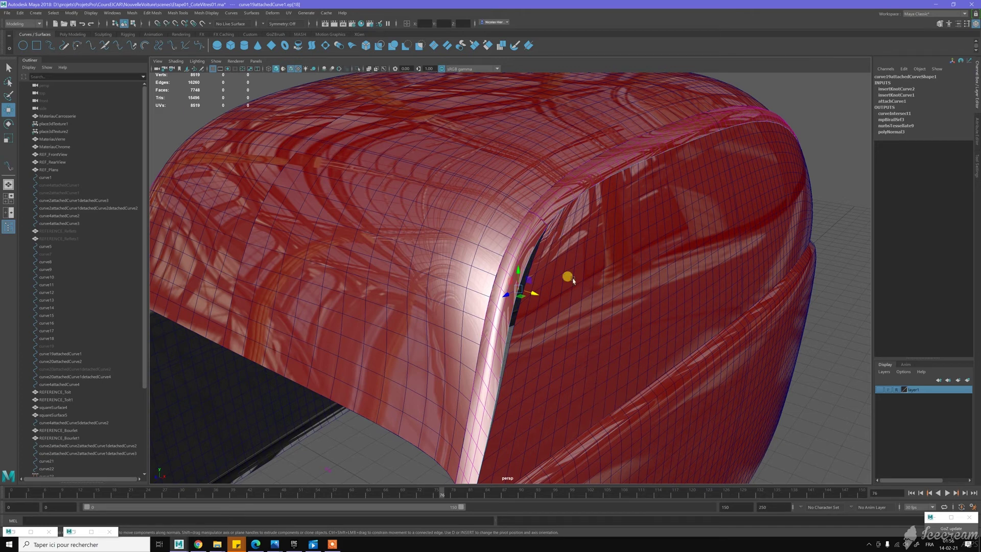
pyautogui.scroll(-4, 572, 282)
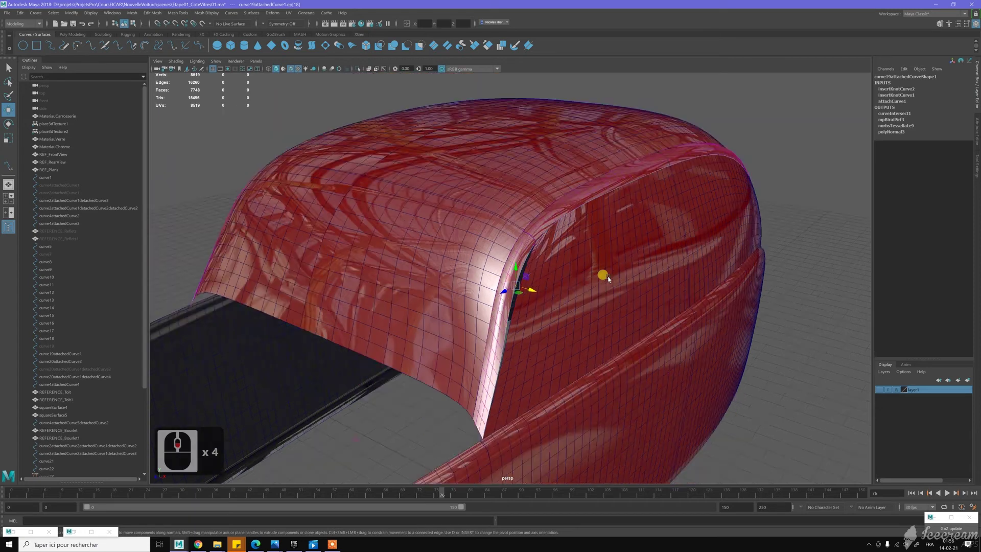
pyautogui.keyDown('alt'); pyautogui.moveTo(605, 277); pyautogui.dragTo(576, 278); pyautogui.keyUp('alt')
pyautogui.moveTo(507, 268); pyautogui.dragTo(537, 254, button='right')
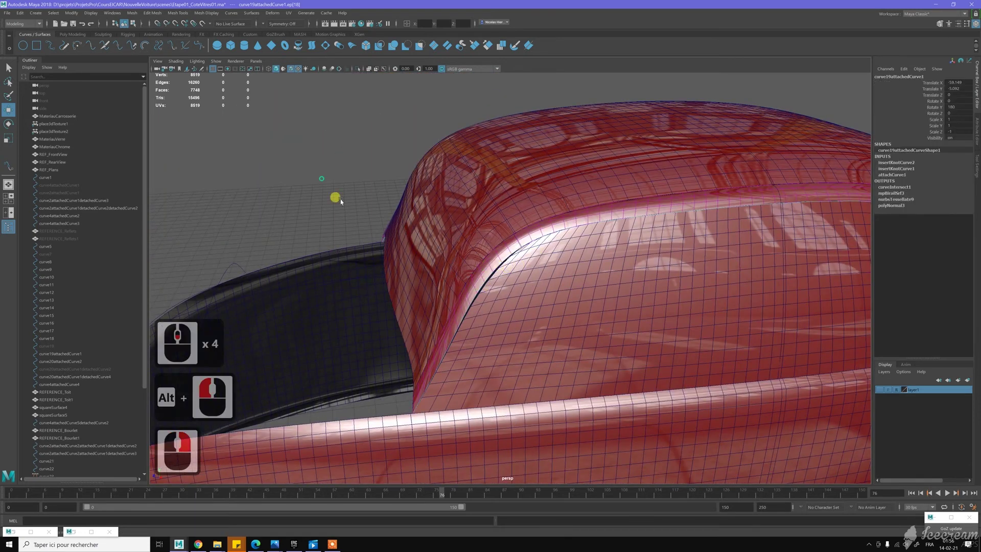
pyautogui.click(336, 199)
pyautogui.scroll(-3, 473, 231)
pyautogui.keyDown('alt'); pyautogui.moveTo(538, 220); pyautogui.dragTo(461, 229, button='middle'); pyautogui.keyUp('alt')
pyautogui.click(492, 262)
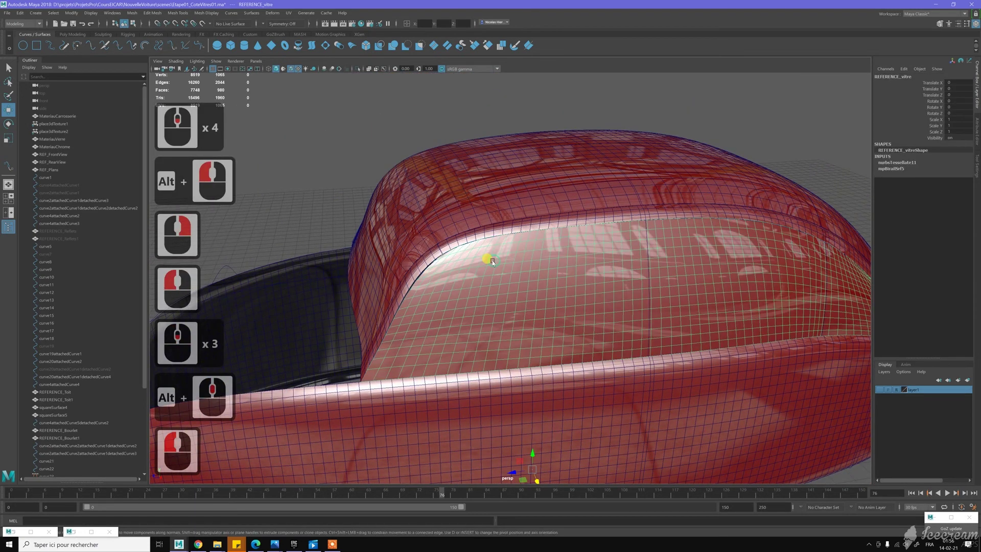
pyautogui.keyDown('alt'); pyautogui.moveTo(493, 259); pyautogui.dragTo(497, 274); pyautogui.keyUp('alt')
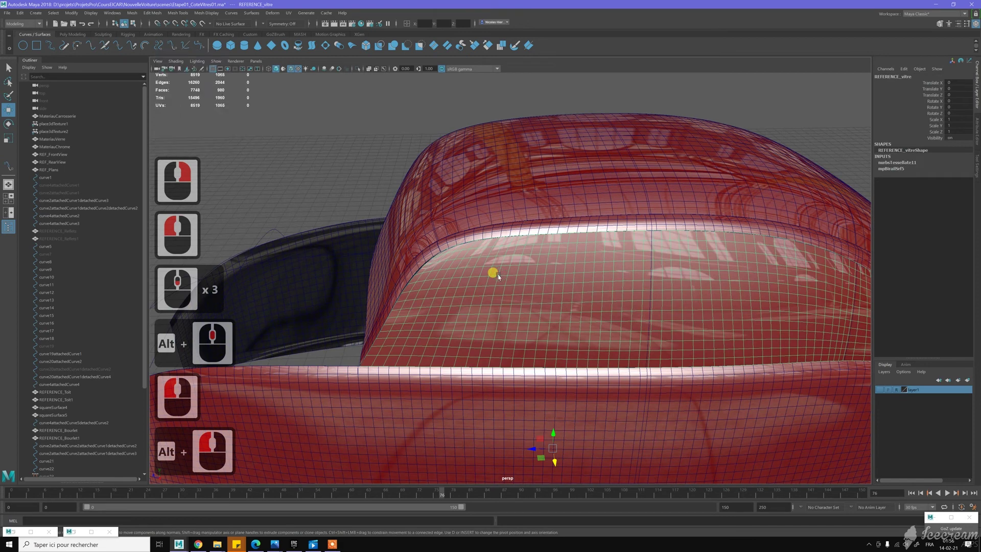
pyautogui.hotkey('ctrl', 'h')
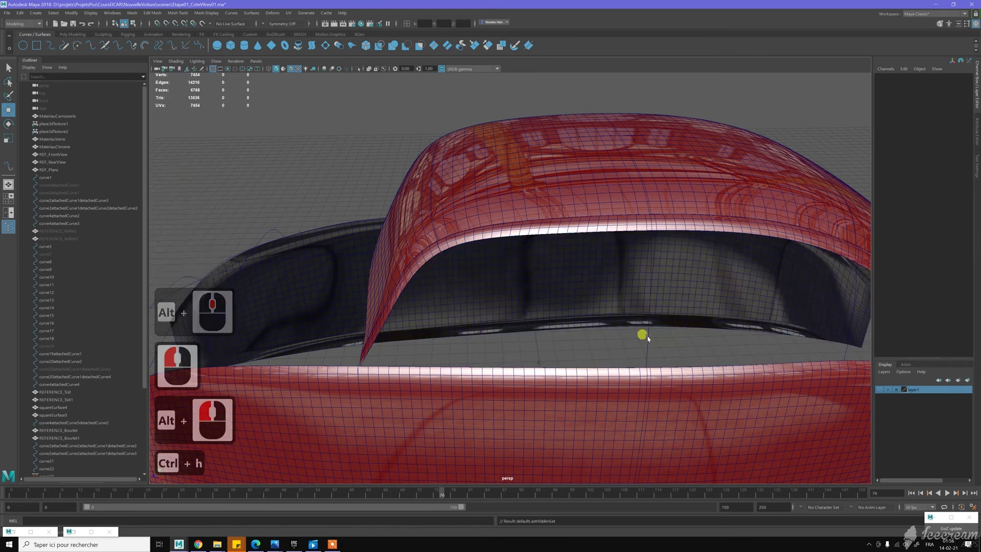
# Select curve25, the vertical profile curve in the window opening, and snap its pivot to its upper end on the roof edge.
pyautogui.click(642, 338)
pyautogui.keyDown('alt'); pyautogui.moveTo(576, 339); pyautogui.dragTo(441, 310); pyautogui.keyUp('alt')
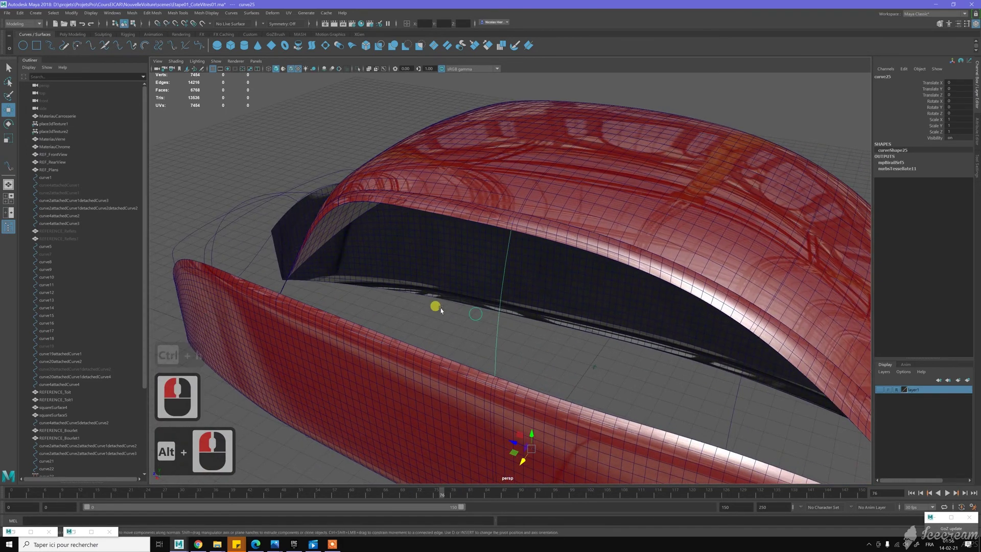
pyautogui.keyDown('alt'); pyautogui.middleClick(441, 310); pyautogui.keyUp('alt')
pyautogui.press('Insert')
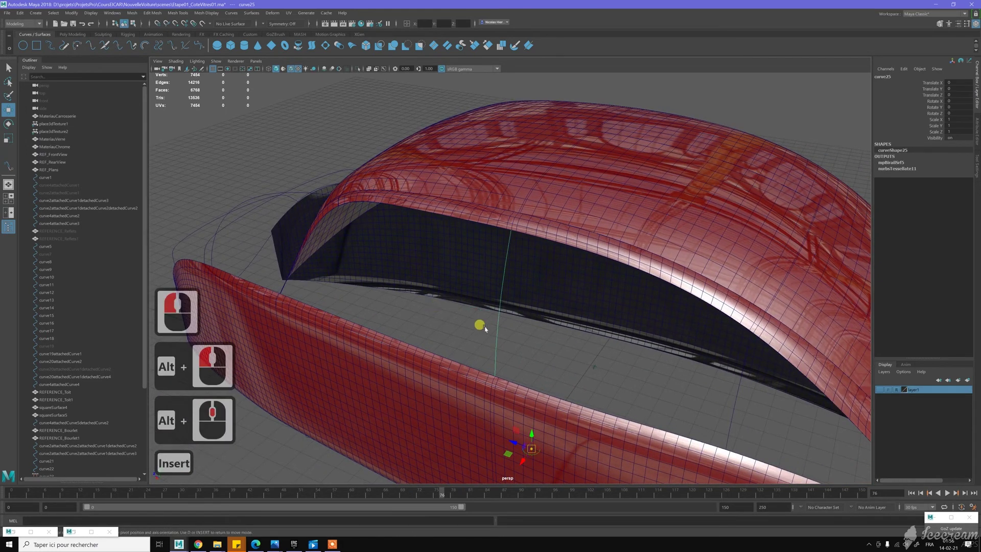
pyautogui.press('v')
pyautogui.moveTo(494, 334); pyautogui.dragTo(509, 251, button='middle')
pyautogui.press('v')
pyautogui.press('v')
pyautogui.press('v')
pyautogui.press('v')
pyautogui.press('v')
pyautogui.press('v')
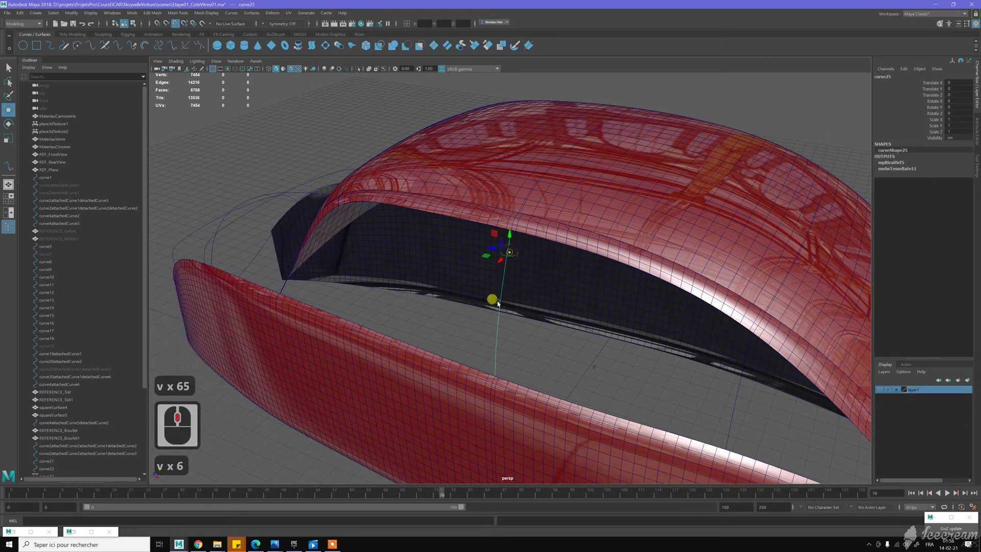
pyautogui.moveTo(499, 304)
pyautogui.mouseDown(button='middle')
pyautogui.moveTo(512, 243)
pyautogui.moveTo(516, 306)
pyautogui.mouseUp(button='middle')
pyautogui.keyDown('alt'); pyautogui.moveTo(532, 335); pyautogui.dragTo(522, 339); pyautogui.keyUp('alt')
pyautogui.press('c')
pyautogui.moveTo(483, 327); pyautogui.dragTo(516, 193, button='middle')
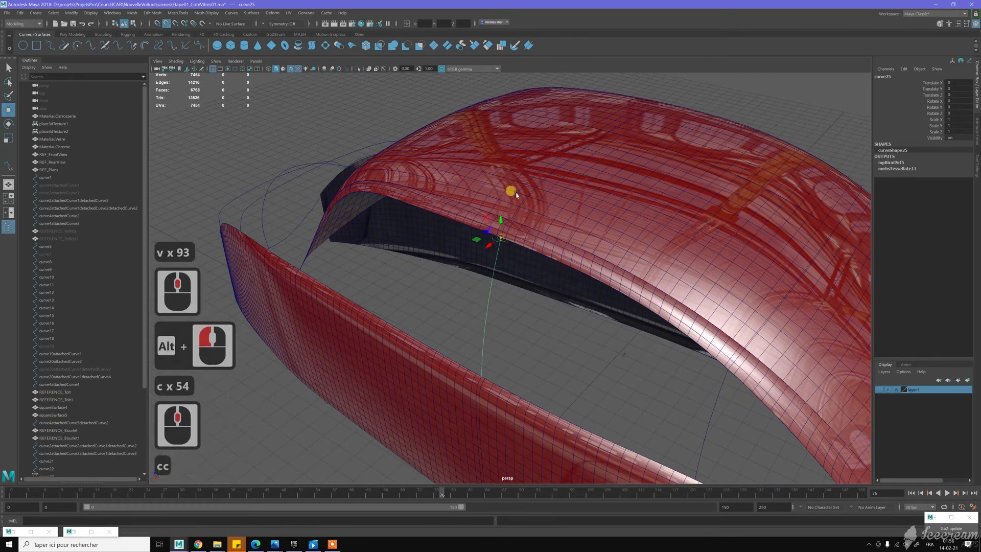
pyautogui.press('c')
pyautogui.press('Insert')
# Duplicate curve25 and slide the copy forward along the roof's lower edge to about 59 on Translate Z.
pyautogui.keyDown('alt'); pyautogui.moveTo(453, 272); pyautogui.dragTo(486, 302); pyautogui.keyUp('alt')
pyautogui.keyDown('alt'); pyautogui.click(445, 278); pyautogui.keyUp('alt')
pyautogui.hotkey('ctrl', 'd')
pyautogui.keyDown('alt'); pyautogui.moveTo(551, 285); pyautogui.dragTo(557, 290, button='right'); pyautogui.keyUp('alt')
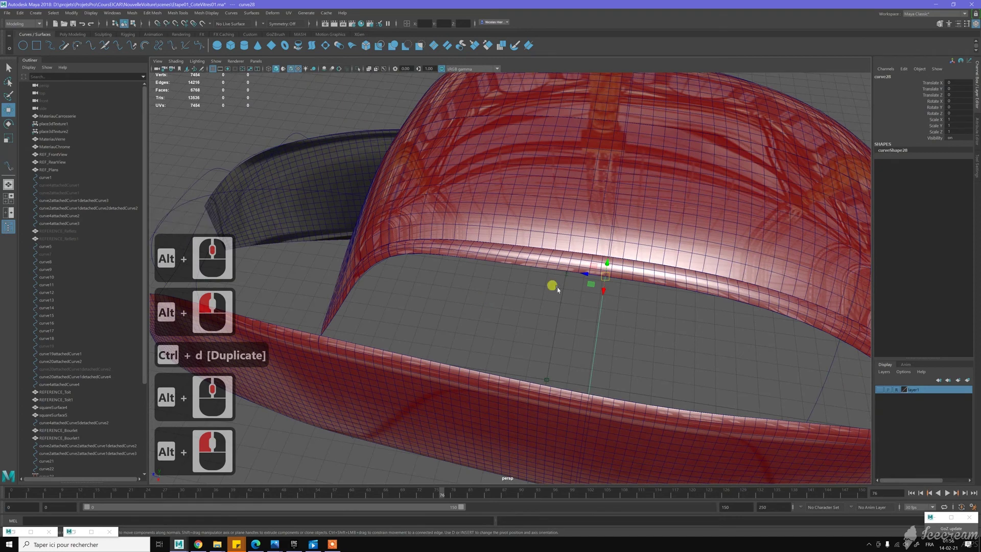
pyautogui.press('c')
pyautogui.moveTo(566, 271); pyautogui.dragTo(450, 265, button='middle')
pyautogui.moveTo(515, 265); pyautogui.dragTo(416, 254, button='middle')
pyautogui.press('c')
pyautogui.press('c')
pyautogui.press('c')
pyautogui.press('c')
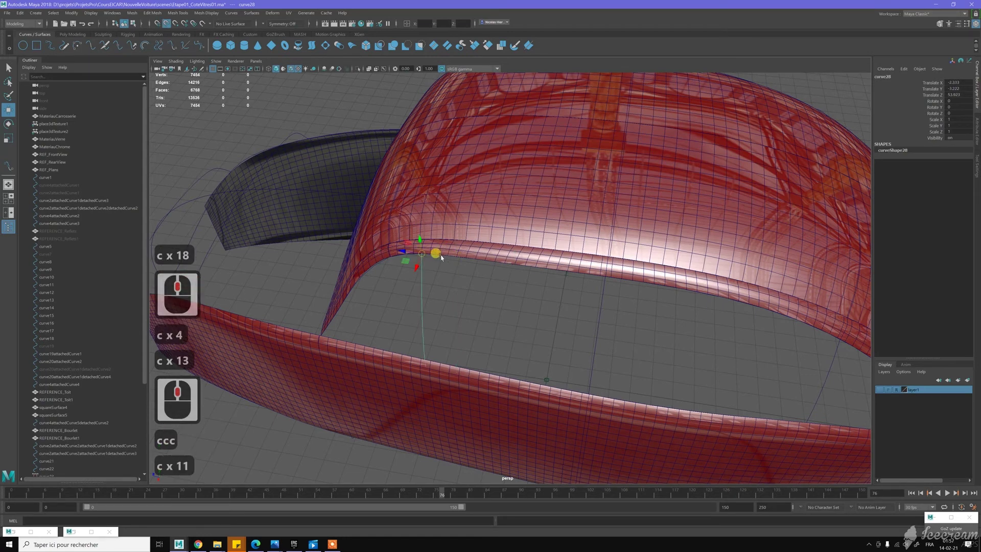
pyautogui.moveTo(382, 254)
pyautogui.mouseDown(button='middle')
pyautogui.moveTo(407, 258)
pyautogui.moveTo(379, 252)
pyautogui.mouseUp(button='middle')
pyautogui.press('c')
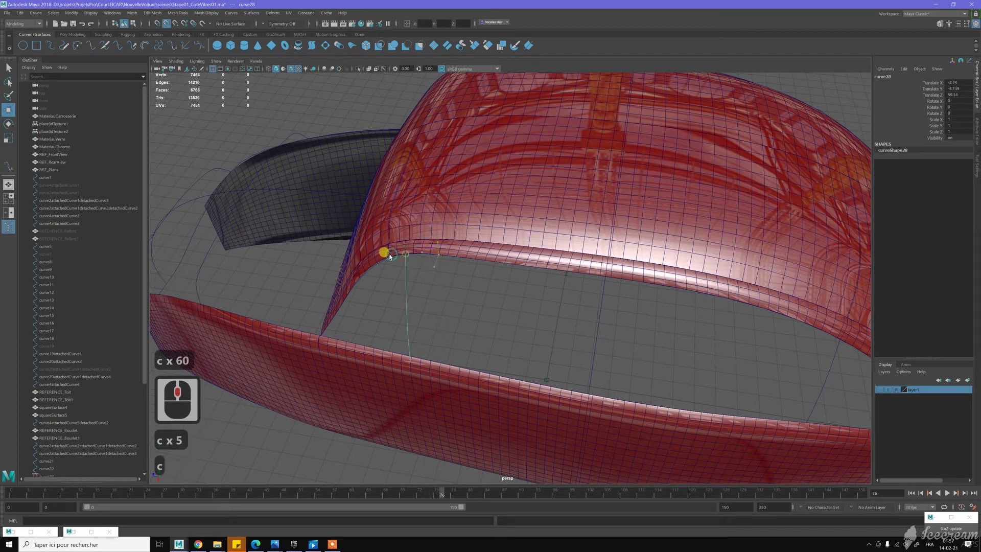
# Show all four views and make the blueprint images in layer1 visible.
pyautogui.scroll(-6, 534, 324)
pyautogui.keyDown('alt'); pyautogui.moveTo(535, 324); pyautogui.dragTo(540, 317); pyautogui.keyUp('alt')
pyautogui.press('space')
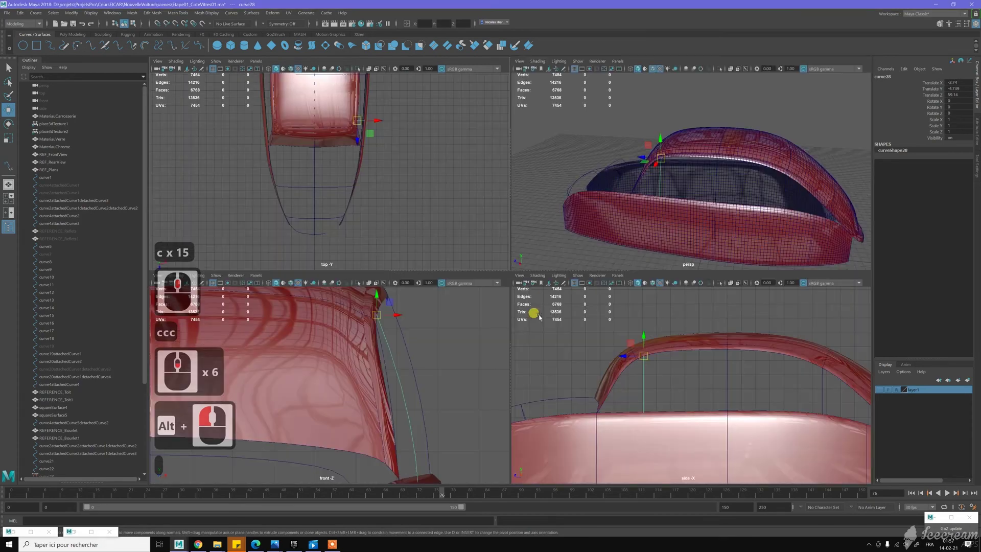
pyautogui.click(878, 389)
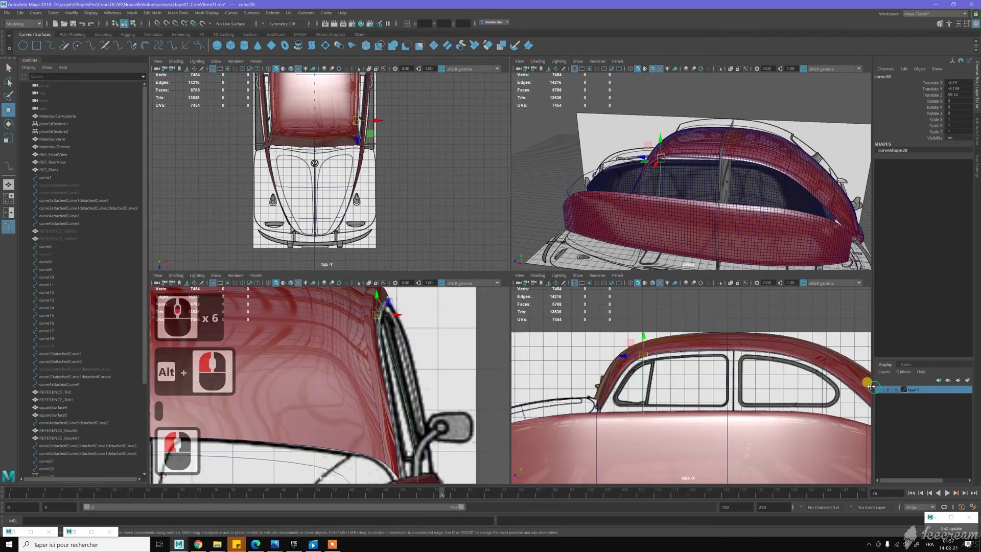
# Slide the duplicated curve along the roof edge to the top of the quarter-window divider, at about 52 on Translate Z.
pyautogui.scroll(7, 651, 392)
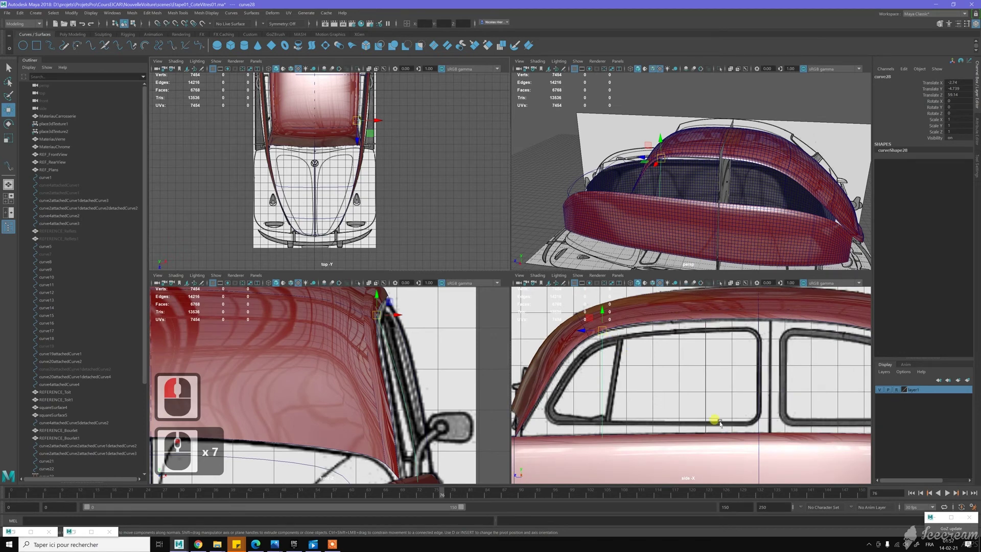
pyautogui.scroll(2, 620, 359)
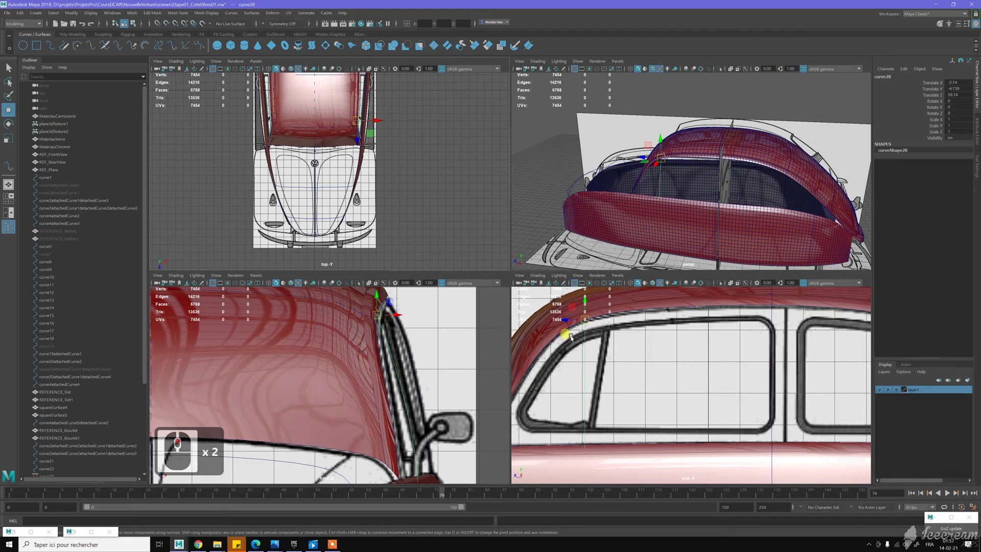
pyautogui.moveTo(571, 337); pyautogui.dragTo(550, 335, button='middle')
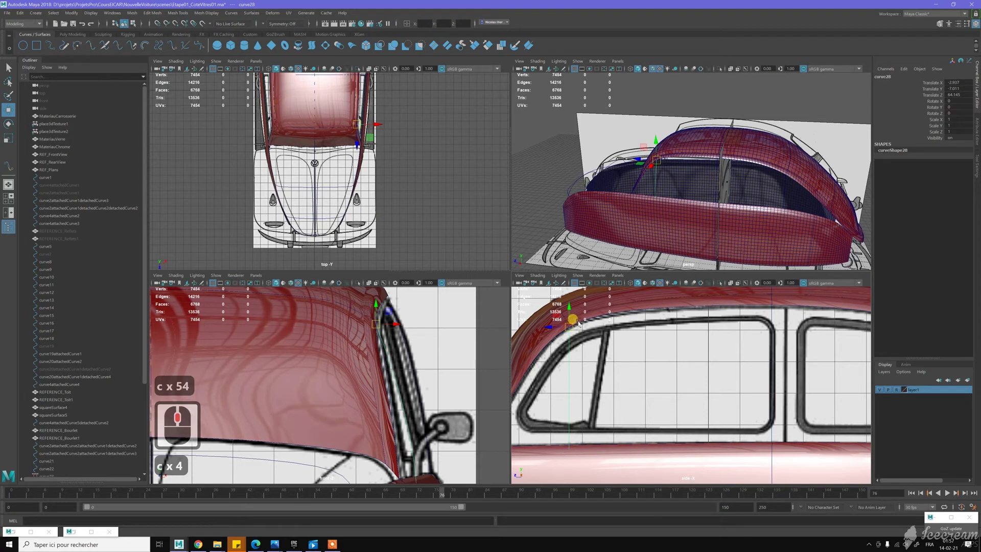
pyautogui.moveTo(582, 321); pyautogui.dragTo(590, 321, button='middle')
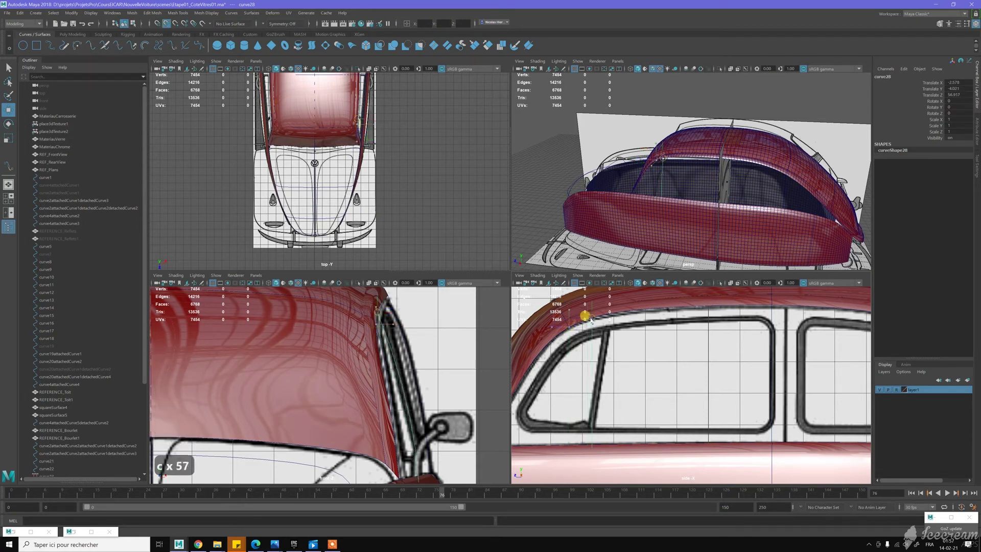
pyautogui.moveTo(594, 317); pyautogui.dragTo(605, 314, button='middle')
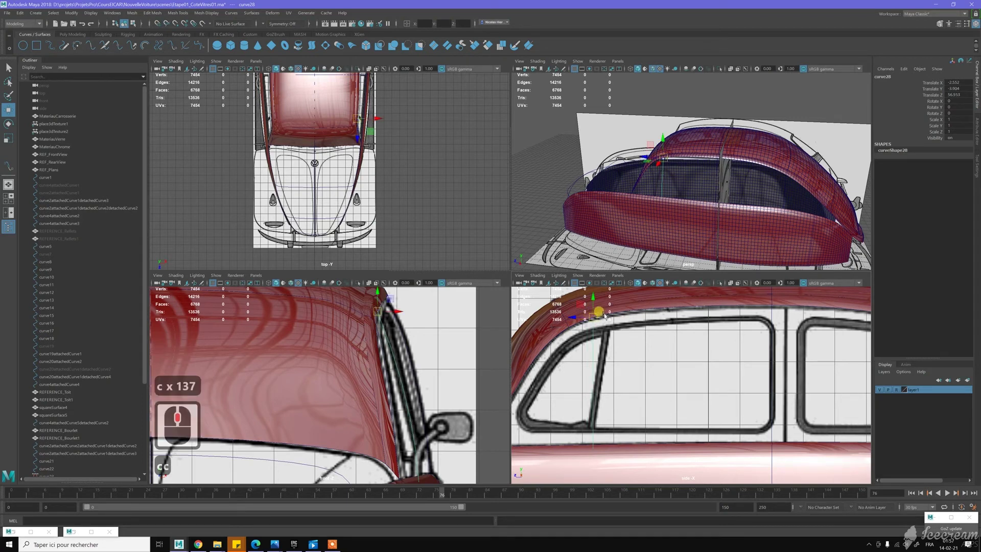
pyautogui.press('c')
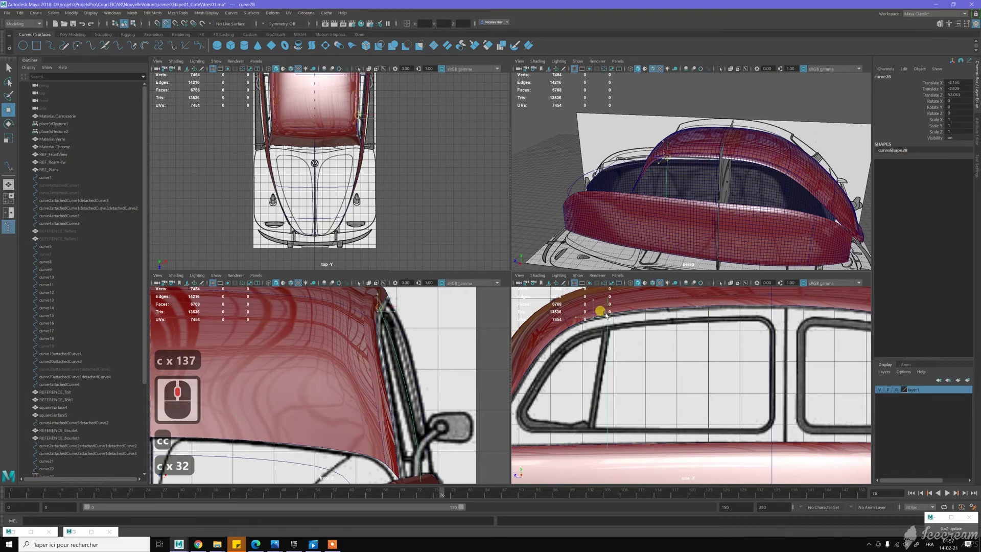
pyautogui.middleClick(605, 313)
# Rotate the duplicated curve to about -7.63 degrees on X so it follows the slanted quarter-window divider in the blueprint.
pyautogui.press('e')
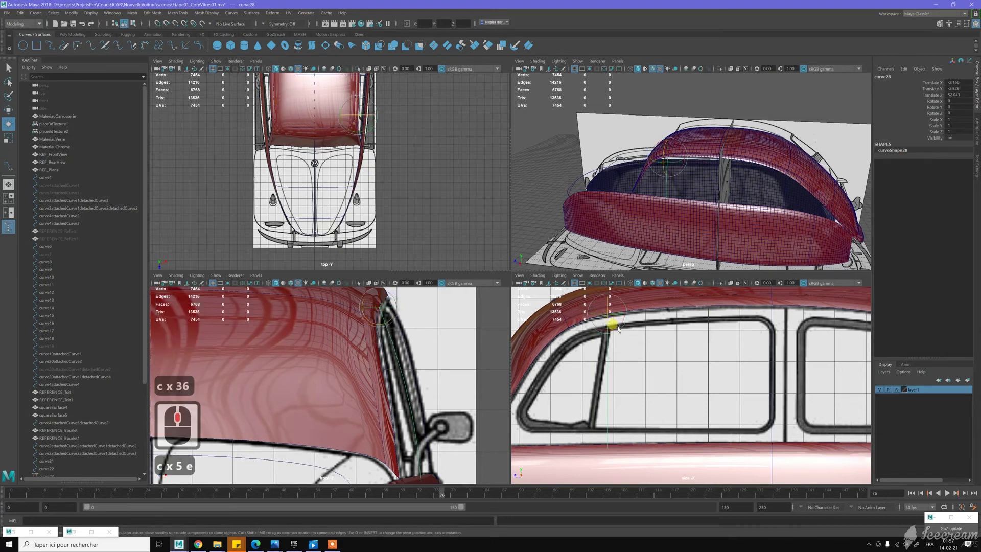
pyautogui.middleClick(614, 331)
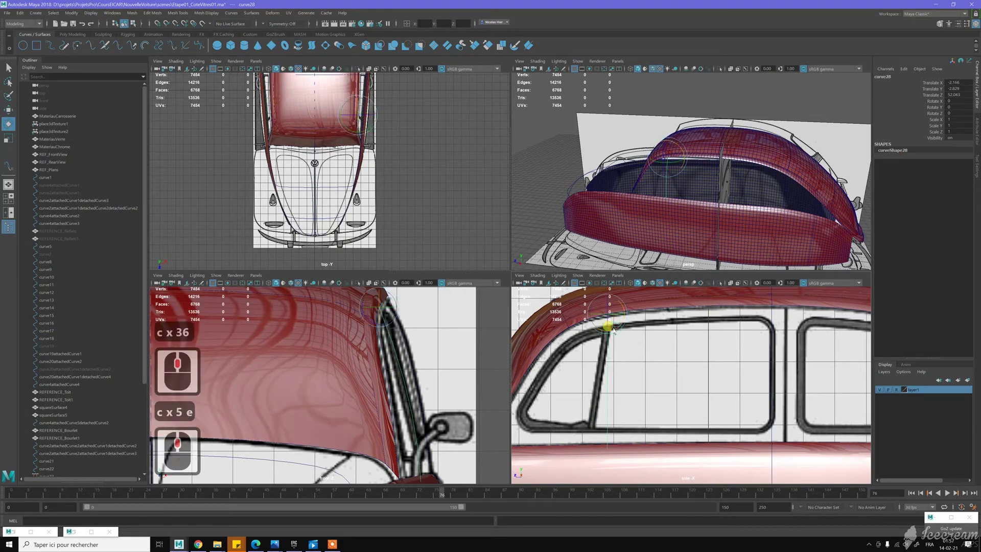
pyautogui.hotkey('ctrl', 'z')
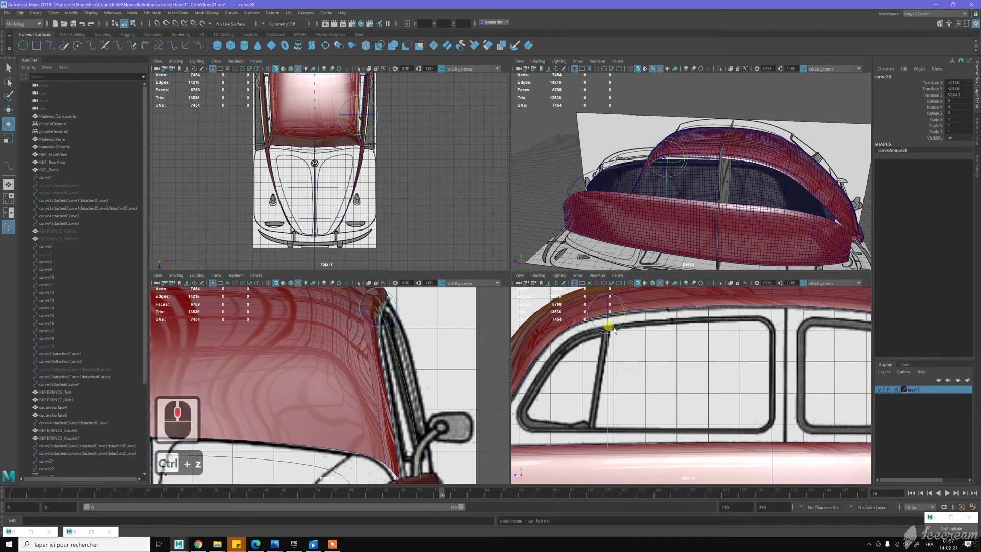
pyautogui.click(617, 328)
pyautogui.press('j')
pyautogui.moveTo(617, 328); pyautogui.dragTo(625, 327)
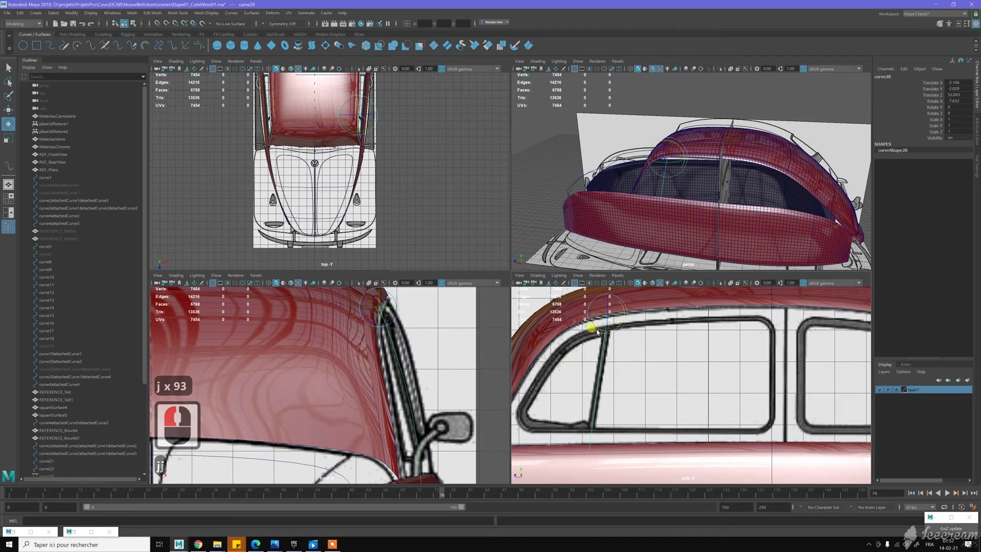
pyautogui.moveTo(601, 337); pyautogui.dragTo(770, 429)
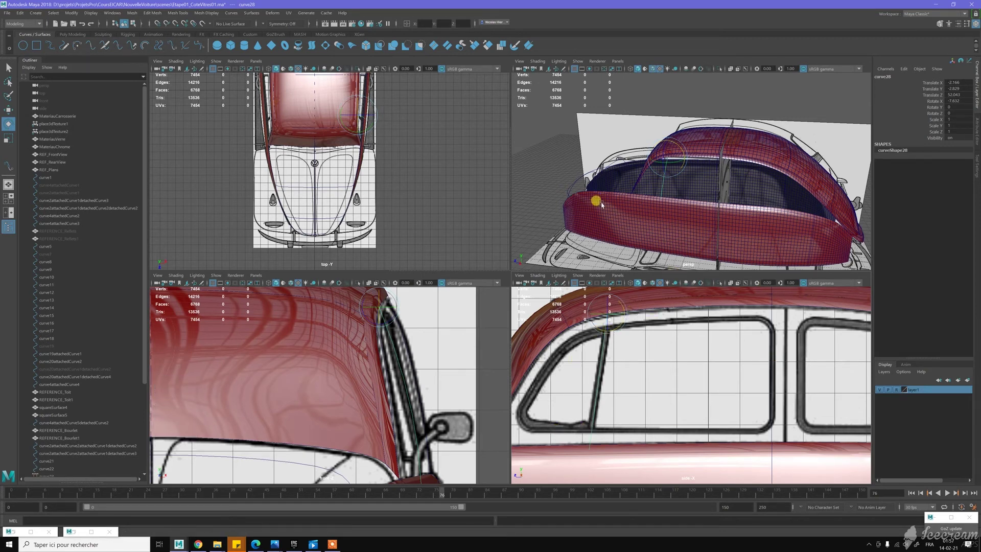
# Select the duplicated curve's lower end point and snap it onto the upper edge of the lower body panel.
pyautogui.scroll(3, 602, 204)
pyautogui.keyDown('alt'); pyautogui.moveTo(602, 204); pyautogui.dragTo(627, 205); pyautogui.keyUp('alt')
pyautogui.keyDown('alt'); pyautogui.moveTo(626, 206); pyautogui.dragTo(705, 174, button='middle'); pyautogui.keyUp('alt')
pyautogui.keyDown('alt'); pyautogui.moveTo(704, 174); pyautogui.dragTo(777, 237, button='right'); pyautogui.keyUp('alt')
pyautogui.keyDown('alt'); pyautogui.moveTo(777, 238); pyautogui.dragTo(741, 213, button='middle'); pyautogui.keyUp('alt')
pyautogui.keyDown('alt'); pyautogui.moveTo(740, 213); pyautogui.dragTo(756, 205, button='right'); pyautogui.keyUp('alt')
pyautogui.keyDown('alt'); pyautogui.moveTo(756, 206); pyautogui.dragTo(776, 204); pyautogui.keyUp('alt')
pyautogui.keyDown('alt'); pyautogui.moveTo(787, 209); pyautogui.dragTo(745, 226, button='middle'); pyautogui.keyUp('alt')
pyautogui.keyDown('alt'); pyautogui.moveTo(767, 225); pyautogui.dragTo(727, 202); pyautogui.keyUp('alt')
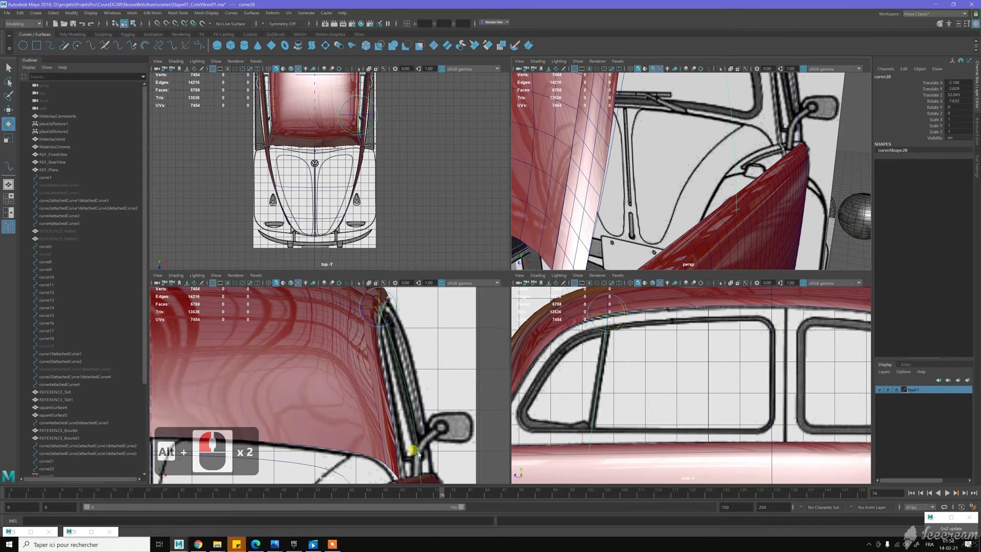
pyautogui.moveTo(703, 177); pyautogui.dragTo(710, 200, button='right')
pyautogui.click(696, 203)
pyautogui.click(682, 205)
pyautogui.keyDown('alt'); pyautogui.moveTo(682, 204); pyautogui.dragTo(681, 206); pyautogui.keyUp('alt')
pyautogui.press('w')
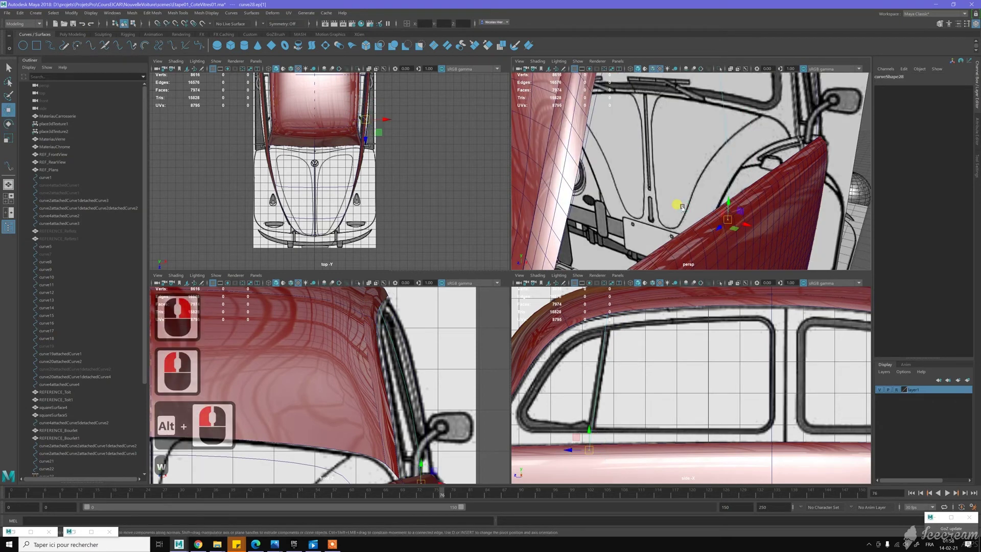
pyautogui.press('c')
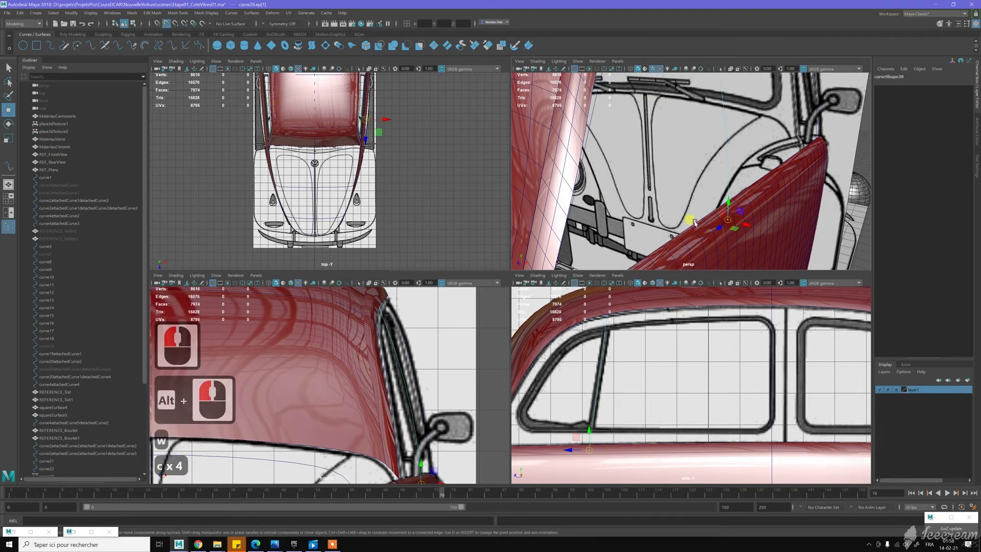
pyautogui.moveTo(698, 229); pyautogui.dragTo(753, 181)
pyautogui.moveTo(753, 181); pyautogui.dragTo(715, 211, button='middle')
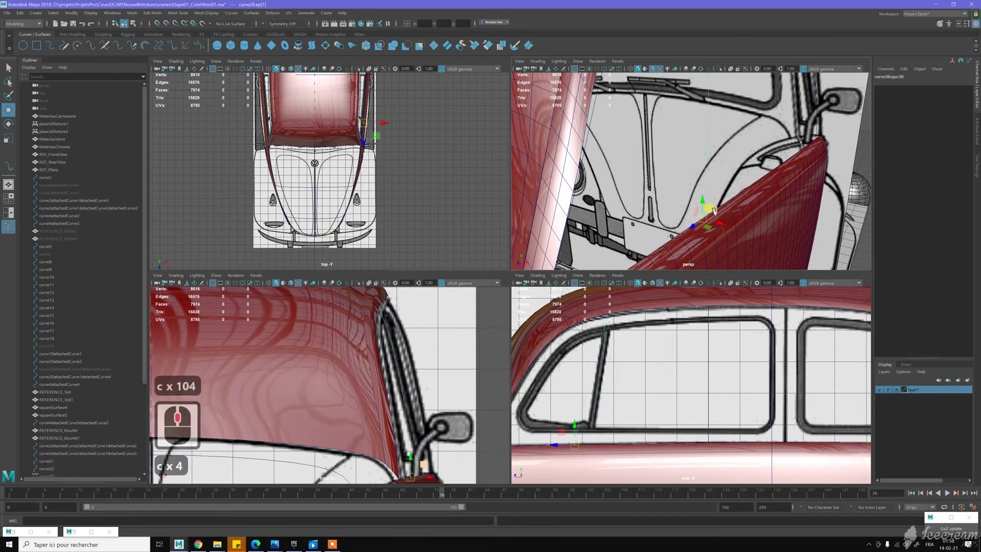
# Snap the duplicated curve's lower end point along the lower panel's edge to the foot of the quarter-window divider and return to object selection.
pyautogui.press('c')
pyautogui.moveTo(723, 206)
pyautogui.mouseDown(button='middle')
pyautogui.moveTo(731, 200)
pyautogui.moveTo(707, 217)
pyautogui.moveTo(718, 213)
pyautogui.mouseUp(button='middle')
pyautogui.scroll(-6, 718, 214)
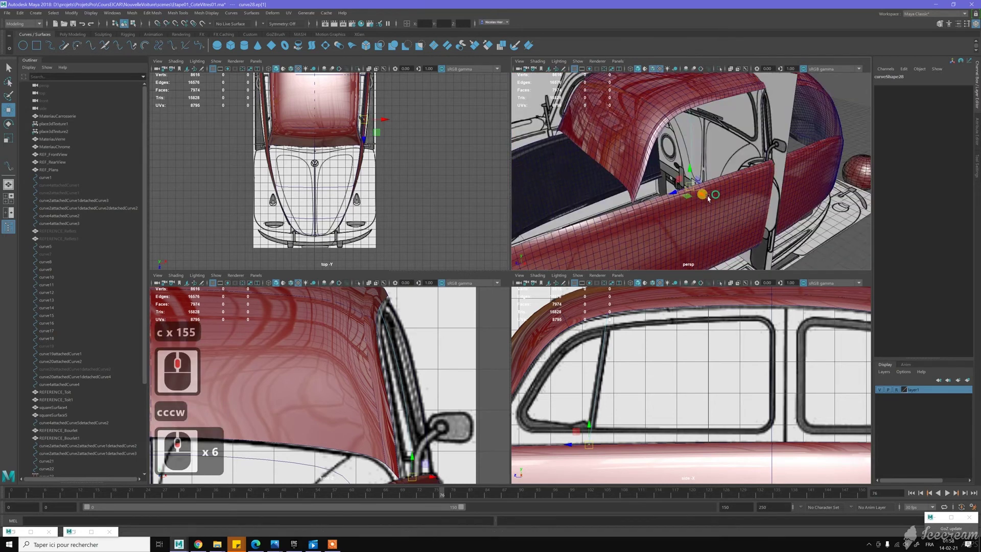
pyautogui.keyDown('alt'); pyautogui.moveTo(716, 204); pyautogui.dragTo(689, 145); pyautogui.keyUp('alt')
pyautogui.rightClick(659, 154)
pyautogui.scroll(-4, 664, 169)
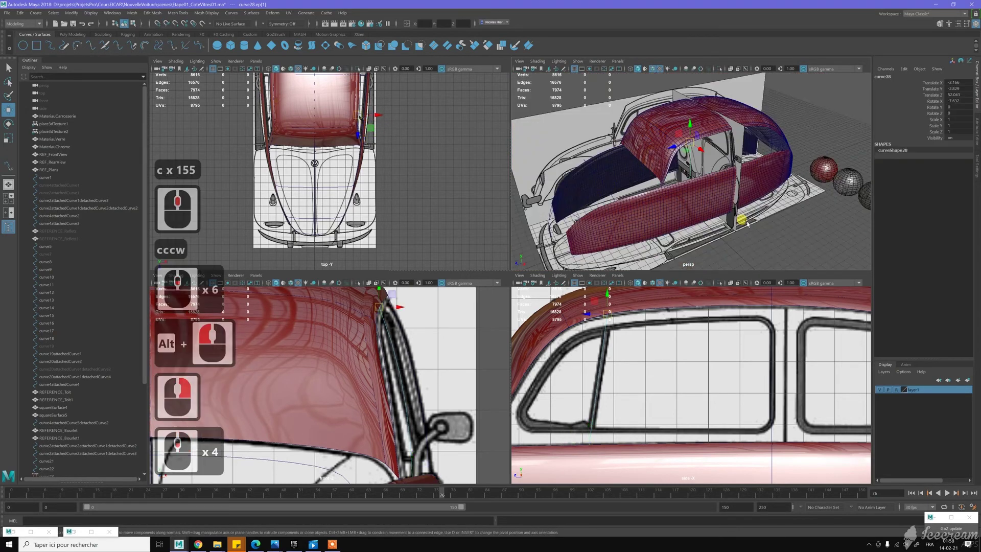
# Hide the near-side REFERENCE_Aile and REFERENCE_Bourlet meshes and the blueprint images in layer1.
pyautogui.click(774, 193)
pyautogui.keyDown('alt'); pyautogui.moveTo(773, 192); pyautogui.dragTo(754, 201, button='middle'); pyautogui.keyUp('alt')
pyautogui.keyDown('alt'); pyautogui.moveTo(755, 201); pyautogui.dragTo(772, 256, button='right'); pyautogui.keyUp('alt')
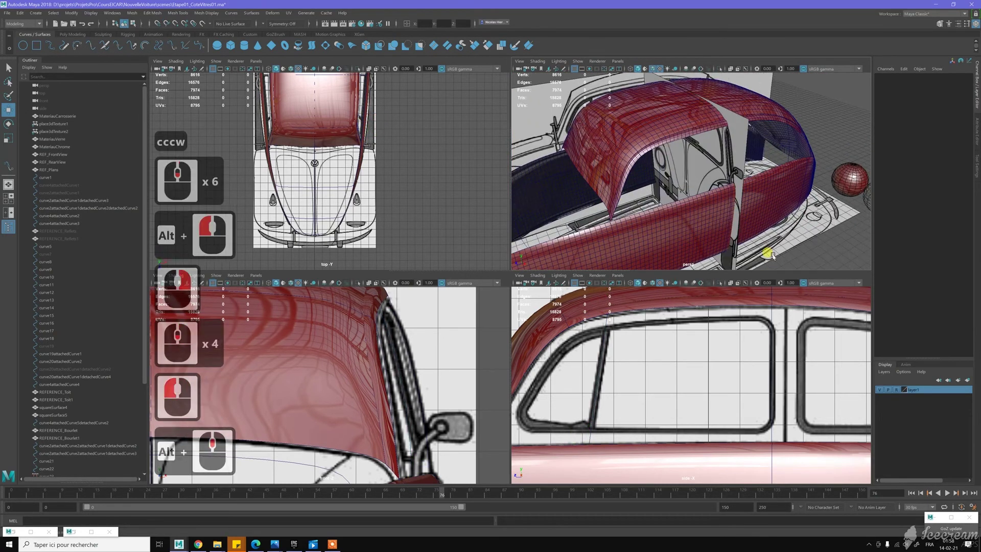
pyautogui.keyDown('alt'); pyautogui.moveTo(665, 217); pyautogui.dragTo(628, 203); pyautogui.keyUp('alt')
pyautogui.click(611, 180)
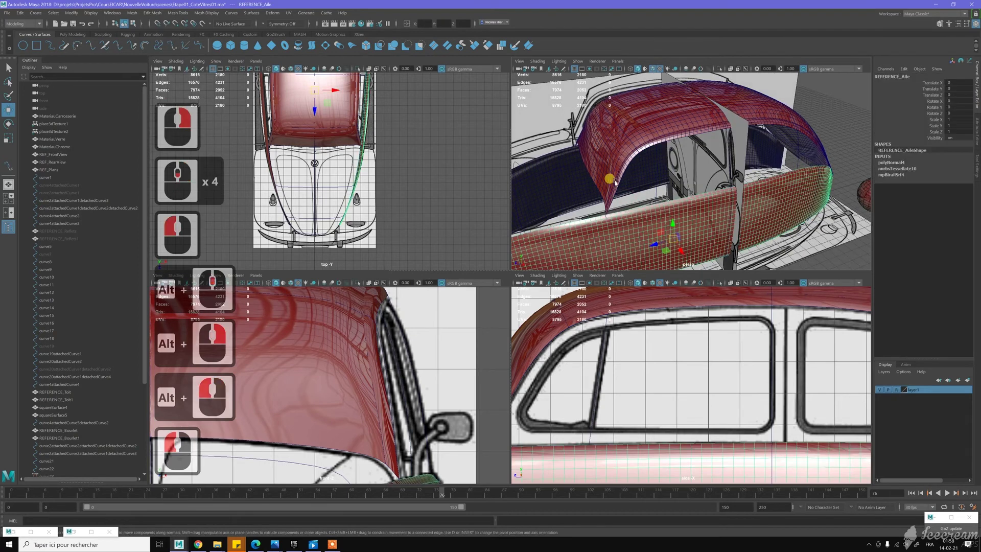
pyautogui.keyDown('shift'); pyautogui.click(616, 181); pyautogui.keyUp('shift')
pyautogui.hotkey('ctrl', 'h')
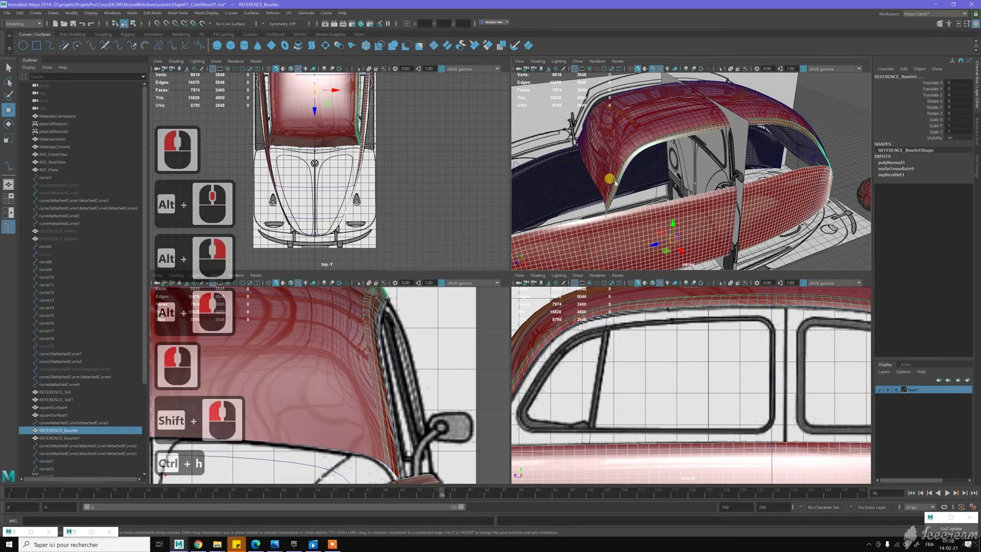
pyautogui.keyDown('alt'); pyautogui.moveTo(660, 160); pyautogui.dragTo(710, 169); pyautogui.keyUp('alt')
pyautogui.click(878, 390)
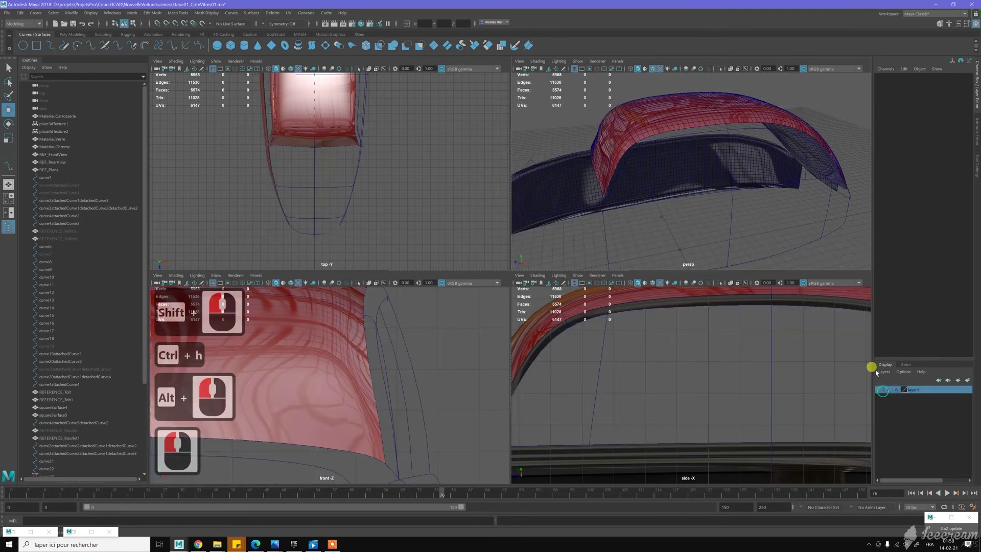
# Hide the roof meshes REFERENCE_Toit and REFERENCE_Toit1 and the far-side meshes REFERENCE_Aile1 and REFERENCE_Bourlet1.
pyautogui.keyDown('alt'); pyautogui.moveTo(740, 217); pyautogui.dragTo(723, 105); pyautogui.keyUp('alt')
pyautogui.click(734, 103)
pyautogui.keyDown('shift'); pyautogui.click(751, 92); pyautogui.keyUp('shift')
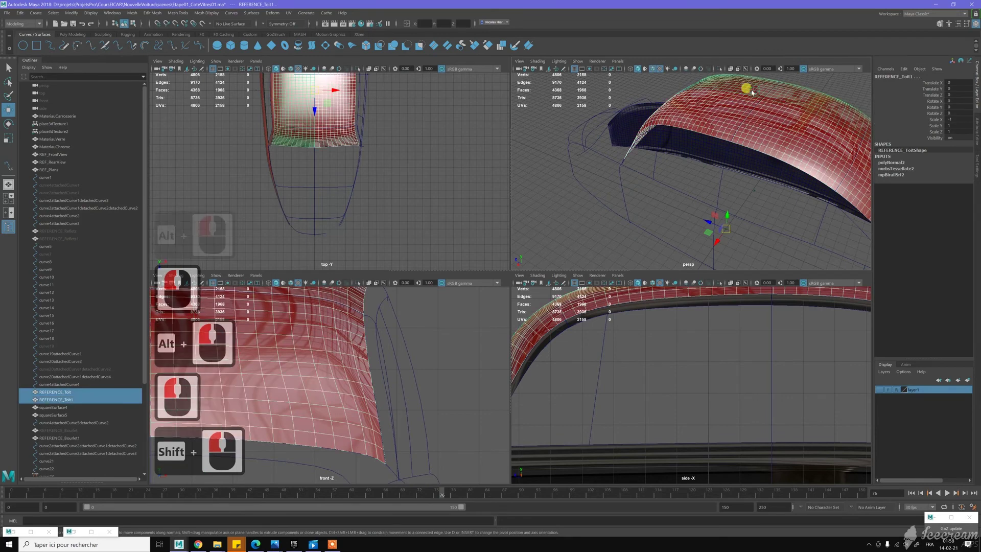
pyautogui.hotkey('ctrl', 'h')
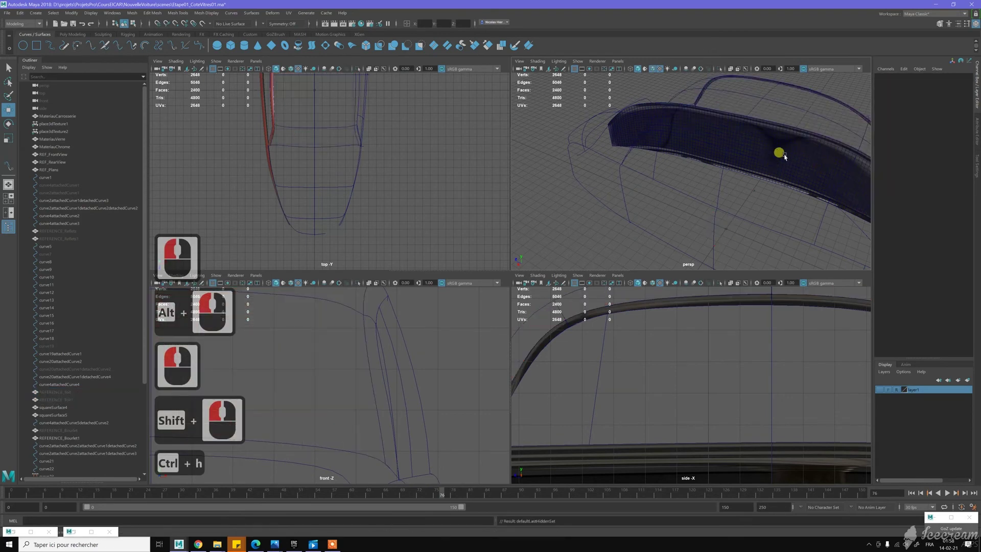
pyautogui.keyDown('alt'); pyautogui.moveTo(784, 155); pyautogui.dragTo(744, 160, button='middle'); pyautogui.keyUp('alt')
pyautogui.click(742, 160)
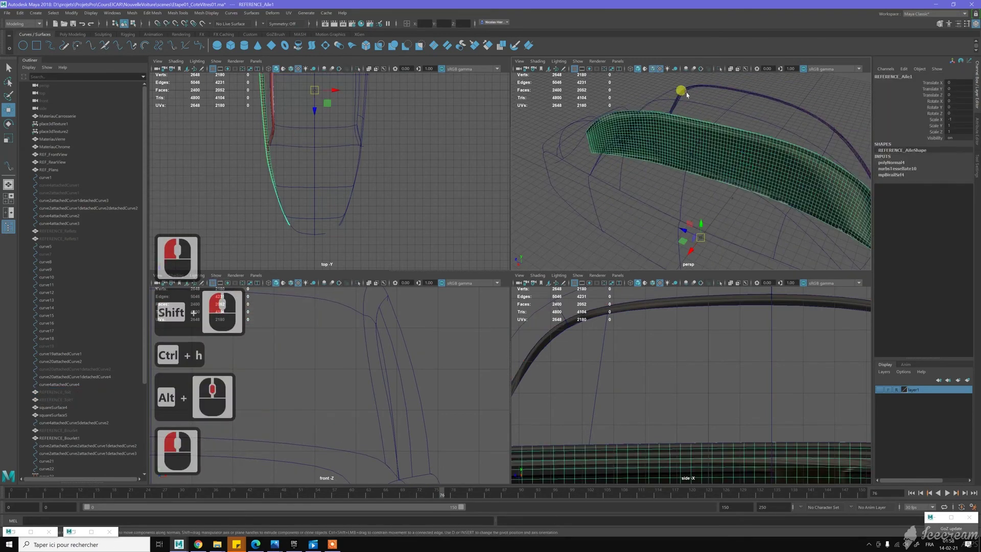
pyautogui.keyDown('shift'); pyautogui.click(742, 85); pyautogui.keyUp('shift')
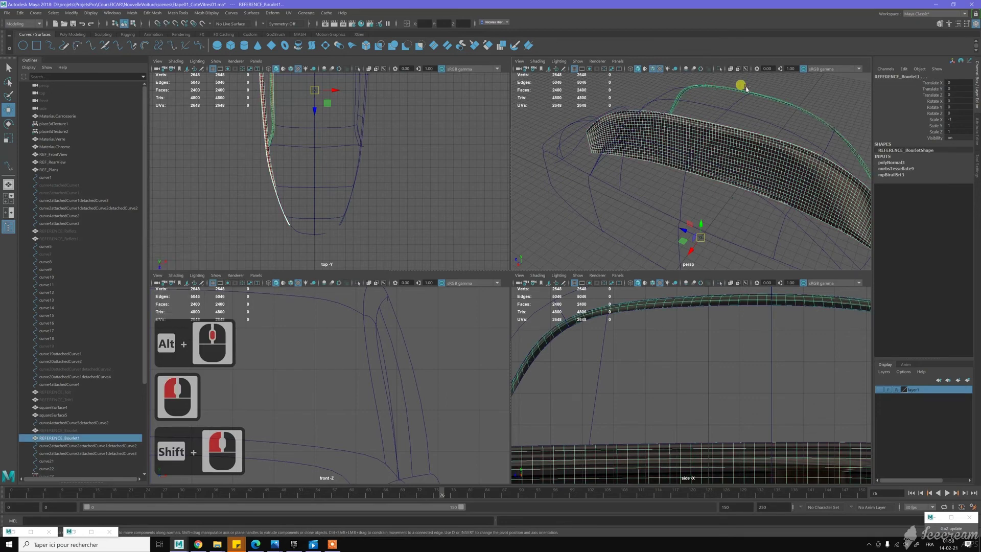
pyautogui.hotkey('ctrl', 'h')
# Open the Birail 3+ options and start the tool with polygon quad output and a count of 1000.
pyautogui.keyDown('alt'); pyautogui.moveTo(654, 191); pyautogui.dragTo(693, 205); pyautogui.keyUp('alt')
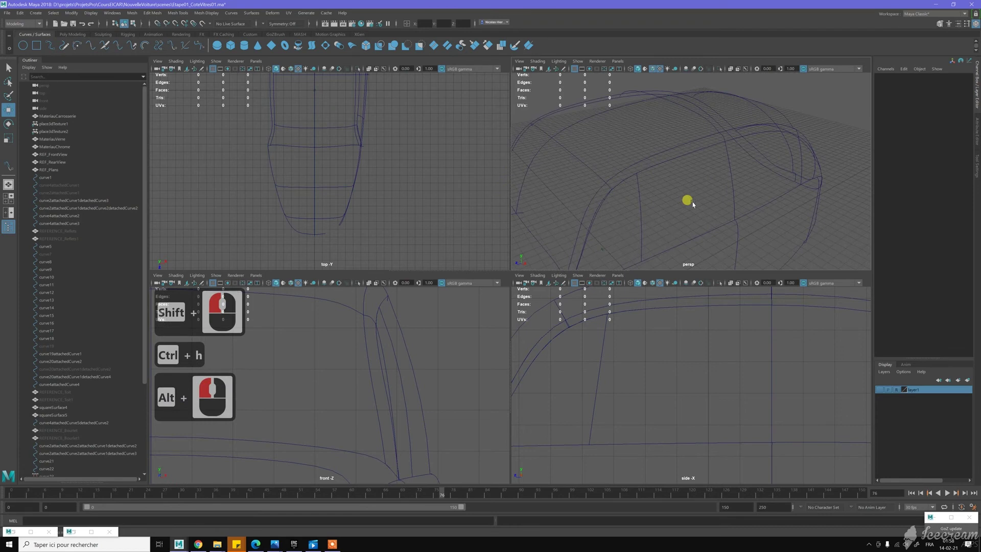
pyautogui.keyDown('alt'); pyautogui.moveTo(694, 204); pyautogui.dragTo(675, 204, button='right'); pyautogui.keyUp('alt')
pyautogui.press('w')
pyautogui.keyDown('alt'); pyautogui.moveTo(674, 204); pyautogui.dragTo(675, 186, button='middle'); pyautogui.keyUp('alt')
pyautogui.keyDown('alt'); pyautogui.moveTo(680, 186); pyautogui.dragTo(624, 183); pyautogui.keyUp('alt')
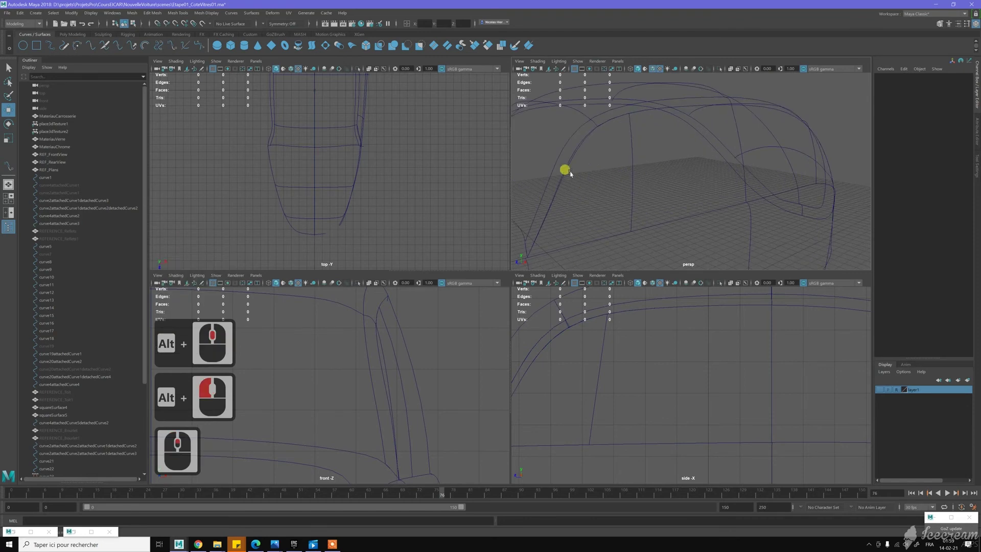
pyautogui.click(564, 169)
pyautogui.click(586, 175)
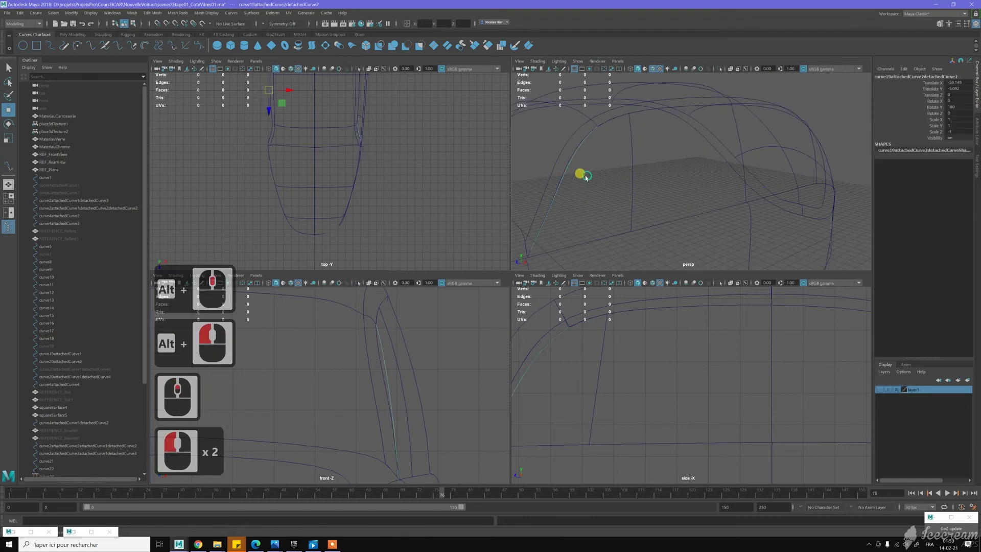
pyautogui.click(231, 12)
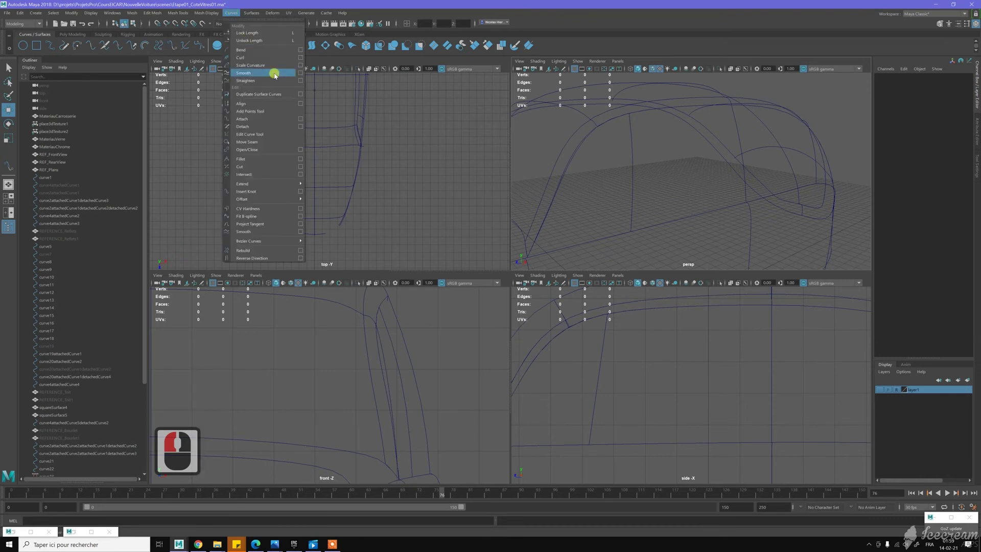
pyautogui.moveTo(251, 13)
pyautogui.moveTo(303, 56)
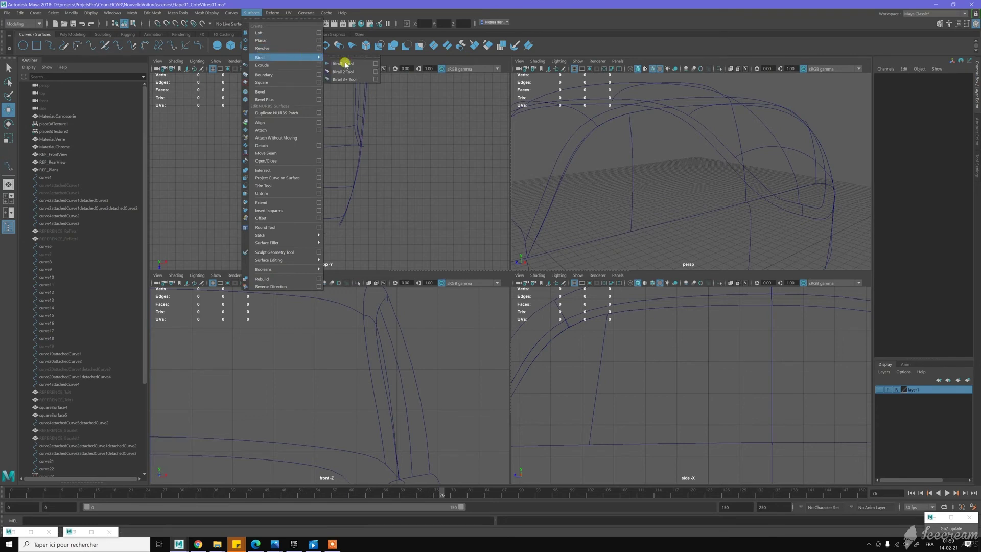
pyautogui.click(376, 79)
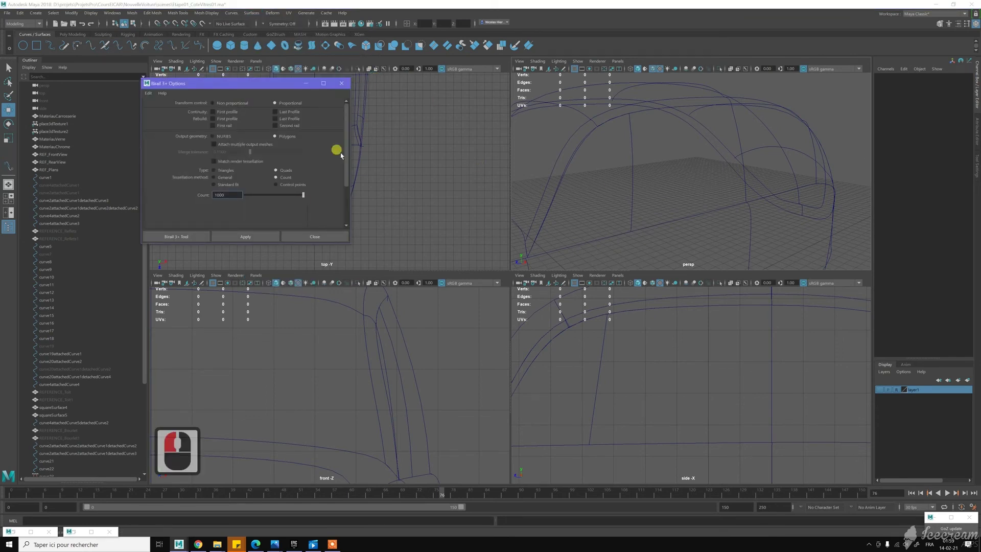
pyautogui.click(269, 235)
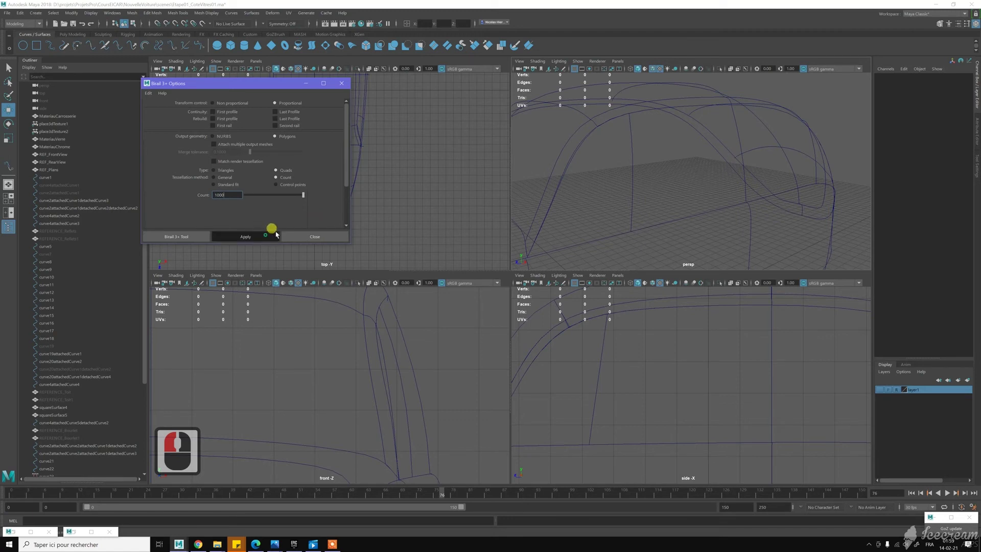
pyautogui.click(571, 162)
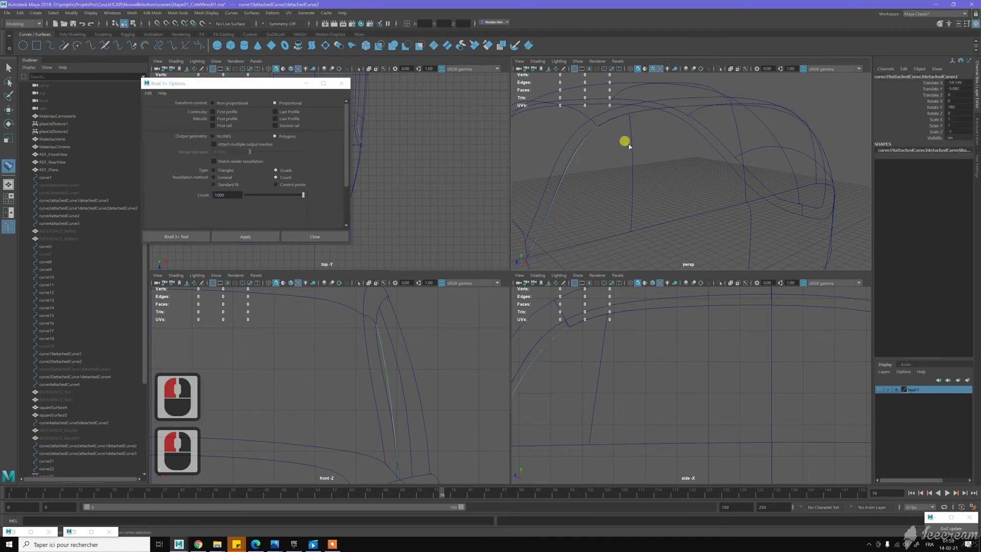
pyautogui.click(632, 142)
pyautogui.keyDown('alt'); pyautogui.moveTo(699, 178); pyautogui.dragTo(667, 177); pyautogui.keyUp('alt')
pyautogui.click(770, 199)
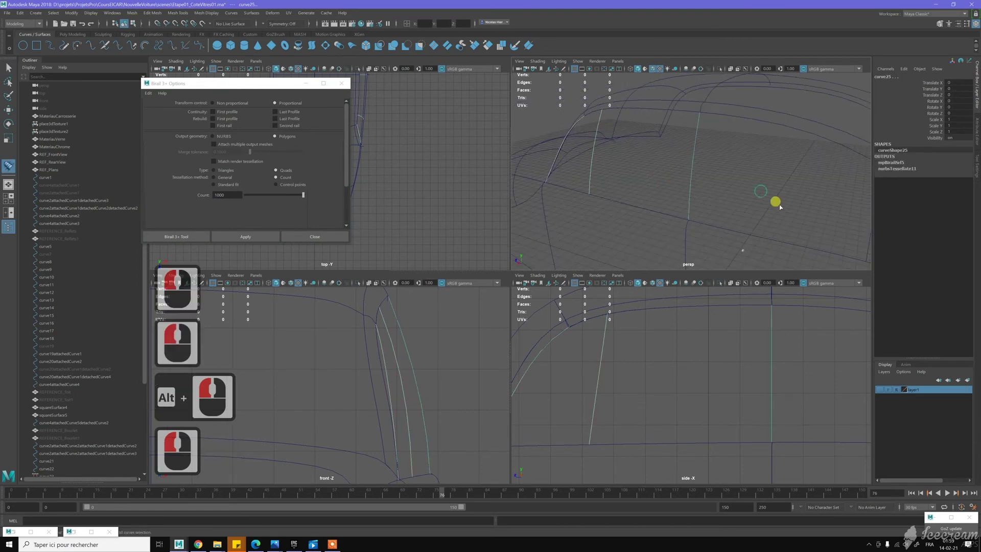
pyautogui.keyDown('alt'); pyautogui.moveTo(649, 169); pyautogui.dragTo(679, 161, button='middle'); pyautogui.keyUp('alt')
pyautogui.click(691, 163)
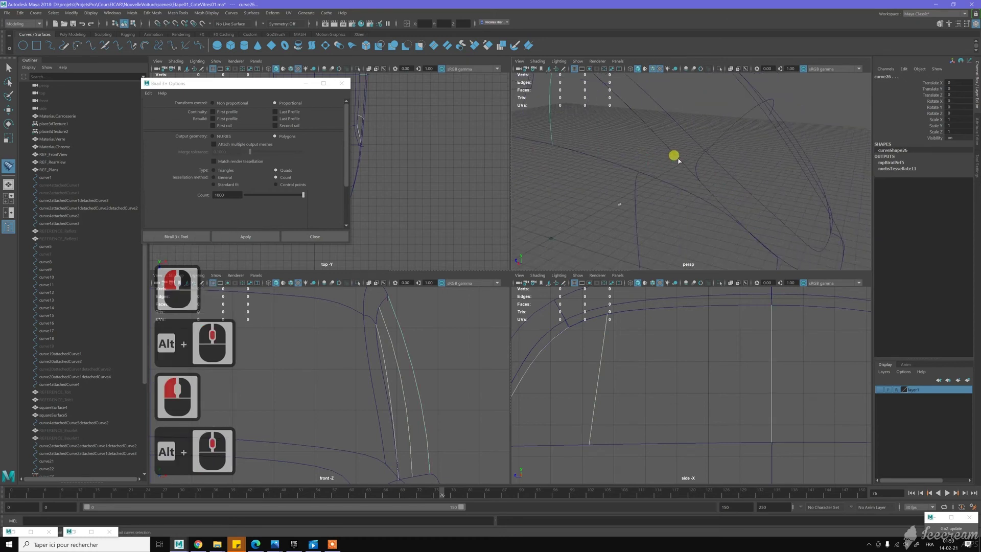
pyautogui.click(682, 163)
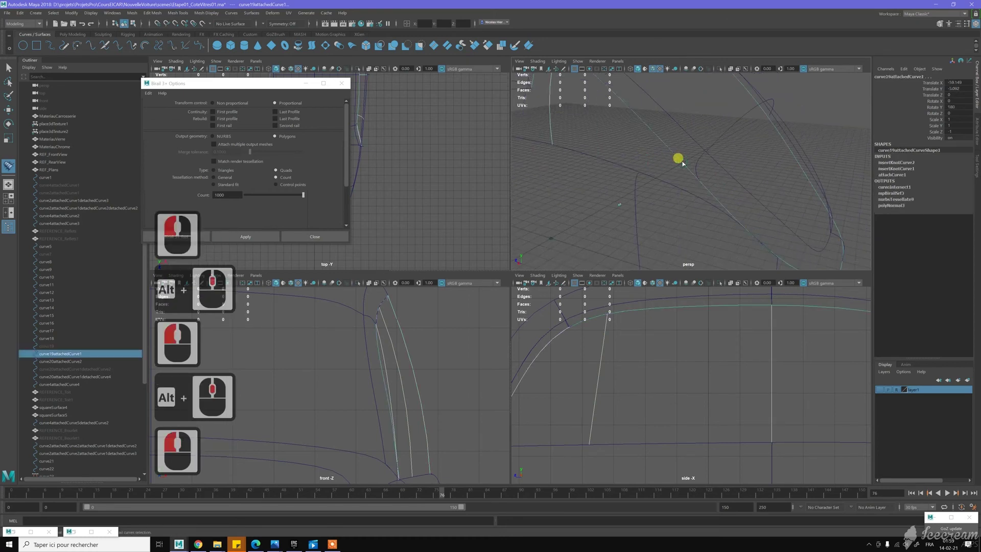
pyautogui.scroll(-3, 692, 191)
pyautogui.press('z')
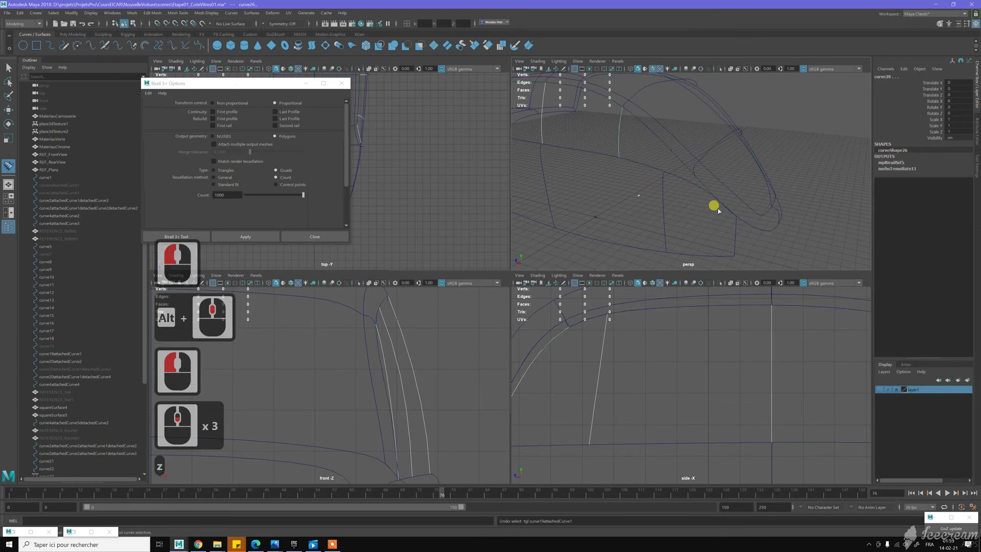
pyautogui.press('w')
# Hide the roof-side edge curve curve19attachedCurve1 that overlaps the window's rear profile curve.
pyautogui.click(765, 231)
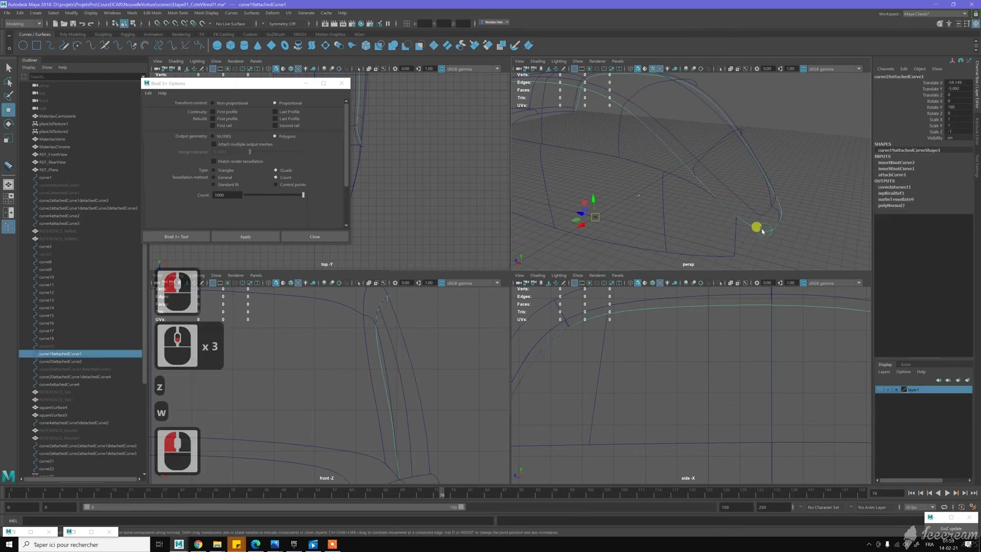
pyautogui.hotkey('ctrl', 'h')
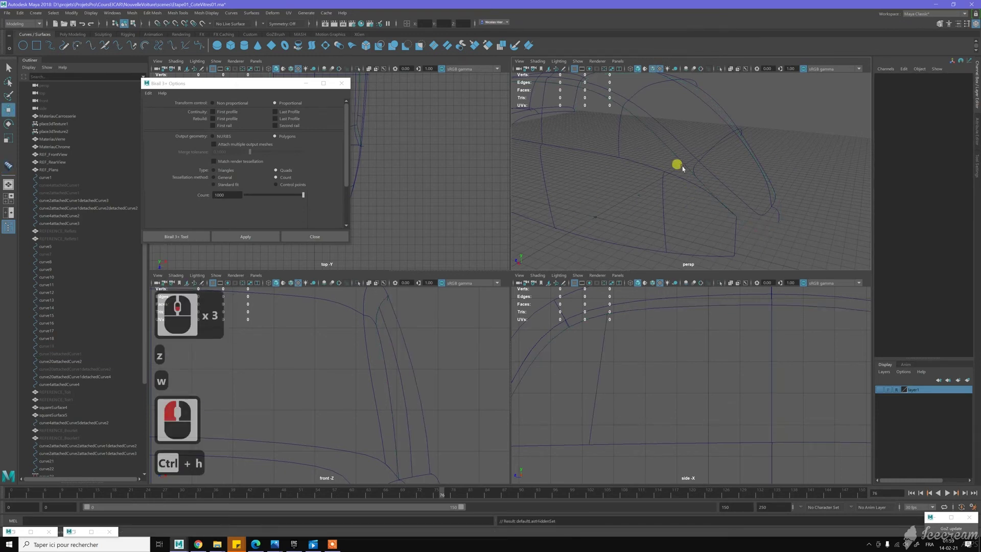
pyautogui.click(673, 160)
pyautogui.keyDown('alt'); pyautogui.moveTo(673, 160); pyautogui.dragTo(636, 183); pyautogui.keyUp('alt')
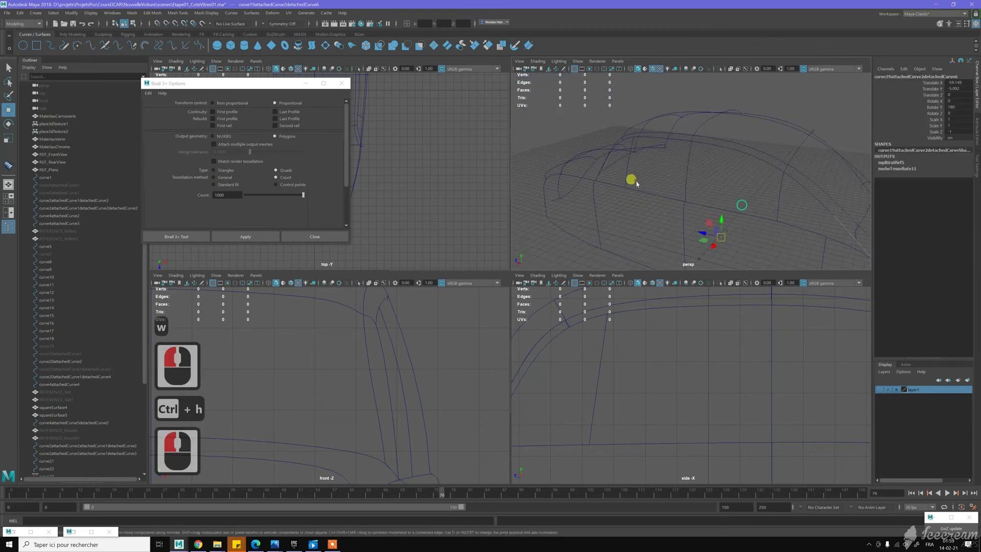
pyautogui.keyDown('alt'); pyautogui.moveTo(637, 182); pyautogui.dragTo(557, 180, button='middle'); pyautogui.keyUp('alt')
pyautogui.keyDown('alt'); pyautogui.moveTo(672, 179); pyautogui.dragTo(663, 148); pyautogui.keyUp('alt')
pyautogui.keyDown('alt'); pyautogui.moveTo(664, 147); pyautogui.dragTo(684, 221, button='middle'); pyautogui.keyUp('alt')
pyautogui.keyDown('alt'); pyautogui.moveTo(686, 221); pyautogui.dragTo(730, 220, button='right'); pyautogui.keyUp('alt')
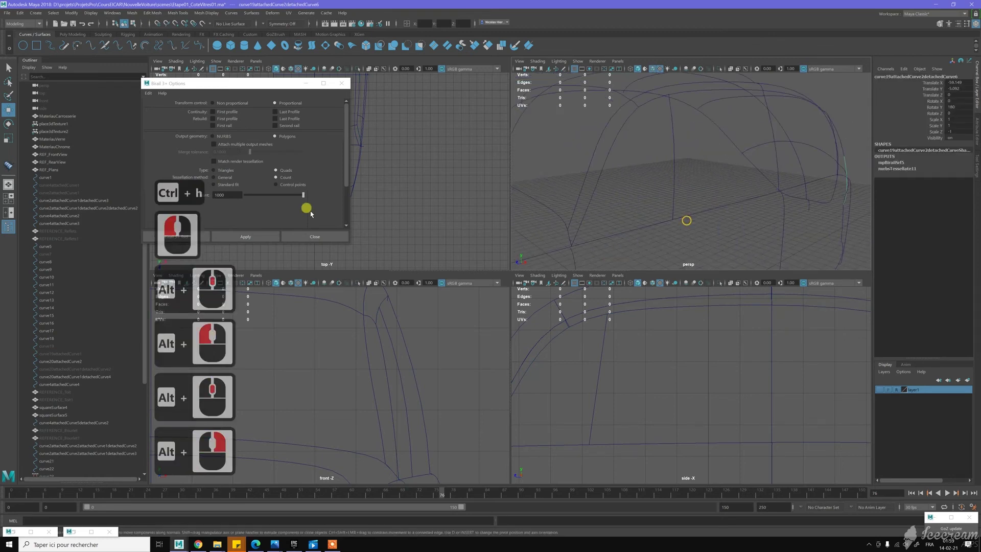
# Run Birail 3+ through the side window's profile curves from front to rear, using the lower panel edge and the window's upper edge as rails.
pyautogui.click(315, 236)
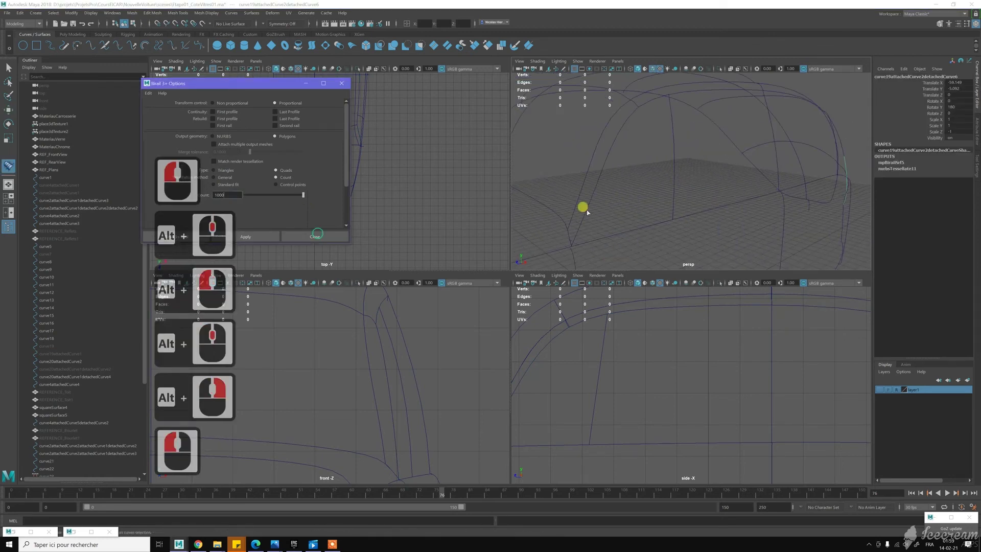
pyautogui.click(603, 174)
pyautogui.click(675, 160)
pyautogui.keyDown('alt'); pyautogui.moveTo(703, 181); pyautogui.dragTo(680, 187, button='middle'); pyautogui.keyUp('alt')
pyautogui.keyDown('alt'); pyautogui.moveTo(681, 186); pyautogui.dragTo(731, 186); pyautogui.keyUp('alt')
pyautogui.click(713, 179)
pyautogui.keyDown('alt'); pyautogui.moveTo(749, 185); pyautogui.dragTo(638, 177, button='middle'); pyautogui.keyUp('alt')
pyautogui.keyDown('alt'); pyautogui.moveTo(661, 174); pyautogui.dragTo(700, 158); pyautogui.keyUp('alt')
pyautogui.keyDown('alt'); pyautogui.moveTo(757, 190); pyautogui.dragTo(729, 186); pyautogui.keyUp('alt')
pyautogui.press('Return')
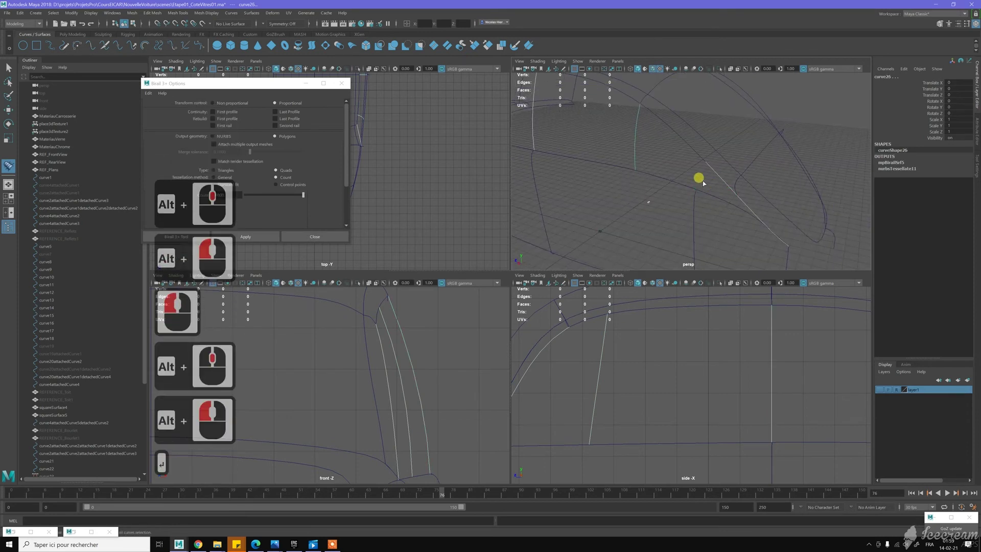
pyautogui.click(682, 183)
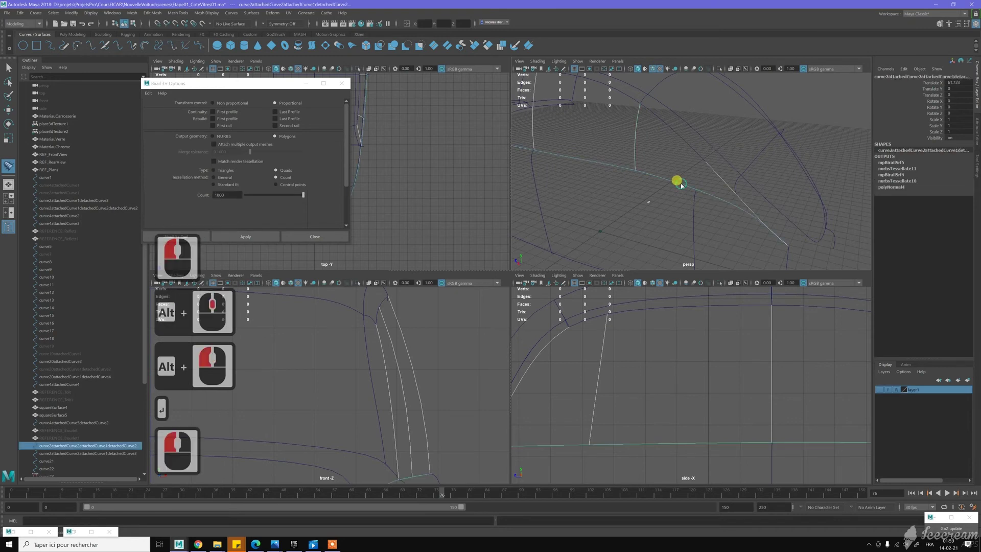
pyautogui.click(689, 146)
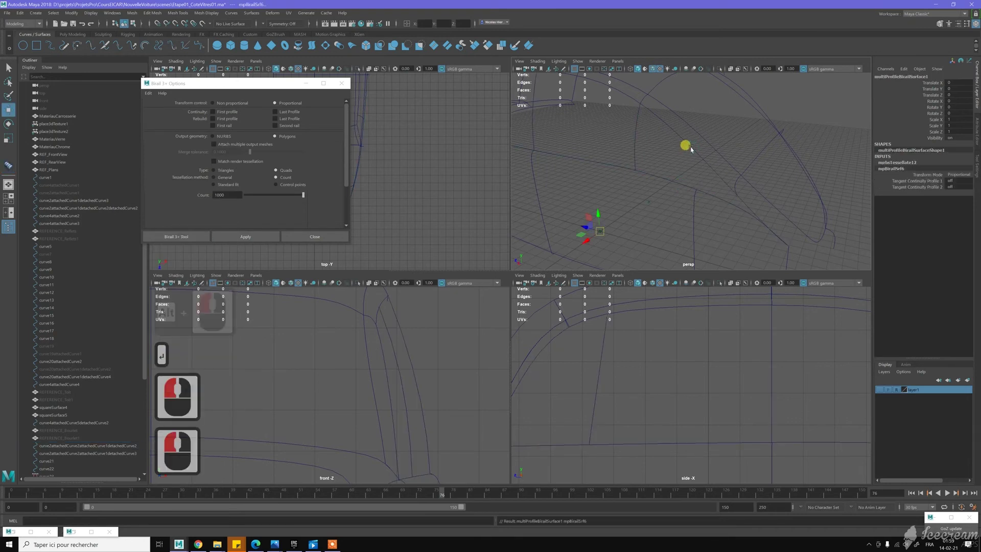
# Examine the front profile curve, the duplicated divider curve and the lower rail curve to check how they meet.
pyautogui.scroll(-5, 656, 185)
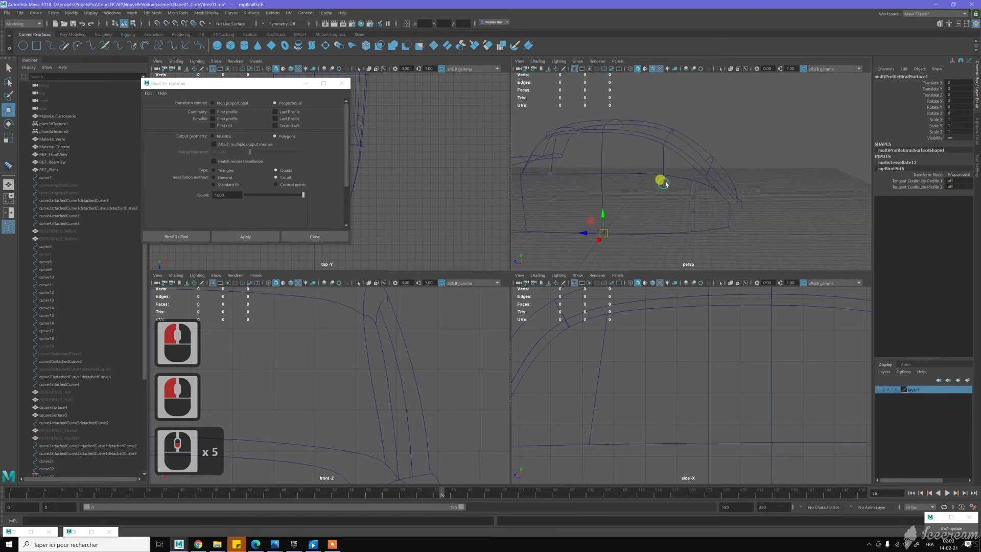
pyautogui.keyDown('alt'); pyautogui.moveTo(695, 189); pyautogui.dragTo(682, 161); pyautogui.keyUp('alt')
pyautogui.keyDown('alt'); pyautogui.moveTo(682, 161); pyautogui.dragTo(654, 178, button='middle'); pyautogui.keyUp('alt')
pyautogui.keyDown('alt'); pyautogui.scroll(3, 711, 179); pyautogui.keyUp('alt')
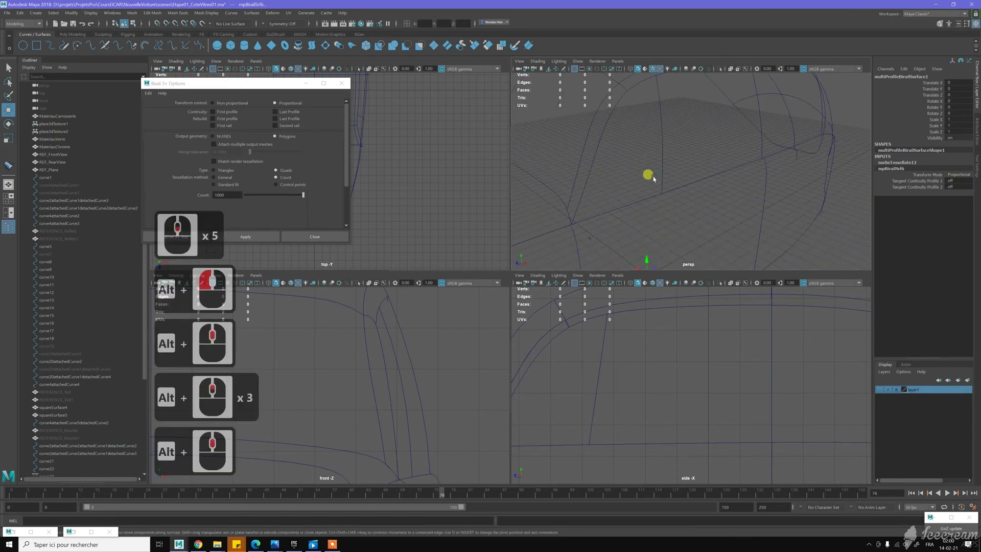
pyautogui.scroll(-1, 654, 179)
pyautogui.keyDown('alt'); pyautogui.moveTo(641, 169); pyautogui.dragTo(585, 164); pyautogui.keyUp('alt')
pyautogui.click(620, 128)
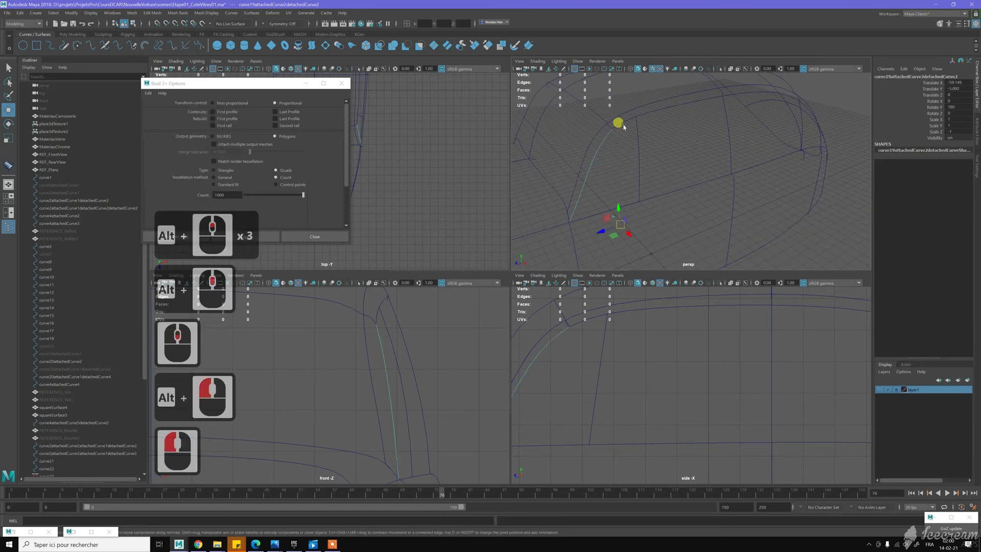
pyautogui.click(637, 128)
pyautogui.click(632, 203)
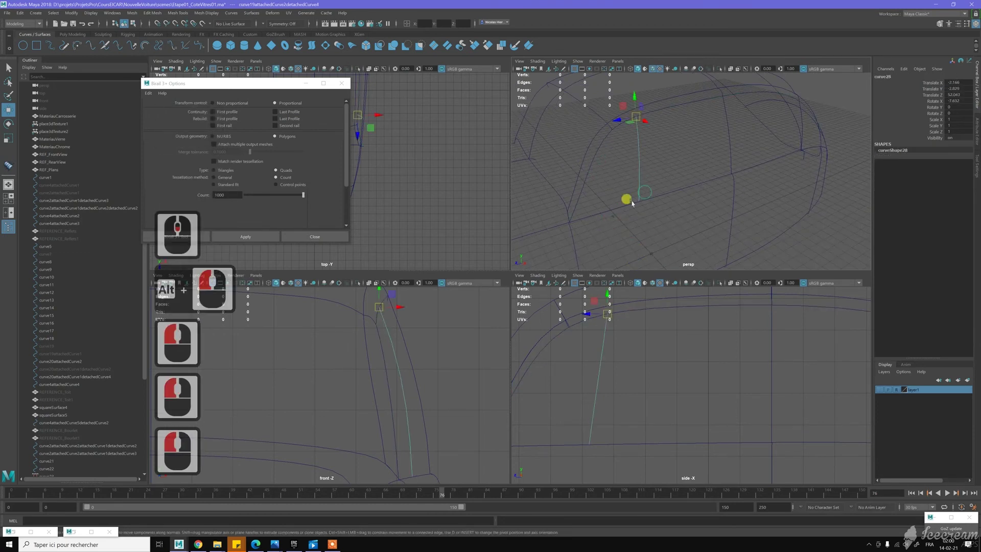
pyautogui.click(627, 205)
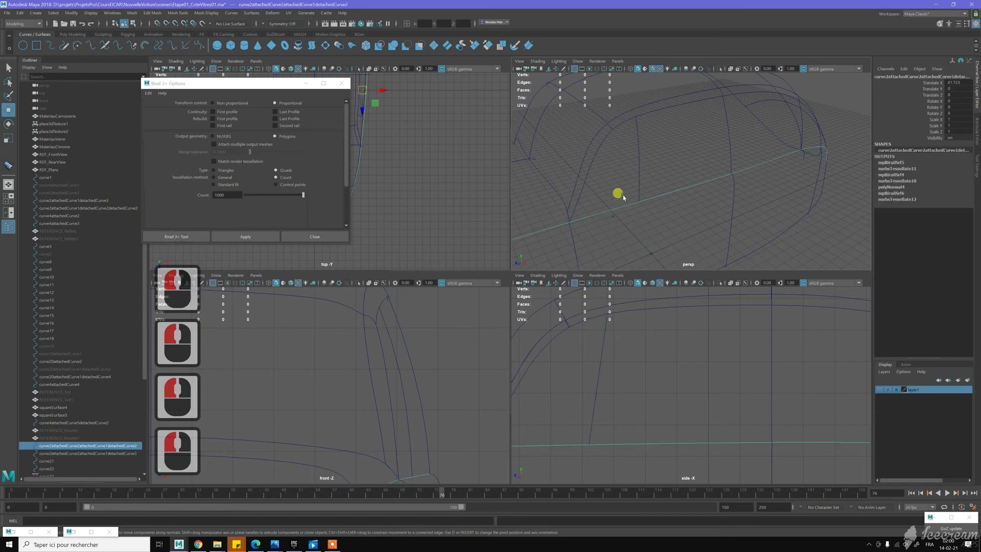
# Clear the curve selection and select the birail surface multiProfileBirailSurface1 in the Outliner.
pyautogui.click(624, 198)
pyautogui.click(623, 198)
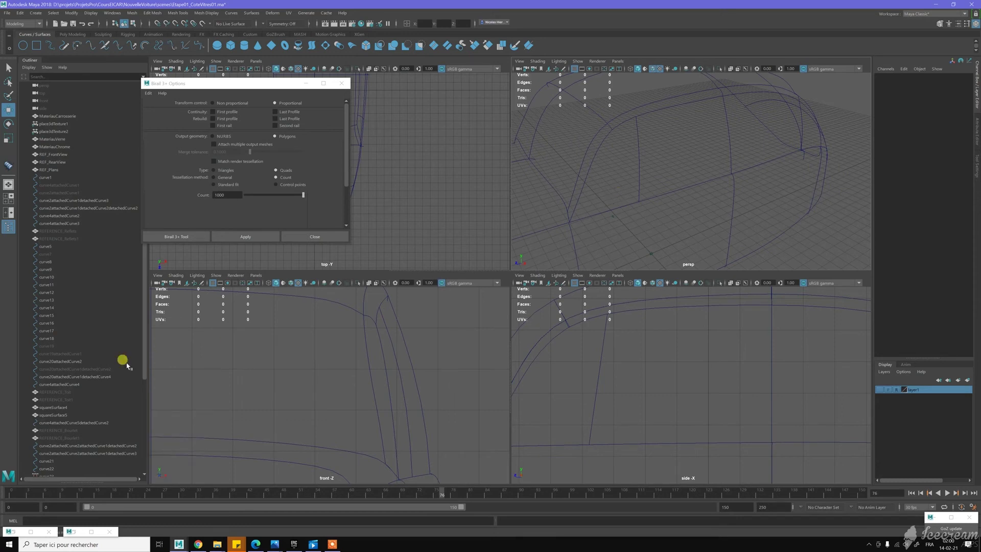
pyautogui.scroll(-10, 104, 369)
pyautogui.click(65, 446)
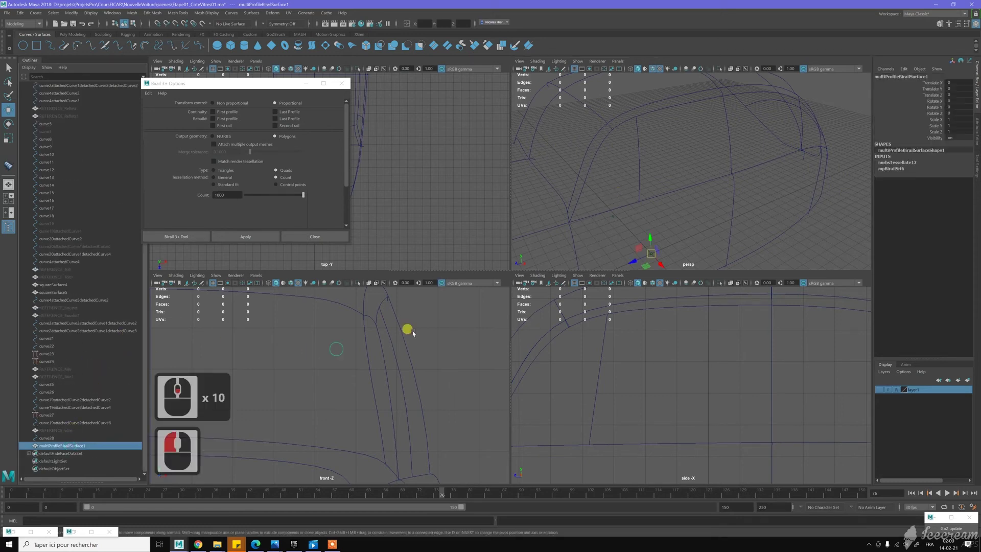
# Show the front profile curve's edit points and snap its lower end point onto the lower rail curve.
pyautogui.scroll(2, 632, 205)
pyautogui.keyDown('alt'); pyautogui.moveTo(656, 198); pyautogui.dragTo(642, 193, button='middle'); pyautogui.keyUp('alt')
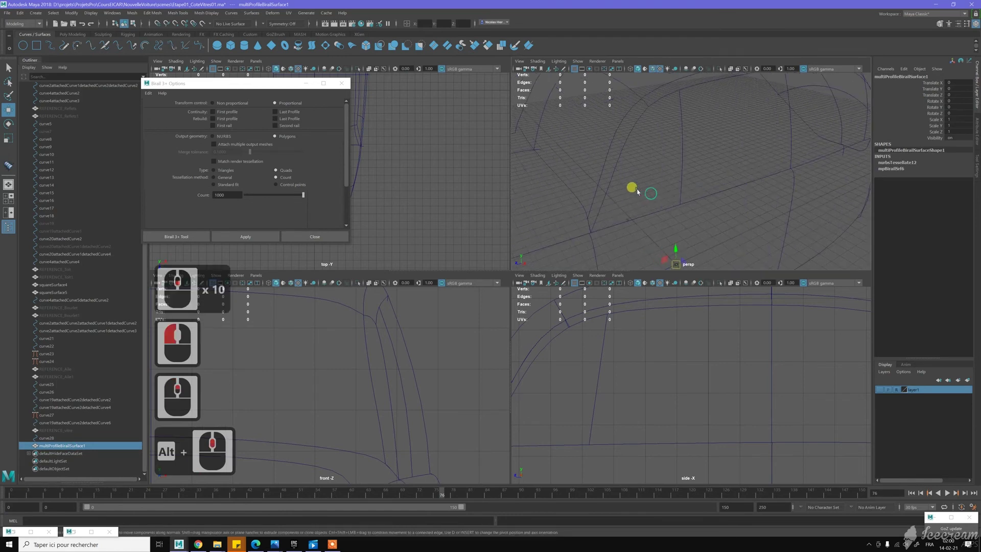
pyautogui.keyDown('alt'); pyautogui.moveTo(641, 193); pyautogui.dragTo(639, 200, button='right'); pyautogui.keyUp('alt')
pyautogui.keyDown('alt'); pyautogui.moveTo(640, 200); pyautogui.dragTo(651, 195, button='middle'); pyautogui.keyUp('alt')
pyautogui.keyDown('alt'); pyautogui.moveTo(646, 195); pyautogui.dragTo(642, 196, button='right'); pyautogui.keyUp('alt')
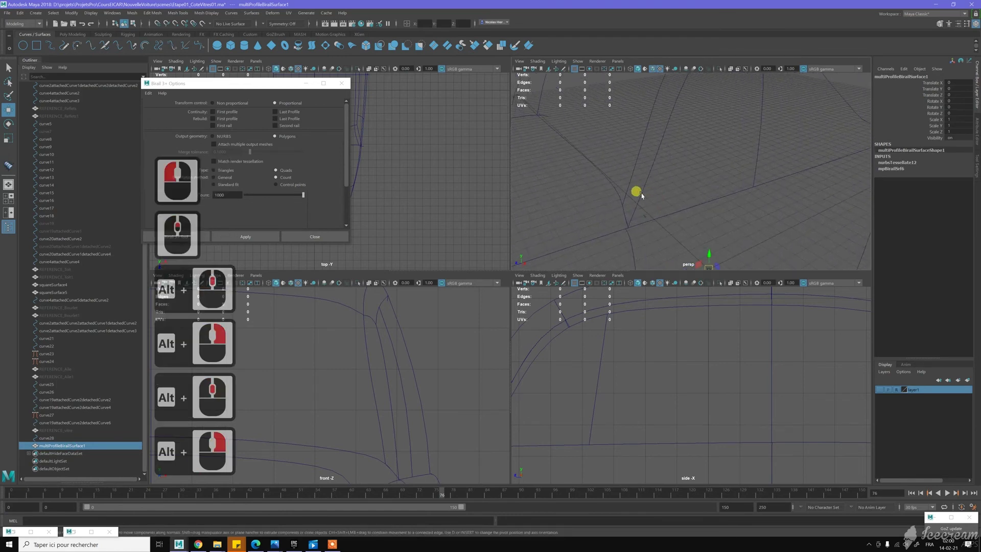
pyautogui.moveTo(639, 194); pyautogui.dragTo(674, 169)
pyautogui.moveTo(675, 171); pyautogui.dragTo(674, 188, button='right')
pyautogui.moveTo(607, 220); pyautogui.dragTo(643, 240)
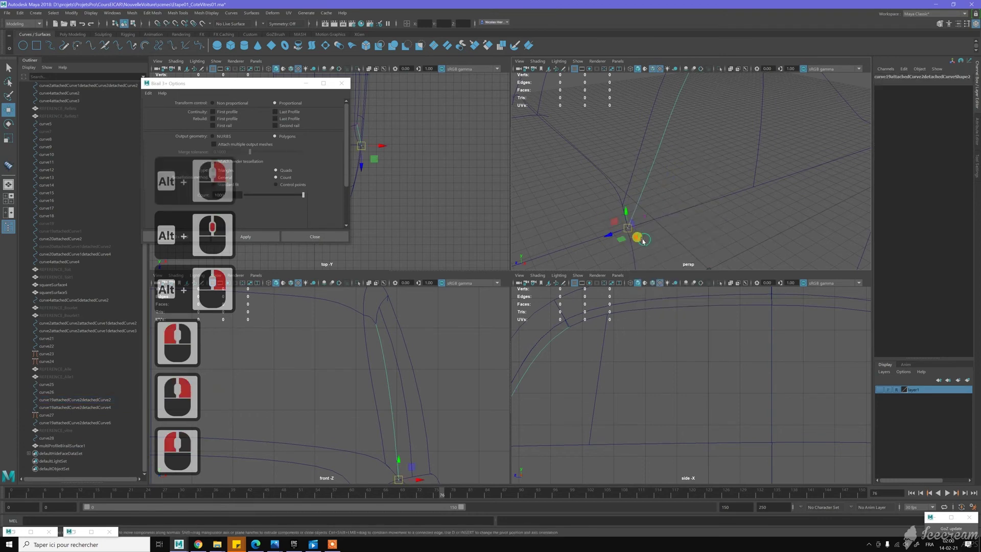
pyautogui.press('c')
pyautogui.moveTo(657, 218); pyautogui.dragTo(629, 239, button='middle')
# Snap the front profile curve's upper end point onto the window's upper rail curve.
pyautogui.keyDown('alt'); pyautogui.moveTo(715, 148); pyautogui.dragTo(649, 239, button='middle'); pyautogui.keyUp('alt')
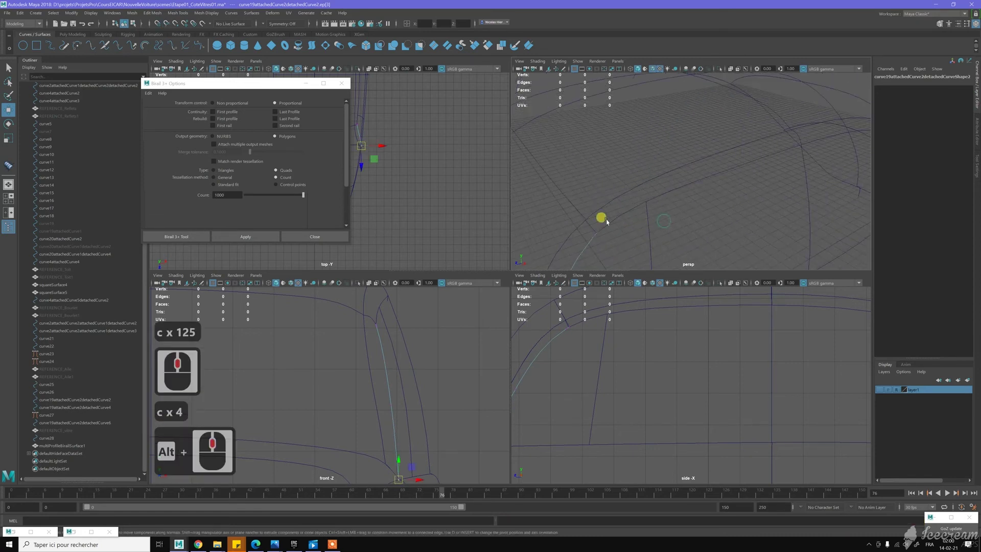
pyautogui.click(609, 237)
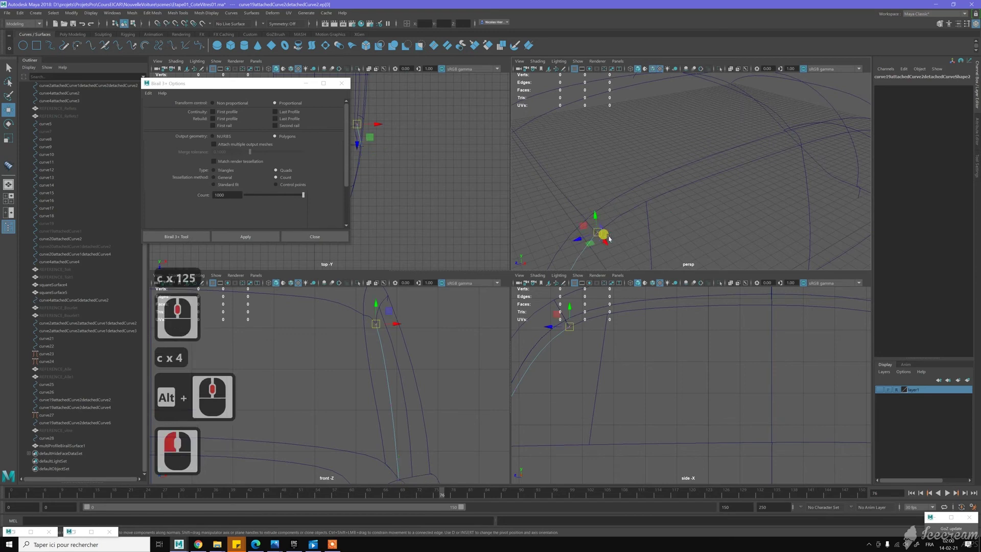
pyautogui.scroll(3, 609, 237)
pyautogui.scroll(1, 617, 223)
pyautogui.scroll(-2, 612, 220)
pyautogui.keyDown('alt'); pyautogui.moveTo(612, 219); pyautogui.dragTo(636, 171, button='middle'); pyautogui.keyUp('alt')
pyautogui.press('f')
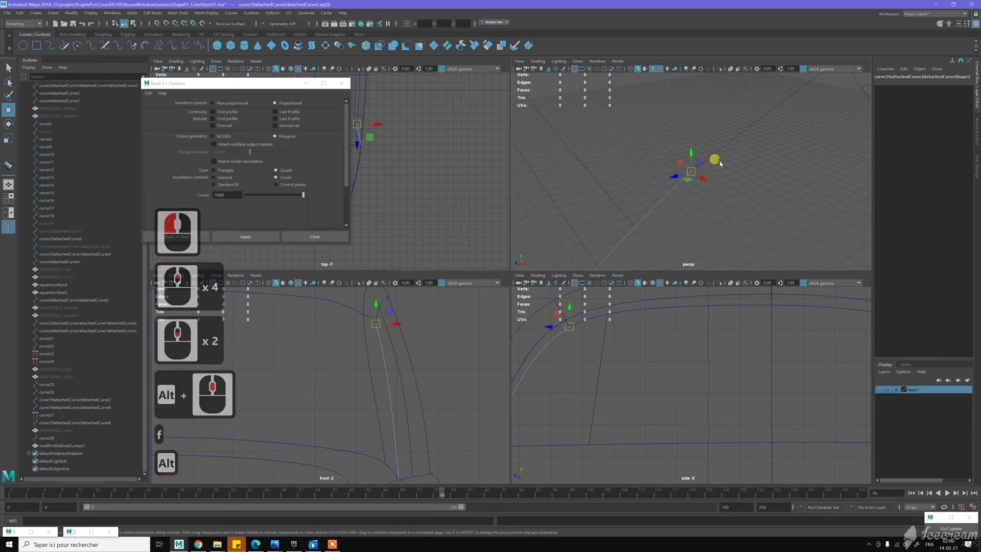
pyautogui.keyDown('alt'); pyautogui.moveTo(713, 163); pyautogui.dragTo(688, 189, button='middle'); pyautogui.keyUp('alt')
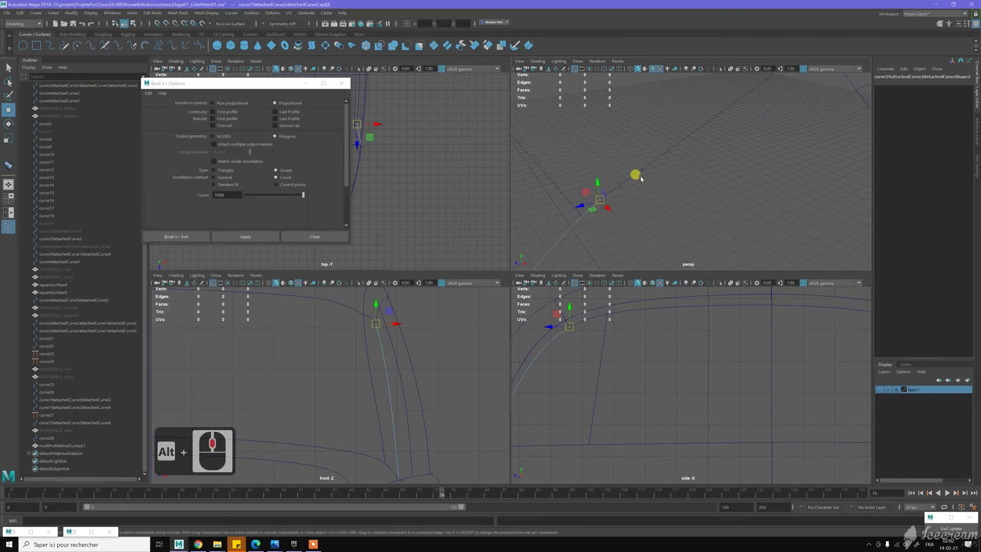
pyautogui.press('c')
pyautogui.moveTo(631, 176); pyautogui.dragTo(550, 235, button='middle')
pyautogui.press('w')
# Show the edit points of the divider profile curve28 and snap its upper end onto the upper rail curve.
pyautogui.scroll(-4, 644, 195)
pyautogui.keyDown('alt'); pyautogui.moveTo(655, 186); pyautogui.dragTo(593, 214, button='middle'); pyautogui.keyUp('alt')
pyautogui.scroll(-3, 680, 168)
pyautogui.keyDown('alt'); pyautogui.moveTo(748, 131); pyautogui.dragTo(659, 173, button='middle'); pyautogui.keyUp('alt')
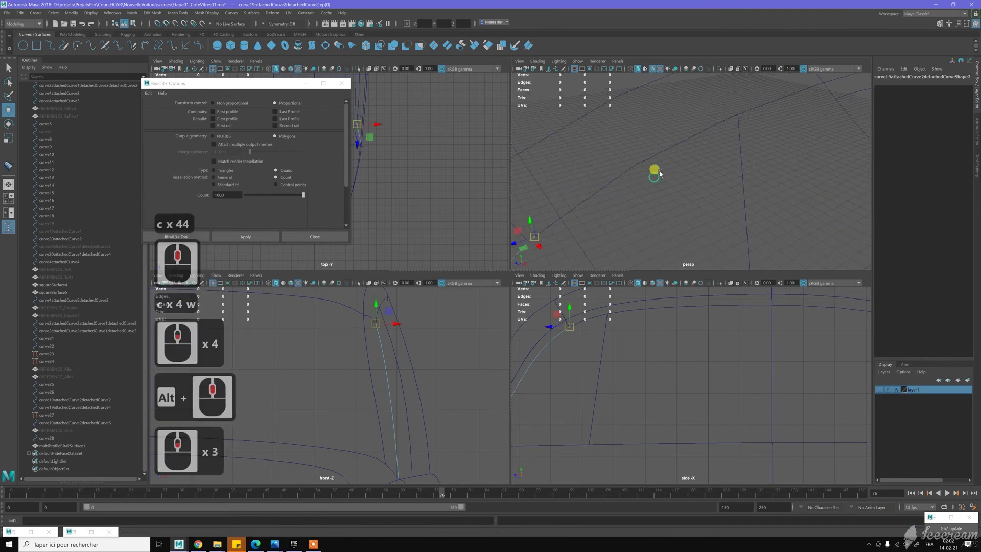
pyautogui.click(738, 128)
pyautogui.moveTo(740, 126); pyautogui.dragTo(737, 141, button='right')
pyautogui.moveTo(728, 101); pyautogui.dragTo(747, 121)
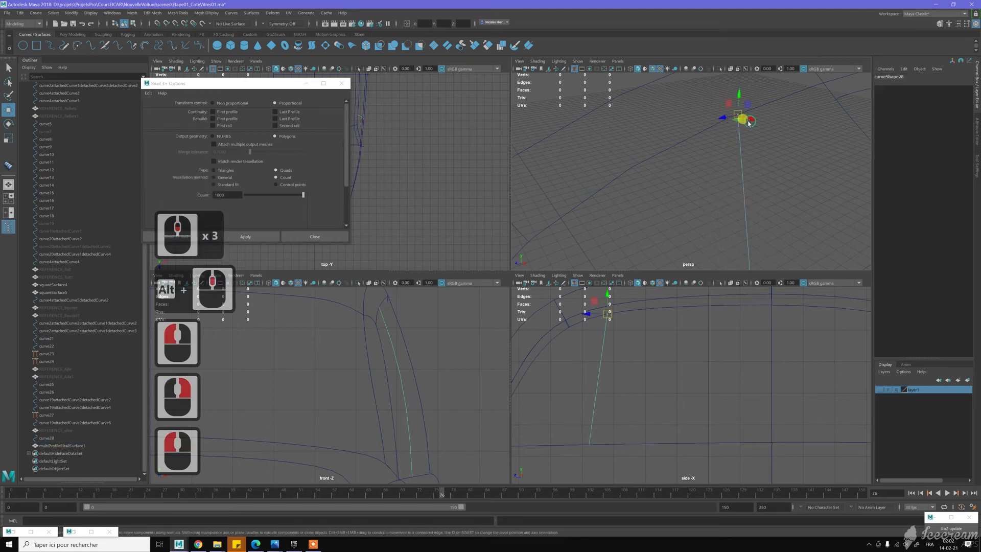
pyautogui.press('c')
pyautogui.moveTo(717, 124); pyautogui.dragTo(738, 120, button='middle')
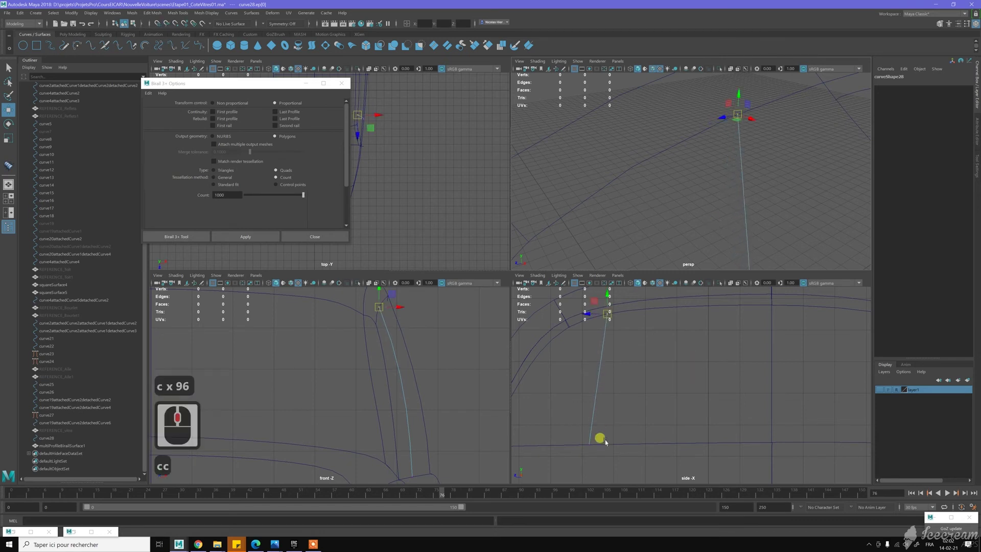
# Snap the lower end point of divider curve28 onto the lower rail curve in the side view.
pyautogui.moveTo(582, 439); pyautogui.dragTo(603, 464)
pyautogui.keyDown('alt'); pyautogui.moveTo(630, 420); pyautogui.dragTo(673, 369, button='middle'); pyautogui.keyUp('alt')
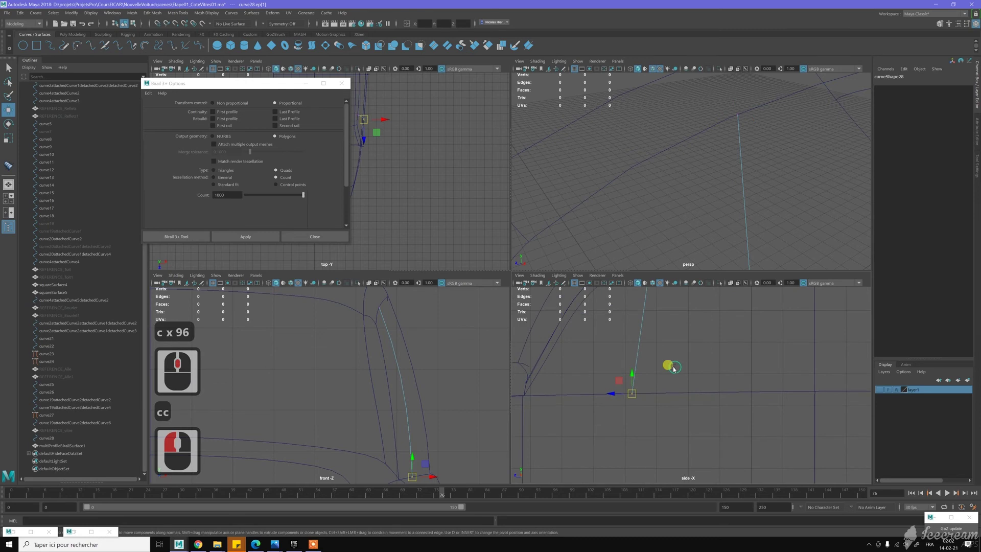
pyautogui.press('c')
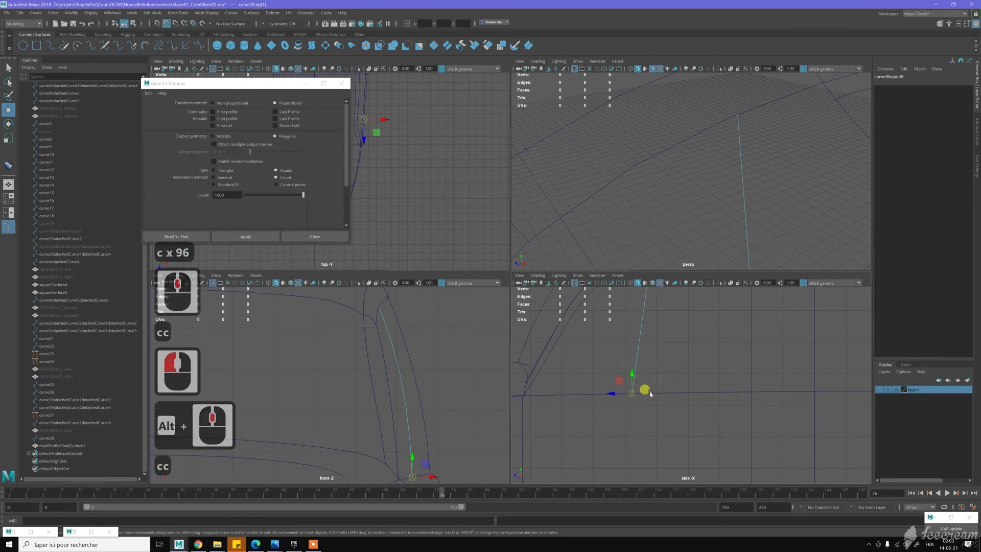
pyautogui.moveTo(648, 394); pyautogui.dragTo(639, 397, button='middle')
pyautogui.scroll(-9, 673, 377)
pyautogui.keyDown('alt'); pyautogui.moveTo(740, 345); pyautogui.dragTo(702, 352, button='middle'); pyautogui.keyUp('alt')
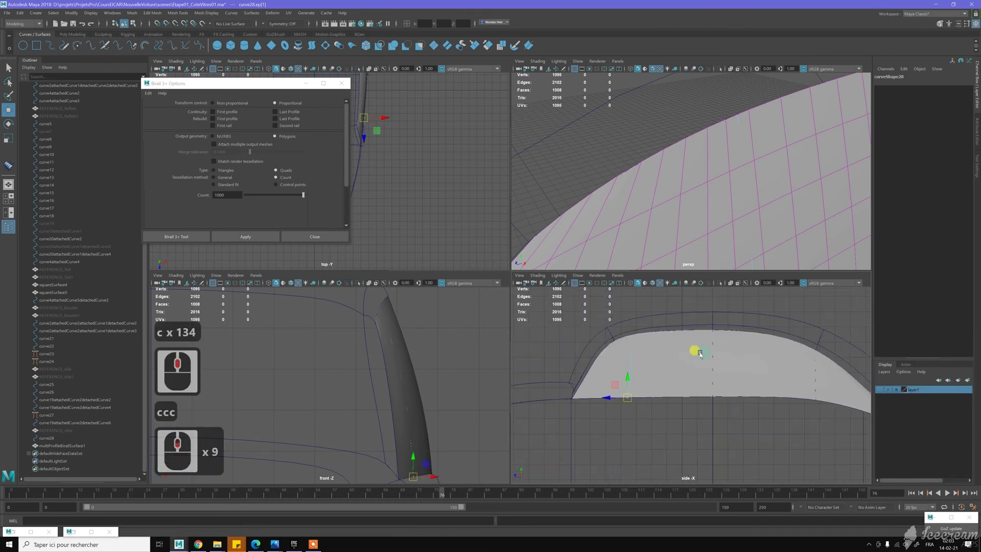
# Return divider curve28 to object mode, clear the selection and maximize the perspective view.
pyautogui.press('w')
pyautogui.moveTo(679, 213); pyautogui.dragTo(709, 195, button='right')
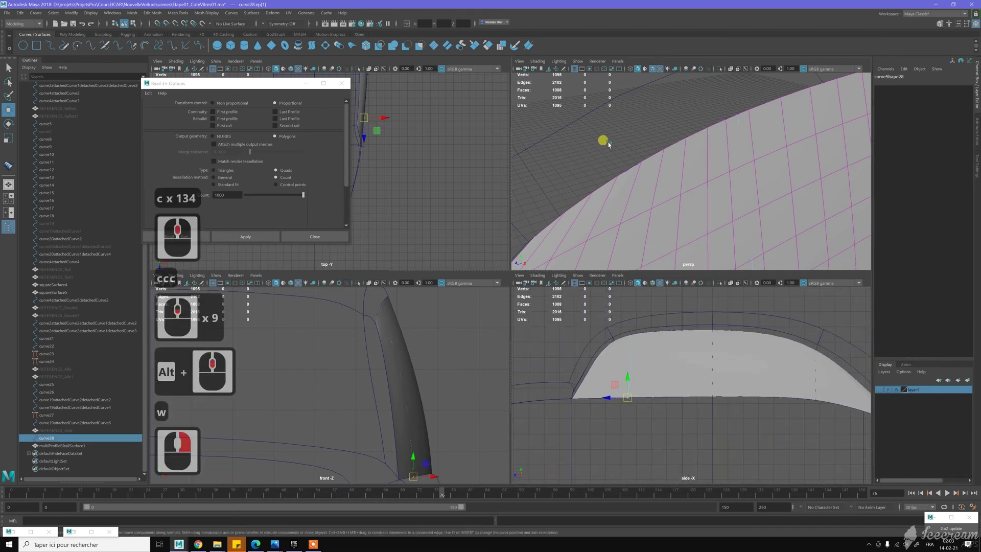
pyautogui.click(607, 144)
pyautogui.press('space')
pyautogui.scroll(6, 626, 180)
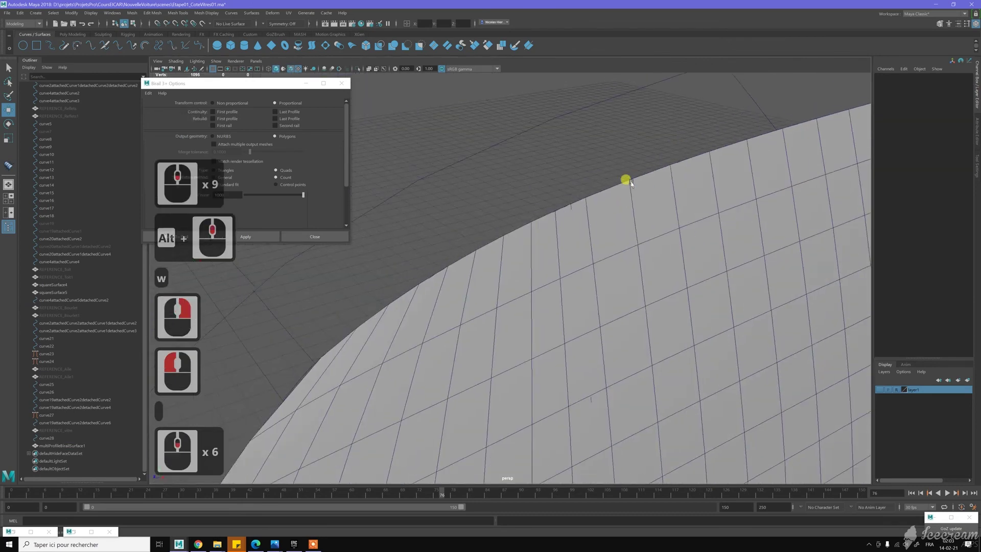
# Select the side window surface and assign the reflective red car-body material to it.
pyautogui.scroll(-19, 629, 182)
pyautogui.keyDown('alt'); pyautogui.moveTo(628, 254); pyautogui.dragTo(591, 305); pyautogui.keyUp('alt')
pyautogui.keyDown('alt'); pyautogui.moveTo(591, 306); pyautogui.dragTo(586, 309, button='middle'); pyautogui.keyUp('alt')
pyautogui.keyDown('alt'); pyautogui.moveTo(586, 309); pyautogui.dragTo(554, 279, button='right'); pyautogui.keyUp('alt')
pyautogui.click(566, 286)
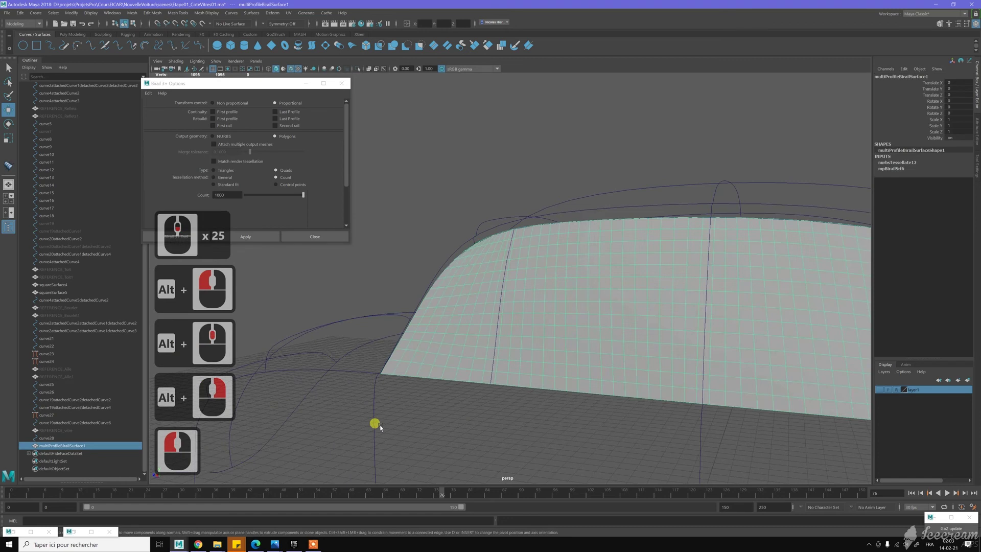
pyautogui.click(72, 532)
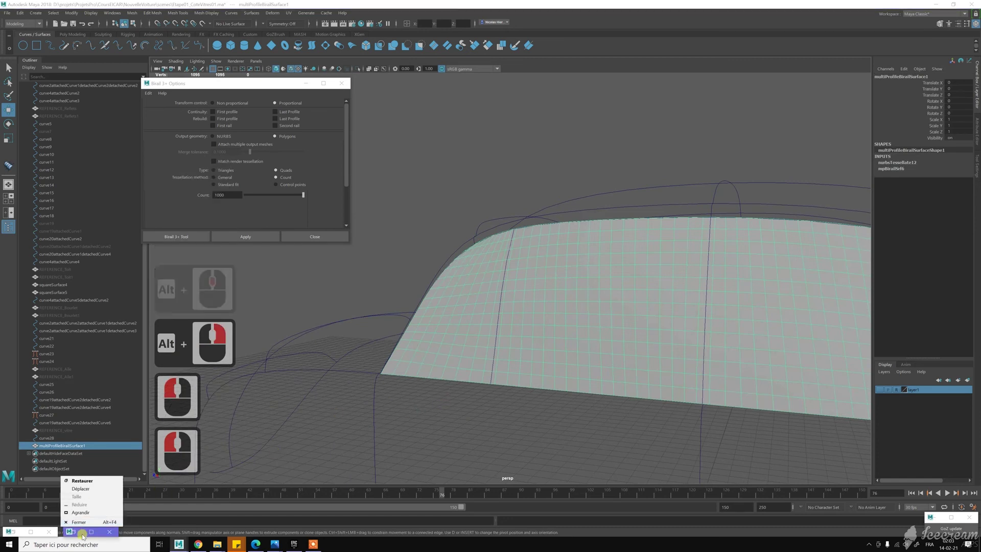
pyautogui.click(75, 532)
pyautogui.click(74, 531)
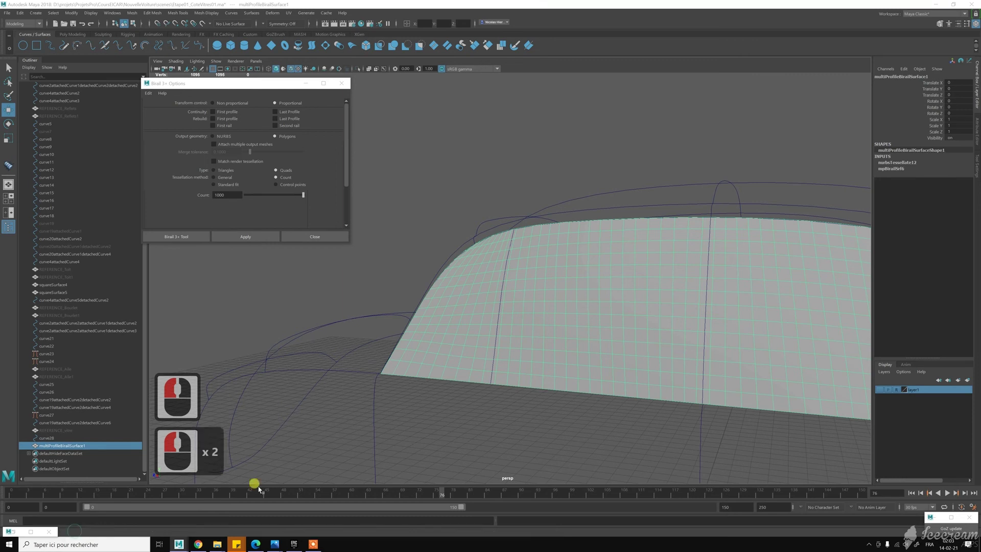
pyautogui.click(12, 531)
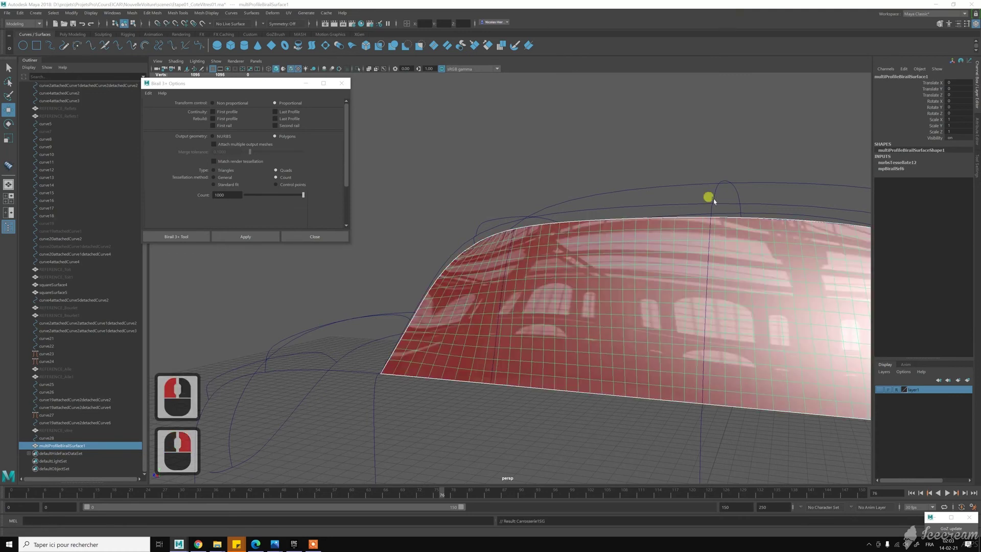
# Deselect the window surface, close the Birail 3+ options and turn off the wireframe display on shaded objects.
pyautogui.click(660, 162)
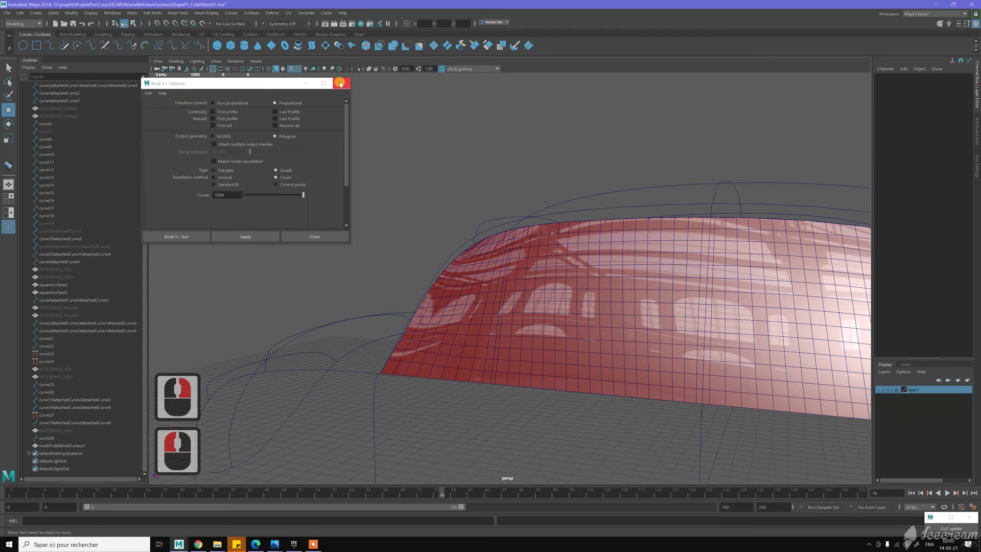
pyautogui.click(340, 83)
pyautogui.click(290, 70)
# Examine the reflections across the side window surface from several angles, especially around its front upper corner.
pyautogui.keyDown('alt'); pyautogui.moveTo(583, 190); pyautogui.dragTo(460, 175, button='middle'); pyautogui.keyUp('alt')
pyautogui.moveTo(460, 175)
pyautogui.keyDown('alt'); pyautogui.mouseDown()
pyautogui.moveTo(508, 167)
pyautogui.moveTo(486, 181)
pyautogui.mouseUp(); pyautogui.keyUp('alt')
pyautogui.keyDown('alt'); pyautogui.moveTo(471, 226); pyautogui.dragTo(338, 232); pyautogui.keyUp('alt')
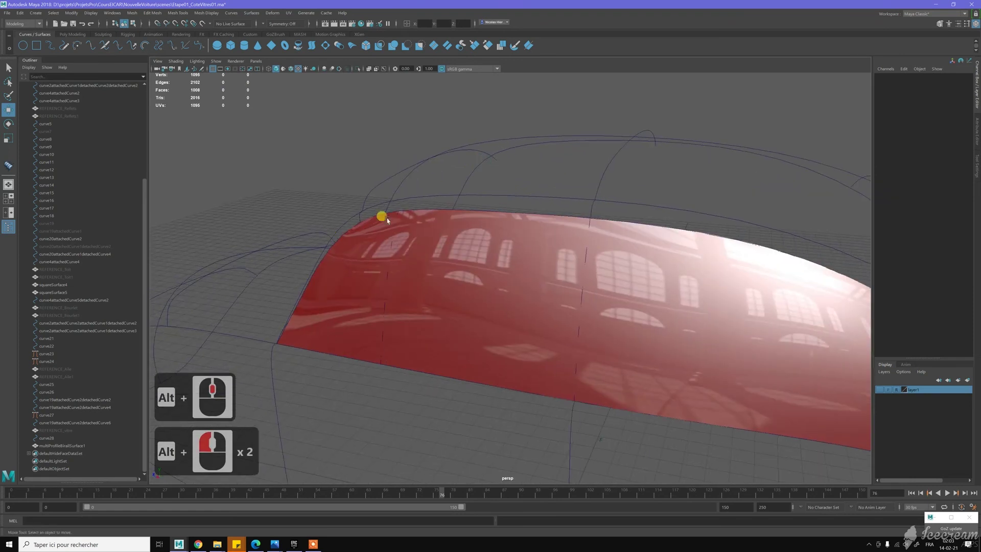
pyautogui.keyDown('alt'); pyautogui.moveTo(369, 173); pyautogui.dragTo(503, 182); pyautogui.keyUp('alt')
pyautogui.keyDown('alt'); pyautogui.moveTo(503, 182); pyautogui.dragTo(532, 222, button='middle'); pyautogui.keyUp('alt')
pyautogui.keyDown('alt'); pyautogui.moveTo(532, 221); pyautogui.dragTo(569, 219, button='right'); pyautogui.keyUp('alt')
pyautogui.keyDown('alt'); pyautogui.moveTo(568, 218); pyautogui.dragTo(555, 227); pyautogui.keyUp('alt')
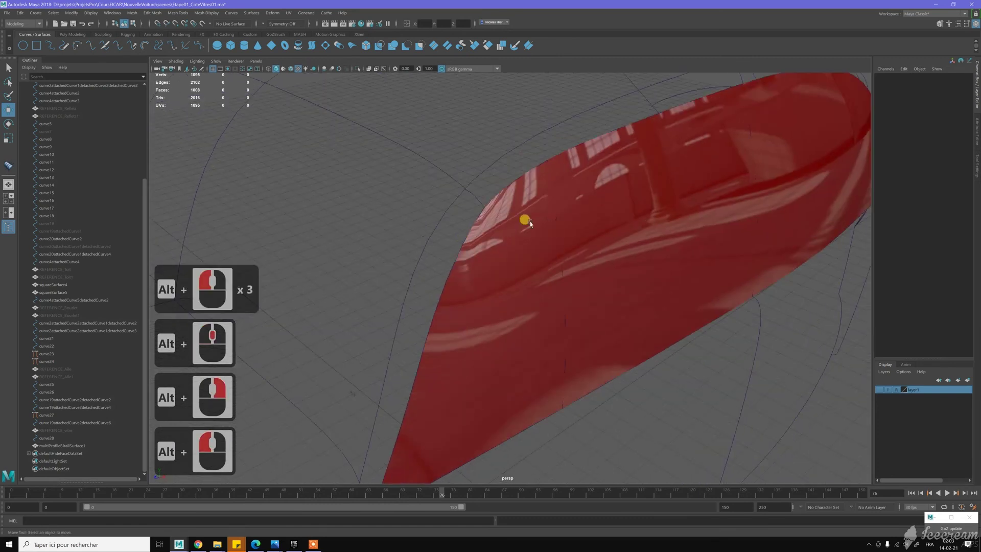
pyautogui.keyDown('alt'); pyautogui.moveTo(462, 244); pyautogui.dragTo(481, 225); pyautogui.keyUp('alt')
# Select the window's front profile curve and display its control vertices.
pyautogui.click(410, 222)
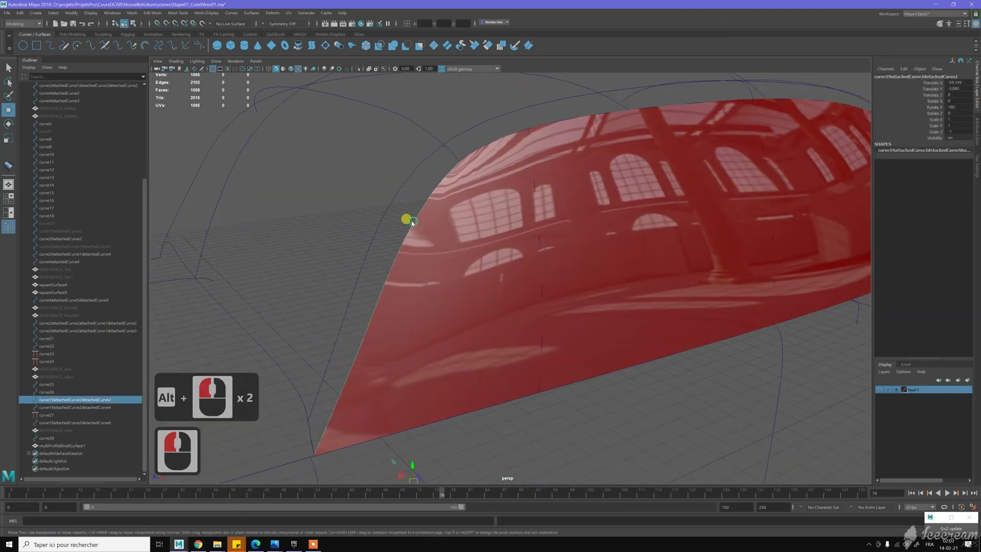
pyautogui.keyDown('alt'); pyautogui.moveTo(458, 206); pyautogui.dragTo(453, 202); pyautogui.keyUp('alt')
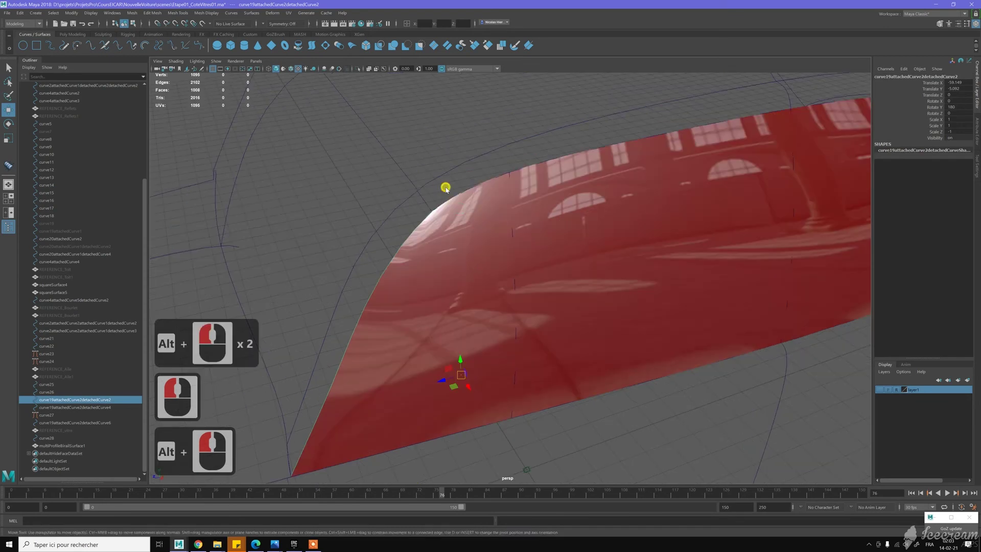
pyautogui.rightClick(446, 188)
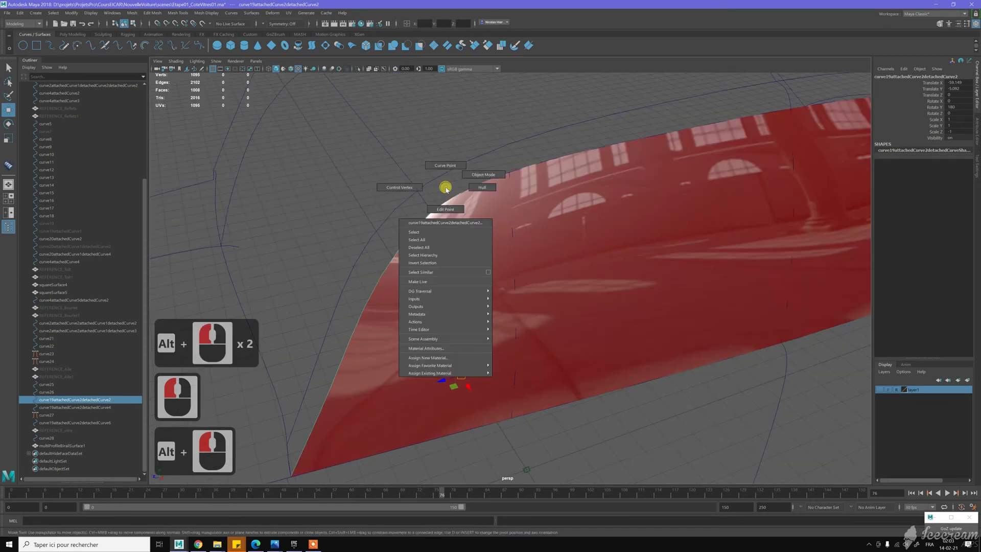
pyautogui.click(416, 189)
pyautogui.keyDown('alt'); pyautogui.moveTo(440, 185); pyautogui.dragTo(458, 191); pyautogui.keyUp('alt')
pyautogui.scroll(7, 508, 249)
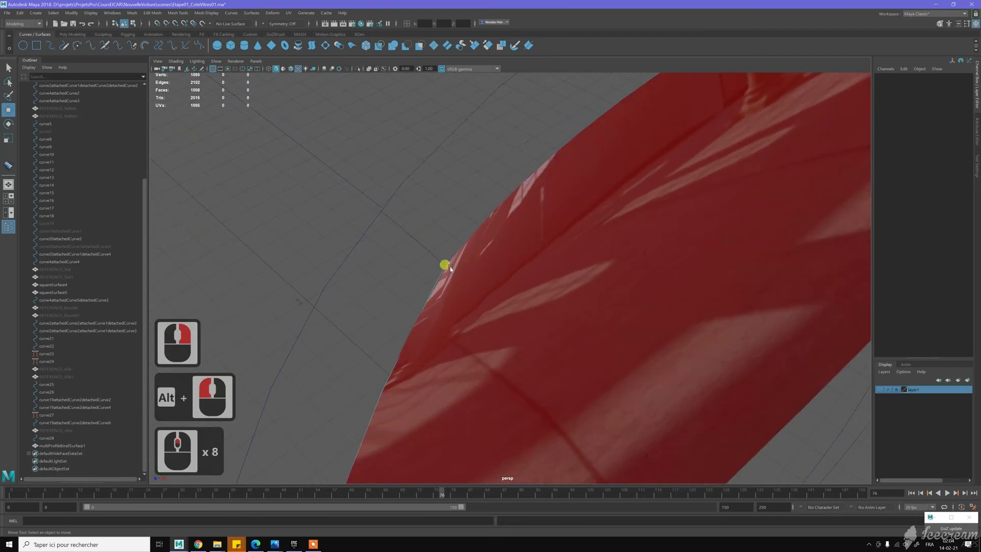
# Try shifting the control vertex near the front profile curve's upper end along X, and undo the move.
pyautogui.click(443, 267)
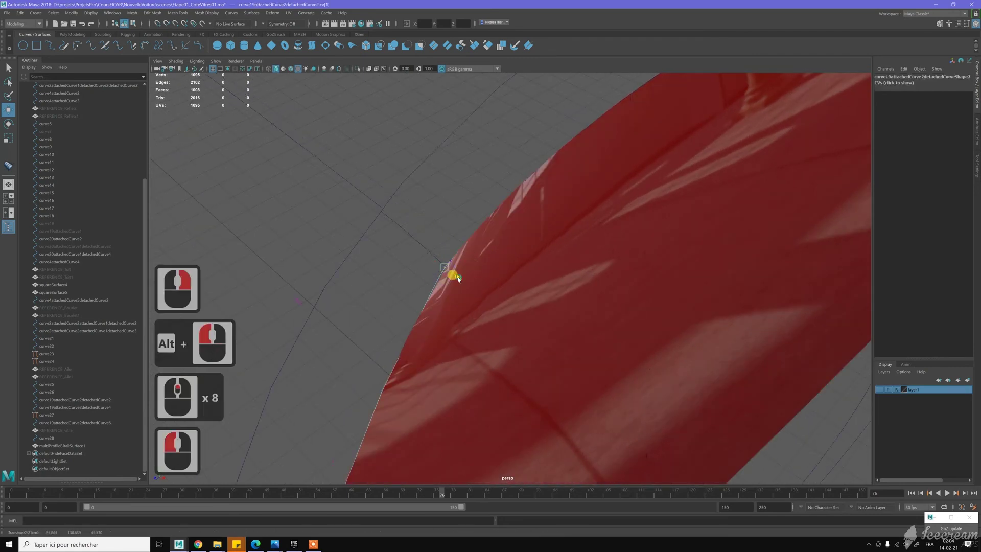
pyautogui.moveTo(455, 279); pyautogui.dragTo(461, 277)
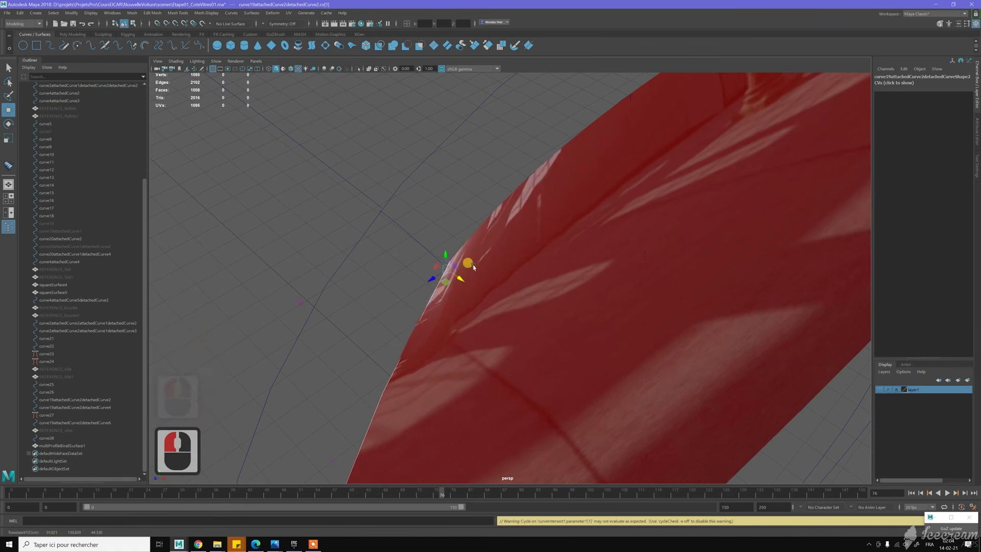
pyautogui.scroll(-5, 536, 230)
pyautogui.keyDown('alt'); pyautogui.moveTo(531, 226); pyautogui.dragTo(502, 226); pyautogui.keyUp('alt')
pyautogui.keyDown('alt'); pyautogui.moveTo(502, 226); pyautogui.dragTo(502, 226, button='middle'); pyautogui.keyUp('alt')
pyautogui.press('z')
# Try a slight X shift of the same upper control vertex while viewing the reflections, and undo it.
pyautogui.keyDown('alt'); pyautogui.moveTo(498, 228); pyautogui.dragTo(467, 220); pyautogui.keyUp('alt')
pyautogui.moveTo(466, 218); pyautogui.dragTo(473, 215, button='middle')
pyautogui.moveTo(473, 215); pyautogui.dragTo(473, 214, button='middle')
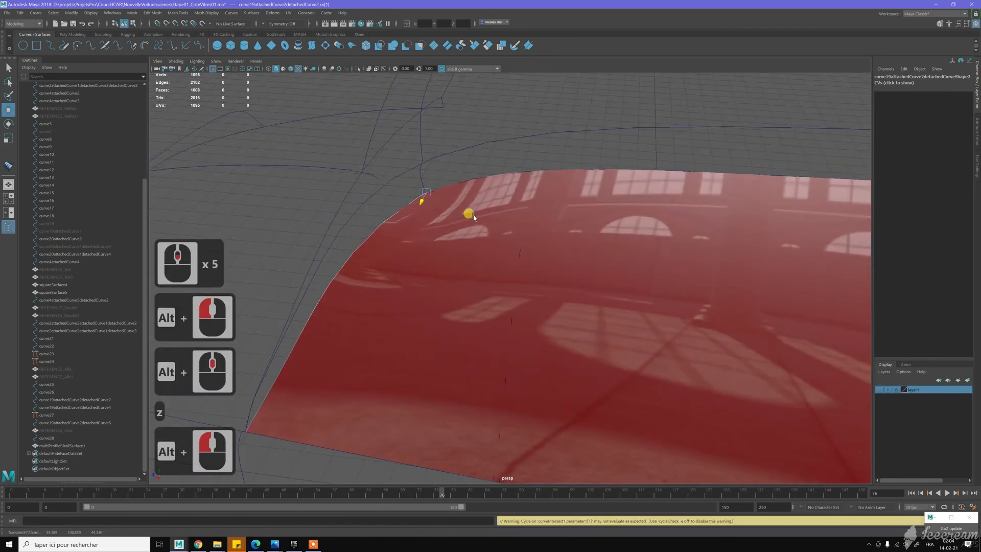
pyautogui.keyDown('alt'); pyautogui.moveTo(474, 217); pyautogui.dragTo(460, 214); pyautogui.keyUp('alt')
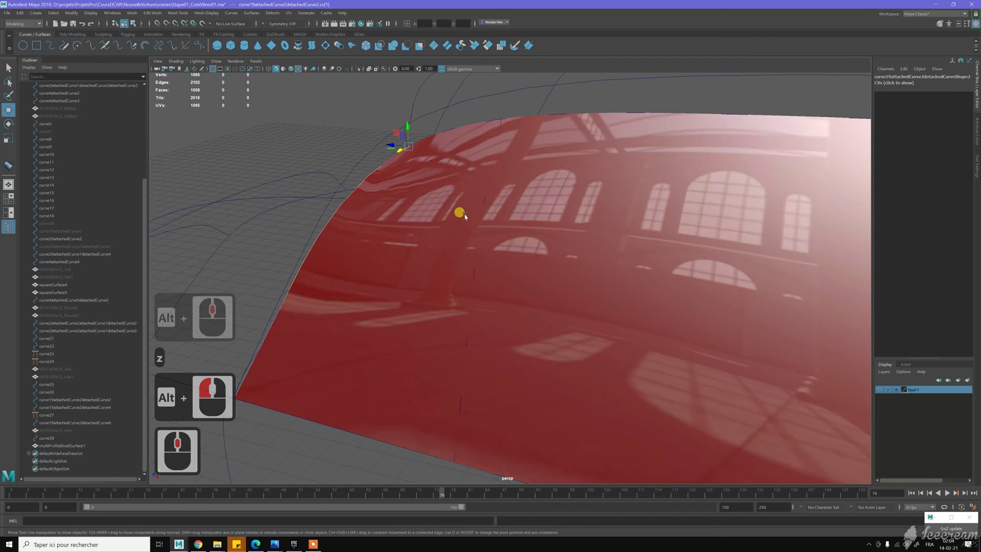
pyautogui.press('alt')
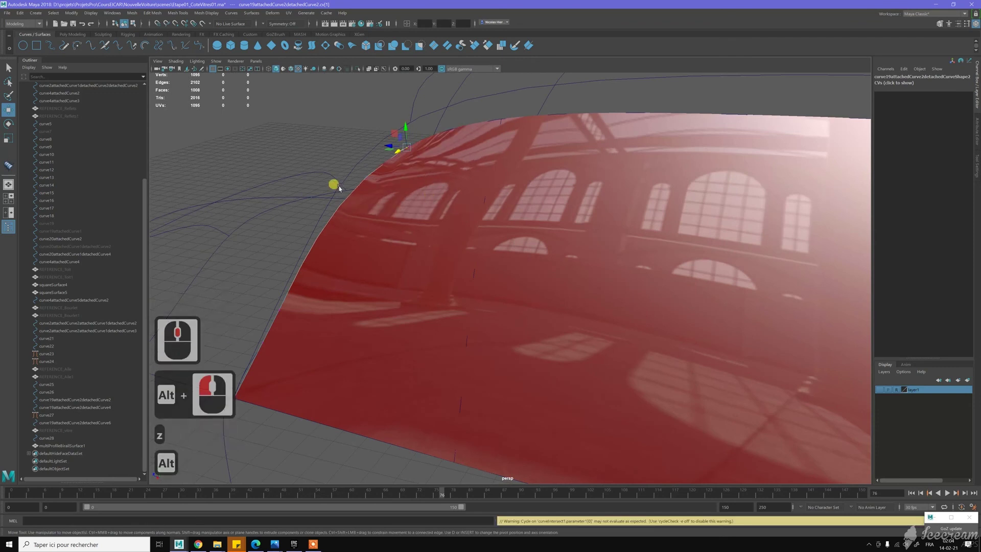
# Try moving the next control vertex down the front profile curve along X, comparing the reflections with undo and redo.
pyautogui.click(335, 186)
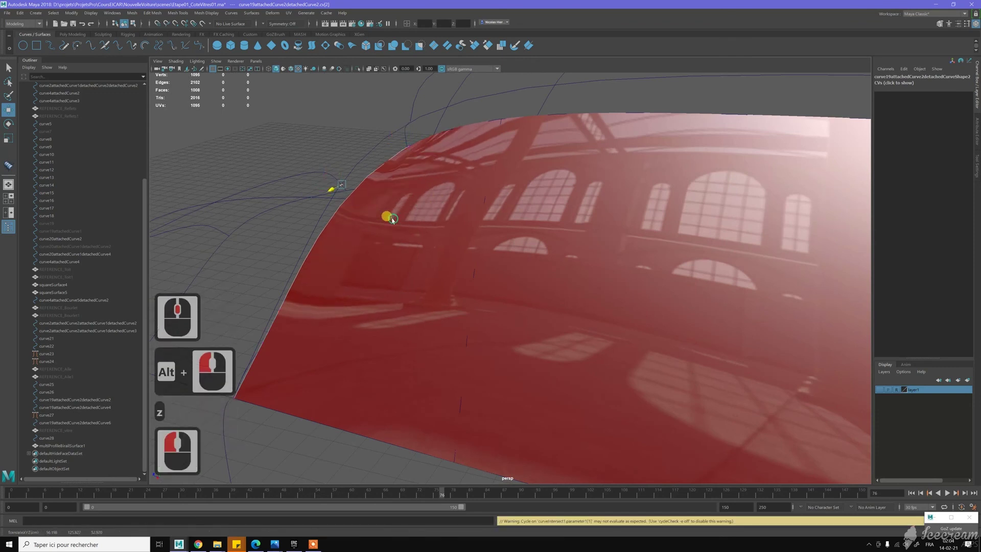
pyautogui.moveTo(392, 220); pyautogui.dragTo(395, 220, button='middle')
pyautogui.keyDown('alt'); pyautogui.moveTo(417, 197); pyautogui.dragTo(443, 189); pyautogui.keyUp('alt')
pyautogui.press('z')
pyautogui.hotkey('shift', 'z')
pyautogui.press('z')
pyautogui.moveTo(471, 194)
pyautogui.keyDown('alt'); pyautogui.mouseDown()
pyautogui.moveTo(435, 200)
pyautogui.moveTo(511, 199)
pyautogui.moveTo(452, 199)
pyautogui.mouseUp(); pyautogui.keyUp('alt')
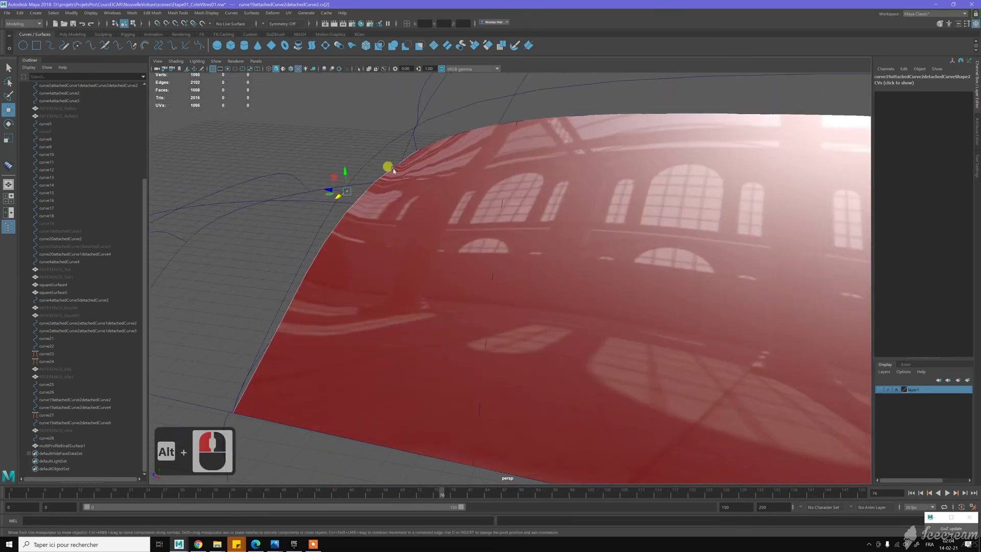
# Leave control-vertex editing of the window's front profile curve and clear the selection.
pyautogui.scroll(-10, 398, 189)
pyautogui.keyDown('alt'); pyautogui.moveTo(493, 198); pyautogui.dragTo(479, 205); pyautogui.keyUp('alt')
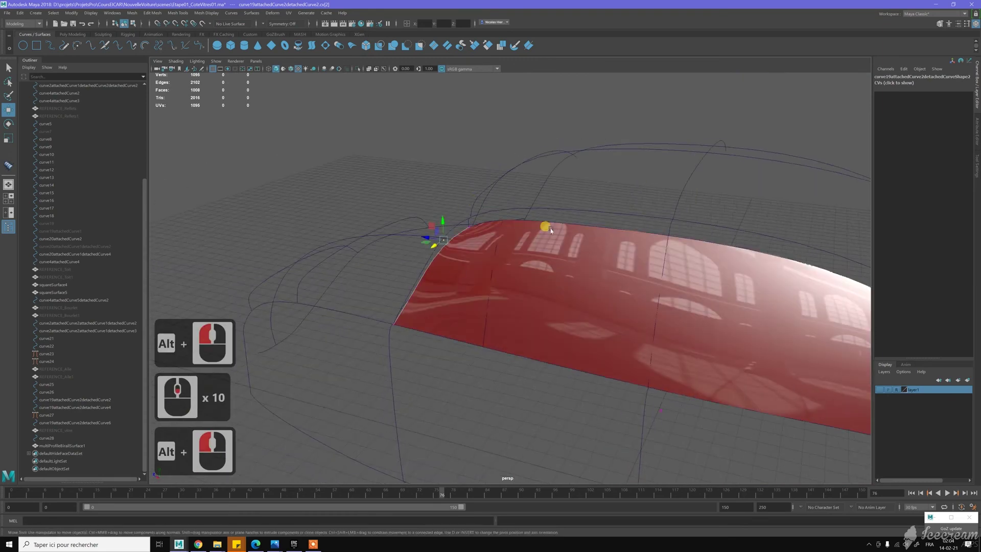
pyautogui.keyDown('alt'); pyautogui.moveTo(527, 264); pyautogui.dragTo(548, 256); pyautogui.keyUp('alt')
pyautogui.keyDown('alt'); pyautogui.click(548, 256); pyautogui.keyUp('alt')
pyautogui.rightClick(536, 236)
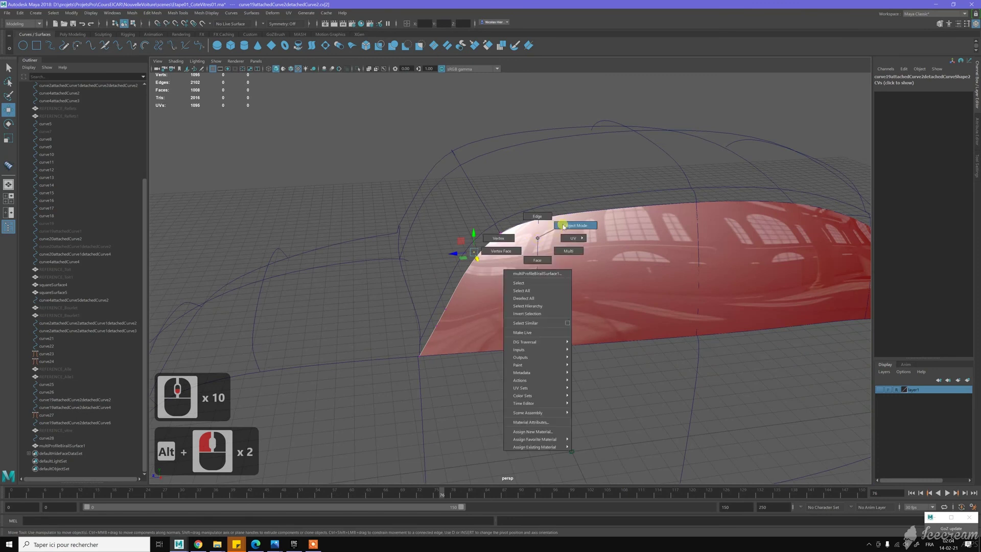
pyautogui.click(559, 183)
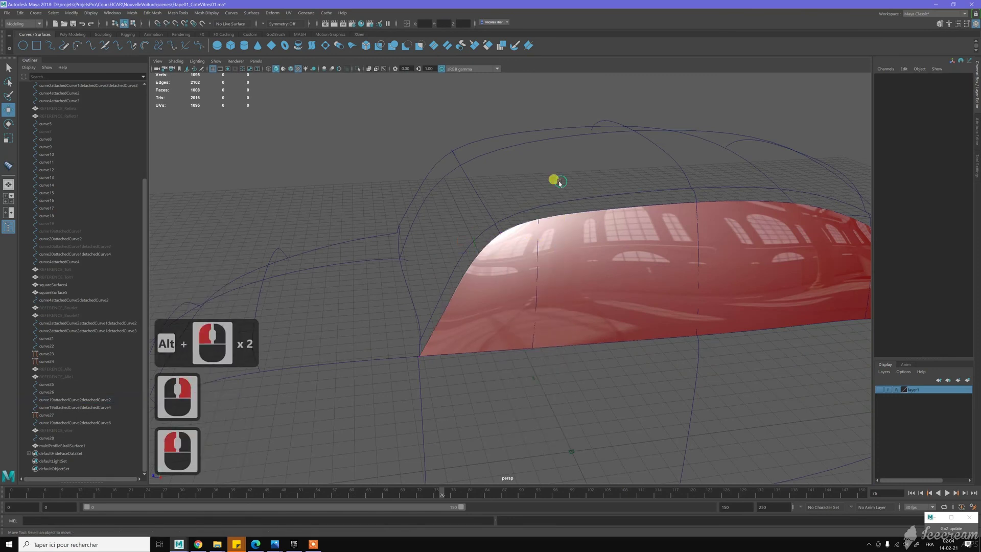
# Unhide REFERENCE_vitre and the REFERENCE_Aile, REFERENCE_Bourlet and REFERENCE_Toit surfaces, including their numbered copies.
pyautogui.click(59, 430)
pyautogui.keyDown('ctrl'); pyautogui.click(66, 377); pyautogui.keyUp('ctrl')
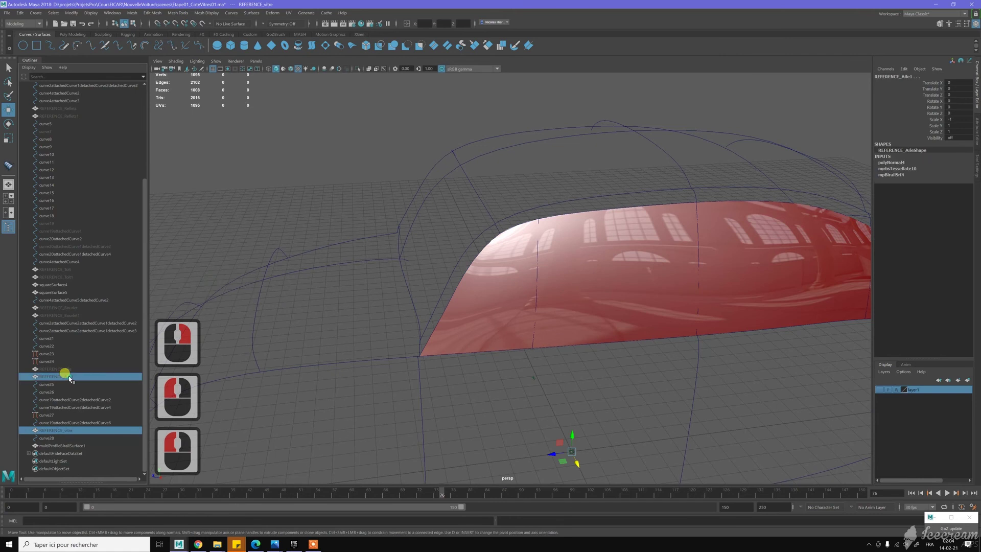
pyautogui.keyDown('ctrl'); pyautogui.click(65, 369); pyautogui.keyUp('ctrl')
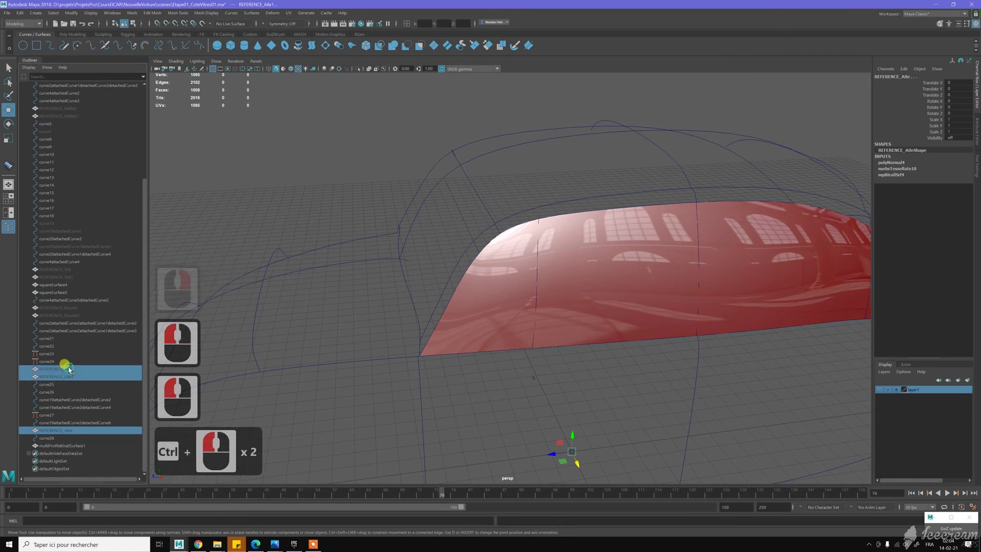
pyautogui.keyDown('ctrl'); pyautogui.click(66, 315); pyautogui.keyUp('ctrl')
pyautogui.keyDown('ctrl'); pyautogui.click(66, 307); pyautogui.keyUp('ctrl')
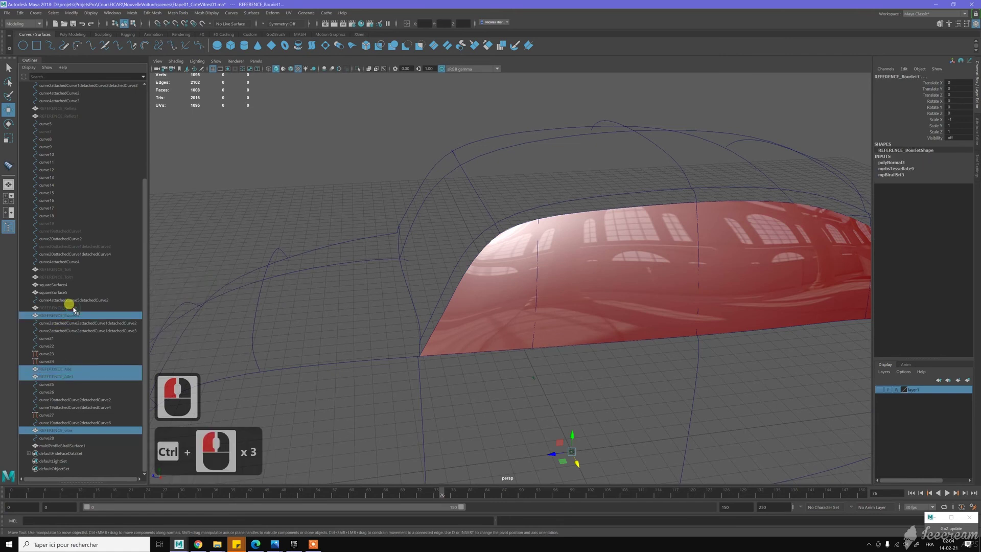
pyautogui.keyDown('ctrl'); pyautogui.click(67, 277); pyautogui.keyUp('ctrl')
pyautogui.keyDown('ctrl'); pyautogui.click(66, 269); pyautogui.keyUp('ctrl')
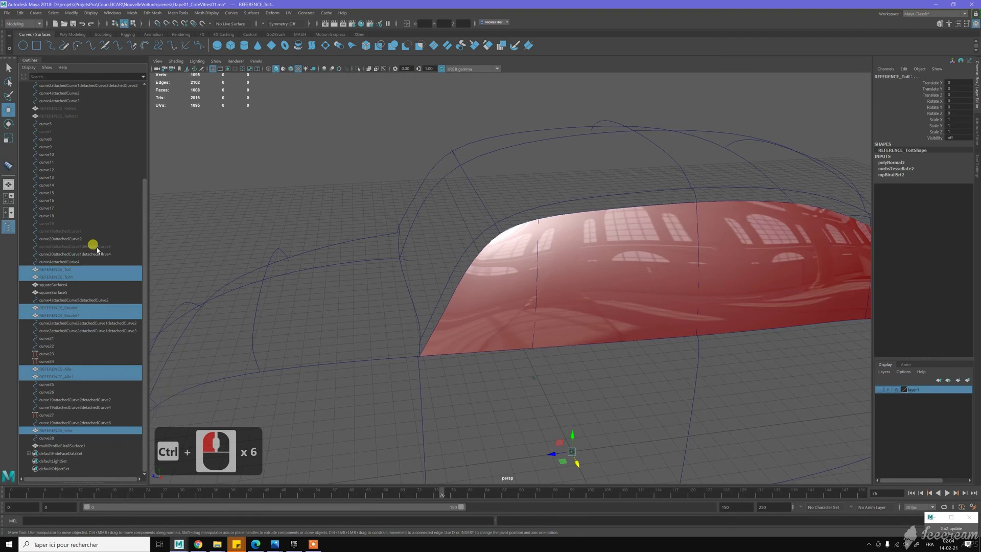
pyautogui.hotkey('shift', 'h')
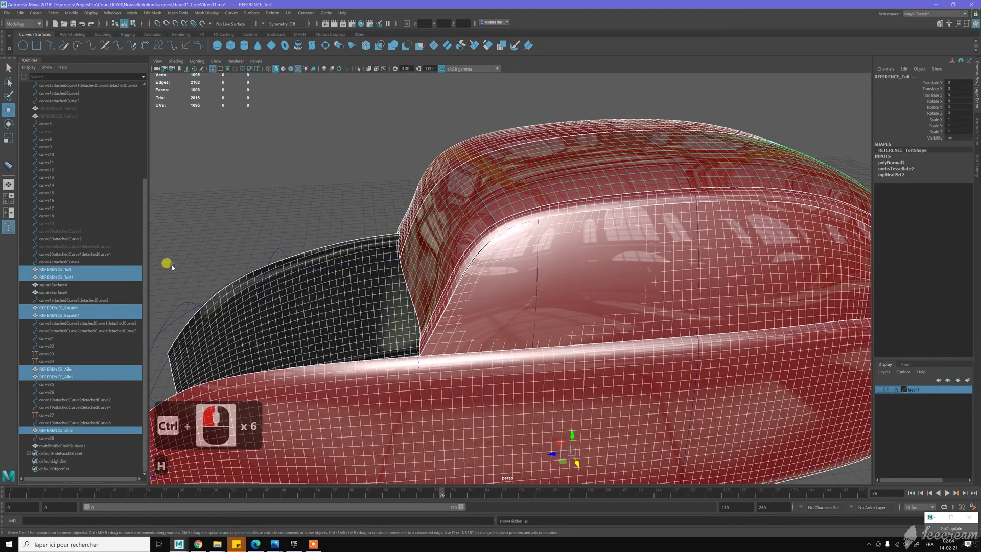
# Unhide the hood surfaces REFERENCE_Reflets and REFERENCE_Reflets1.
pyautogui.scroll(2, 82, 225)
pyautogui.keyDown('ctrl'); pyautogui.click(73, 231); pyautogui.keyUp('ctrl')
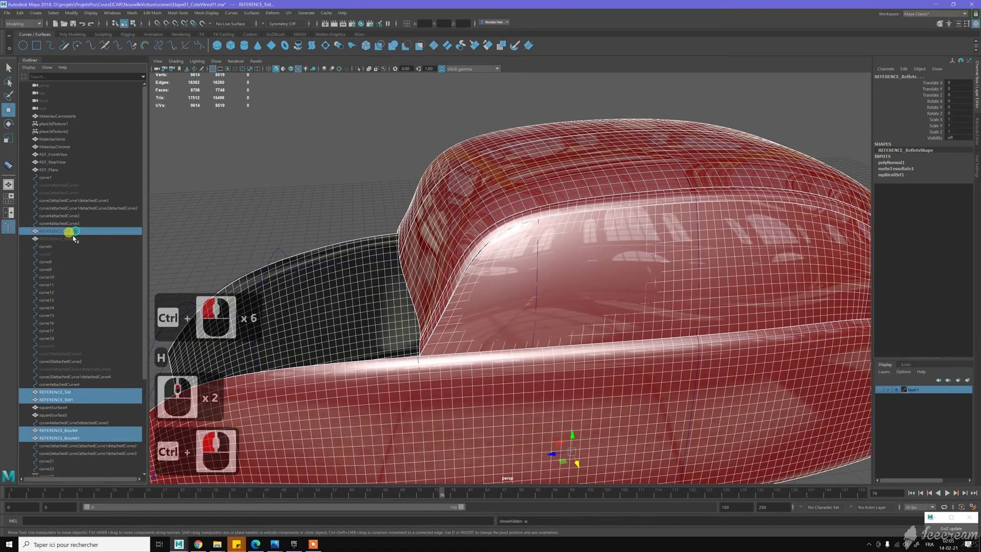
pyautogui.keyDown('ctrl'); pyautogui.click(73, 238); pyautogui.keyUp('ctrl')
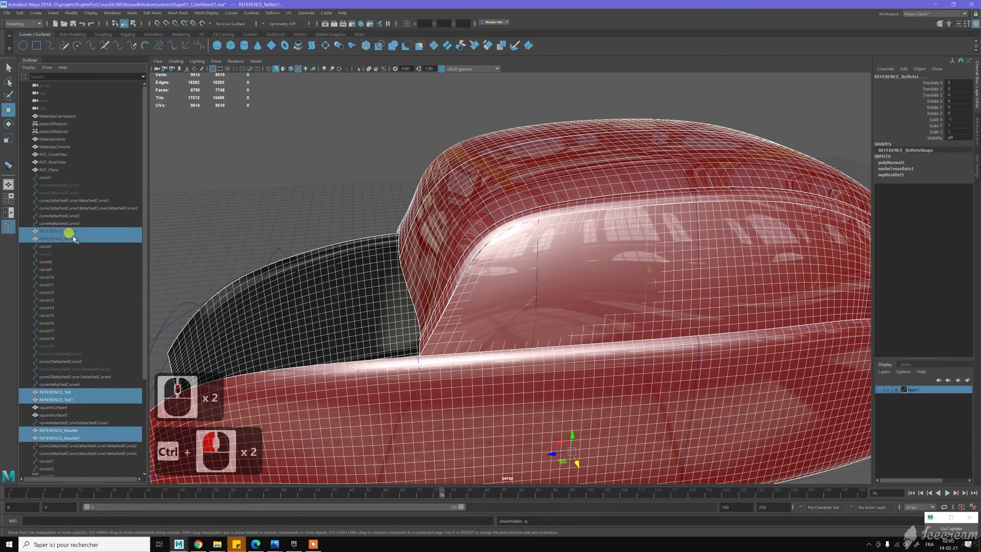
pyautogui.hotkey('shift', 'h')
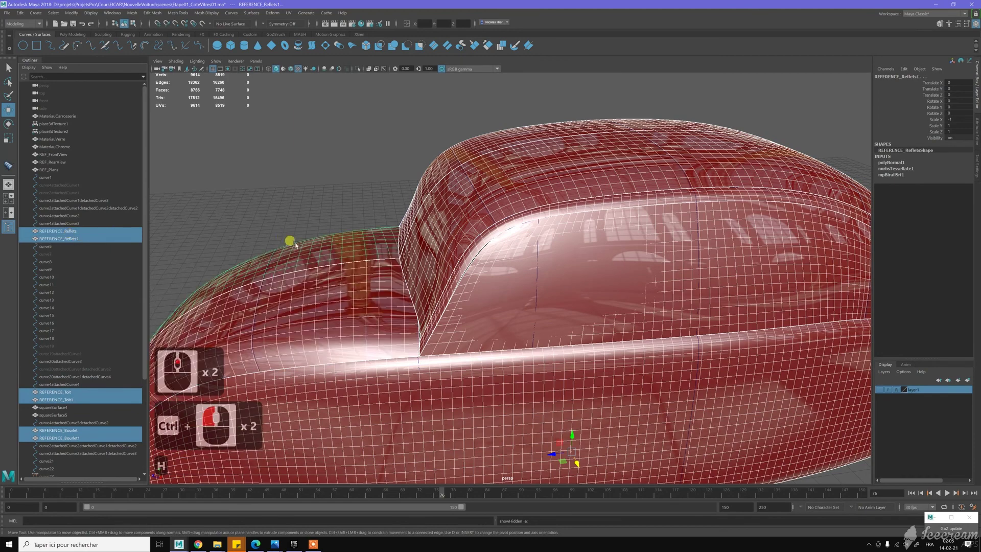
# Isolate the REFERENCE_vitre window surface and inspect its reflections from several angles.
pyautogui.keyDown('alt'); pyautogui.moveTo(324, 190); pyautogui.dragTo(422, 218); pyautogui.keyUp('alt')
pyautogui.scroll(-4, 422, 218)
pyautogui.moveTo(560, 294)
pyautogui.keyDown('alt'); pyautogui.mouseDown()
pyautogui.moveTo(513, 277)
pyautogui.moveTo(566, 286)
pyautogui.mouseUp(); pyautogui.keyUp('alt')
pyautogui.keyDown('alt'); pyautogui.moveTo(565, 257); pyautogui.dragTo(500, 279, button='middle'); pyautogui.keyUp('alt')
pyautogui.keyDown('alt'); pyautogui.moveTo(501, 279); pyautogui.dragTo(624, 361, button='right'); pyautogui.keyUp('alt')
pyautogui.keyDown('alt'); pyautogui.moveTo(480, 261); pyautogui.dragTo(435, 234); pyautogui.keyUp('alt')
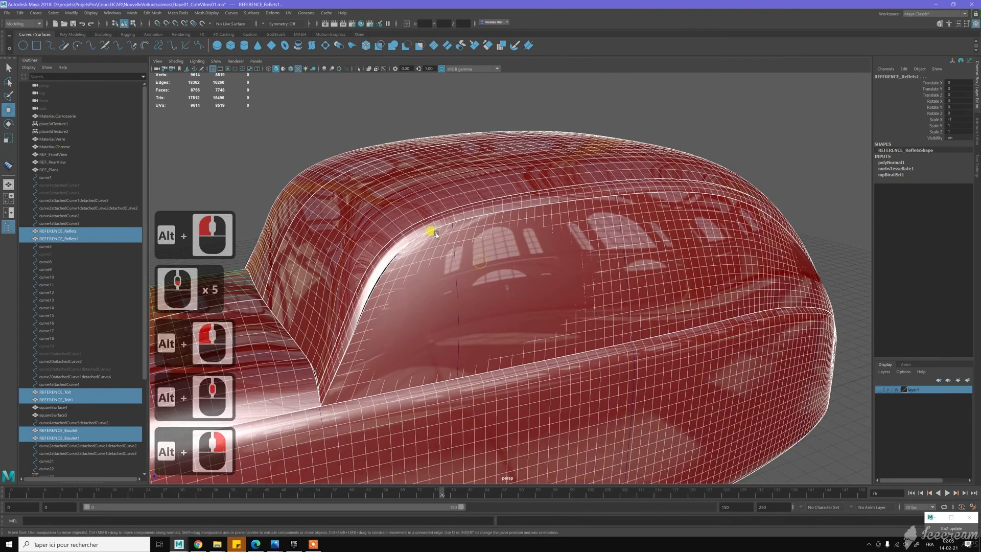
pyautogui.click(658, 251)
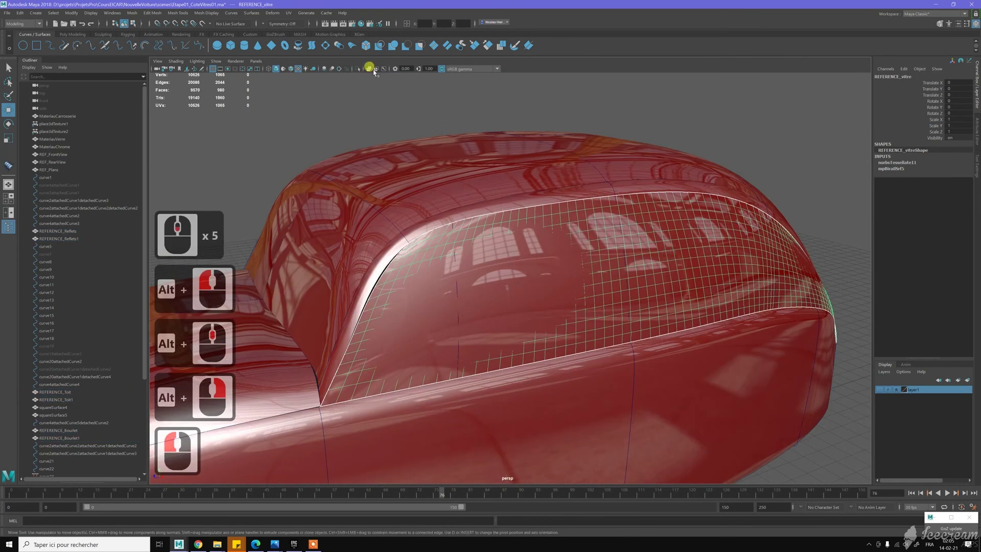
pyautogui.click(358, 69)
pyautogui.press('f')
pyautogui.keyDown('alt'); pyautogui.moveTo(440, 157); pyautogui.dragTo(407, 148); pyautogui.keyUp('alt')
pyautogui.click(403, 159)
pyautogui.keyDown('alt'); pyautogui.click(300, 234); pyautogui.keyUp('alt')
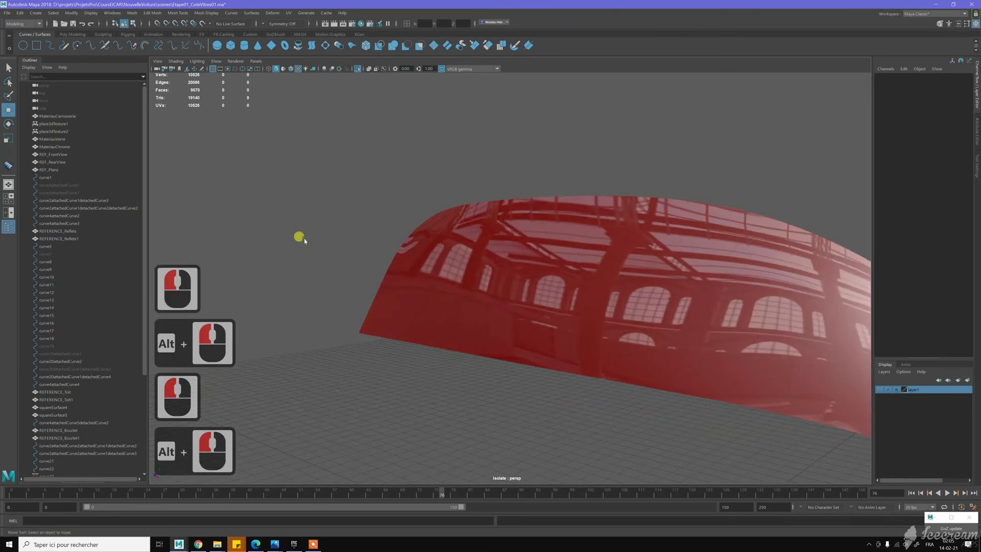
# Isolate multiProfileBirailSurface1 in place of the reference window and inspect its reflections.
pyautogui.click(357, 69)
pyautogui.doubleClick(495, 278)
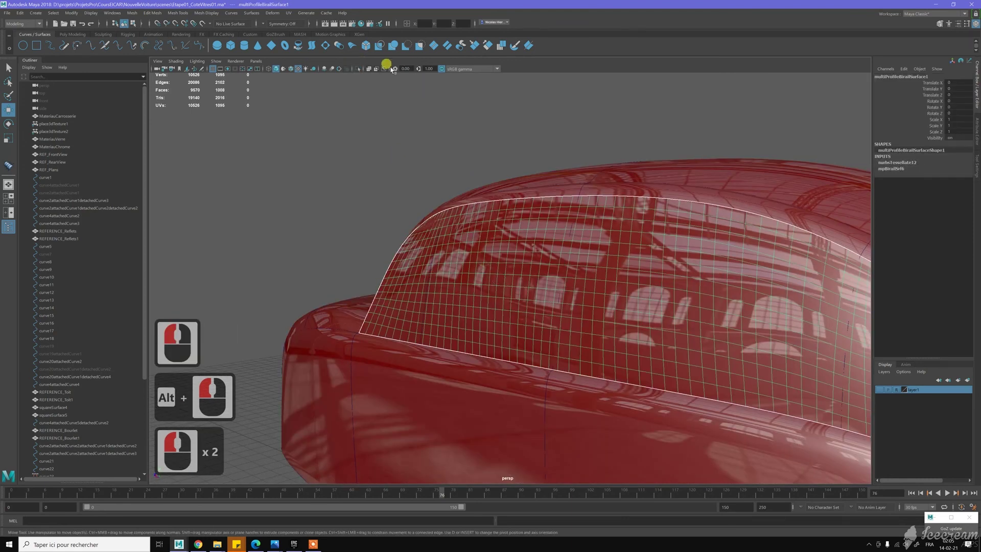
pyautogui.click(357, 69)
pyautogui.click(421, 121)
pyautogui.moveTo(417, 121)
pyautogui.keyDown('alt'); pyautogui.mouseDown()
pyautogui.moveTo(445, 120)
pyautogui.moveTo(420, 122)
pyautogui.moveTo(420, 104)
pyautogui.mouseUp(); pyautogui.keyUp('alt')
pyautogui.click(472, 192)
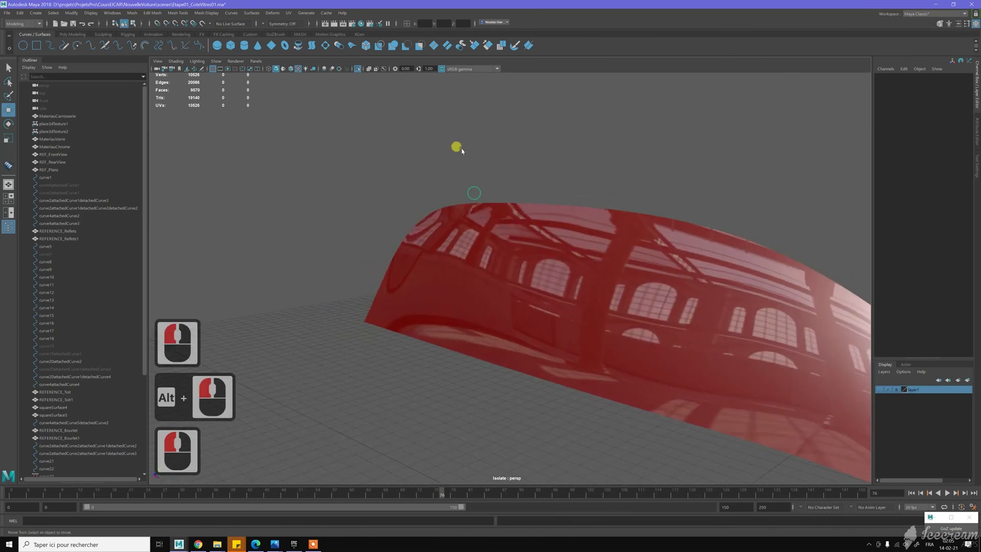
# Isolate REFERENCE_vitre again to compare its reflections with the new window, and return to the full car view.
pyautogui.click(358, 66)
pyautogui.moveTo(444, 164)
pyautogui.keyDown('alt'); pyautogui.mouseDown()
pyautogui.moveTo(423, 147)
pyautogui.moveTo(432, 154)
pyautogui.mouseUp(); pyautogui.keyUp('alt')
pyautogui.click(480, 261)
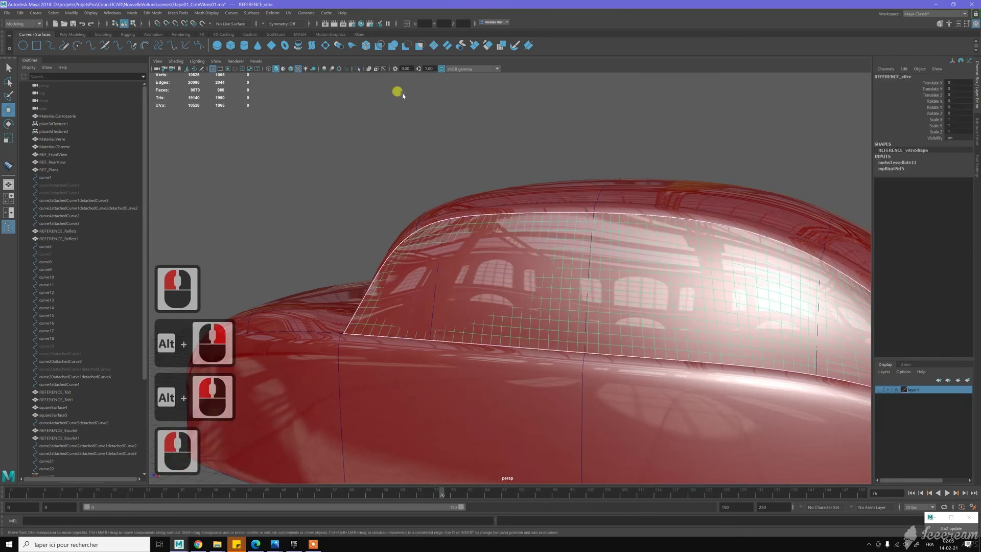
pyautogui.click(358, 69)
pyautogui.keyDown('alt'); pyautogui.moveTo(416, 109); pyautogui.dragTo(459, 120); pyautogui.keyUp('alt')
pyautogui.click(357, 68)
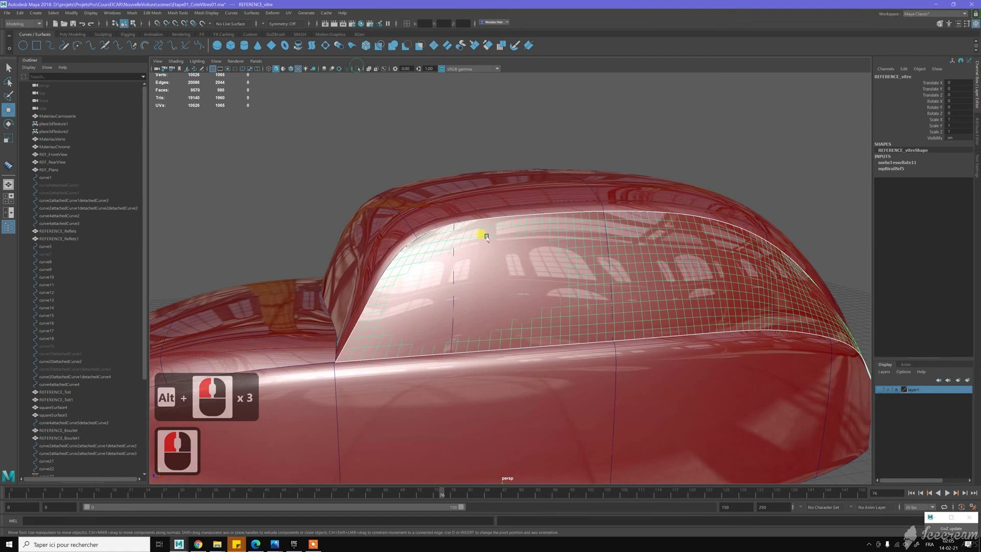
# Try deleting multiProfileBirailSurface1, look at the car's front, and undo the deletion.
pyautogui.click(497, 272)
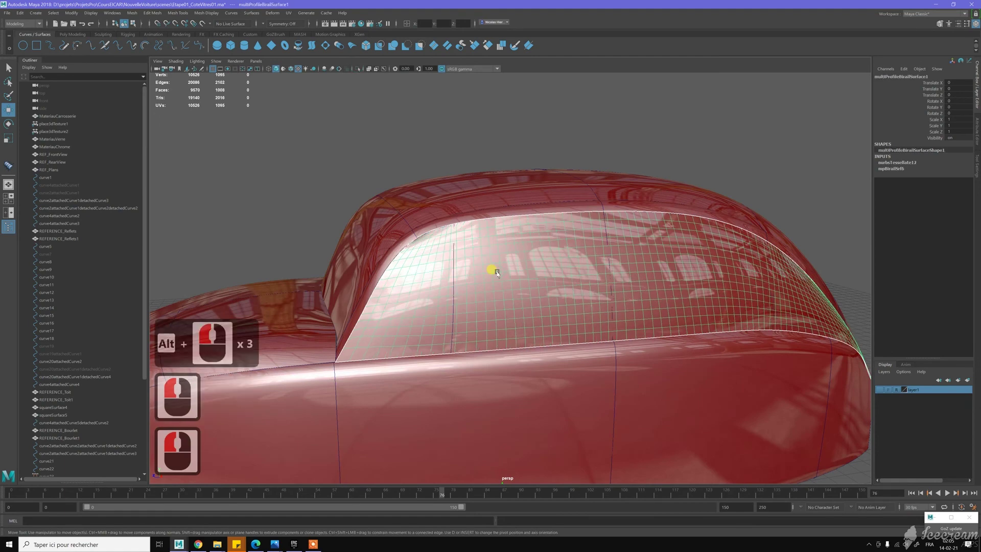
pyautogui.press('Delete')
pyautogui.keyDown('alt'); pyautogui.moveTo(477, 184); pyautogui.dragTo(509, 175); pyautogui.keyUp('alt')
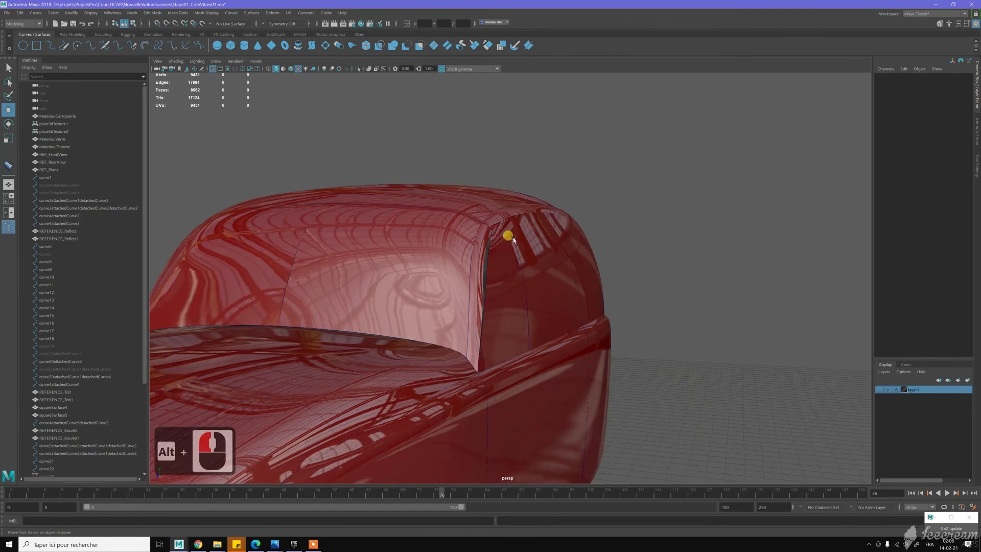
pyautogui.press('z')
pyautogui.press('z')
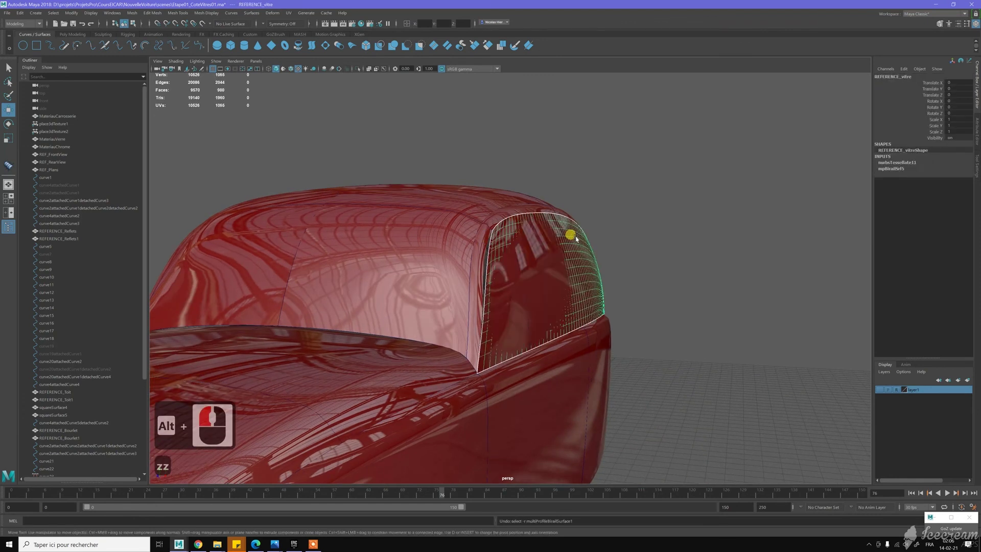
# Examine how the window surfaces meet the roof along the front edge, viewing the gap from several angles.
pyautogui.keyDown('alt'); pyautogui.moveTo(585, 227); pyautogui.dragTo(609, 228); pyautogui.keyUp('alt')
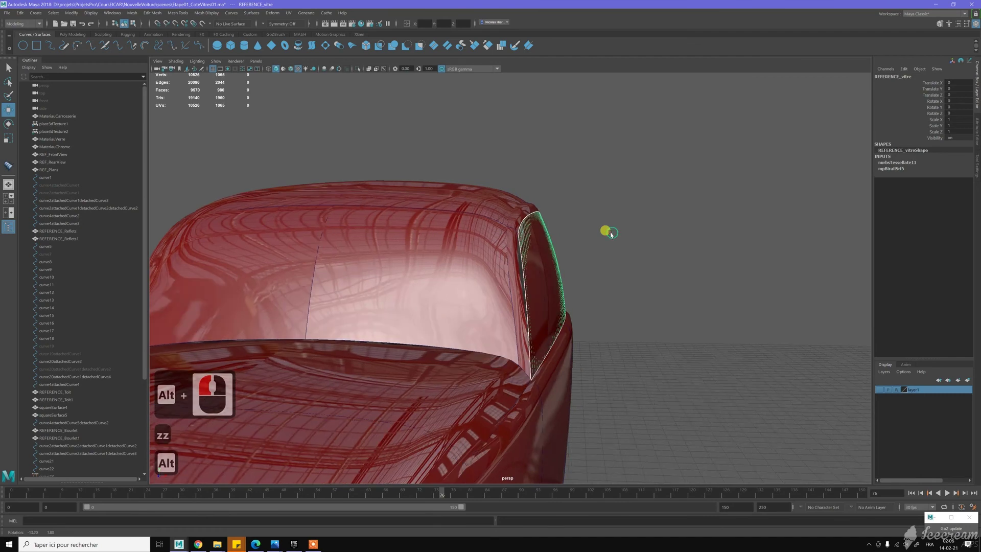
pyautogui.click(541, 275)
pyautogui.moveTo(635, 266)
pyautogui.keyDown('alt'); pyautogui.mouseDown()
pyautogui.moveTo(609, 267)
pyautogui.moveTo(651, 265)
pyautogui.moveTo(609, 276)
pyautogui.moveTo(566, 269)
pyautogui.moveTo(632, 270)
pyautogui.mouseUp(); pyautogui.keyUp('alt')
pyautogui.press('z')
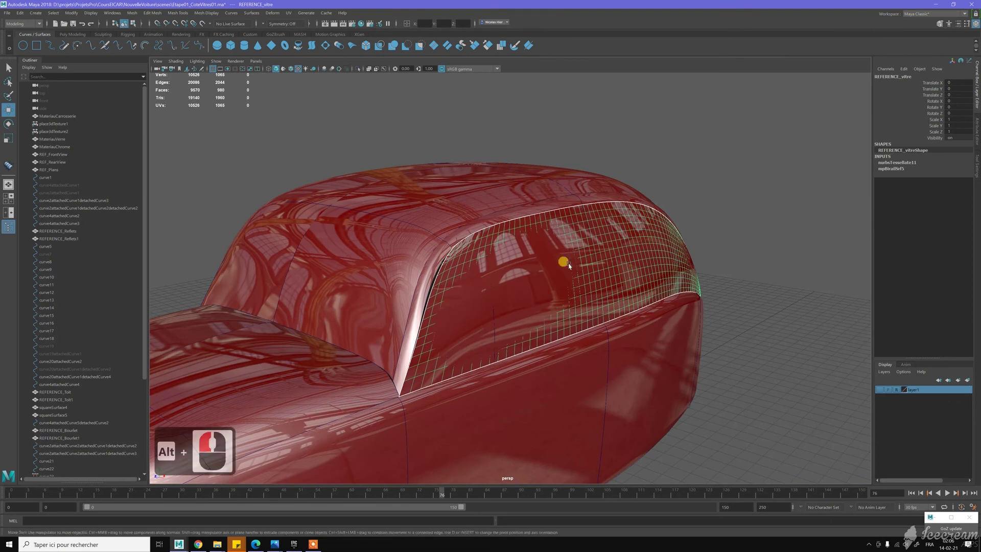
pyautogui.click(473, 291)
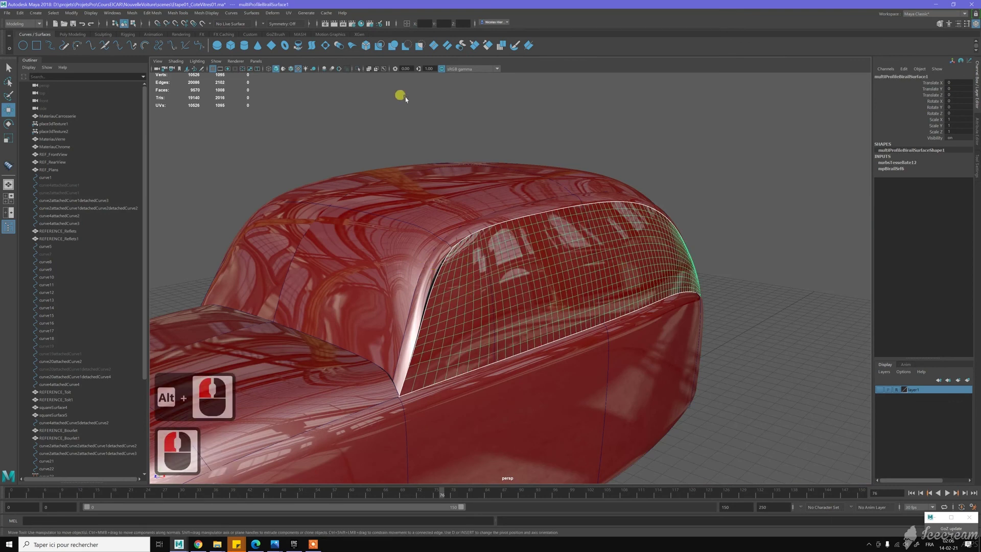
pyautogui.scroll(3, 440, 275)
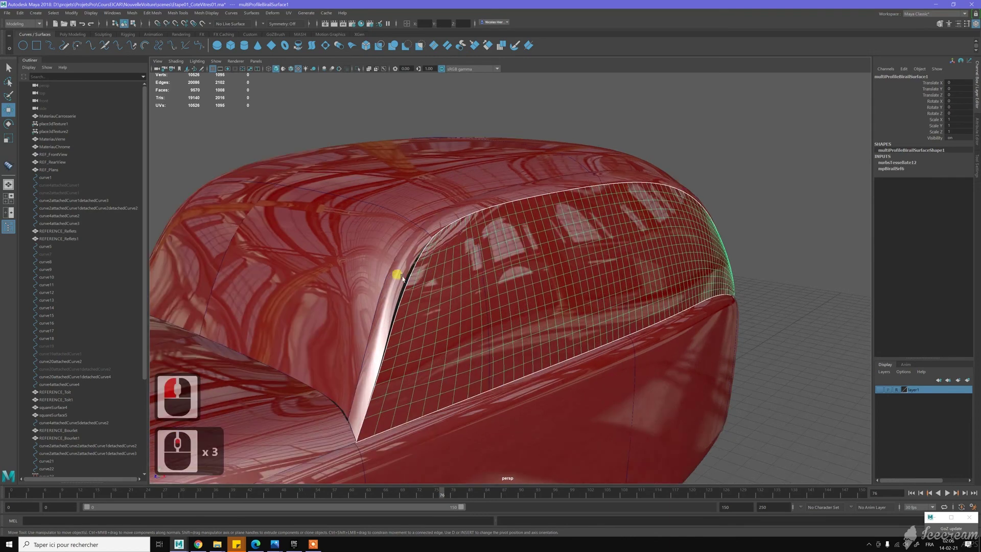
pyautogui.keyDown('alt'); pyautogui.moveTo(421, 255); pyautogui.dragTo(485, 268); pyautogui.keyUp('alt')
pyautogui.keyDown('alt'); pyautogui.moveTo(520, 263); pyautogui.dragTo(571, 259, button='middle'); pyautogui.keyUp('alt')
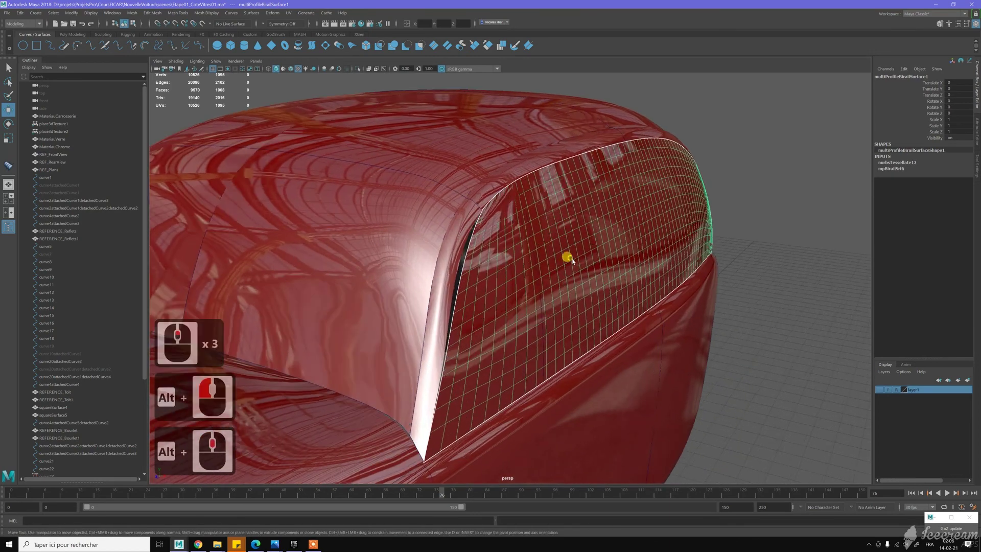
pyautogui.keyDown('alt'); pyautogui.moveTo(572, 261); pyautogui.dragTo(555, 260, button='right'); pyautogui.keyUp('alt')
pyautogui.keyDown('alt'); pyautogui.moveTo(555, 260); pyautogui.dragTo(516, 259); pyautogui.keyUp('alt')
# Delete the REFERENCE_vitre window surface and select the new birail surface.
pyautogui.click(492, 259)
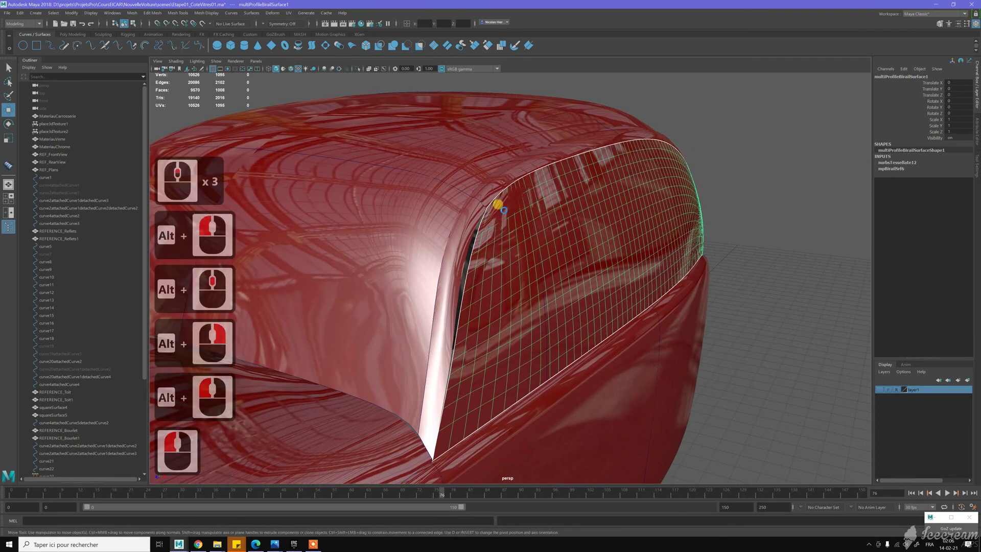
pyautogui.click(503, 211)
pyautogui.press('Delete')
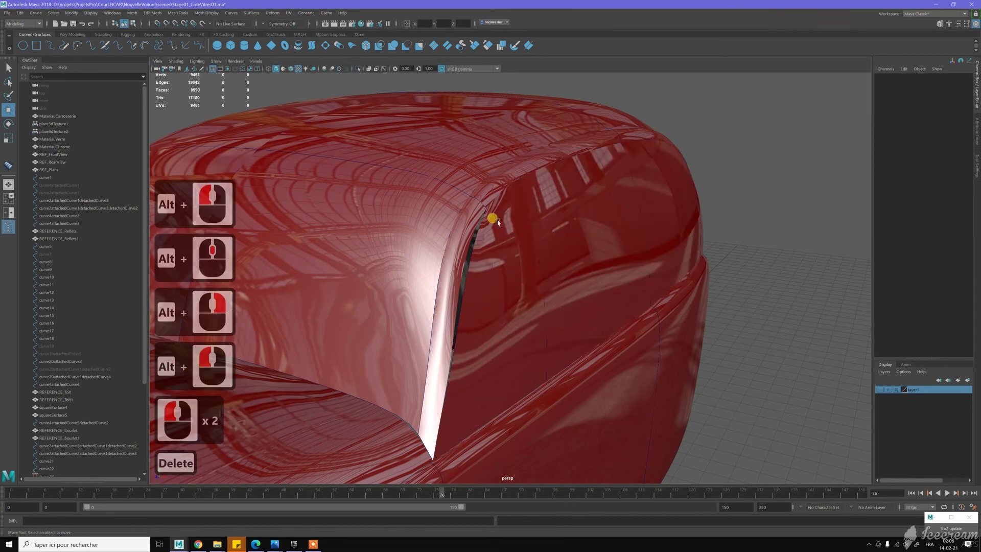
pyautogui.click(498, 222)
# Select the profile curve along the window's front edge and switch it to control-vertex editing.
pyautogui.keyDown('alt'); pyautogui.moveTo(525, 234); pyautogui.dragTo(478, 219); pyautogui.keyUp('alt')
pyautogui.keyDown('alt'); pyautogui.moveTo(477, 220); pyautogui.dragTo(466, 225, button='middle'); pyautogui.keyUp('alt')
pyautogui.keyDown('alt'); pyautogui.moveTo(466, 225); pyautogui.dragTo(405, 271, button='right'); pyautogui.keyUp('alt')
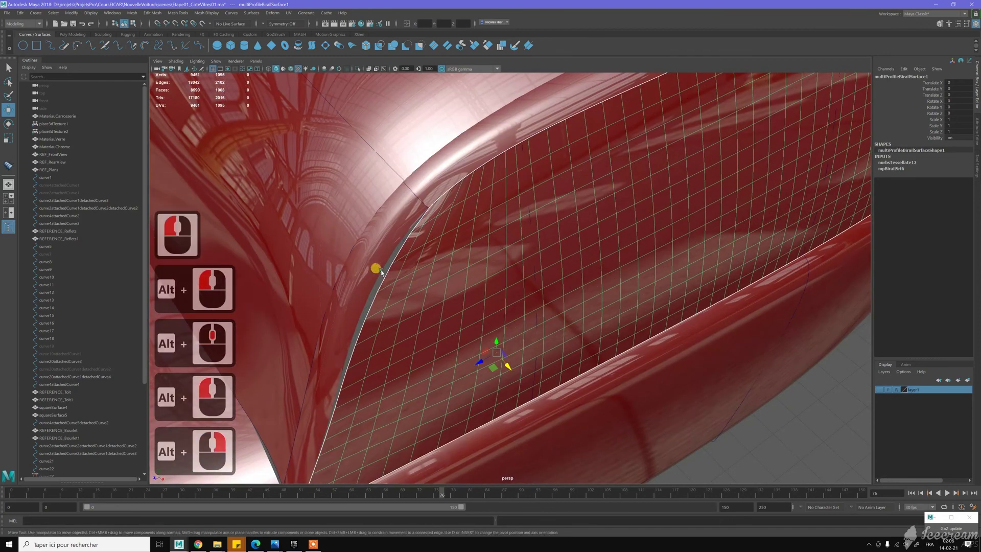
pyautogui.click(382, 270)
pyautogui.click(409, 278)
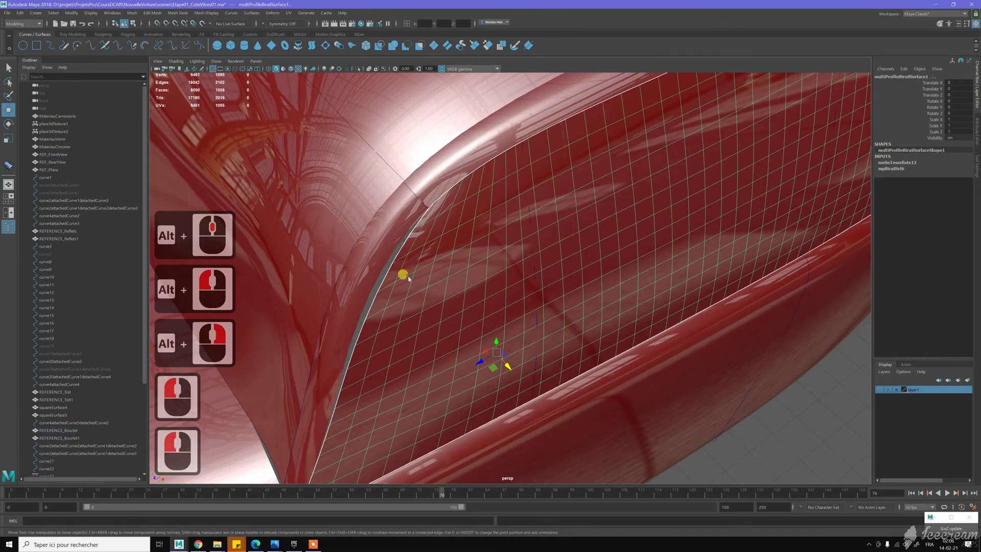
pyautogui.keyDown('shift'); pyautogui.click(409, 278); pyautogui.keyUp('shift')
pyautogui.scroll(-8, 504, 281)
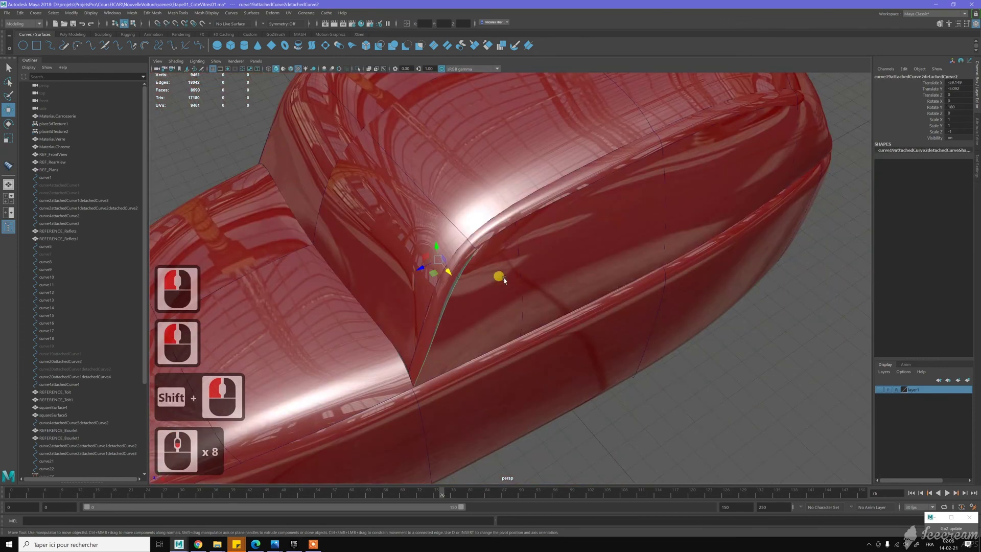
pyautogui.moveTo(710, 360); pyautogui.dragTo(710, 379, button='right')
pyautogui.scroll(1, 440, 260)
pyautogui.scroll(6, 440, 260)
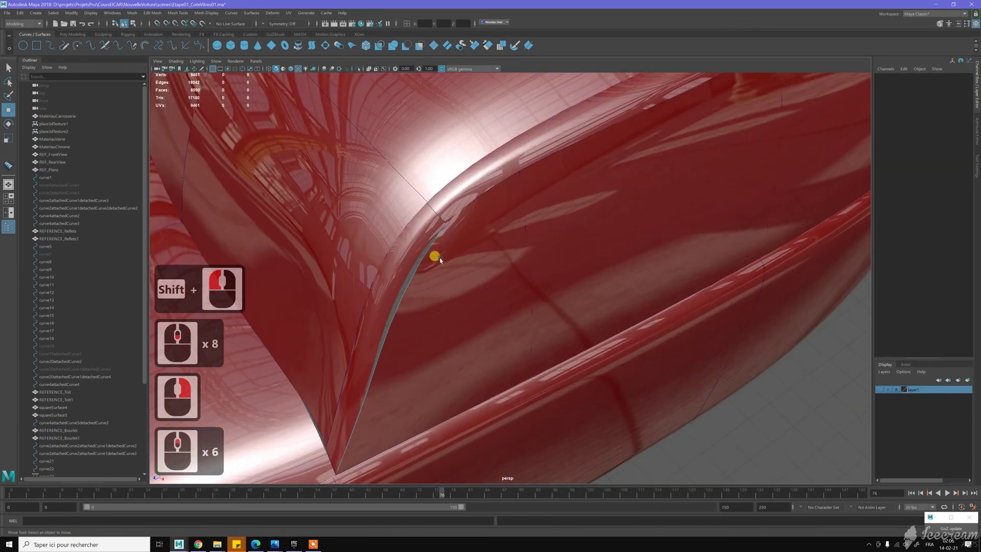
pyautogui.scroll(3, 423, 278)
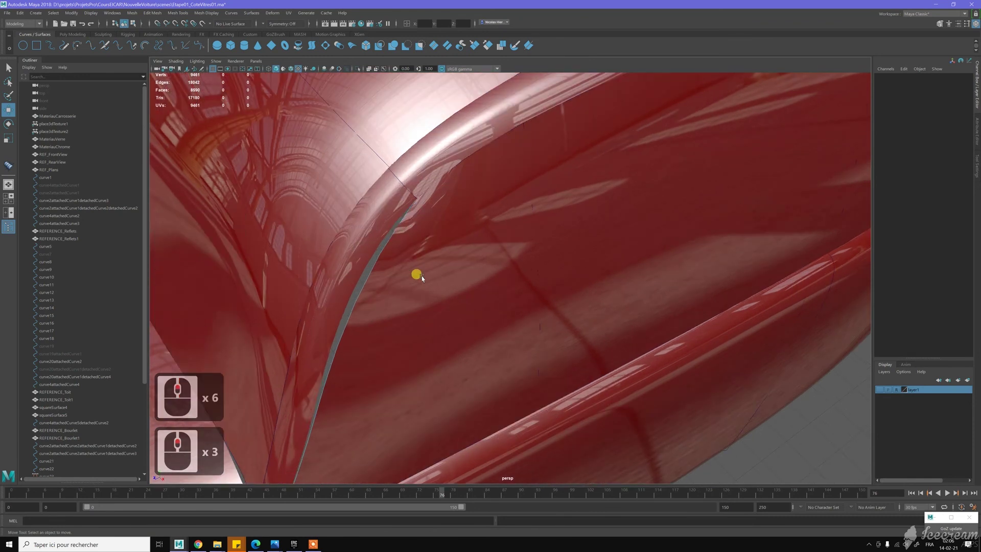
# Move the lower edit point of the window's front profile curve and insert a knot about midway up the curve.
pyautogui.moveTo(329, 426); pyautogui.dragTo(315, 431)
pyautogui.moveTo(361, 323); pyautogui.dragTo(361, 322)
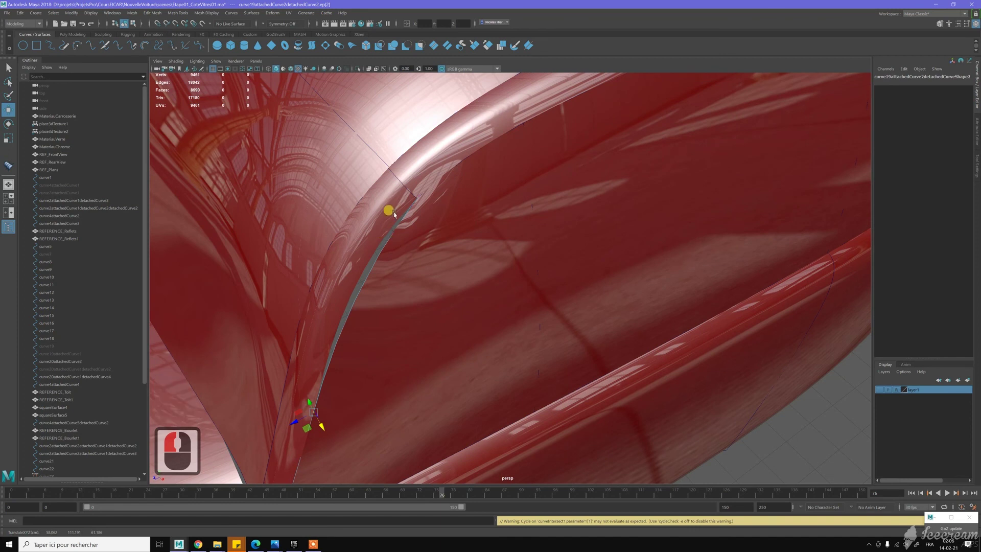
pyautogui.moveTo(364, 273); pyautogui.dragTo(367, 247, button='right')
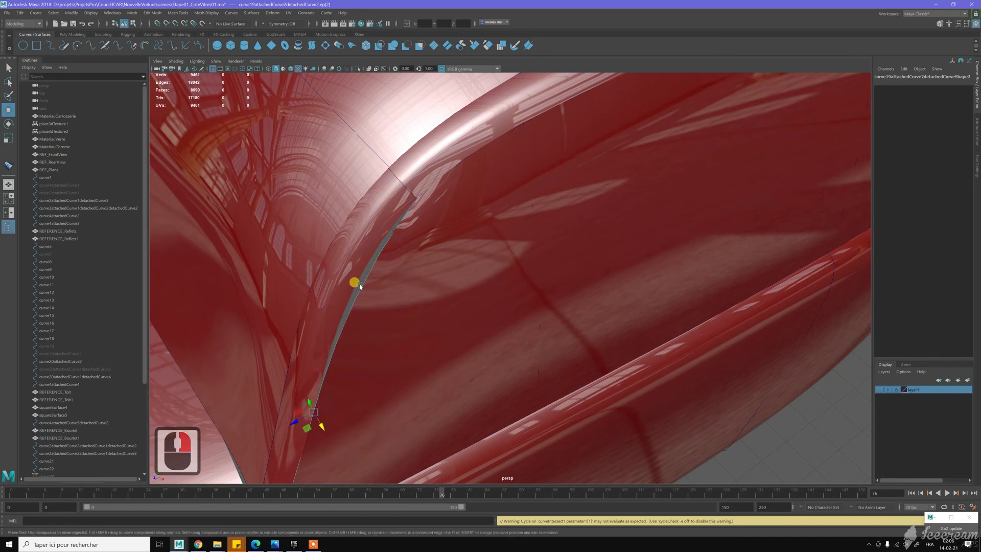
pyautogui.moveTo(360, 285); pyautogui.dragTo(376, 276)
pyautogui.rightClick(365, 269)
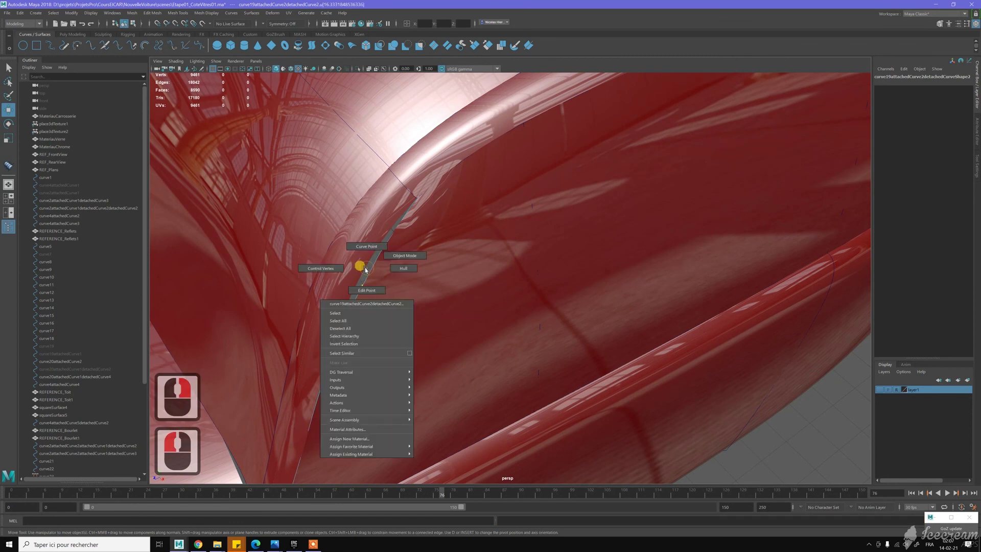
pyautogui.keyDown('shift'); pyautogui.moveTo(367, 269); pyautogui.dragTo(366, 250, button='right'); pyautogui.keyUp('shift')
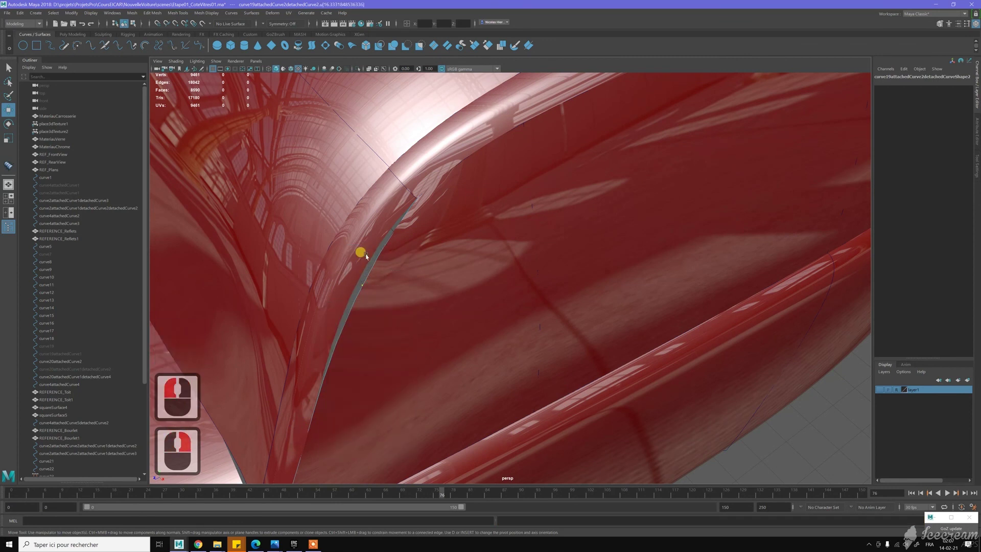
pyautogui.rightClick(362, 280)
pyautogui.click(361, 286)
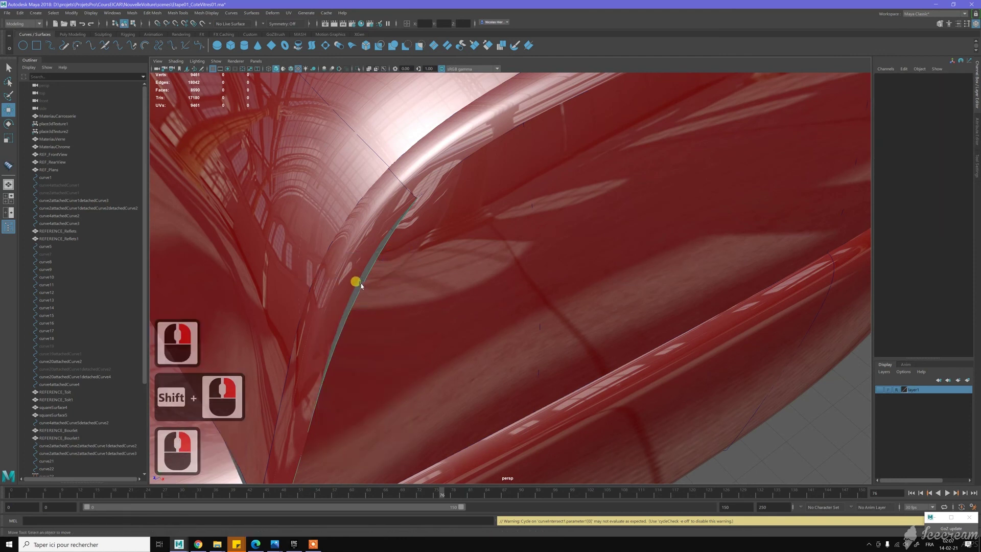
# Move the inserted edit point toward the roof edge to close the gap, and nudge the edit point above it.
pyautogui.click(361, 284)
pyautogui.moveTo(369, 295); pyautogui.dragTo(367, 294)
pyautogui.click(401, 231)
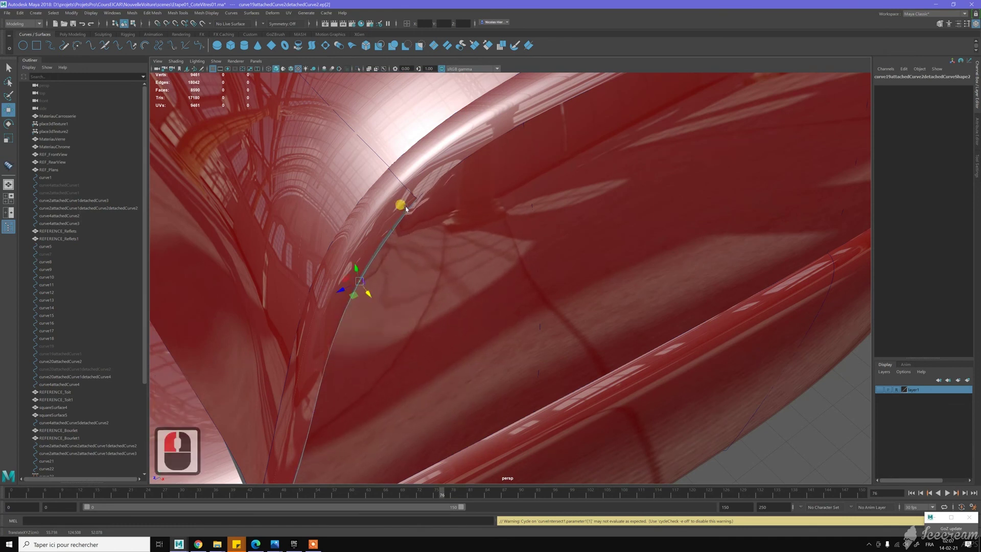
pyautogui.click(409, 207)
pyautogui.hotkey('ctrl', 'z')
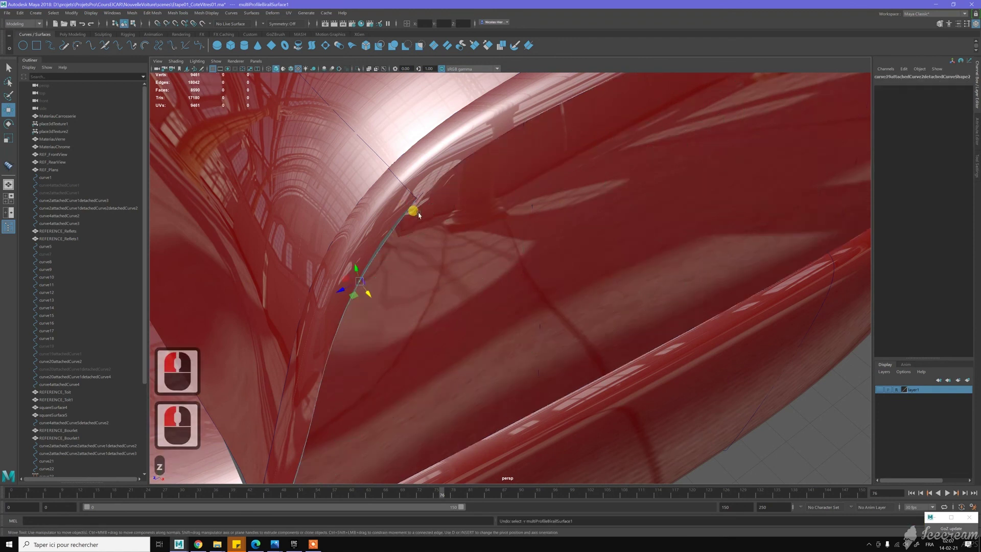
pyautogui.click(412, 210)
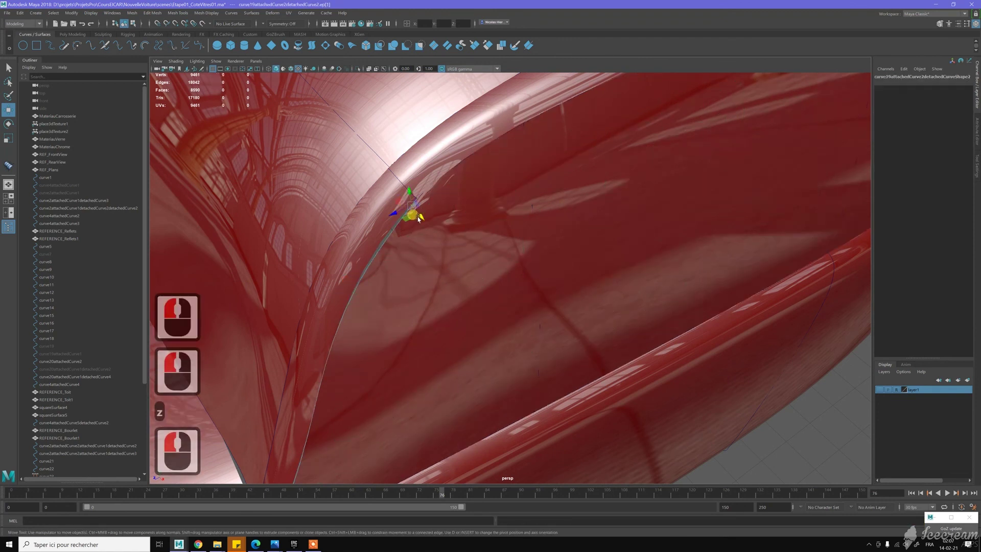
pyautogui.moveTo(418, 218); pyautogui.dragTo(413, 215)
# Shift the middle edit point of the front profile curve sideways along X to align the window with the roof edge.
pyautogui.click(493, 290)
pyautogui.keyDown('alt'); pyautogui.moveTo(493, 290); pyautogui.dragTo(450, 235); pyautogui.keyUp('alt')
pyautogui.keyDown('alt'); pyautogui.click(449, 234); pyautogui.keyUp('alt')
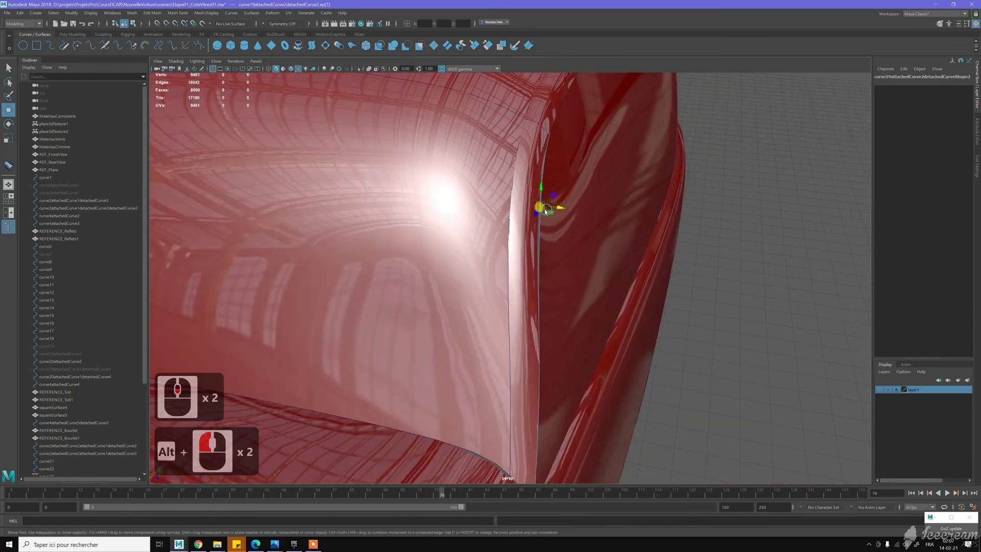
pyautogui.click(537, 207)
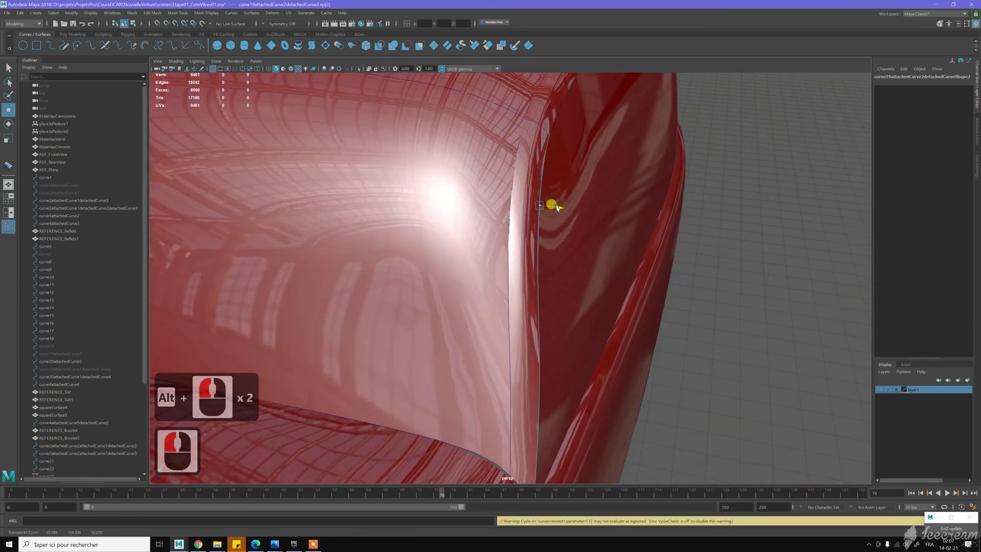
# Examine the window's front edge and its reflections against the roof from the side, from above and up close.
pyautogui.keyDown('alt'); pyautogui.moveTo(608, 262); pyautogui.dragTo(529, 248); pyautogui.keyUp('alt')
pyautogui.keyDown('alt'); pyautogui.moveTo(378, 180); pyautogui.dragTo(415, 255, button='middle'); pyautogui.keyUp('alt')
pyautogui.keyDown('alt'); pyautogui.moveTo(393, 237); pyautogui.dragTo(465, 230); pyautogui.keyUp('alt')
pyautogui.moveTo(469, 230)
pyautogui.keyDown('alt'); pyautogui.mouseDown()
pyautogui.moveTo(483, 232)
pyautogui.moveTo(461, 241)
pyautogui.mouseUp(); pyautogui.keyUp('alt')
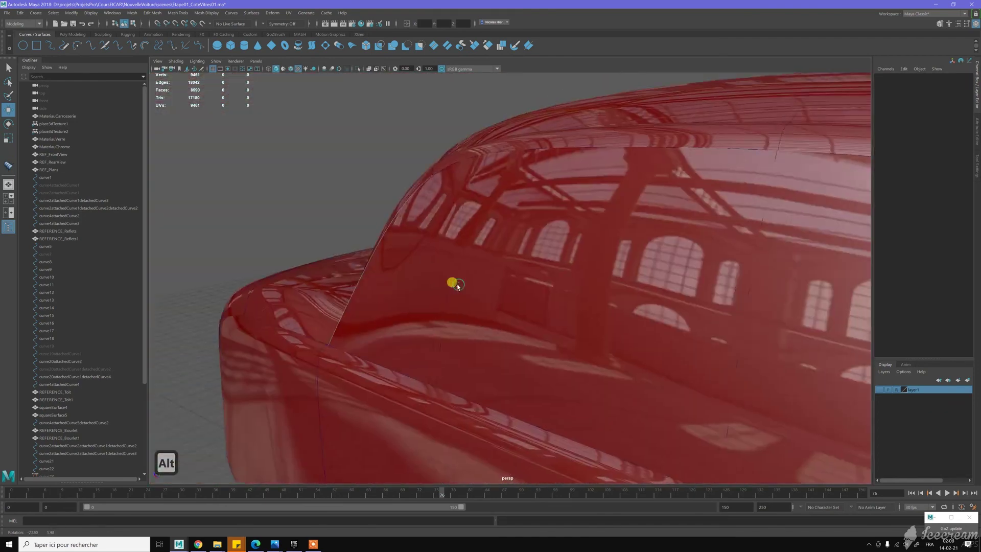
pyautogui.keyDown('alt'); pyautogui.moveTo(457, 284); pyautogui.dragTo(497, 257); pyautogui.keyUp('alt')
pyautogui.keyDown('alt'); pyautogui.moveTo(497, 210); pyautogui.dragTo(401, 242); pyautogui.keyUp('alt')
pyautogui.keyDown('alt'); pyautogui.scroll(2, 401, 243); pyautogui.keyUp('alt')
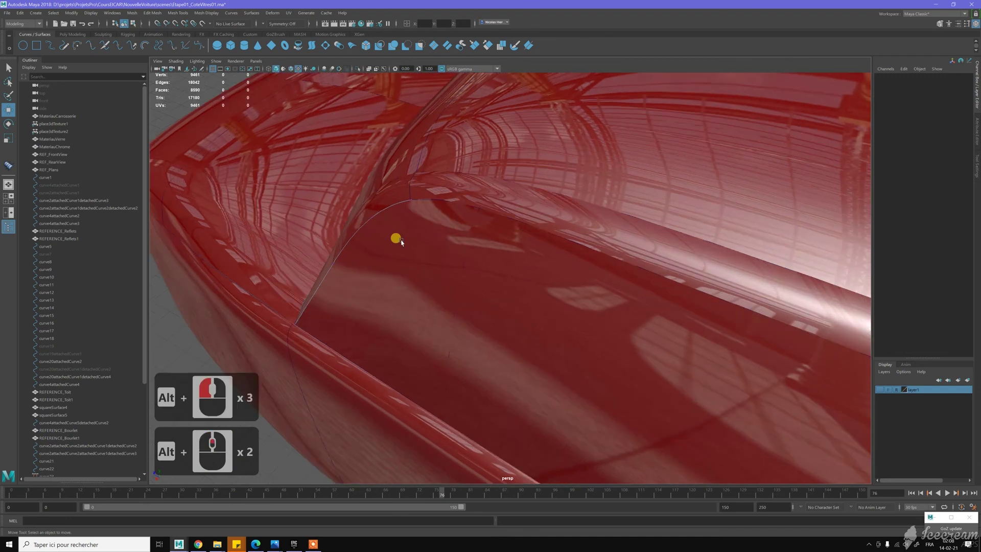
pyautogui.keyDown('alt'); pyautogui.moveTo(447, 251); pyautogui.dragTo(495, 264, button='middle'); pyautogui.keyUp('alt')
pyautogui.keyDown('alt'); pyautogui.scroll(5, 492, 266); pyautogui.keyUp('alt')
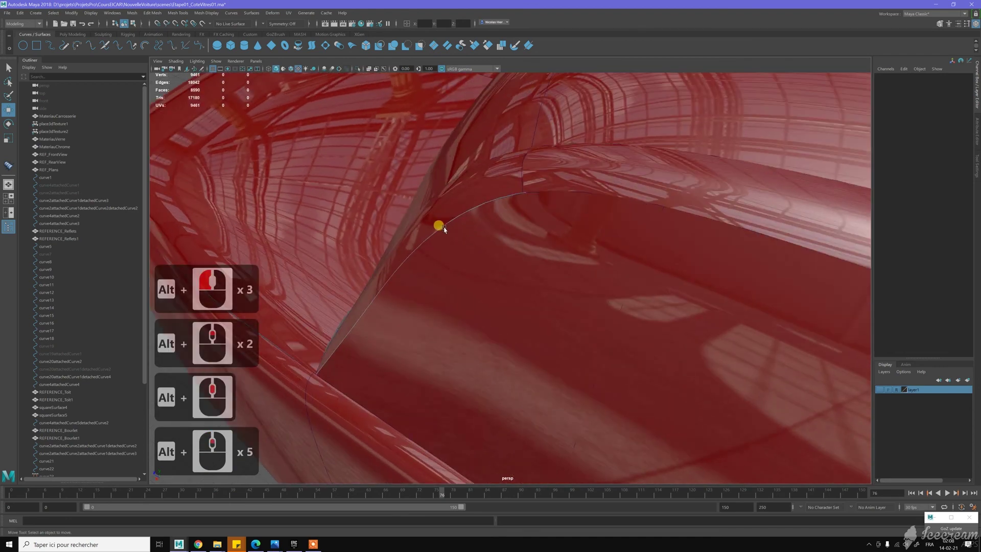
pyautogui.scroll(-10, 446, 225)
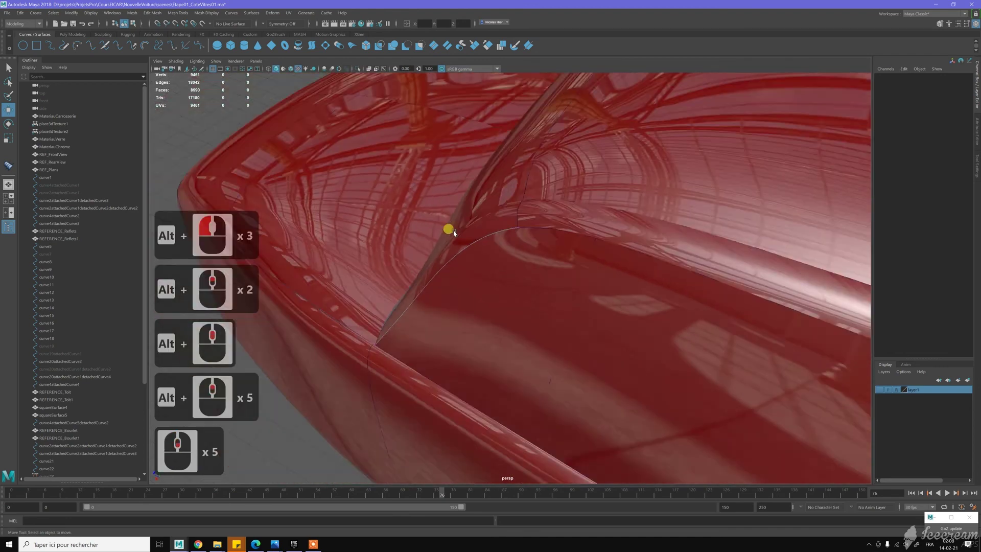
# Try moving a control vertex near the upper bend of the front profile curve, undoing each move.
pyautogui.moveTo(306, 151); pyautogui.dragTo(285, 154, button='right')
pyautogui.scroll(12, 511, 256)
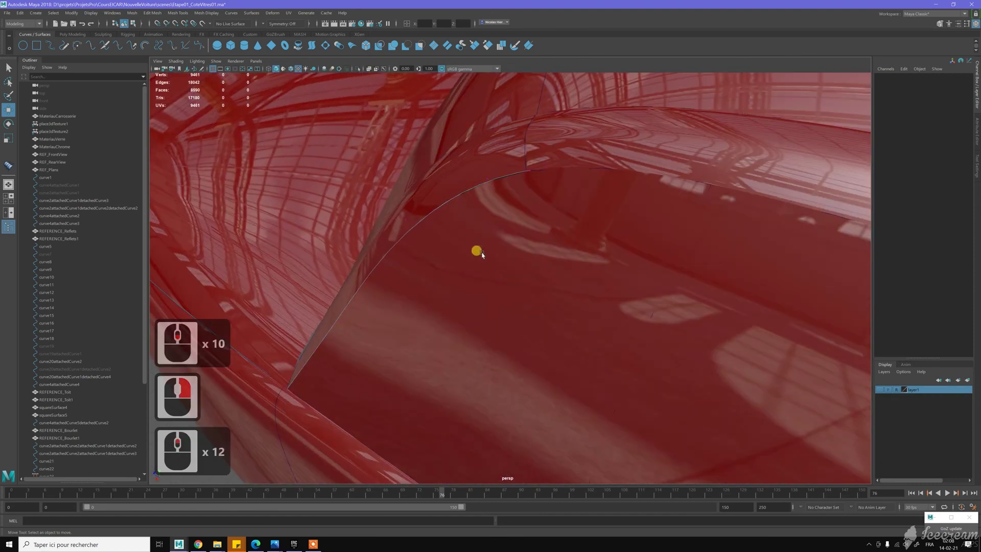
pyautogui.click(486, 179)
pyautogui.moveTo(476, 188); pyautogui.dragTo(476, 189)
pyautogui.press('z')
pyautogui.keyDown('alt'); pyautogui.moveTo(423, 219); pyautogui.dragTo(519, 211); pyautogui.keyUp('alt')
pyautogui.moveTo(606, 113); pyautogui.dragTo(610, 113)
pyautogui.press('z')
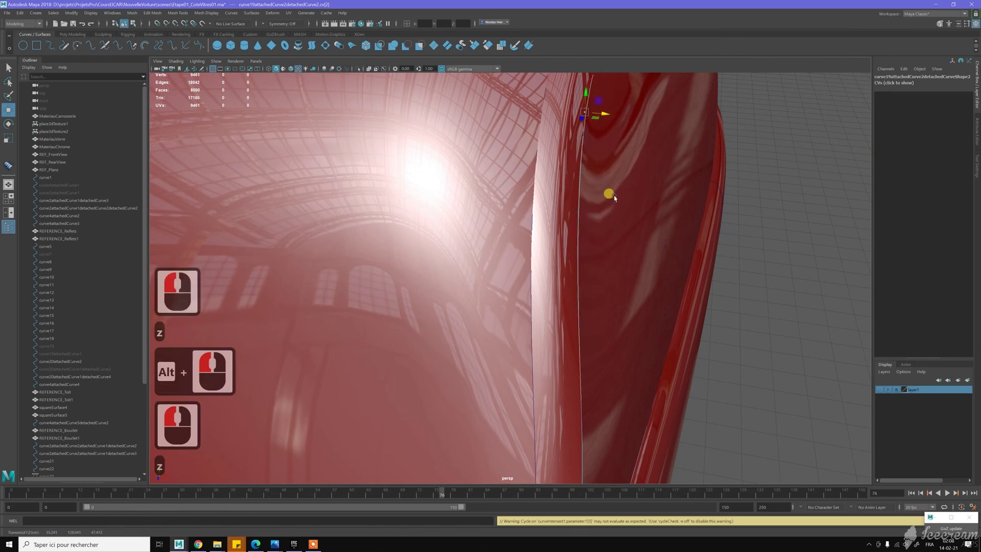
pyautogui.click(567, 214)
pyautogui.moveTo(597, 227); pyautogui.dragTo(553, 208)
pyautogui.press('z')
# Inspect the reflections across the side window from several side angles, and leave component editing.
pyautogui.scroll(-5, 583, 243)
pyautogui.keyDown('alt'); pyautogui.moveTo(561, 291); pyautogui.dragTo(517, 235); pyautogui.keyUp('alt')
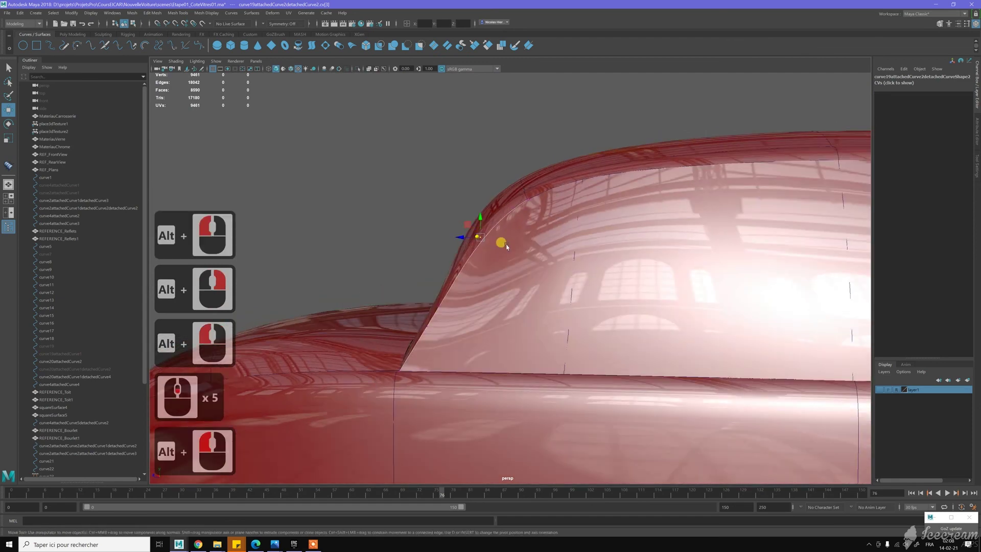
pyautogui.scroll(-6, 508, 333)
pyautogui.keyDown('alt'); pyautogui.moveTo(537, 312); pyautogui.dragTo(528, 309, button='middle'); pyautogui.keyUp('alt')
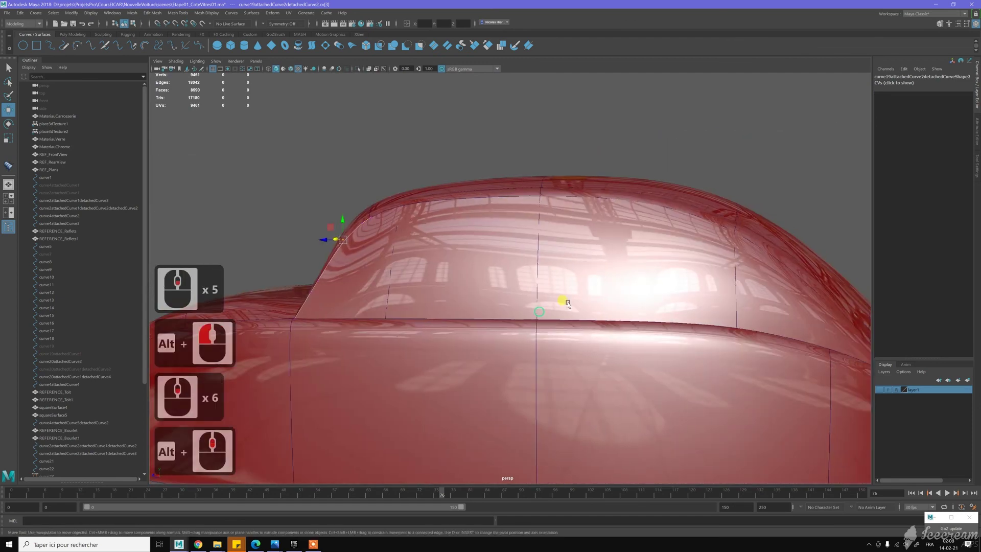
pyautogui.keyDown('alt'); pyautogui.moveTo(571, 302); pyautogui.dragTo(567, 303); pyautogui.keyUp('alt')
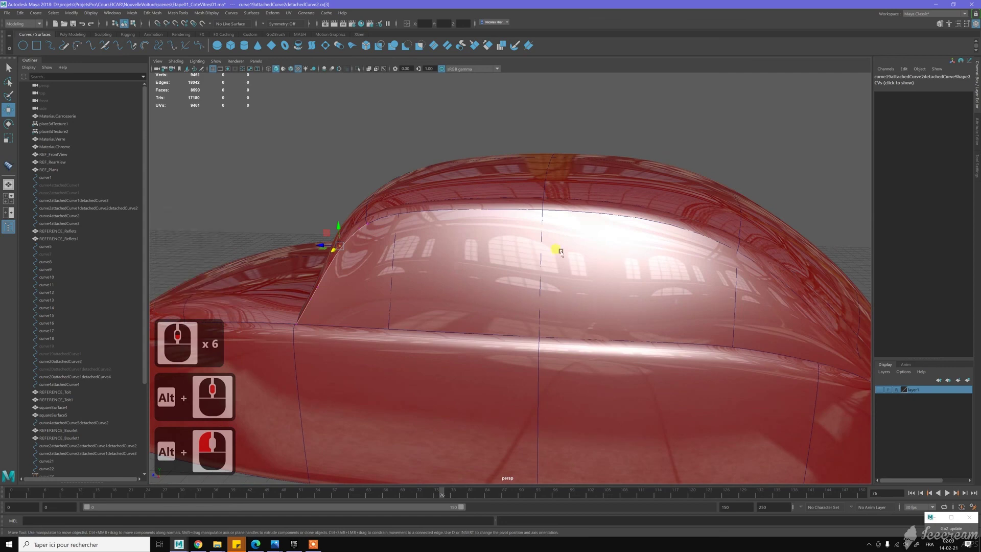
pyautogui.moveTo(575, 283)
pyautogui.keyDown('alt'); pyautogui.mouseDown()
pyautogui.moveTo(554, 289)
pyautogui.moveTo(573, 293)
pyautogui.mouseUp(); pyautogui.keyUp('alt')
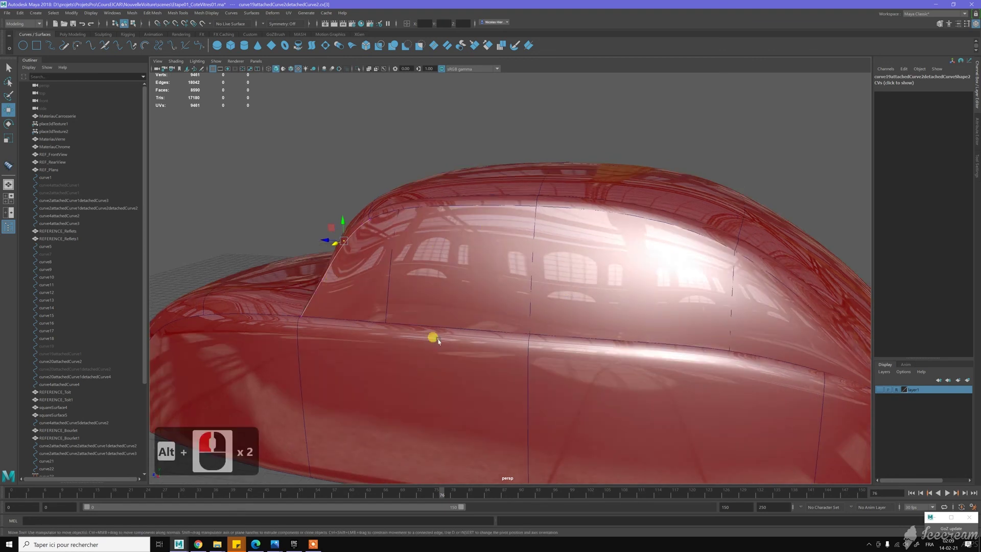
pyautogui.scroll(-4, 454, 259)
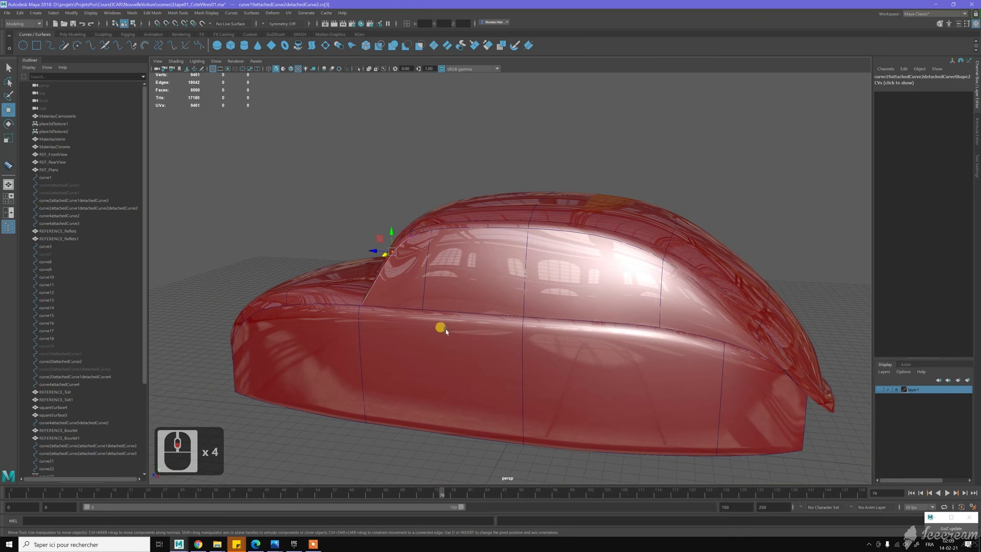
pyautogui.moveTo(447, 330)
pyautogui.keyDown('alt'); pyautogui.mouseDown()
pyautogui.moveTo(459, 324)
pyautogui.moveTo(444, 329)
pyautogui.moveTo(442, 318)
pyautogui.mouseUp(); pyautogui.keyUp('alt')
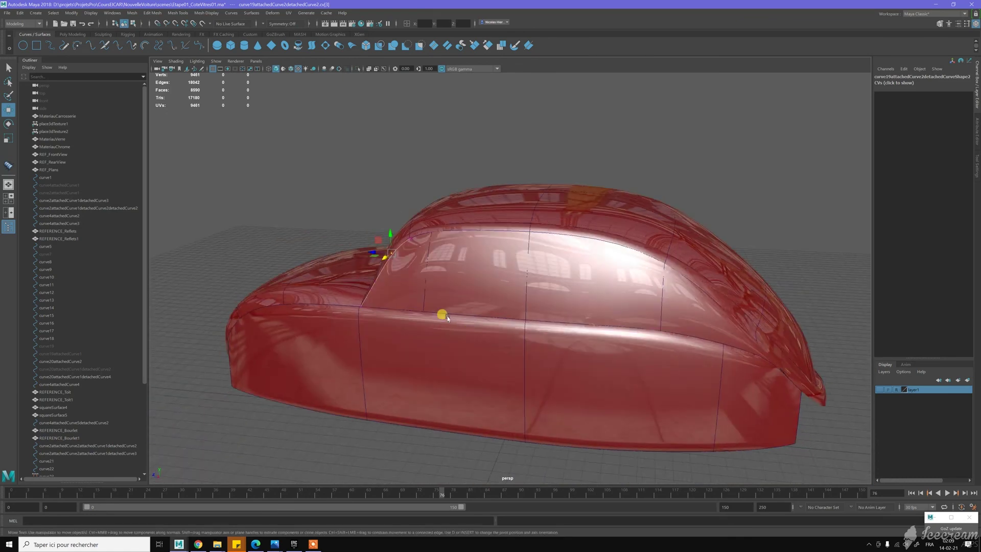
pyautogui.keyDown('alt'); pyautogui.moveTo(408, 275); pyautogui.dragTo(495, 269, button='middle'); pyautogui.keyUp('alt')
pyautogui.scroll(3, 497, 270)
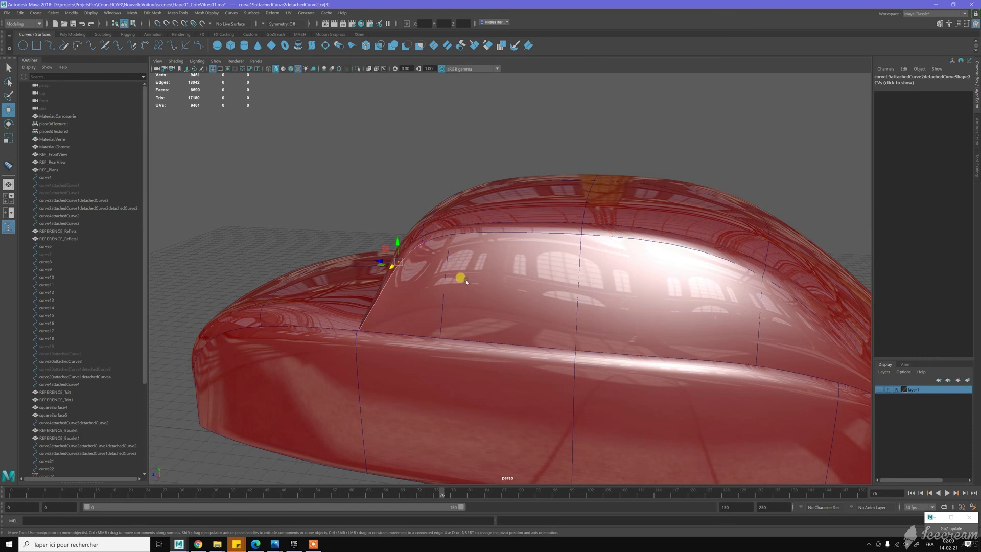
pyautogui.moveTo(433, 255); pyautogui.dragTo(422, 238, button='right')
pyautogui.click(402, 230)
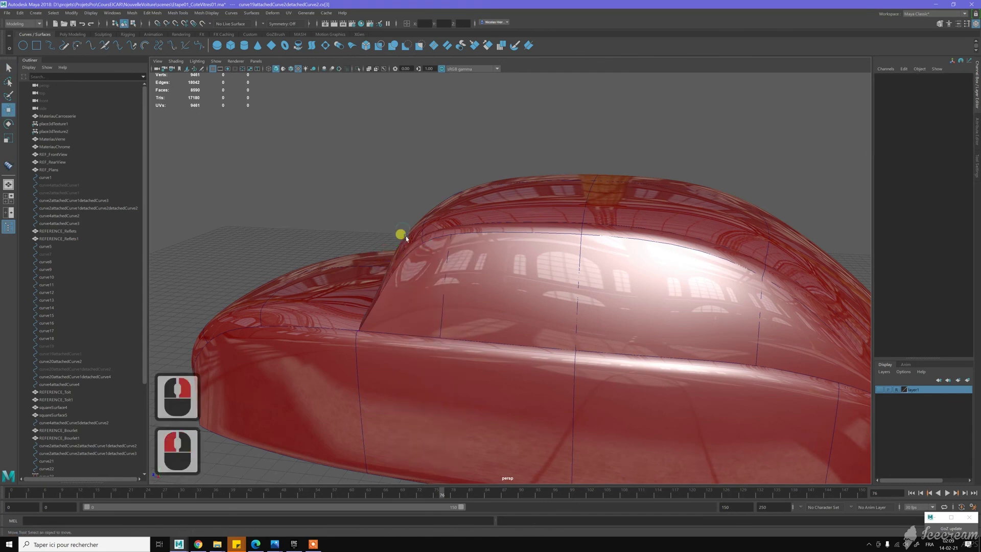
# Rename the side window surface multiProfileBirailSurface1 as REFERENCE_Vitres.
pyautogui.keyDown('alt'); pyautogui.moveTo(412, 208); pyautogui.dragTo(438, 214); pyautogui.keyUp('alt')
pyautogui.keyDown('alt'); pyautogui.scroll(-4, 537, 263); pyautogui.keyUp('alt')
pyautogui.keyDown('alt'); pyautogui.moveTo(531, 258); pyautogui.dragTo(485, 254); pyautogui.keyUp('alt')
pyautogui.keyDown('alt'); pyautogui.scroll(-3, 486, 254); pyautogui.keyUp('alt')
pyautogui.keyDown('alt'); pyautogui.moveTo(651, 327); pyautogui.dragTo(608, 281, button='middle'); pyautogui.keyUp('alt')
pyautogui.keyDown('alt'); pyautogui.moveTo(608, 282); pyautogui.dragTo(632, 276); pyautogui.keyUp('alt')
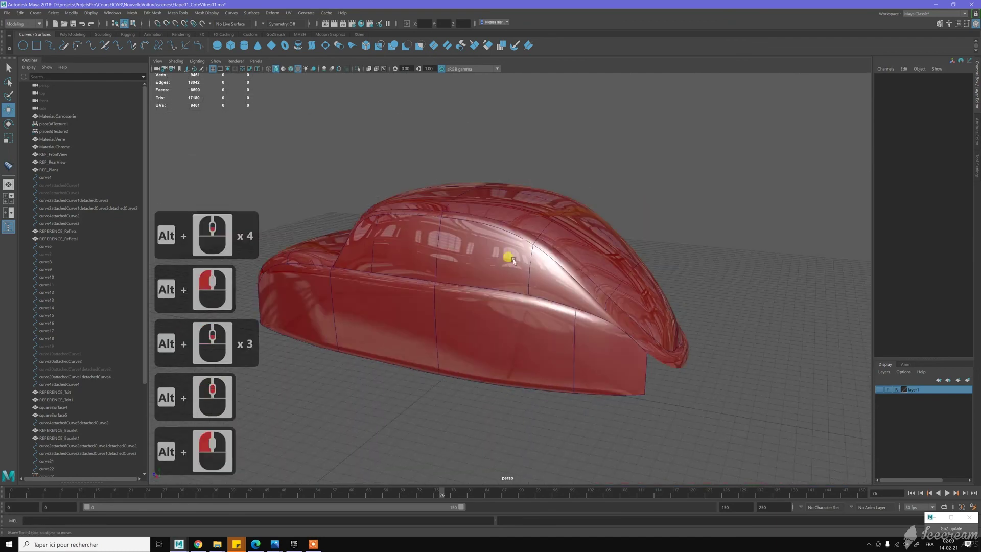
pyautogui.click(527, 263)
pyautogui.scroll(-14, 88, 331)
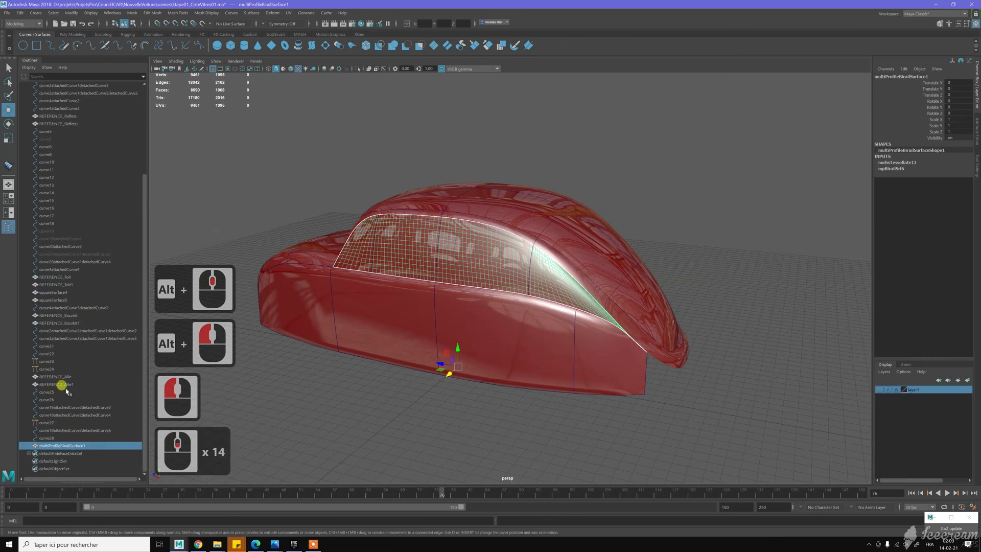
pyautogui.doubleClick(69, 445)
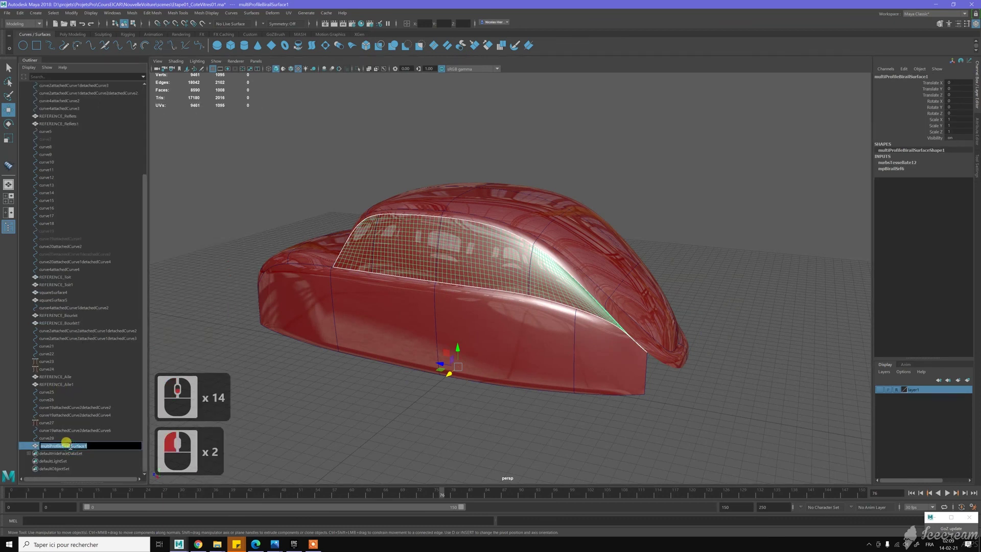
pyautogui.write('REFERENC')
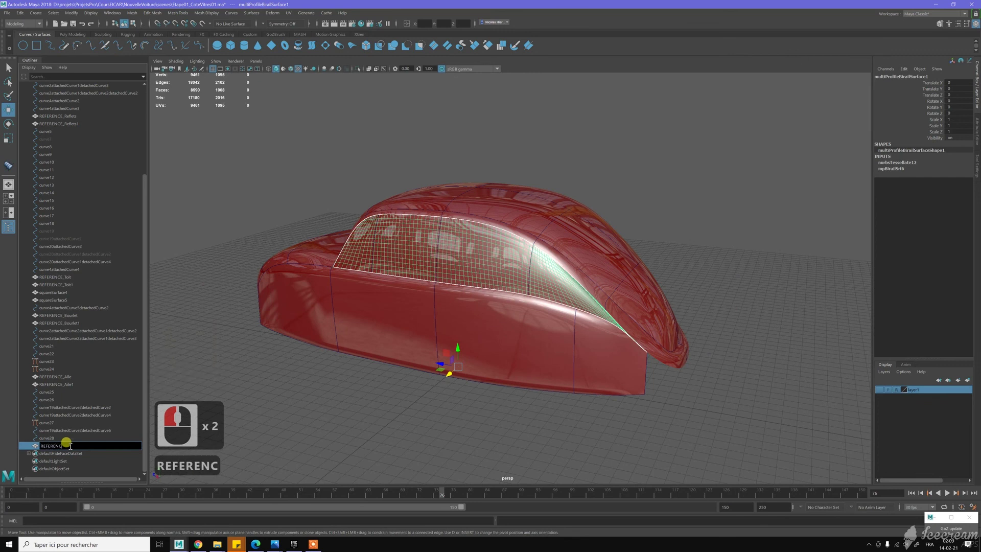
pyautogui.write('E')
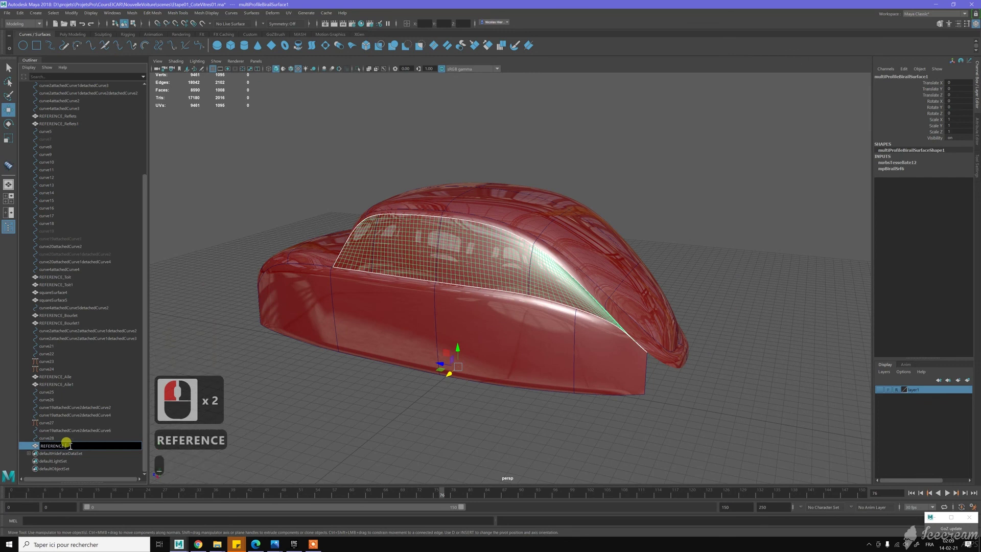
pyautogui.write('_Vitres')
pyautogui.press('Return')
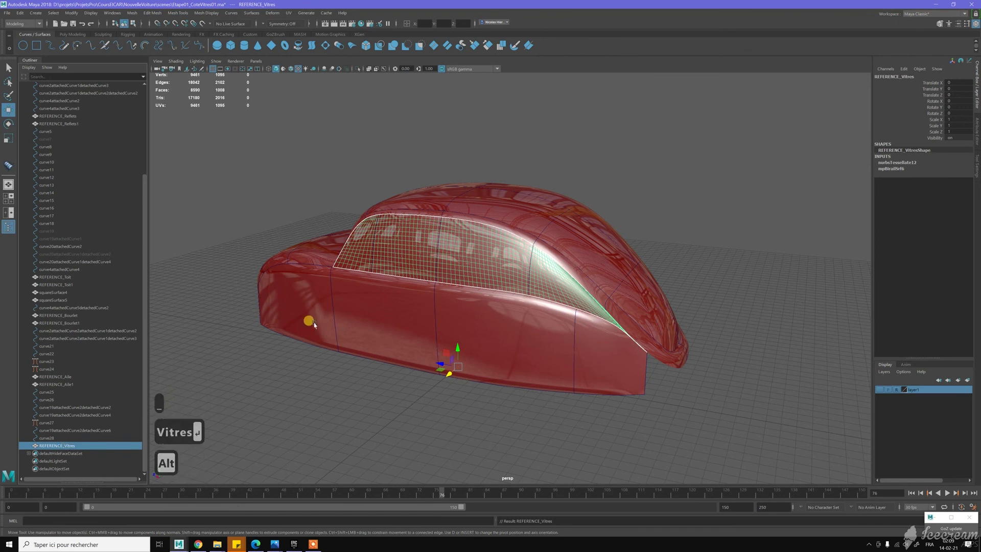
# Try deleting the non-deformer history of REFERENCE_Vitres and undo it.
pyautogui.hotkey('alt', 'd')
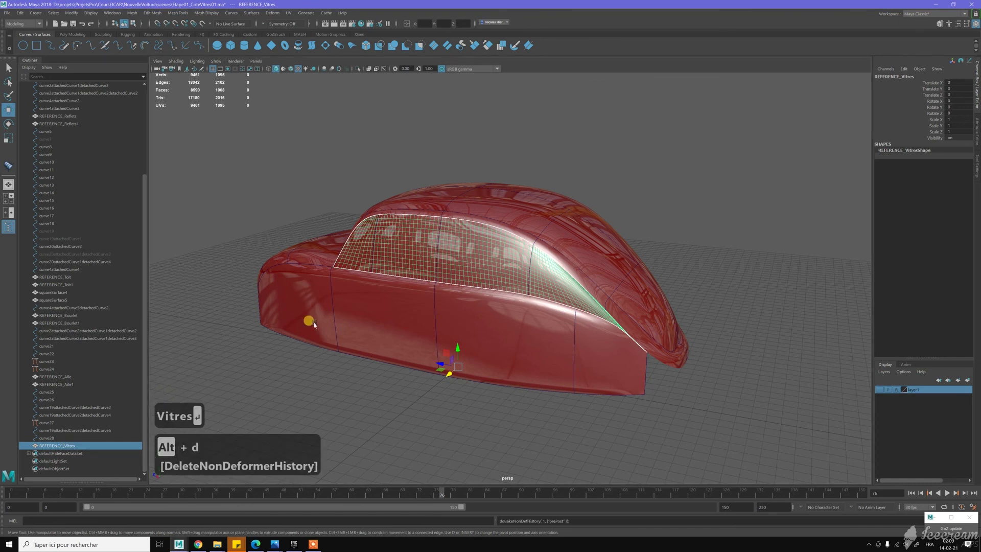
pyautogui.press('z')
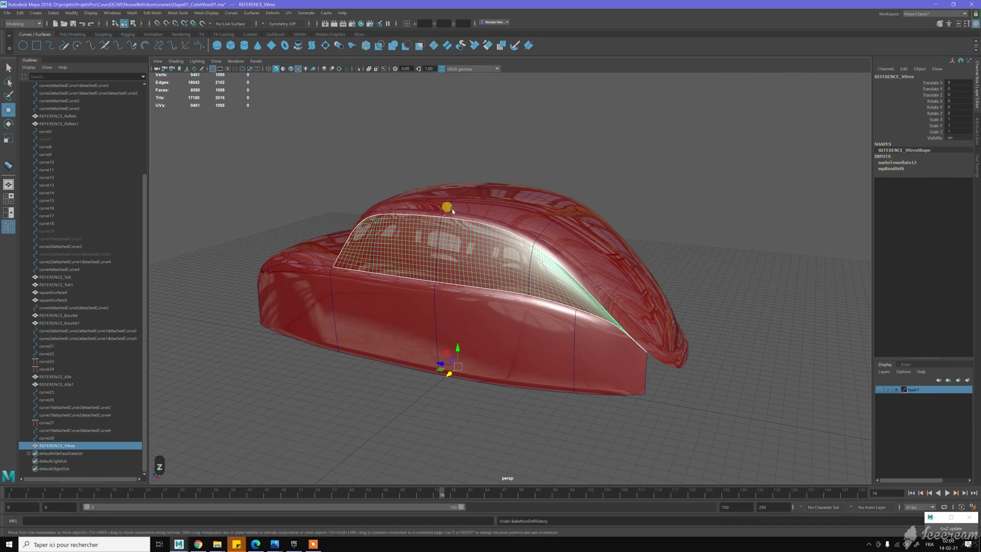
# Duplicate REFERENCE_Vitres as a mirrored copy on the car's opposite side, using Duplicate Special with Scale X -1.
pyautogui.keyDown('alt'); pyautogui.moveTo(401, 244); pyautogui.dragTo(402, 247); pyautogui.keyUp('alt')
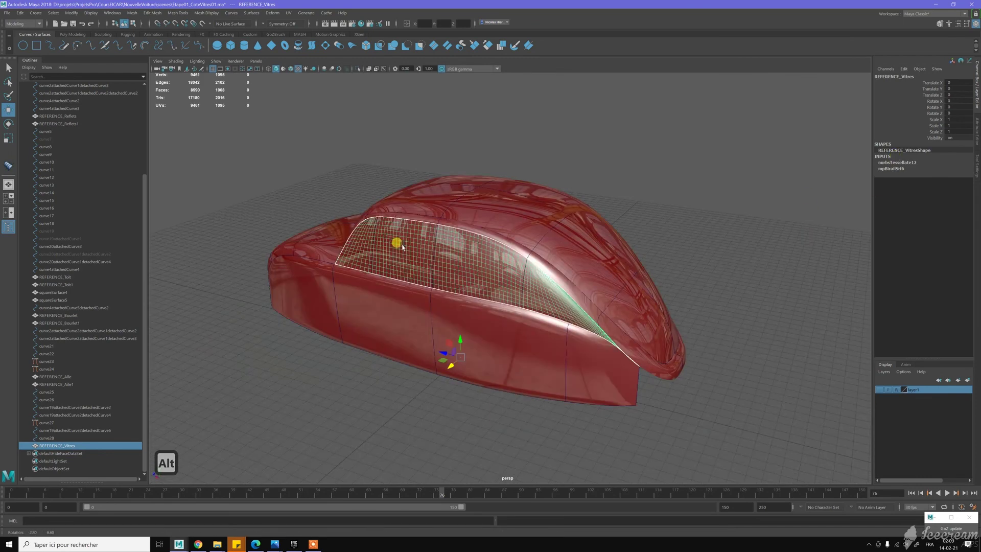
pyautogui.keyDown('alt'); pyautogui.click(402, 247); pyautogui.keyUp('alt')
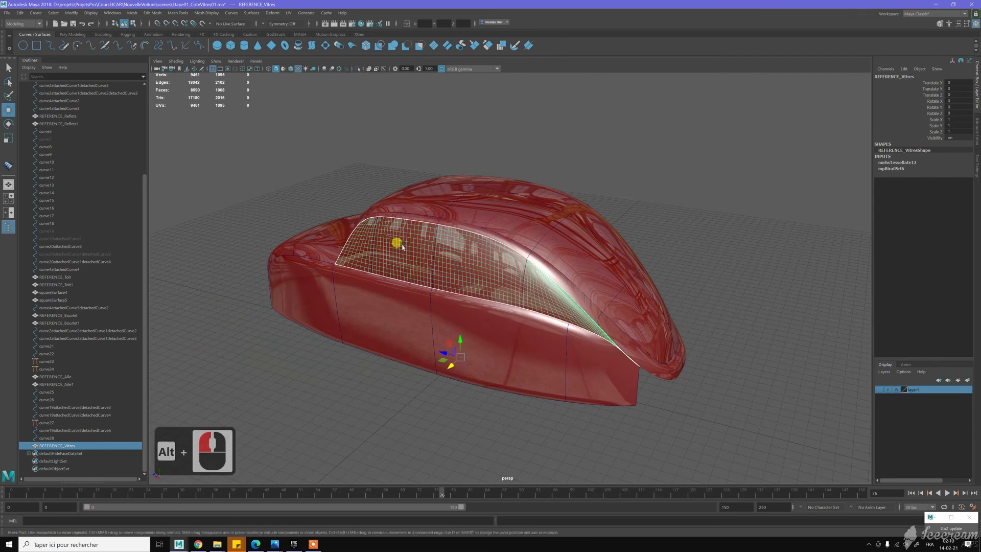
pyautogui.hotkey('ctrl', 'shift', 'd')
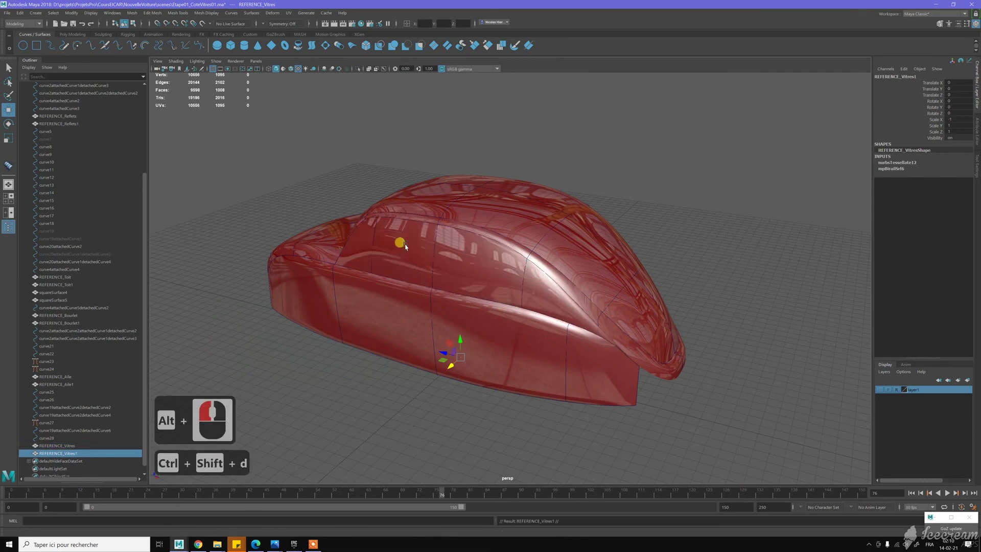
# Examine the whole car body from the front and around both sides to check the mirrored windows and their reflections.
pyautogui.keyDown('alt'); pyautogui.moveTo(714, 248); pyautogui.dragTo(647, 392); pyautogui.keyUp('alt')
pyautogui.click(710, 396)
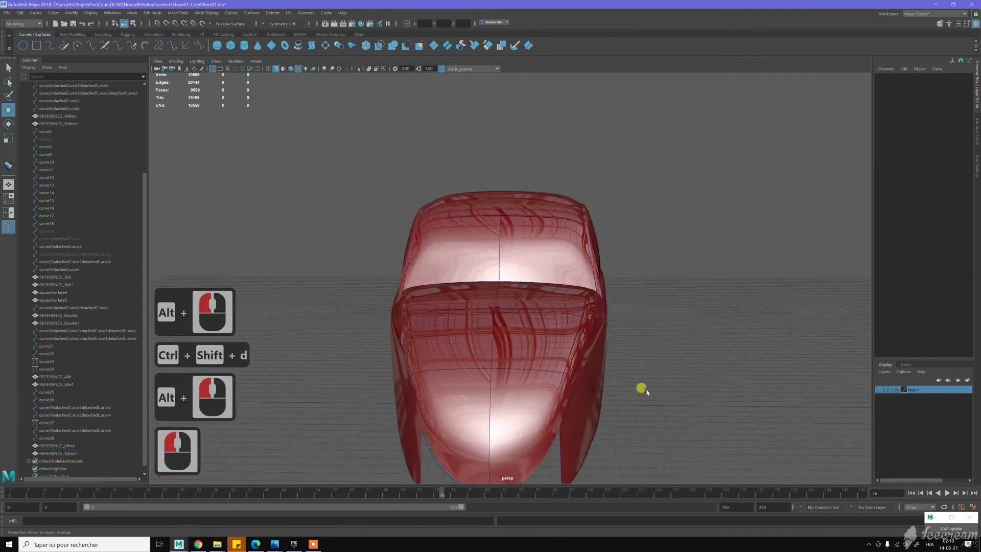
pyautogui.keyDown('alt'); pyautogui.moveTo(647, 392); pyautogui.dragTo(639, 326, button='middle'); pyautogui.keyUp('alt')
pyautogui.keyDown('alt'); pyautogui.moveTo(640, 326); pyautogui.dragTo(278, 346); pyautogui.keyUp('alt')
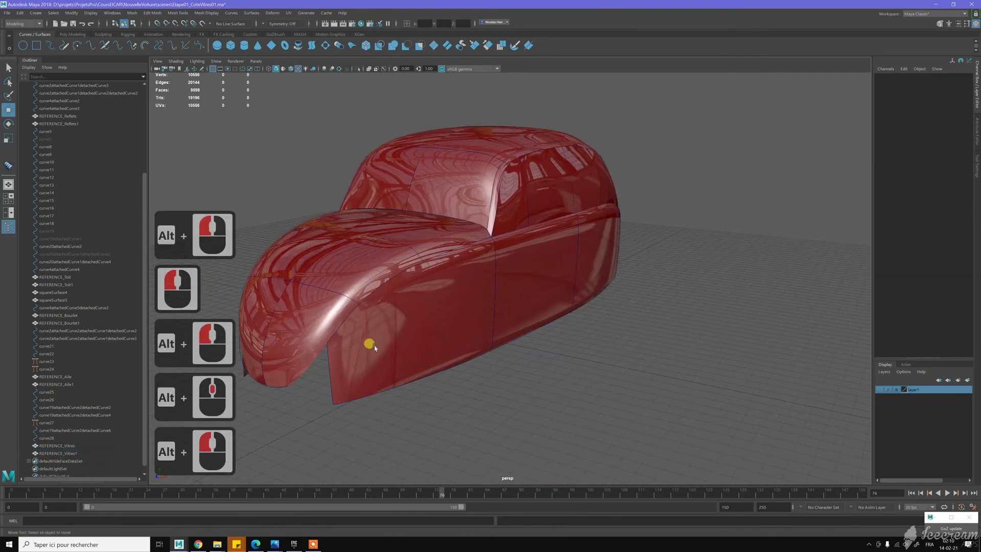
pyautogui.keyDown('alt'); pyautogui.moveTo(375, 347); pyautogui.dragTo(327, 344, button='middle'); pyautogui.keyUp('alt')
pyautogui.keyDown('alt'); pyautogui.moveTo(546, 374); pyautogui.dragTo(431, 309); pyautogui.keyUp('alt')
pyautogui.keyDown('alt'); pyautogui.moveTo(570, 324); pyautogui.dragTo(499, 340); pyautogui.keyUp('alt')
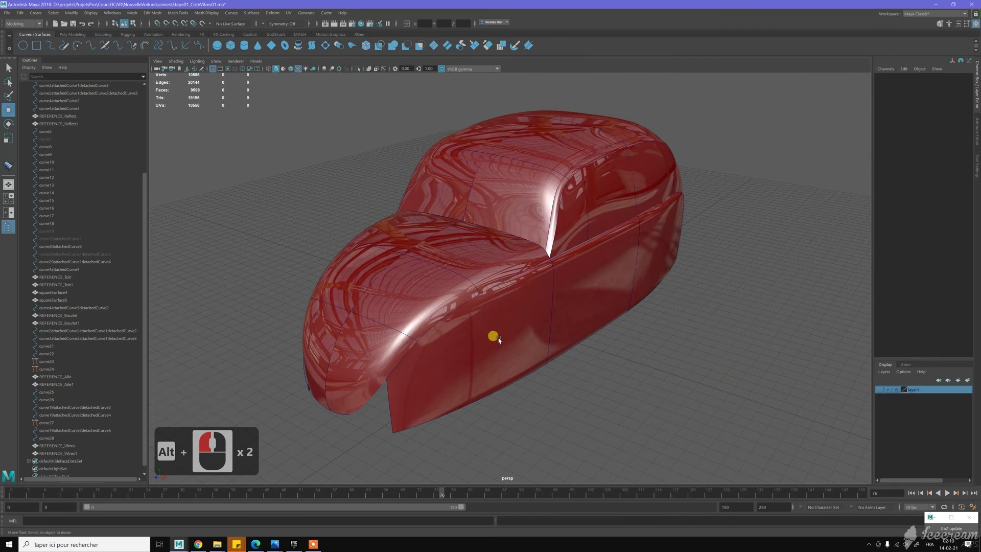
pyautogui.keyDown('alt'); pyautogui.moveTo(563, 311); pyautogui.dragTo(503, 157); pyautogui.keyUp('alt')
pyautogui.keyDown('alt'); pyautogui.moveTo(517, 197); pyautogui.dragTo(659, 320); pyautogui.keyUp('alt')
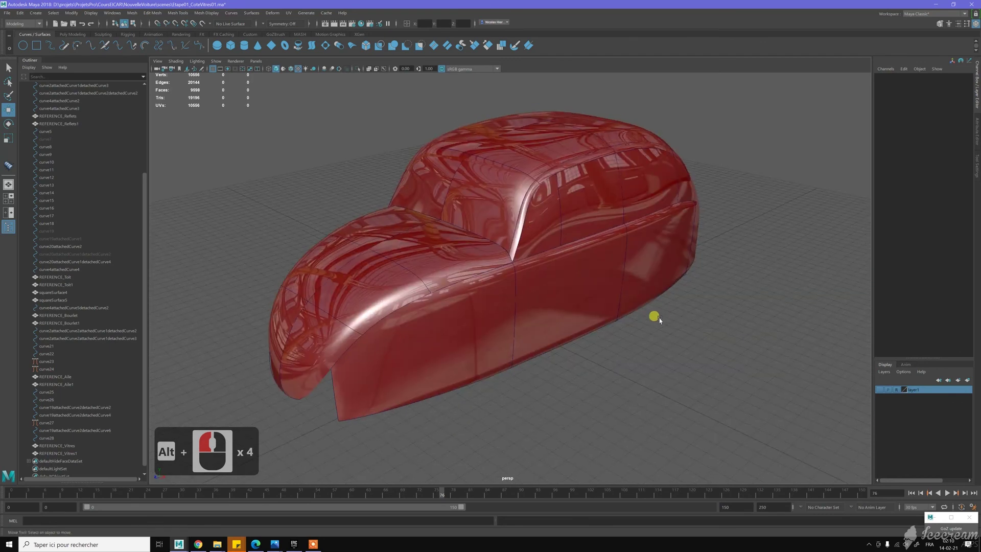